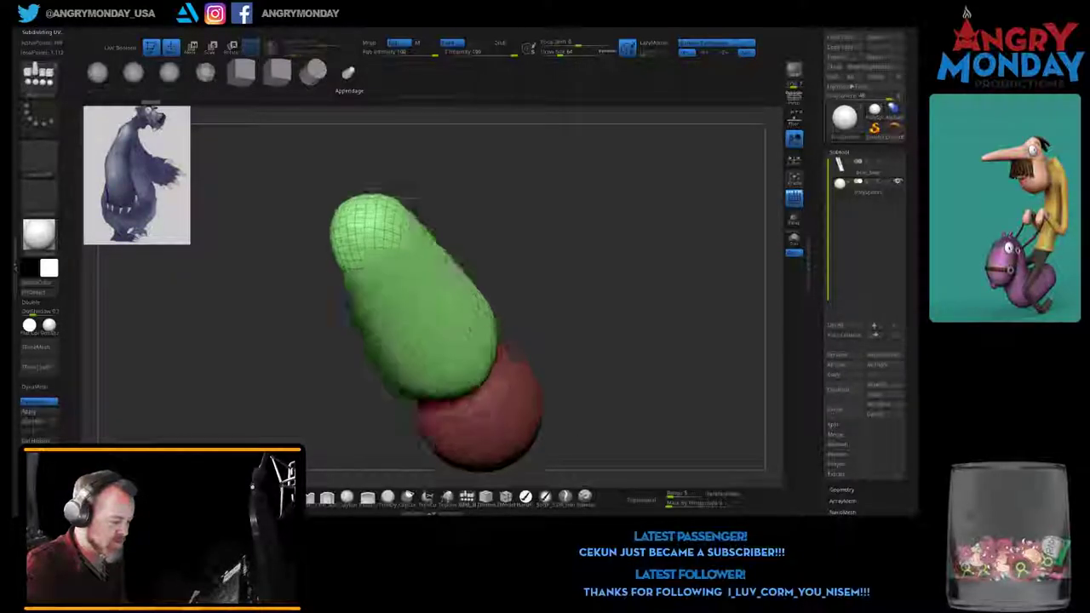
Step: Lower the green body onto the red sphere and shrink it into a smaller, narrower torso
drag(536, 400, 528, 316)
click(194, 53)
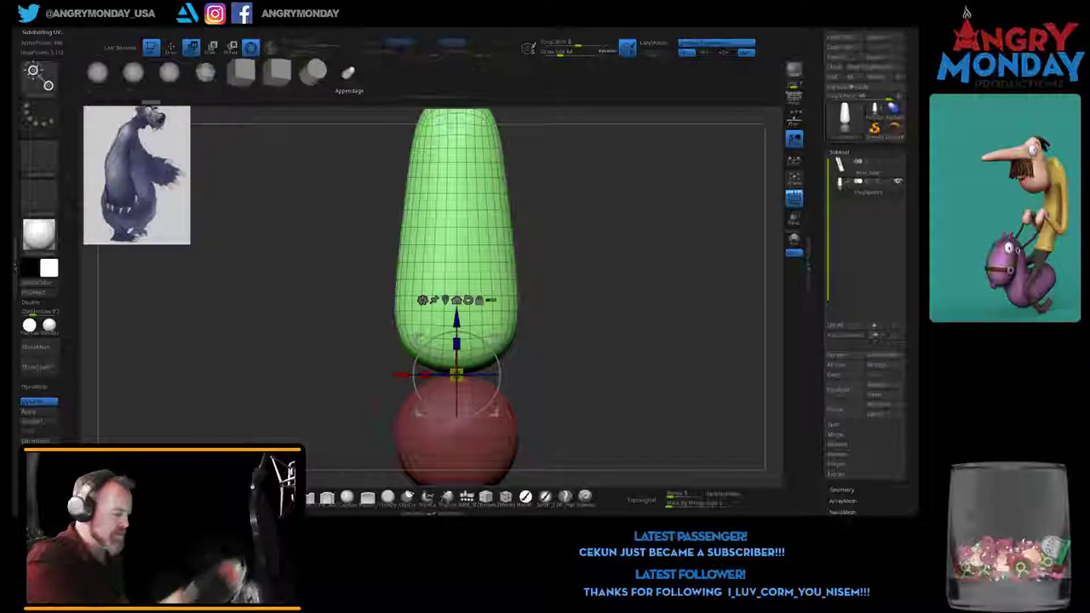
drag(457, 315, 457, 409)
drag(457, 450, 452, 401)
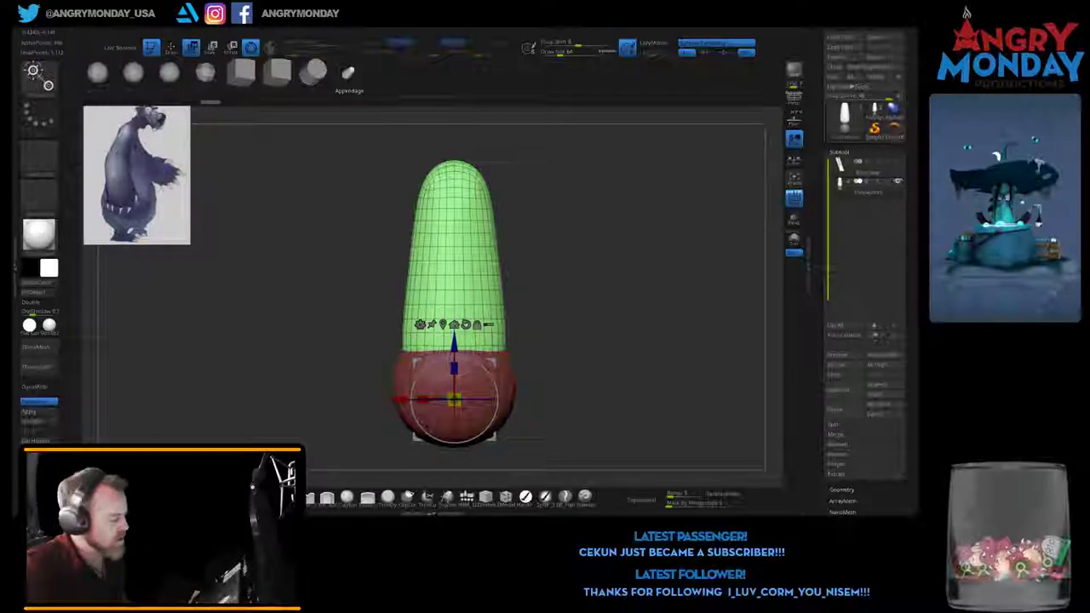
drag(454, 400, 452, 402)
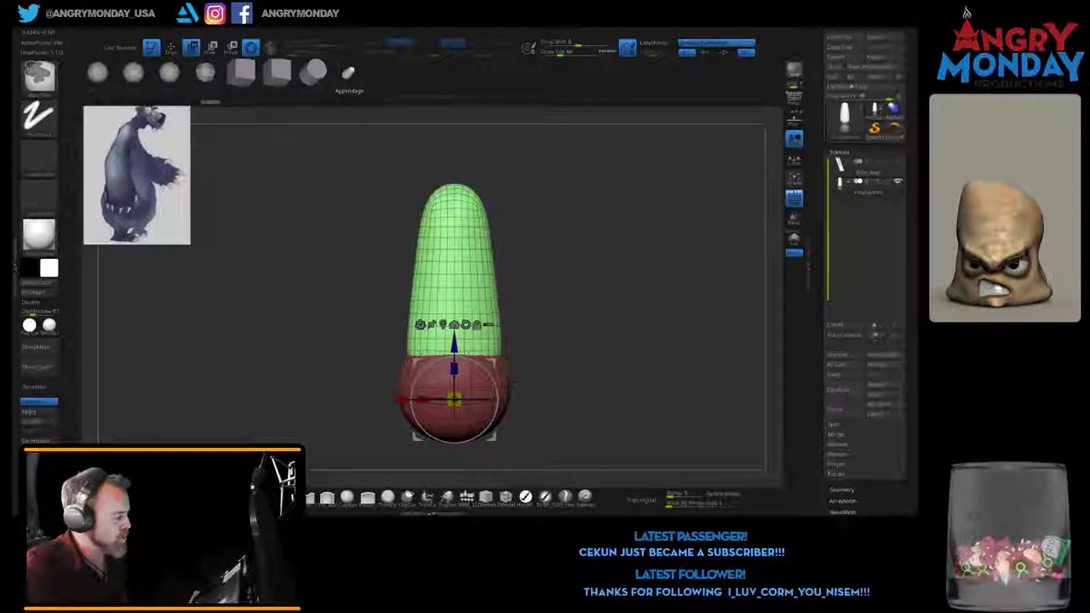
Step: Adjust the body with the gizmo, then insert a small sphere on top of it
key(w)
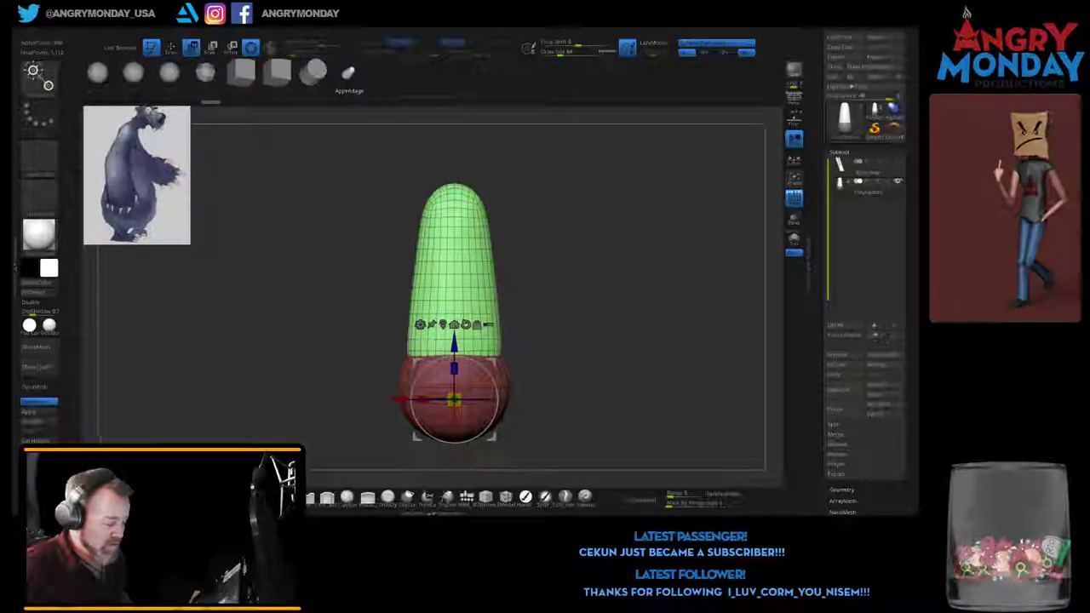
drag(545, 460, 511, 479)
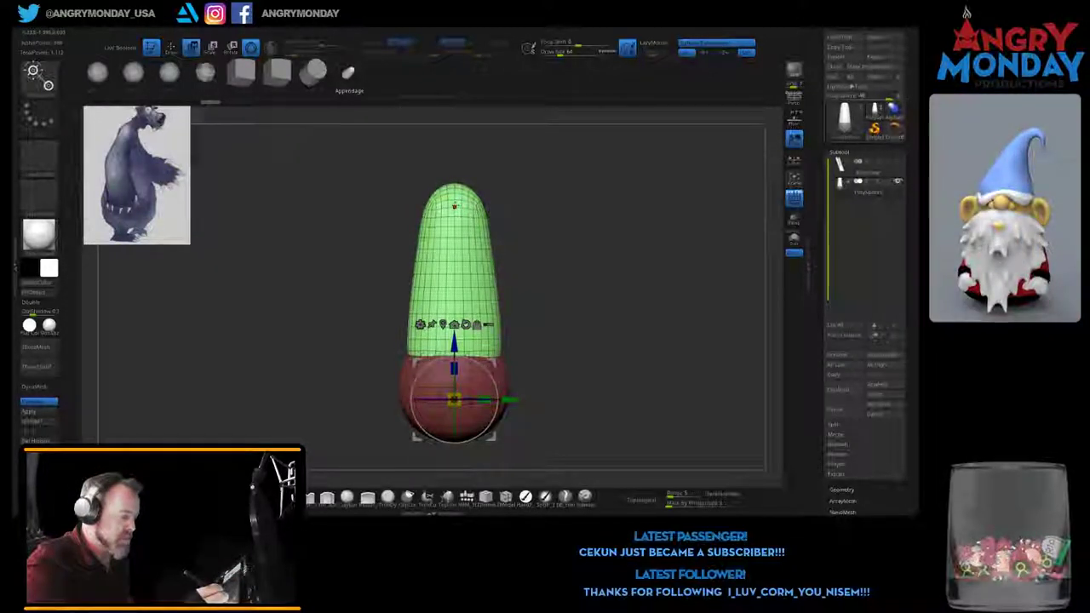
key(q)
key(w)
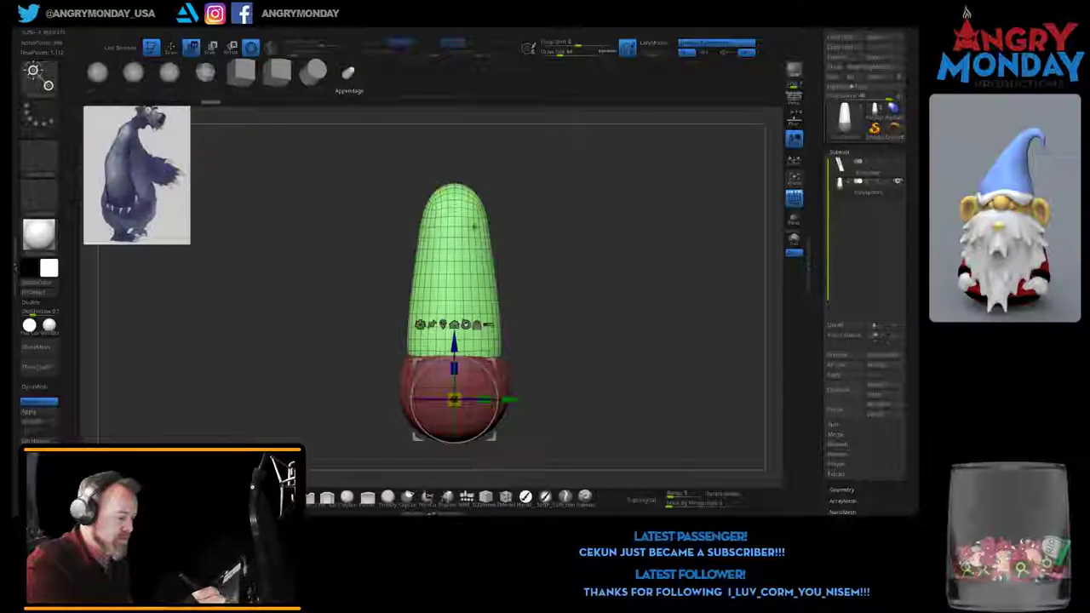
key(q)
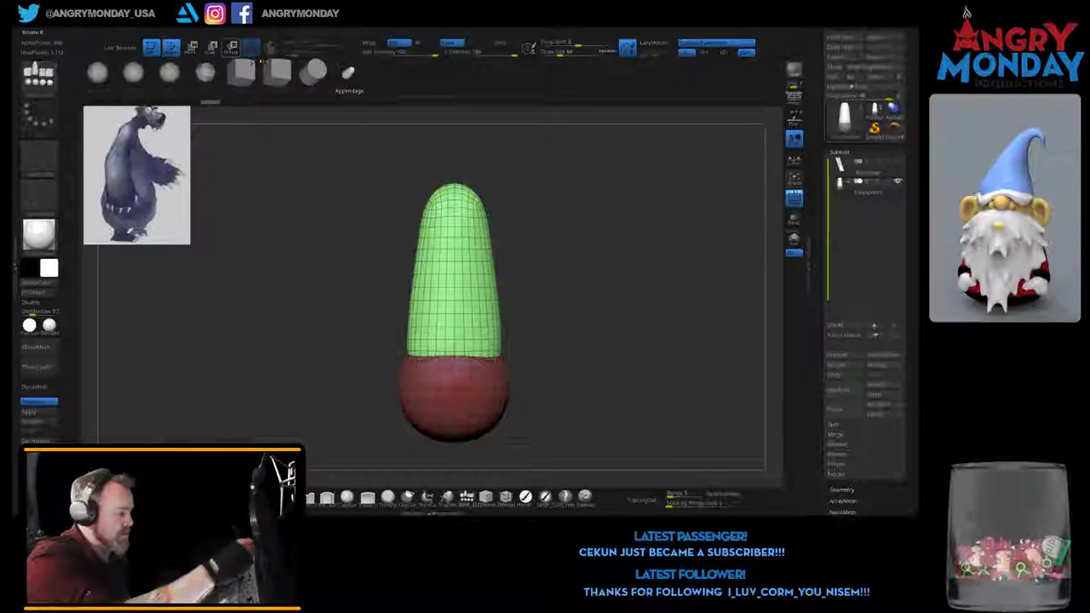
drag(454, 215, 457, 211)
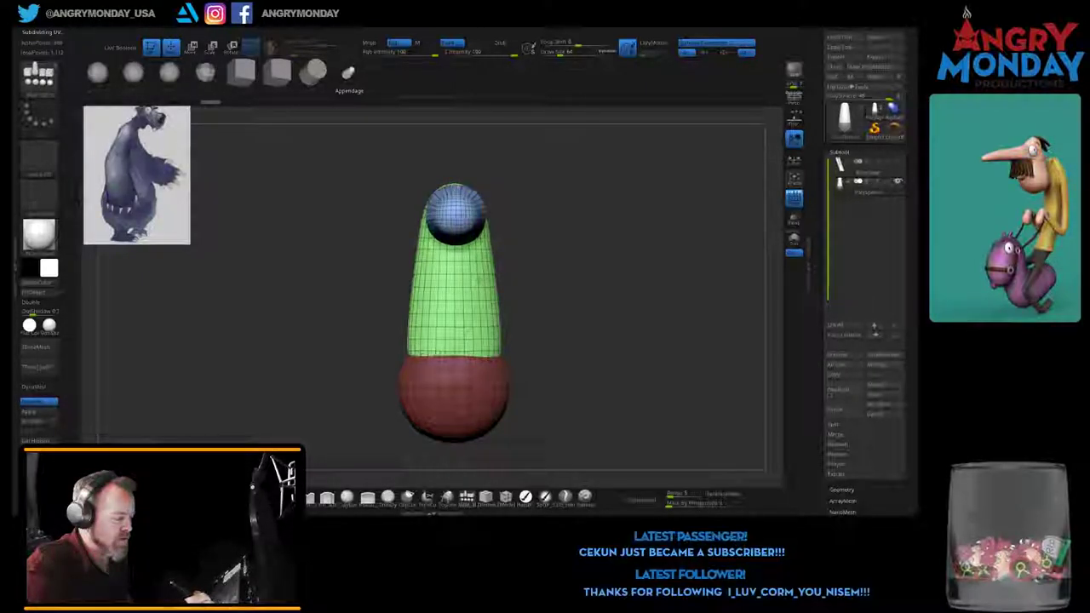
Step: Draw symmetric capsule arms at the shoulders and rotate them down into a V
drag(506, 262, 601, 261)
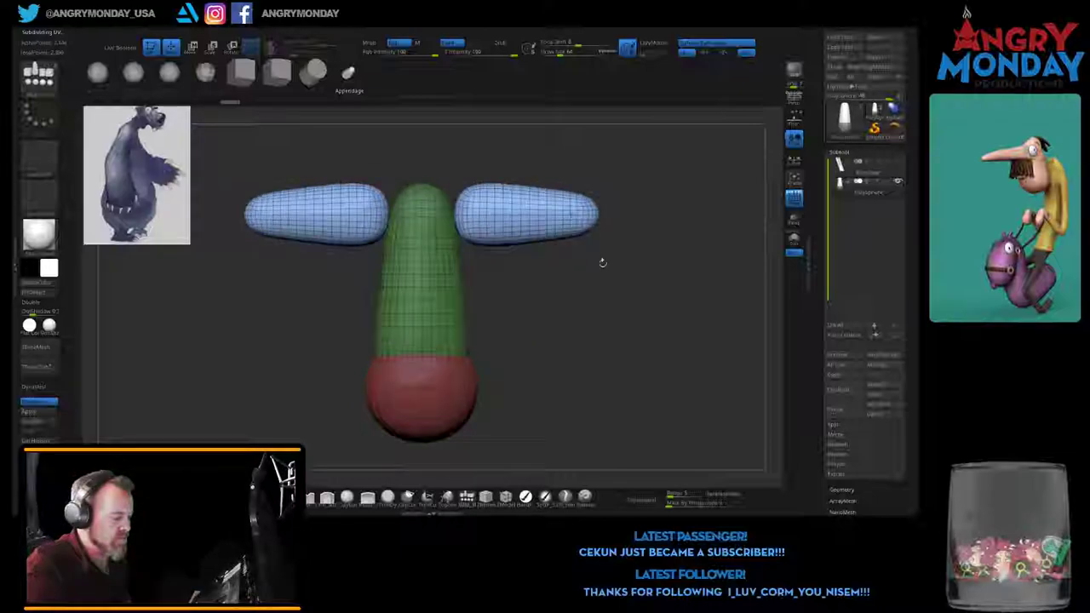
key(w)
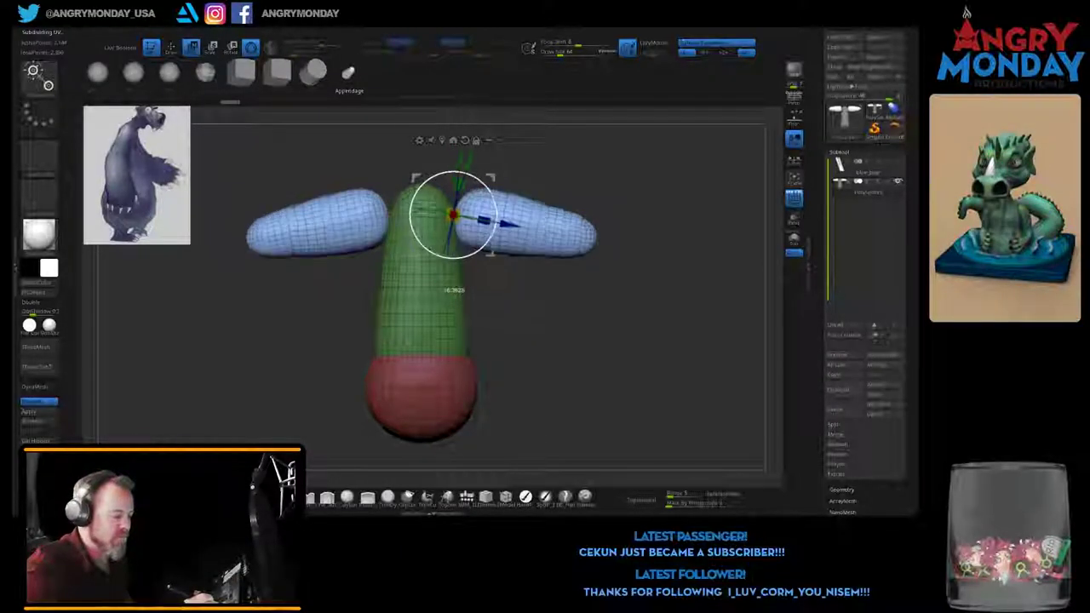
mouse_move(497, 214)
mouse_down()
mouse_move(479, 257)
mouse_move(467, 243)
mouse_up()
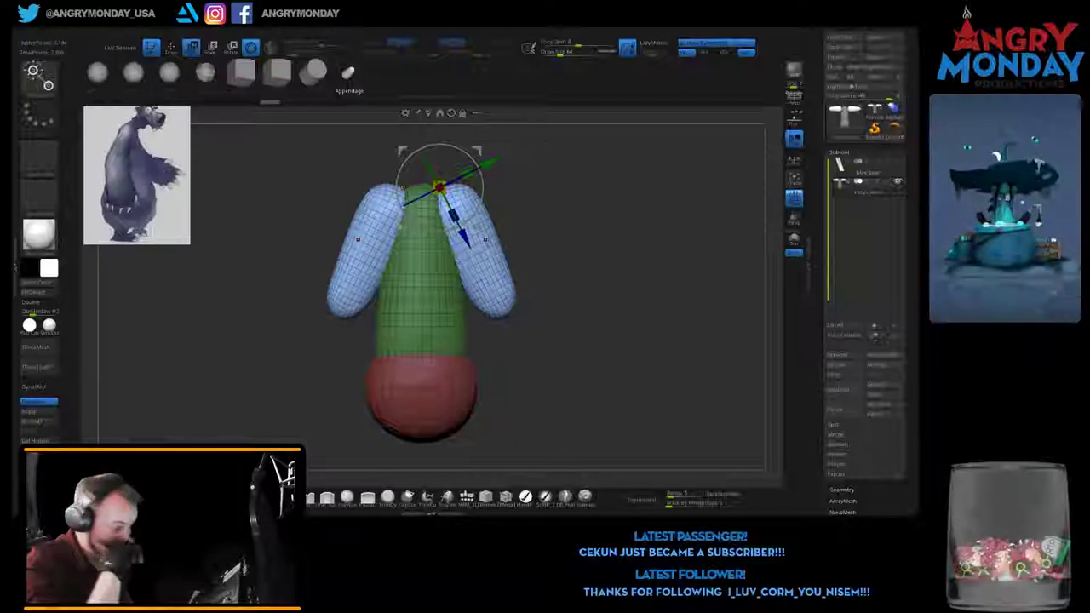
drag(482, 230, 440, 256)
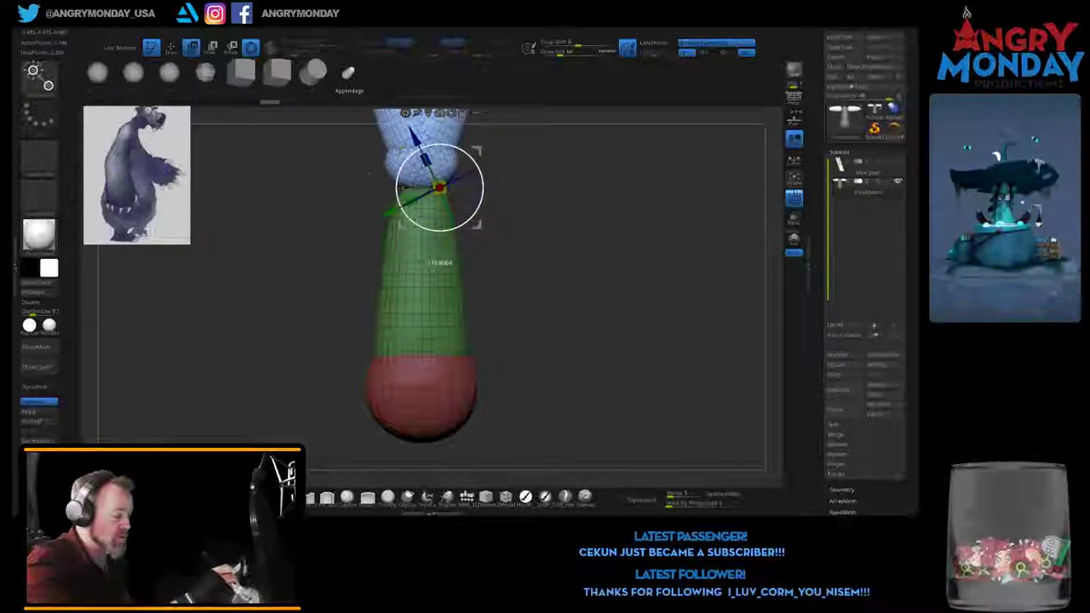
mouse_move(439, 187)
mouse_down()
mouse_move(475, 322)
mouse_move(523, 268)
mouse_move(552, 293)
mouse_move(523, 305)
mouse_move(533, 309)
mouse_move(528, 288)
mouse_move(518, 299)
mouse_move(533, 278)
mouse_move(515, 308)
mouse_up()
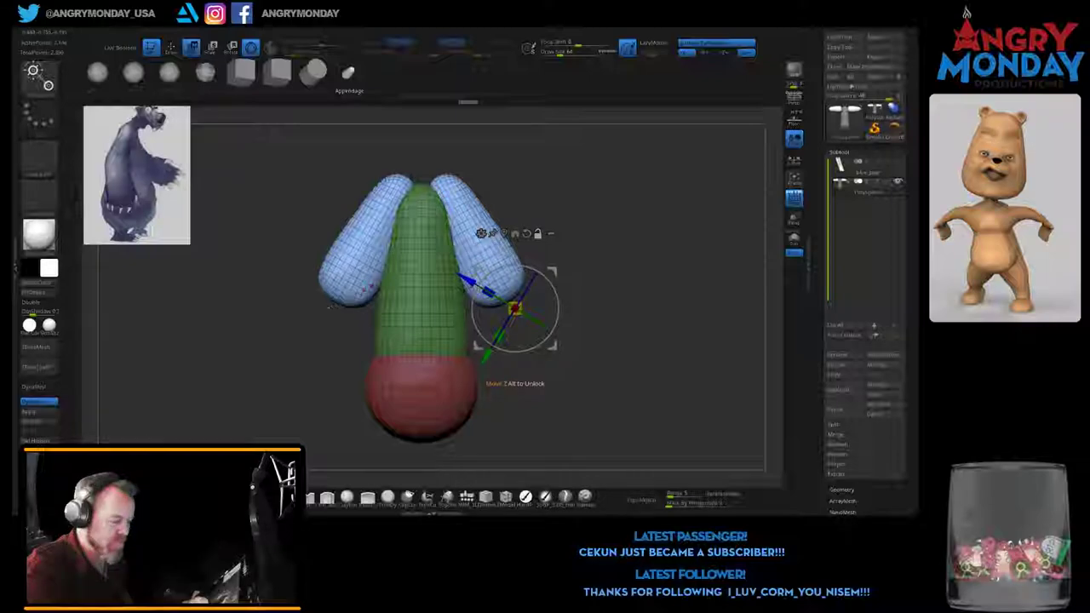
Step: Move the gizmo pivot to the body's top and fine-tune the arms' angle
click(398, 238)
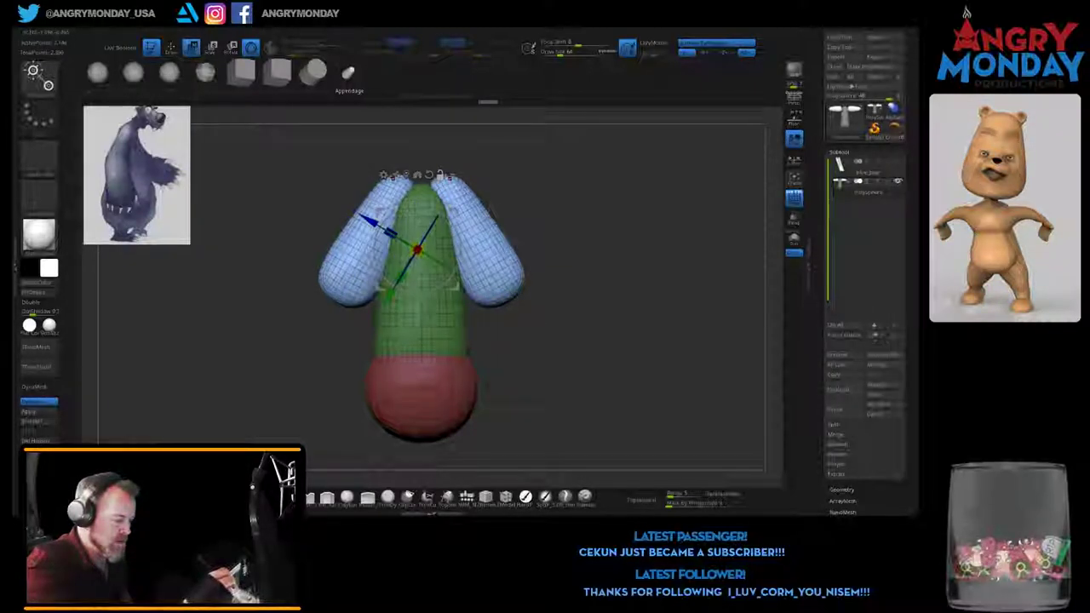
click(454, 187)
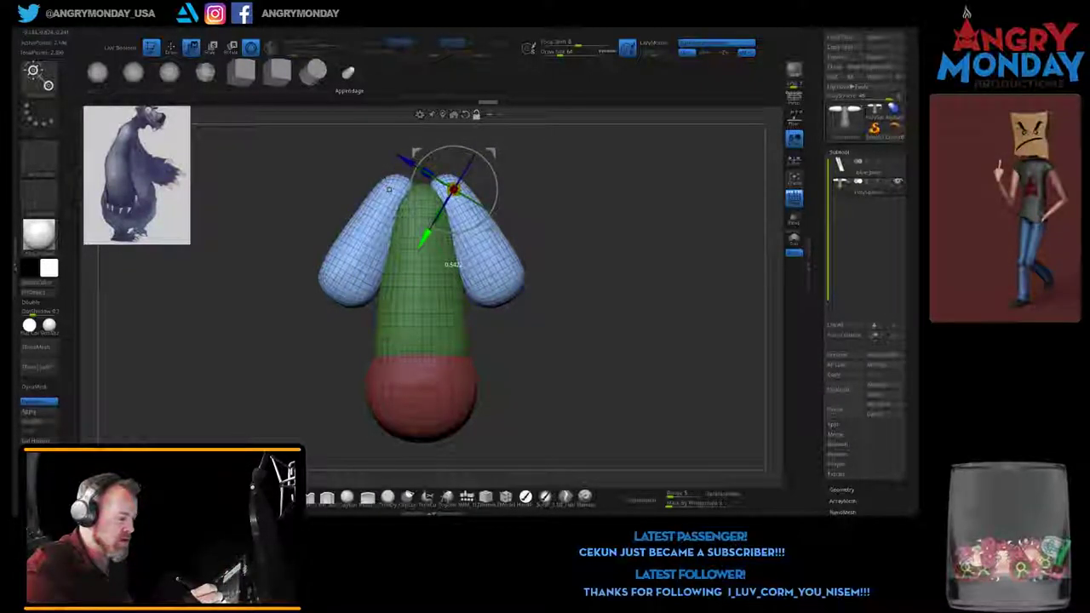
click(439, 182)
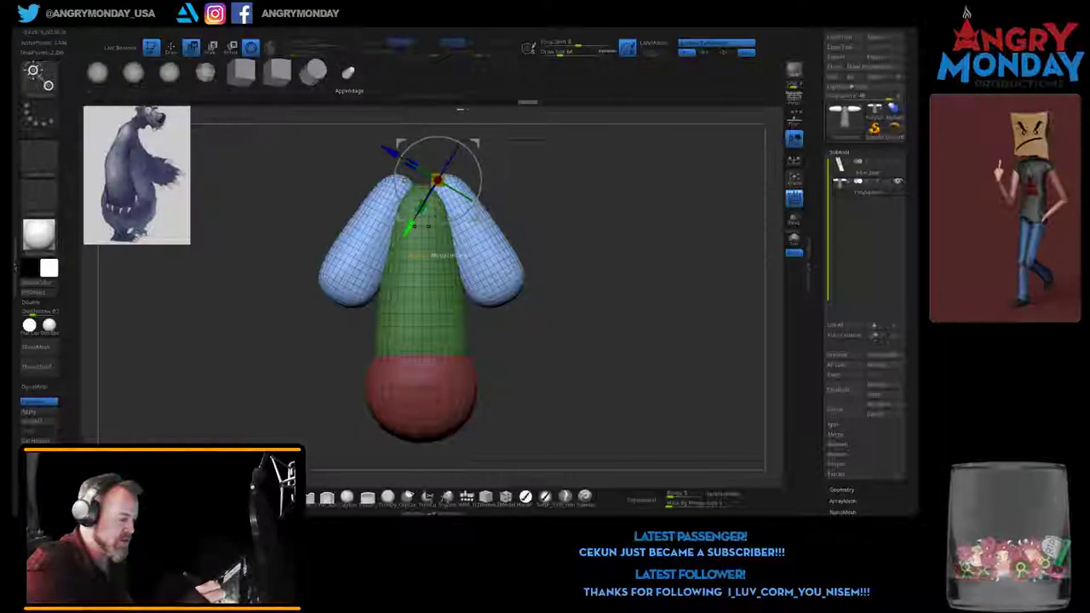
drag(437, 180, 399, 180)
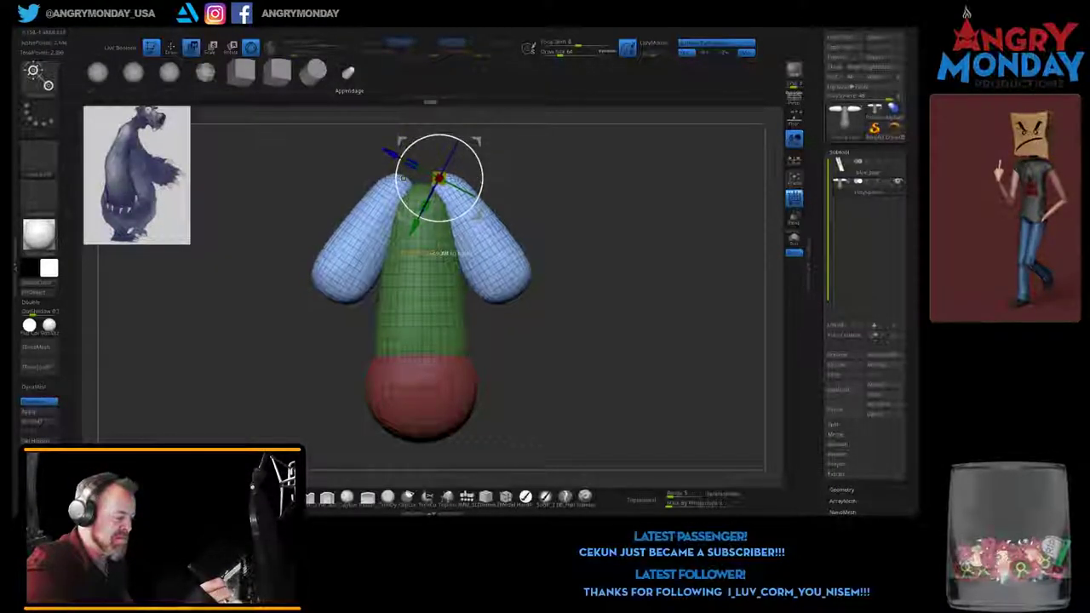
click(447, 182)
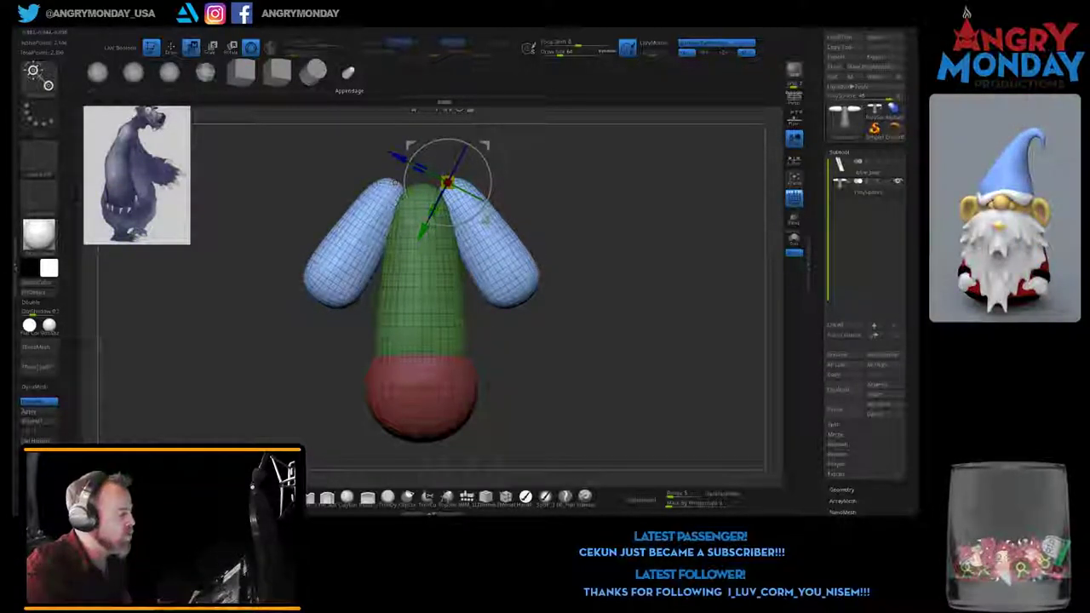
drag(402, 176, 398, 180)
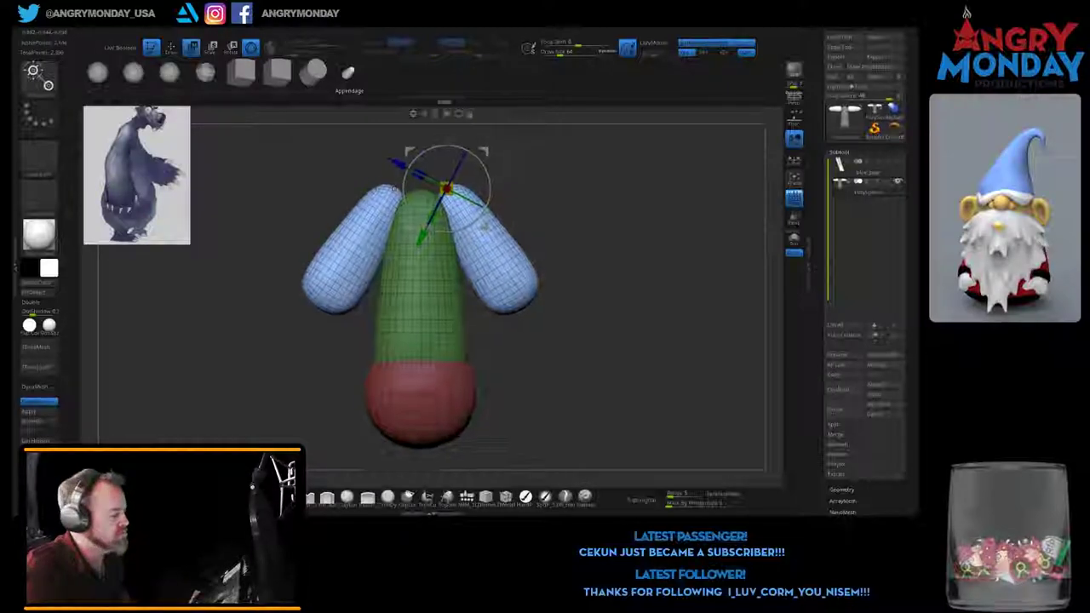
alt+drag(596, 256, 609, 336)
drag(430, 294, 408, 266)
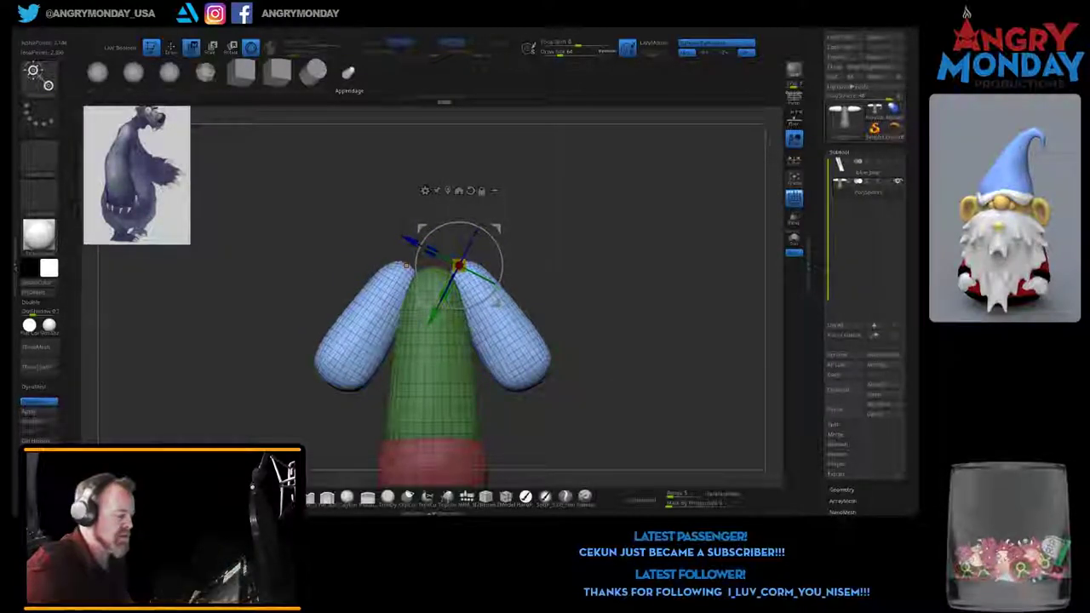
drag(430, 319, 430, 298)
key(q)
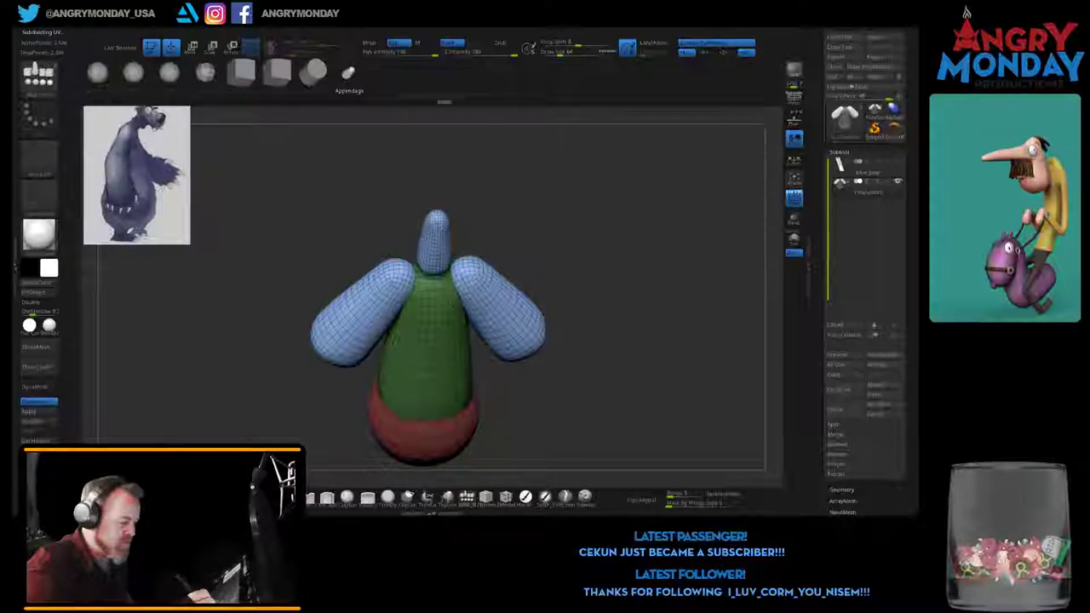
Step: Clear the mask, zoom out, and scale up the body and arms with the gizmo
ctrl+click(511, 316)
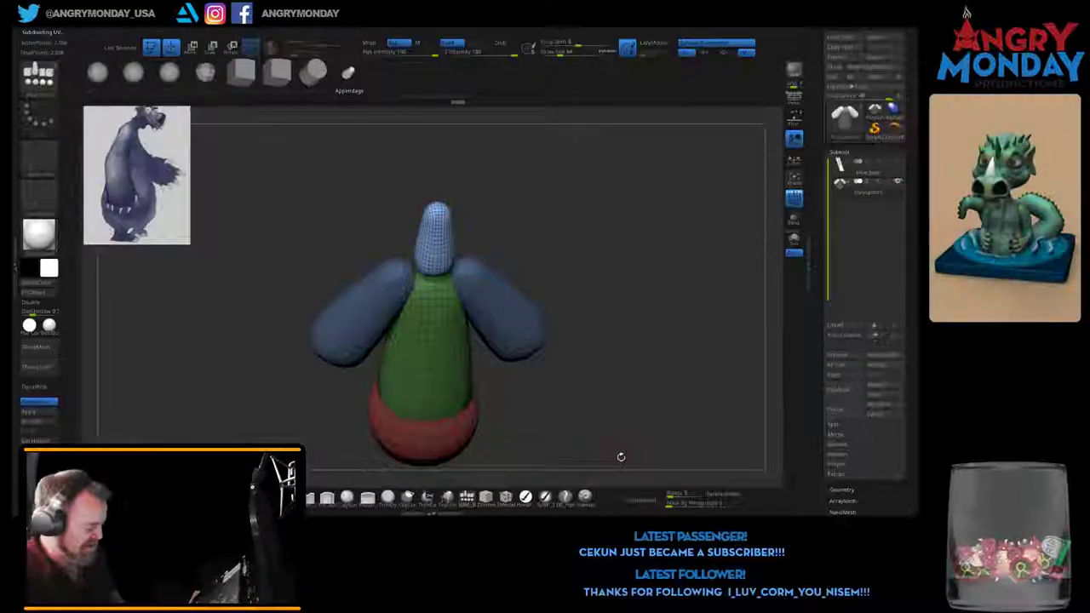
ctrl+drag(639, 420, 643, 446)
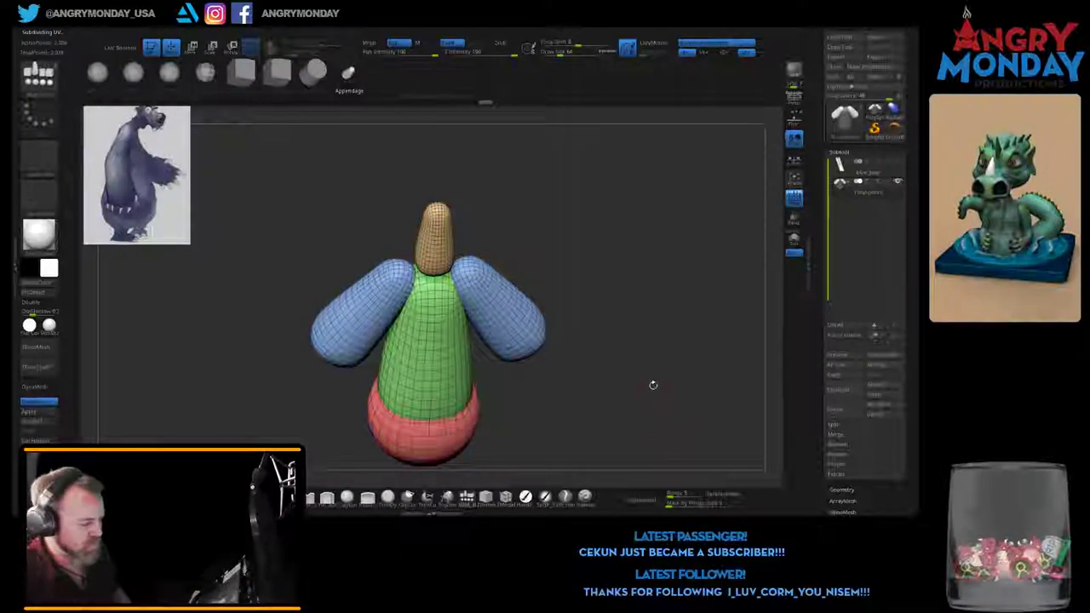
ctrl+right_drag(654, 385, 653, 358)
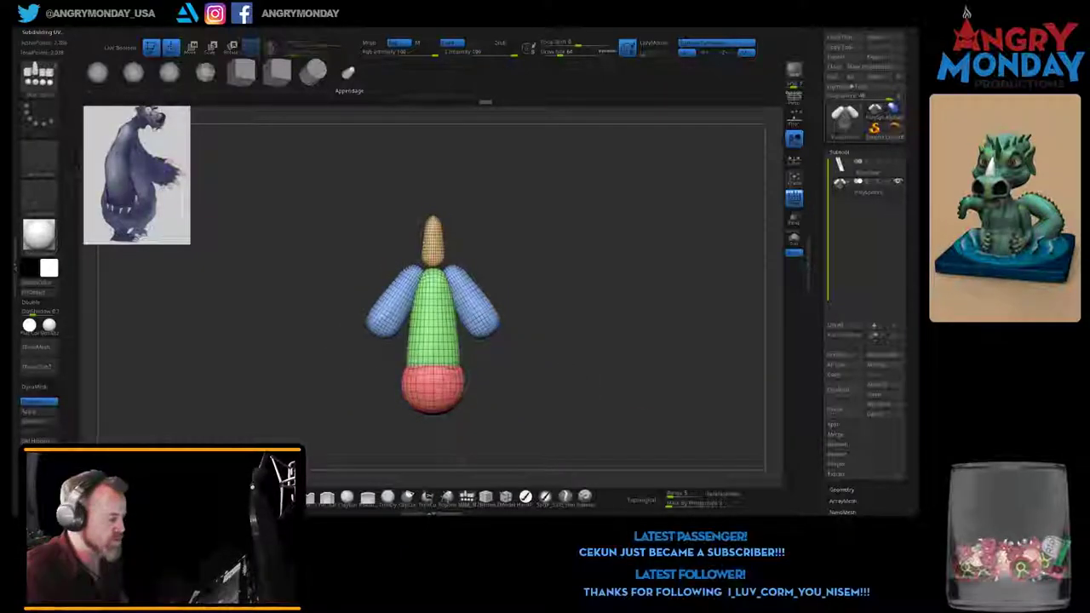
key(w)
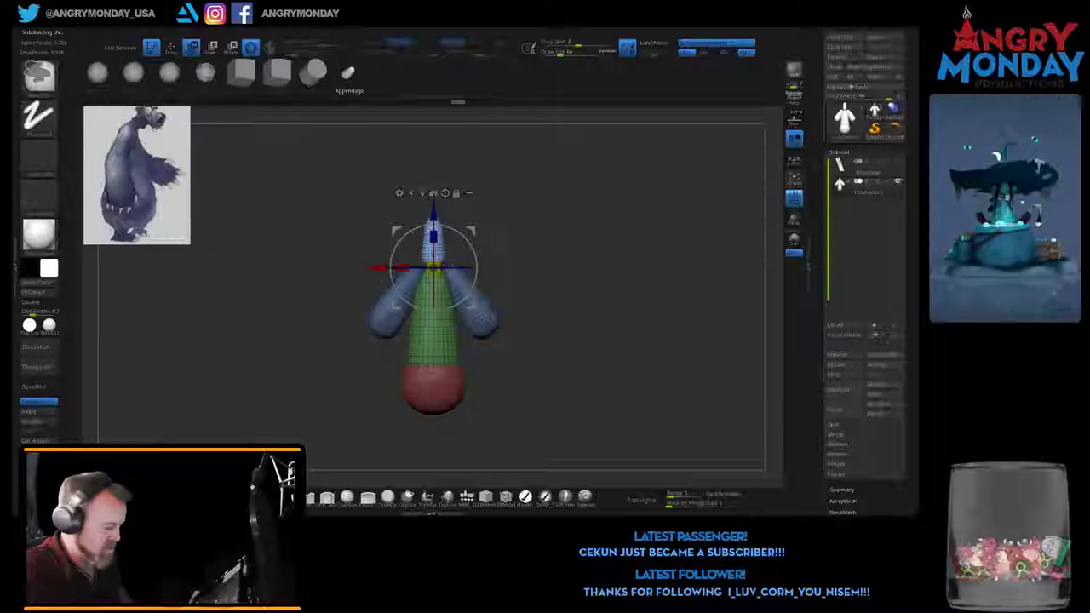
alt+drag(433, 268, 432, 284)
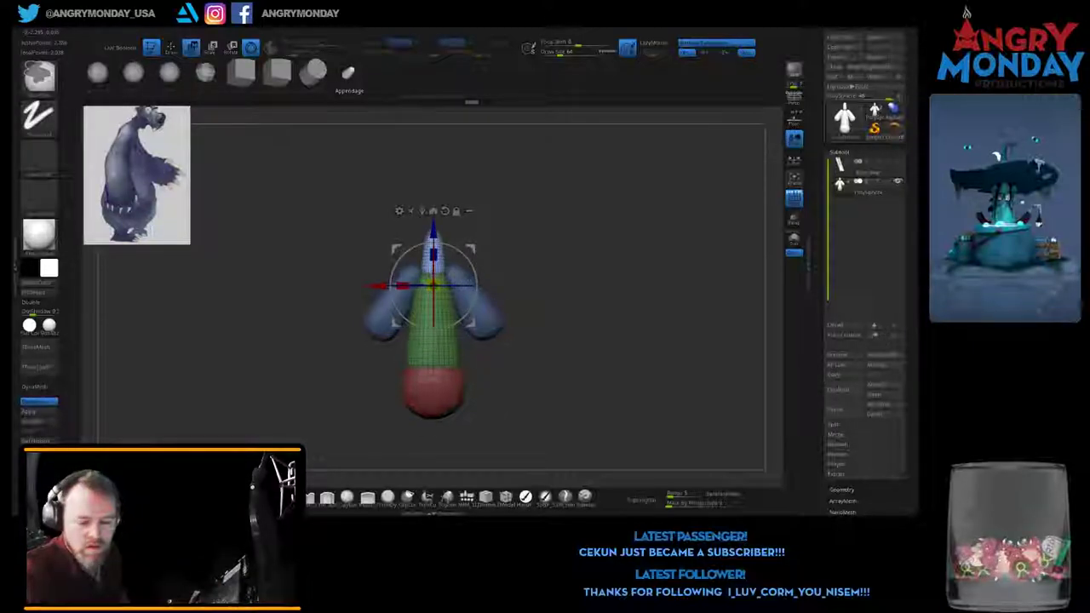
drag(433, 286, 477, 255)
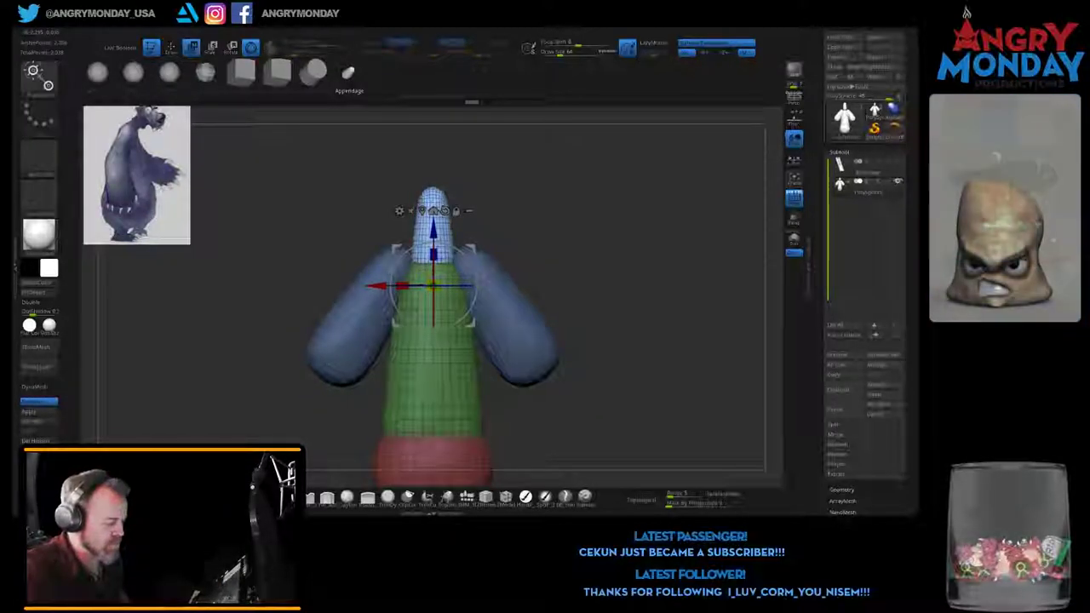
Step: Select the arms and move them down and outward against the torso's upper sides
mouse_move(639, 341)
mouse_down()
mouse_move(741, 341)
mouse_move(673, 341)
mouse_up()
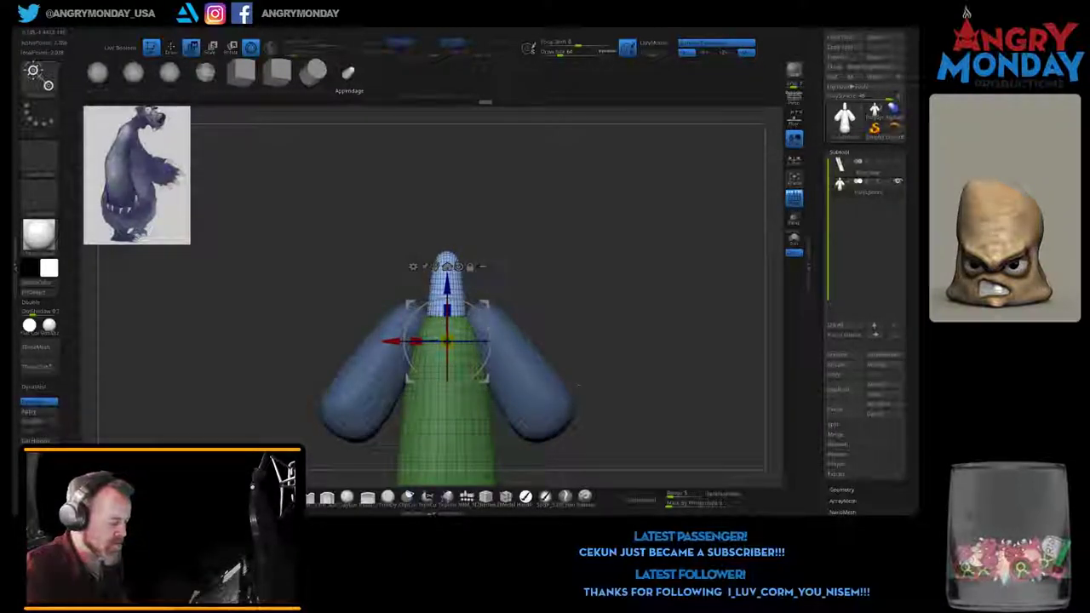
key(Down)
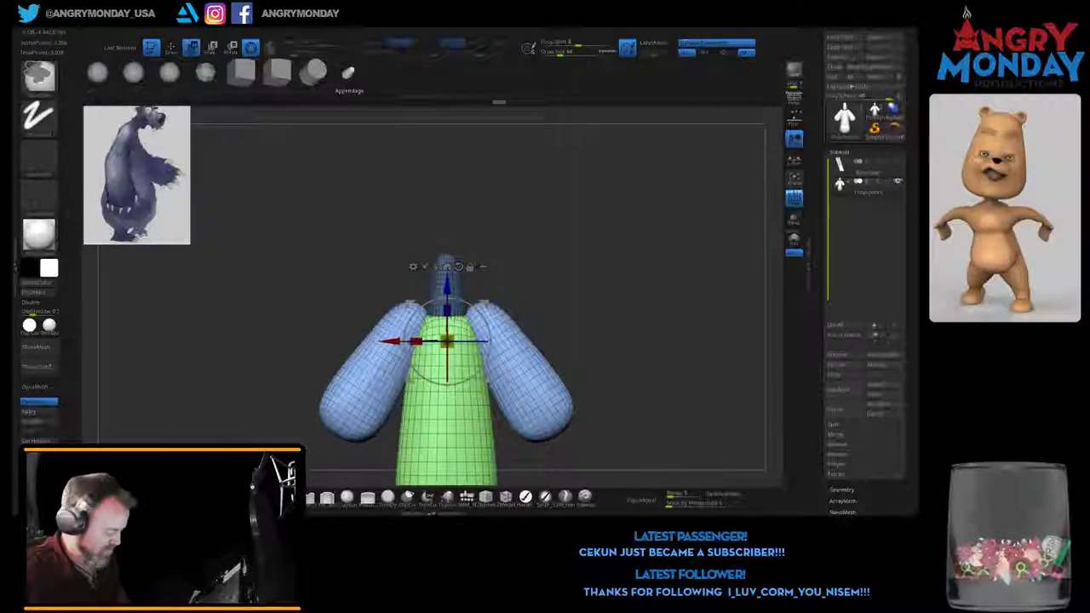
click(349, 398)
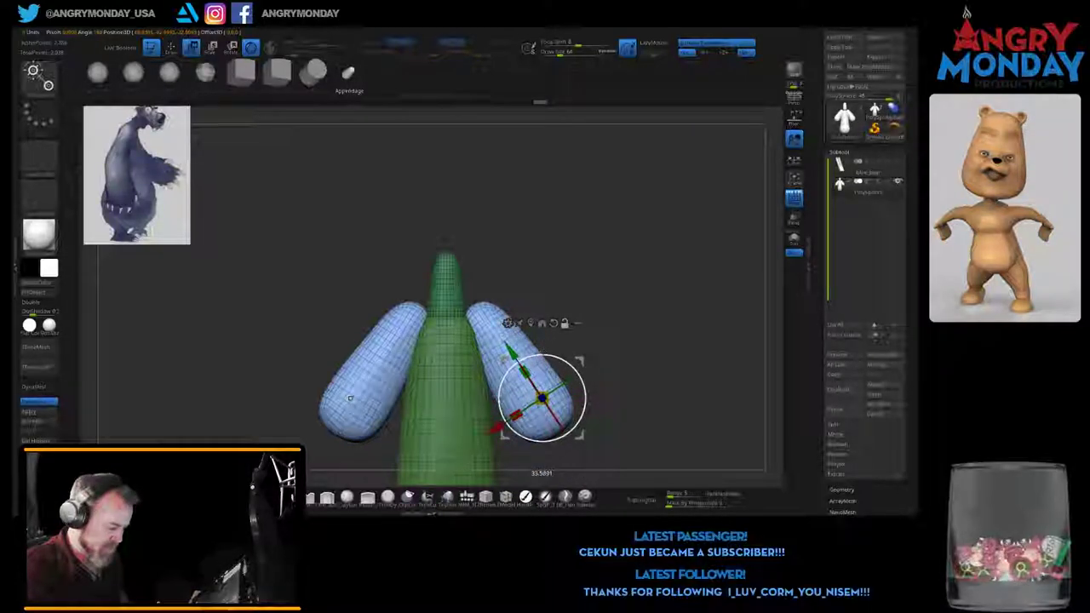
alt+drag(542, 398, 482, 307)
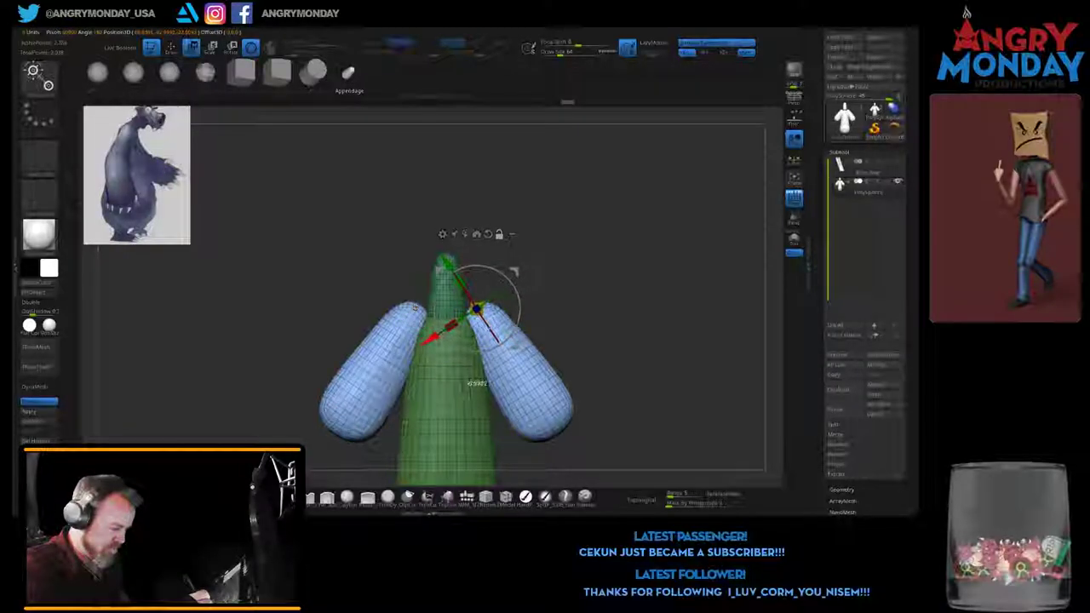
drag(477, 309, 483, 321)
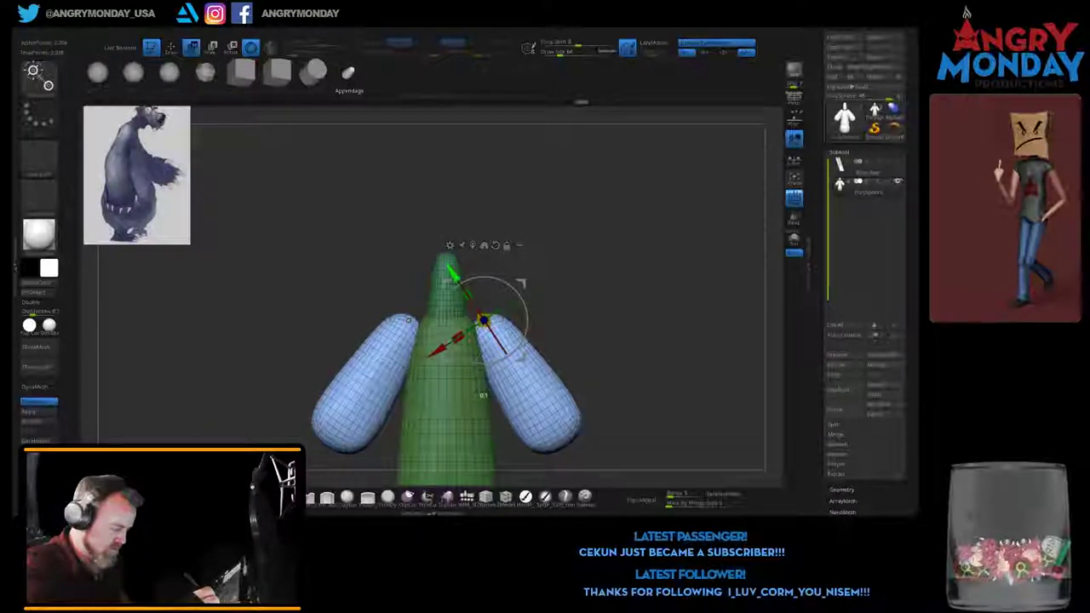
drag(519, 283, 513, 284)
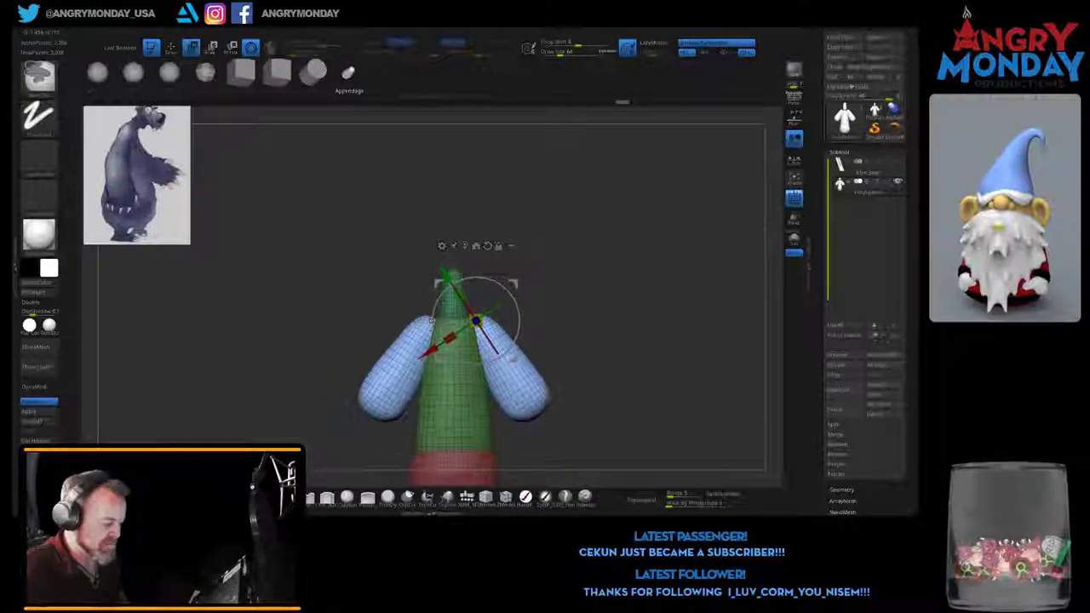
scroll(434, 340, down, 3)
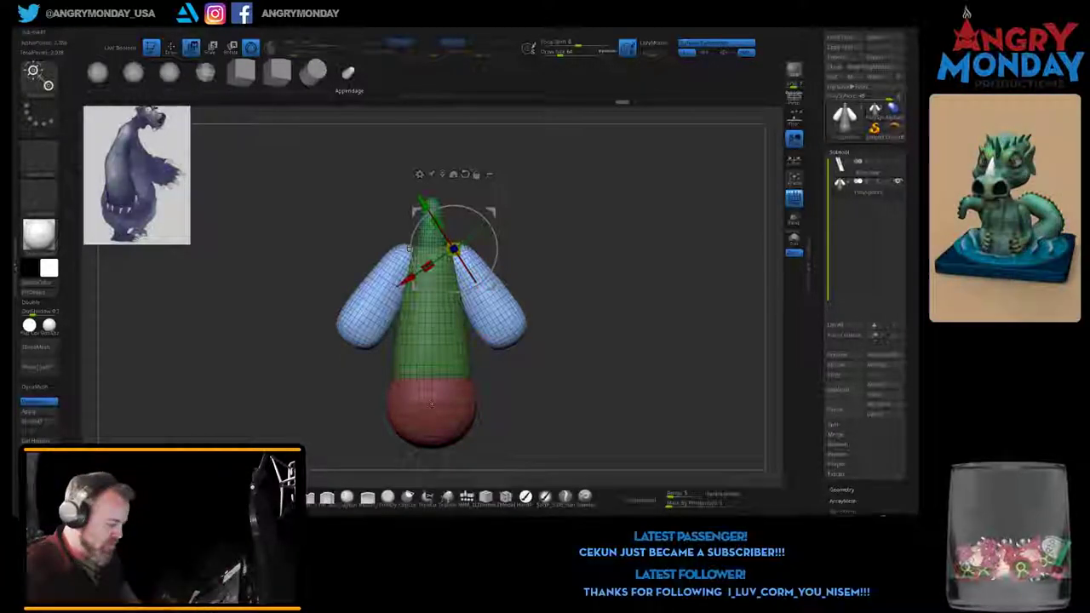
Step: Select the red sphere, recentre the gizmo pivot on it, and spread the arms back out
alt+click(432, 409)
alt+click(454, 248)
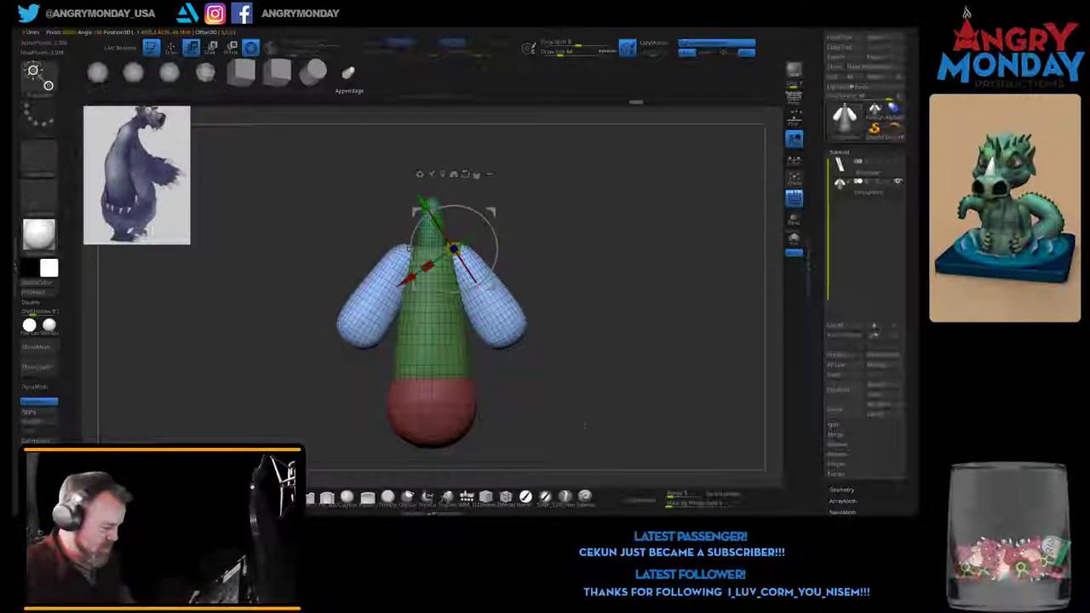
alt+click(432, 408)
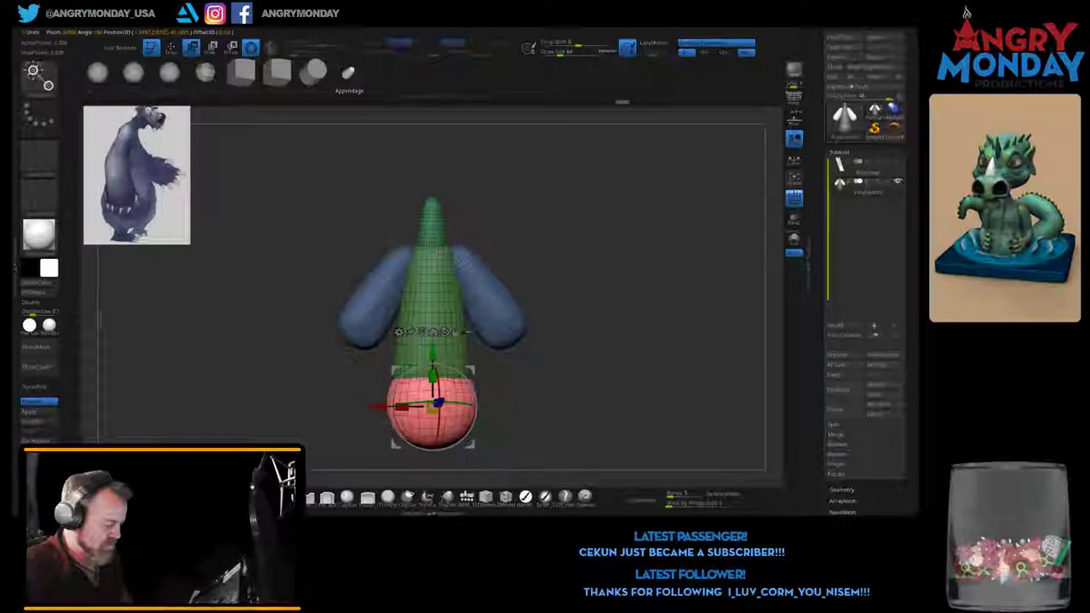
drag(483, 402, 475, 406)
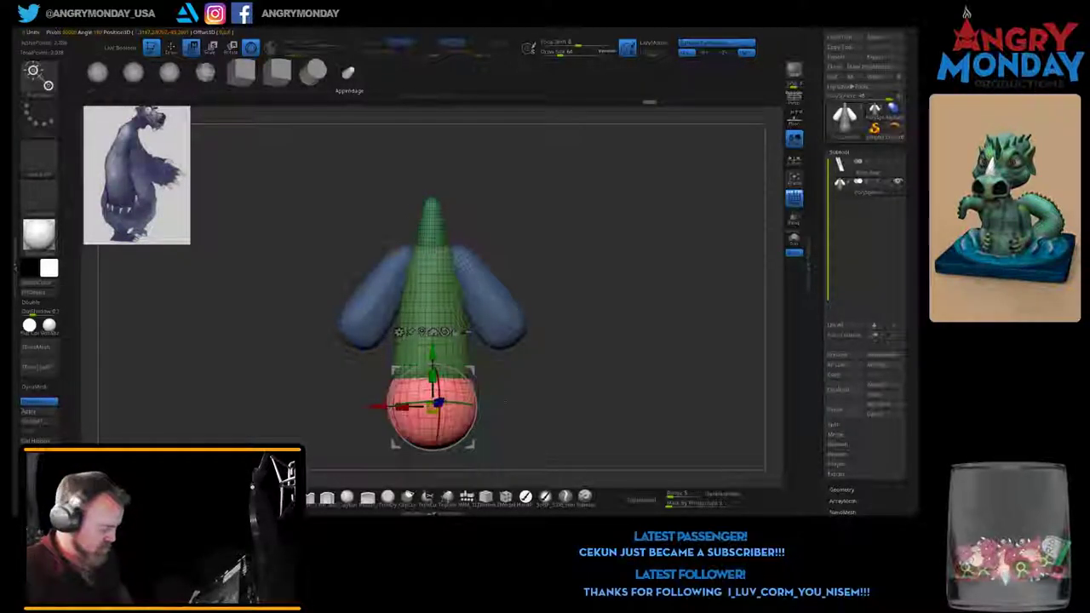
drag(596, 256, 495, 255)
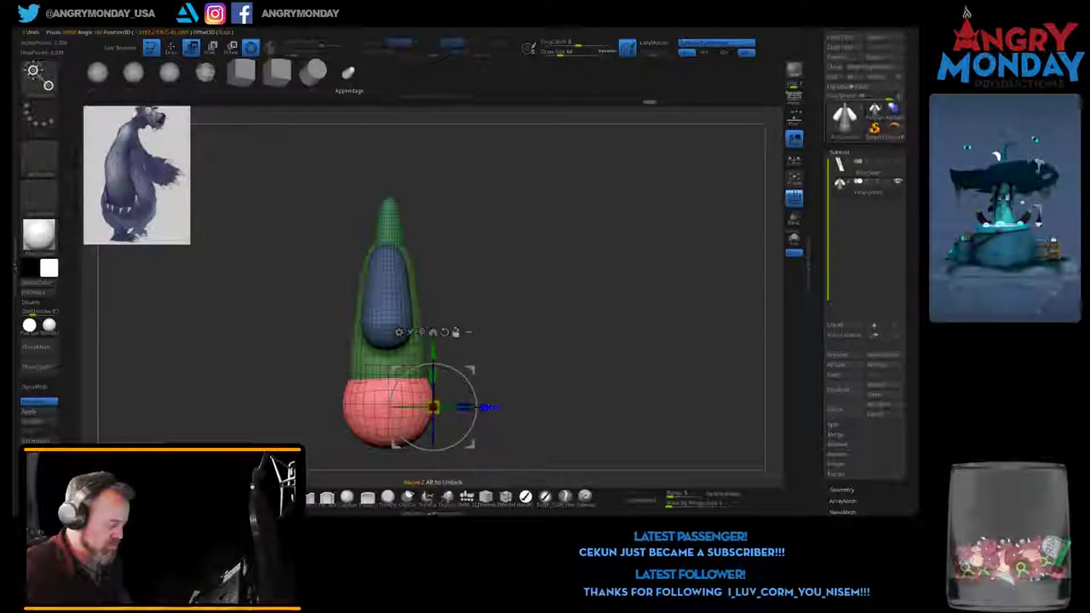
alt+drag(433, 407, 388, 407)
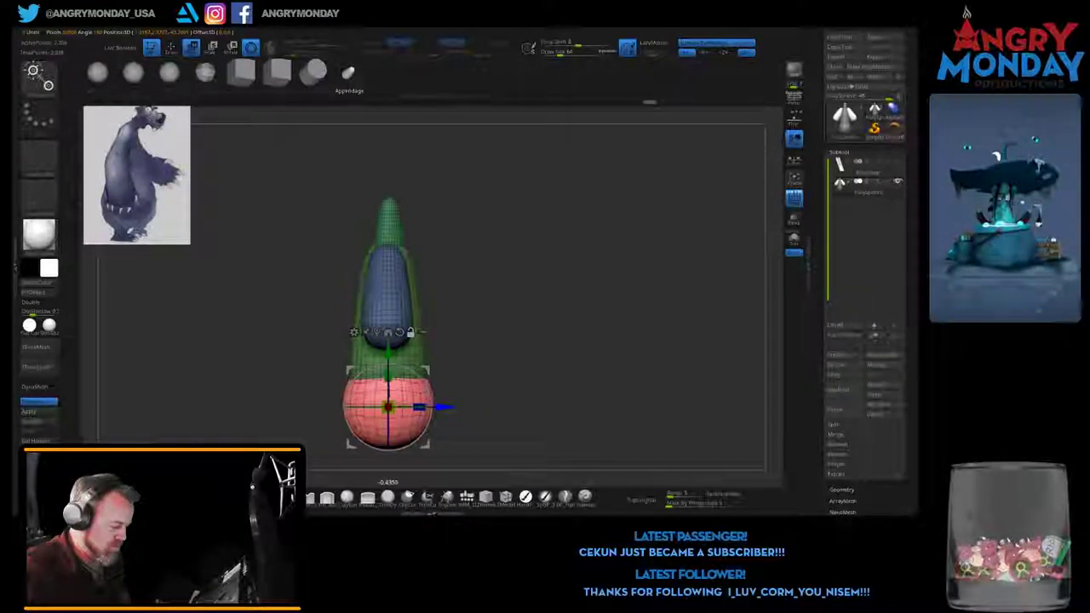
drag(388, 407, 349, 407)
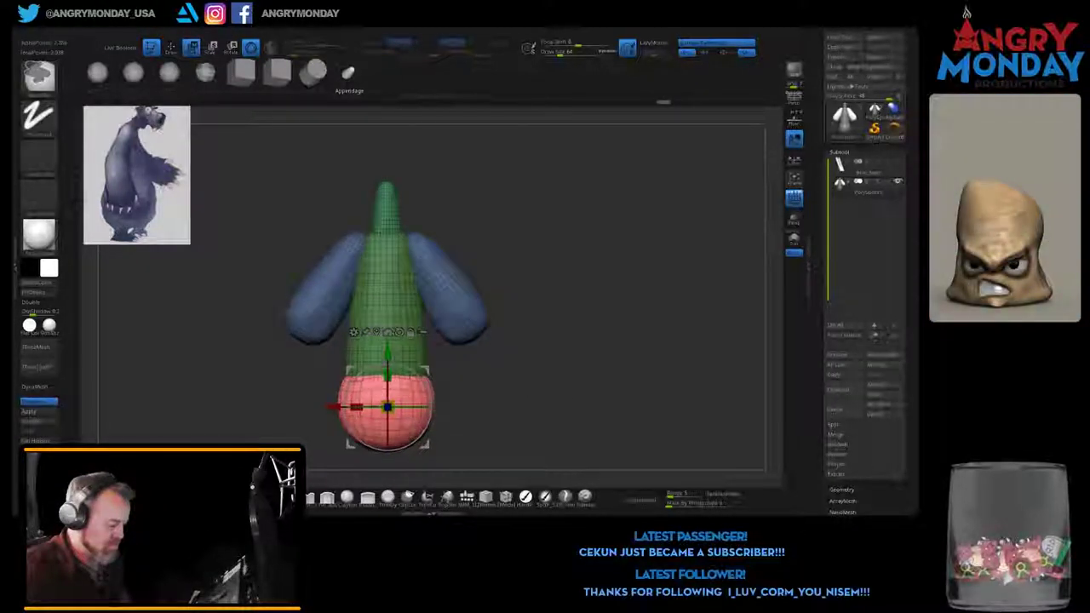
alt+drag(547, 410, 628, 390)
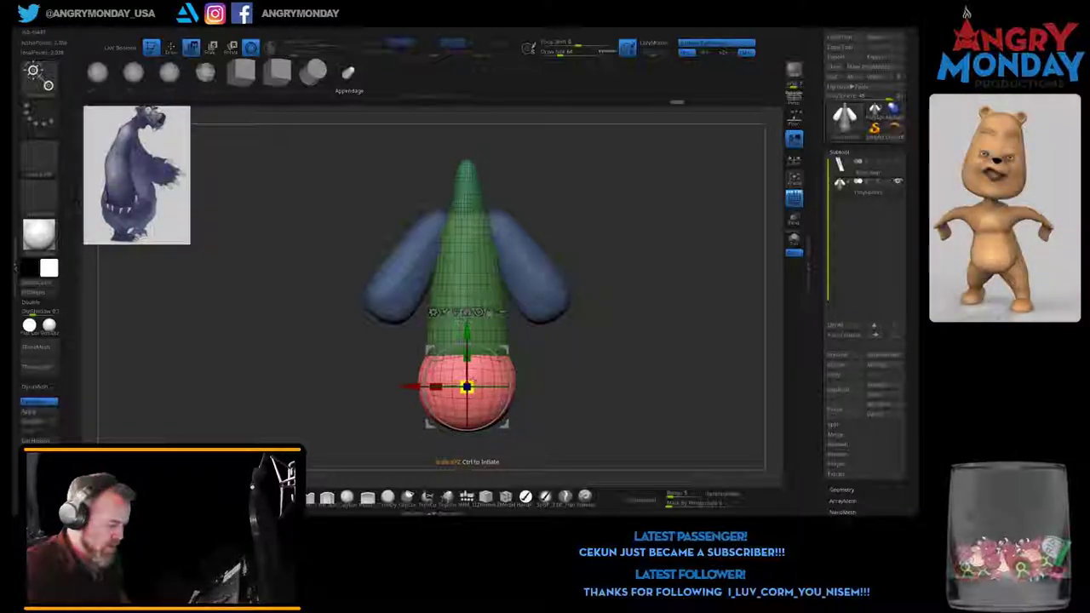
Step: Scale the red sphere up into a big round belly, undoing a trial arm swing
drag(467, 388, 497, 362)
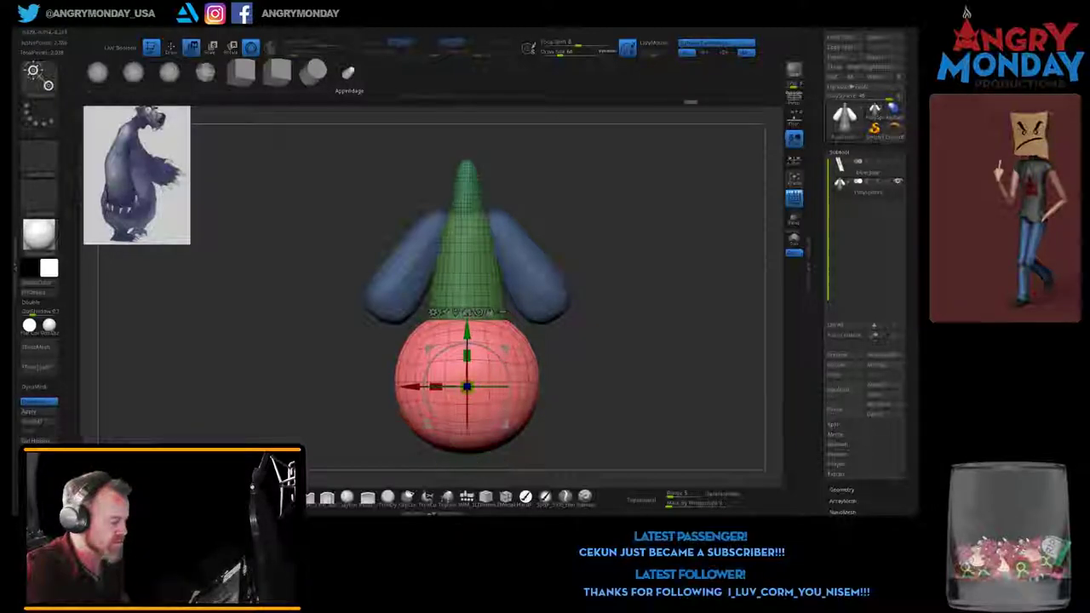
drag(467, 387, 477, 383)
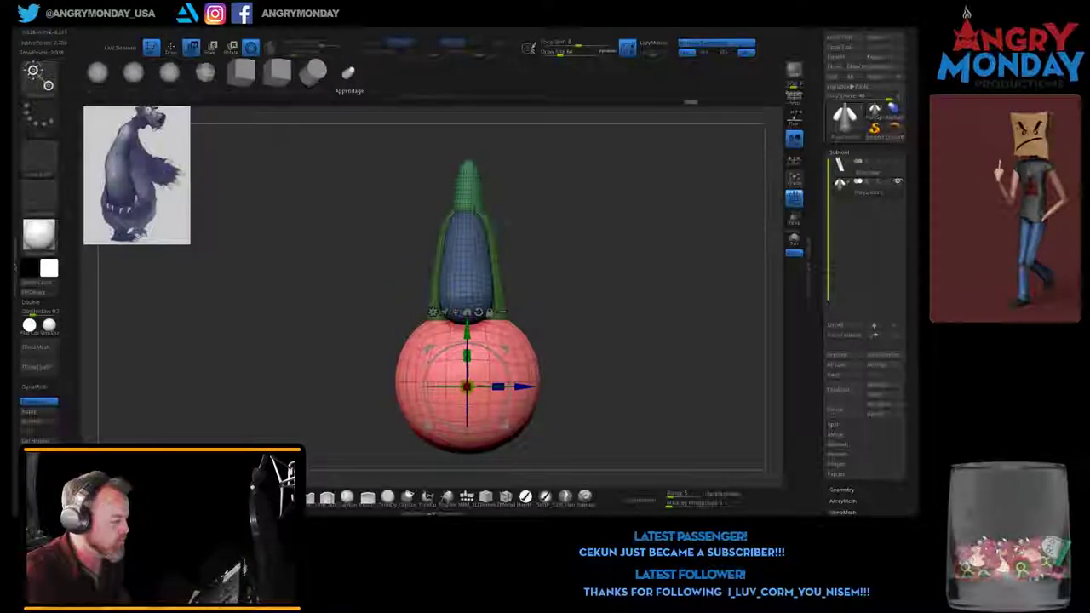
key(ctrl+z)
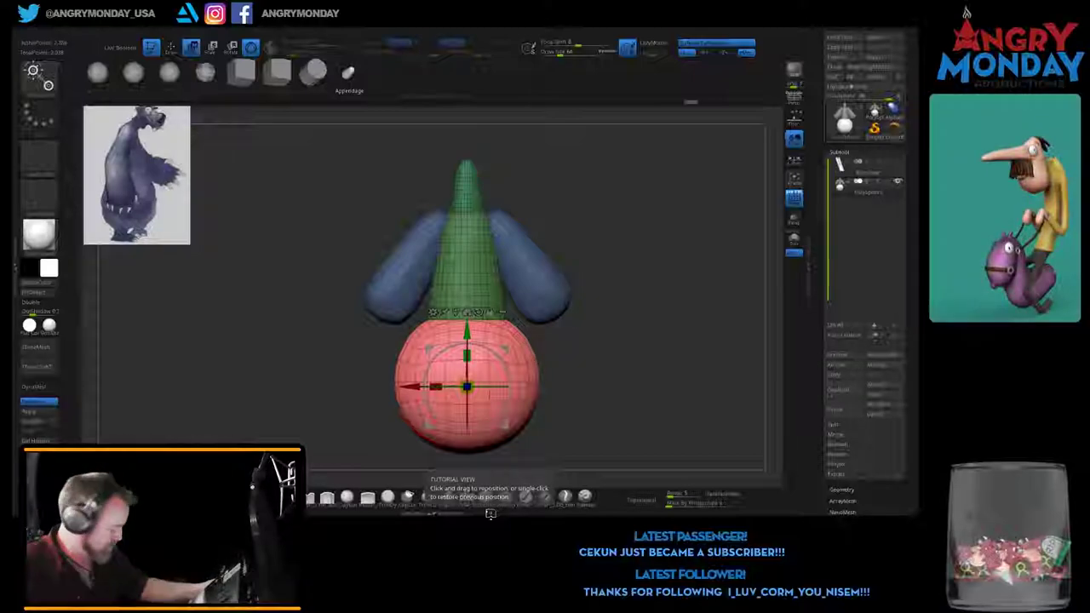
alt+click(408, 261)
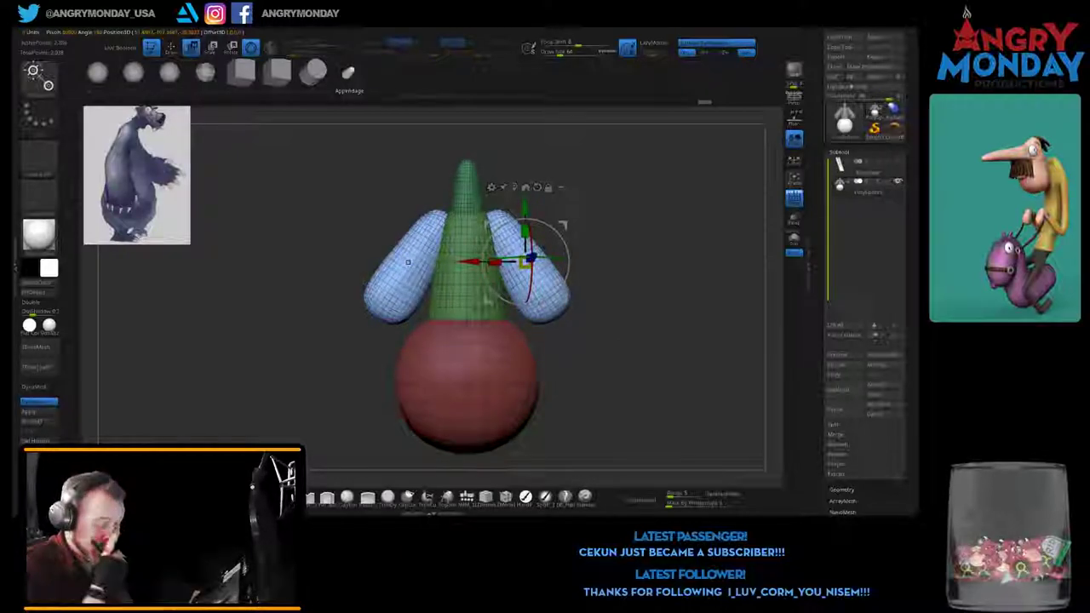
Step: Solo the arms, invert visibility, and delete the hidden capsule arms
key(q)
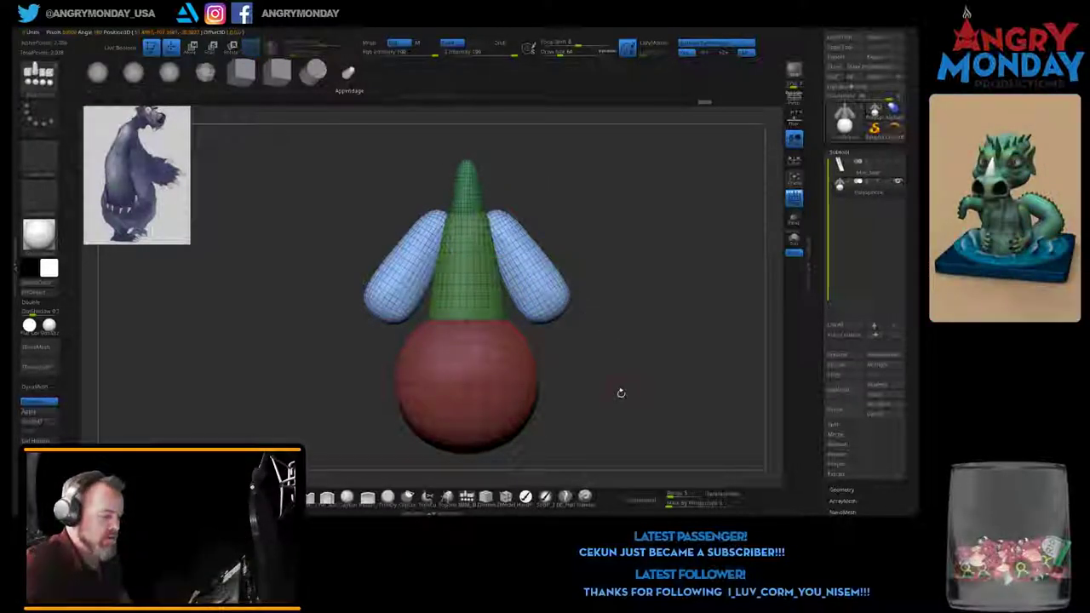
ctrl+shift+click(555, 302)
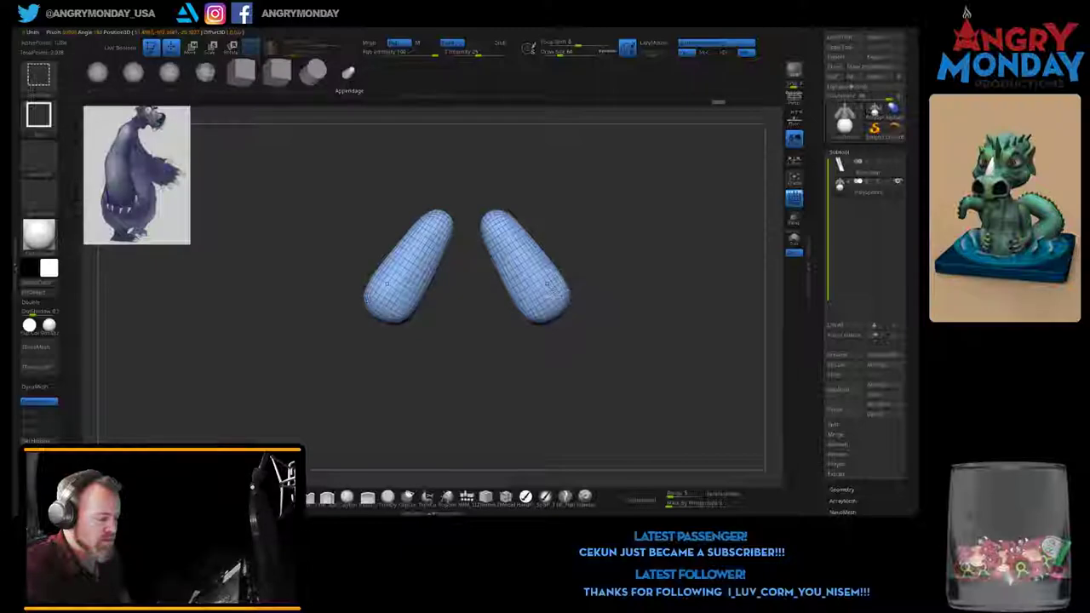
ctrl+shift+click(545, 285)
click(49, 440)
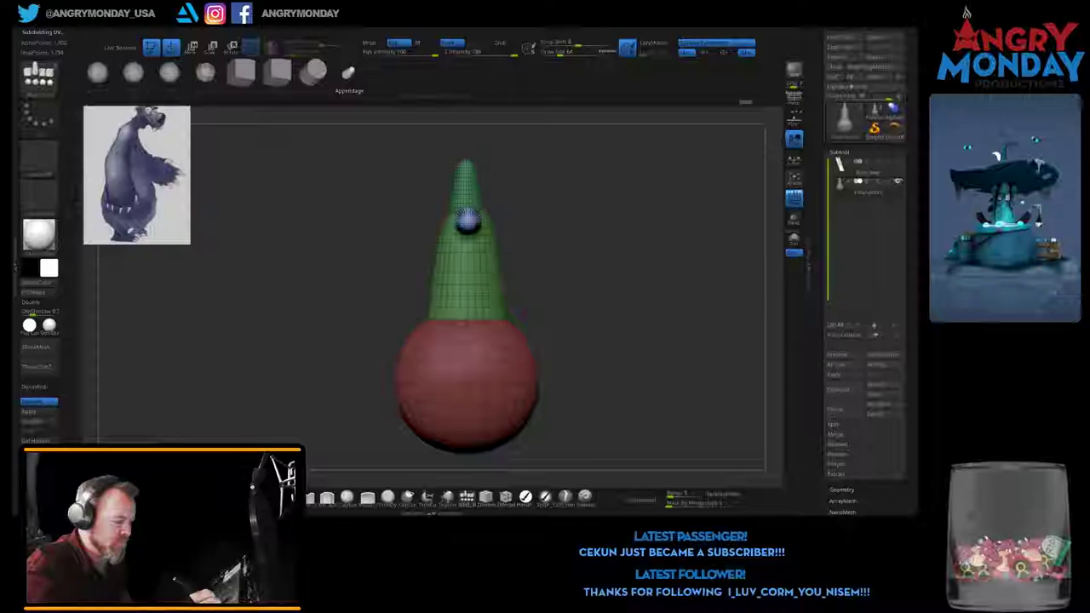
Step: Rotate the new ellipsoid pair about 120° upright and move it onto the cone's sides
drag(554, 263, 613, 262)
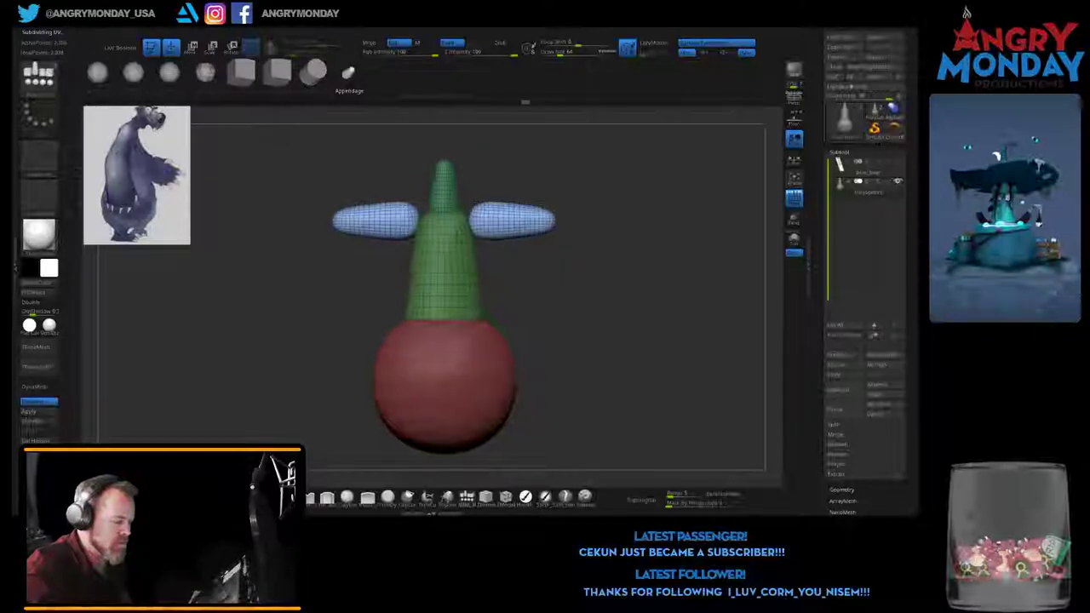
key(w)
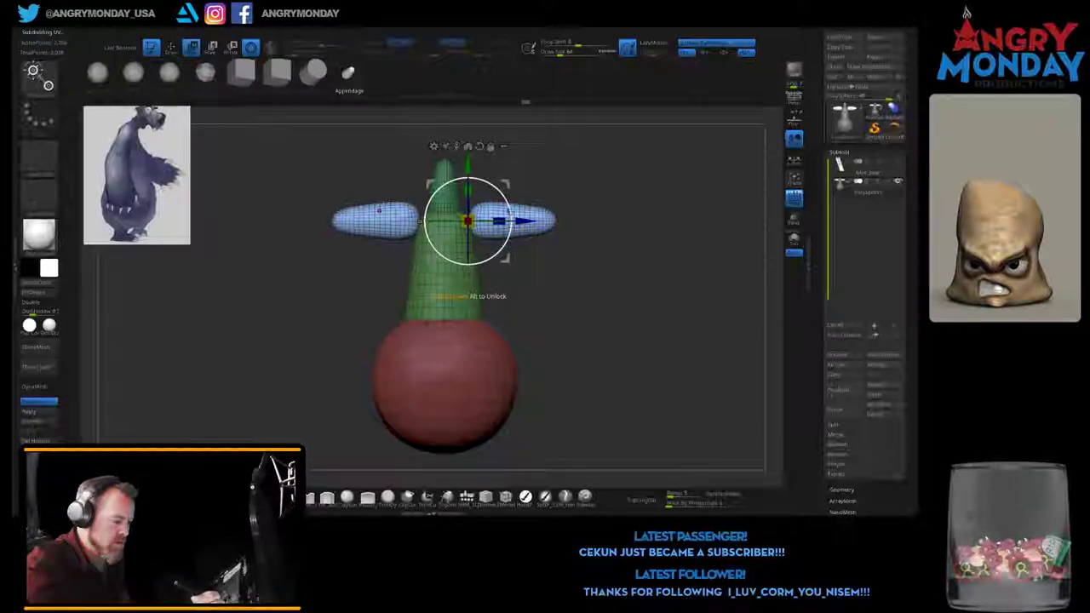
drag(510, 221, 430, 176)
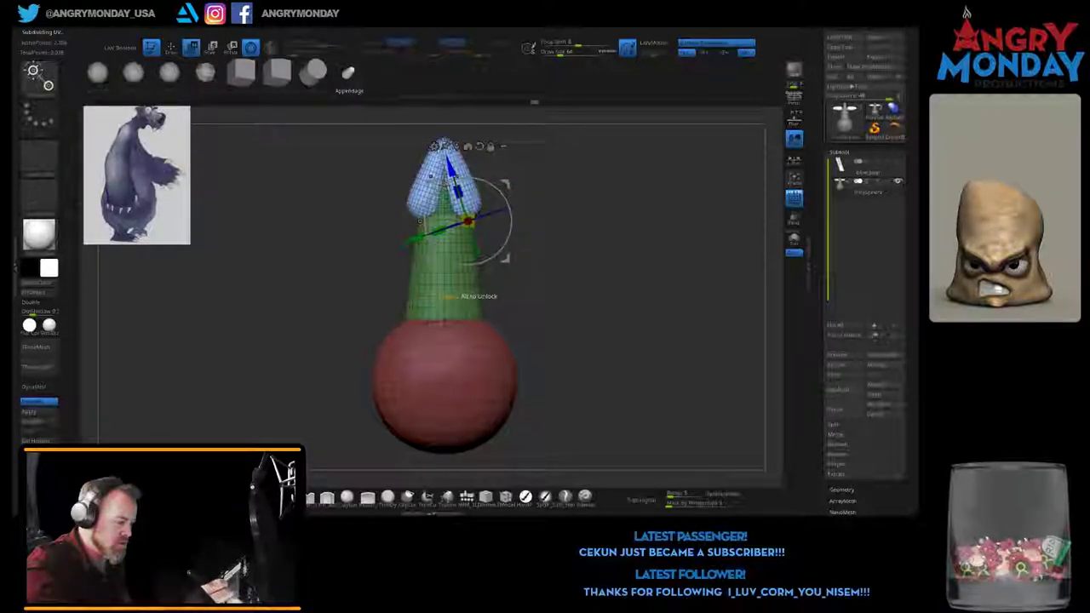
drag(467, 222, 494, 298)
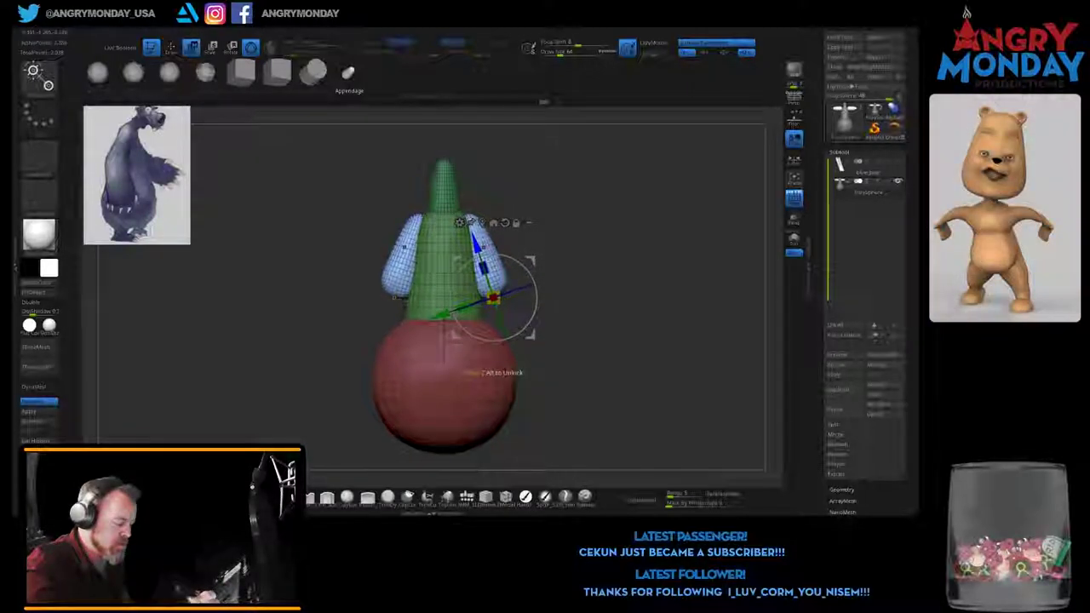
drag(494, 340, 489, 341)
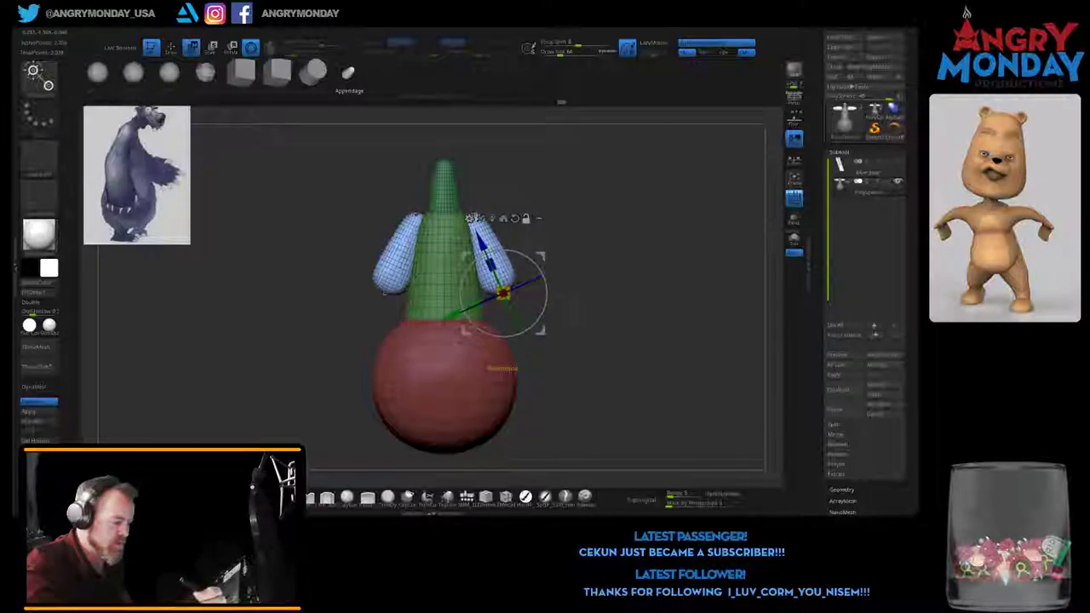
Step: Pivot the arms at the cone's top, angle them outward, and pull them close to the body
click(471, 213)
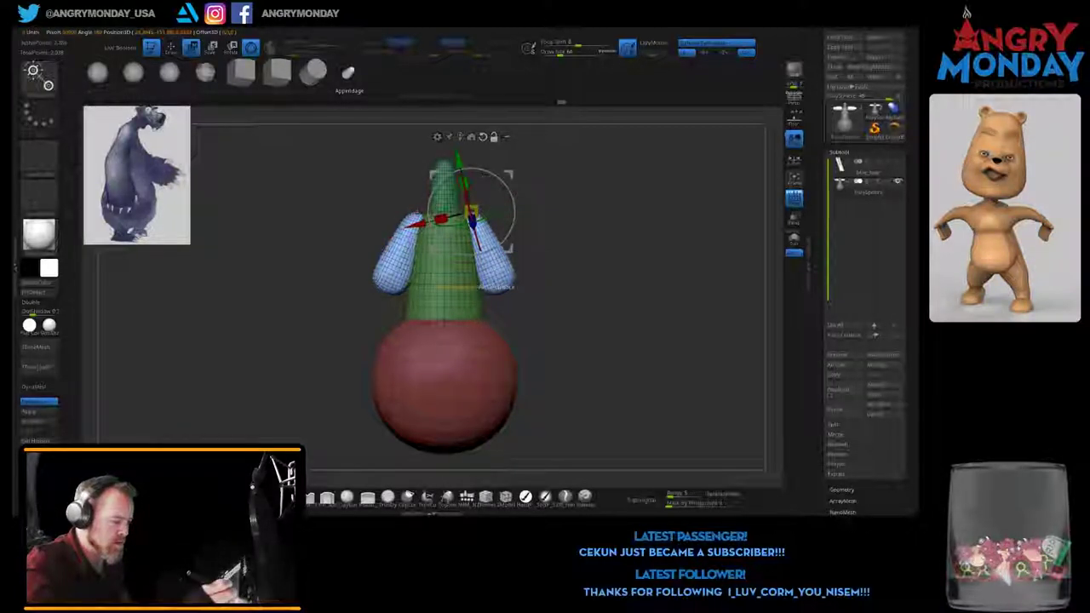
drag(503, 182, 516, 243)
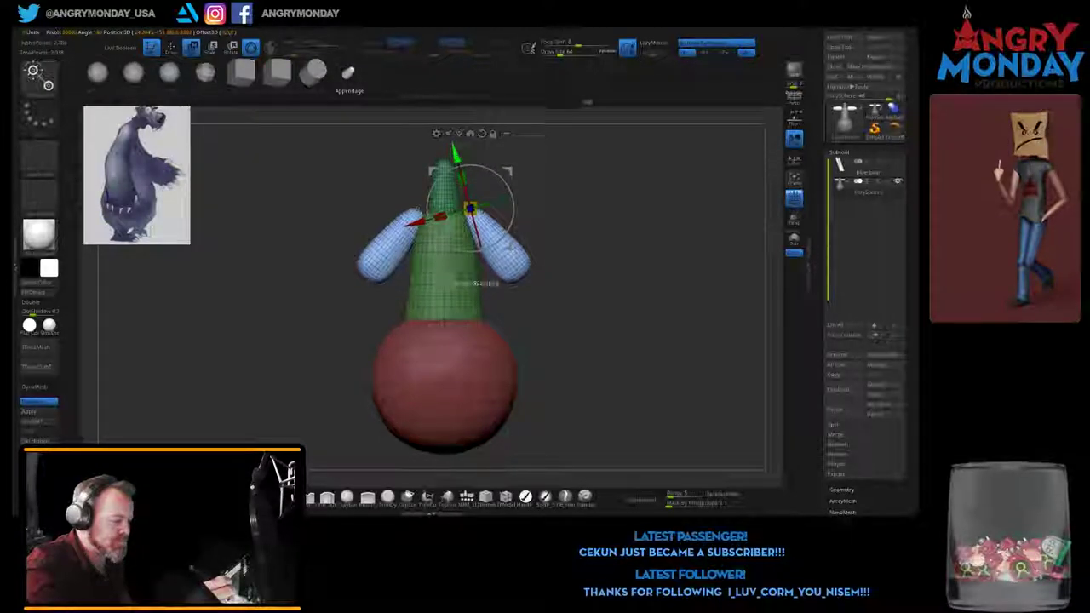
drag(414, 220, 408, 220)
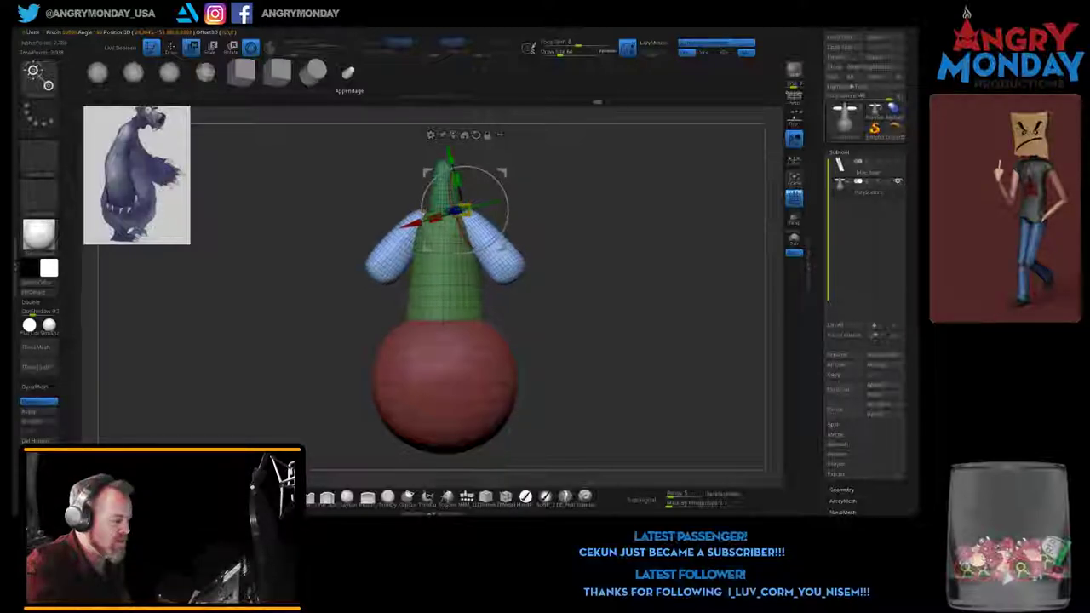
drag(411, 224, 419, 221)
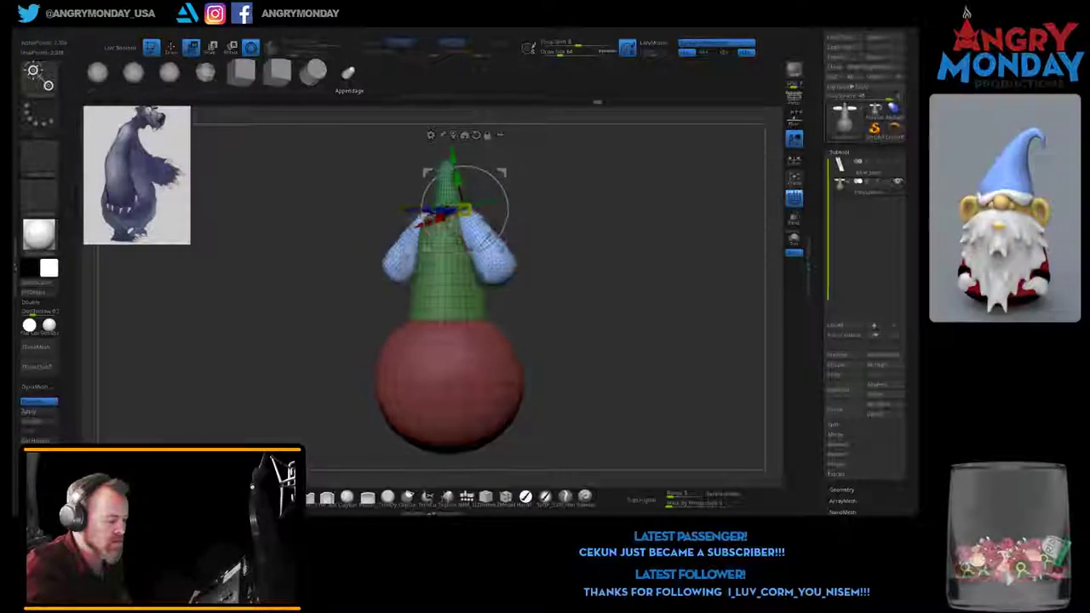
drag(596, 298, 665, 298)
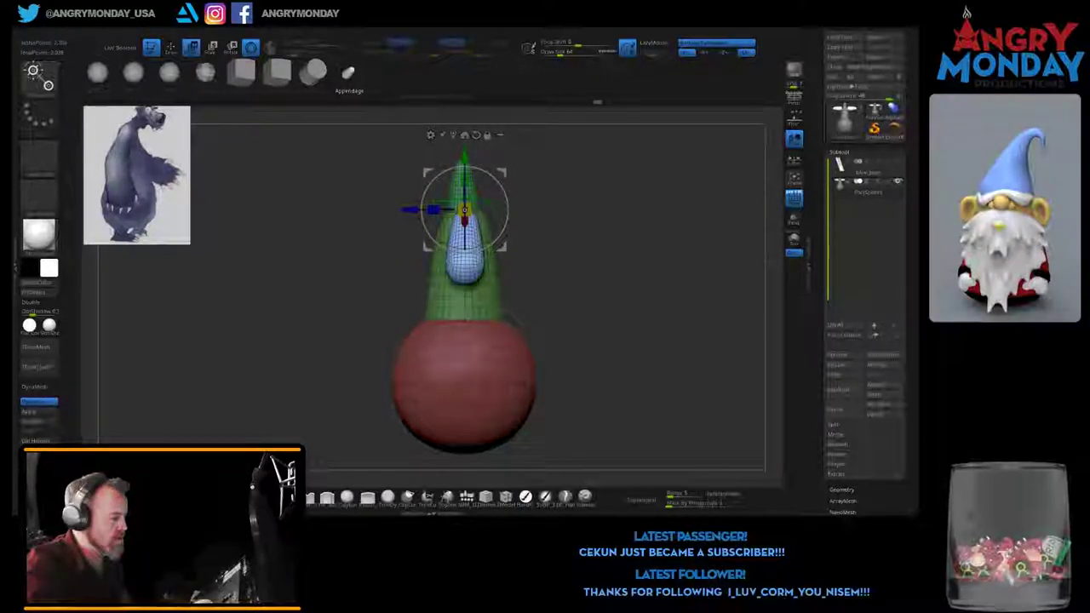
key(q)
mouse_move(614, 324)
mouse_down()
mouse_move(647, 290)
mouse_move(625, 246)
mouse_move(628, 360)
mouse_up()
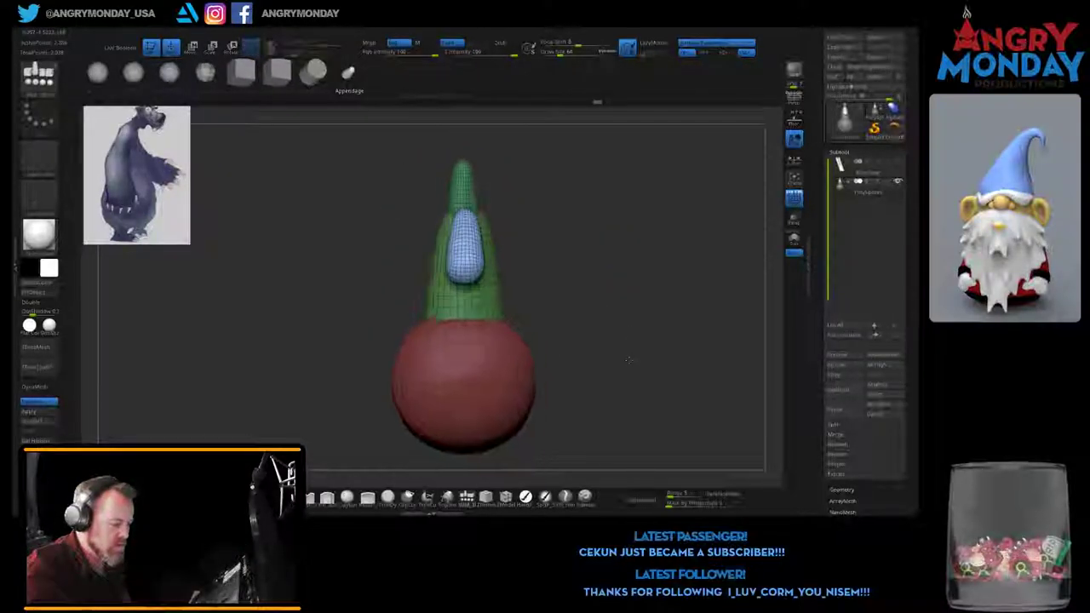
Step: Subdivide the mesh and swing both mirrored tan arms to a new angle
key(ctrl+d)
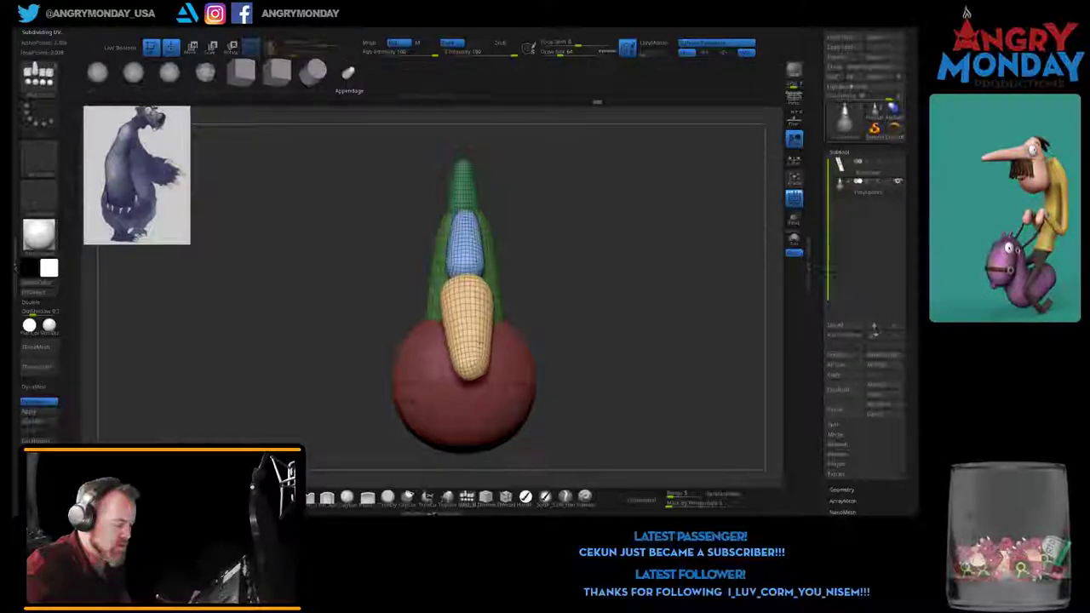
drag(546, 298, 650, 302)
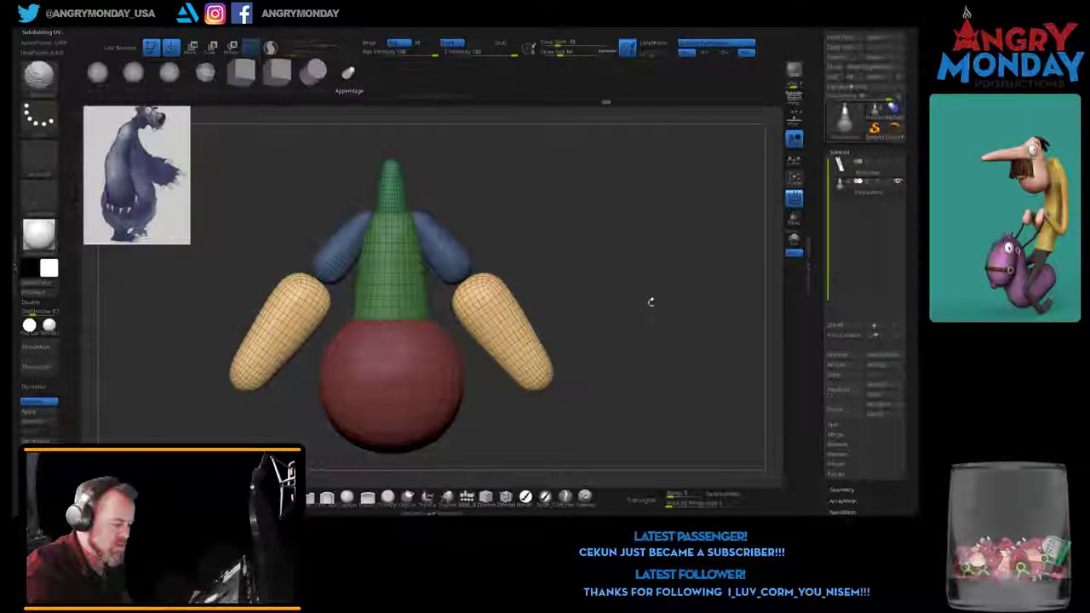
key(w)
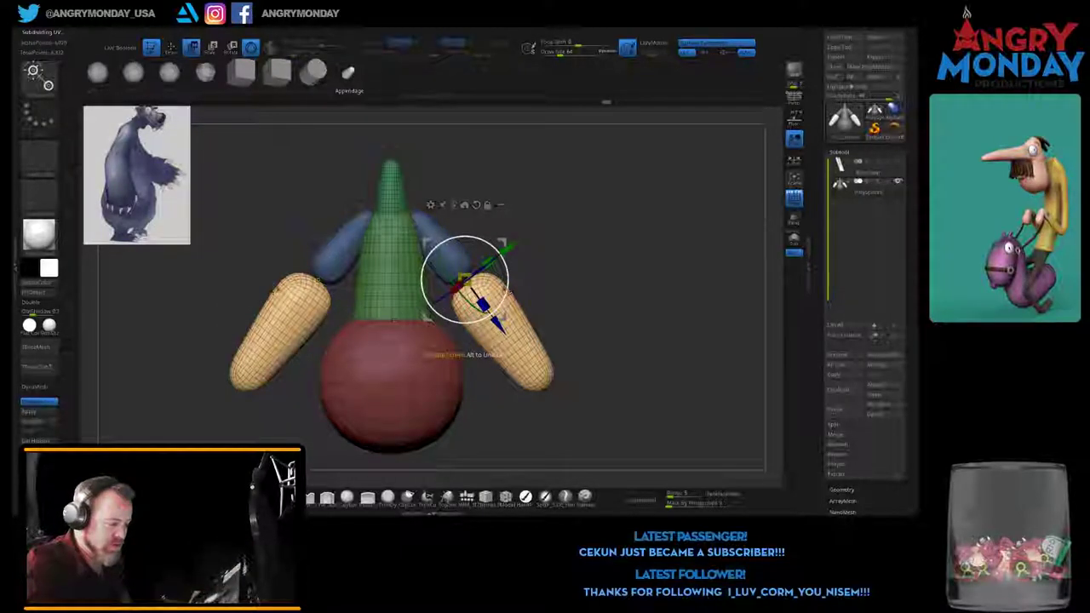
mouse_move(503, 255)
mouse_down()
mouse_move(477, 234)
mouse_move(490, 316)
mouse_move(554, 401)
mouse_up()
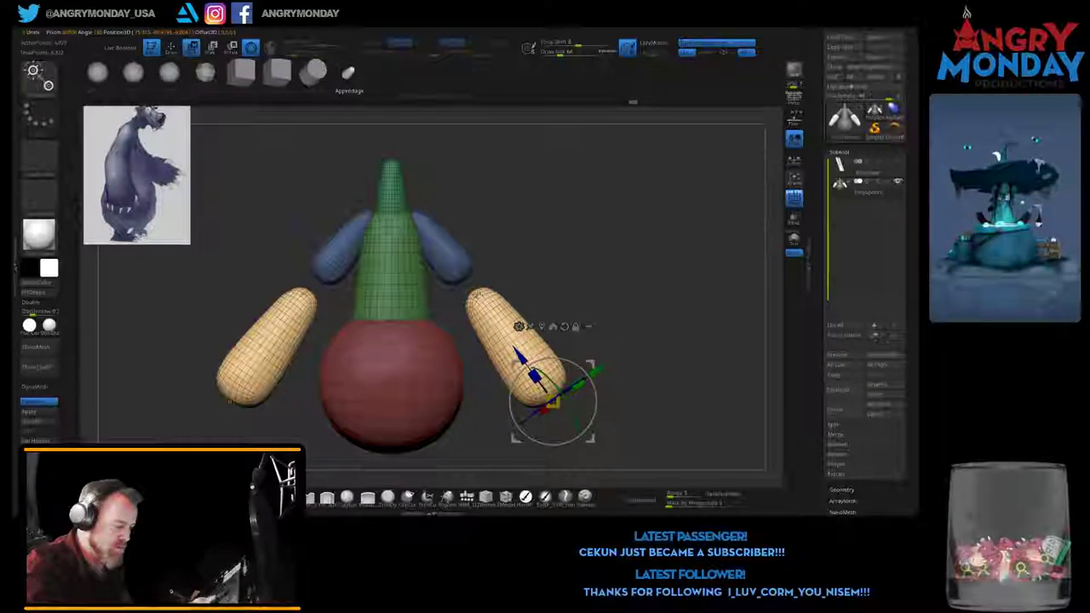
Step: Set the pivot at the arms' top ends and pull them inward and up under the shoulders
alt+click(479, 294)
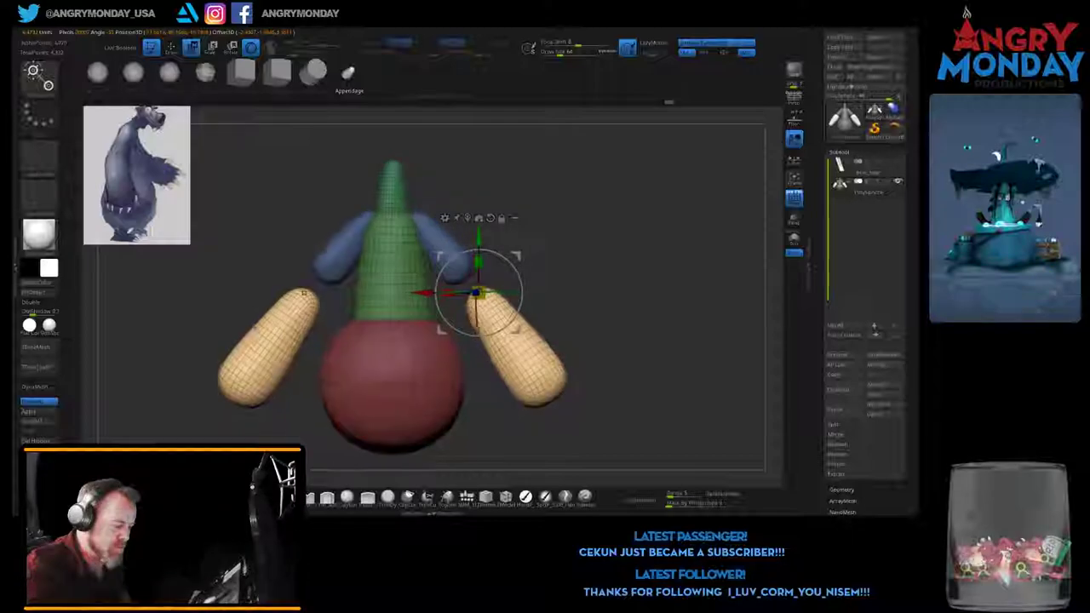
shift+drag(597, 341, 477, 341)
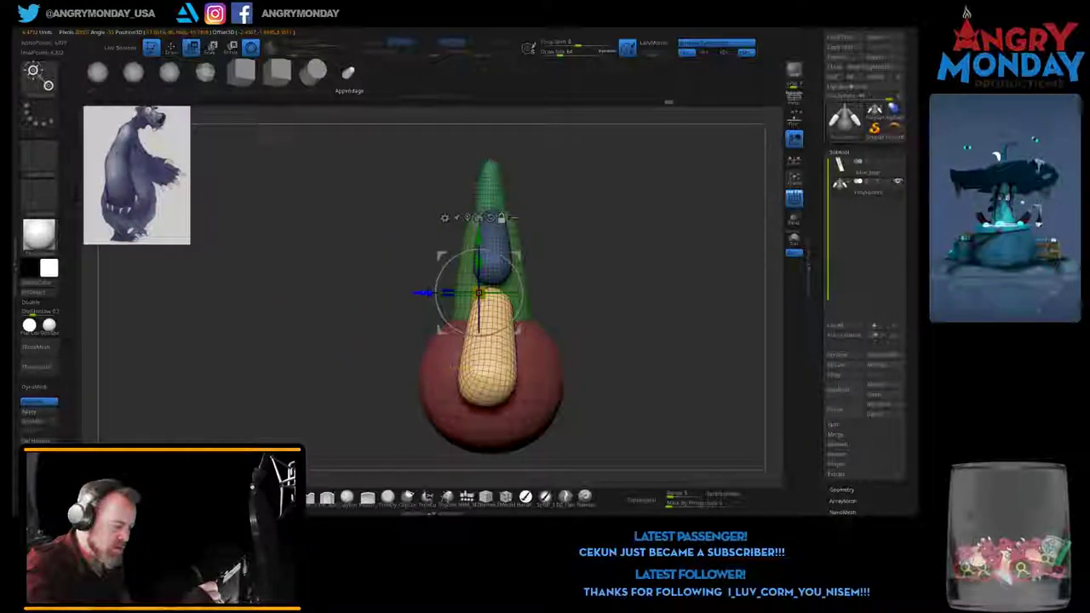
mouse_move(596, 341)
mouse_down()
mouse_move(512, 341)
mouse_move(528, 340)
mouse_up()
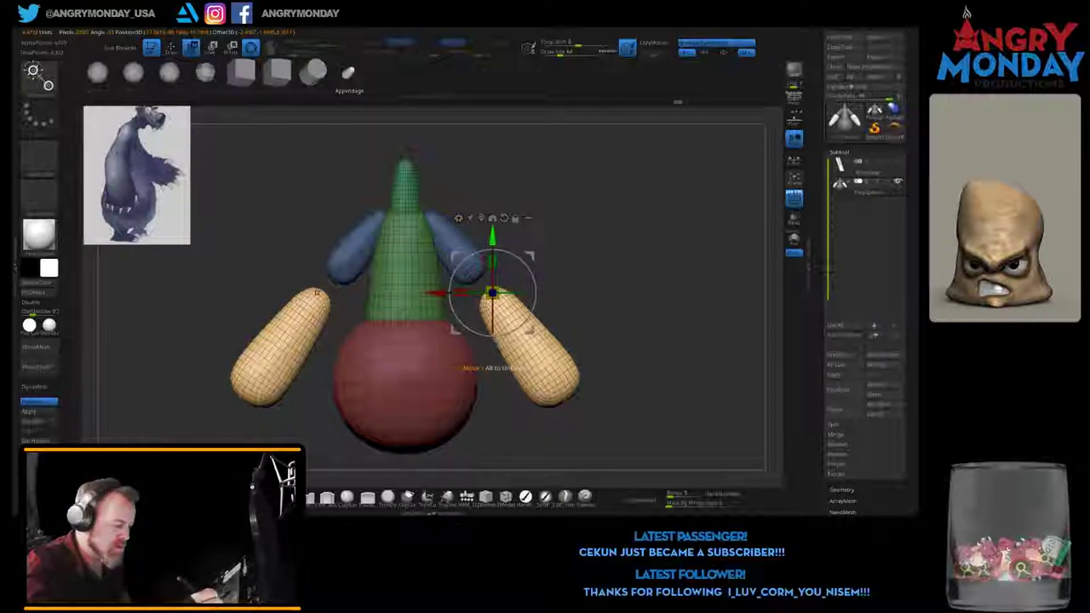
drag(639, 358, 639, 341)
drag(435, 277, 419, 277)
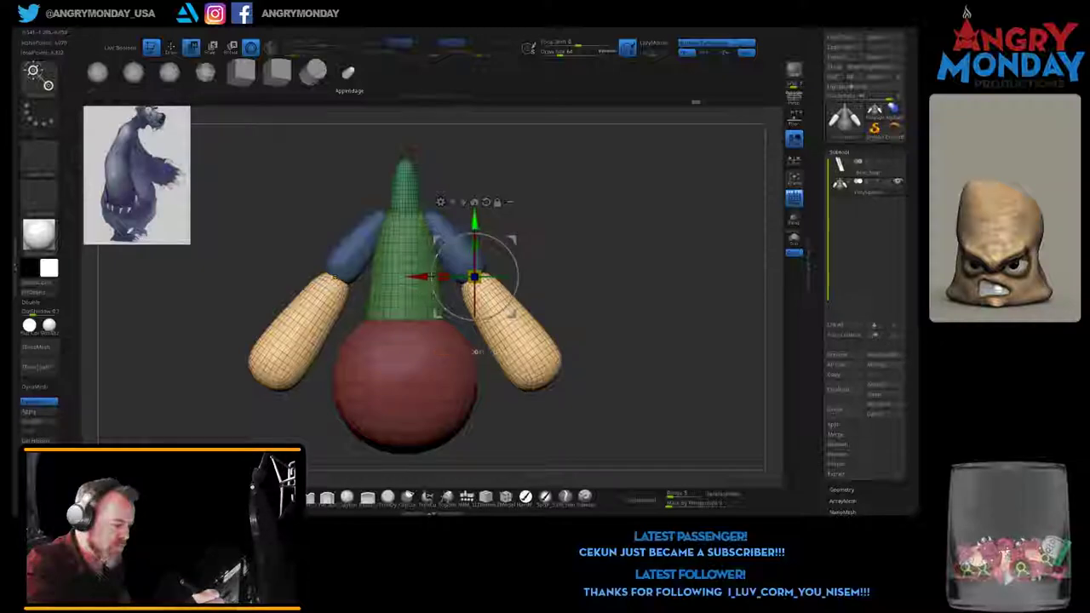
drag(474, 247, 473, 239)
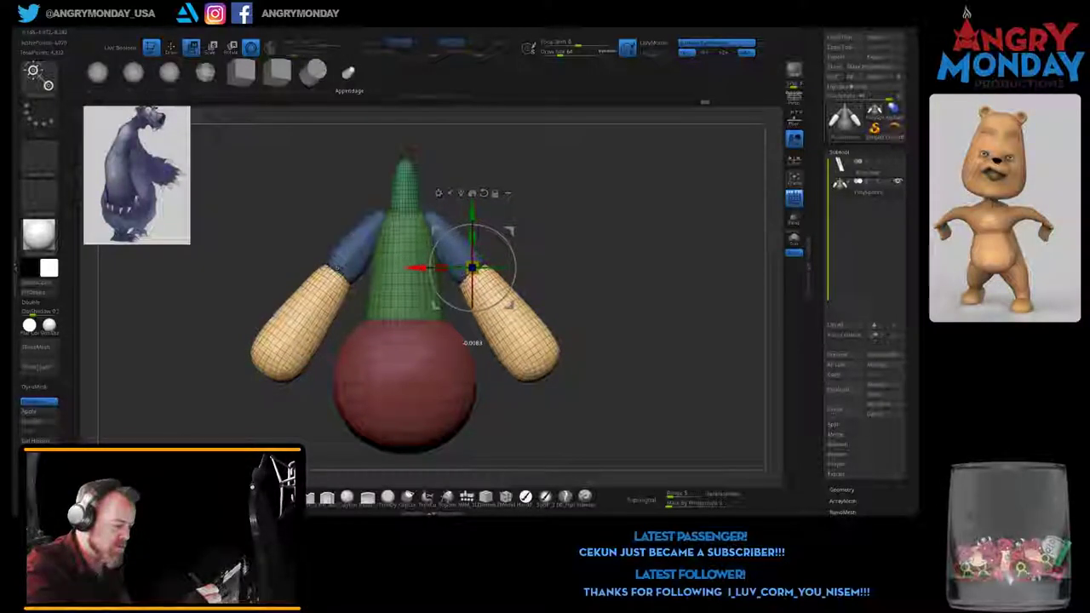
mouse_move(648, 341)
mouse_down()
mouse_move(596, 341)
mouse_move(652, 341)
mouse_move(631, 358)
mouse_move(648, 409)
mouse_up()
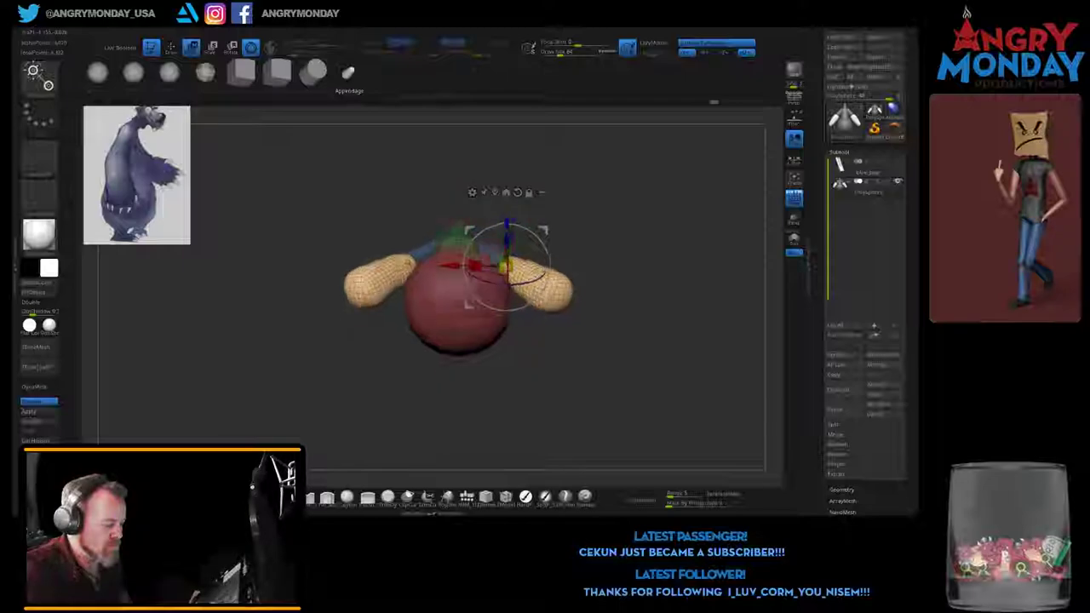
Step: From a top view, spread the mirrored green legs apart and raise them toward the red belly
click(171, 47)
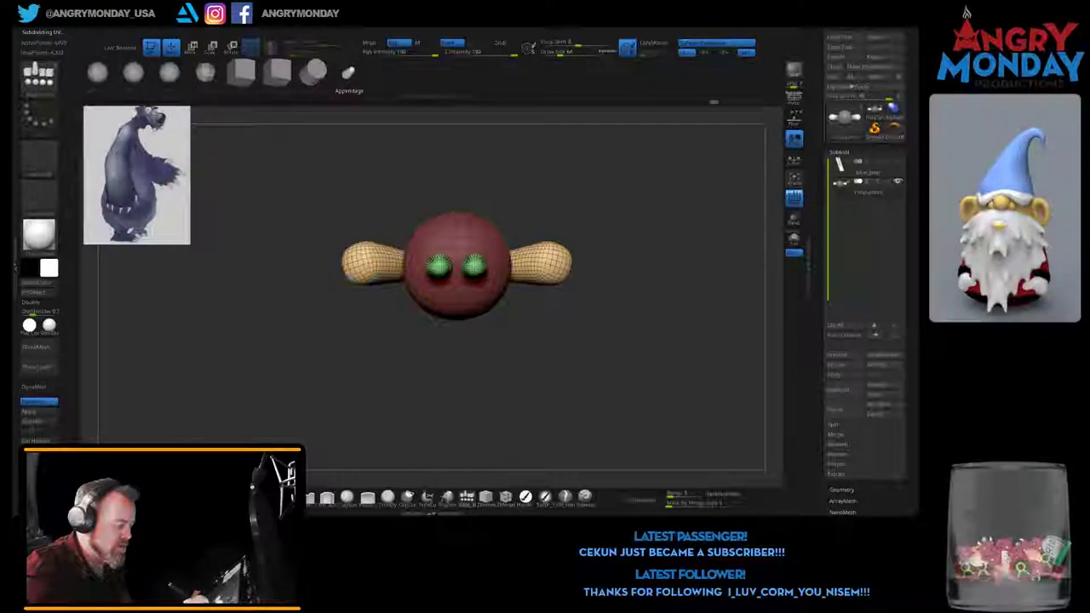
drag(562, 315, 577, 414)
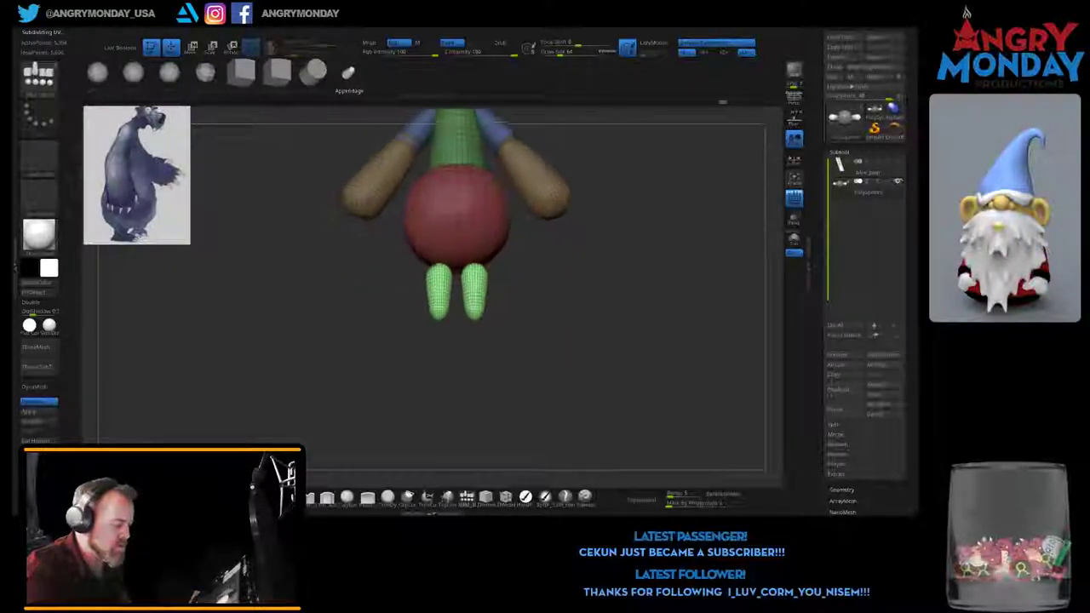
key(w)
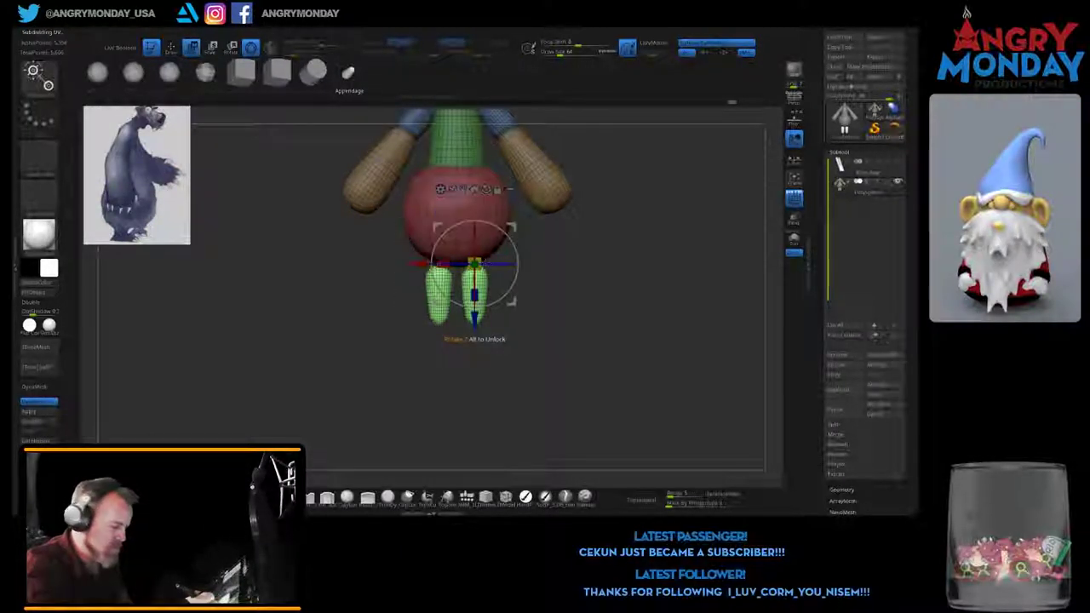
drag(469, 264, 487, 265)
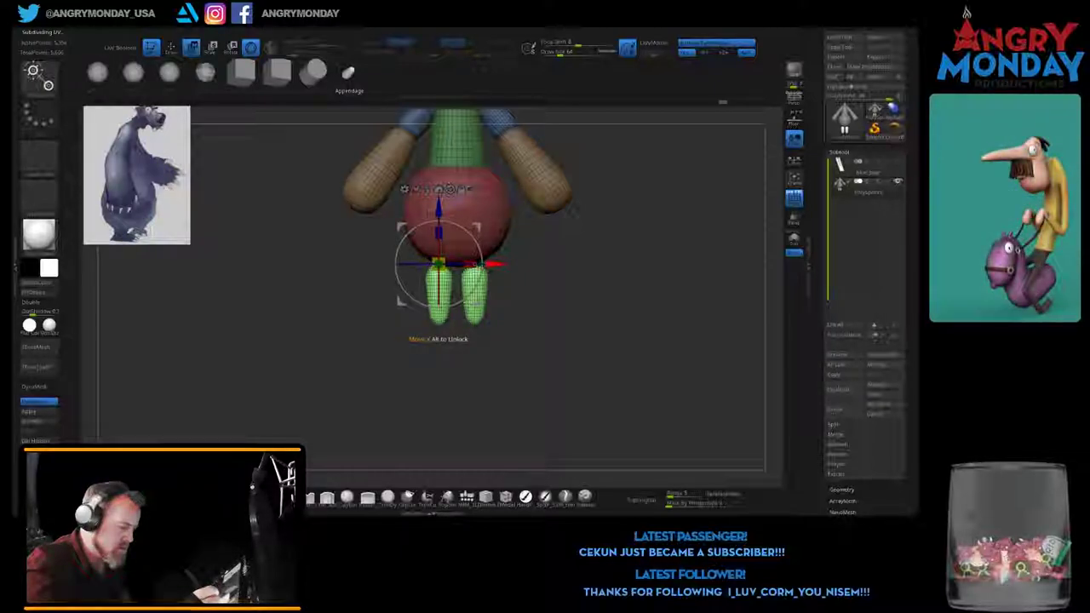
alt+click(480, 294)
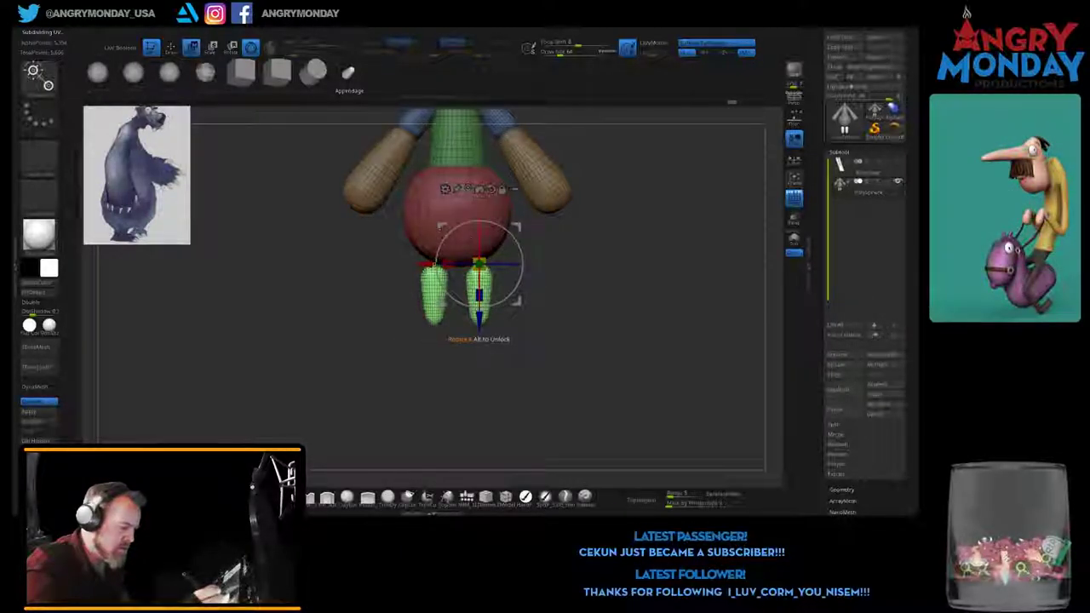
drag(480, 316, 480, 303)
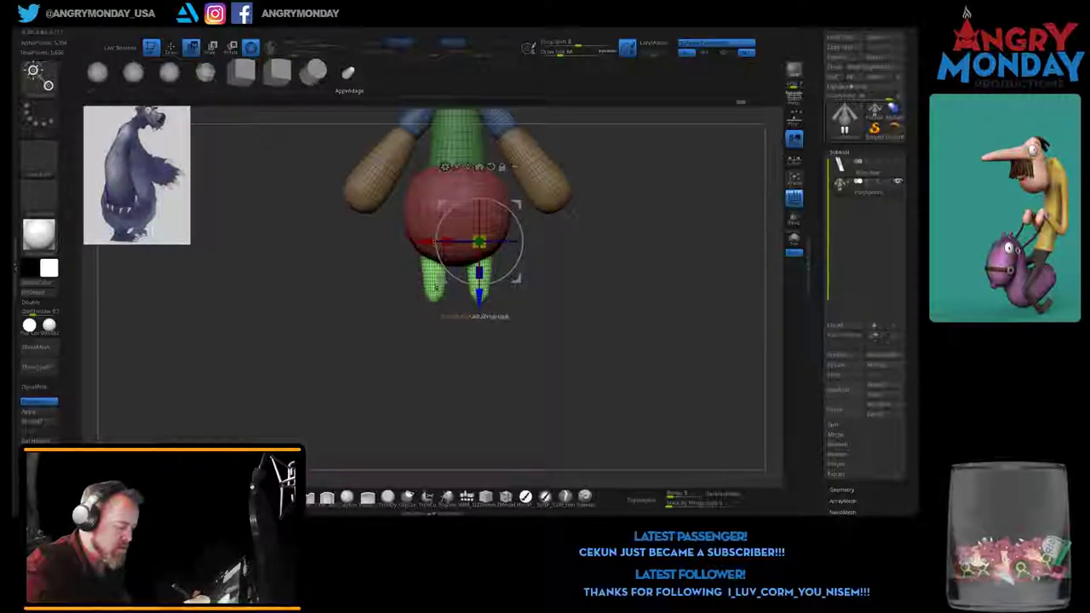
drag(480, 293, 485, 294)
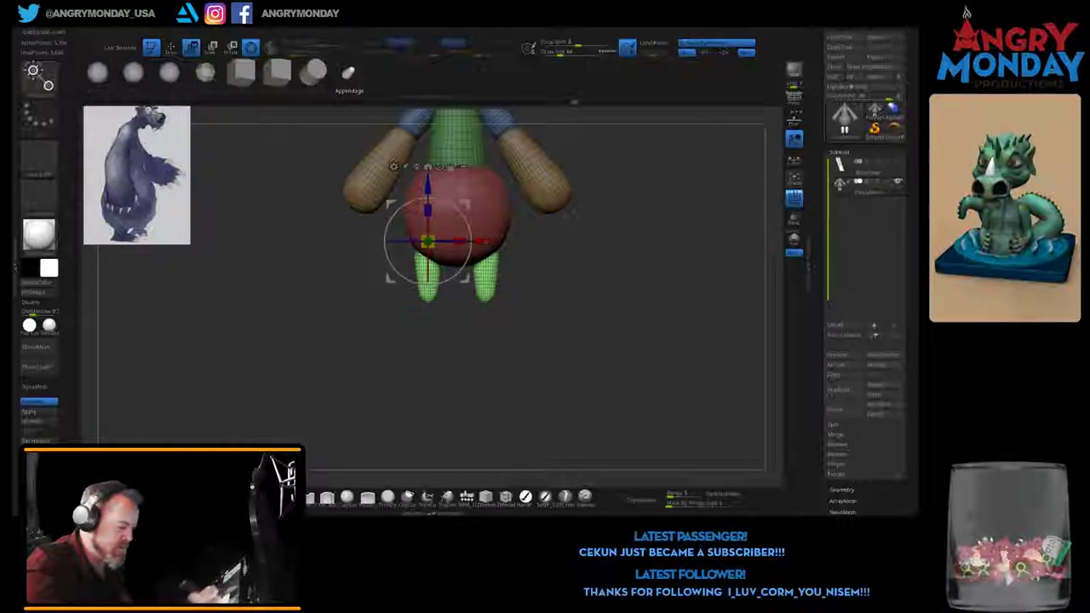
mouse_move(597, 357)
mouse_down()
mouse_move(511, 358)
mouse_move(596, 358)
mouse_up()
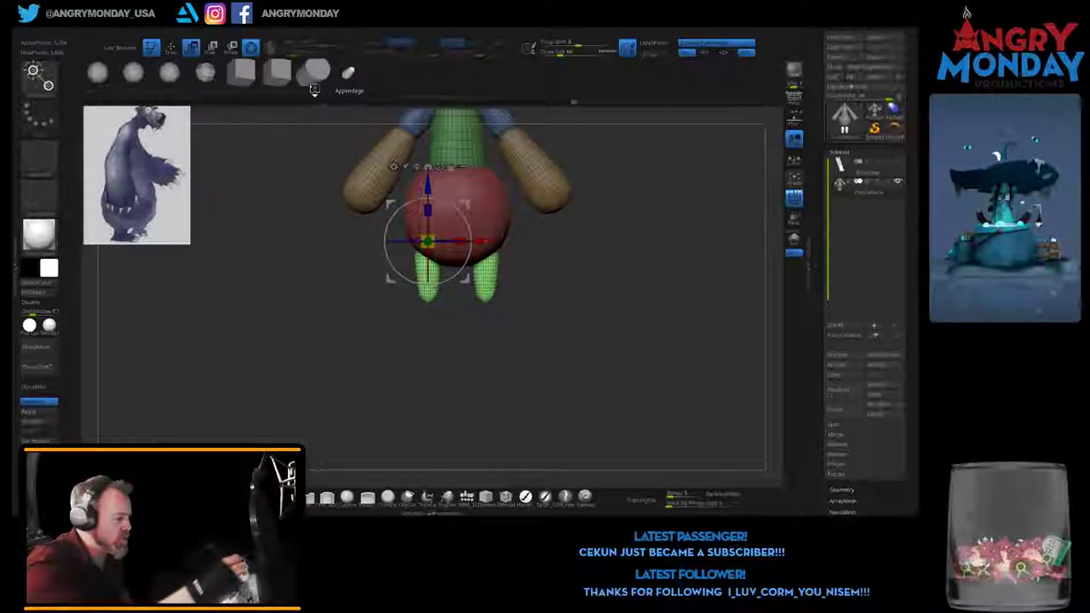
key(q)
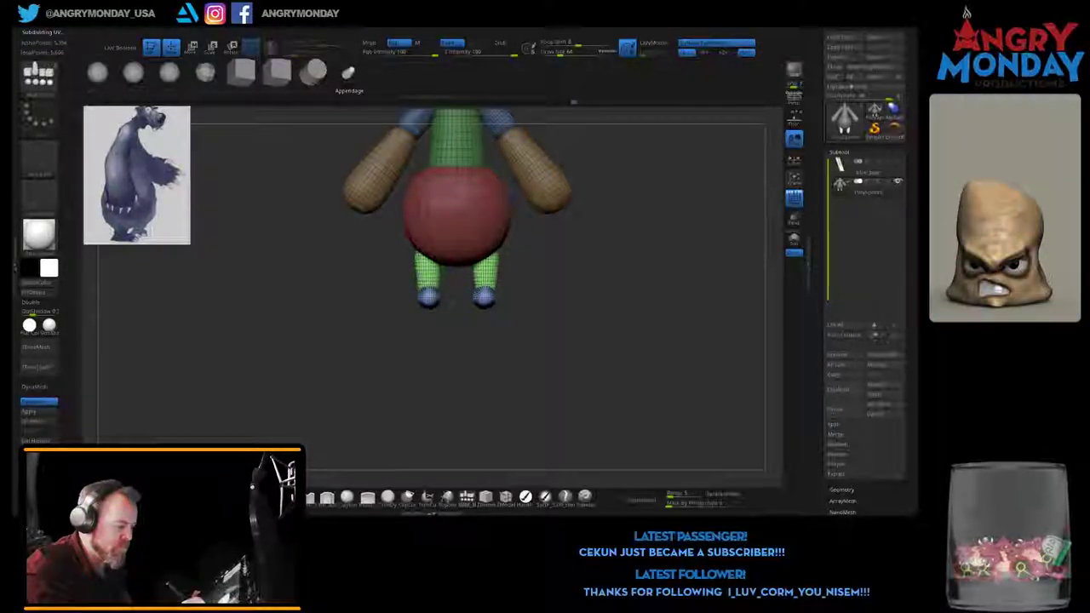
Step: Push the elongated blue feet forward under the legs, checking placement from front and side
drag(574, 323, 563, 401)
key(w)
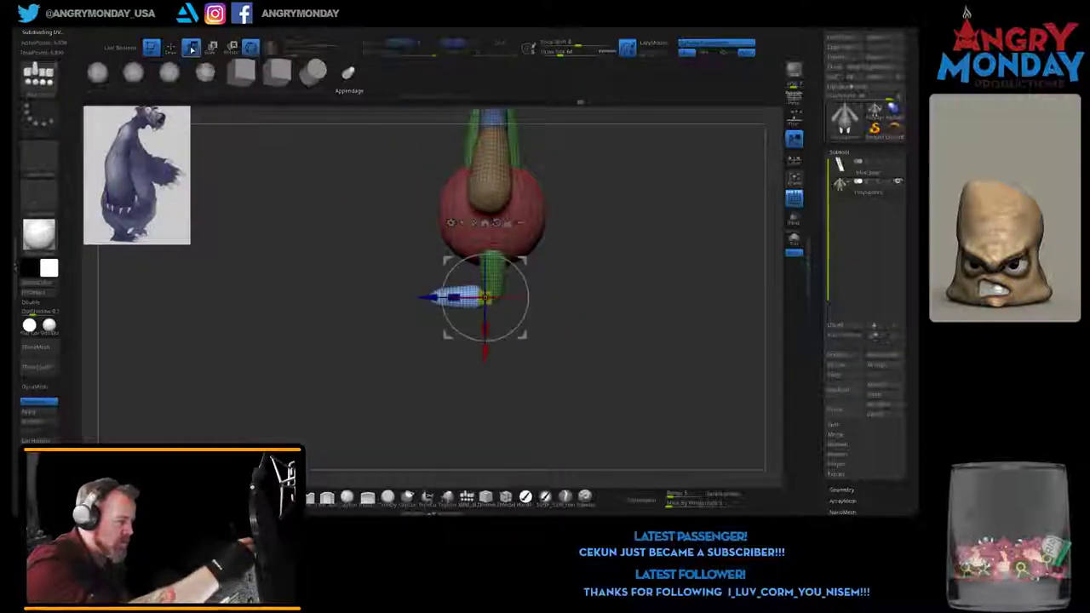
drag(485, 297, 498, 297)
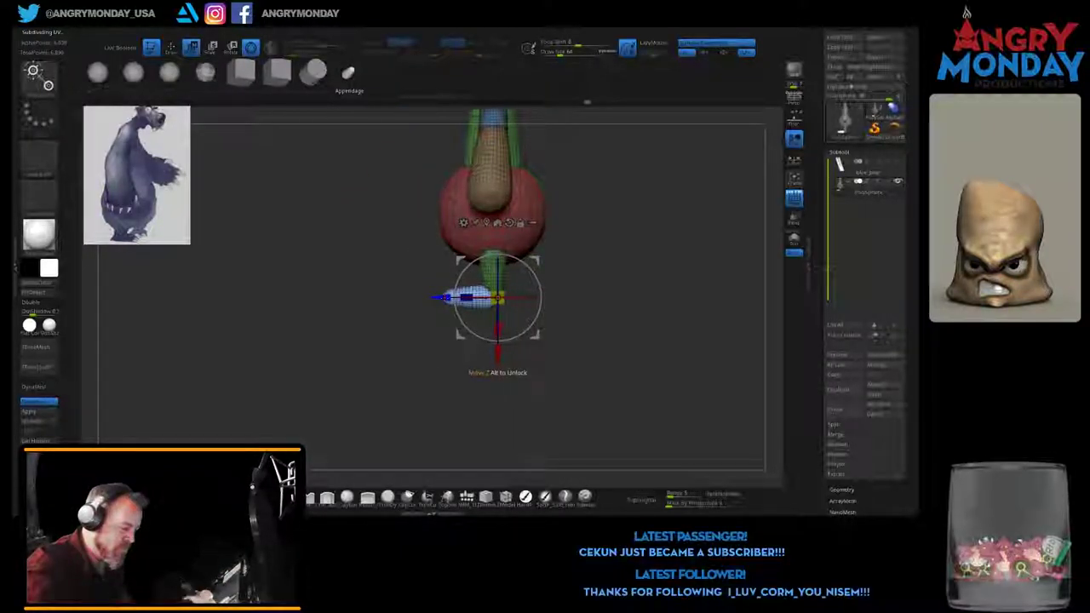
scroll(498, 297, up, 5)
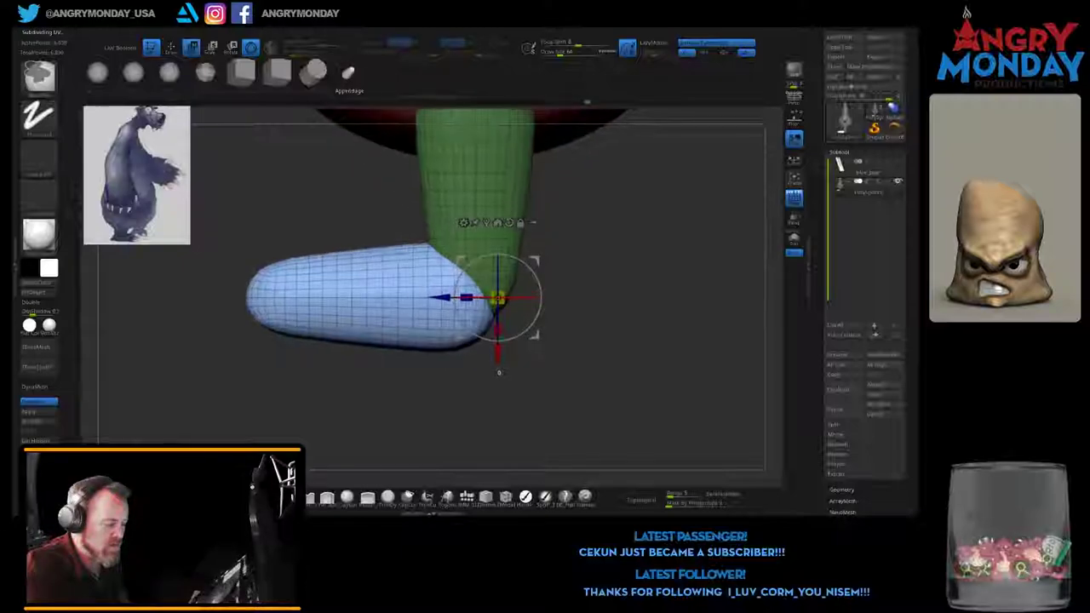
drag(498, 297, 518, 297)
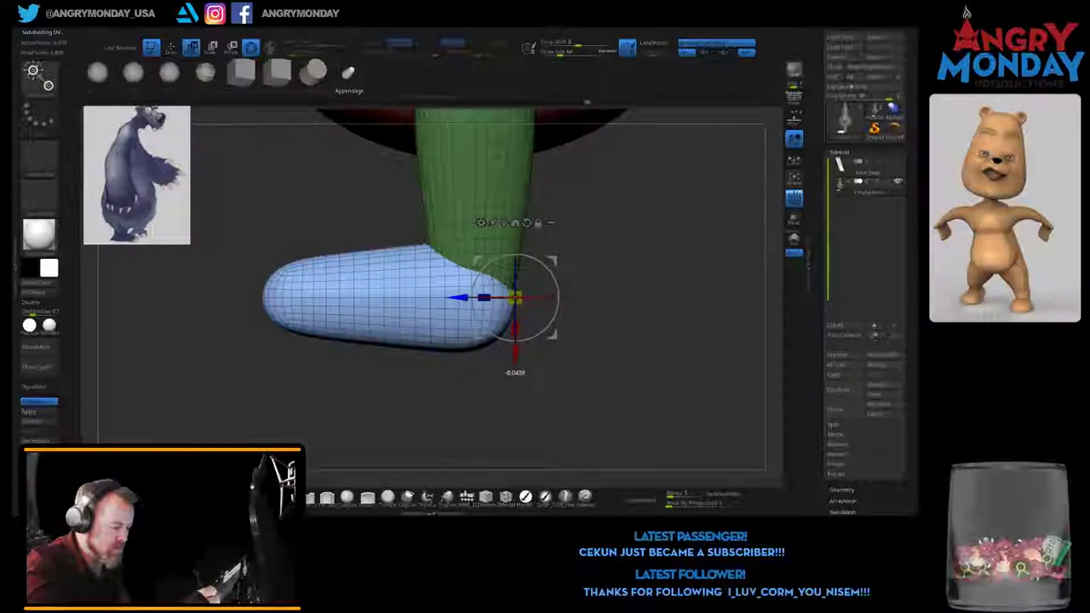
drag(477, 171, 395, 171)
scroll(394, 171, down, 3)
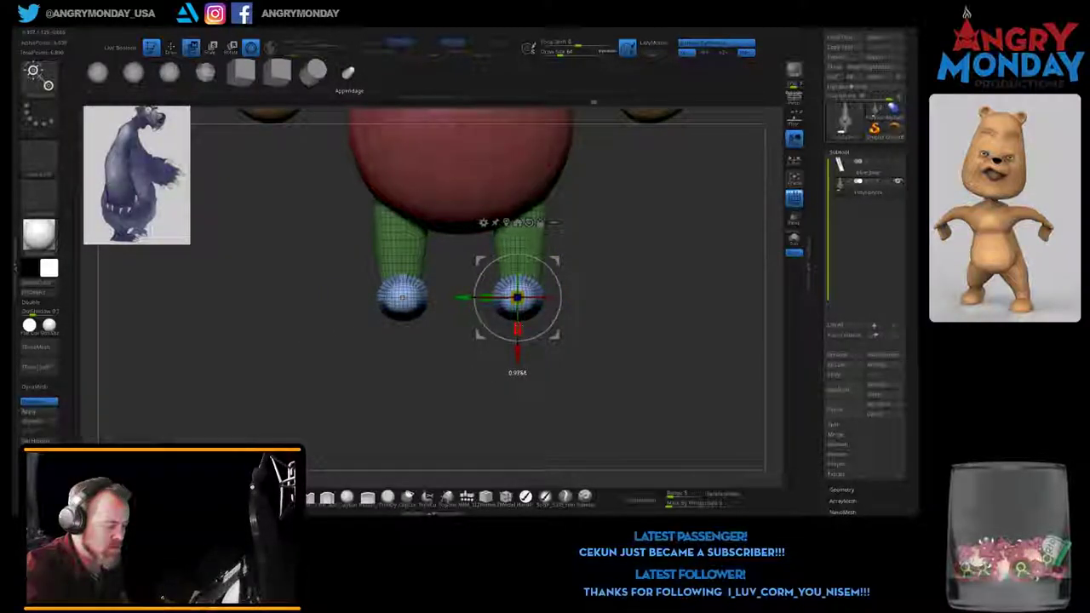
drag(395, 171, 460, 171)
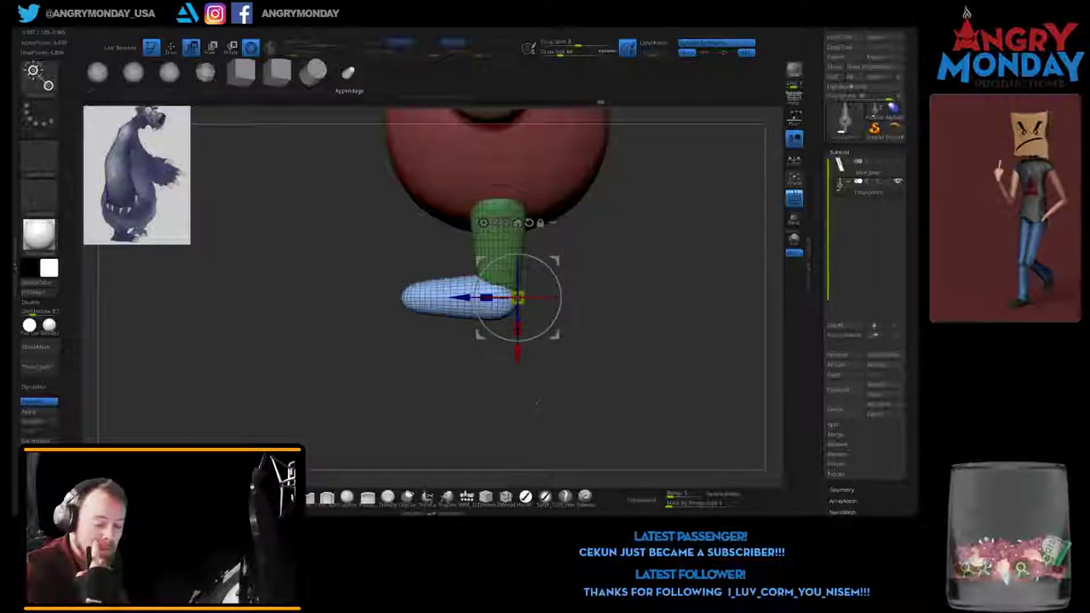
drag(603, 353, 596, 477)
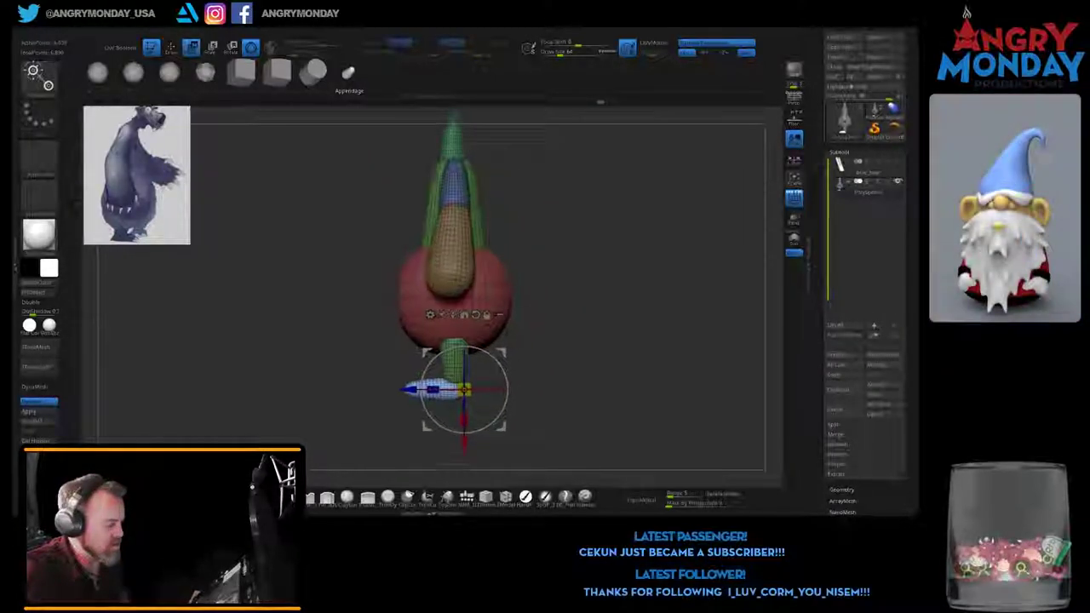
drag(647, 341, 622, 341)
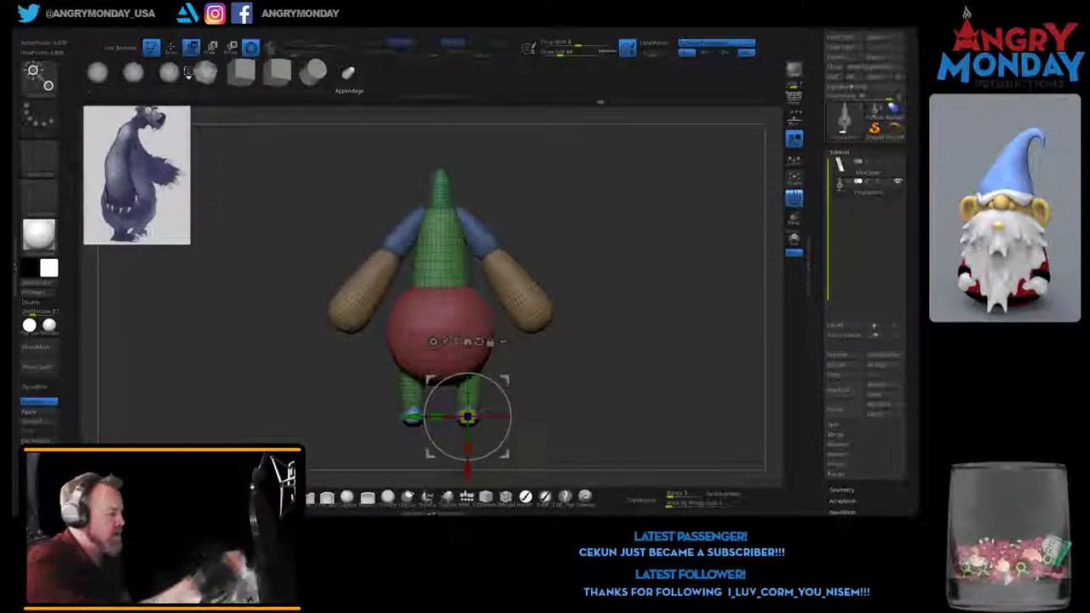
key(q)
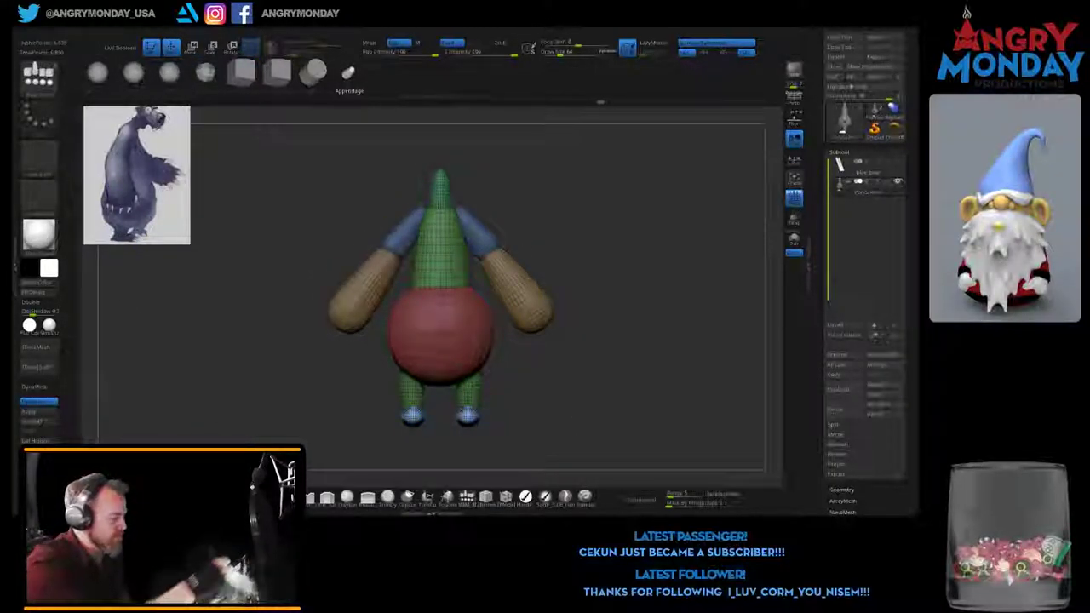
Step: Switch to the compact interface layout and turn the bear to a side view
click(310, 517)
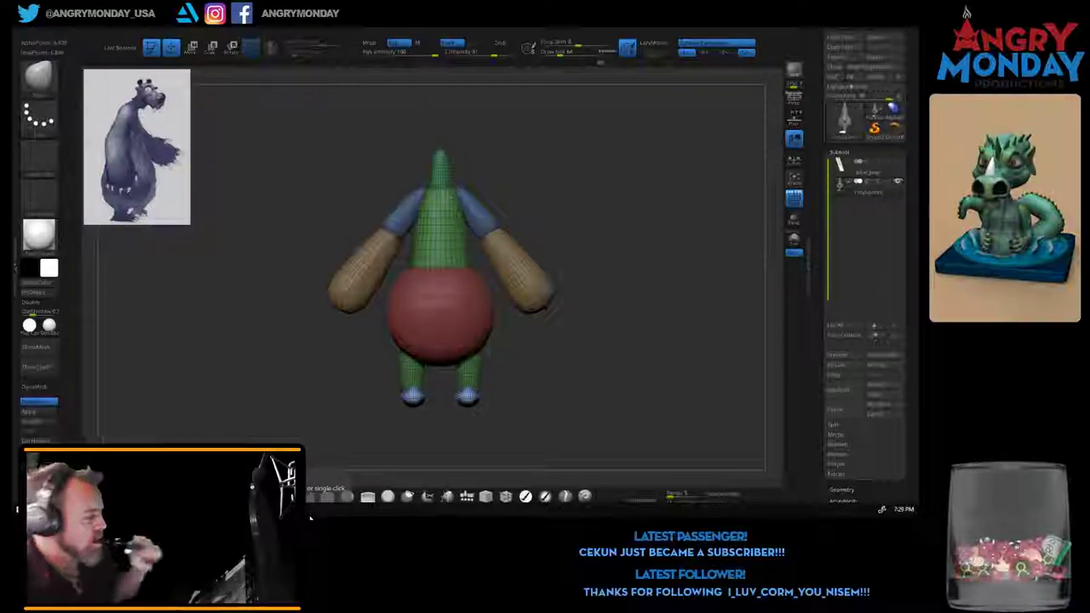
drag(341, 426, 409, 426)
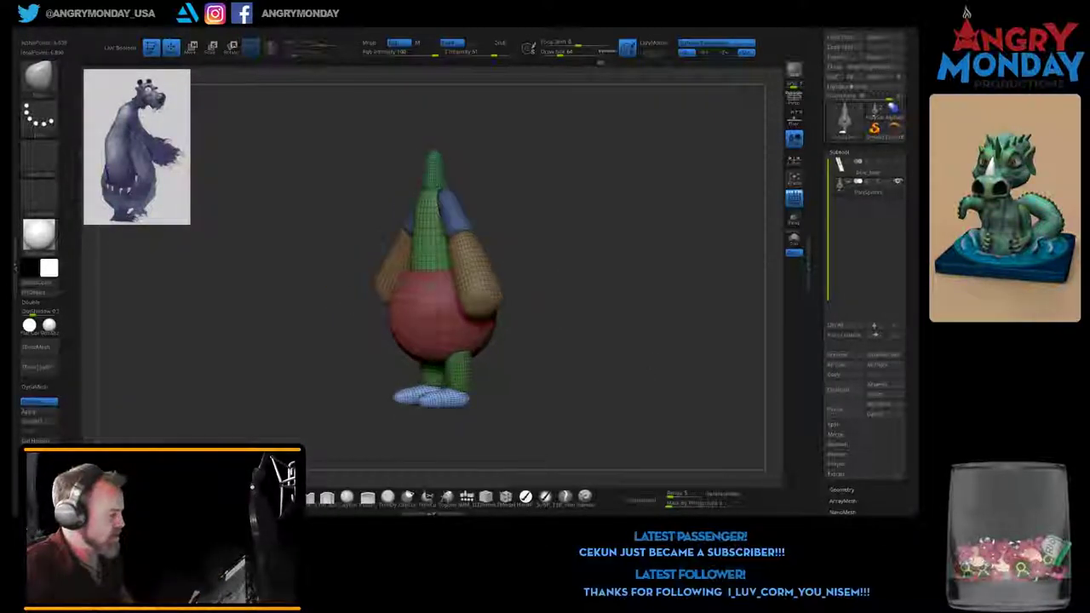
key(w)
drag(596, 383, 648, 383)
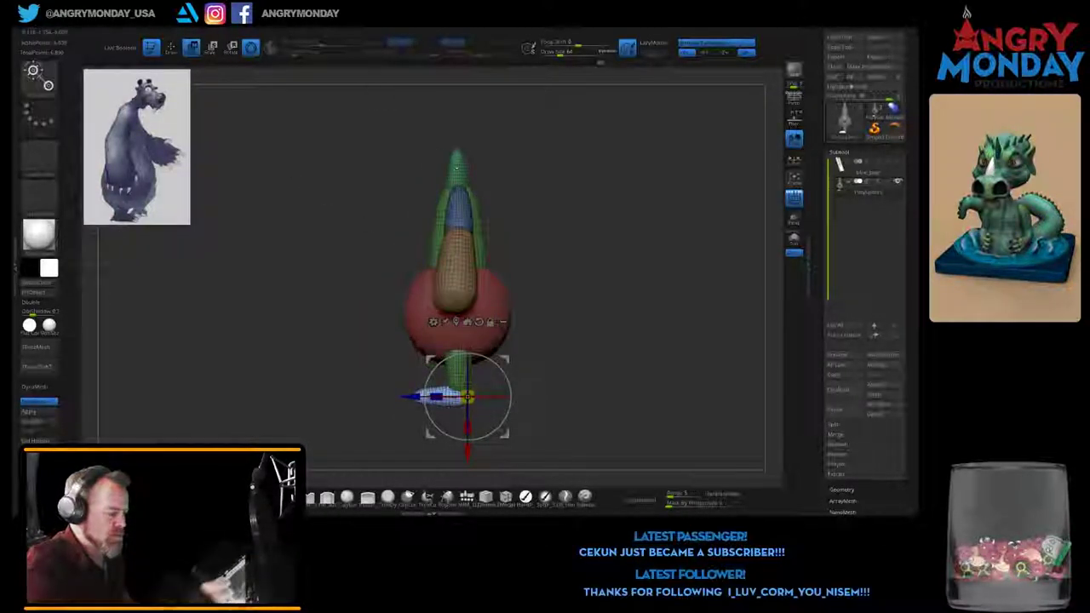
Step: Shift the green neck piece slightly left and down, then tilt it to lean forward
alt+click(457, 166)
scroll(465, 255, up, 3)
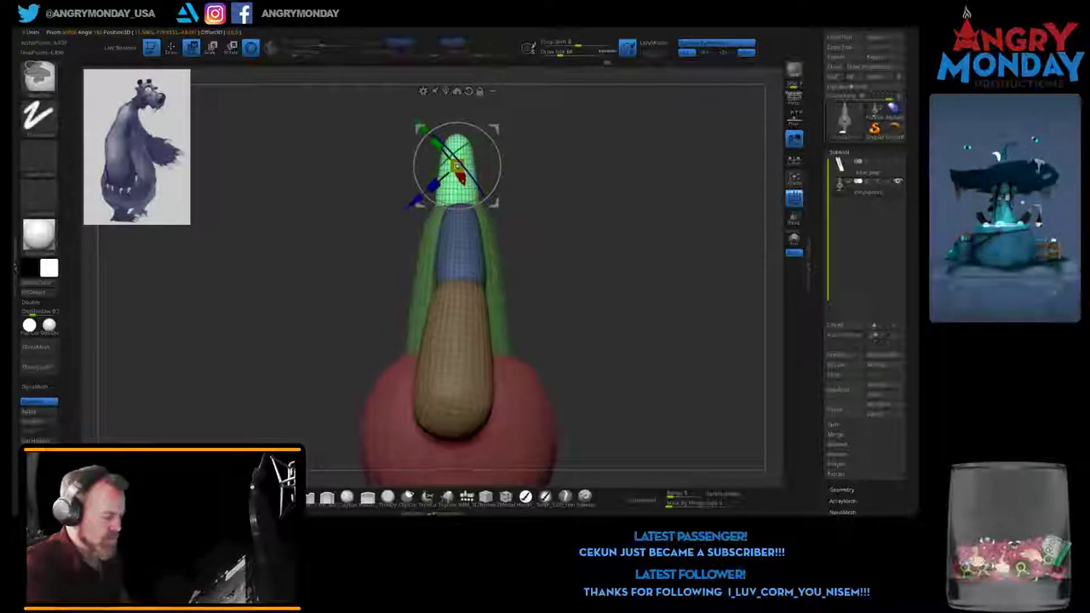
click(484, 176)
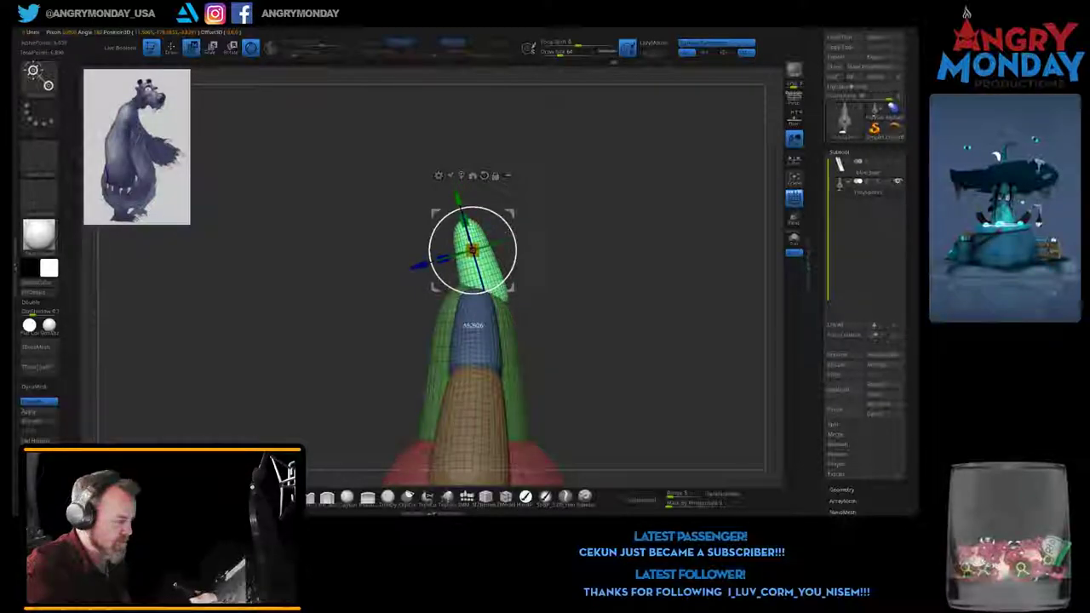
drag(421, 264, 400, 270)
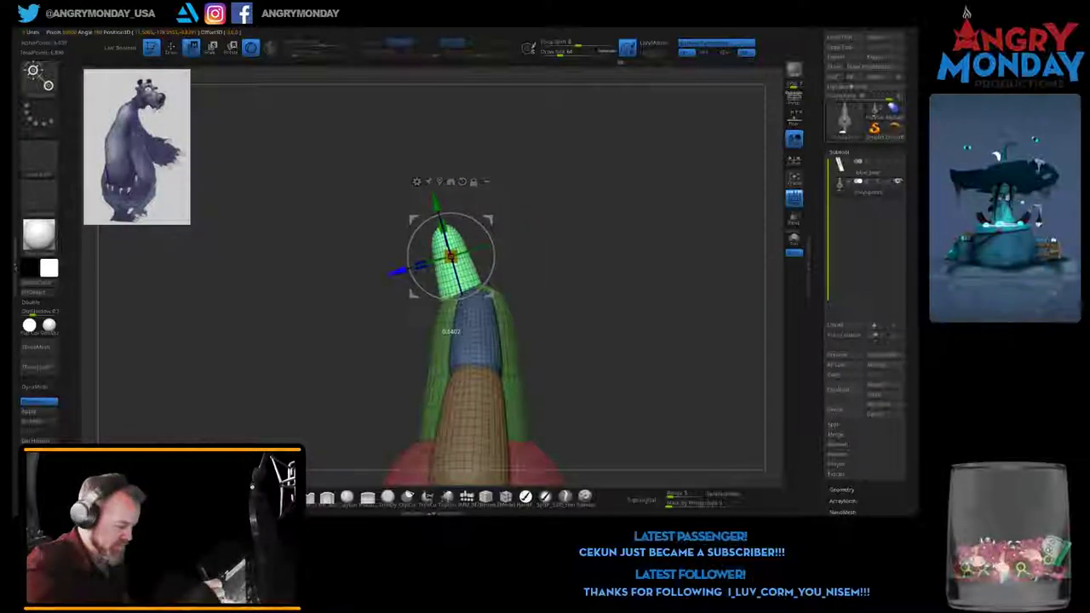
drag(613, 384, 613, 281)
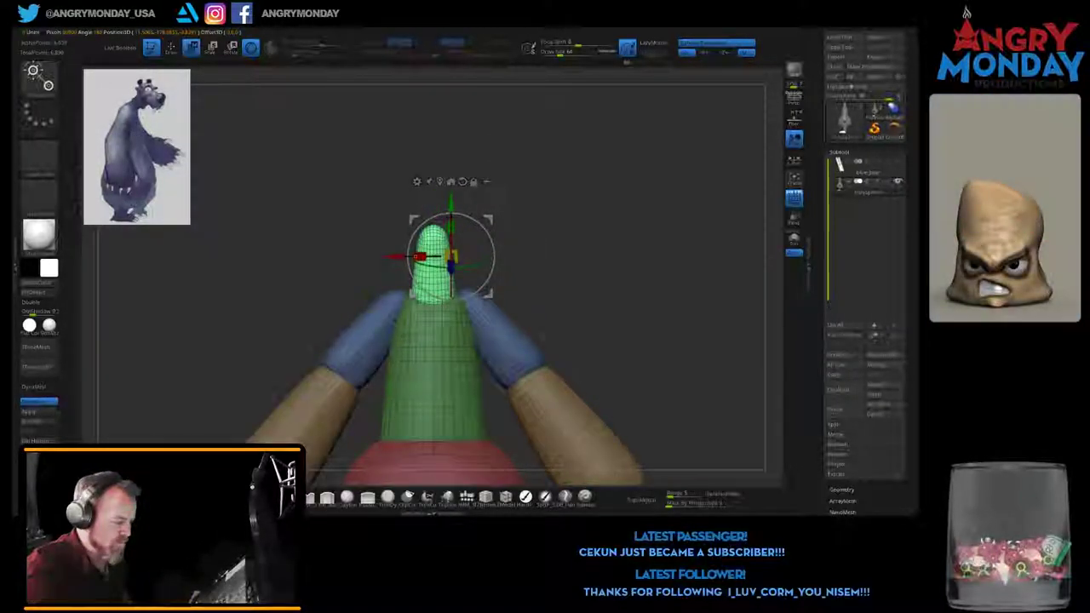
drag(385, 358, 485, 358)
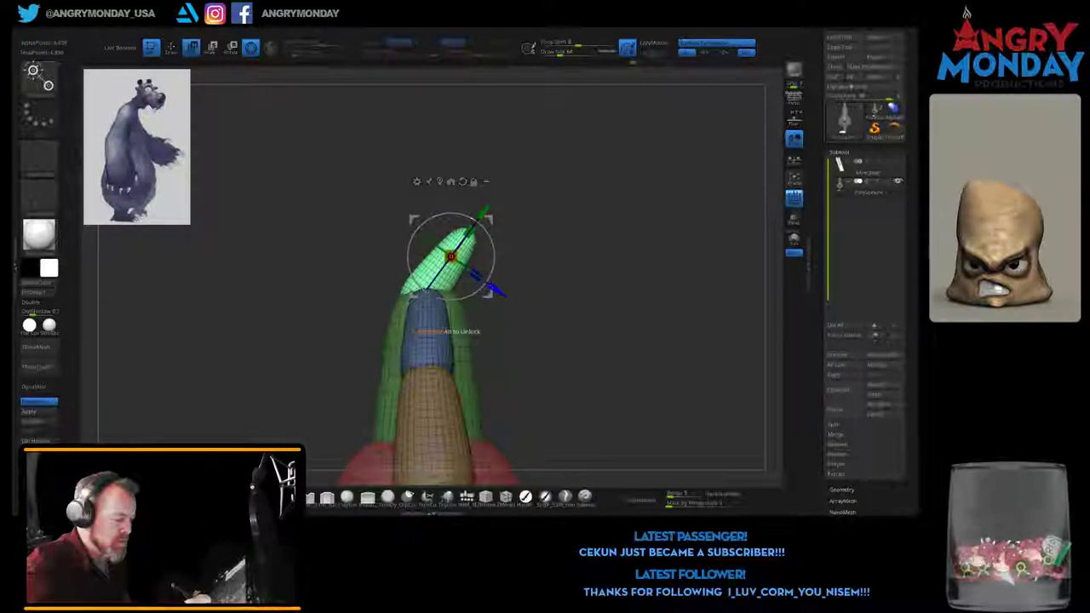
drag(452, 256, 454, 257)
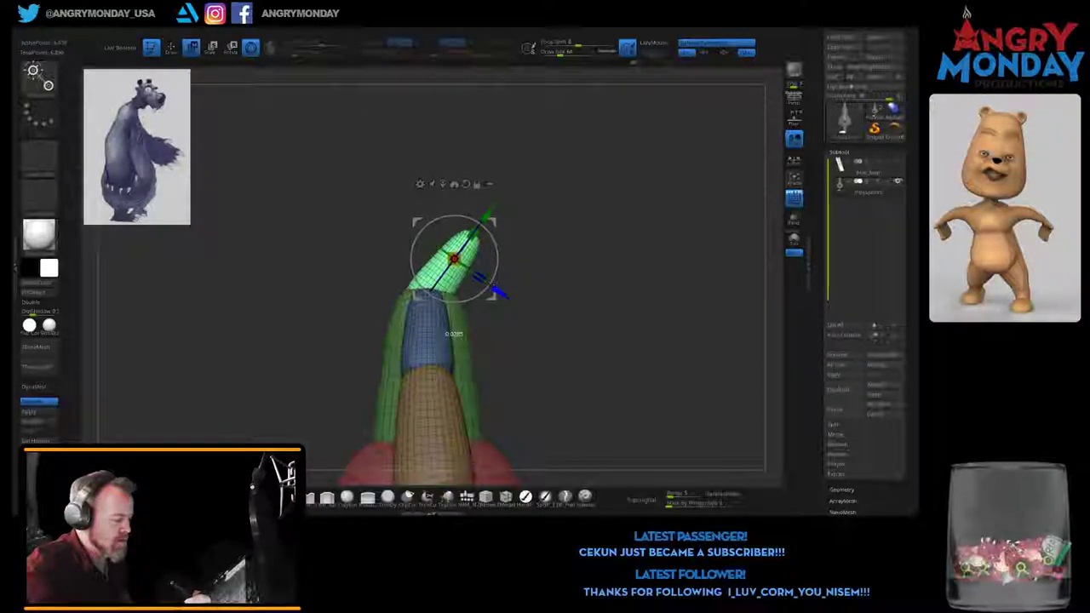
drag(647, 375, 647, 289)
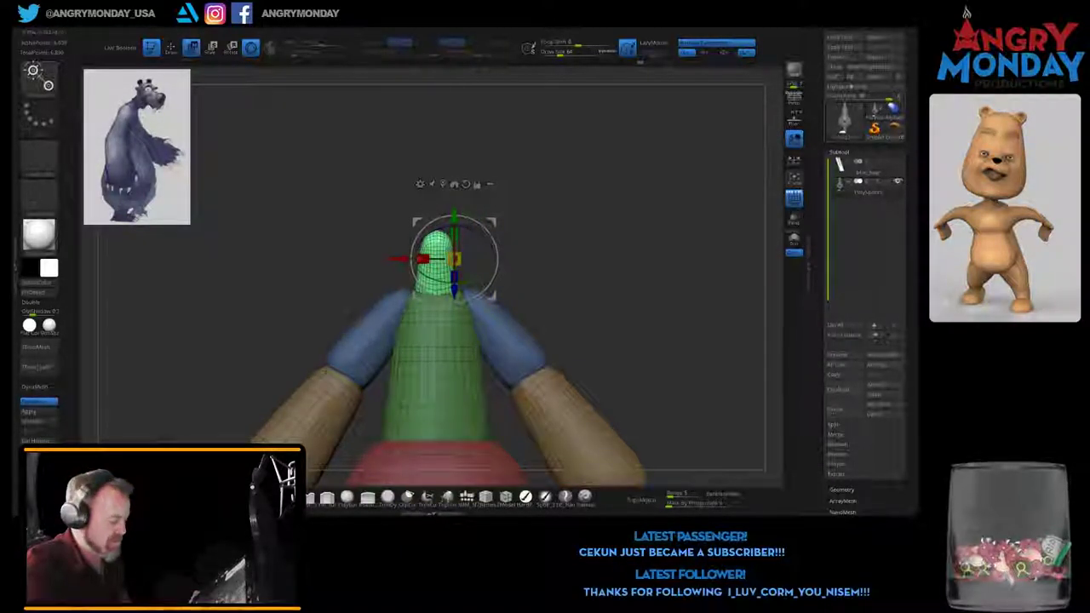
Step: Choose the Sphere insert mesh and try drawing it on the neck tip, undoing the misplaced attempts
click(420, 184)
click(164, 73)
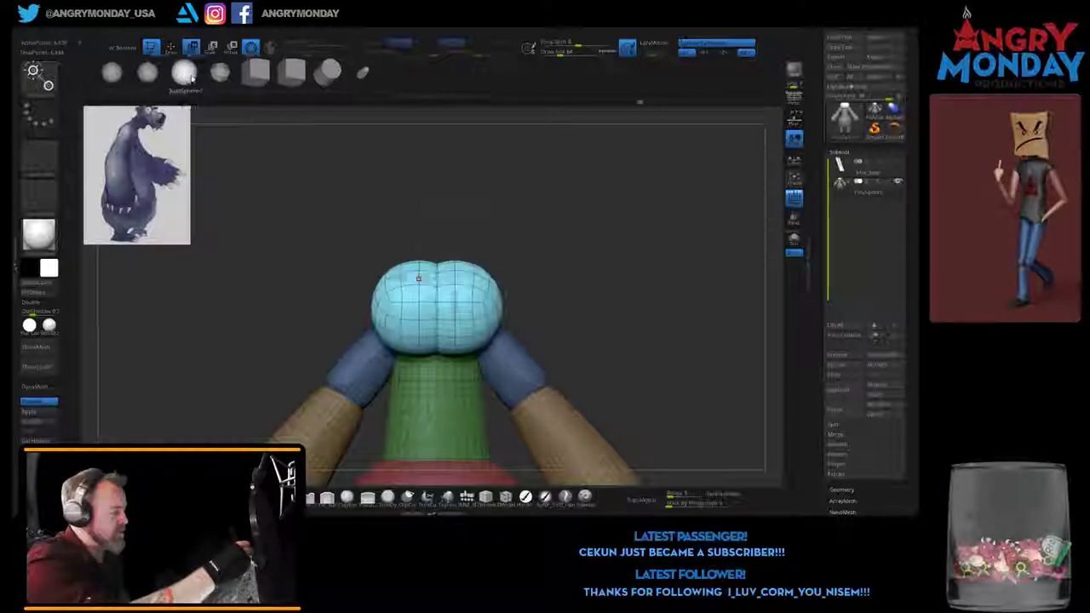
key(ctrl+z)
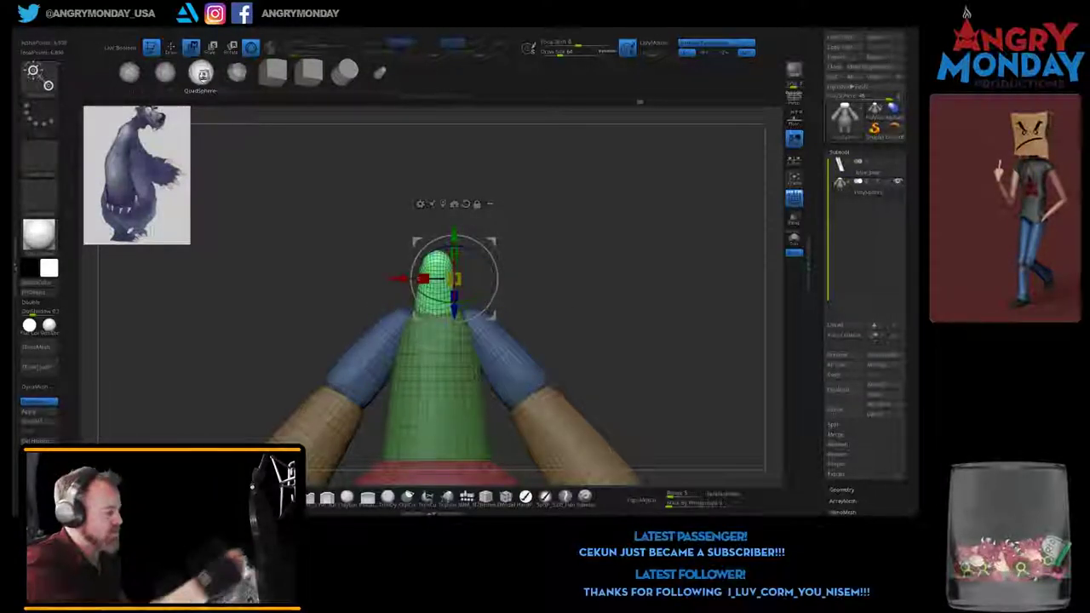
key(q)
drag(613, 256, 528, 260)
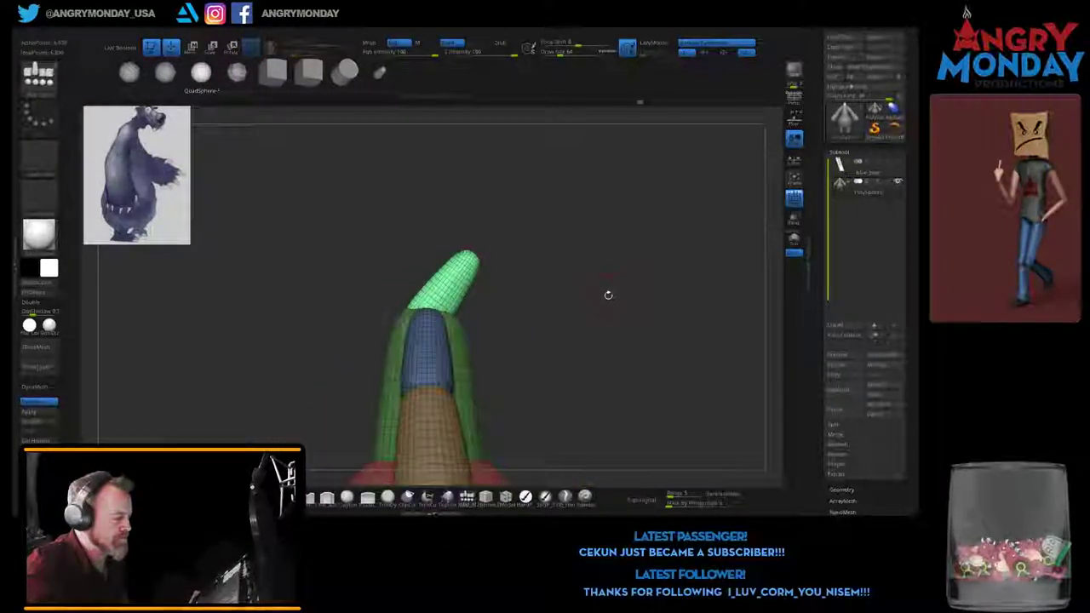
mouse_move(609, 295)
mouse_down()
mouse_move(459, 265)
mouse_move(509, 212)
mouse_up()
drag(550, 299, 560, 305)
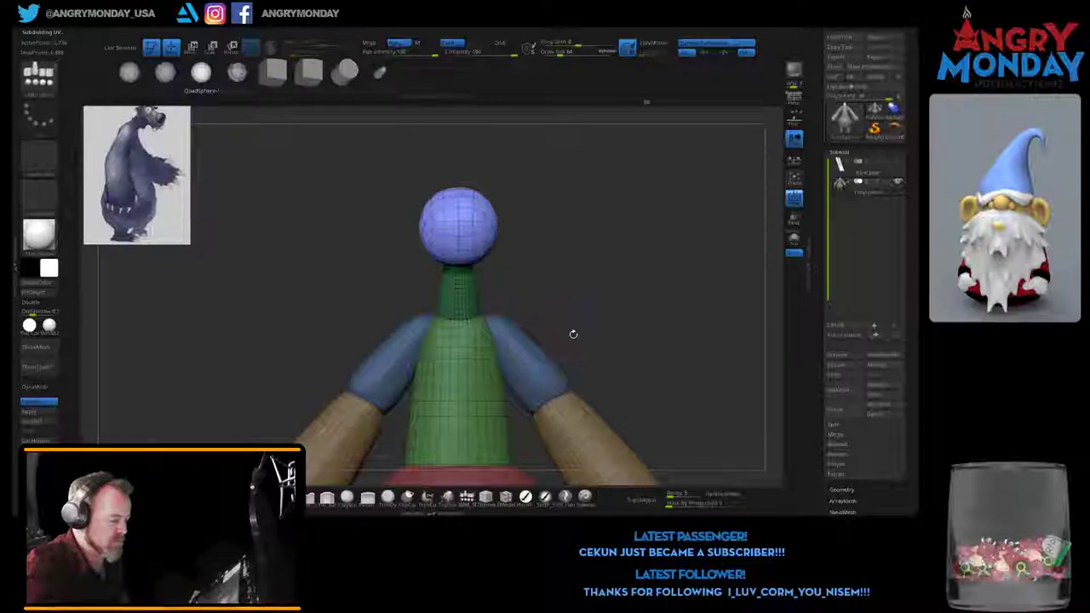
key(ctrl+z)
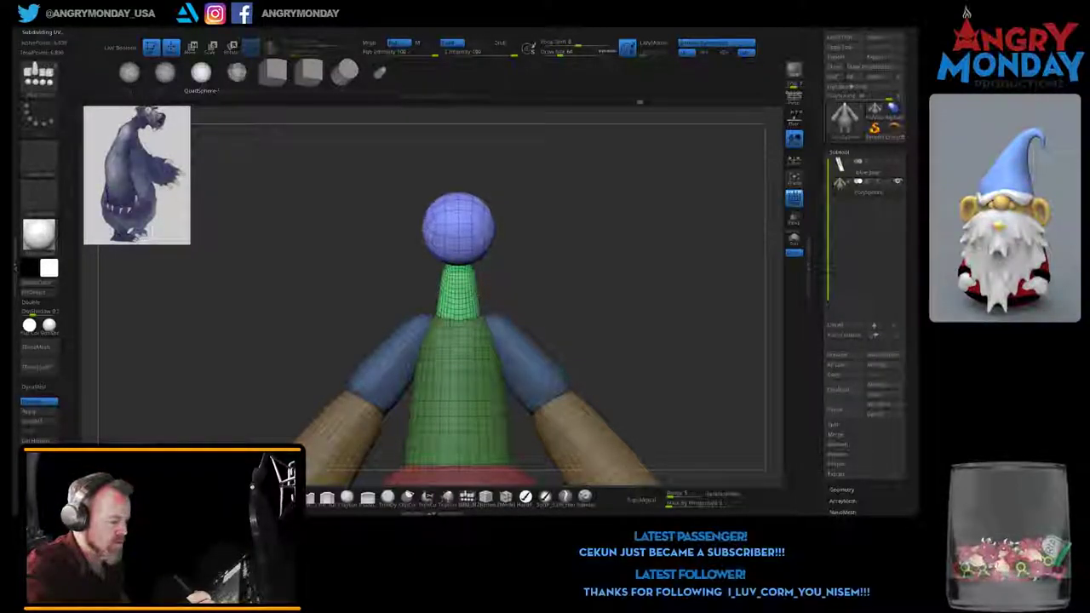
Step: Draw a larger blue sphere on the neck tip and move it down onto the neck
drag(492, 223, 499, 218)
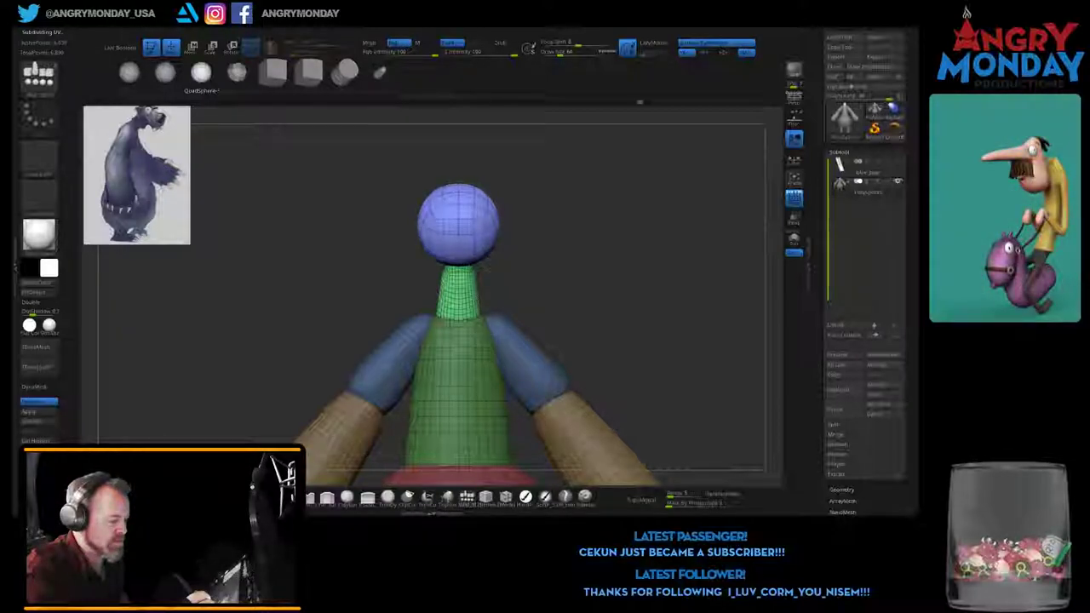
drag(614, 290, 565, 246)
key(w)
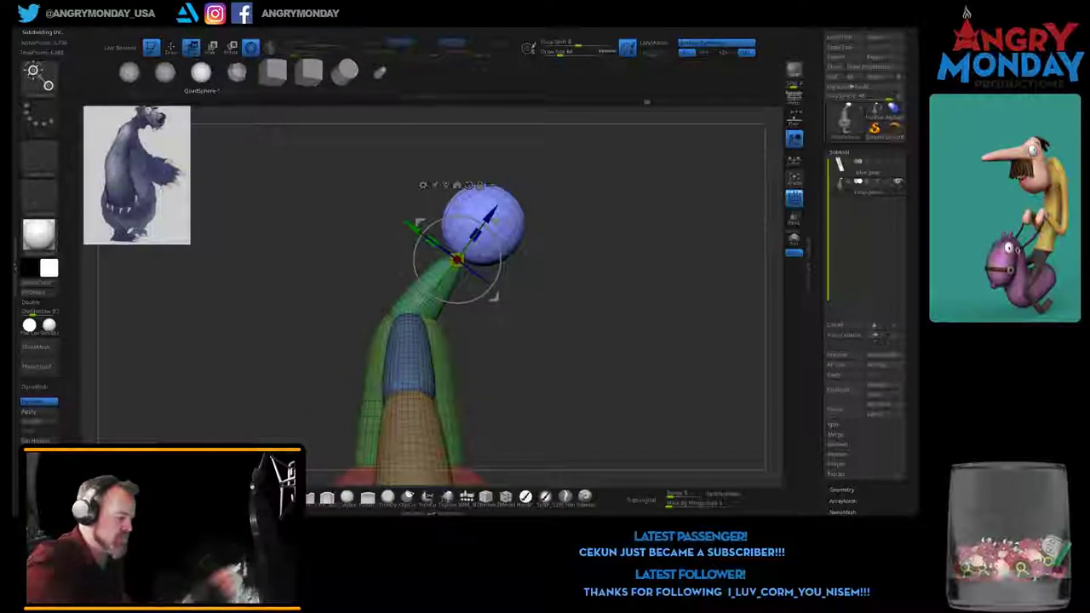
drag(449, 334, 430, 360)
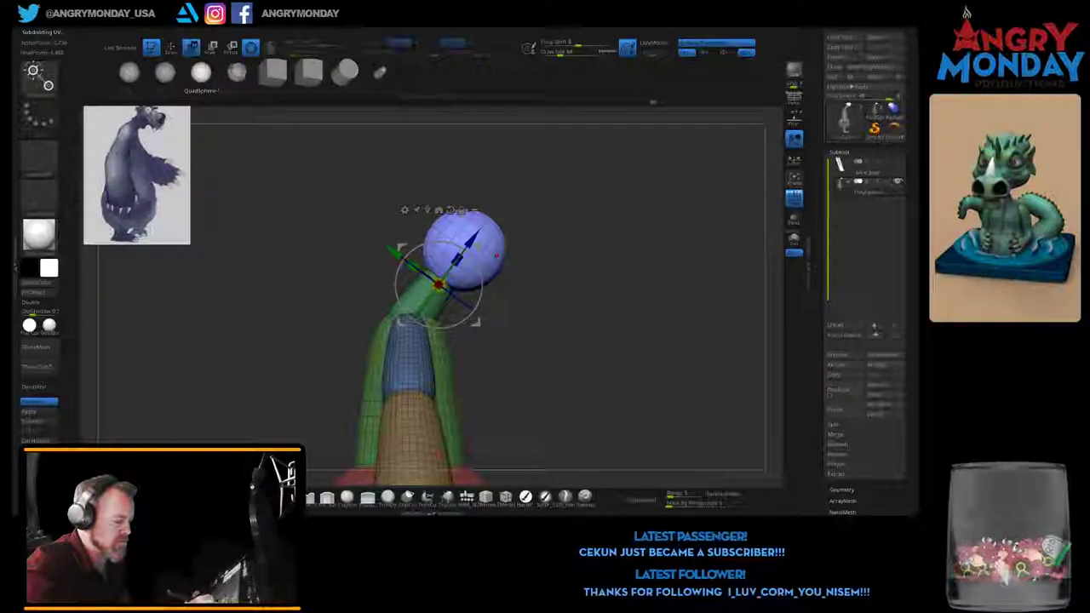
shift+drag(596, 272, 554, 272)
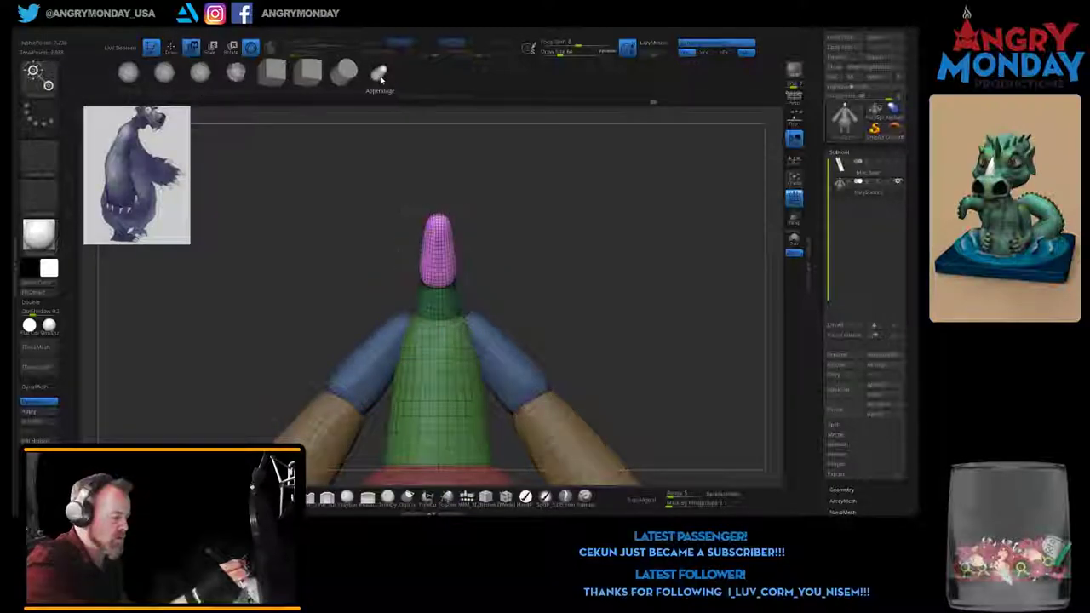
key(q)
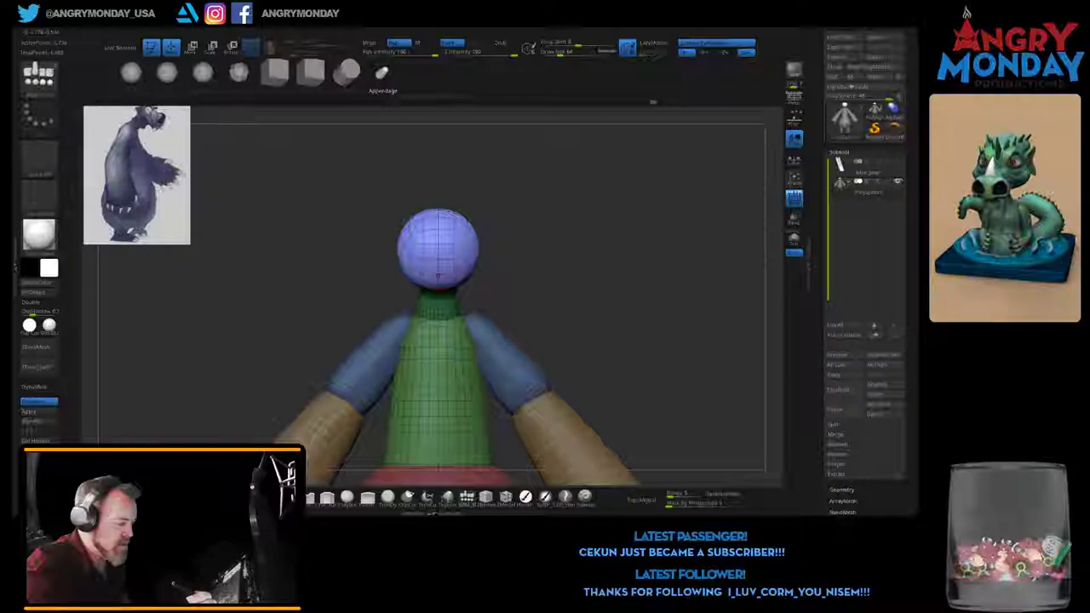
Step: Draw a yellow capsule muzzle on the head, then rotate and nudge it forward and downward
drag(438, 274, 438, 294)
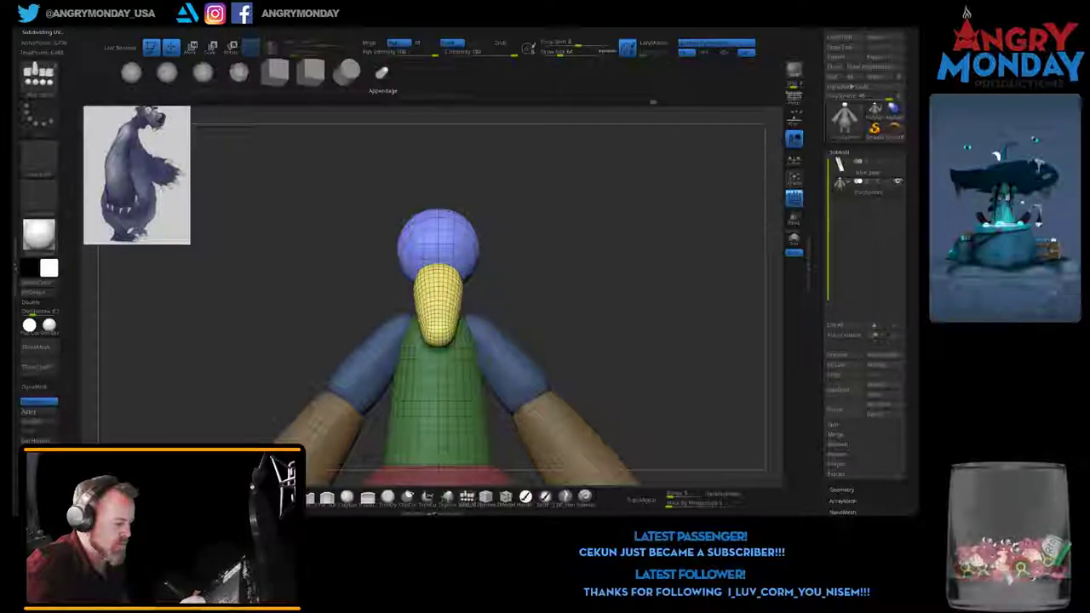
drag(529, 295, 596, 295)
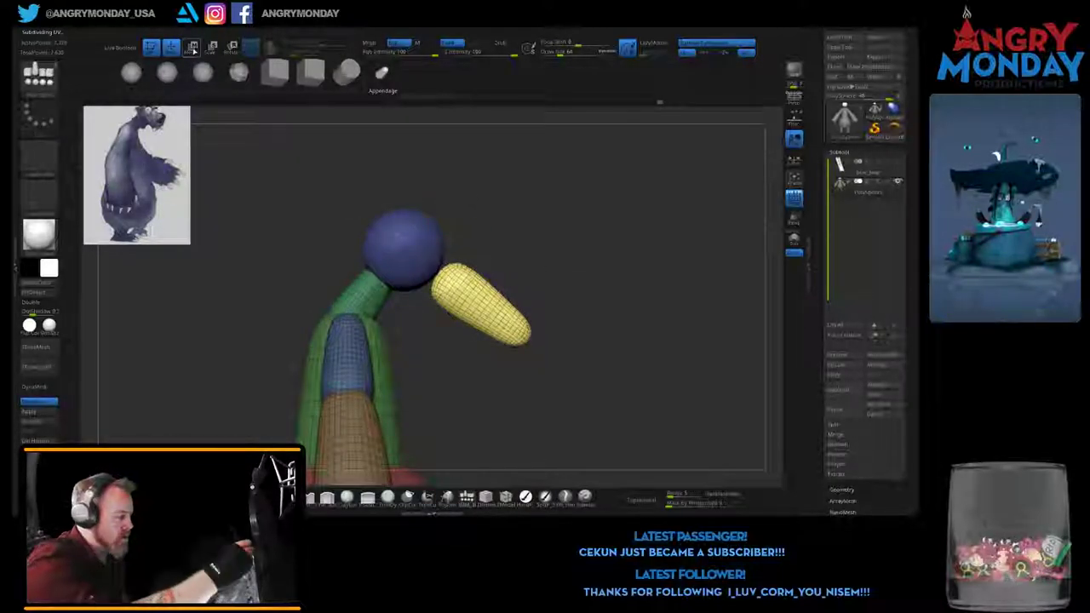
key(w)
mouse_move(477, 272)
mouse_down()
mouse_move(426, 232)
mouse_move(400, 247)
mouse_move(511, 328)
mouse_up()
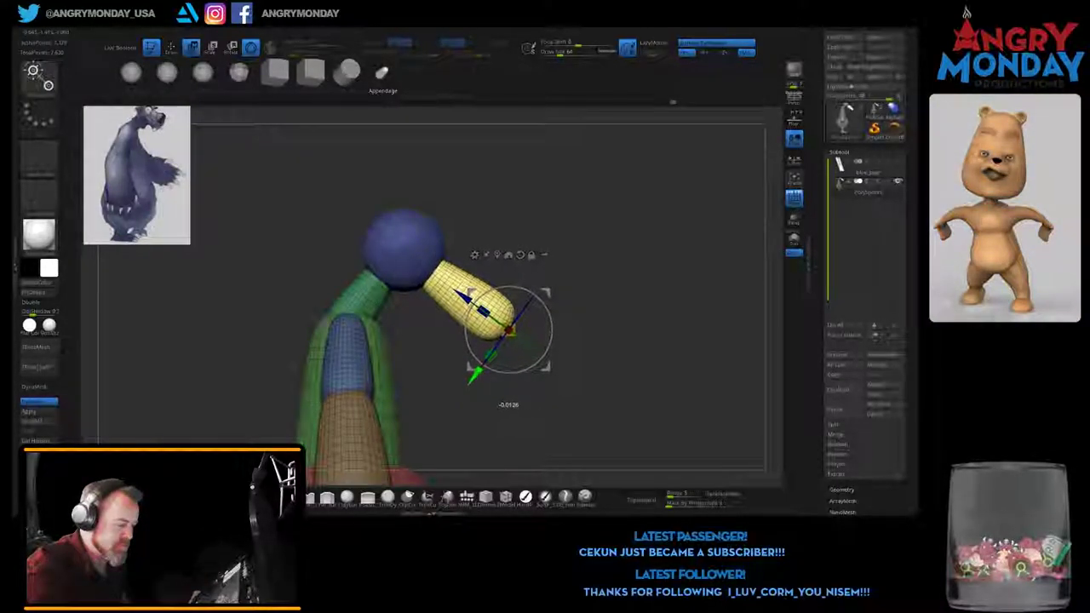
mouse_move(474, 374)
mouse_down()
mouse_move(465, 388)
mouse_move(443, 370)
mouse_up()
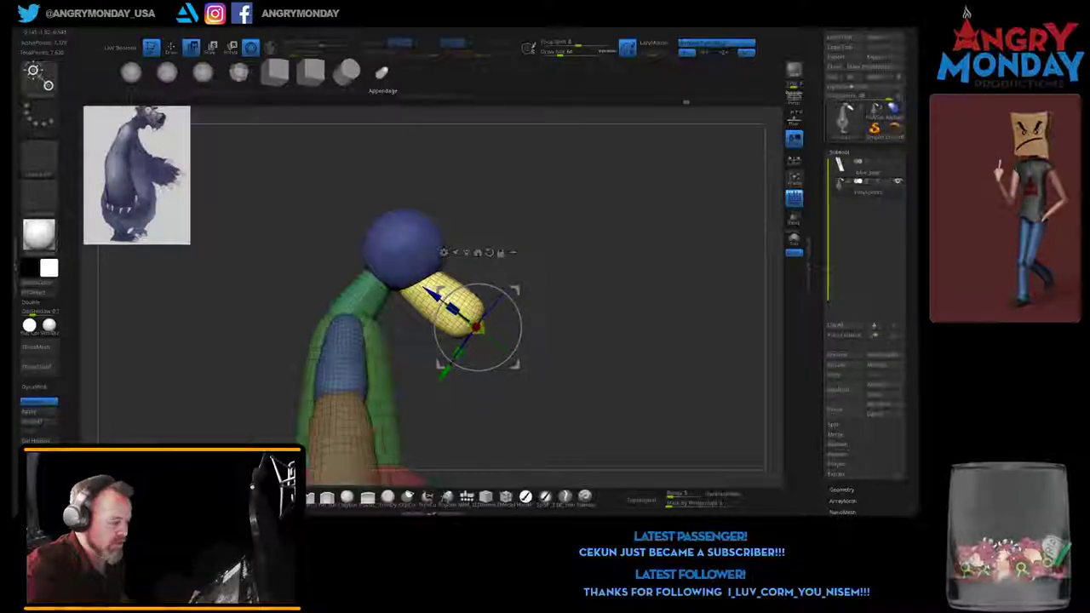
mouse_move(648, 375)
mouse_down()
mouse_move(545, 375)
mouse_move(571, 271)
mouse_move(539, 358)
mouse_up()
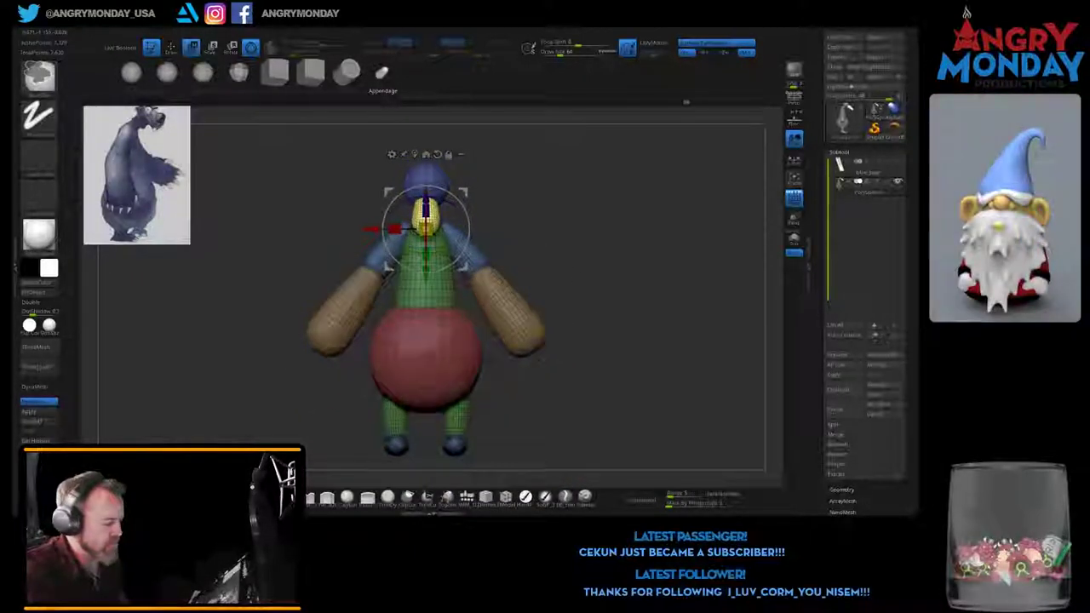
Step: Scale up the bear reference picture with SpotLight, then turn the model to compare against it
key(b)
key(z)
key(m)
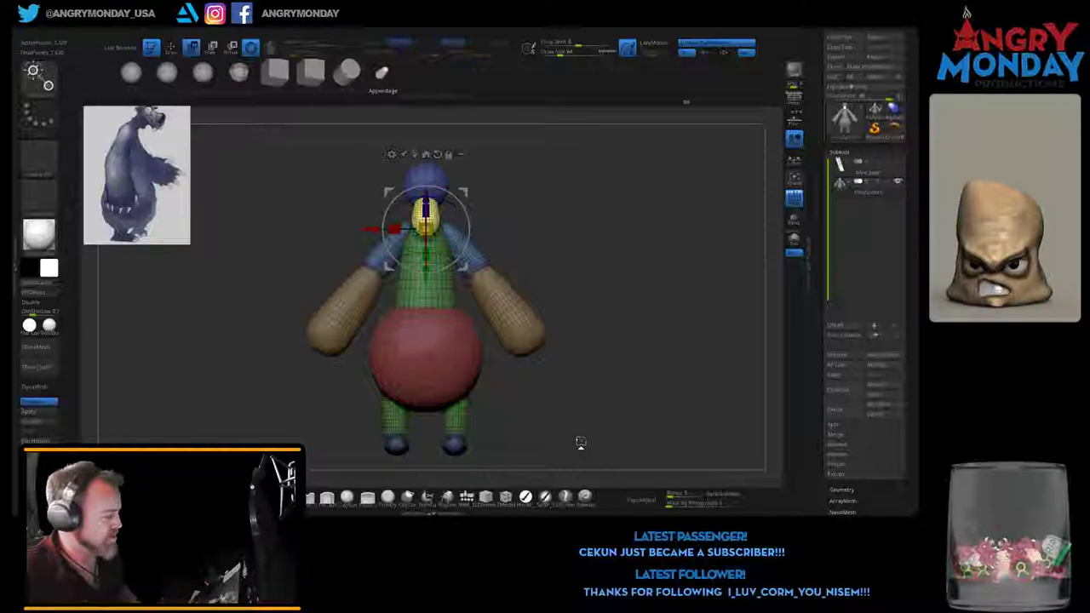
key(shift+z)
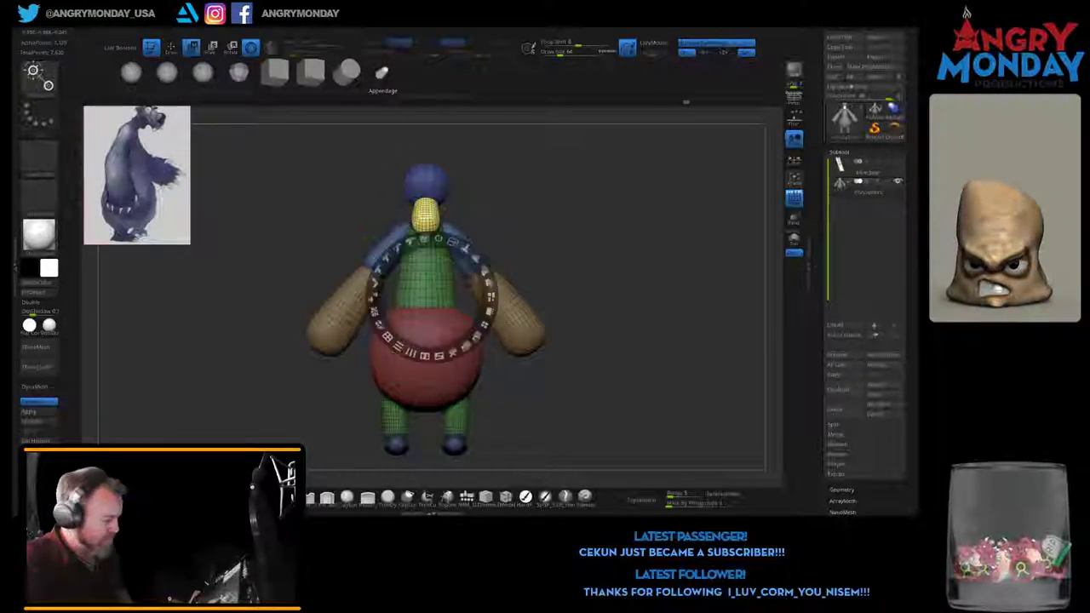
drag(430, 298, 431, 334)
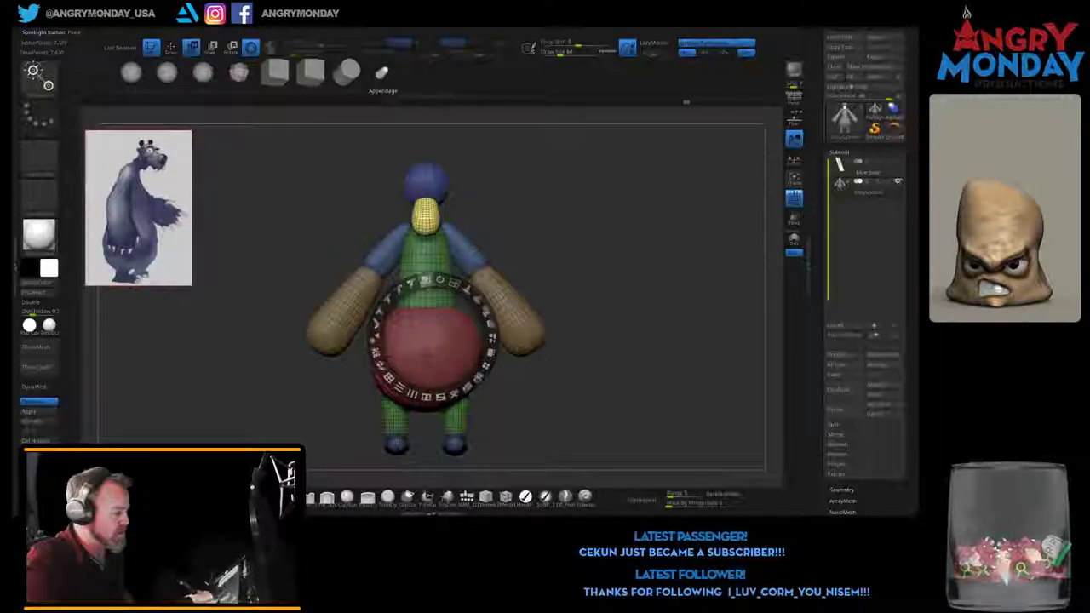
key(shift+z)
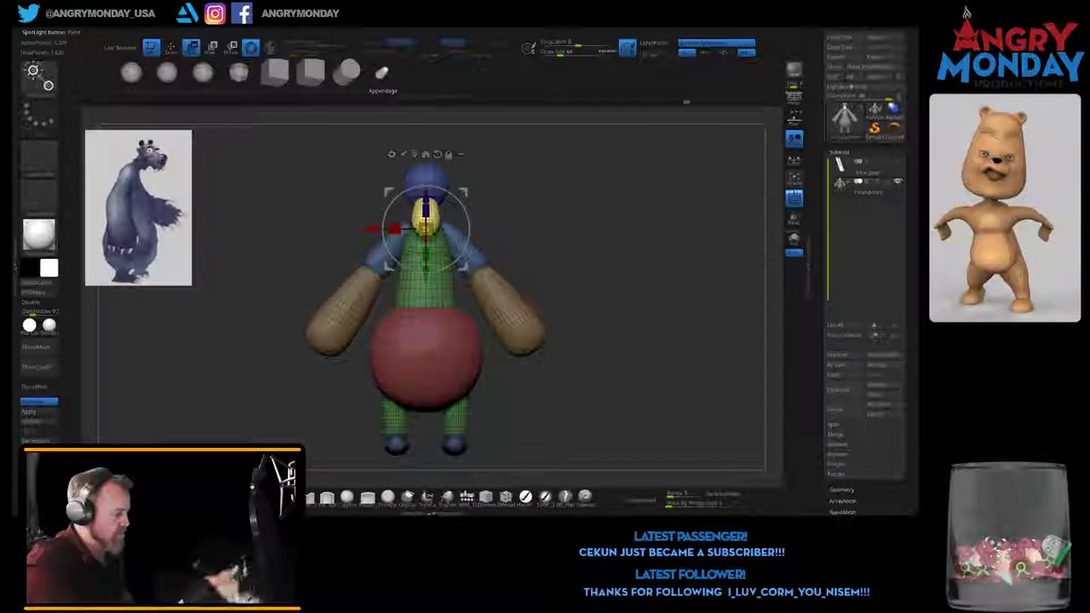
drag(596, 358, 681, 358)
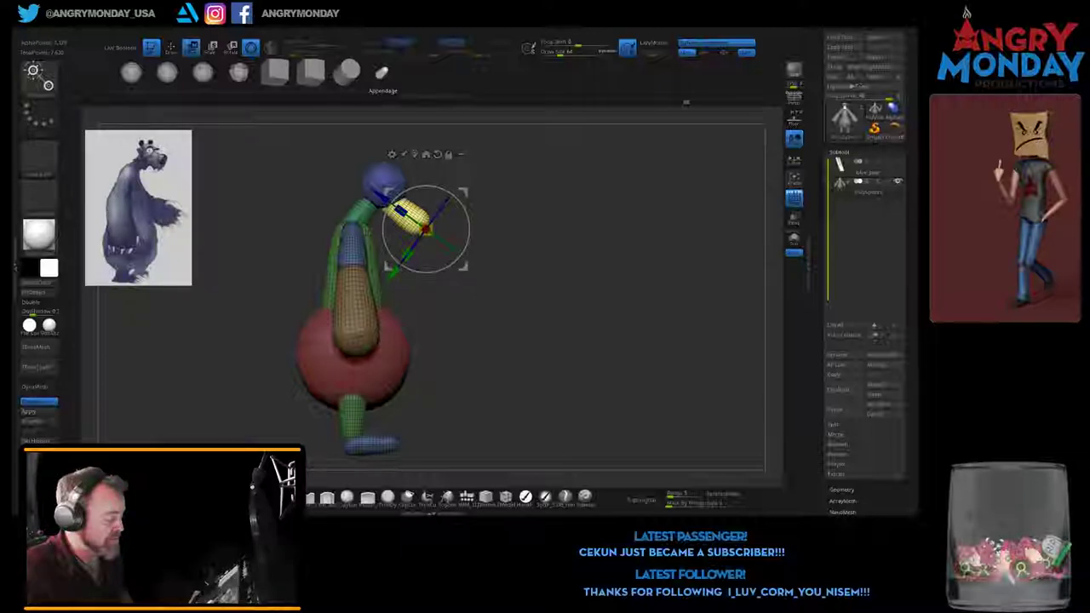
mouse_move(647, 358)
mouse_down()
mouse_move(613, 358)
mouse_move(664, 358)
mouse_move(651, 357)
mouse_up()
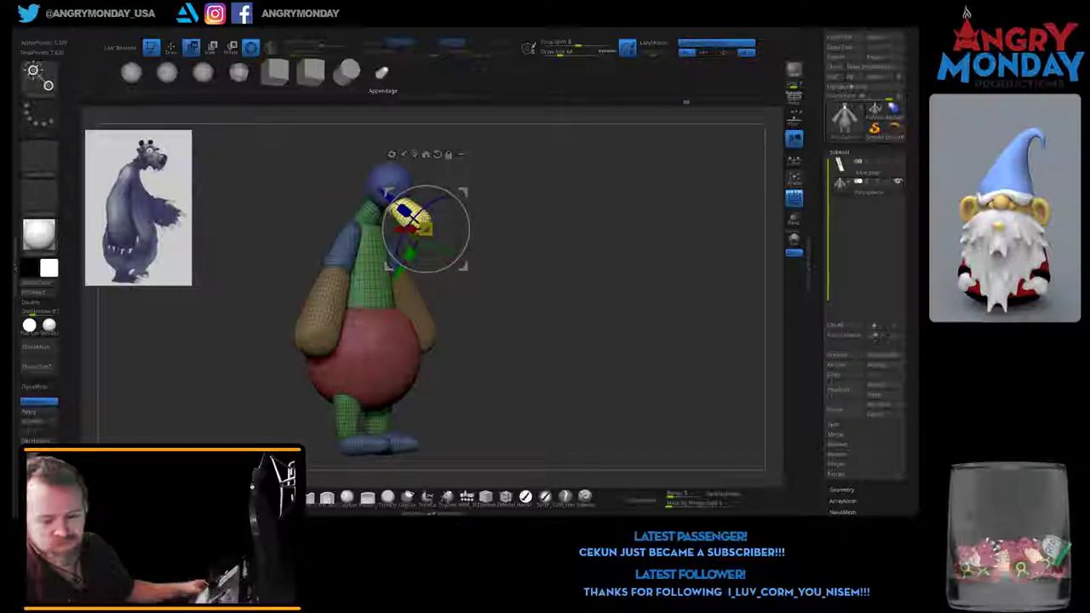
Step: Save the model as blue_bear.ZTL, confirming the overwrite of the existing file
click(887, 38)
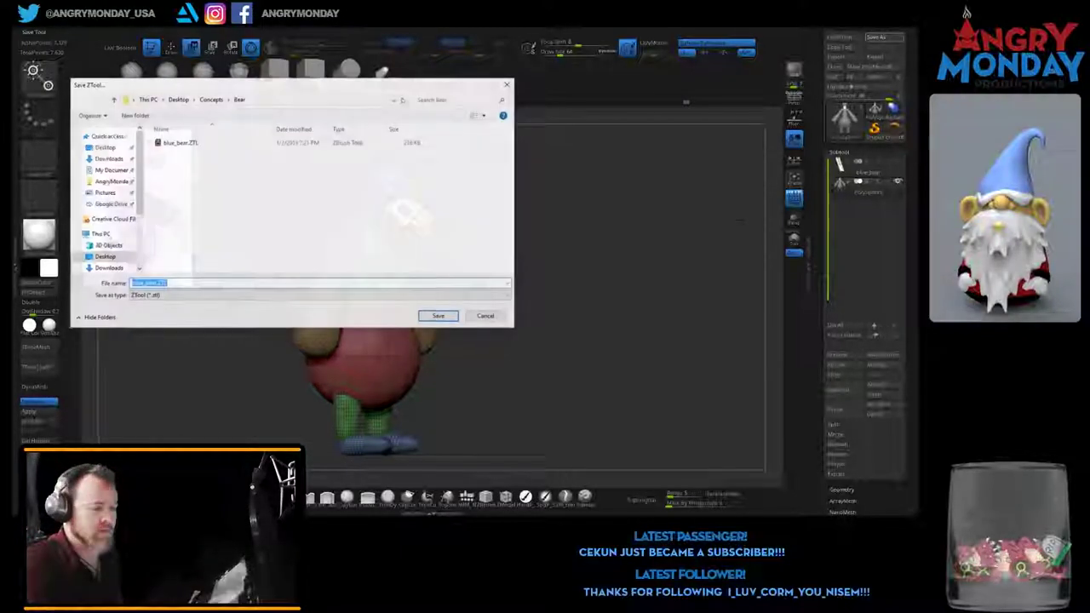
click(443, 316)
click(493, 270)
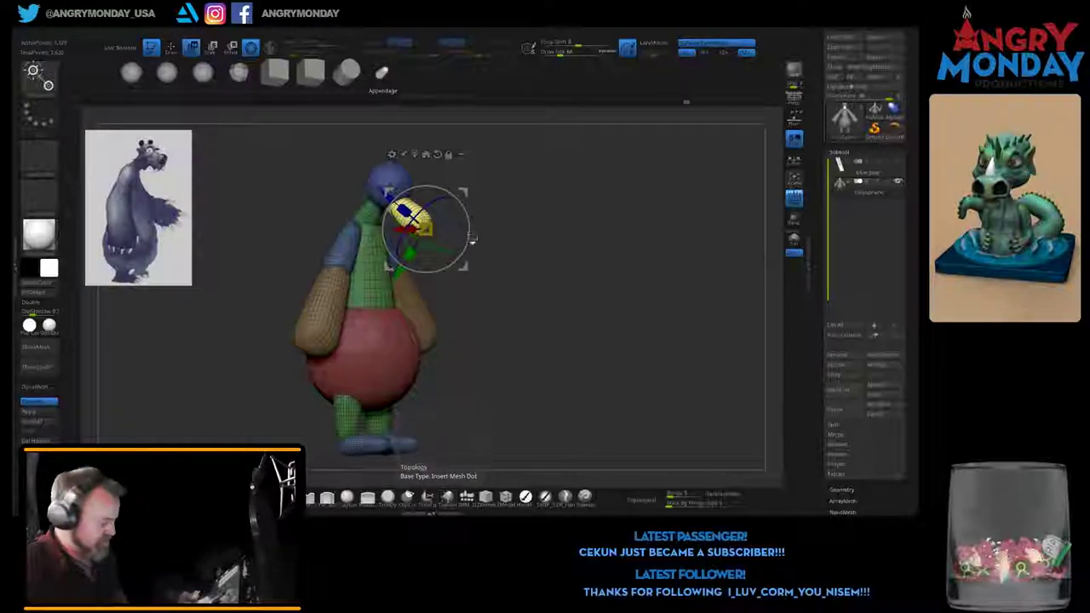
Step: Select the blue sphere head with the gizmo and recentre the gizmo on it
click(439, 508)
drag(545, 255, 438, 249)
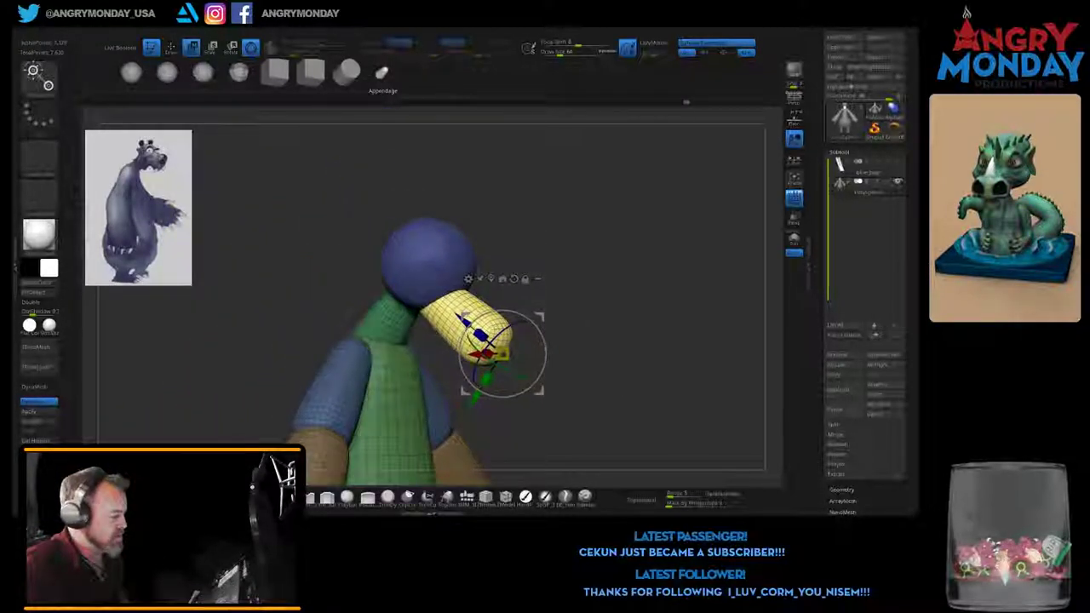
key(w)
click(438, 249)
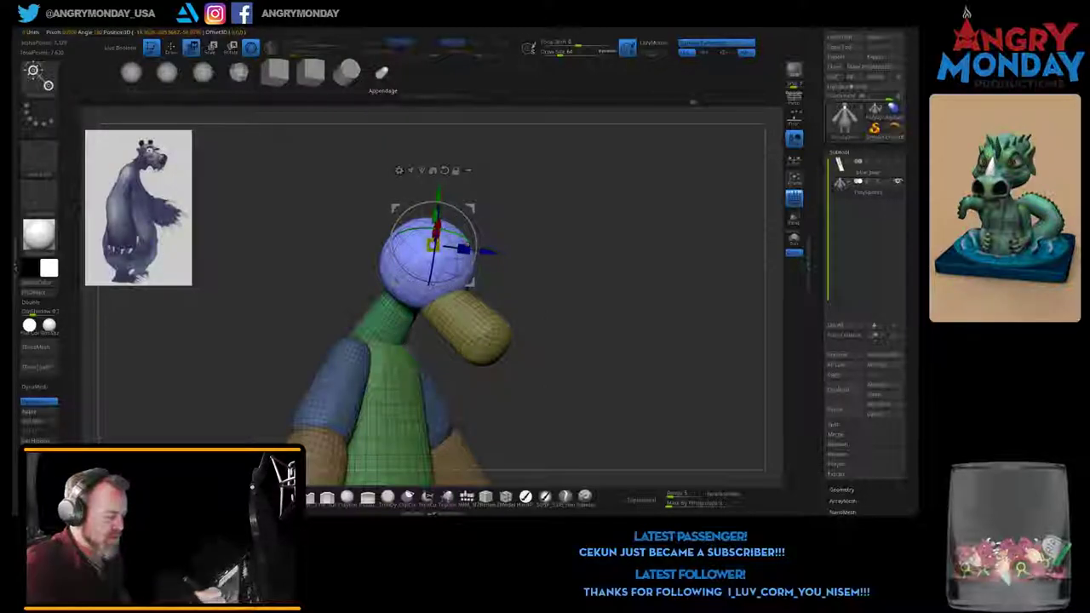
drag(439, 249, 500, 245)
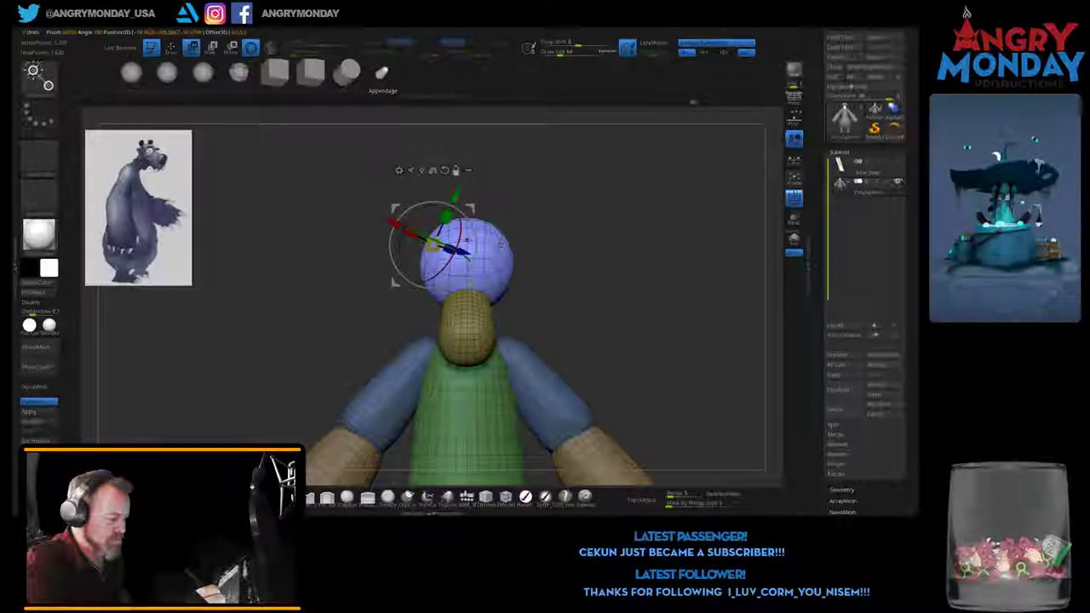
click(467, 239)
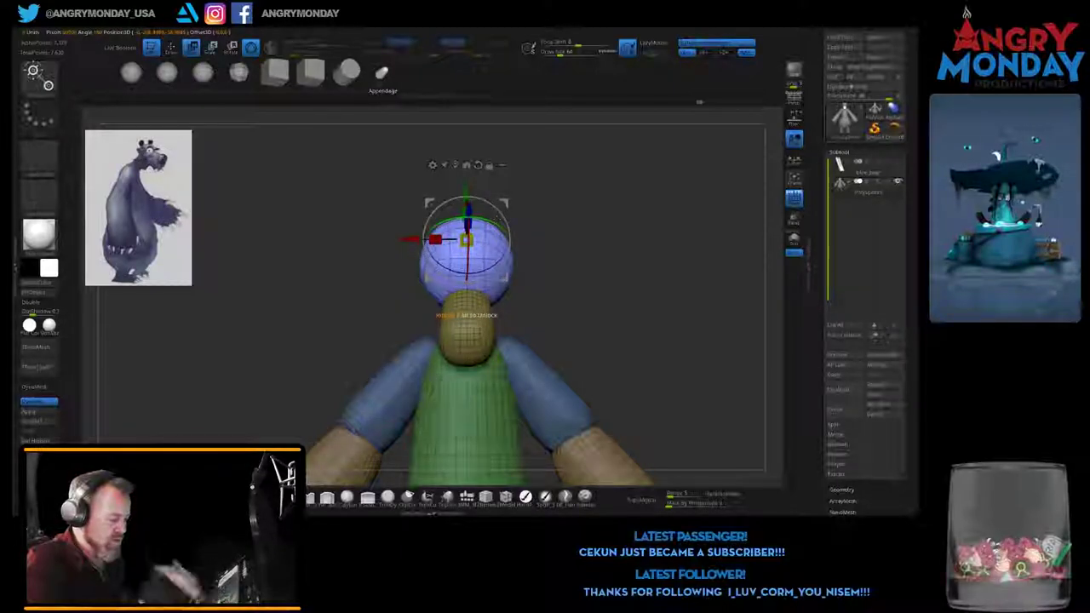
Step: Shift the blue sphere slightly down and left, checking it from several angles
mouse_move(467, 239)
mouse_down()
mouse_move(477, 216)
mouse_move(499, 242)
mouse_move(428, 337)
mouse_up()
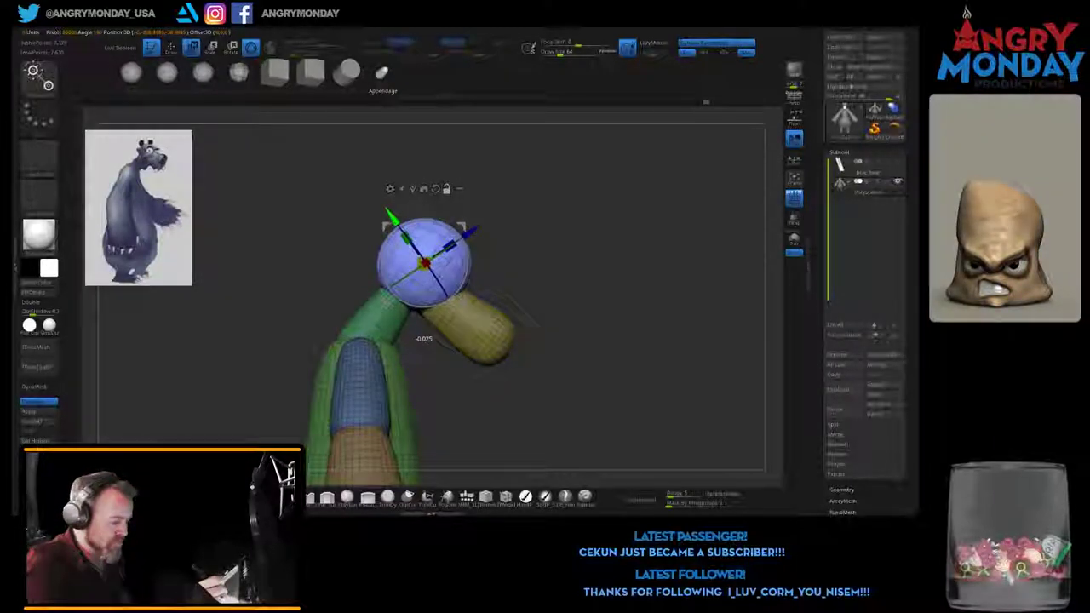
shift+drag(596, 383, 664, 383)
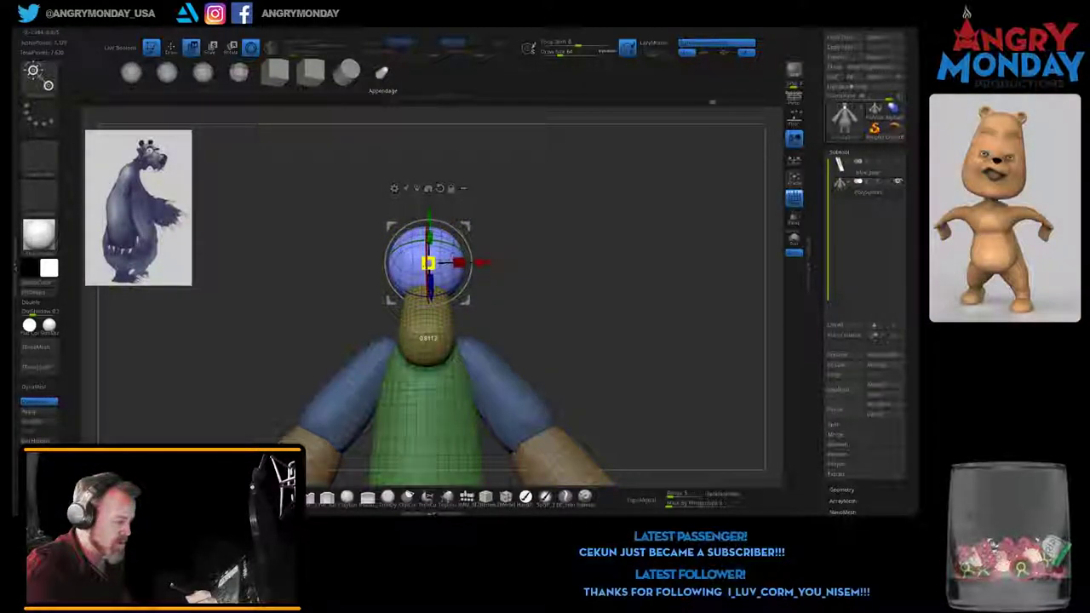
drag(597, 383, 528, 324)
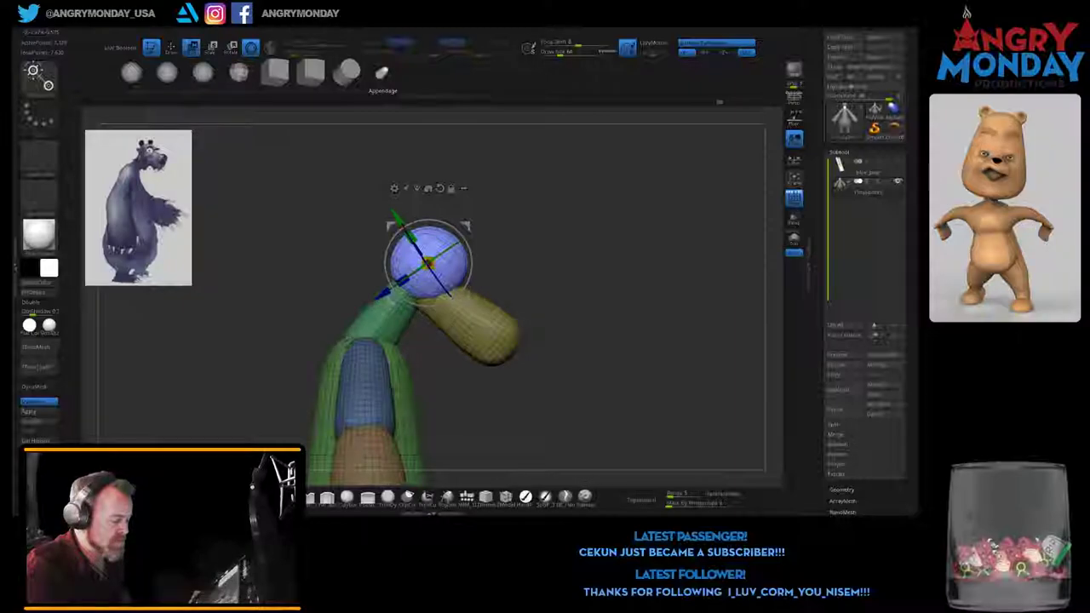
drag(428, 334, 426, 343)
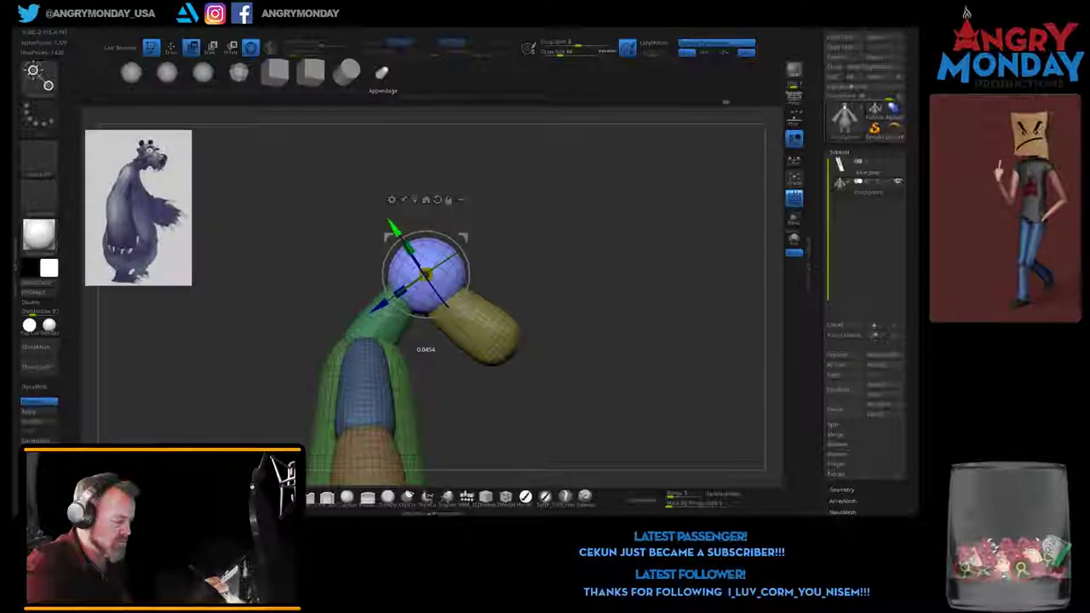
mouse_move(464, 307)
mouse_down()
mouse_move(526, 288)
mouse_move(511, 281)
mouse_up()
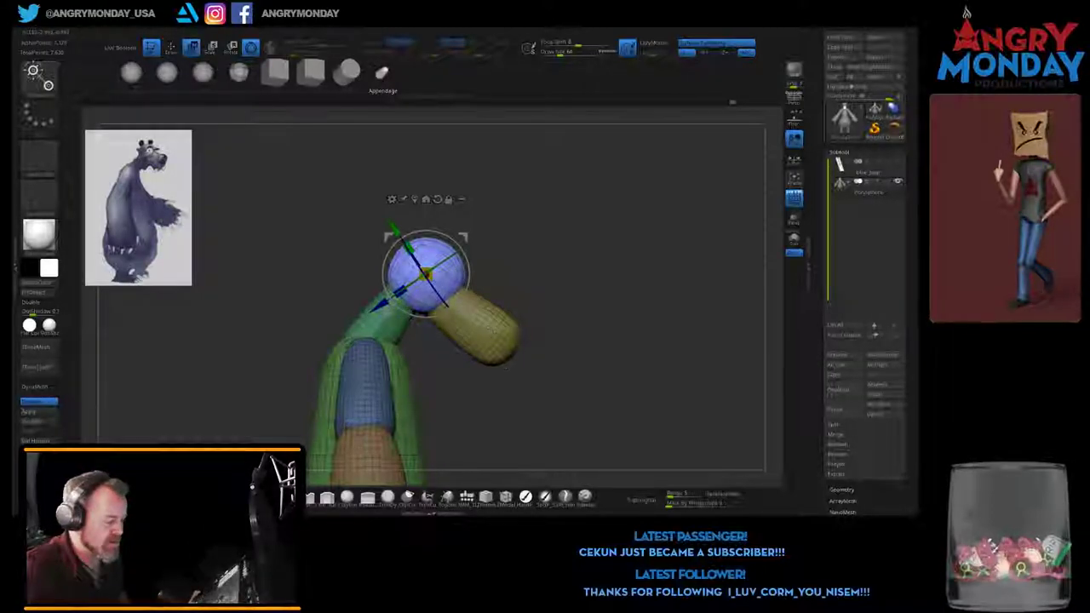
alt+click(481, 328)
drag(597, 256, 664, 256)
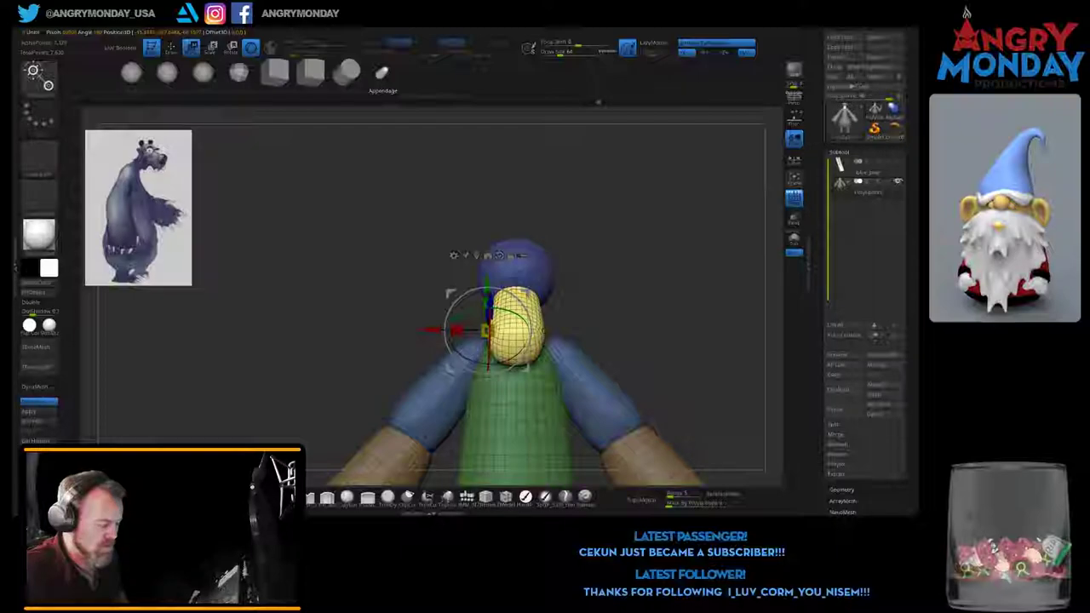
Step: Select the yellow capsule and undo an unwanted tilt of it
click(608, 402)
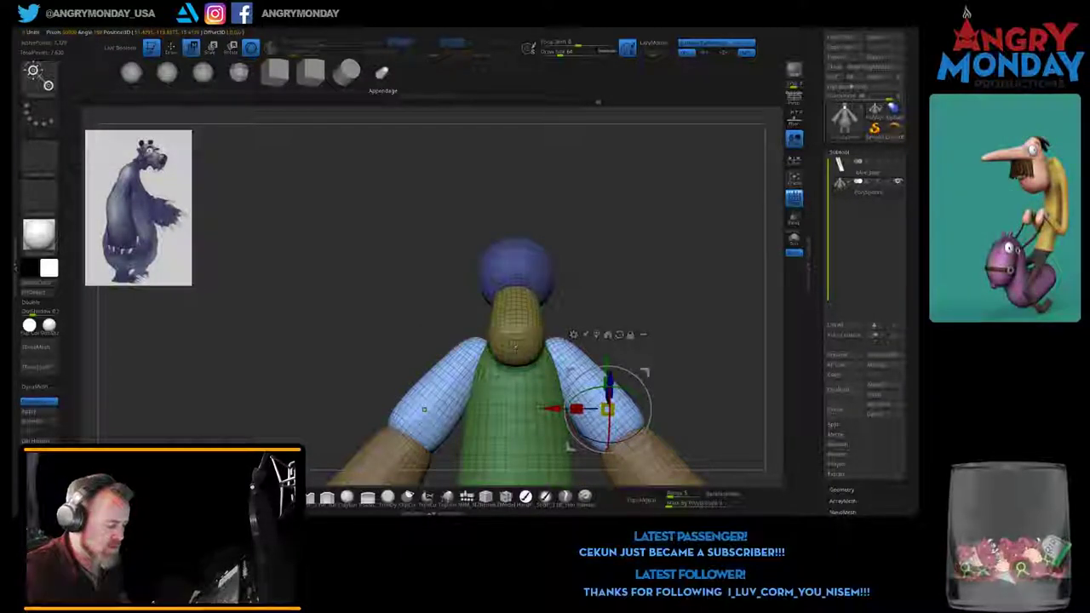
click(516, 328)
mouse_move(647, 273)
mouse_down()
mouse_move(597, 358)
mouse_move(552, 312)
mouse_up()
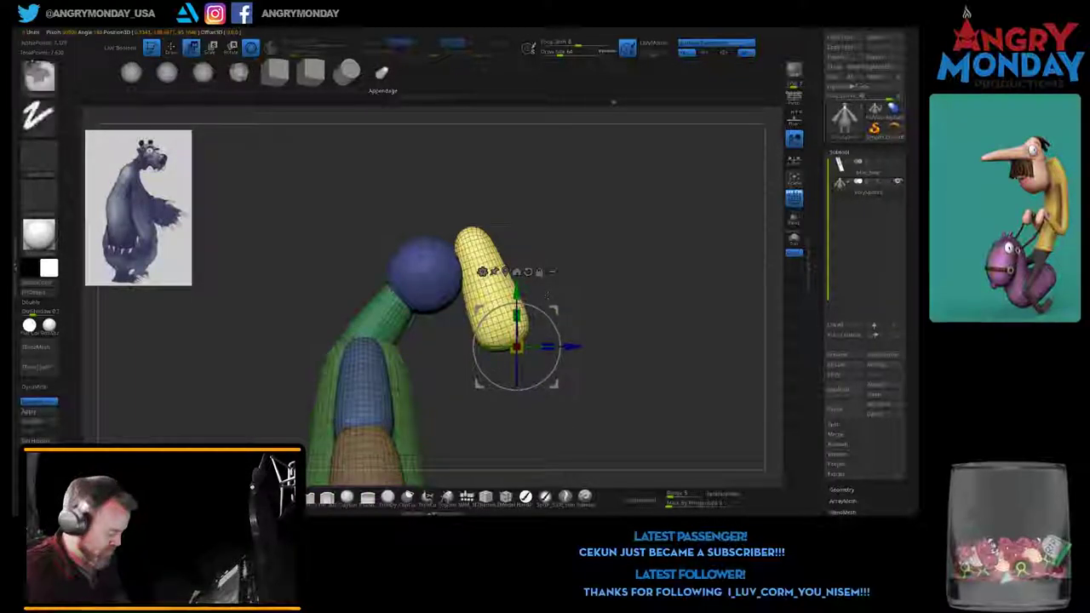
key(ctrl+z)
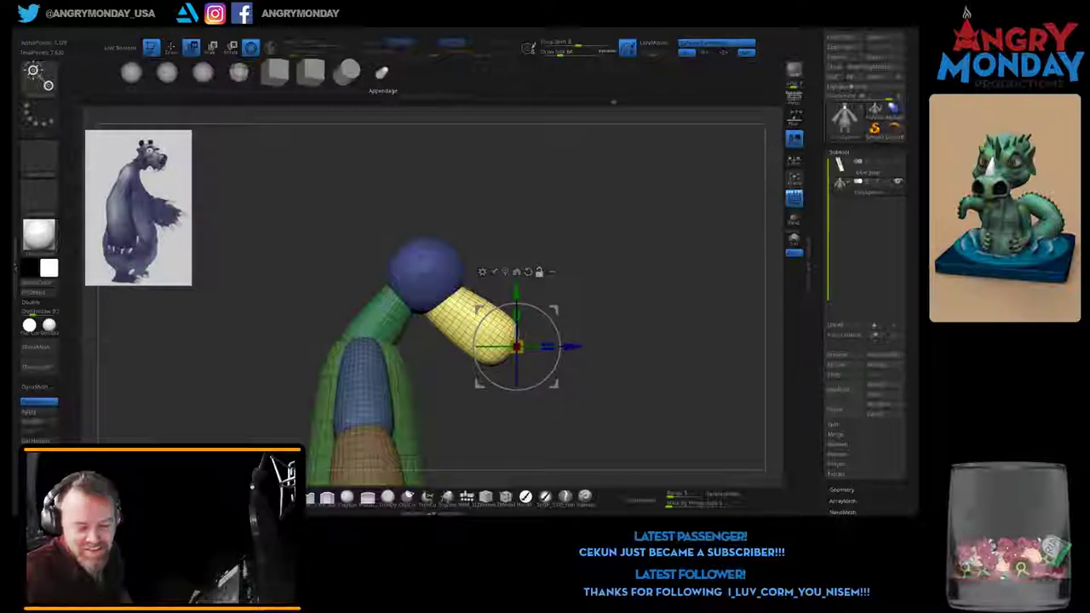
shift+drag(647, 383, 511, 383)
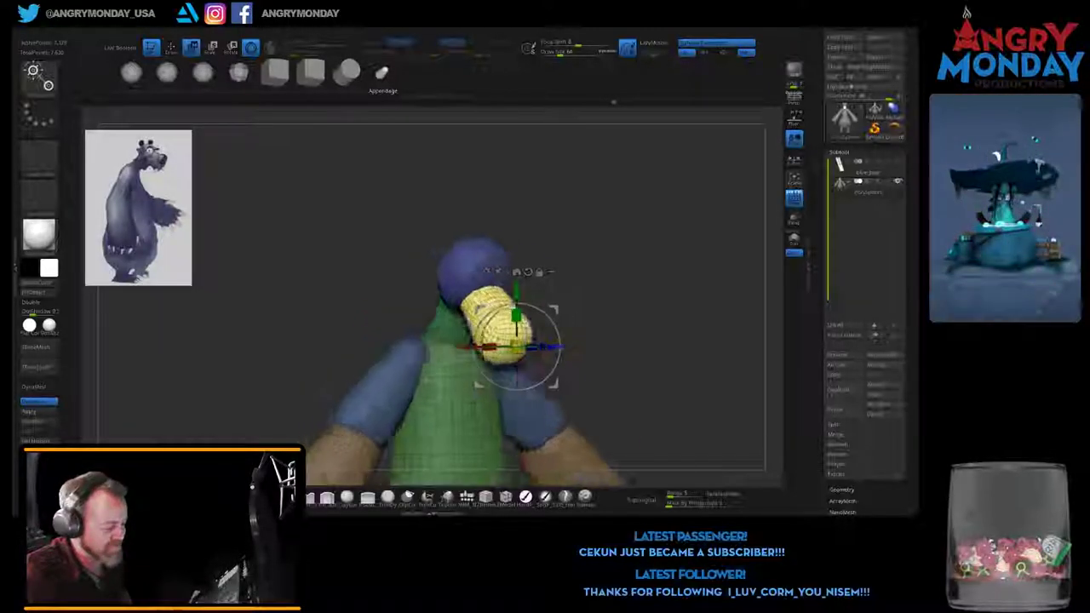
drag(665, 255, 553, 281)
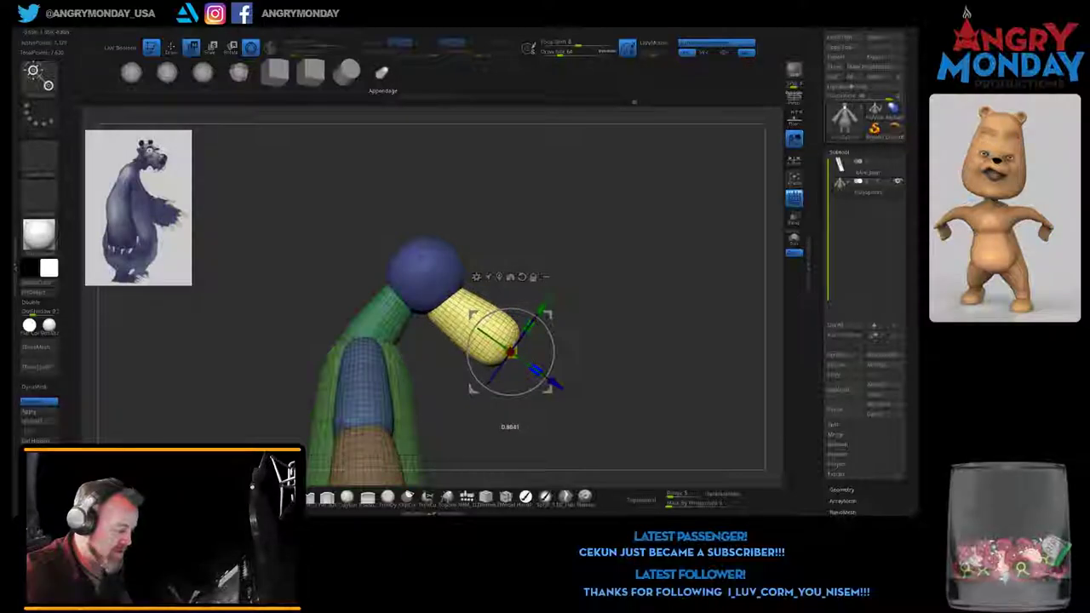
Step: Rotate the yellow capsule slightly, move it up and outward, and rescale it a touch
drag(477, 375, 482, 380)
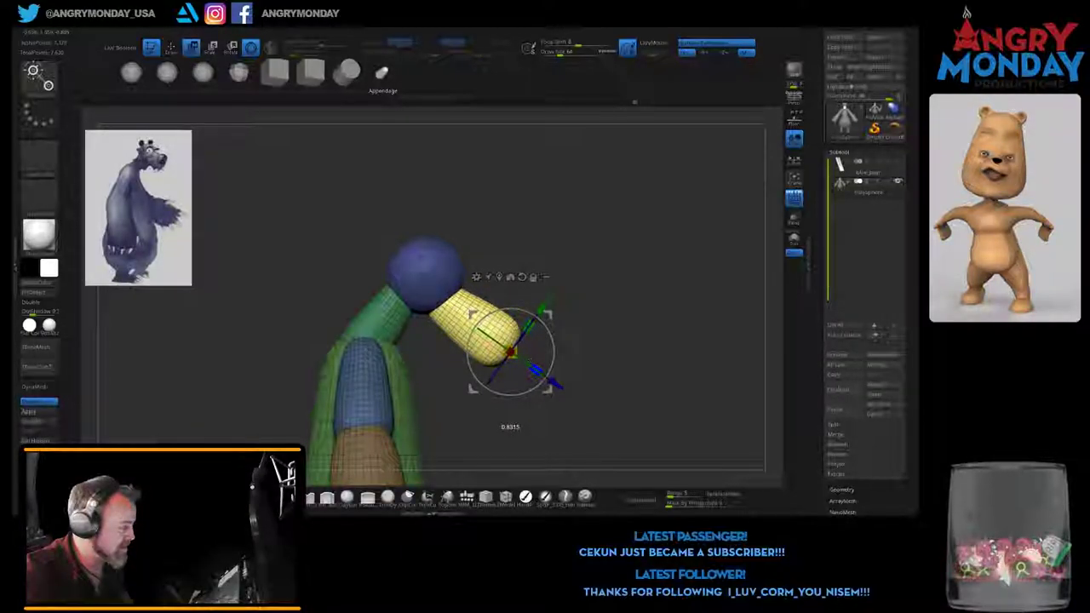
drag(546, 379, 535, 370)
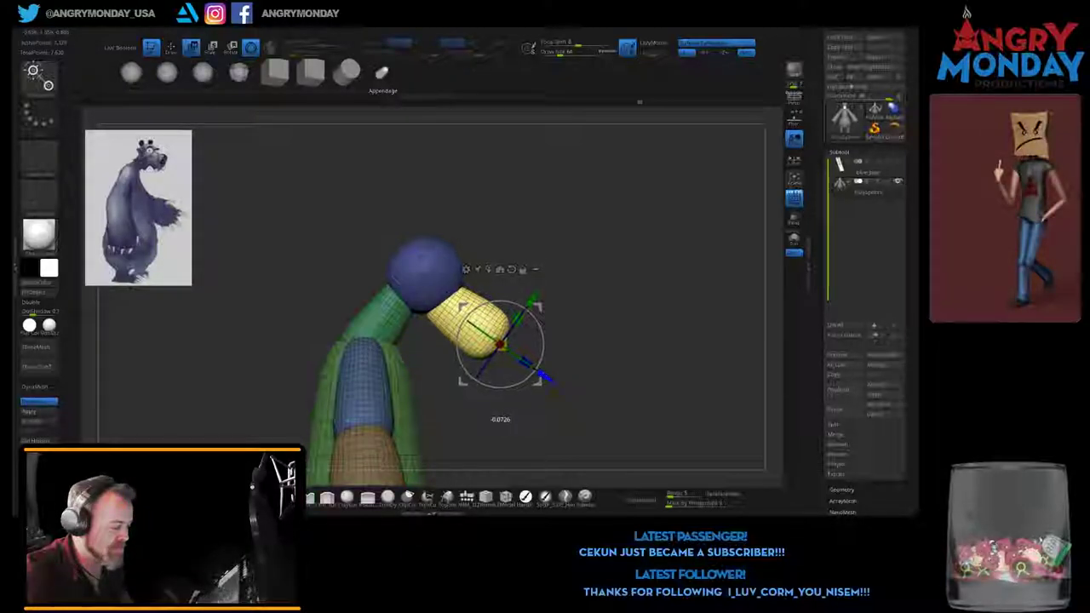
drag(665, 213, 562, 213)
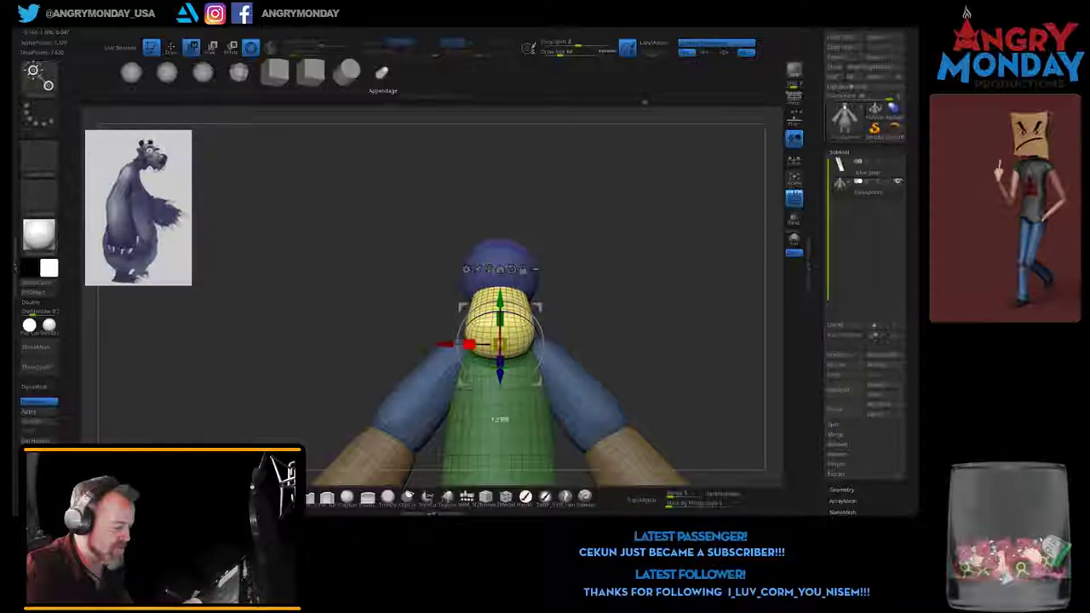
drag(537, 341, 541, 339)
mouse_move(664, 213)
mouse_down()
mouse_move(587, 213)
mouse_move(665, 213)
mouse_move(665, 273)
mouse_move(664, 217)
mouse_move(771, 217)
mouse_move(716, 213)
mouse_up()
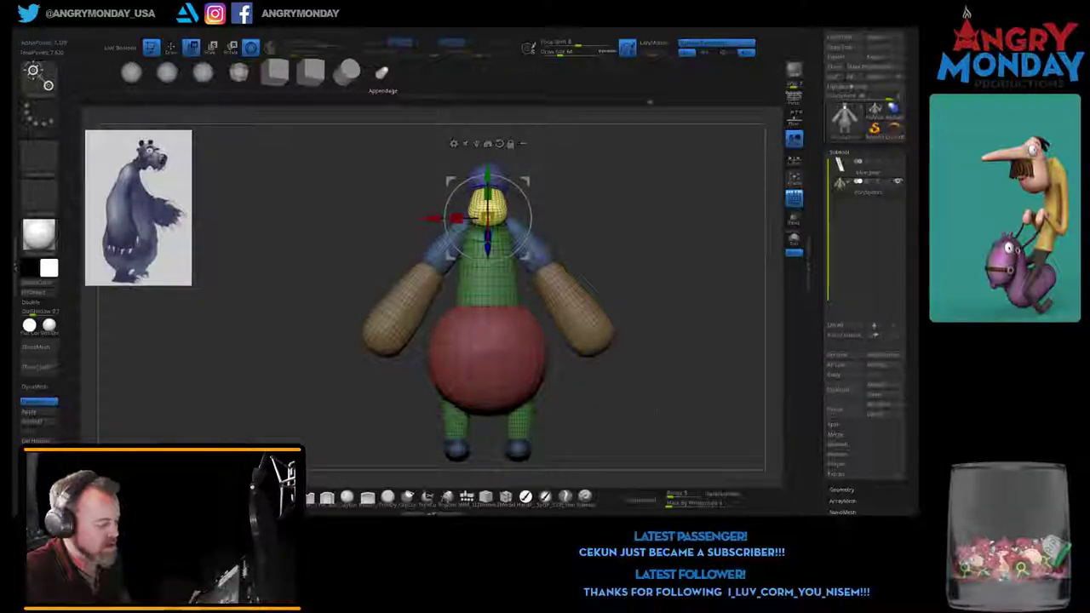
Step: Draw a mirrored green sphere at the end of each arm as hands
drag(664, 218, 749, 217)
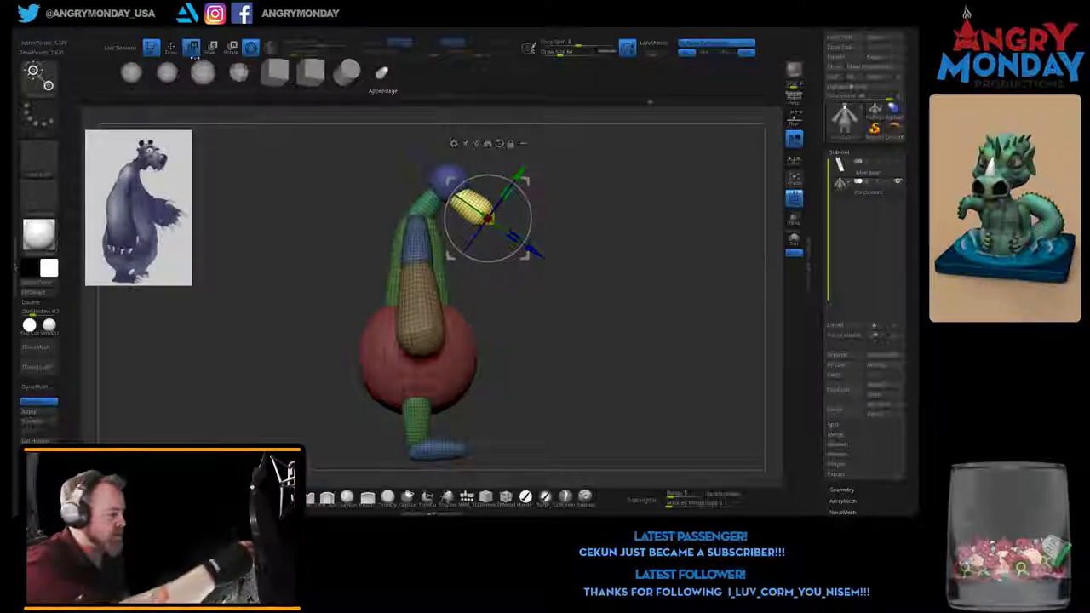
key(q)
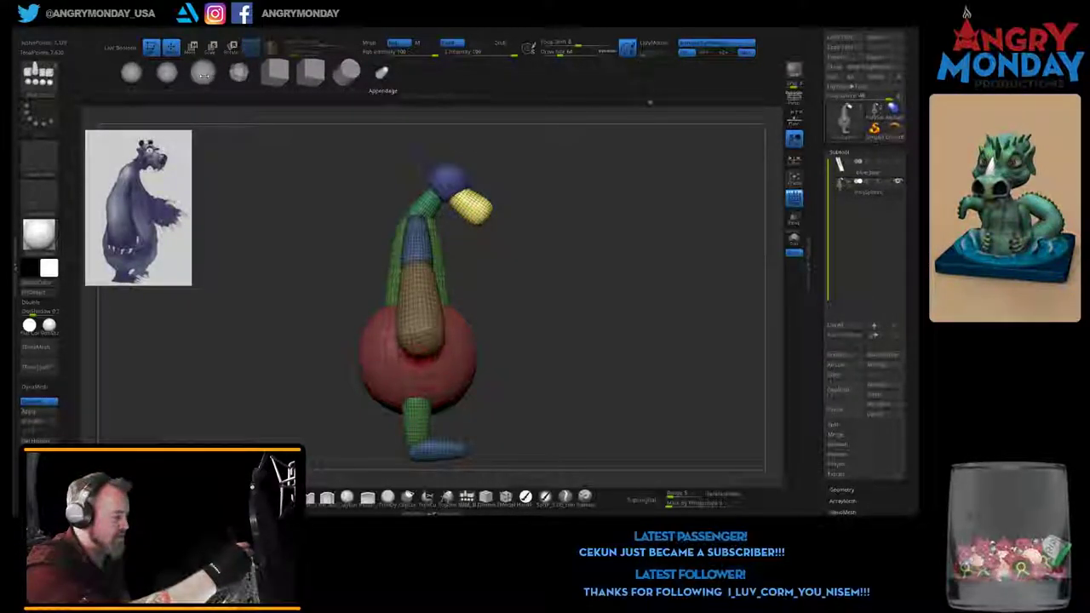
mouse_move(595, 349)
mouse_down()
mouse_move(602, 287)
mouse_move(619, 423)
mouse_up()
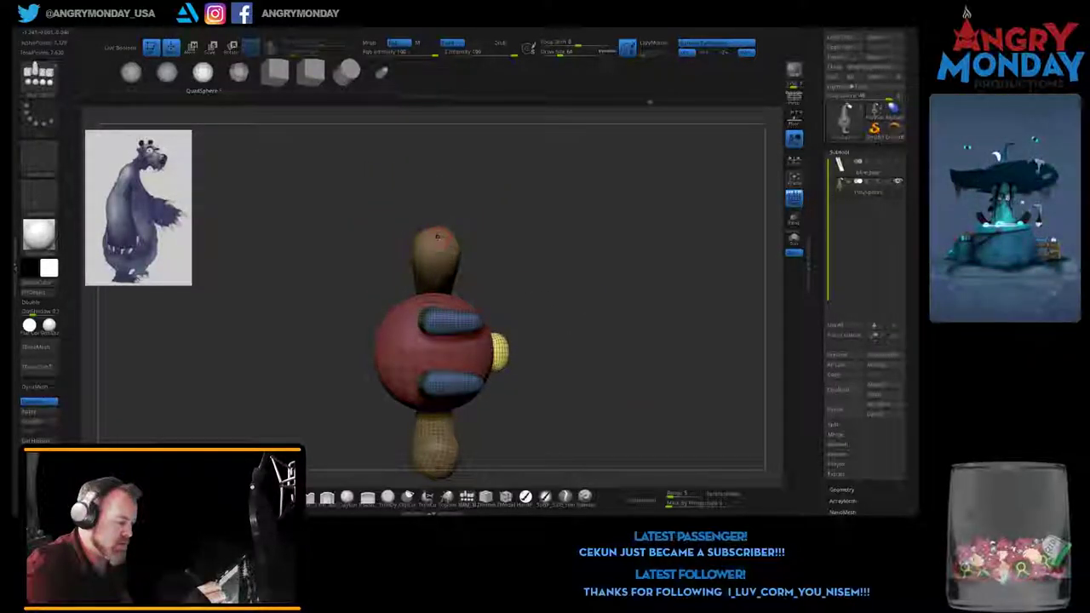
mouse_move(435, 235)
mouse_down()
mouse_move(416, 225)
mouse_move(444, 209)
mouse_up()
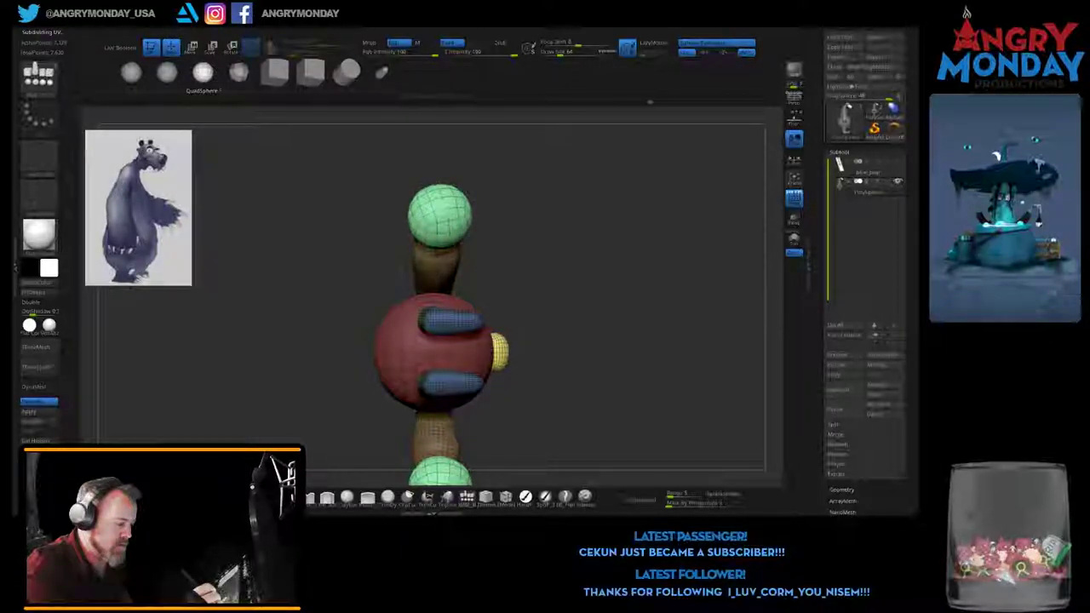
drag(650, 102, 655, 101)
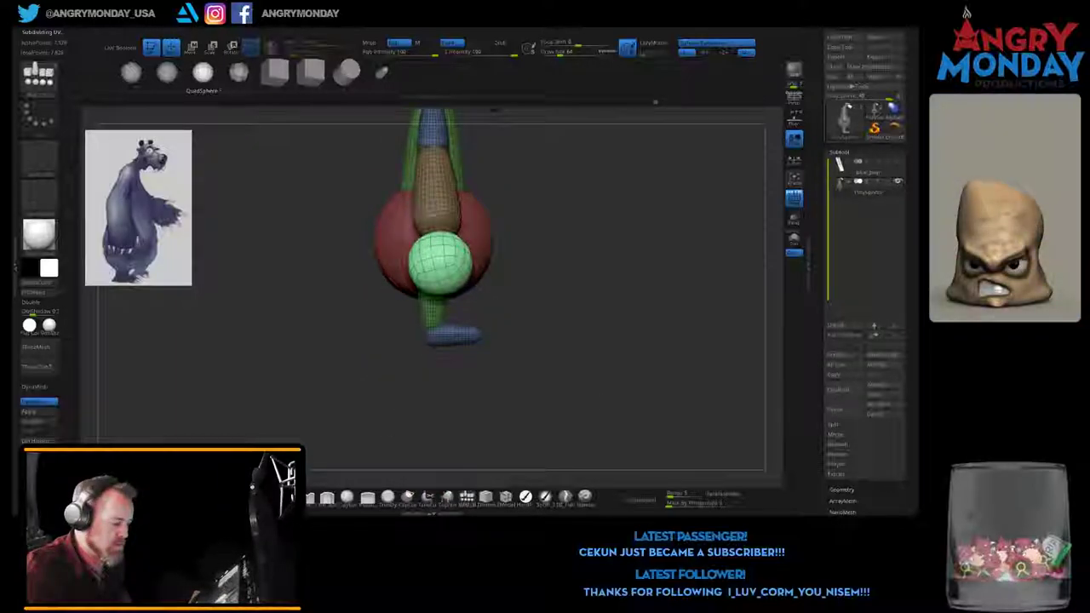
Step: Select both green hand spheres, move them up toward the arms and enlarge them slightly
alt+drag(608, 358, 603, 468)
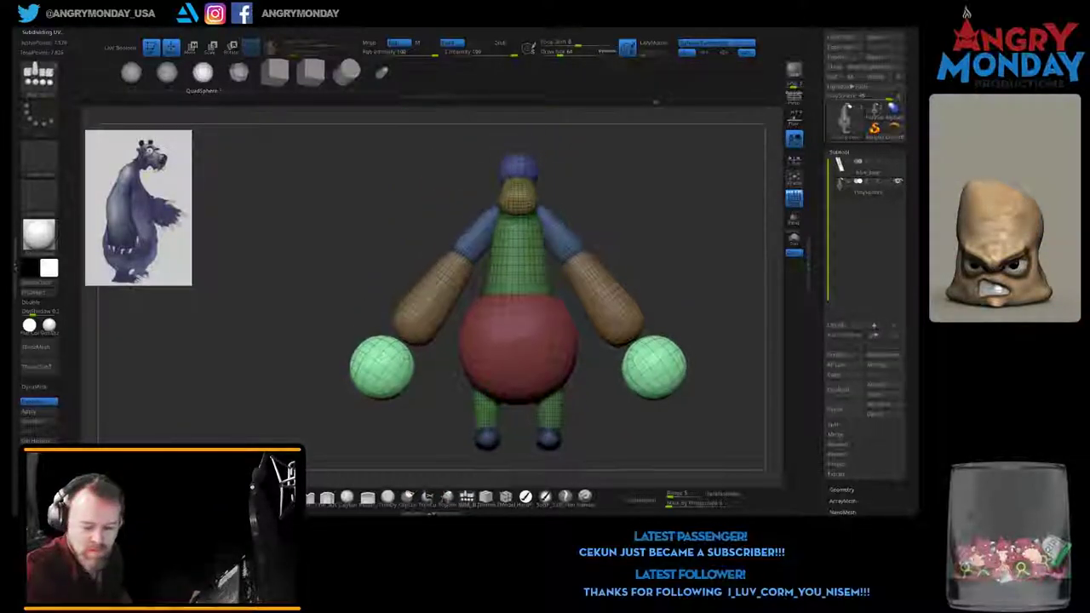
key(w)
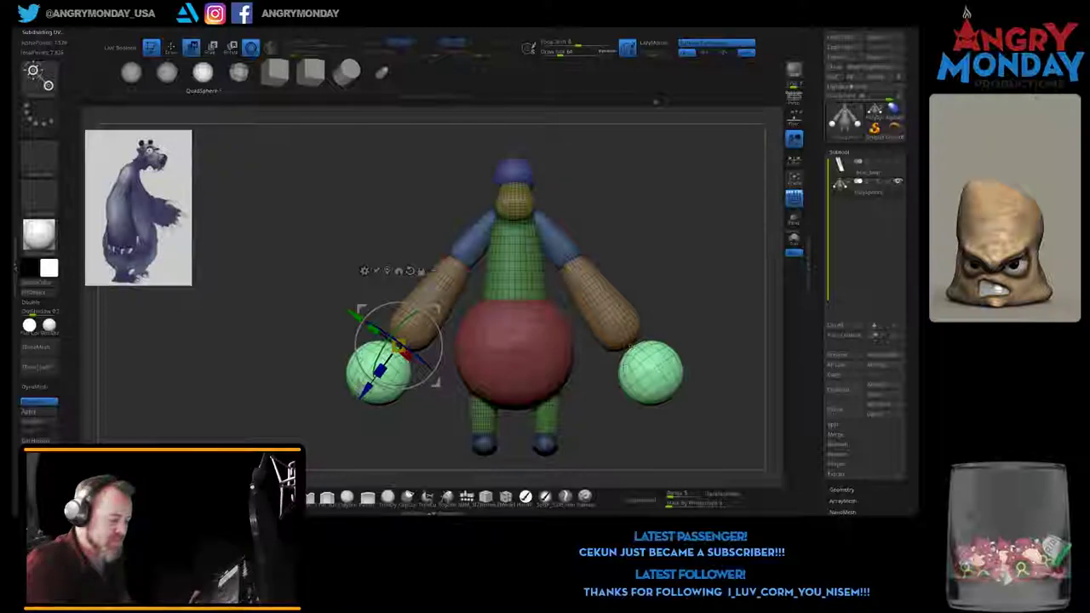
click(652, 362)
click(630, 345)
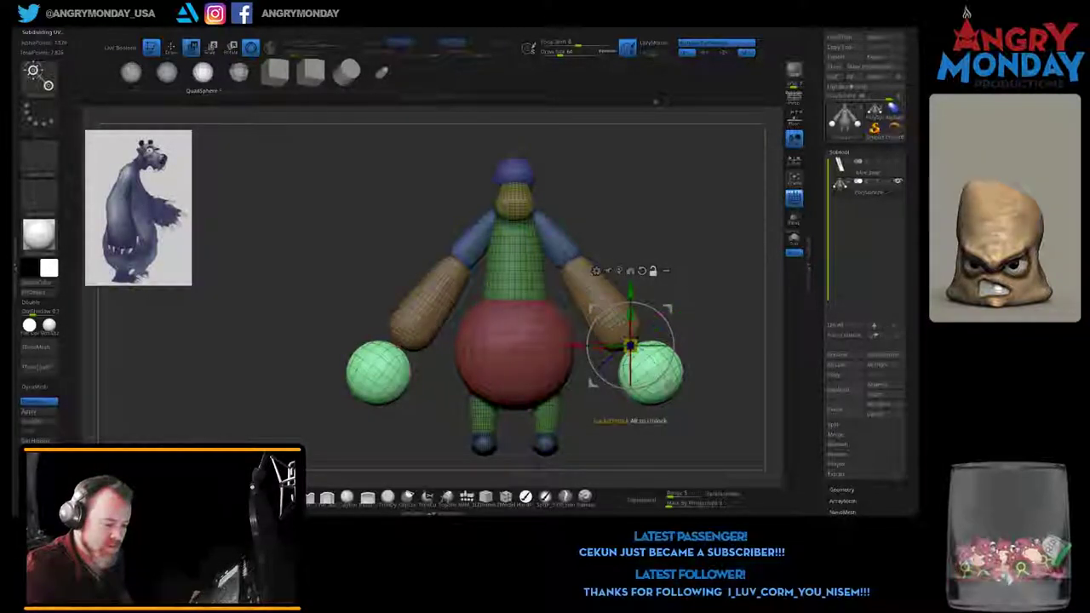
click(631, 345)
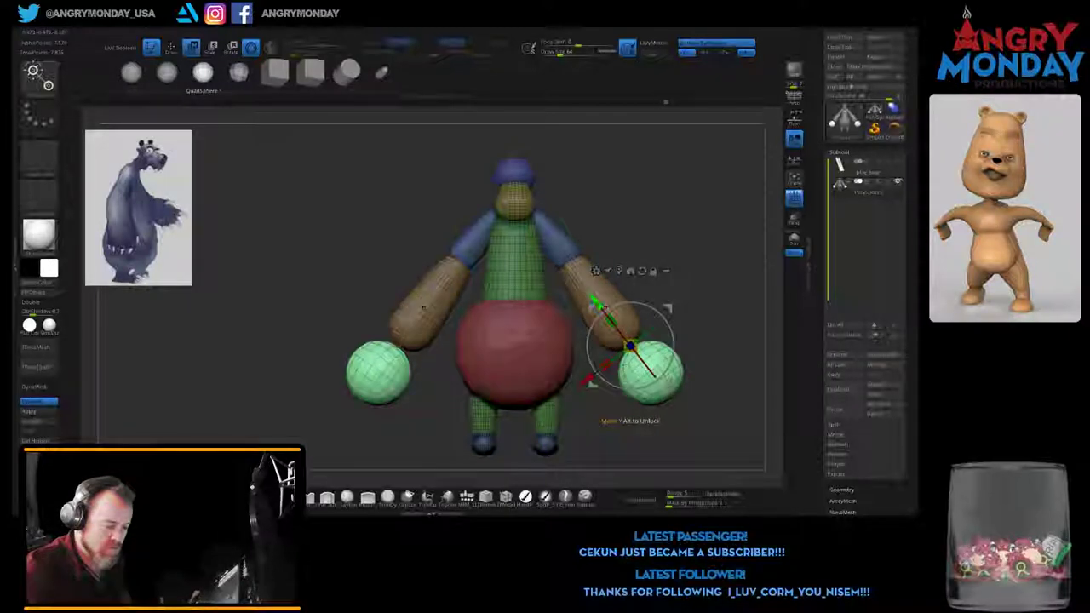
drag(630, 345, 612, 323)
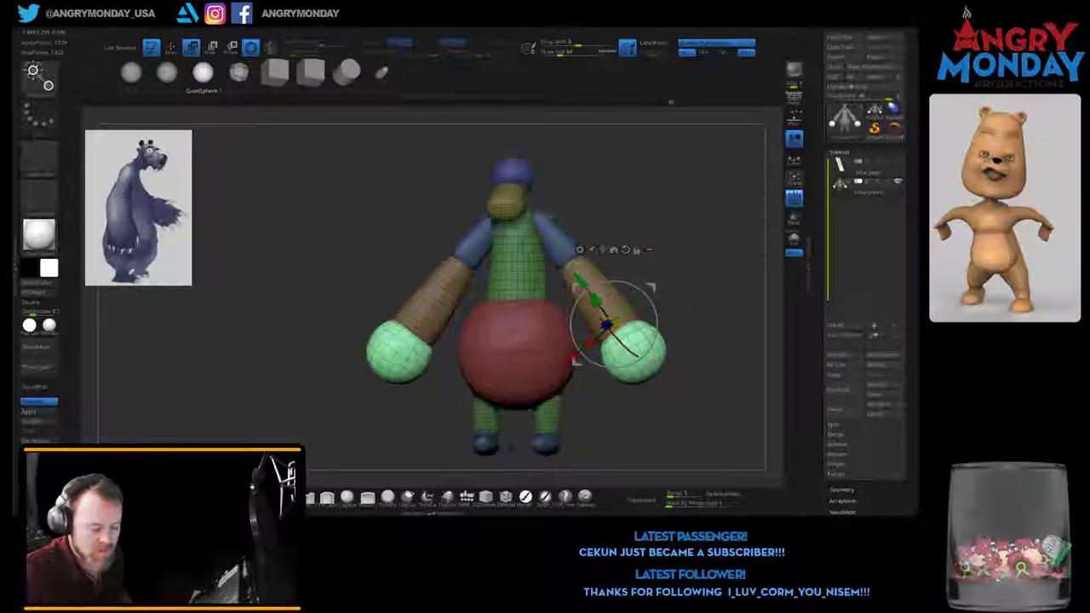
drag(576, 361, 597, 399)
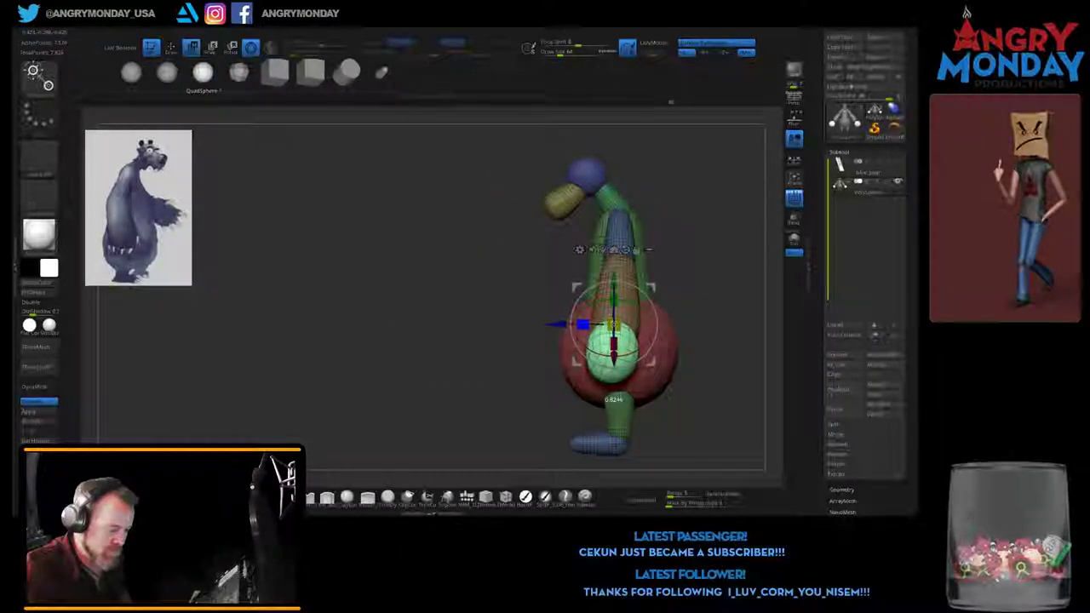
drag(611, 400, 610, 397)
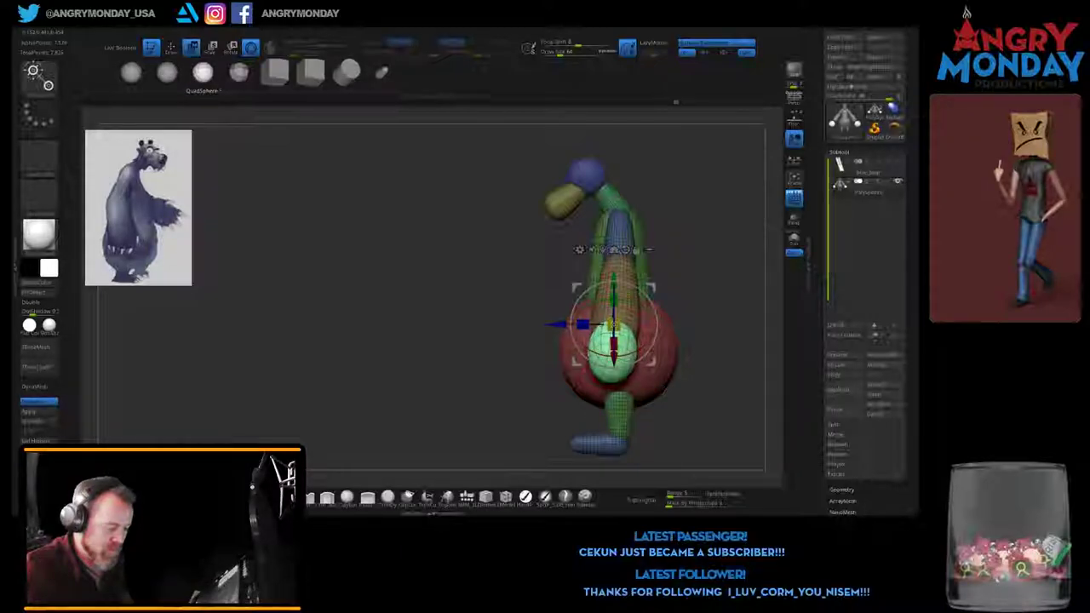
Step: Realign the gizmo on a hand and shrink the hand spheres slightly, checking several views
drag(324, 325, 414, 324)
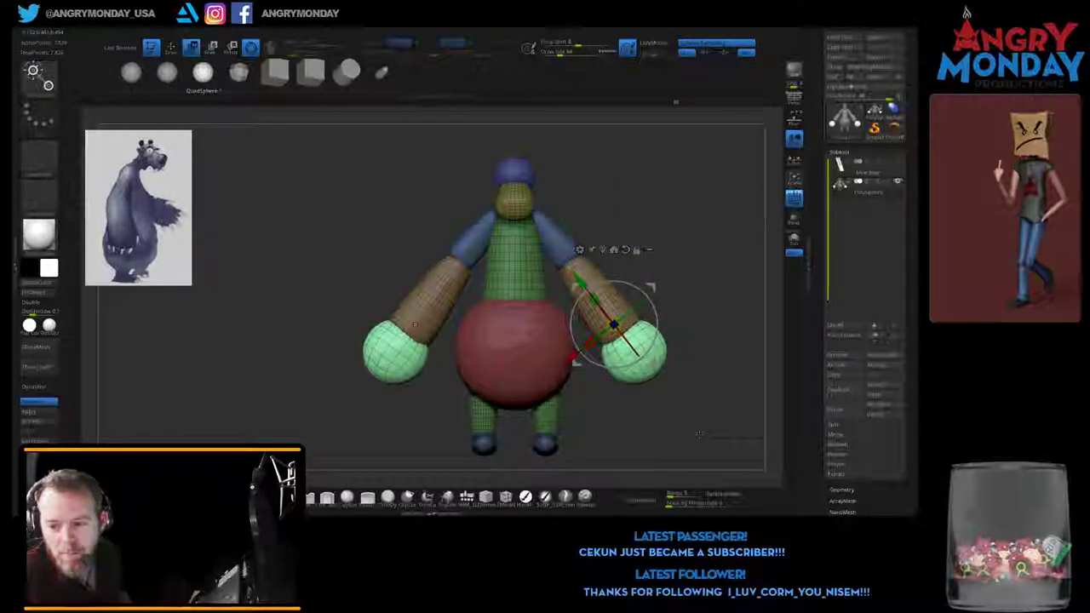
alt+drag(699, 434, 650, 441)
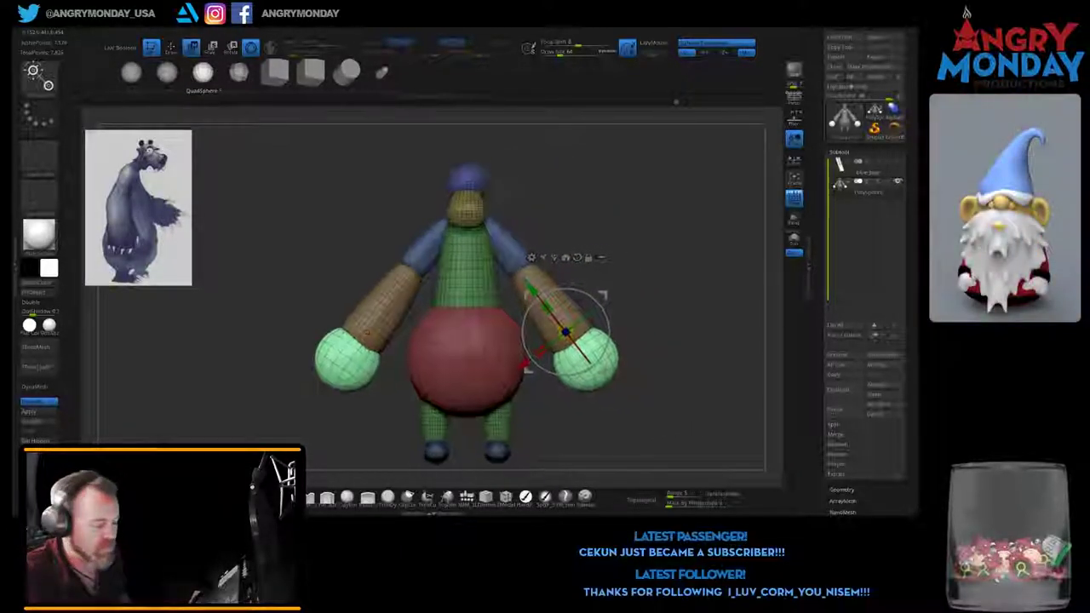
mouse_move(367, 334)
mouse_down()
mouse_move(364, 322)
mouse_move(453, 324)
mouse_up()
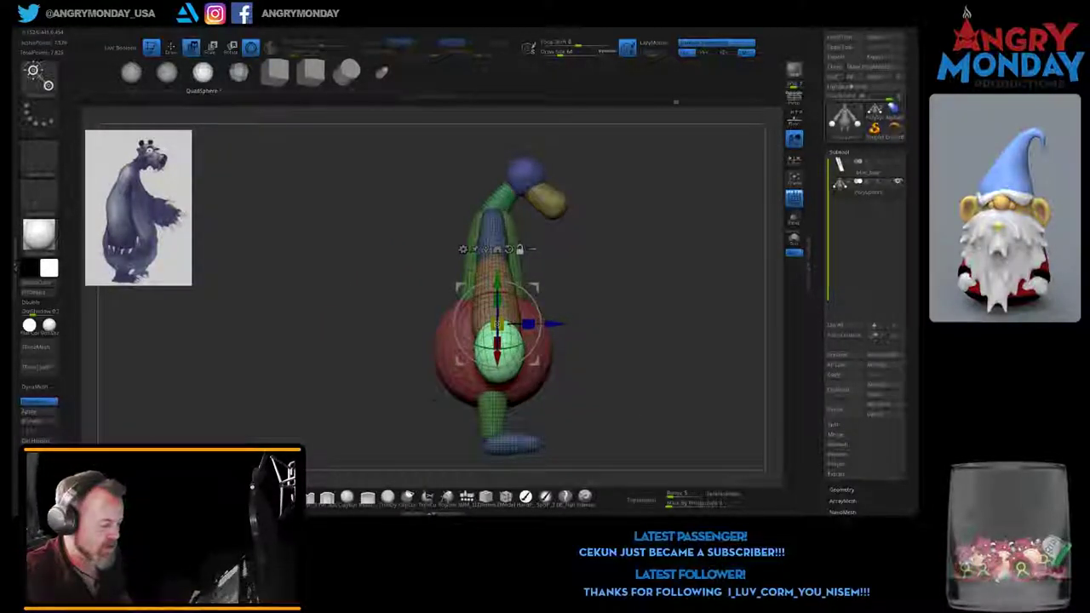
drag(528, 418, 613, 419)
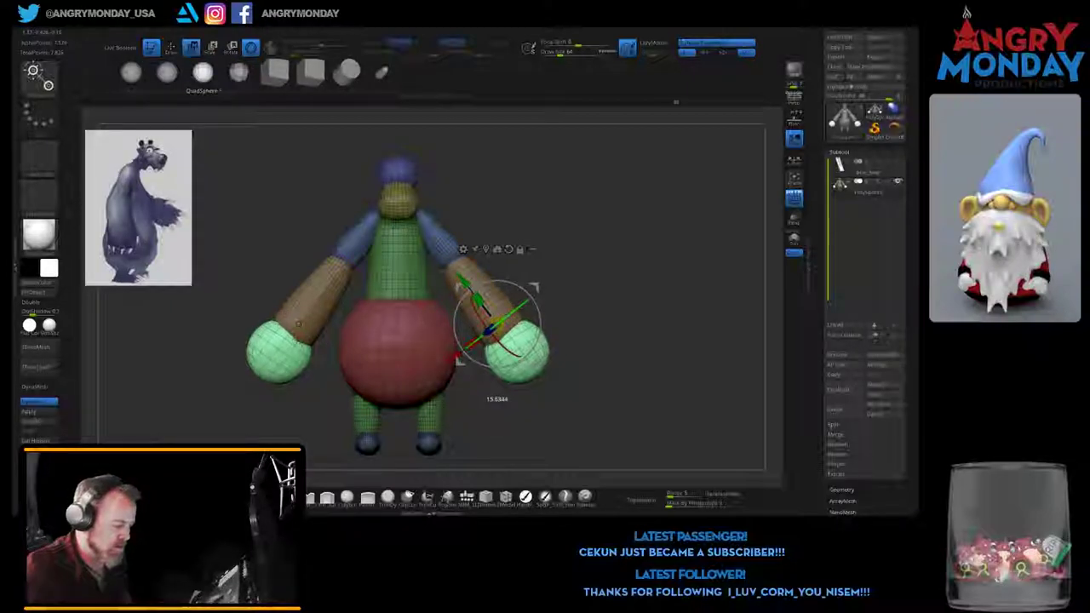
drag(511, 400, 497, 398)
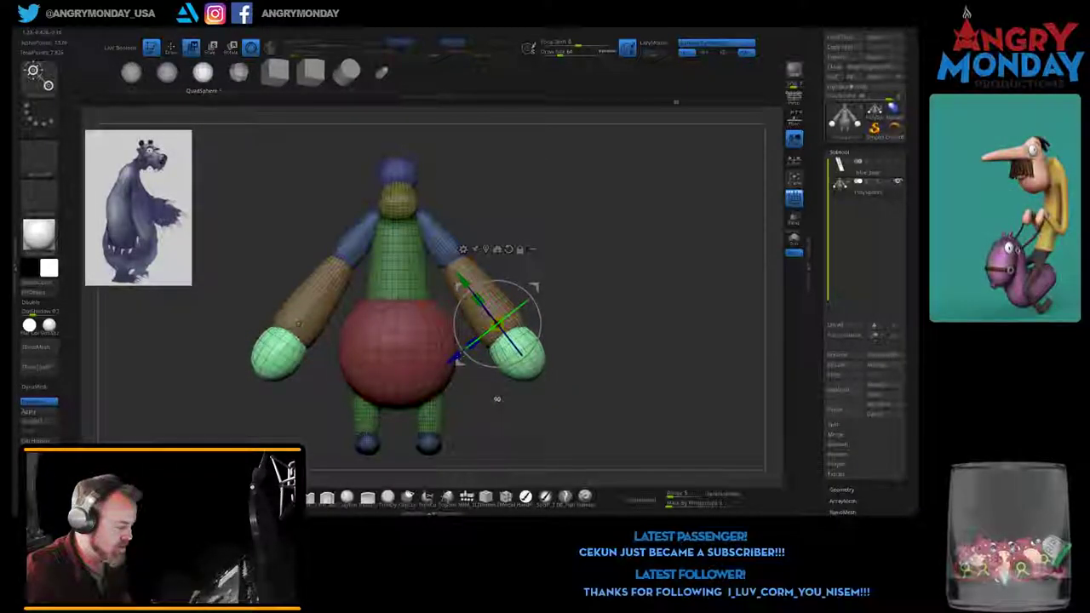
drag(458, 360, 459, 361)
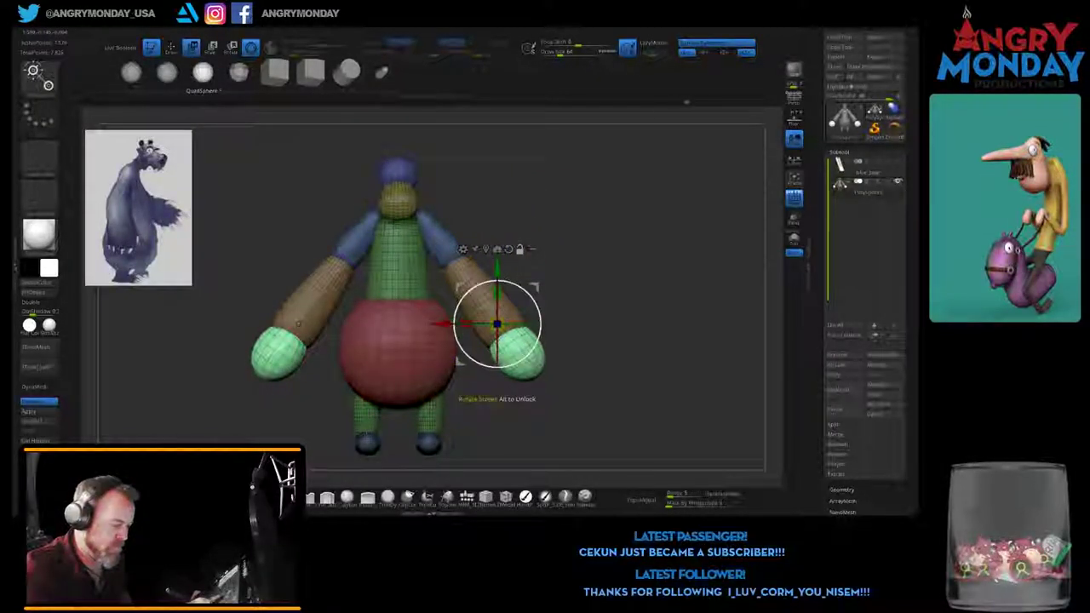
drag(458, 359, 516, 351)
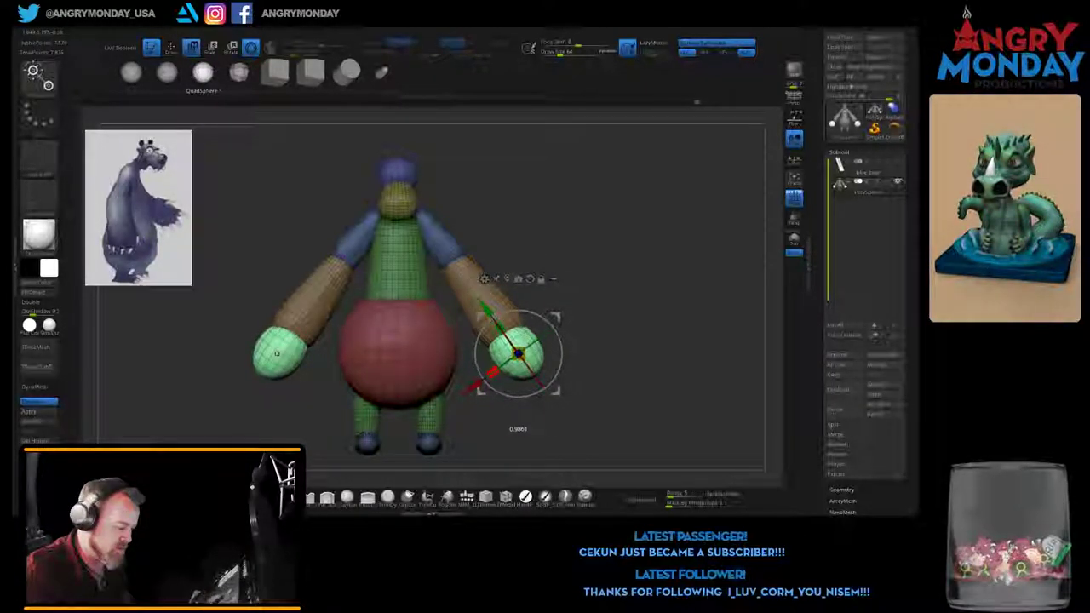
mouse_move(648, 256)
mouse_down()
mouse_move(699, 256)
mouse_move(648, 256)
mouse_up()
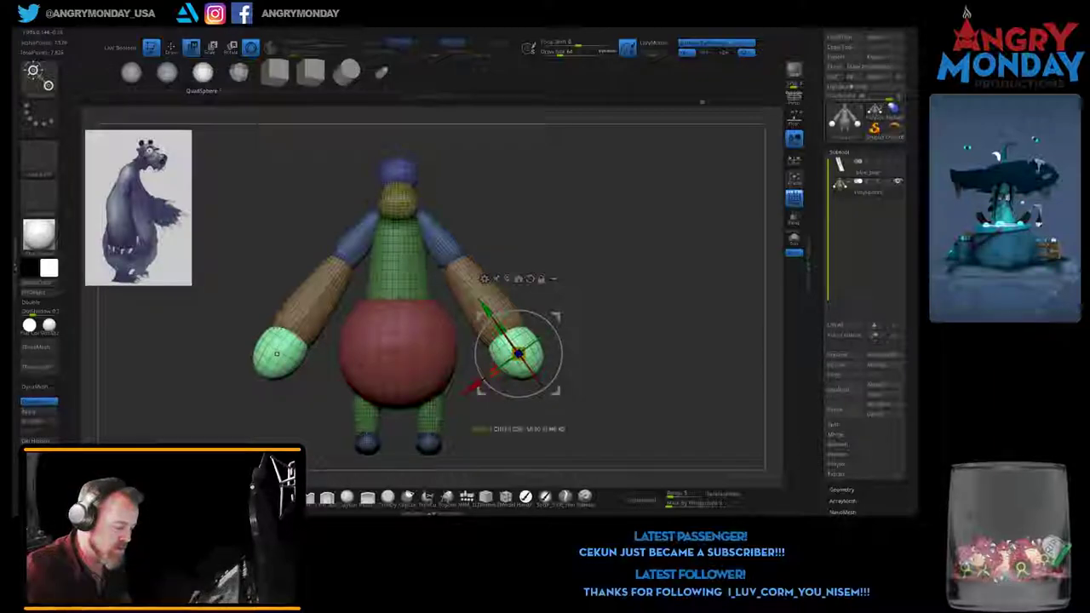
mouse_move(519, 352)
mouse_down()
mouse_move(511, 358)
mouse_move(529, 358)
mouse_up()
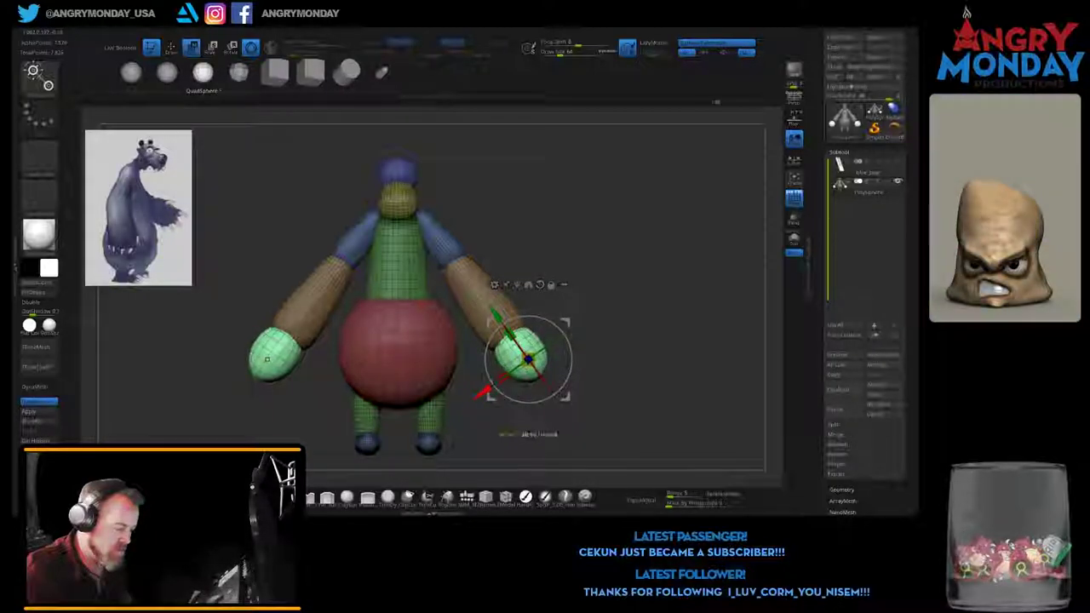
mouse_move(648, 358)
shift+mouse_down()
mouse_move(579, 358)
mouse_move(665, 358)
mouse_move(596, 358)
shift+mouse_up()
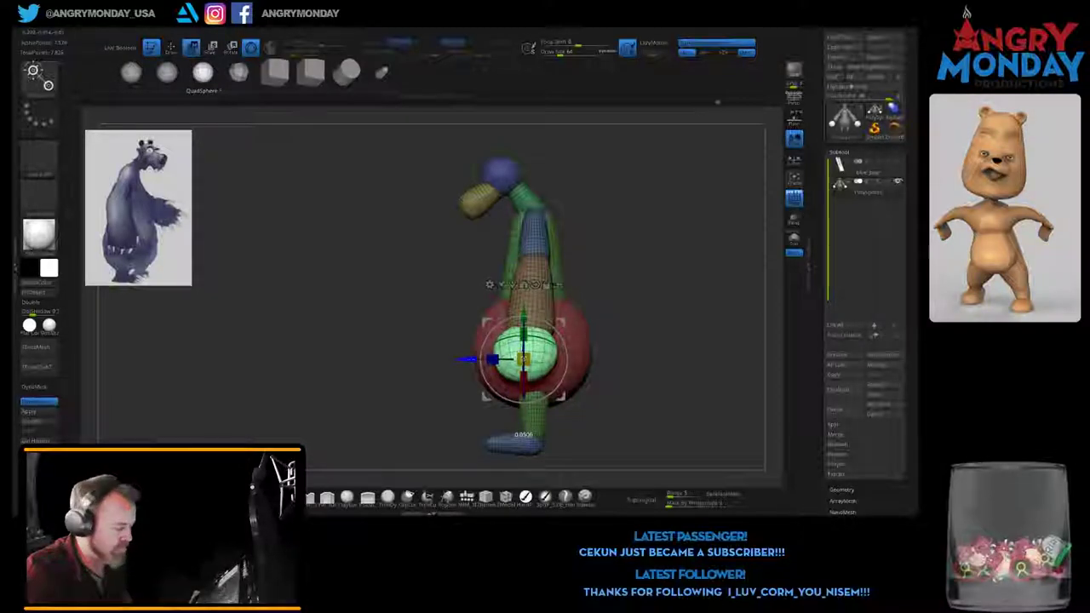
Step: Nudge the hand sphere slightly into place on the arm end and check it from several angles
drag(464, 359, 461, 359)
mouse_move(647, 358)
mouse_down()
mouse_move(259, 359)
mouse_move(434, 359)
mouse_up()
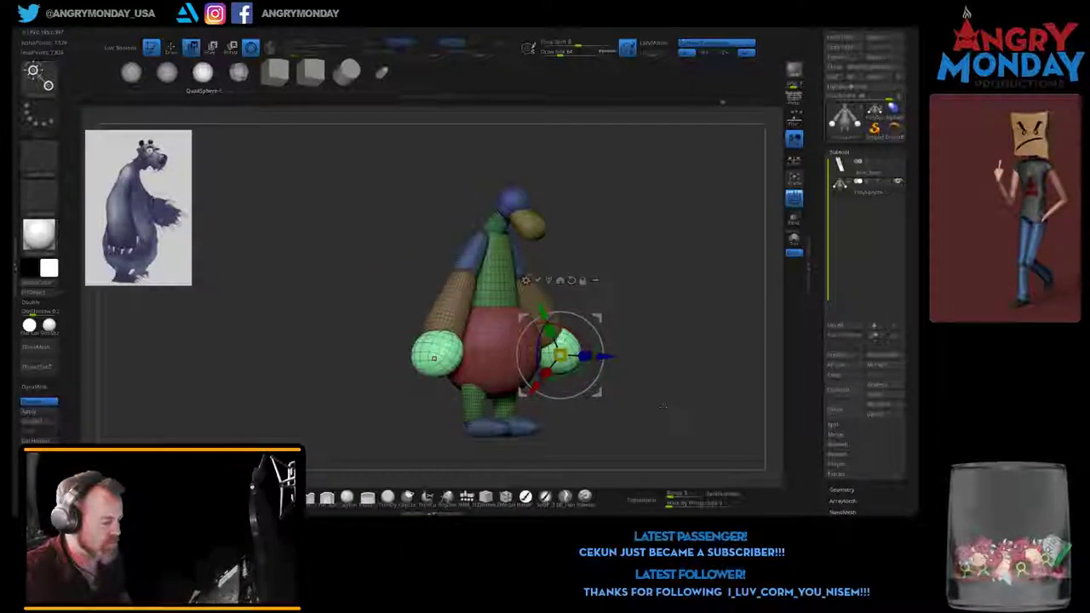
mouse_move(663, 407)
mouse_down()
mouse_move(470, 217)
mouse_move(443, 222)
mouse_up()
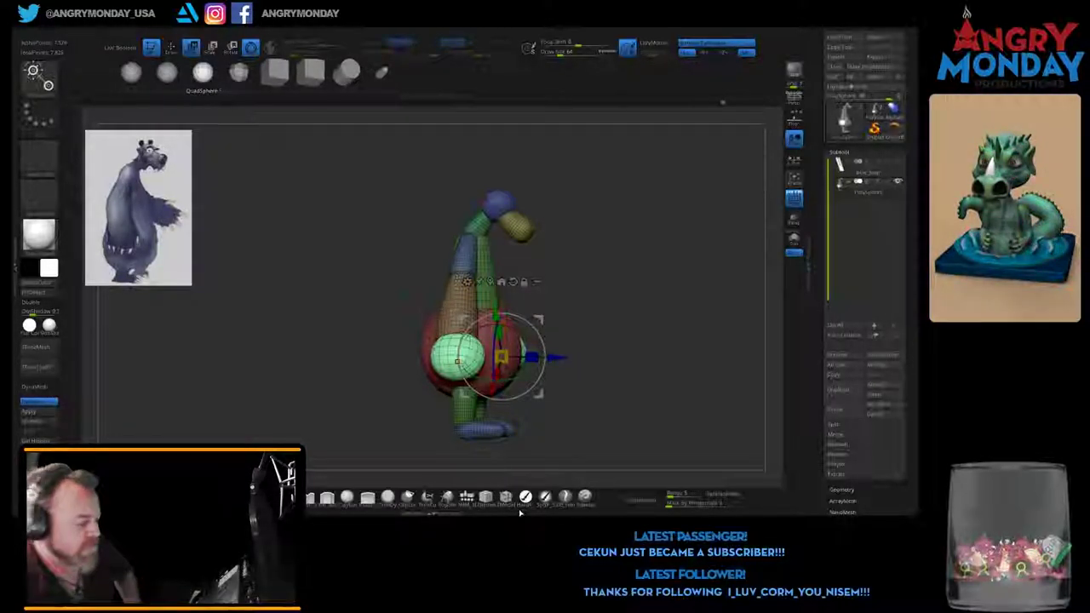
drag(596, 366, 563, 366)
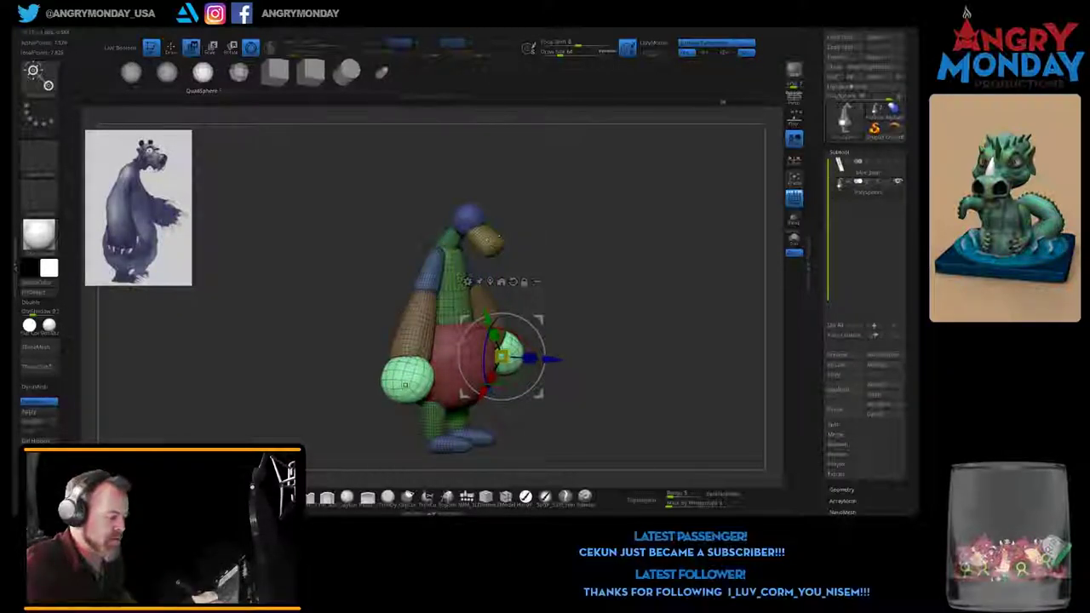
click(478, 226)
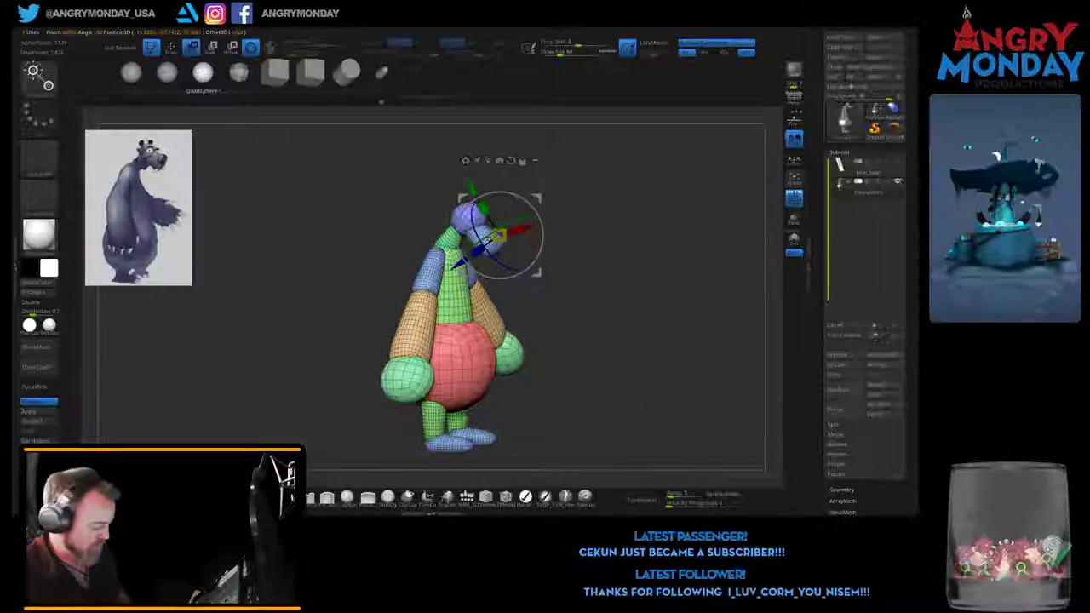
Step: Orbit the bear back to a straight front view and select the Appendage insert mesh in Draw mode
key(q)
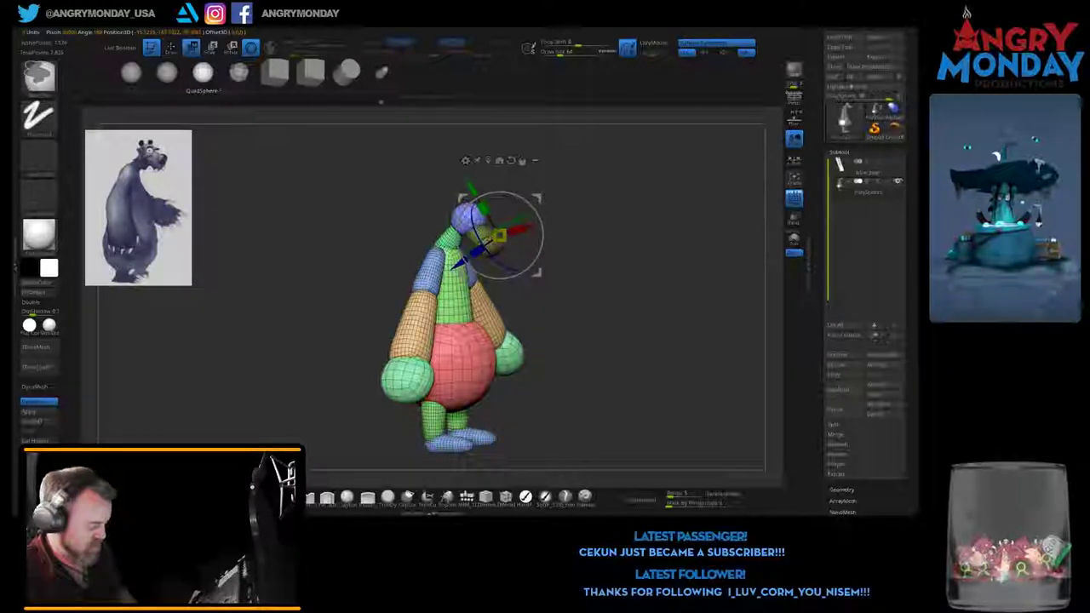
drag(642, 401, 707, 401)
key(w)
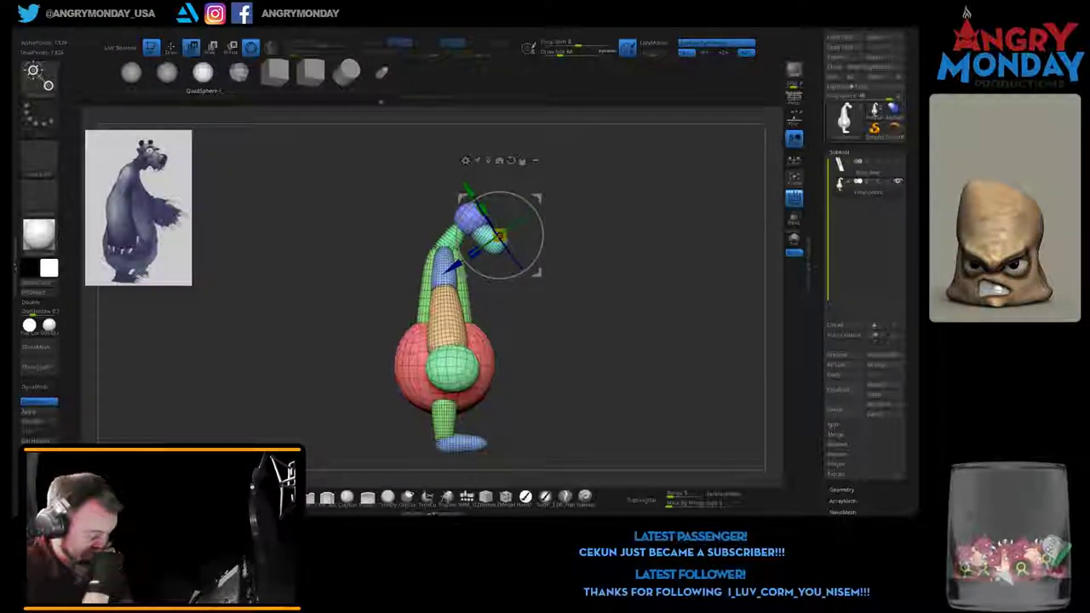
key(ctrl+z)
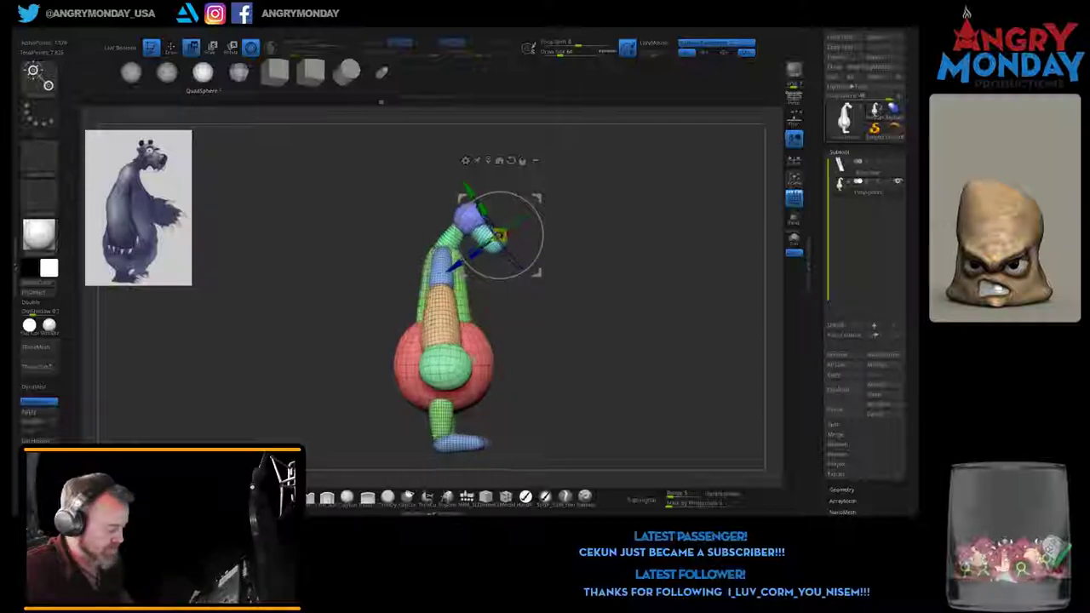
mouse_move(596, 341)
mouse_down()
mouse_move(665, 340)
mouse_move(596, 341)
mouse_up()
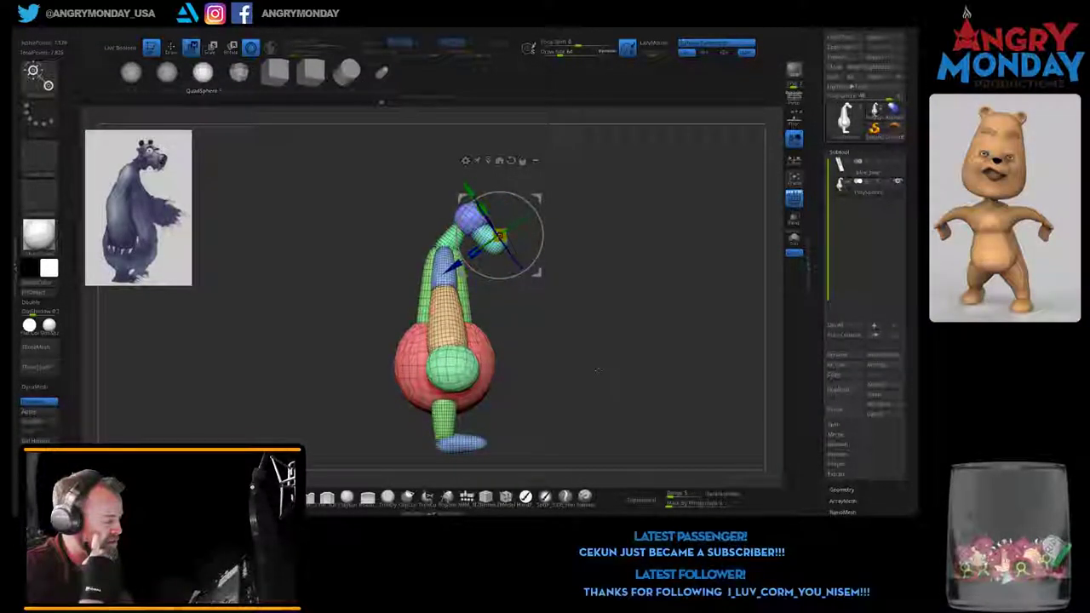
drag(597, 370, 615, 372)
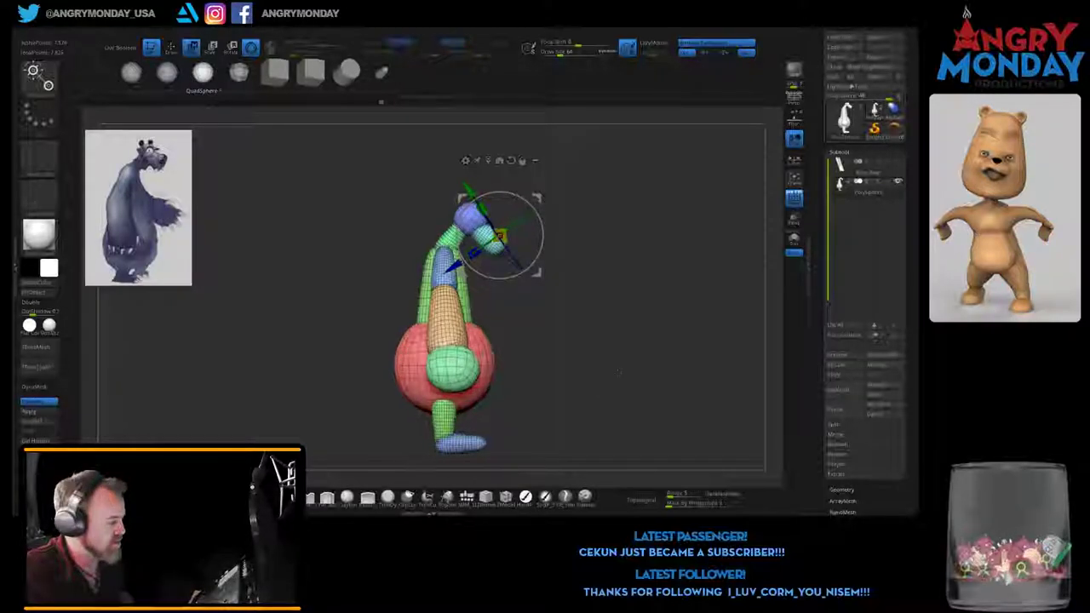
drag(625, 387, 656, 389)
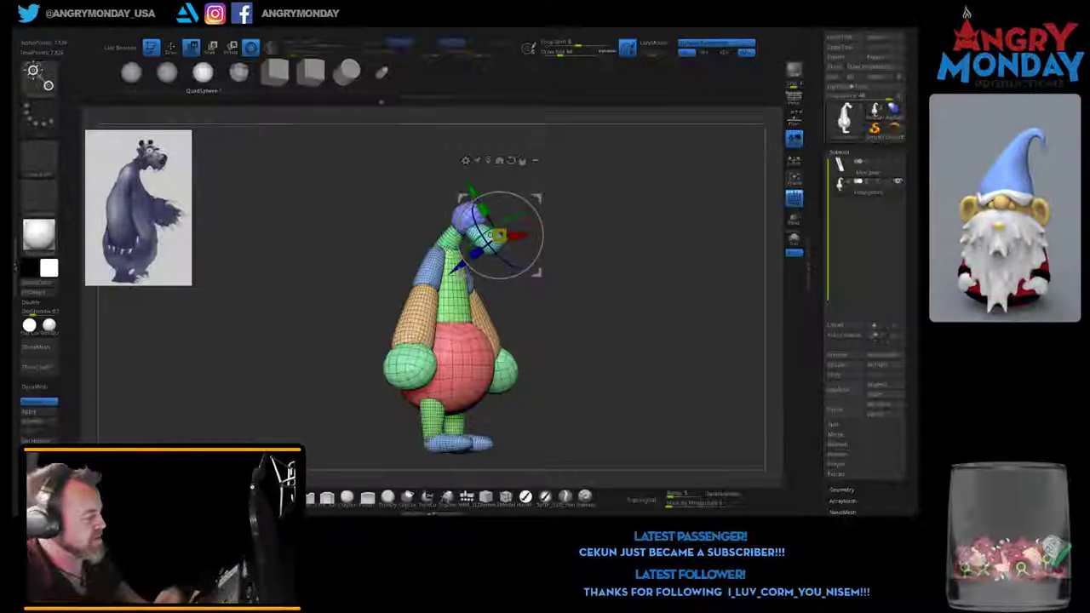
shift+drag(647, 358, 596, 358)
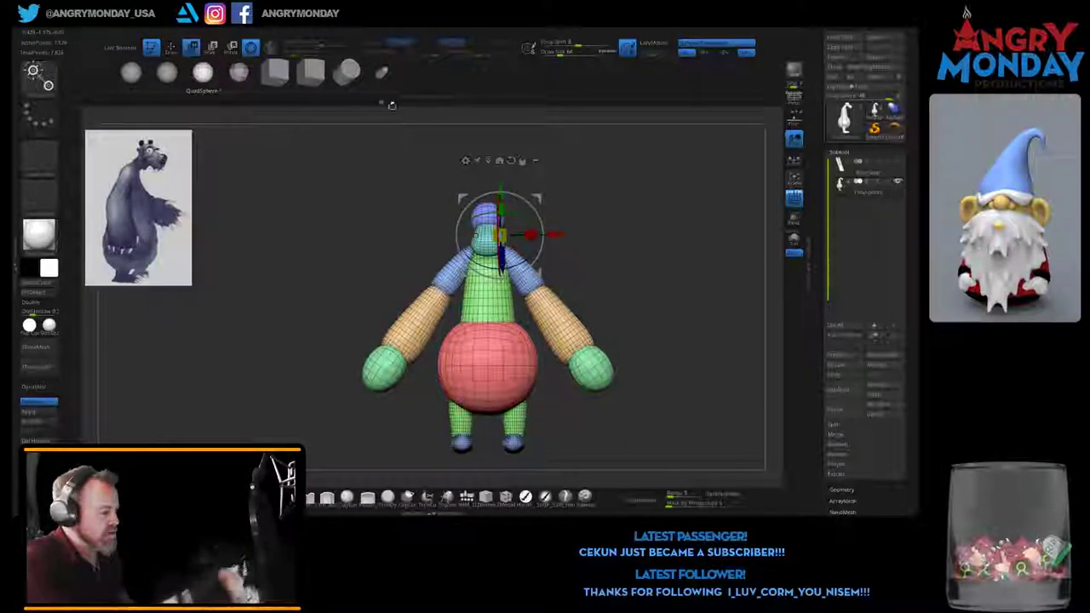
click(381, 73)
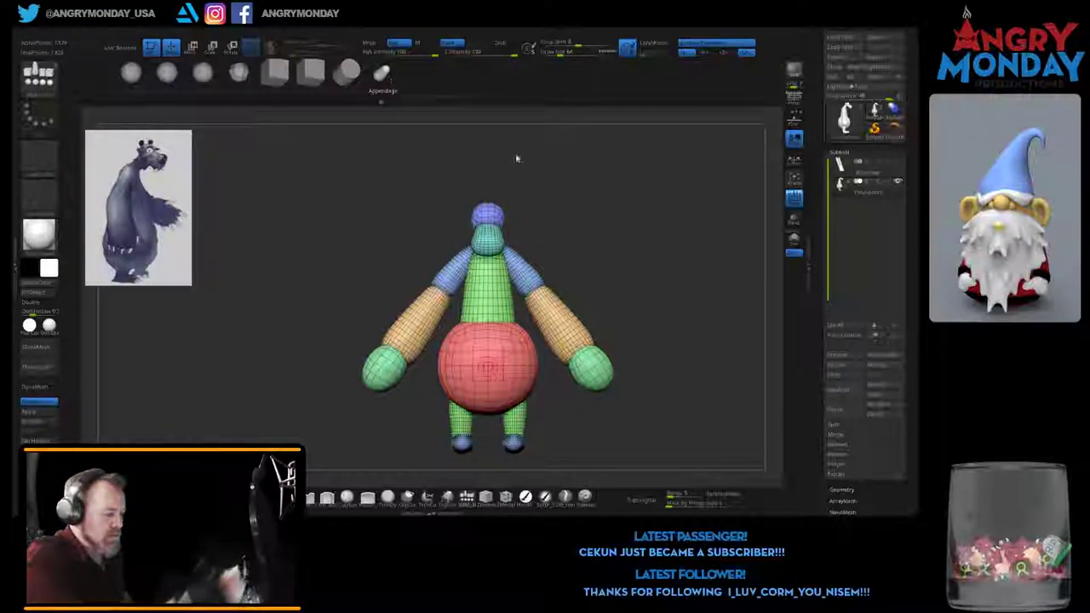
Step: Rotate, nudge and enlarge the pink nose sphere so it caps the tip of the green muzzle
alt+drag(577, 264, 679, 254)
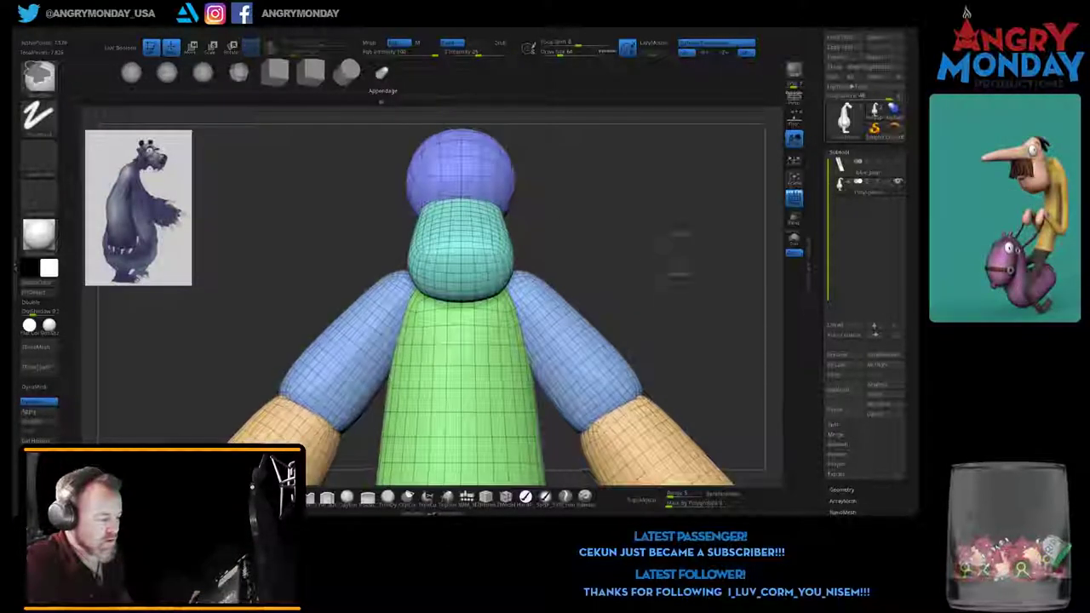
drag(580, 247, 577, 284)
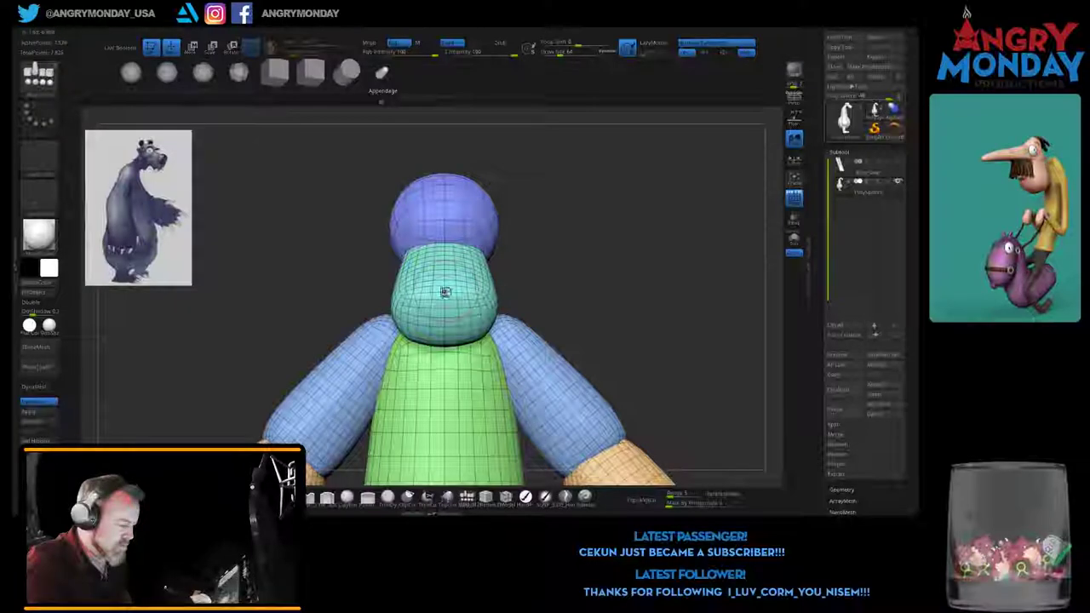
key(ctrl+d)
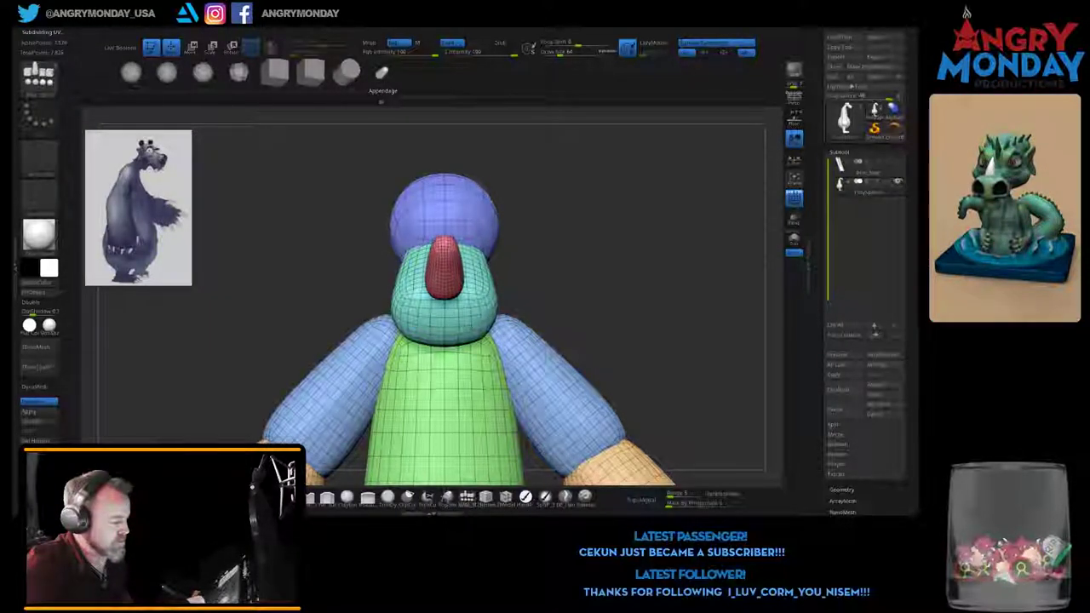
drag(536, 298, 465, 232)
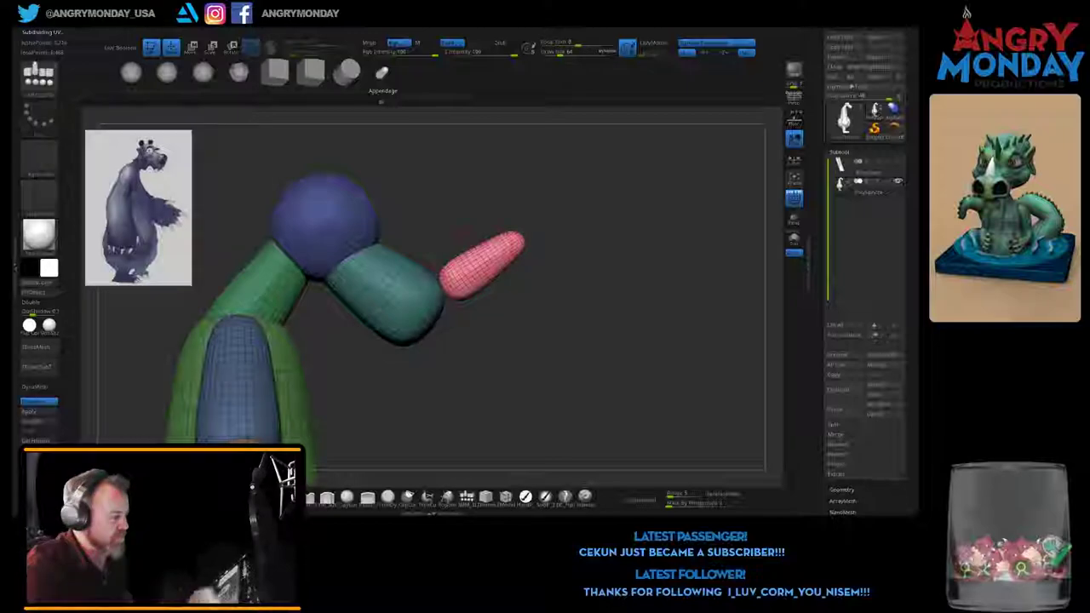
key(w)
drag(444, 368, 441, 365)
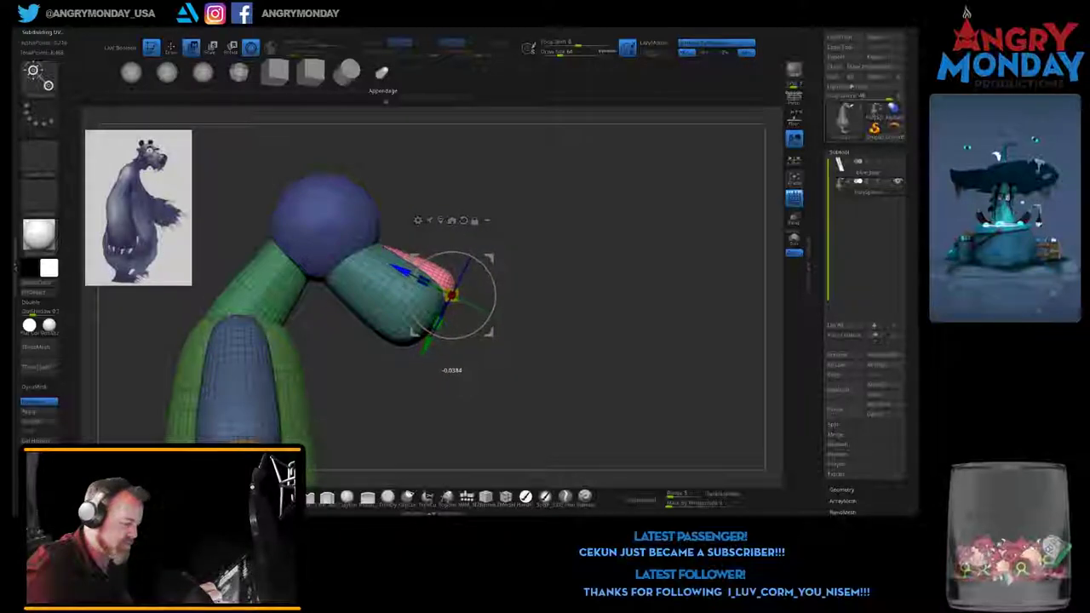
shift+drag(445, 368, 537, 313)
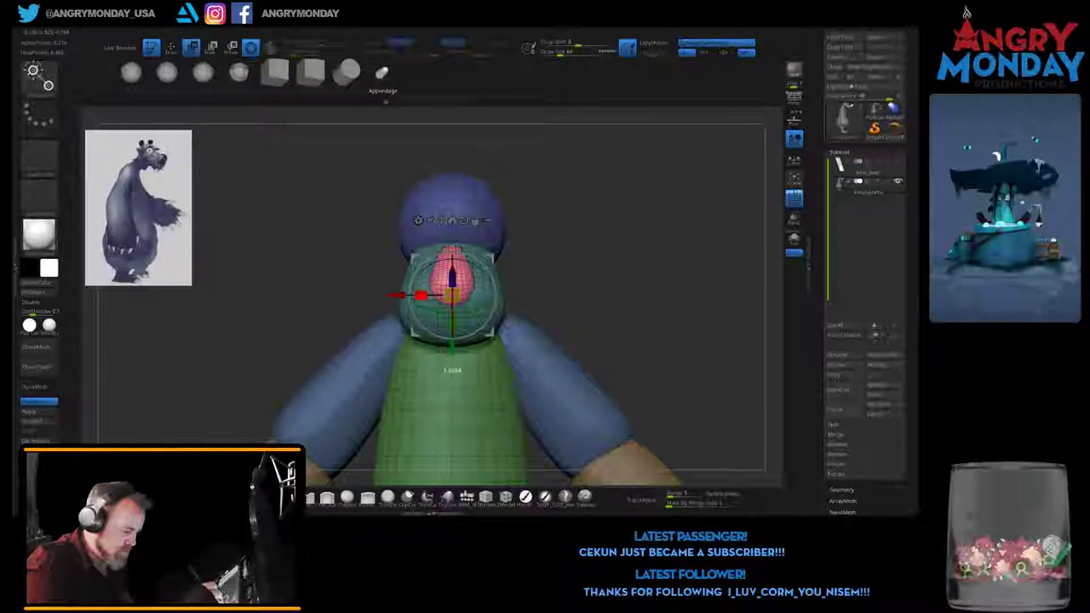
drag(681, 282, 586, 270)
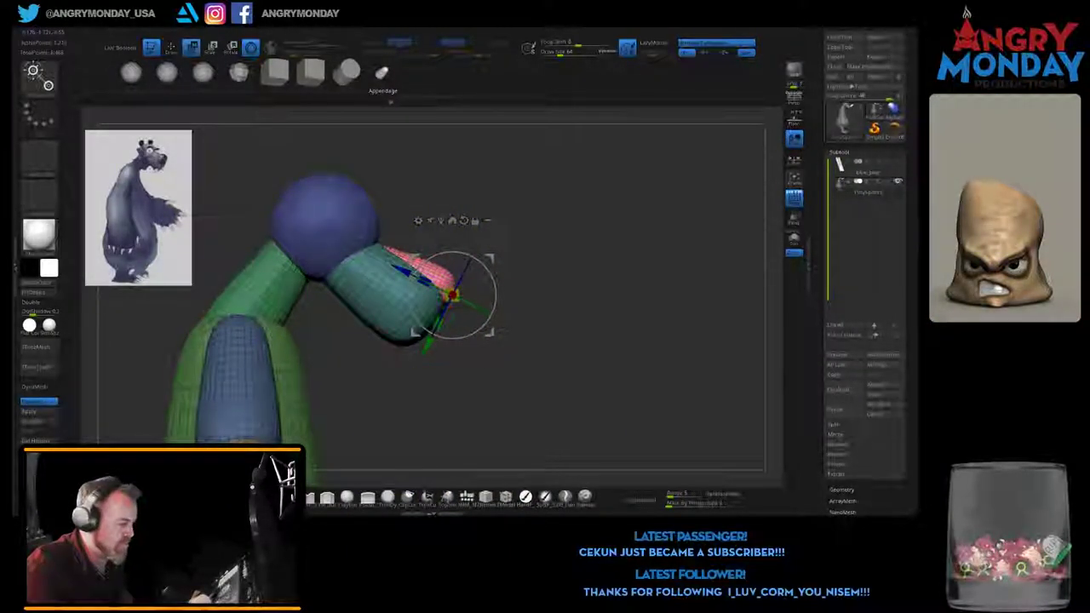
drag(460, 358, 455, 365)
shift+drag(597, 358, 665, 357)
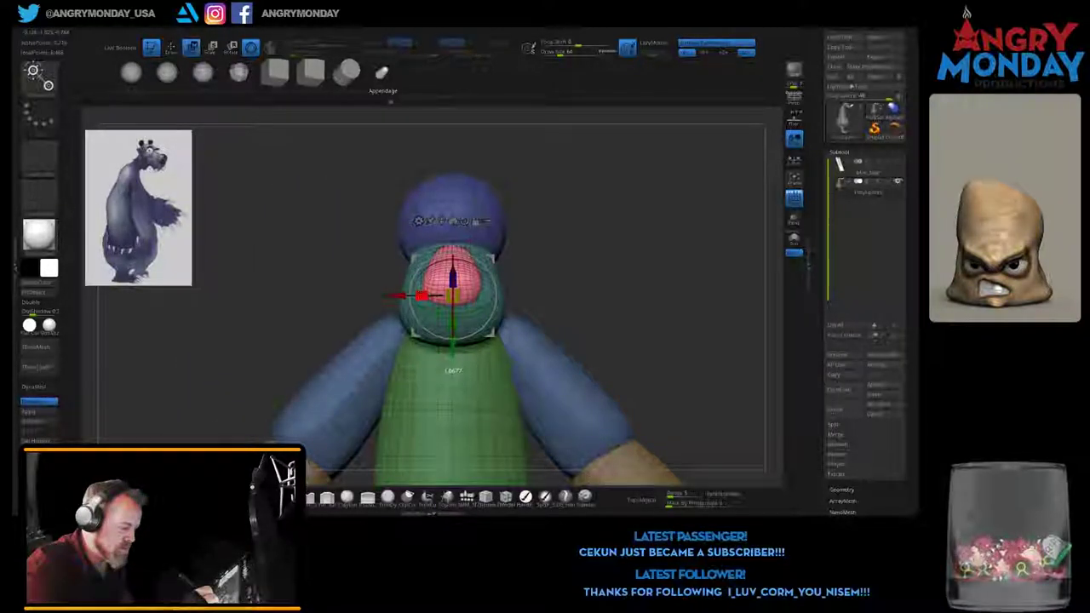
mouse_move(648, 358)
shift+mouse_down()
mouse_move(648, 374)
mouse_move(634, 345)
shift+mouse_up()
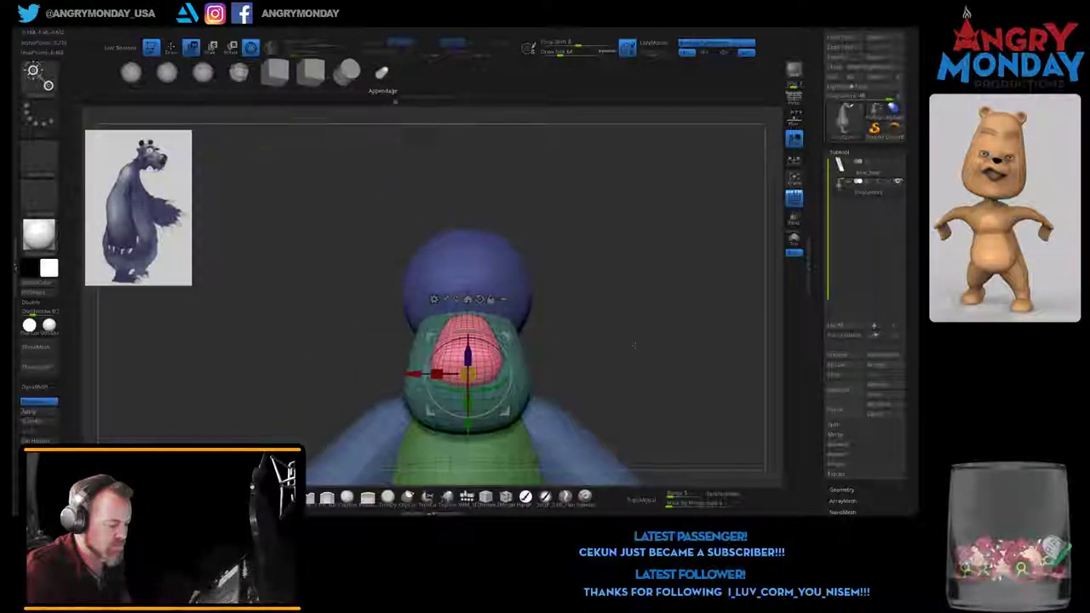
click(203, 71)
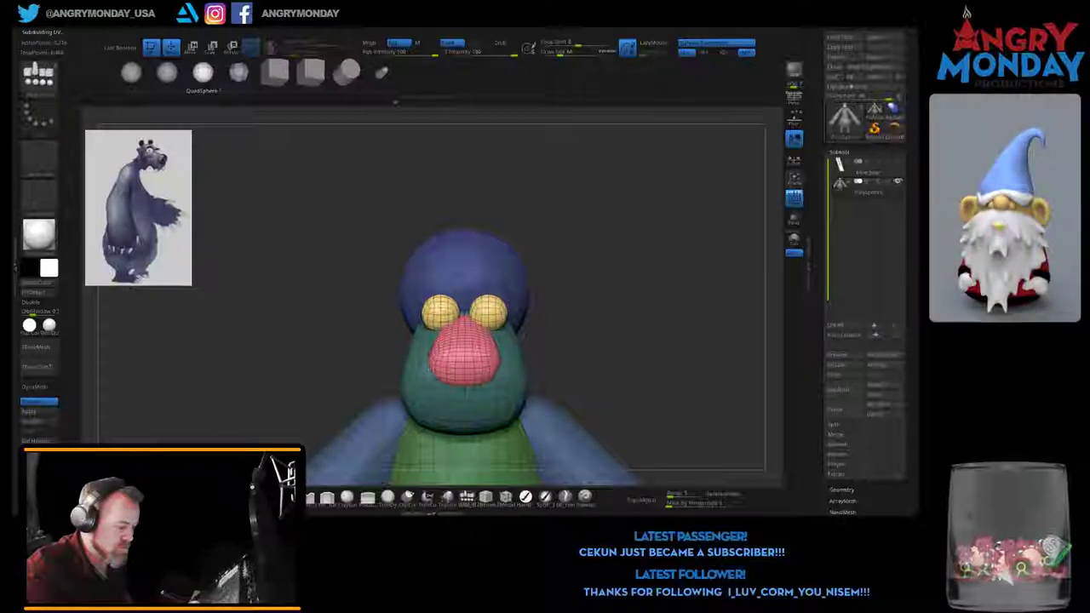
Step: Move the mirrored yellow eye spheres up onto the head above the nose
drag(596, 280, 477, 286)
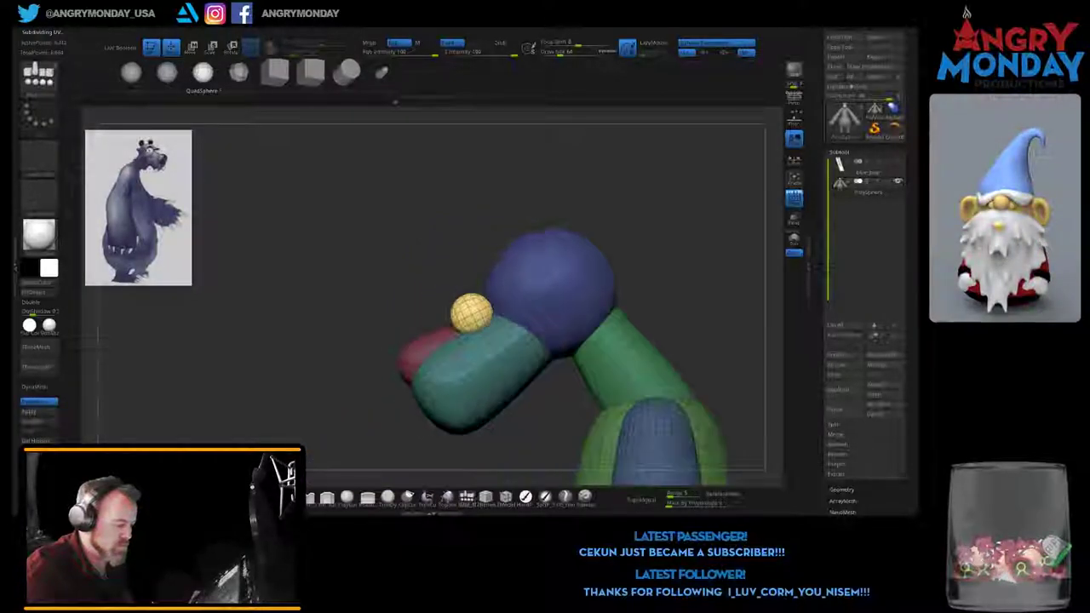
key(w)
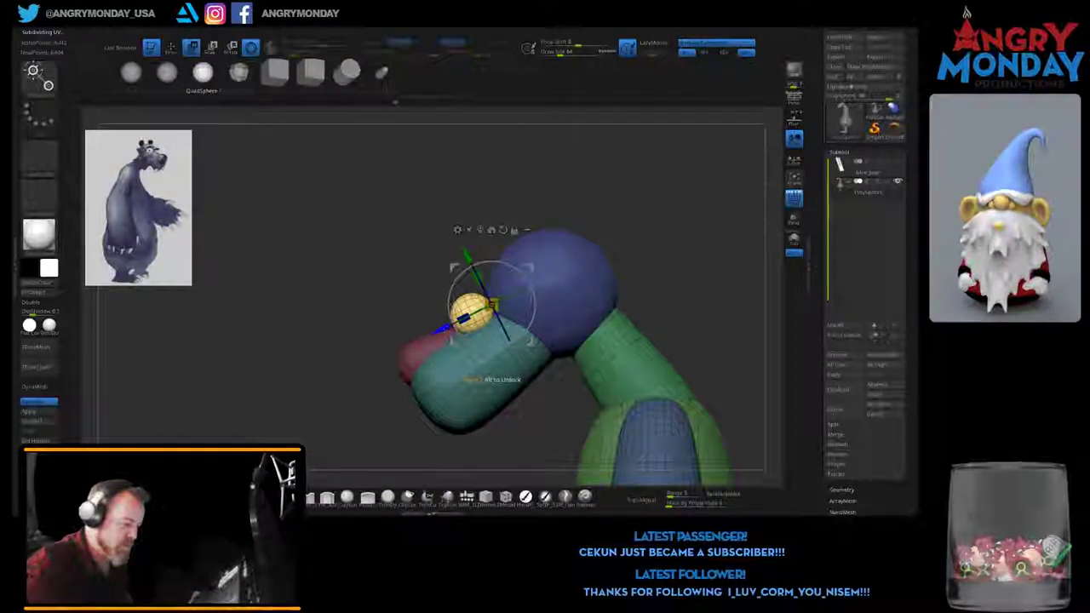
drag(490, 376, 524, 359)
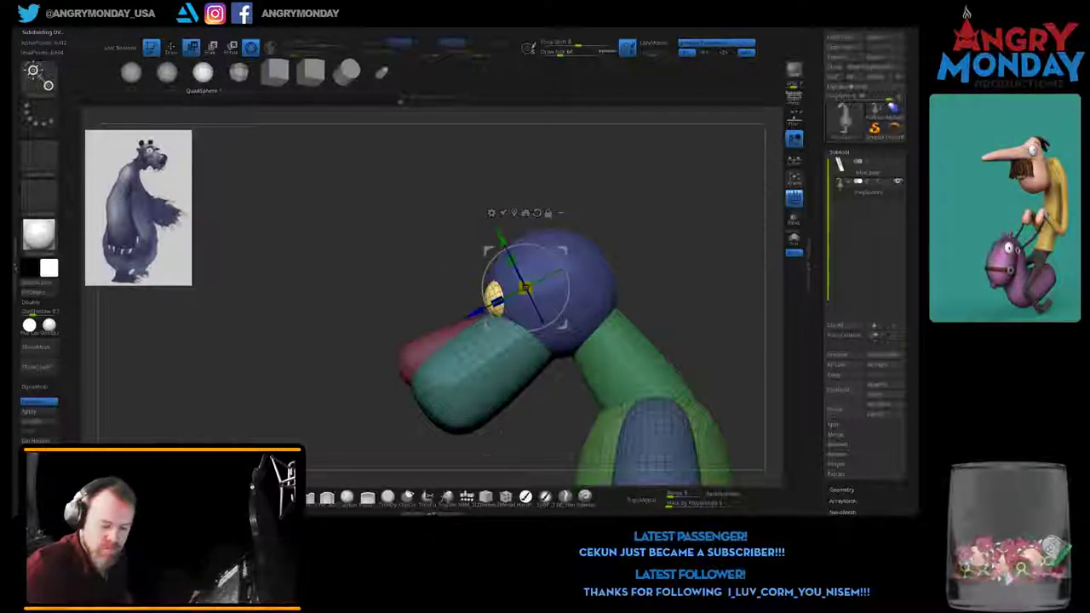
shift+drag(665, 213, 597, 213)
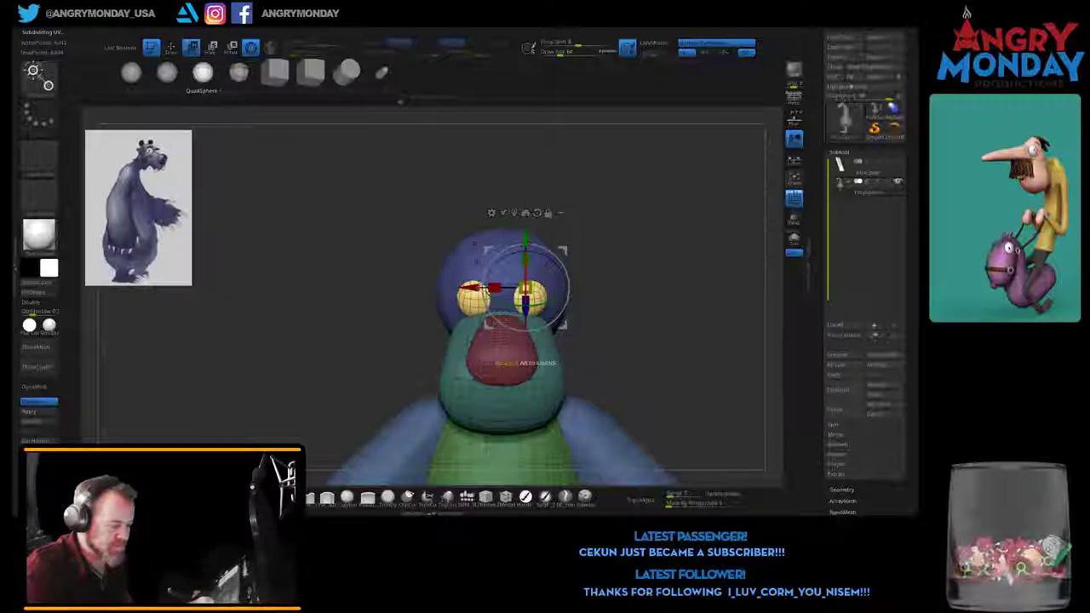
mouse_move(524, 363)
mouse_down()
mouse_move(478, 358)
mouse_move(571, 358)
mouse_up()
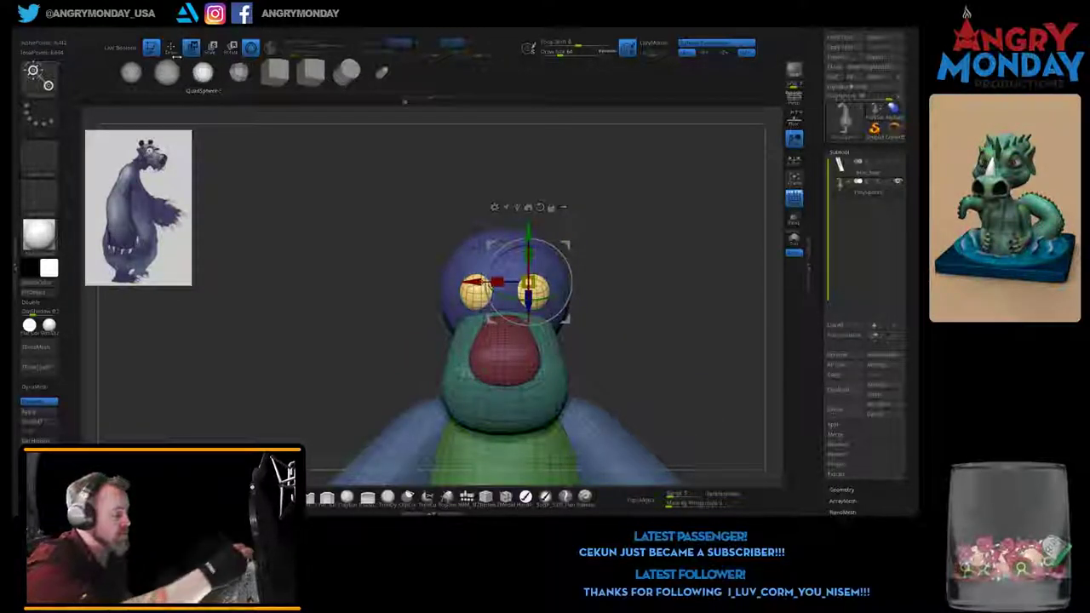
Step: Insert a symmetric pair of spheres on top of the head for the ears
key(q)
drag(622, 275, 571, 277)
drag(579, 317, 630, 317)
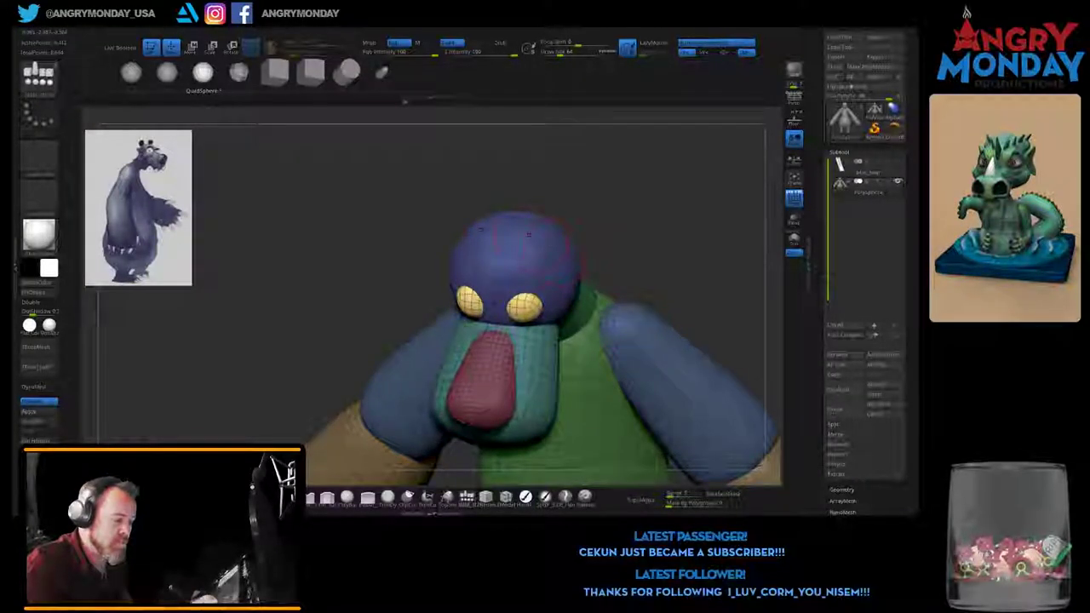
drag(479, 228, 479, 225)
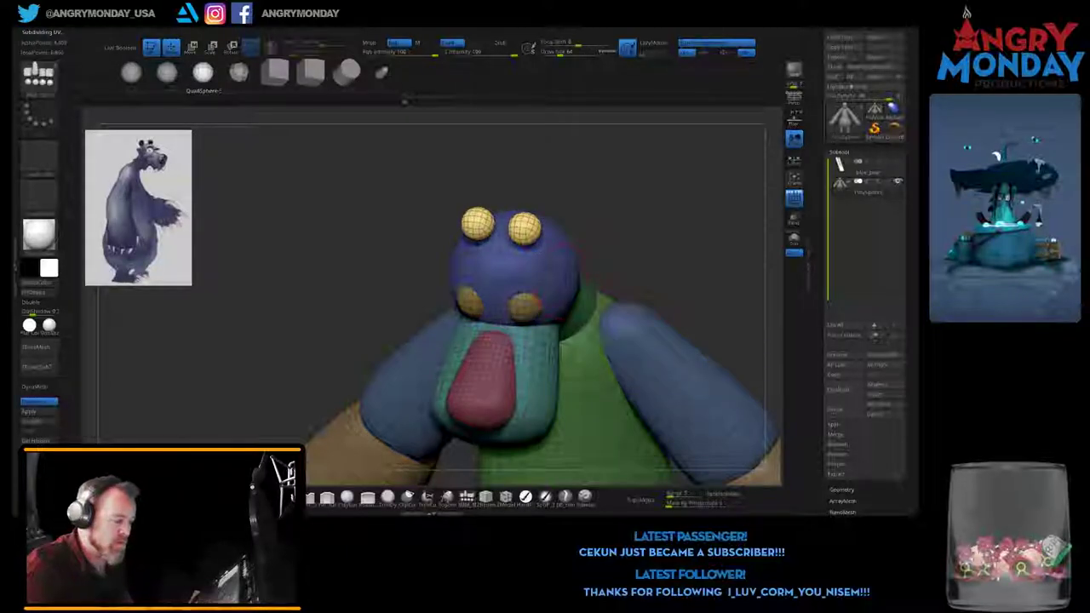
key(shift+f)
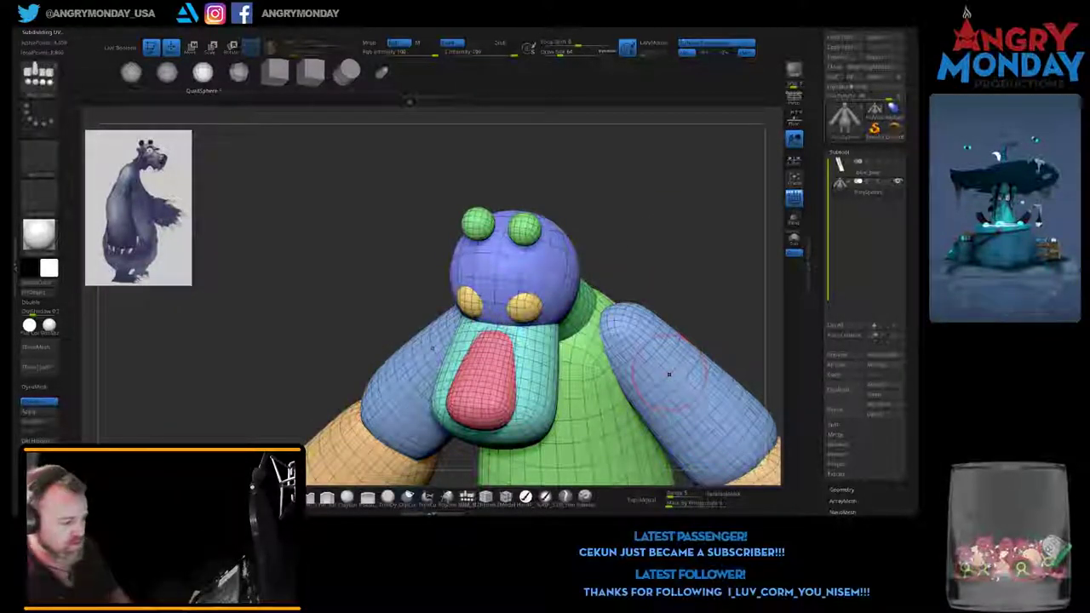
Step: Isolate the new ear sphere, shrink it to a small size and seat it on the head
right_drag(669, 374, 545, 362)
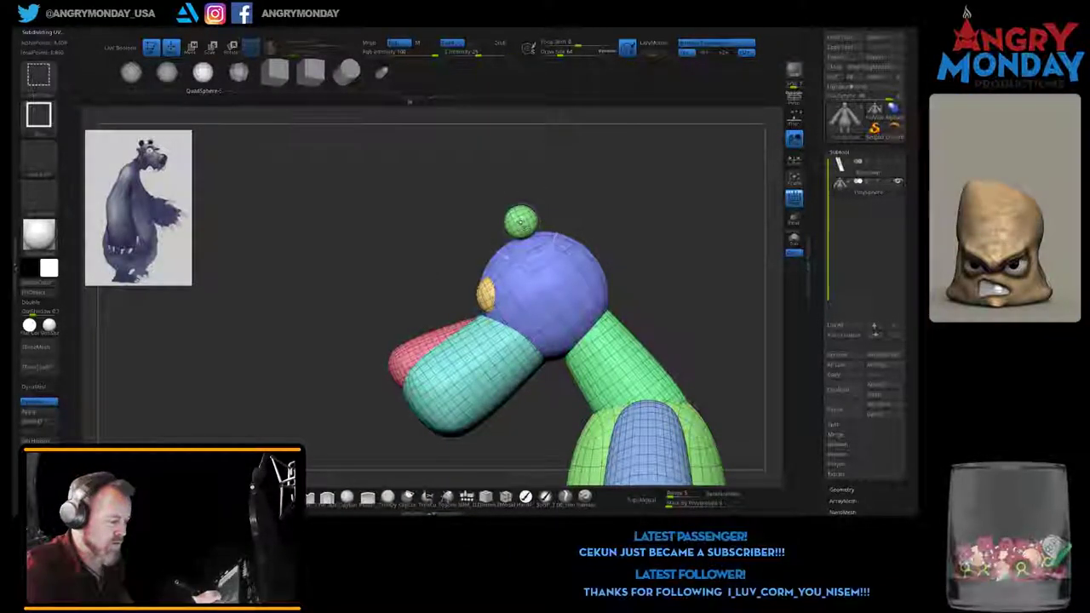
ctrl+shift+click(521, 222)
ctrl+shift+drag(468, 182, 623, 287)
ctrl+shift+click(685, 362)
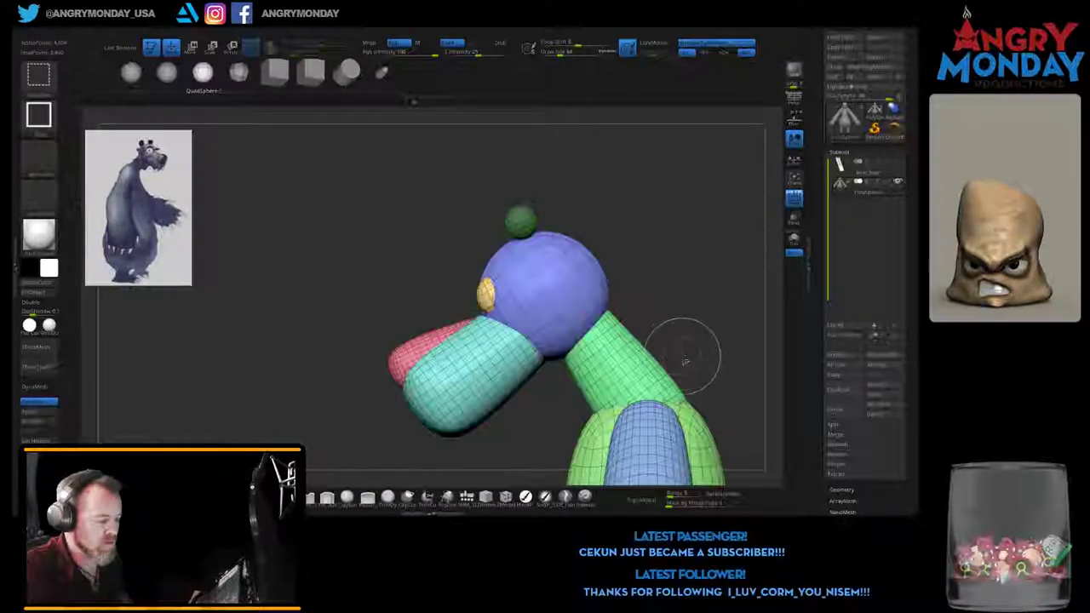
key(w)
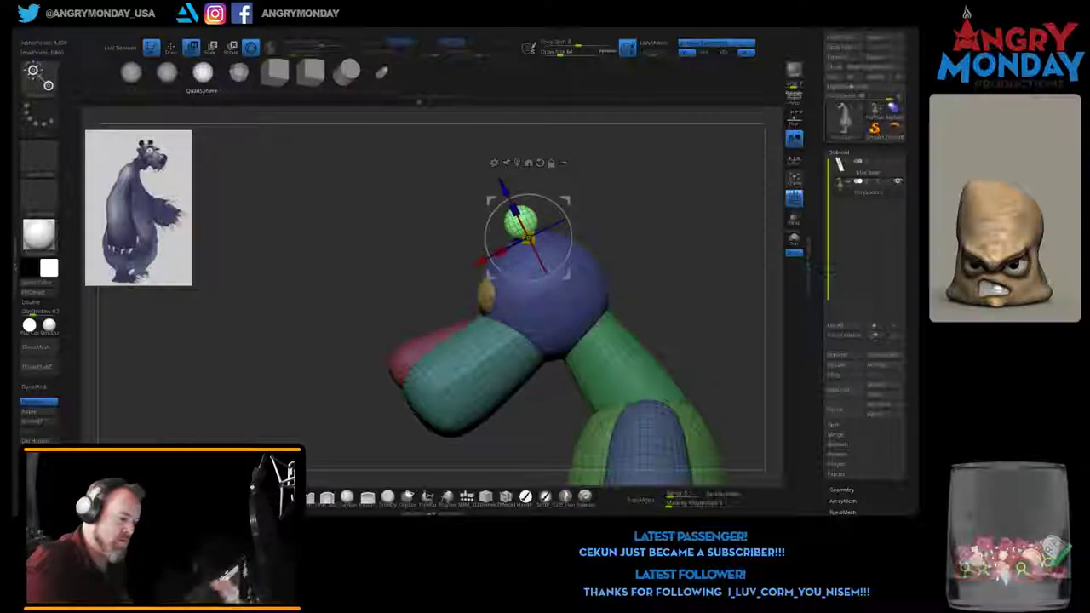
drag(527, 240, 528, 307)
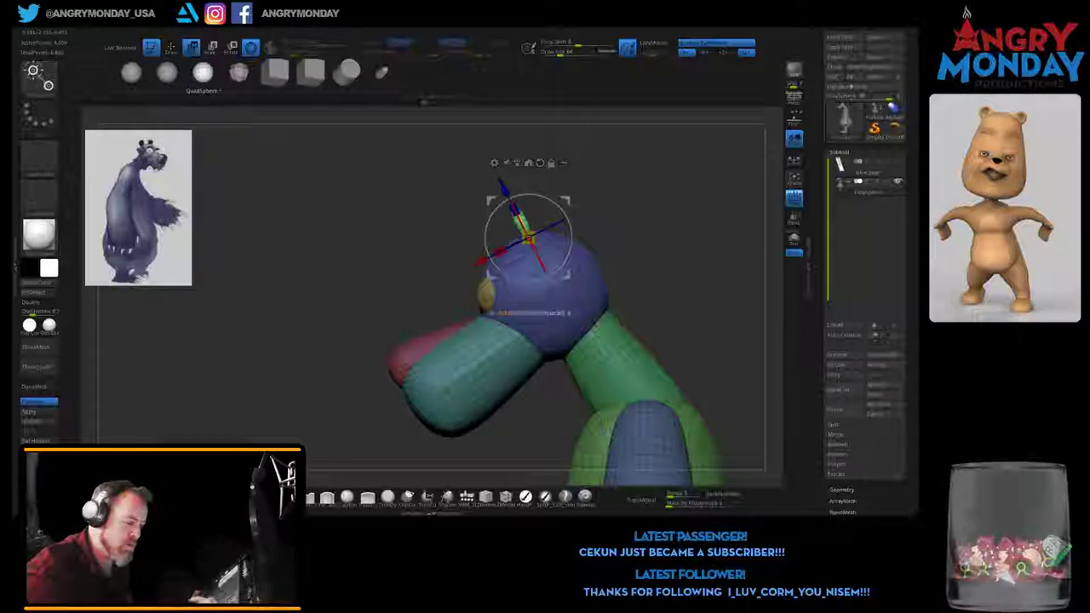
drag(528, 241, 532, 249)
Step: Spread the two small green ears further apart and check them from several angles
shift+drag(681, 213, 647, 213)
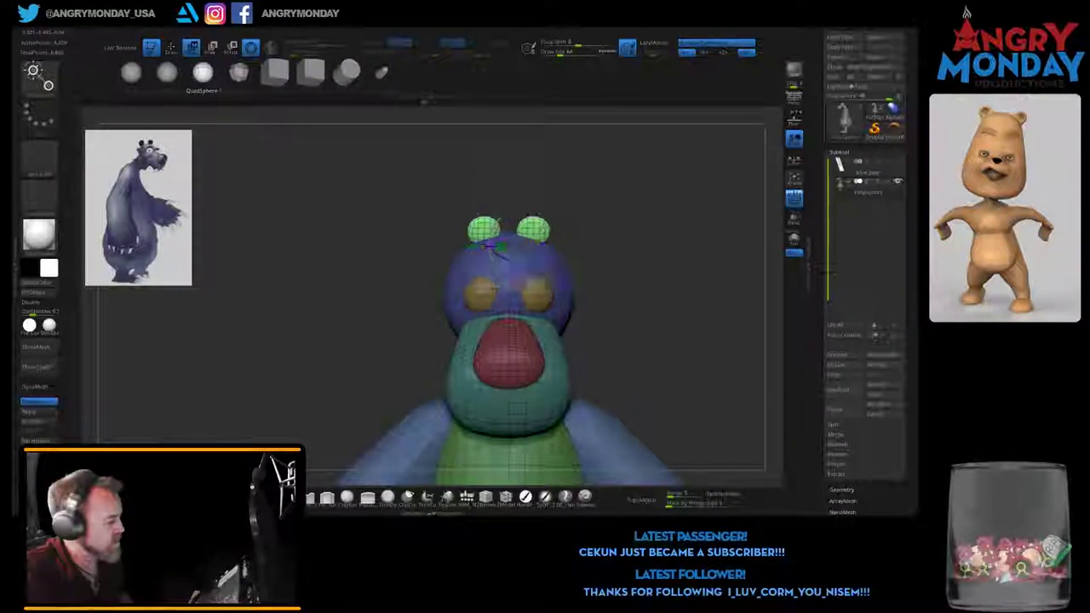
drag(665, 255, 648, 272)
drag(511, 255, 532, 247)
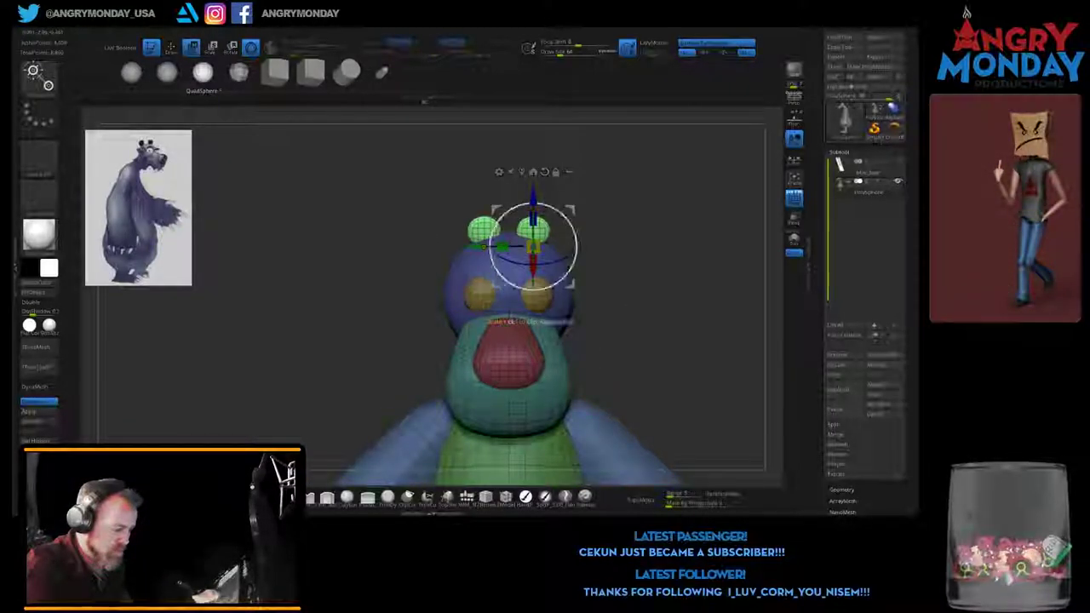
alt+click(483, 229)
alt+click(533, 232)
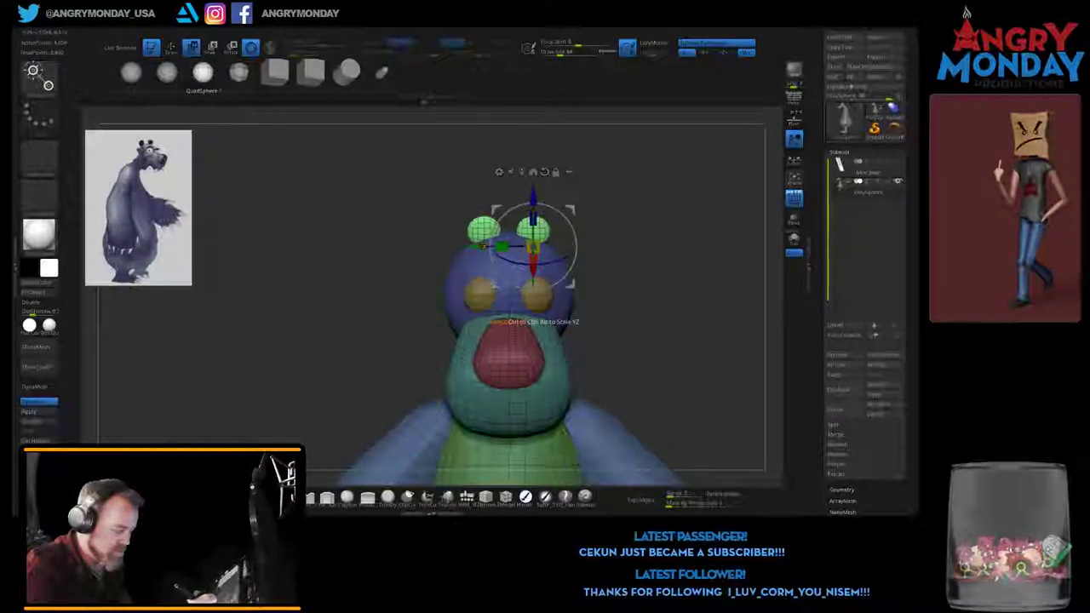
ctrl+right_drag(483, 246, 370, 210)
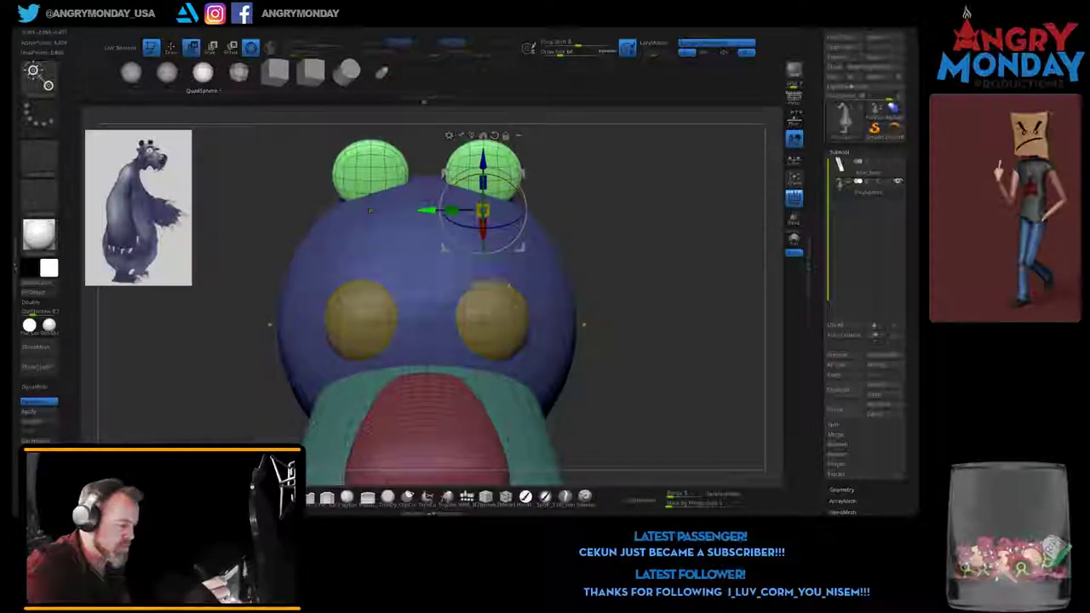
mouse_move(370, 211)
mouse_down()
mouse_move(315, 211)
mouse_move(413, 281)
mouse_up()
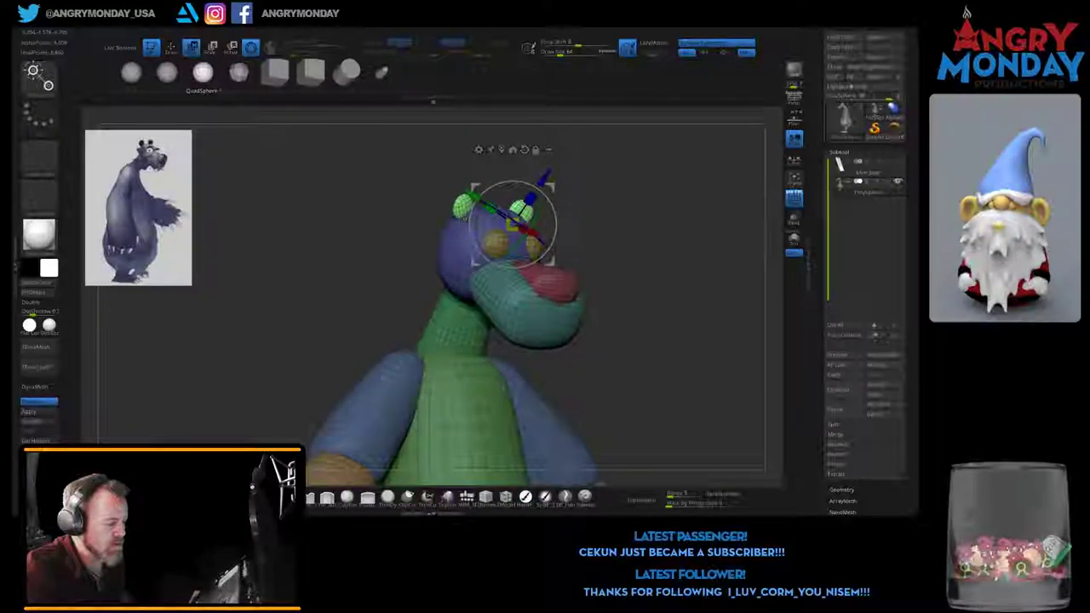
mouse_move(511, 226)
mouse_down()
mouse_move(452, 224)
mouse_move(512, 219)
mouse_up()
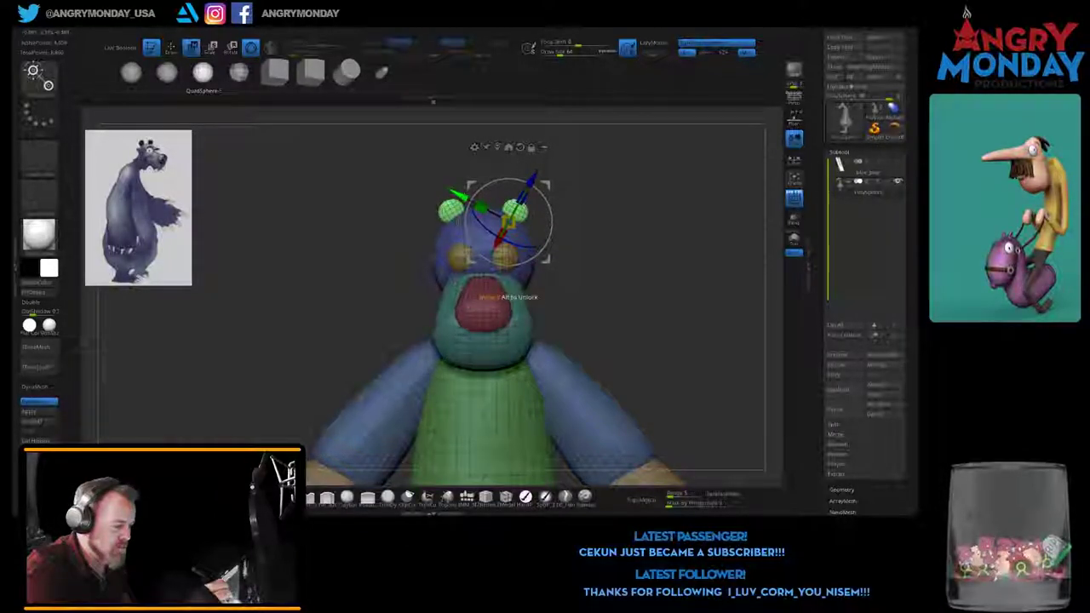
mouse_move(647, 358)
mouse_down()
mouse_move(562, 239)
mouse_move(648, 256)
mouse_move(647, 307)
mouse_up()
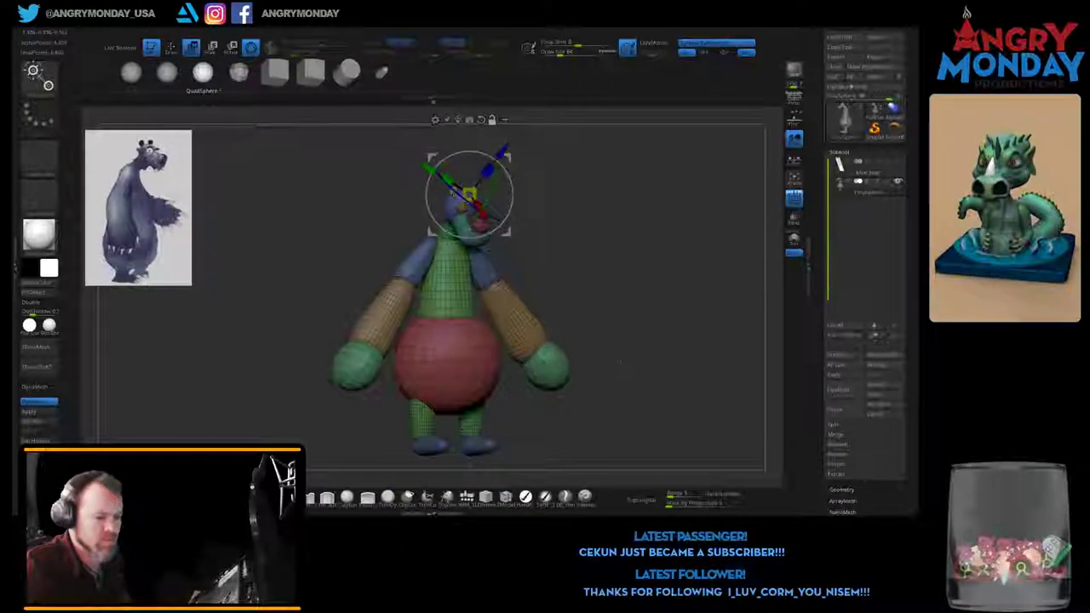
Step: Save the bear over blue_bear.ZTL in Desktop\Concepts\Bear, confirming the replace
click(881, 40)
click(432, 315)
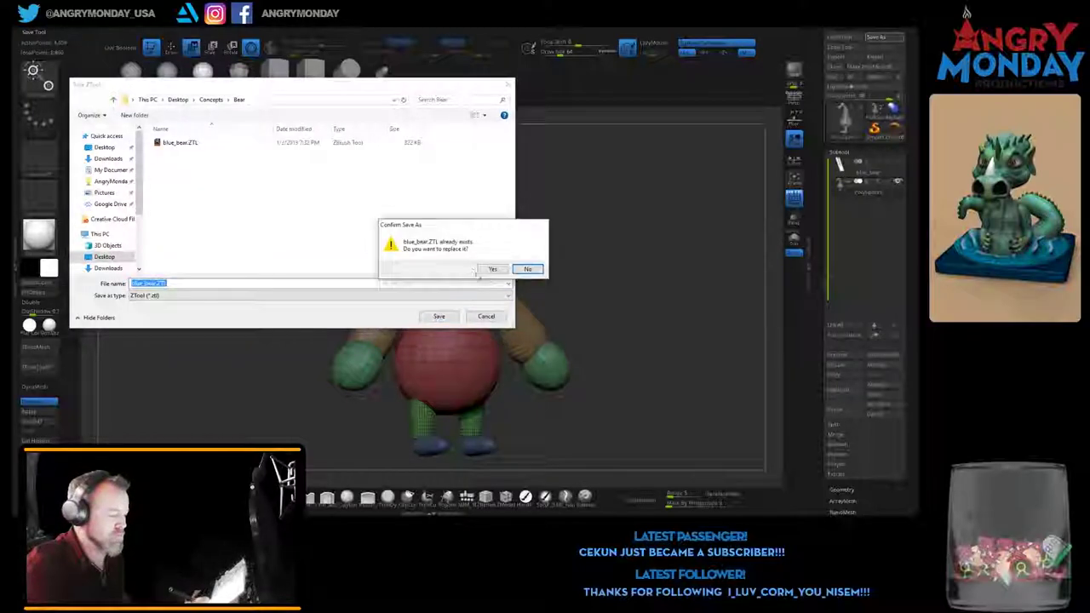
click(496, 268)
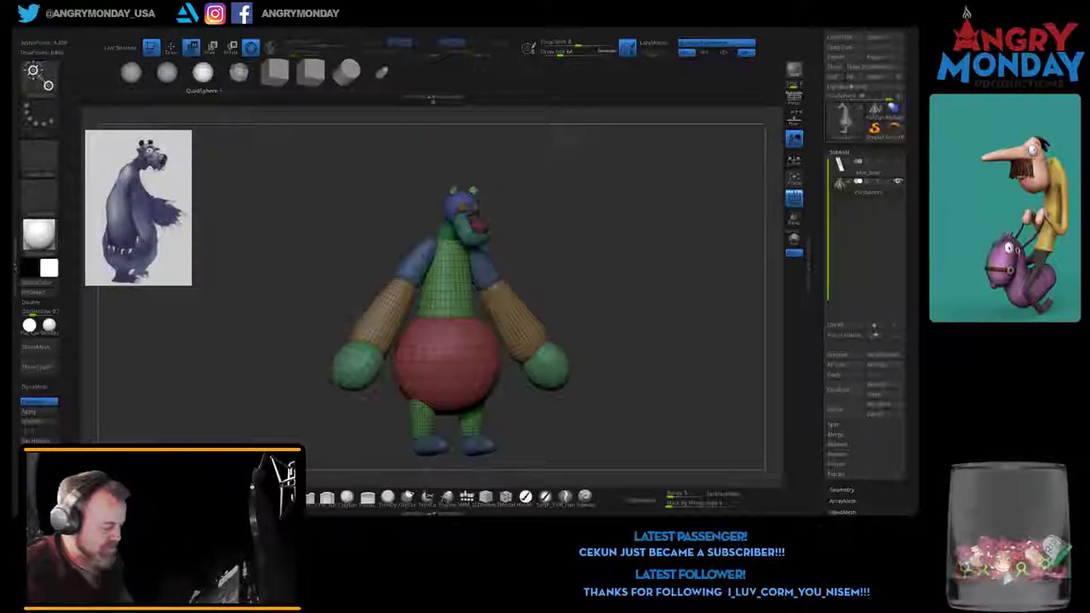
shift+drag(596, 375, 621, 383)
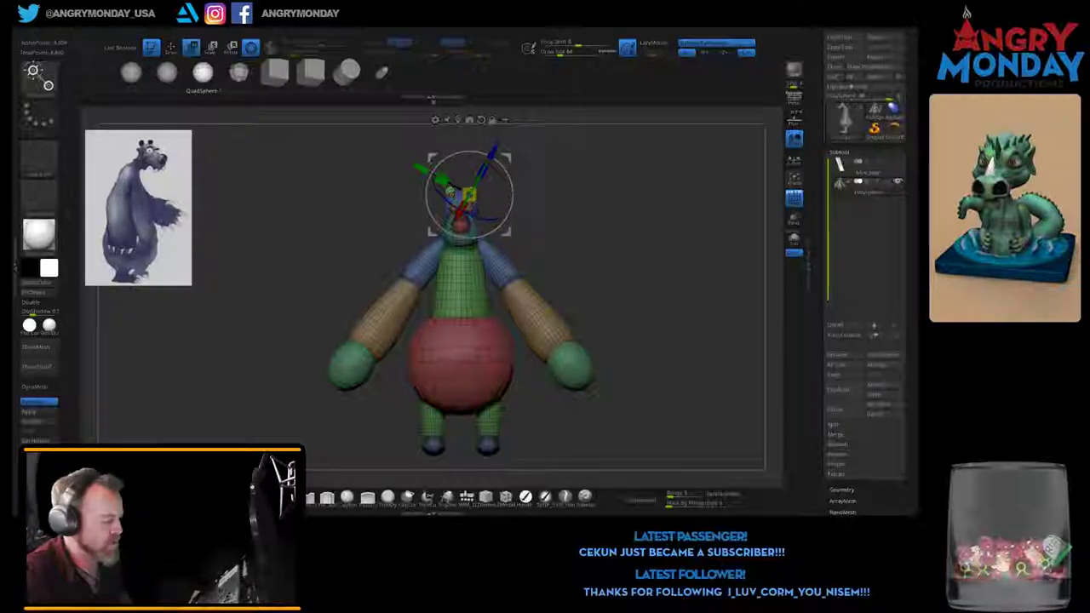
drag(647, 324, 596, 328)
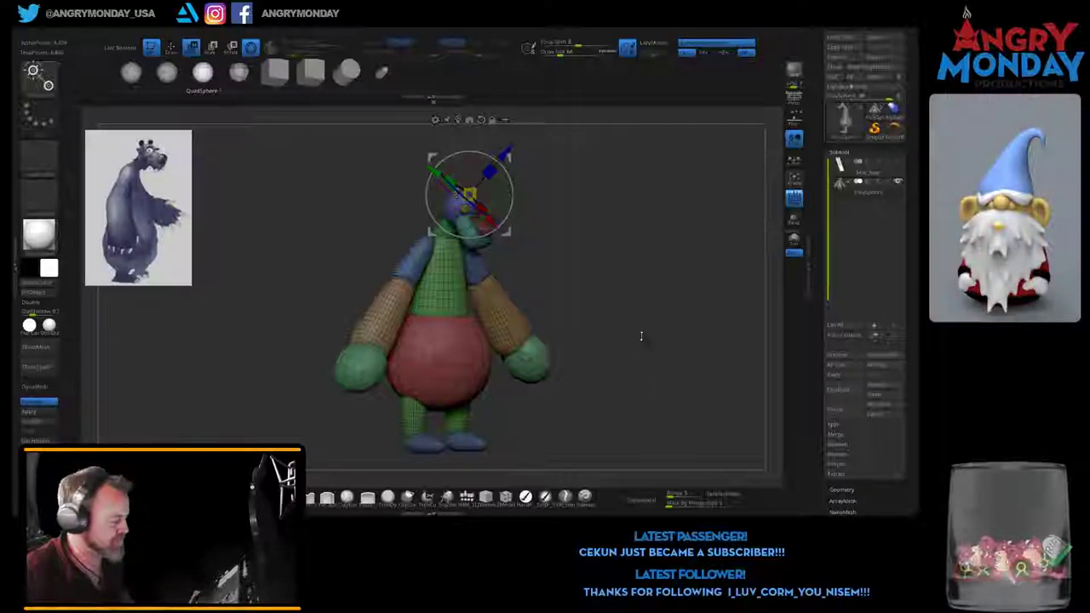
key(ctrl+z)
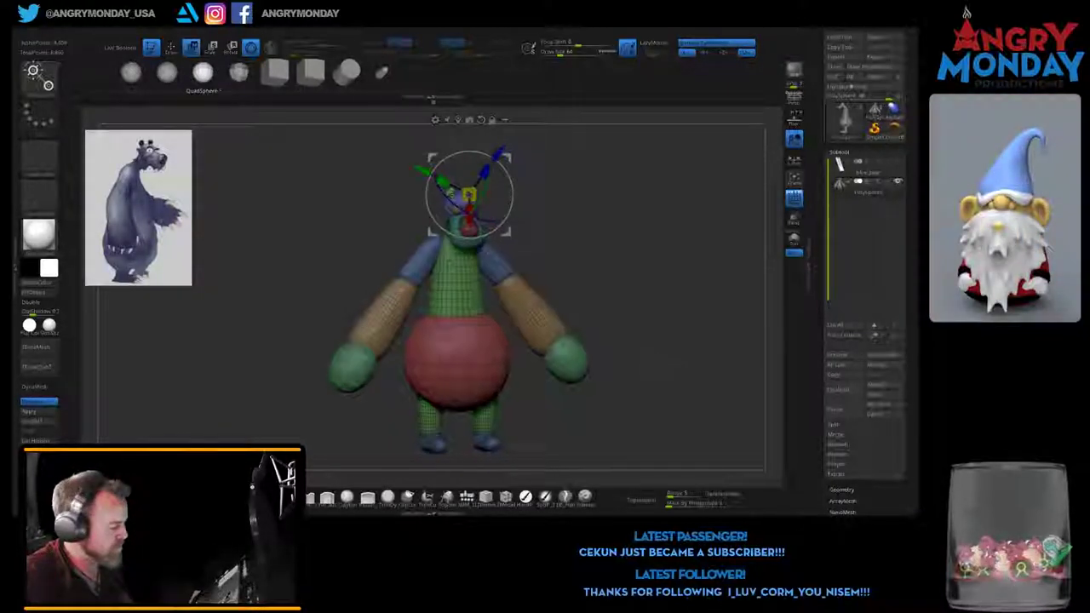
key(ctrl+z)
key(ctrl+z)
key(ctrl+z)
key(ctrl+z)
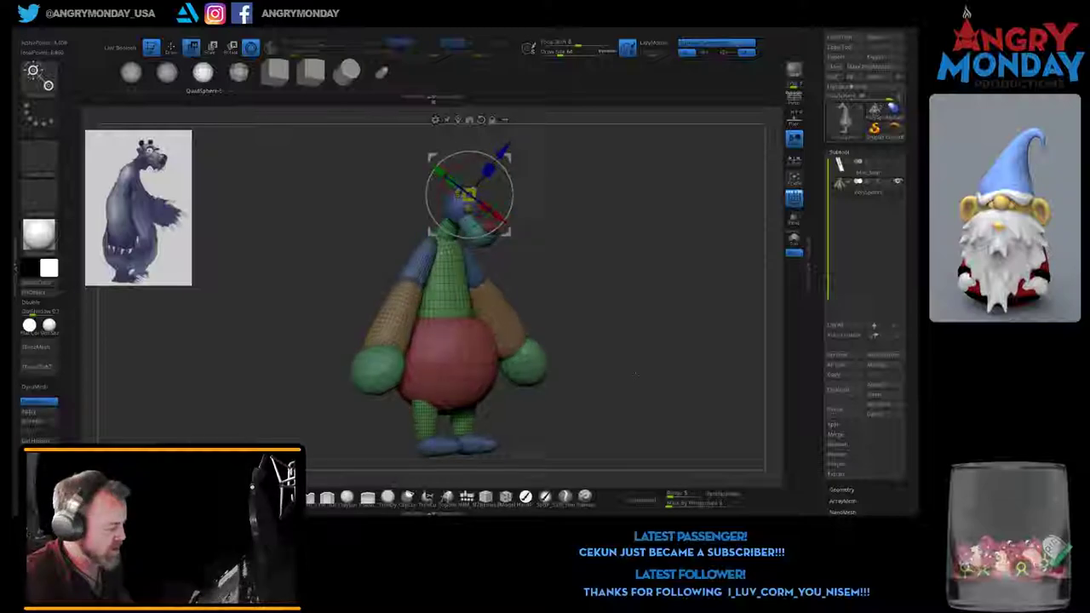
key(ctrl+z)
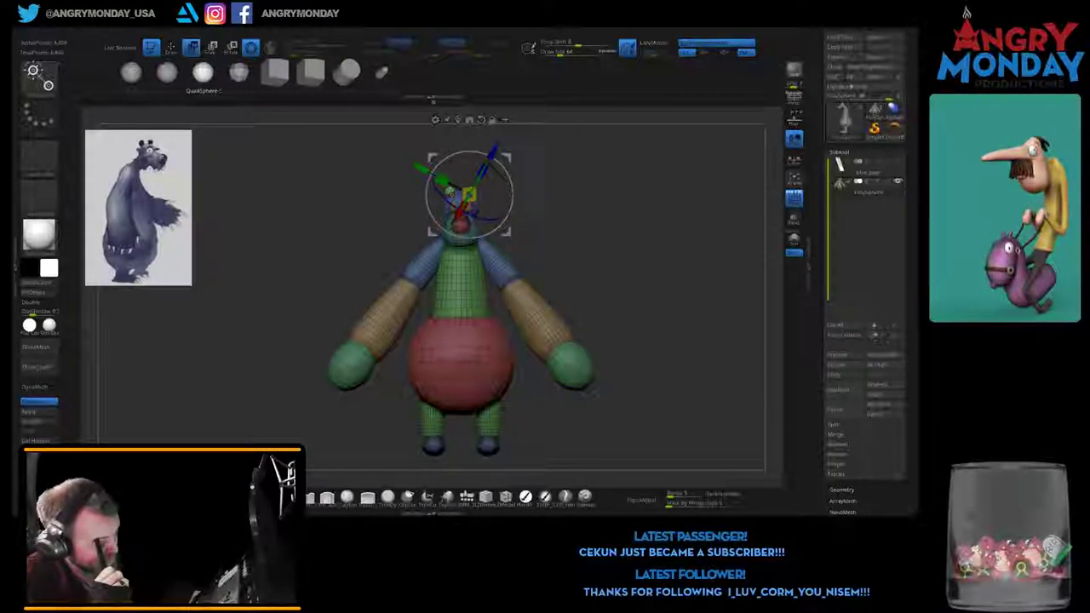
Step: Rotate the upper arm piece to a new angle and nudge it slightly down and right
drag(647, 340, 562, 340)
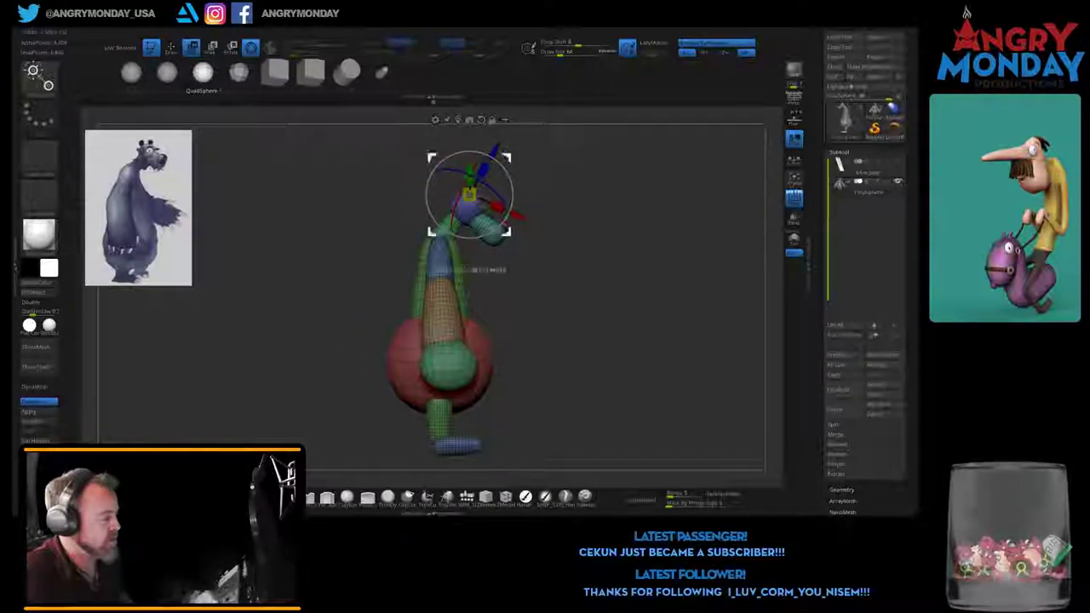
key(q)
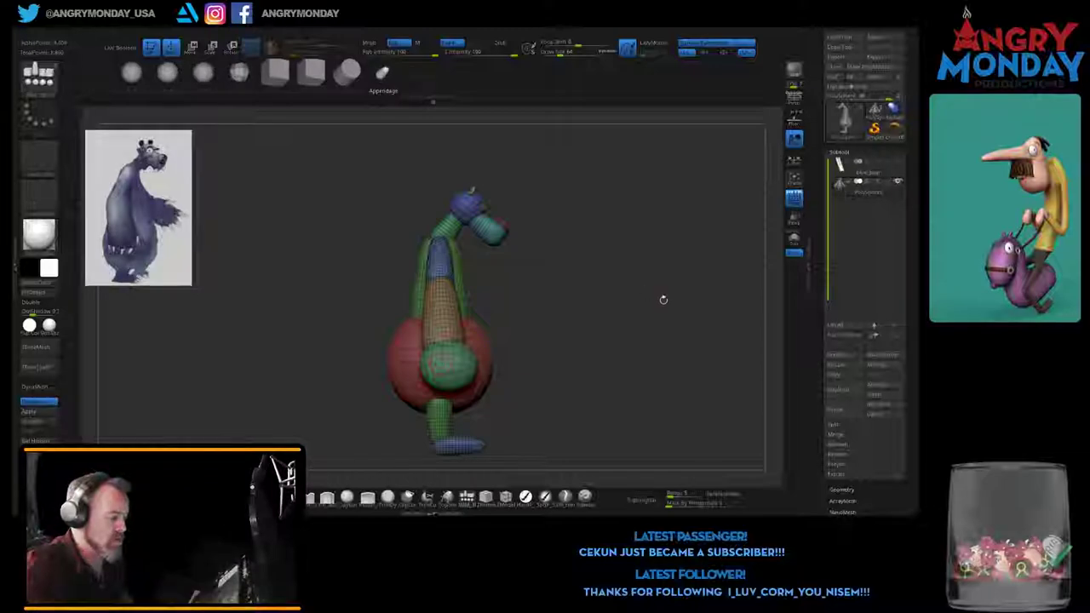
mouse_move(661, 297)
mouse_down()
mouse_move(651, 221)
mouse_move(654, 260)
mouse_up()
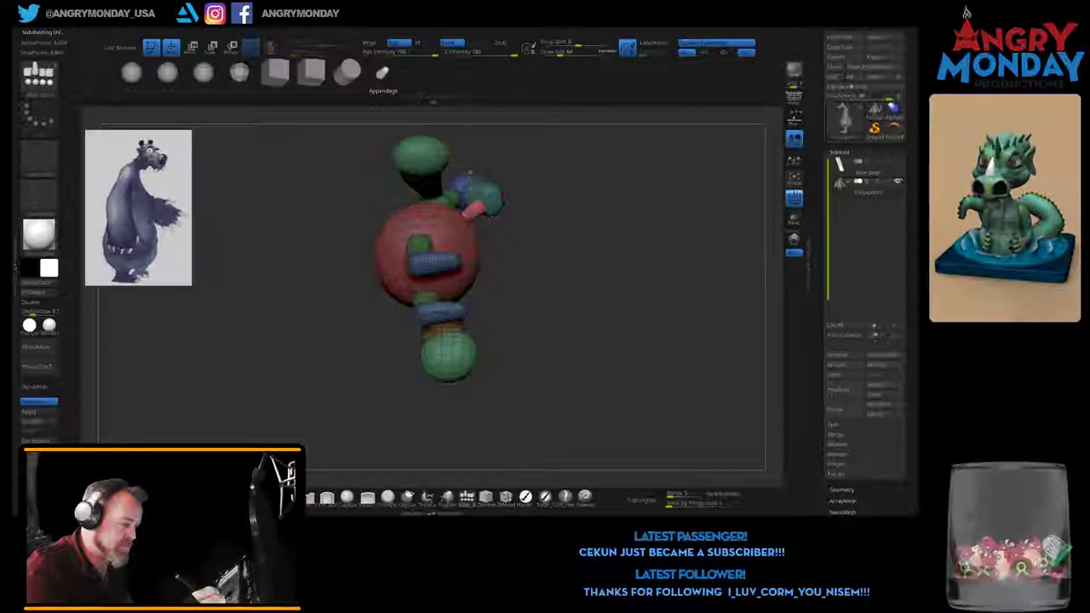
mouse_move(614, 243)
mouse_down()
mouse_move(528, 247)
mouse_move(503, 229)
mouse_up()
click(247, 50)
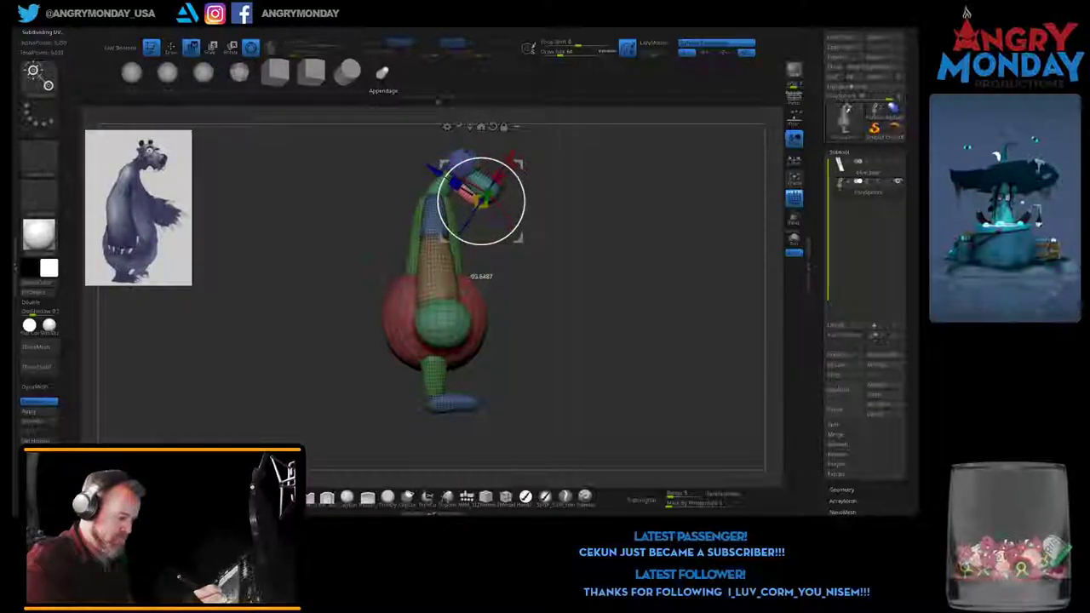
mouse_move(504, 230)
mouse_down()
mouse_move(489, 242)
mouse_move(522, 242)
mouse_up()
scroll(484, 204, up, 2)
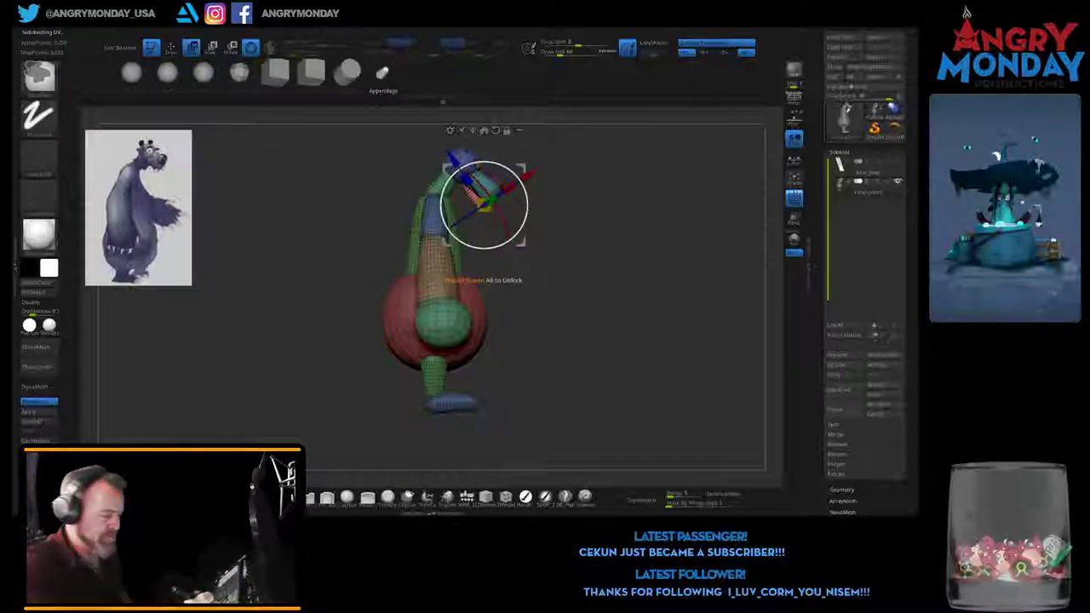
scroll(484, 205, up, 2)
scroll(484, 204, up, 3)
scroll(483, 205, up, 3)
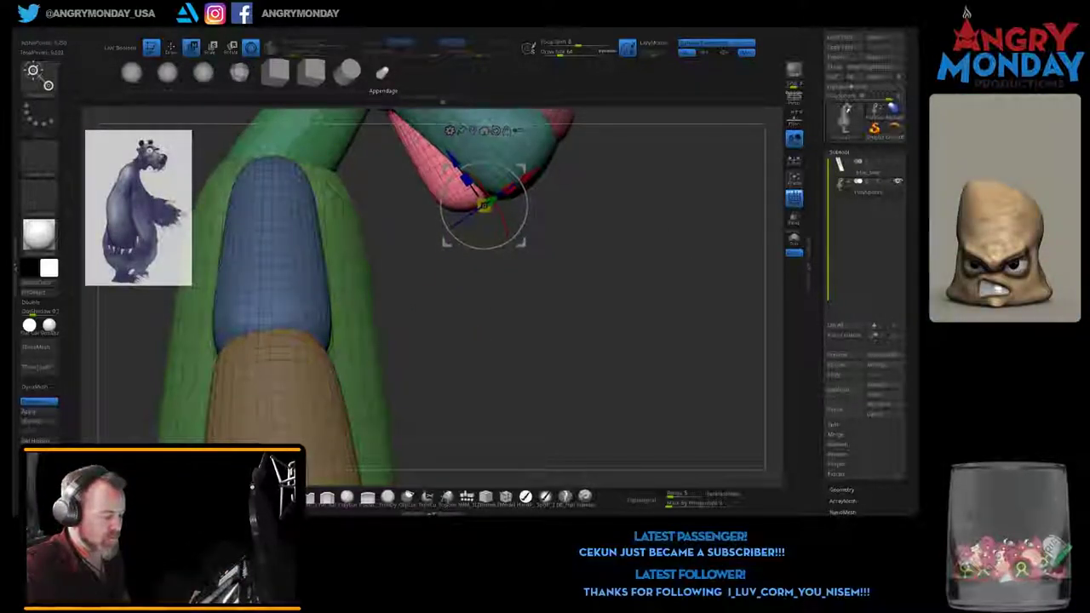
scroll(484, 205, down, 4)
drag(496, 332, 508, 330)
Step: Zoom to the muzzle and try a pink jaw piece, stretching and angling it downward
drag(648, 357, 580, 358)
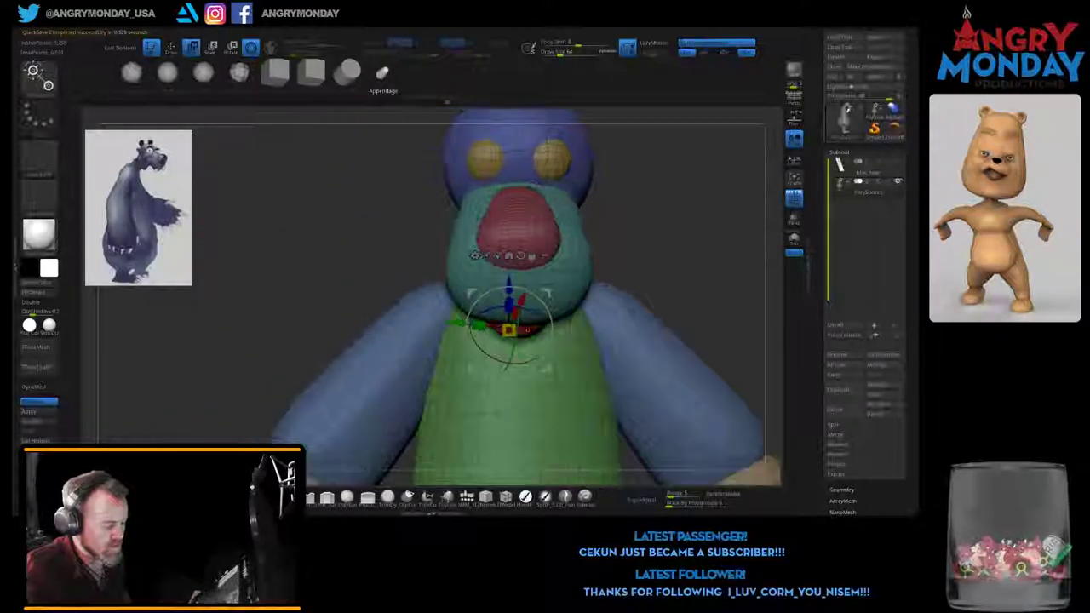
mouse_move(647, 357)
alt+mouse_down()
mouse_move(647, 188)
mouse_move(633, 146)
alt+mouse_up()
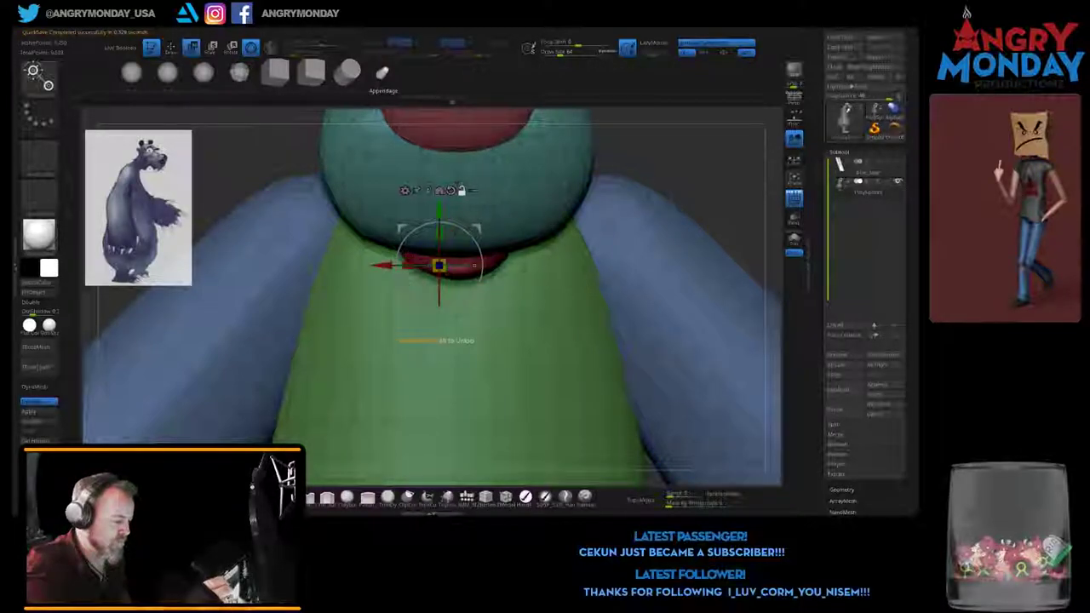
click(439, 265)
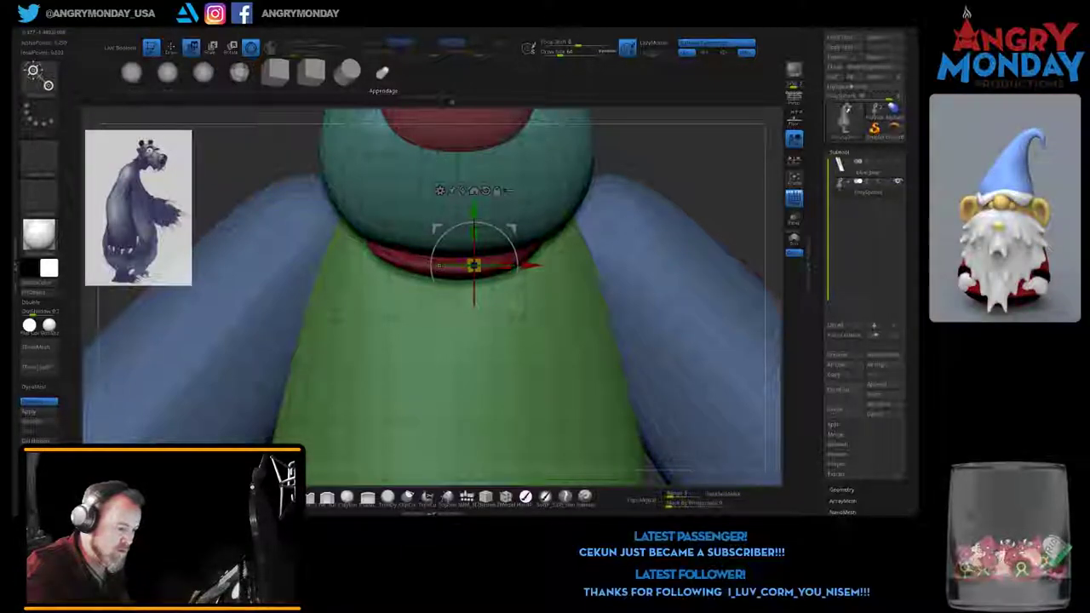
mouse_move(664, 170)
mouse_down()
mouse_move(686, 136)
mouse_move(673, 171)
mouse_move(677, 149)
mouse_up()
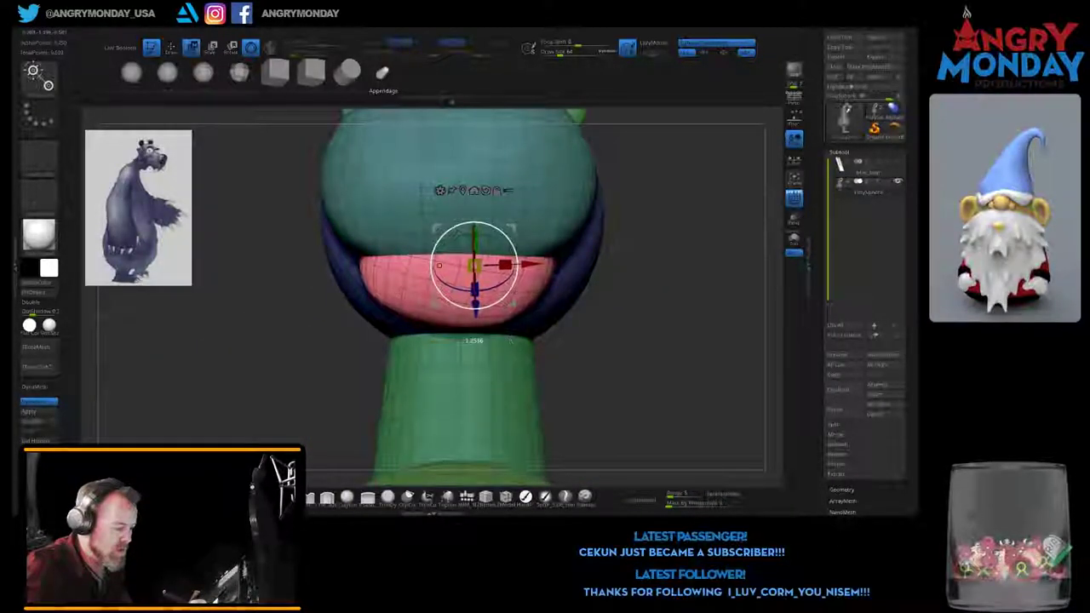
key(ctrl)
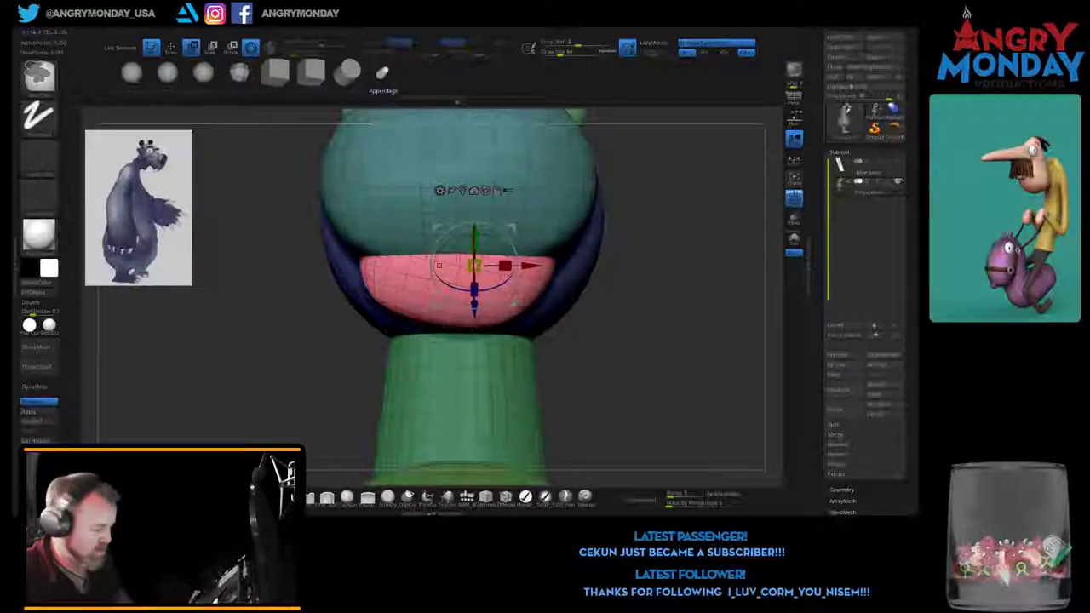
key(ctrl+z)
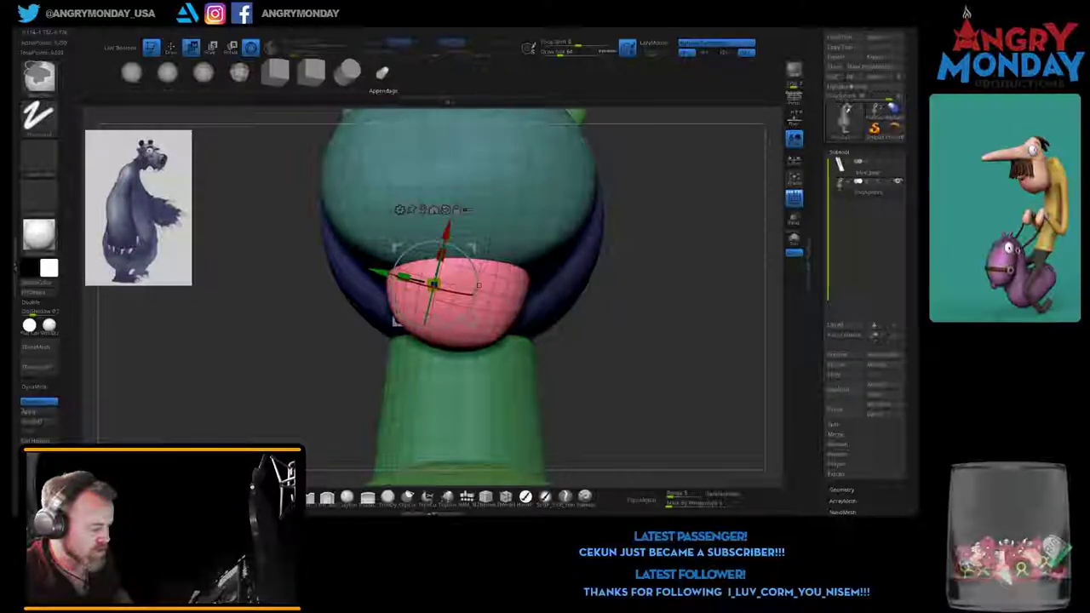
drag(435, 290, 434, 337)
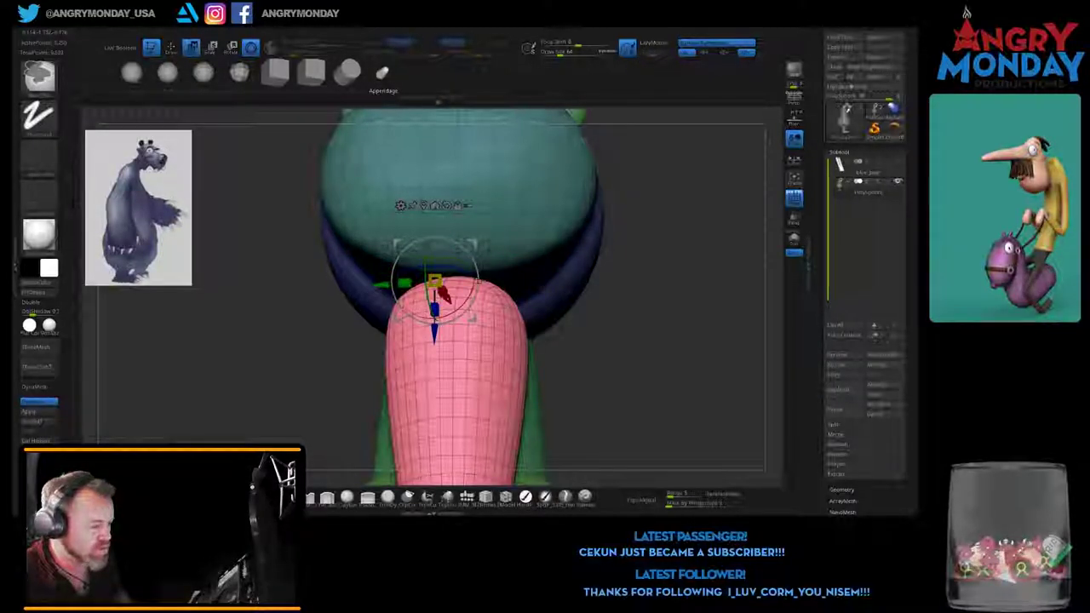
mouse_move(647, 358)
mouse_down()
mouse_move(588, 333)
mouse_move(511, 323)
mouse_up()
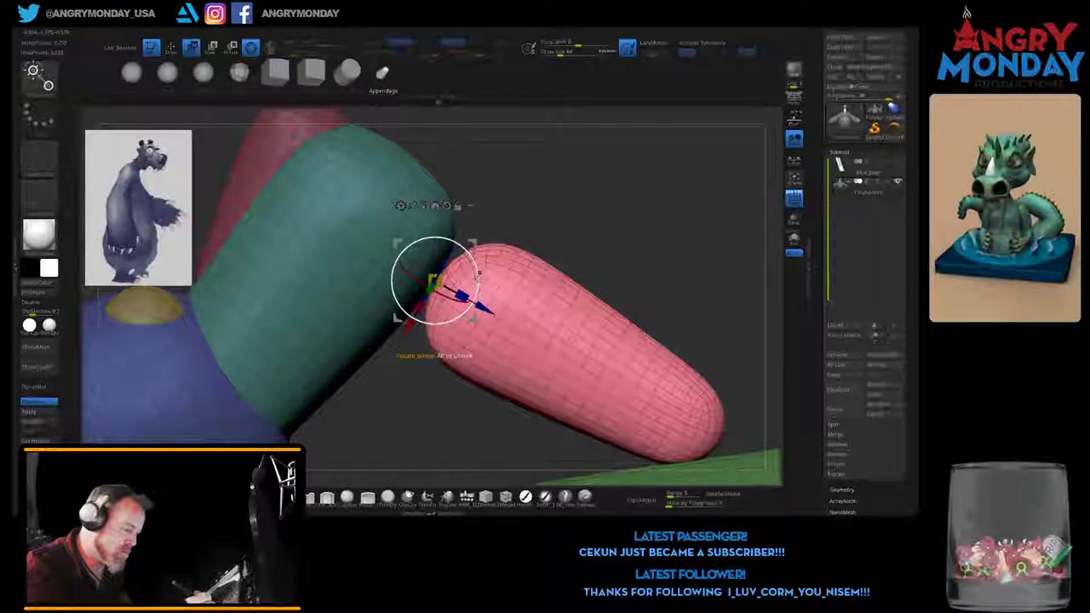
mouse_move(426, 311)
mouse_down()
mouse_move(409, 315)
mouse_move(473, 324)
mouse_up()
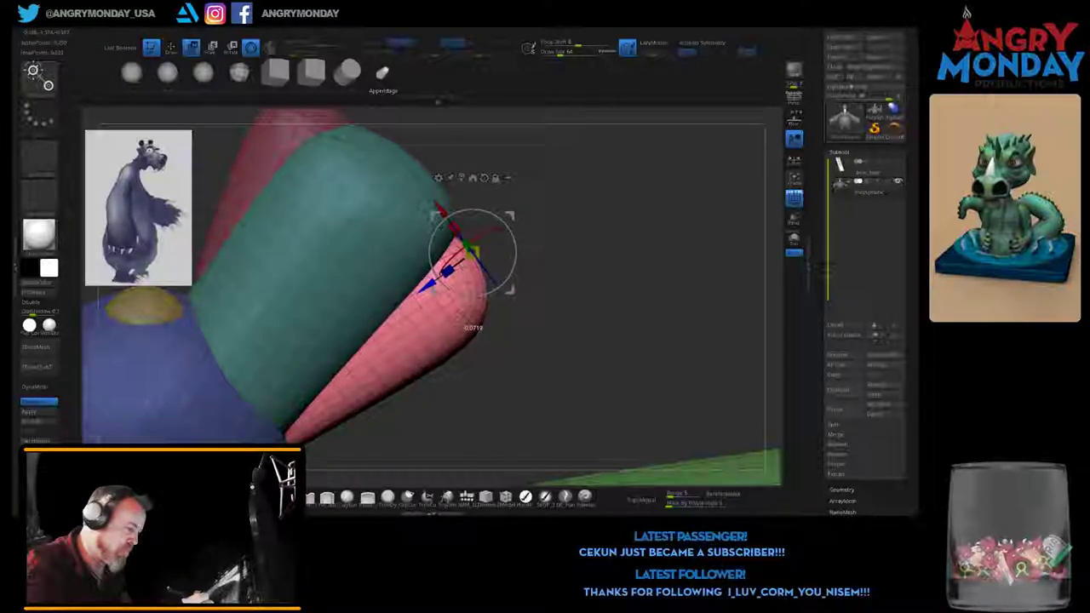
Step: Inspect the pink test piece from several angles, then remove it
drag(613, 358, 545, 332)
drag(597, 383, 545, 341)
mouse_move(647, 366)
mouse_down()
mouse_move(562, 340)
mouse_move(681, 309)
mouse_move(596, 349)
mouse_move(588, 341)
mouse_up()
key(q)
key(w)
Step: Draw a pink capsule insert down from the chin under the muzzle
key(q)
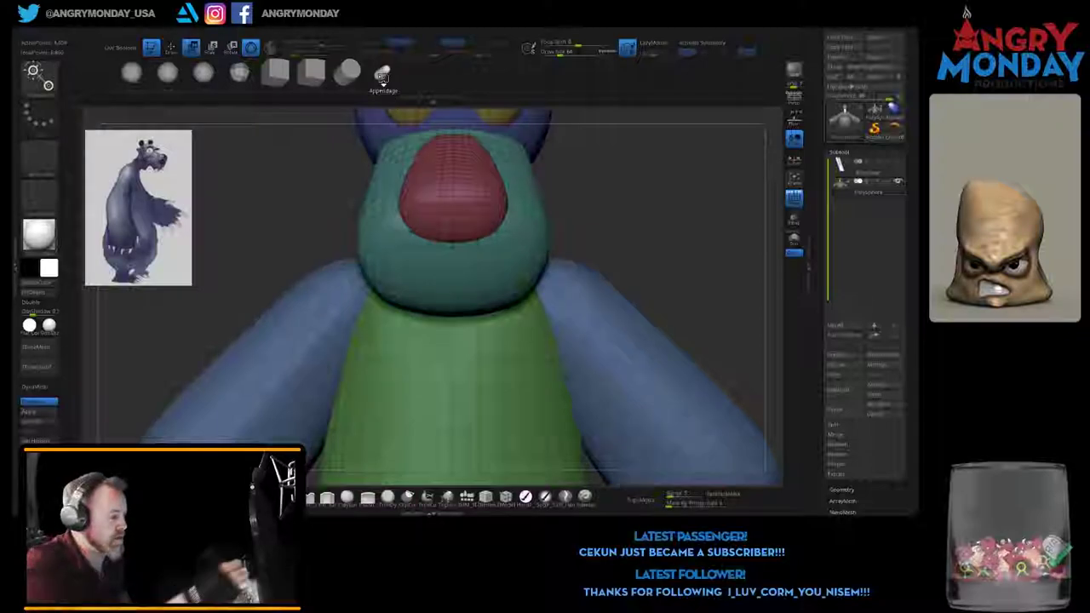
key(w)
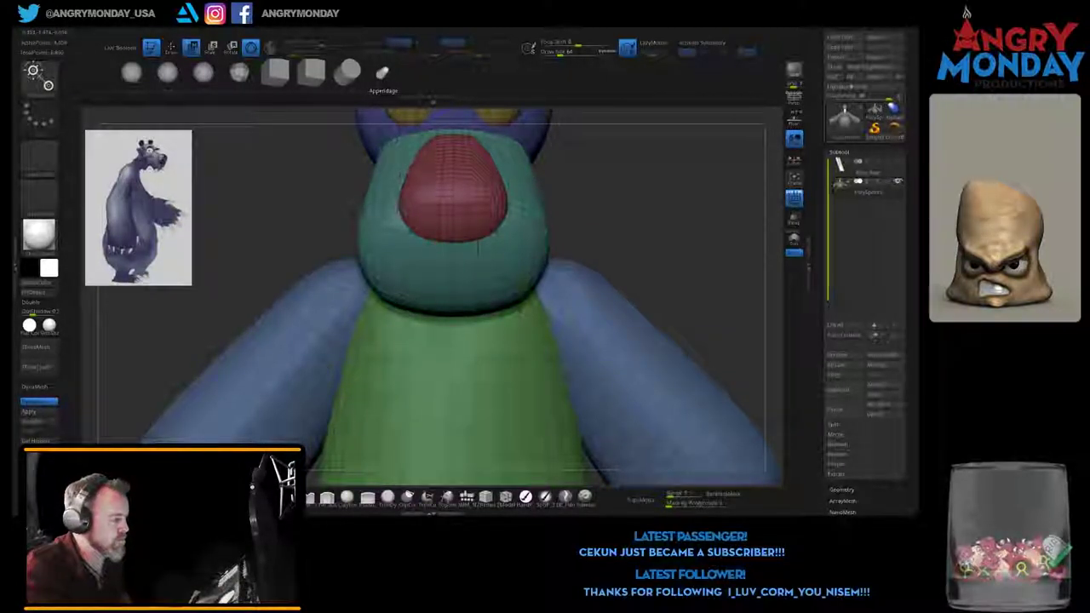
key(q)
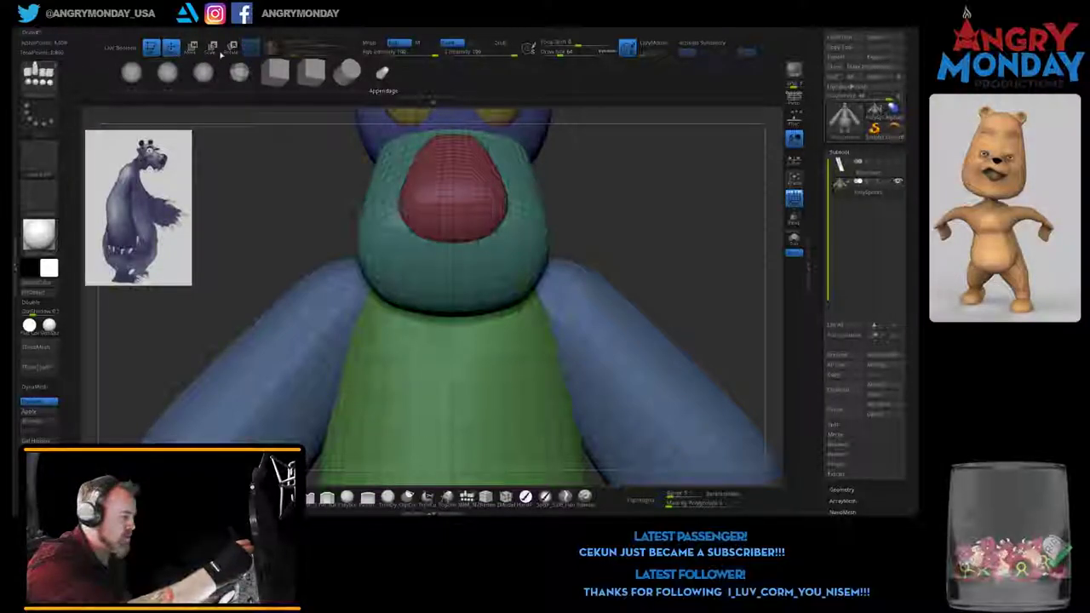
drag(453, 303, 453, 473)
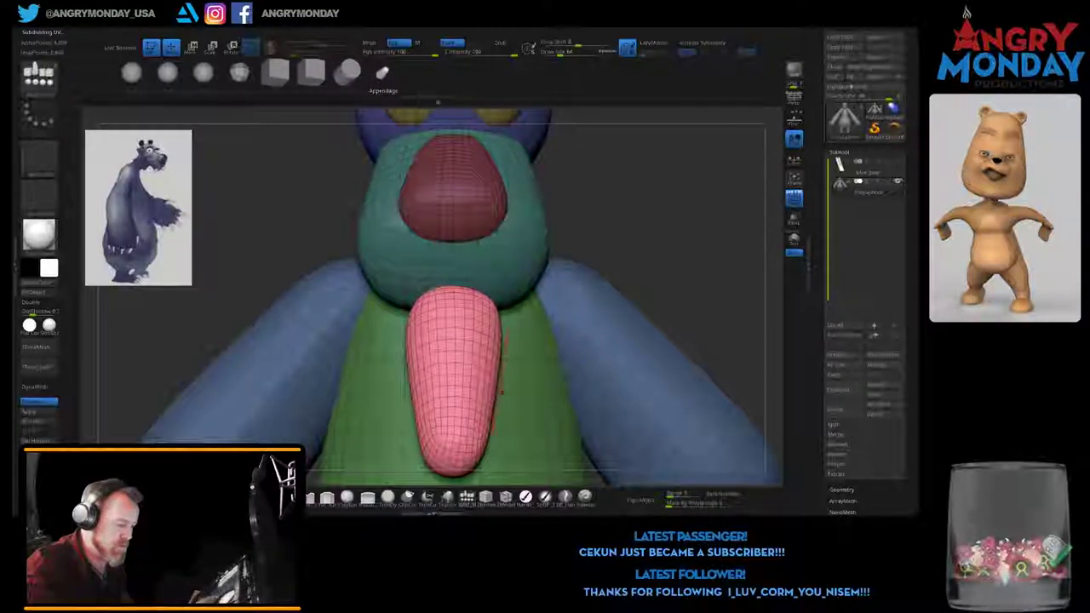
mouse_move(545, 383)
mouse_down()
mouse_move(454, 323)
mouse_move(481, 324)
mouse_move(500, 264)
mouse_up()
key(w)
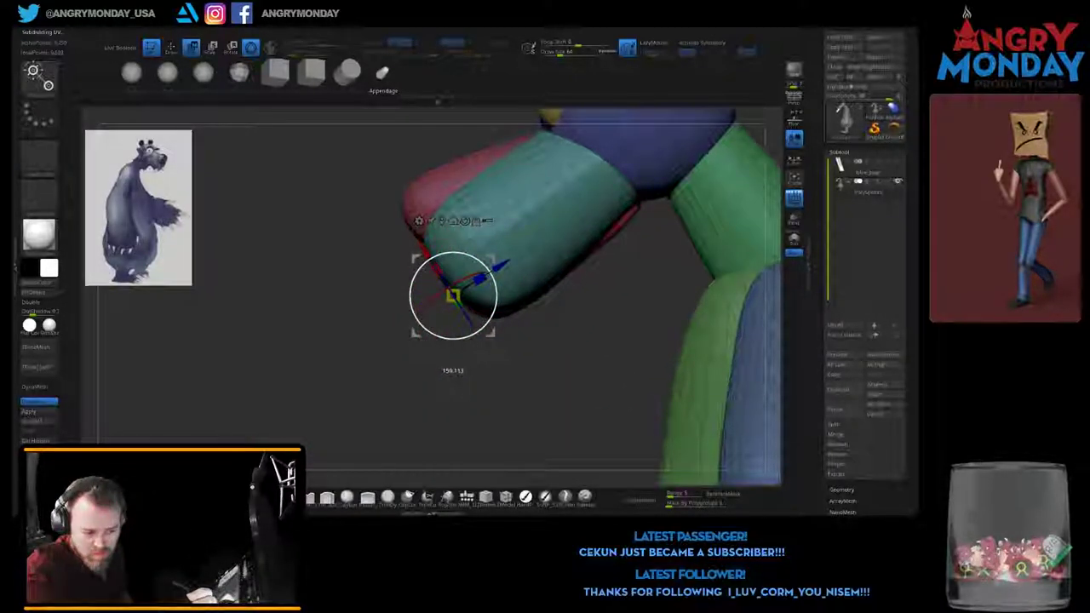
Step: Move the pink jaw piece down and forward so it tucks under the muzzle
mouse_move(453, 294)
mouse_down()
mouse_move(473, 324)
mouse_move(503, 290)
mouse_up()
key(w)
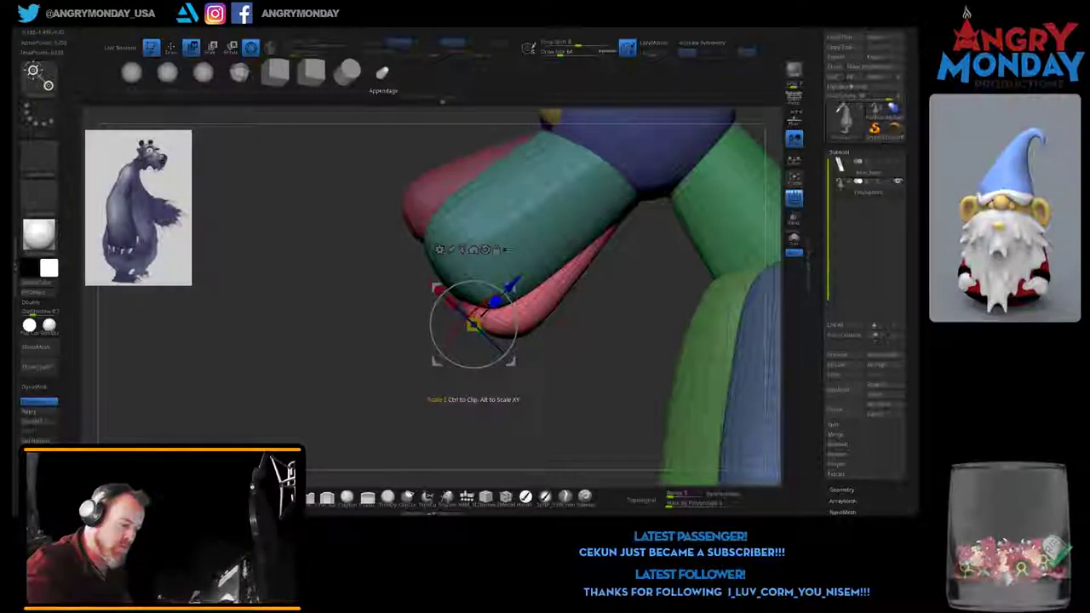
drag(473, 324, 487, 335)
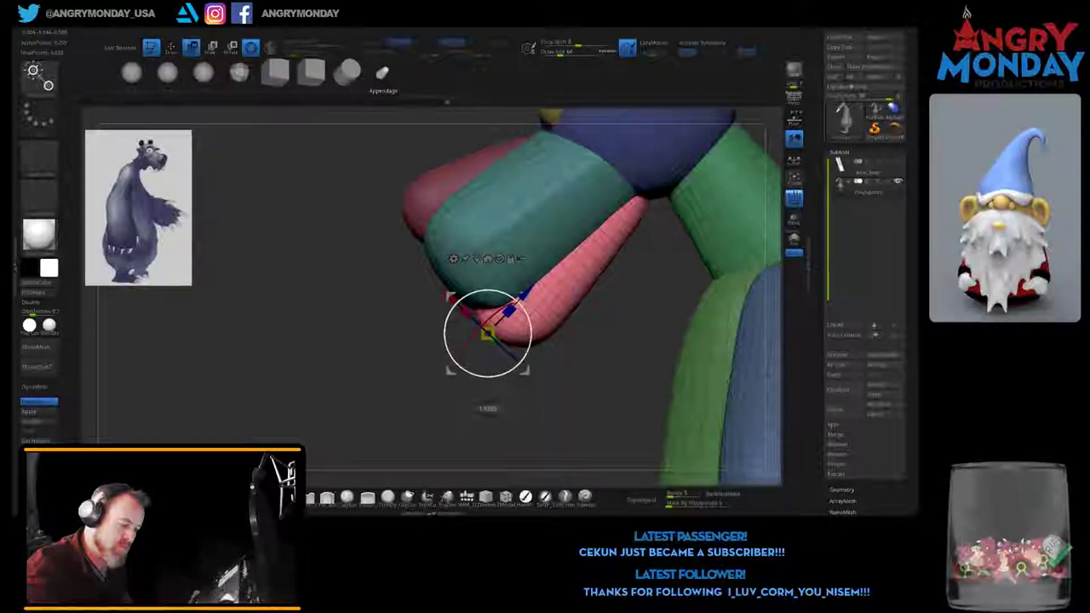
drag(487, 335, 489, 332)
mouse_move(281, 384)
mouse_down()
mouse_move(383, 387)
mouse_move(387, 357)
mouse_move(390, 401)
mouse_move(400, 375)
mouse_up()
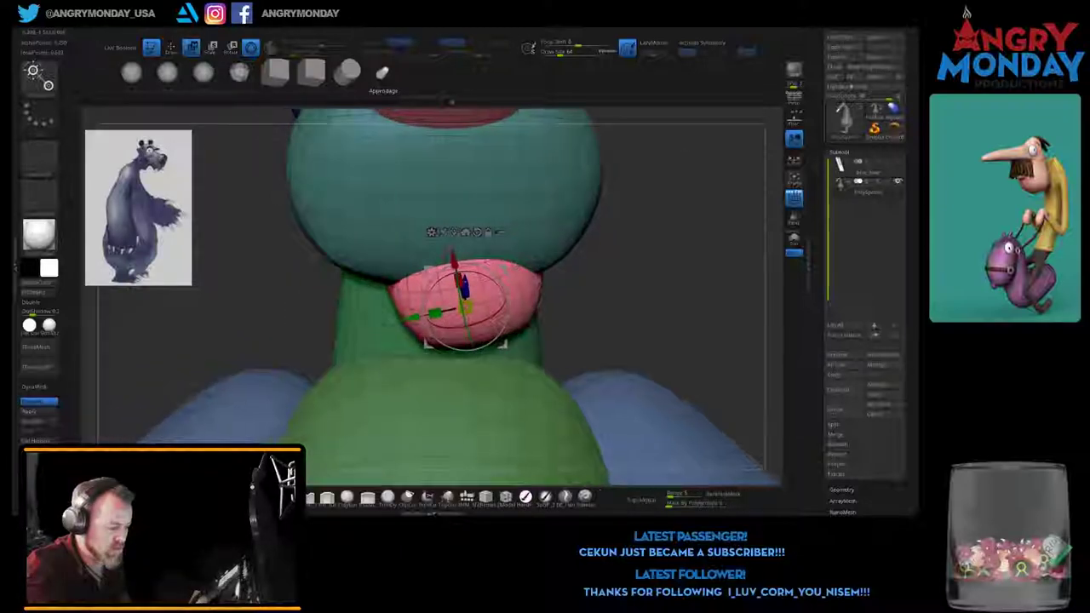
drag(509, 307, 513, 300)
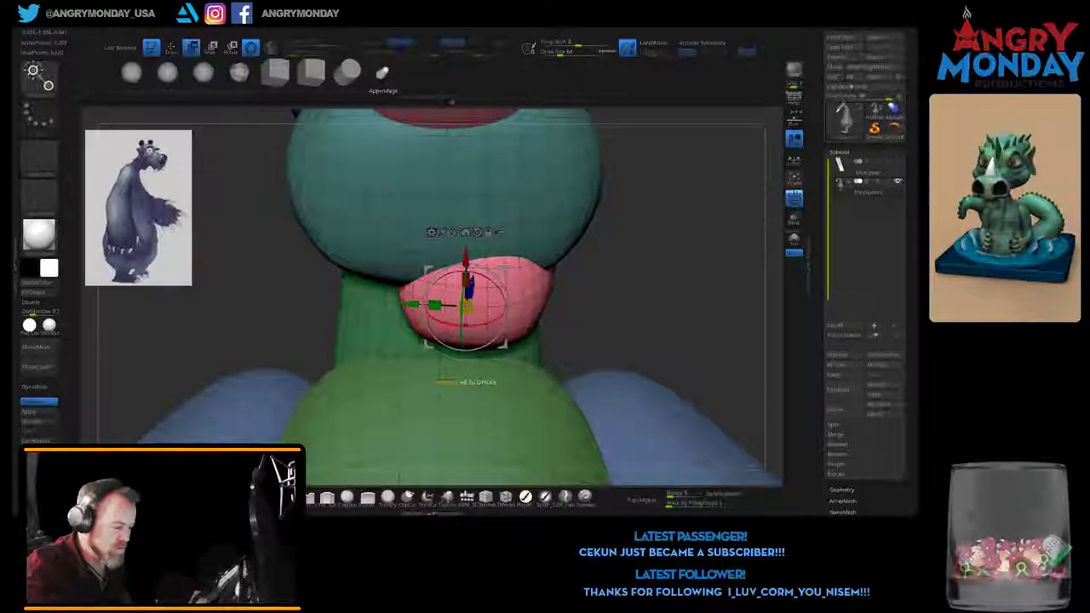
Step: Undo the stray adjustments, widen the jaw piece and zoom out to the whole bear
key(ctrl+z)
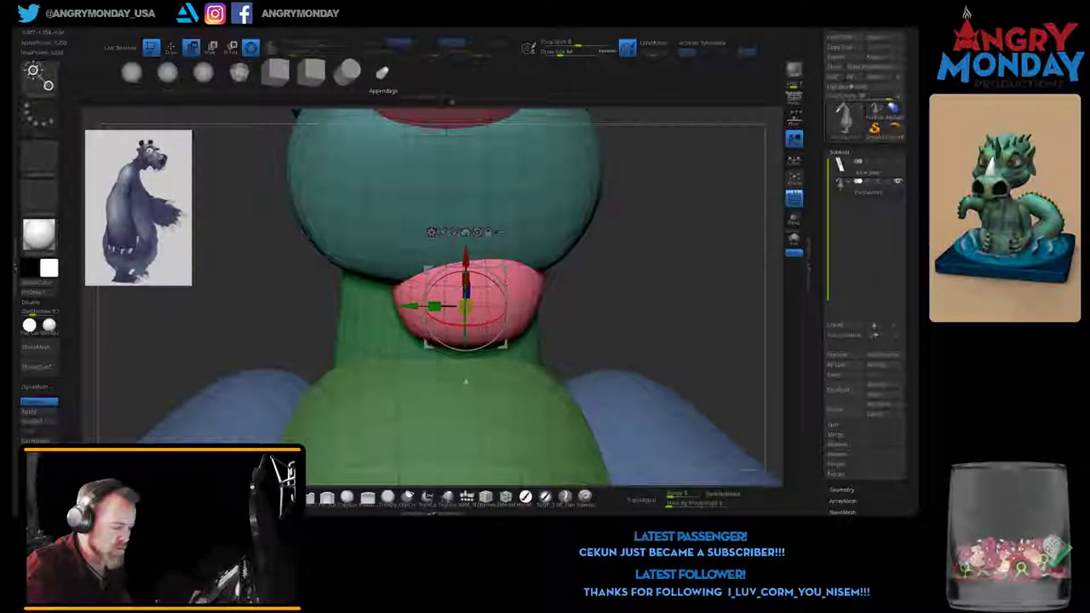
key(ctrl+z)
key(ctrl+z)
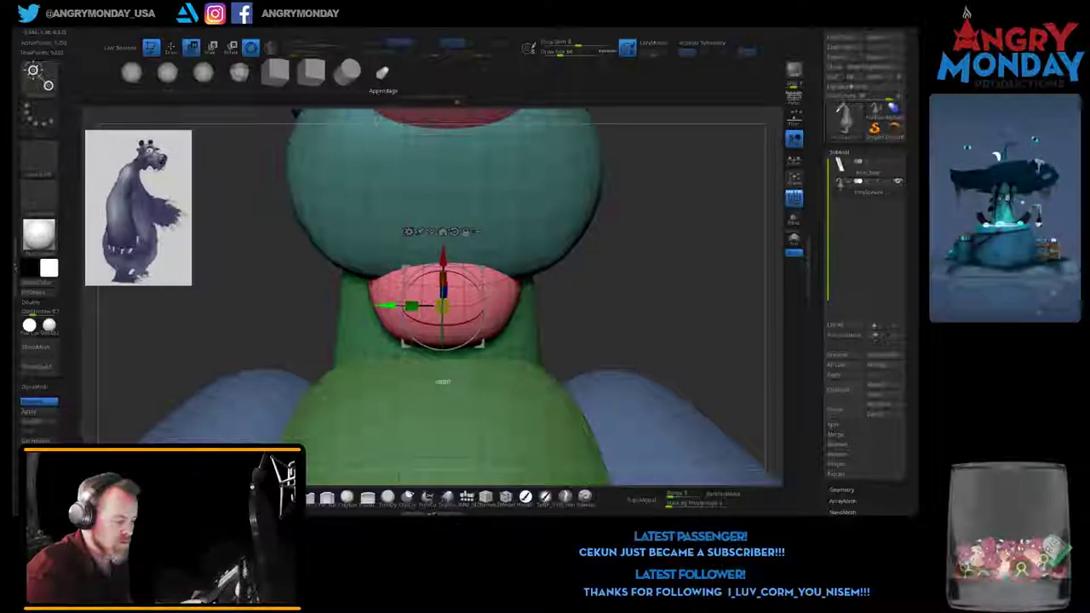
key(ctrl+z)
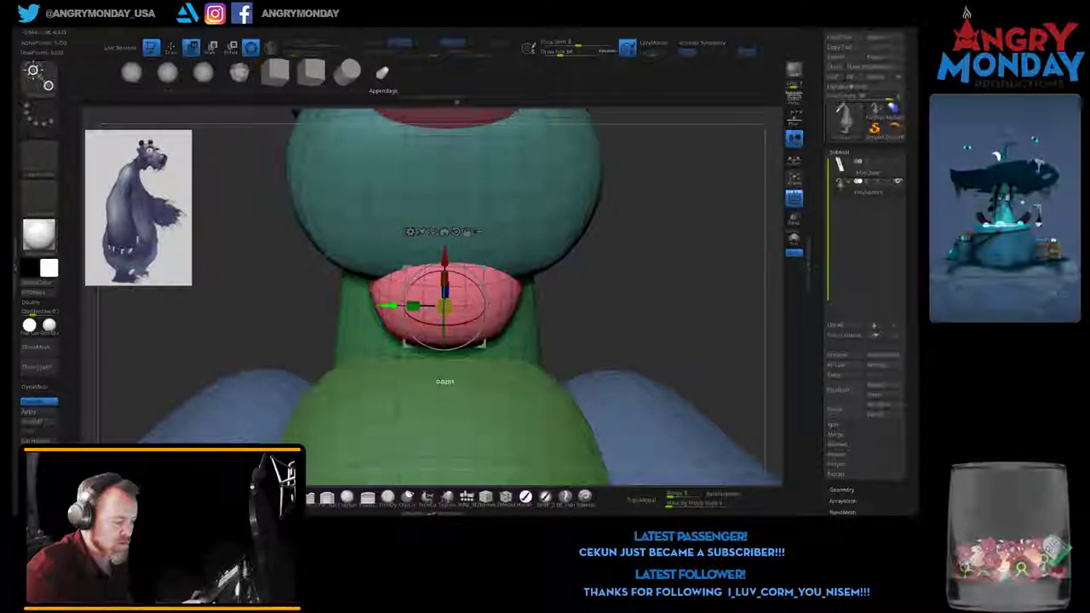
mouse_move(681, 255)
mouse_down()
mouse_move(630, 260)
mouse_move(681, 255)
mouse_move(664, 256)
mouse_up()
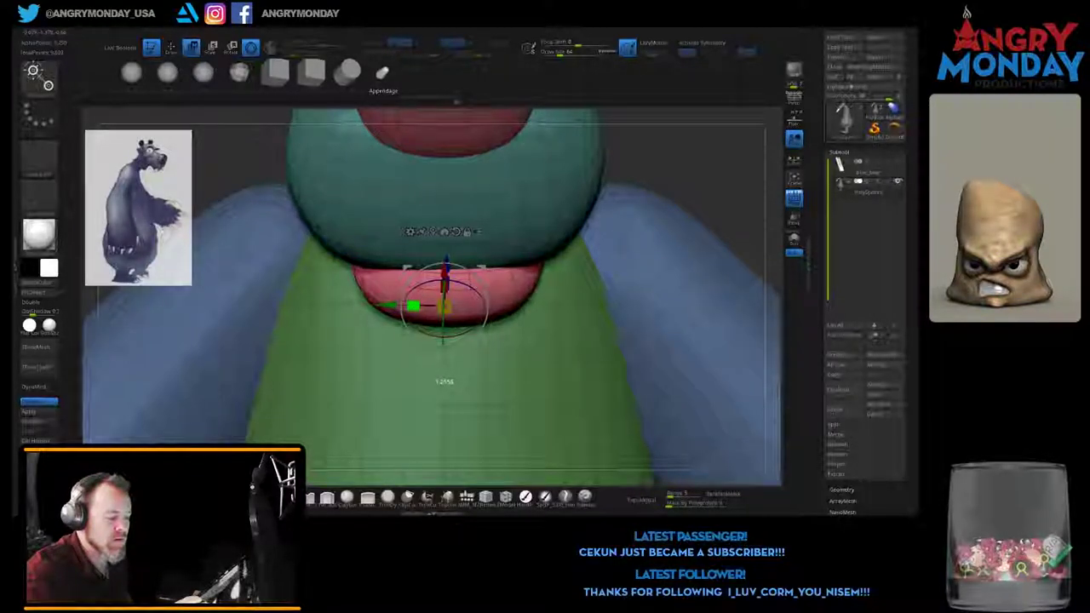
mouse_move(681, 256)
mouse_down()
mouse_move(673, 281)
mouse_move(692, 324)
mouse_move(682, 281)
mouse_move(690, 290)
mouse_move(647, 259)
mouse_move(600, 267)
mouse_move(664, 192)
mouse_up()
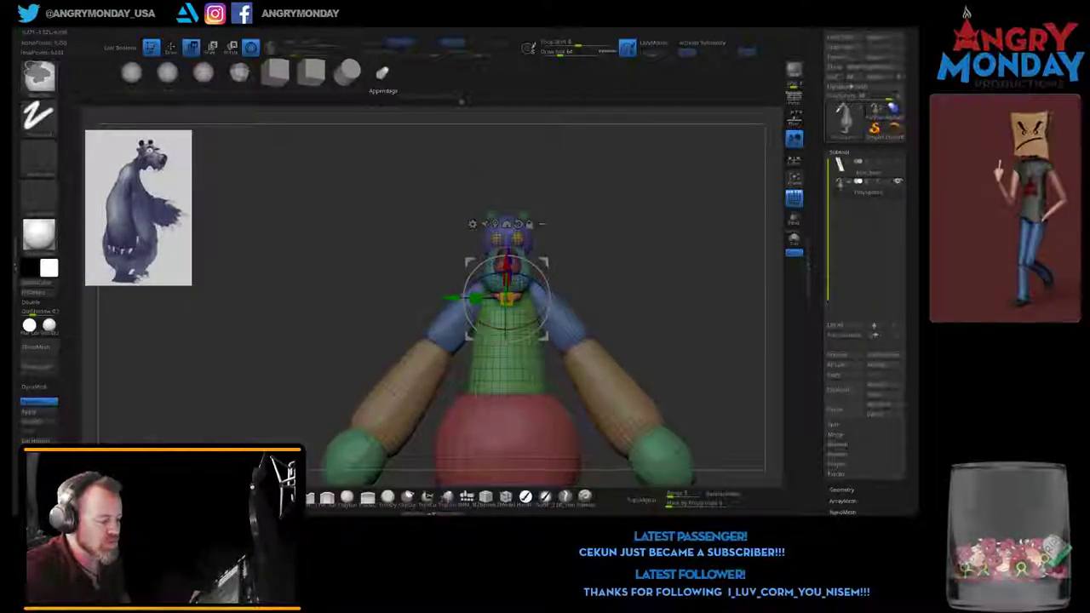
alt+drag(664, 255, 592, 181)
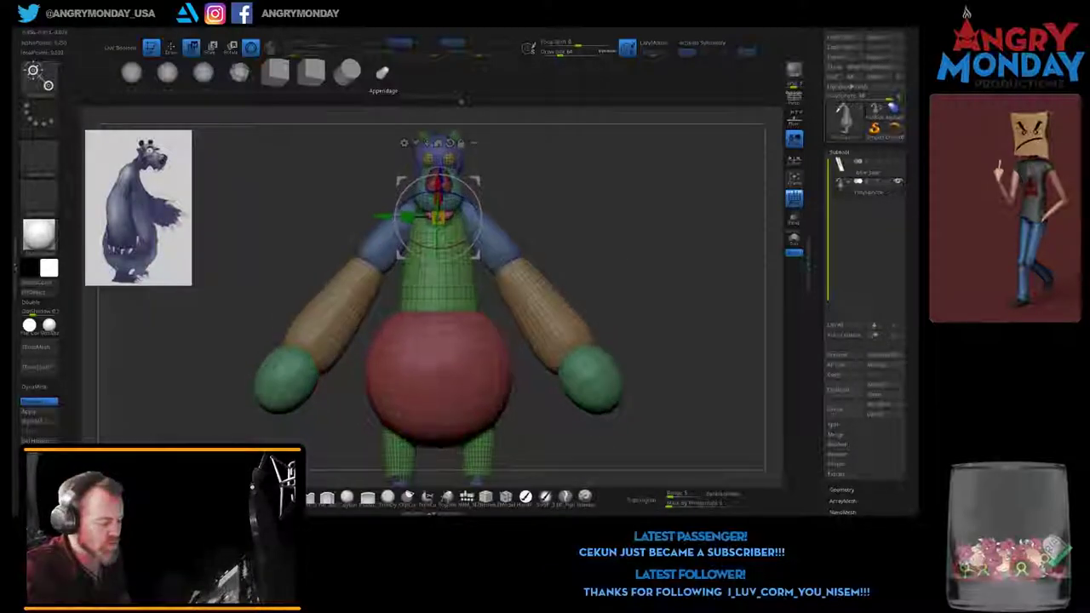
mouse_move(597, 256)
alt+mouse_down()
mouse_move(596, 298)
mouse_move(614, 293)
alt+mouse_up()
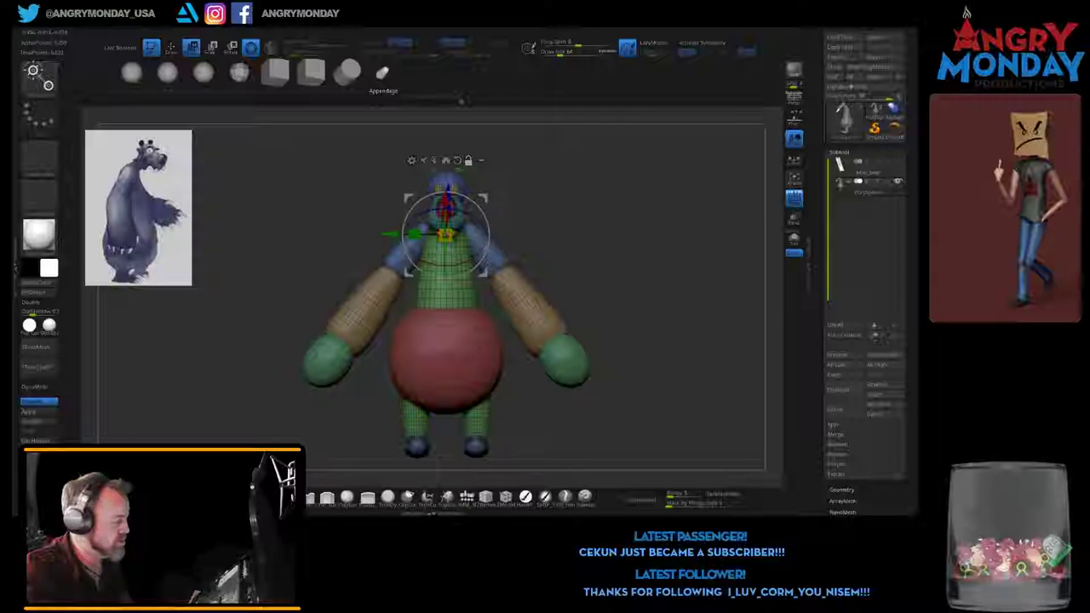
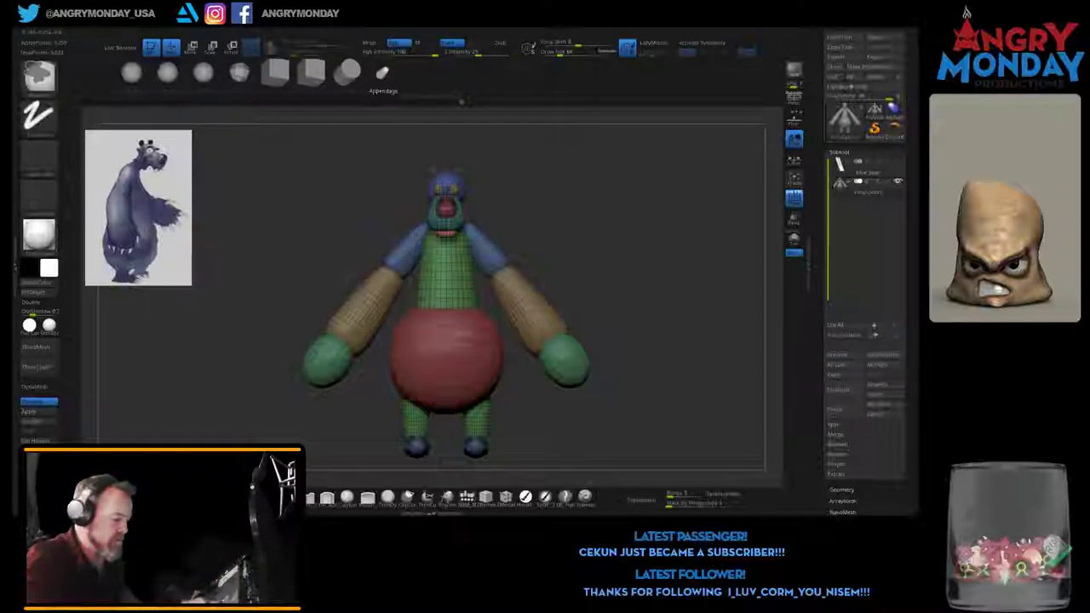
Step: Solo then unsolo the red belly sphere, and place a screen-aligned Move gizmo on it
ctrl+shift+click(458, 356)
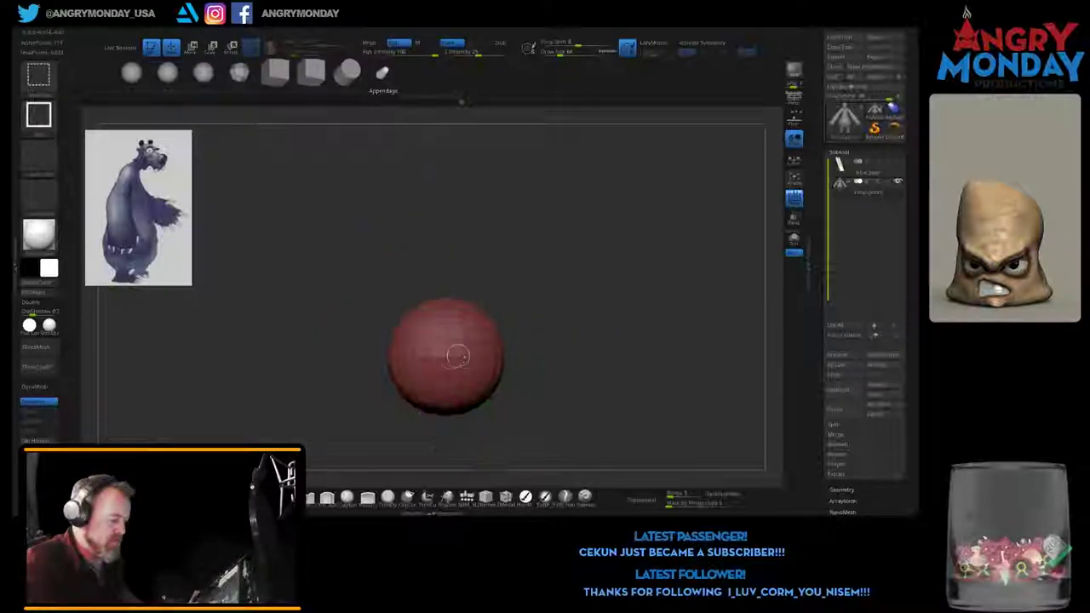
ctrl+shift+click(550, 396)
drag(627, 322, 597, 319)
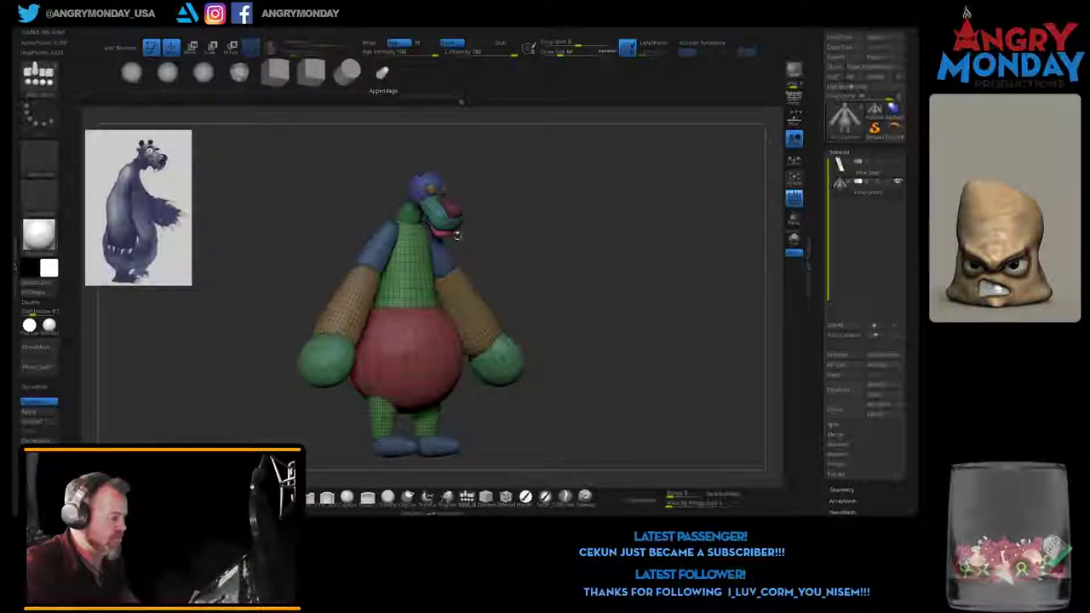
key(w)
alt+click(409, 349)
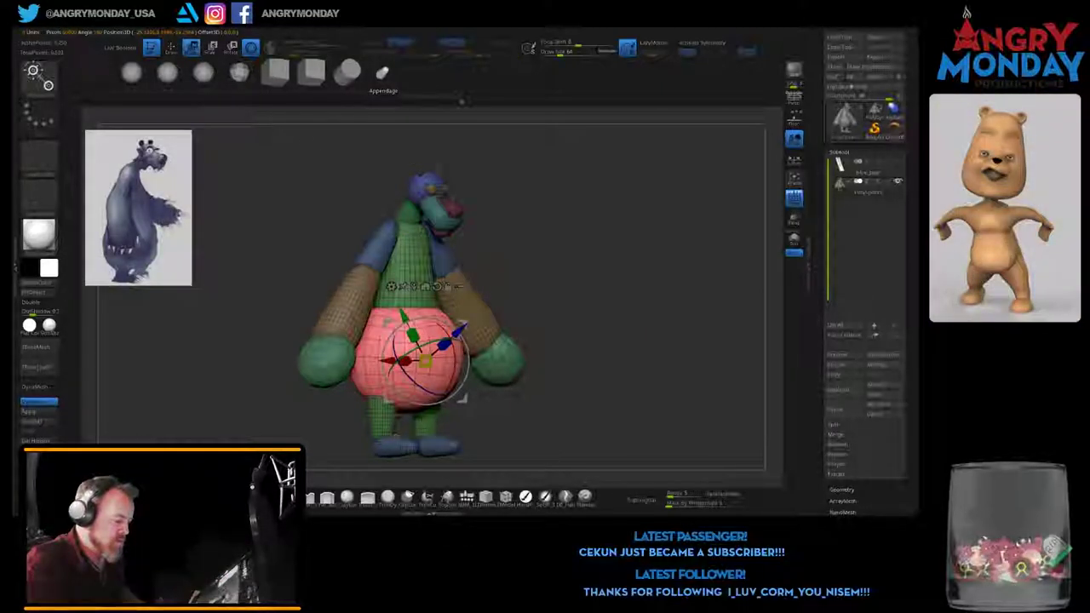
drag(613, 324, 563, 324)
click(436, 286)
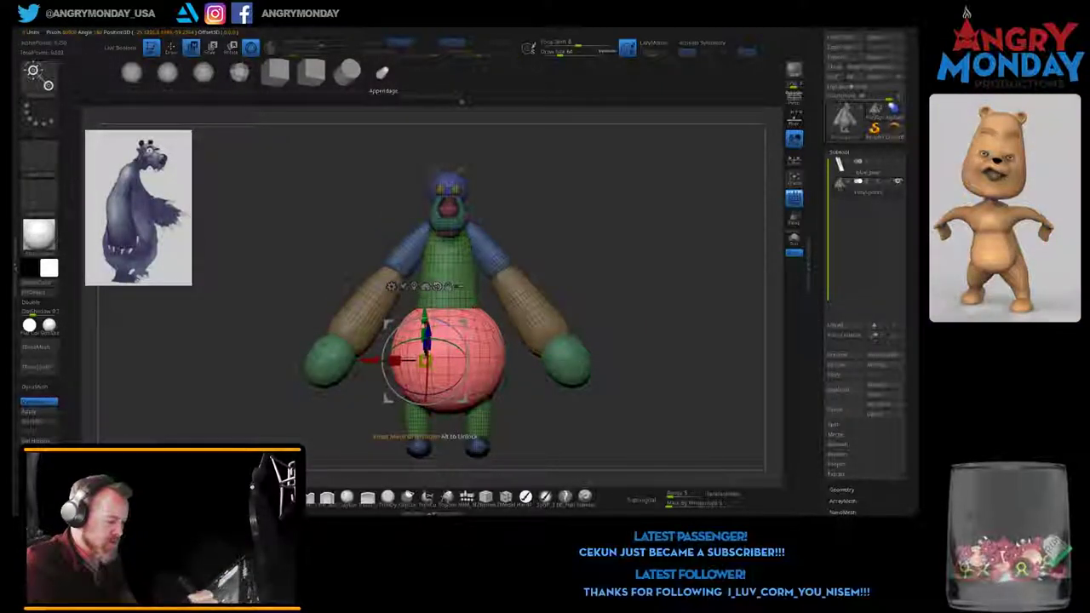
click(438, 287)
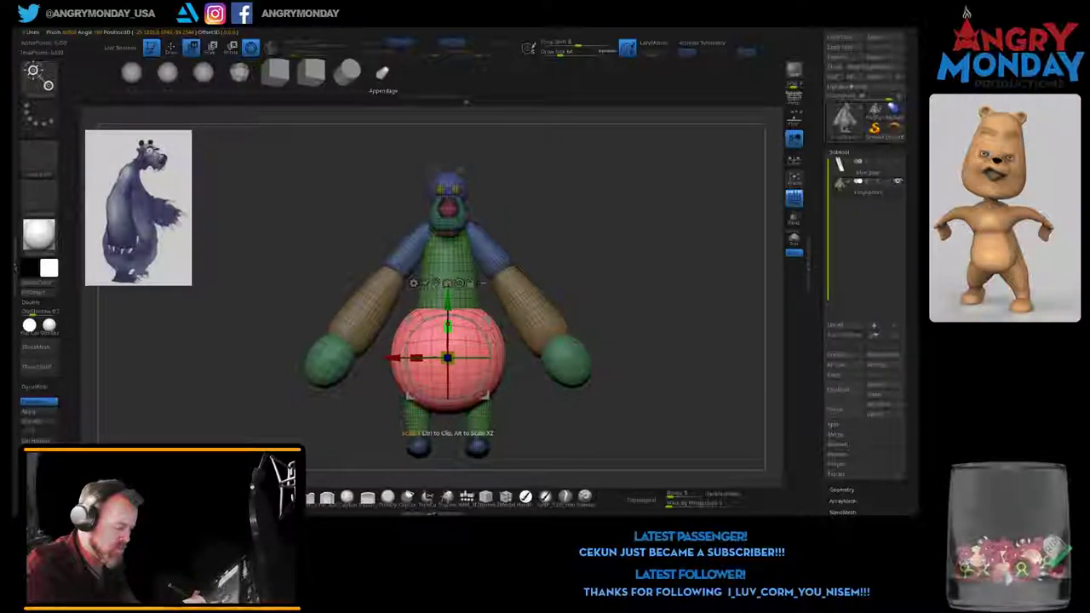
Step: Move the pivot to the belly's bottom edge and scale the sphere up slightly
click(447, 409)
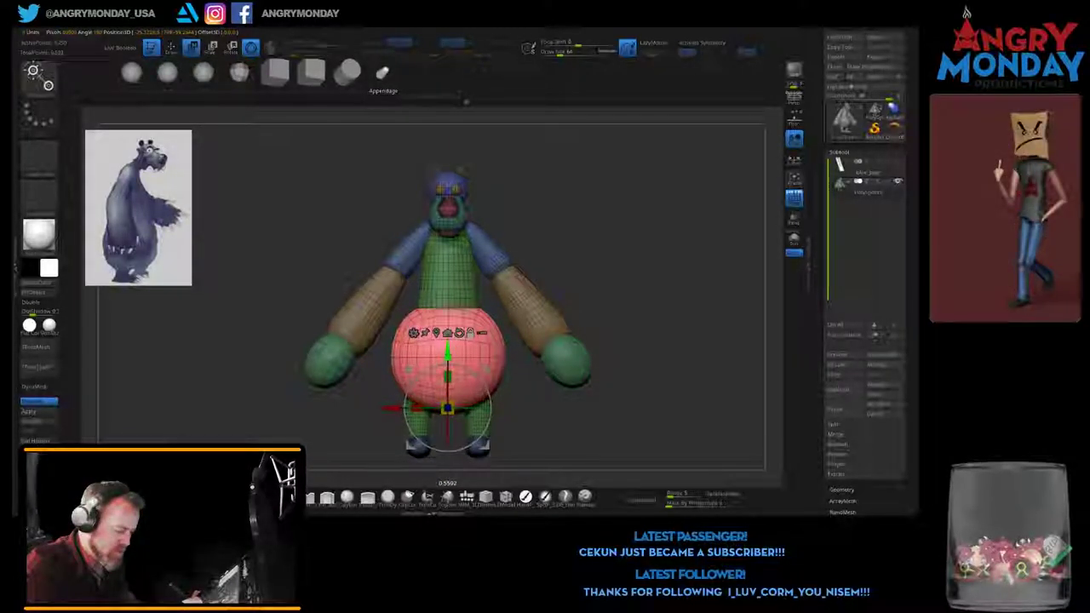
drag(448, 409, 452, 404)
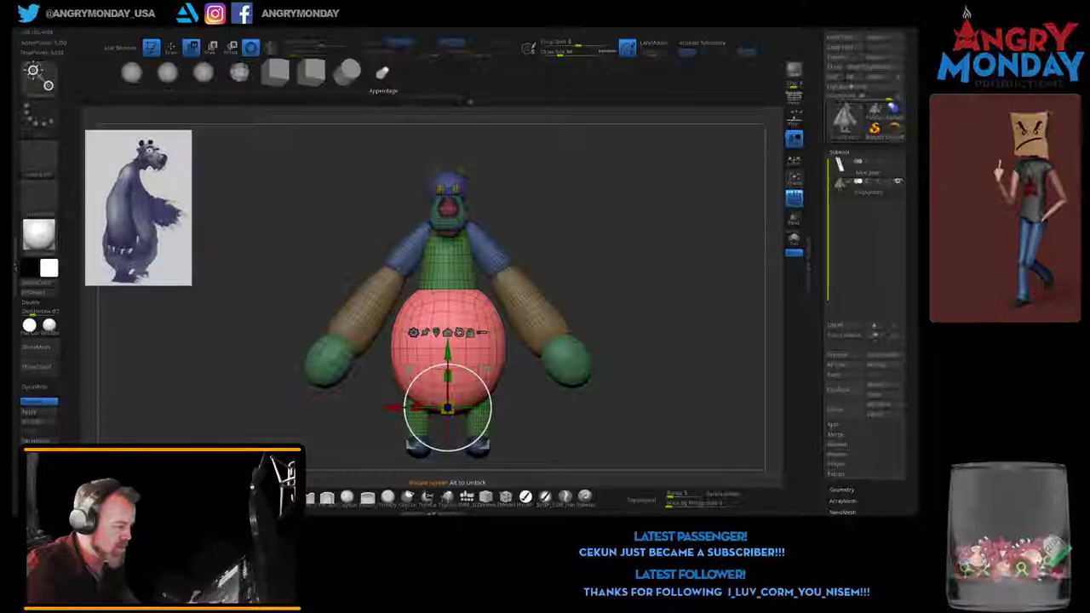
drag(545, 426, 408, 445)
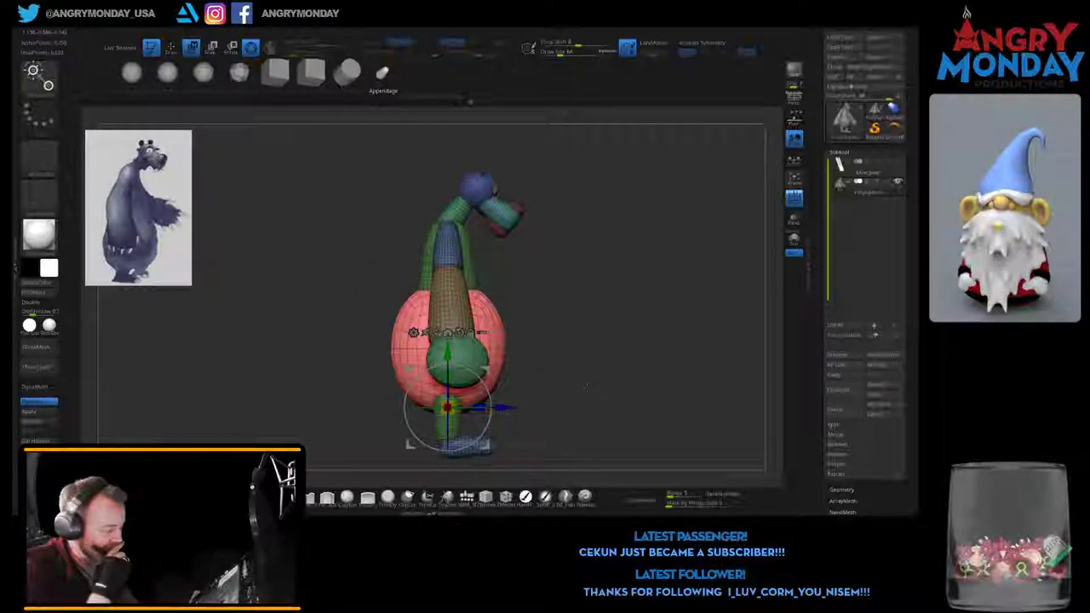
shift+drag(614, 400, 511, 400)
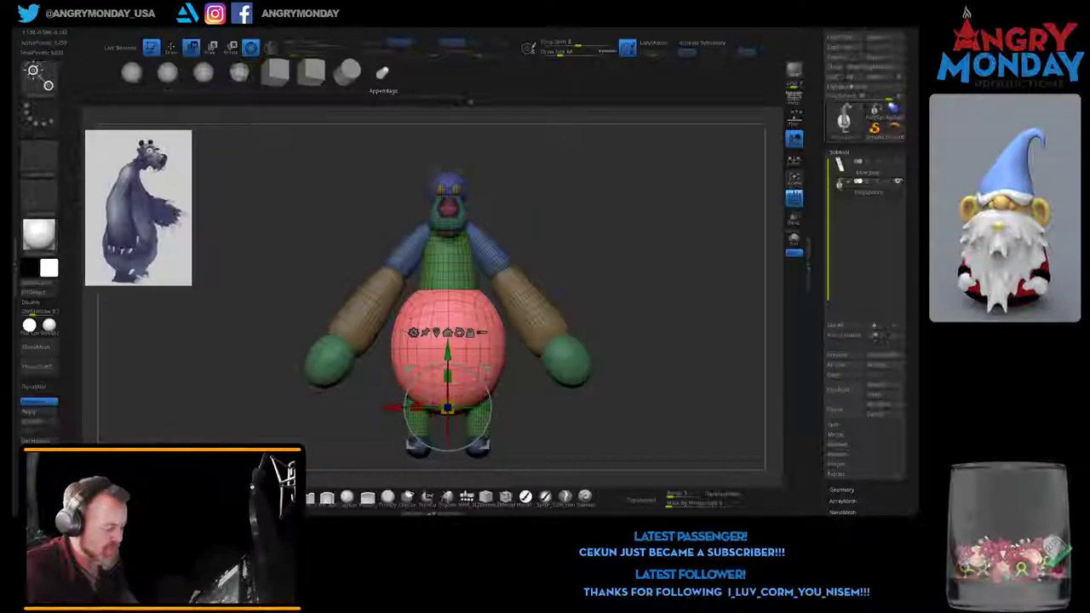
ctrl+shift+drag(646, 197, 322, 349)
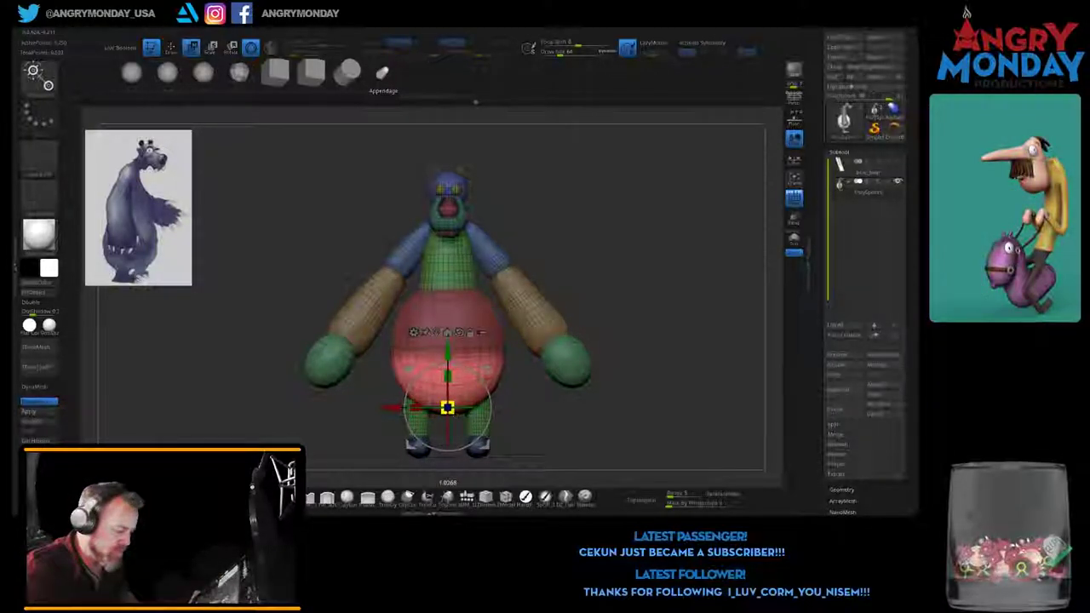
mouse_move(639, 298)
mouse_down()
mouse_move(707, 298)
mouse_move(639, 298)
mouse_up()
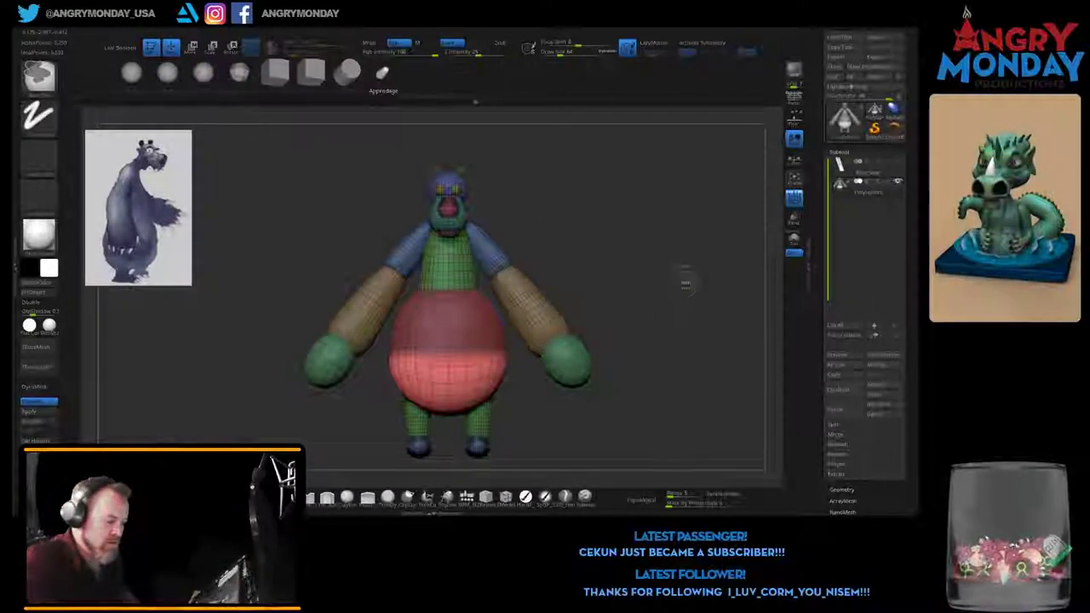
Step: Turn off PolyF so the bear shows solid colours without wireframe, then inspect it from the side
click(794, 197)
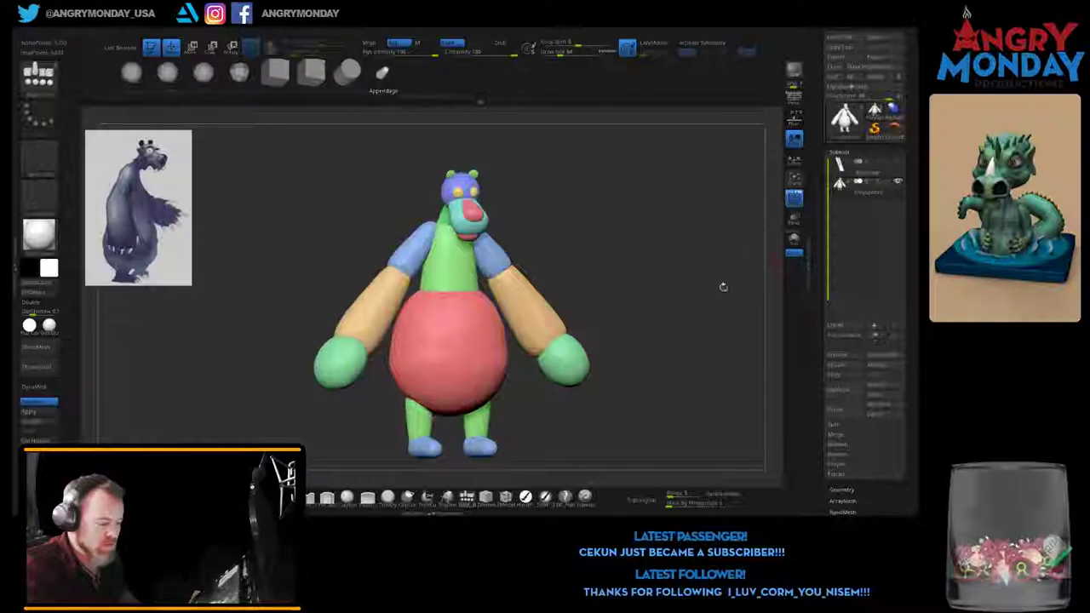
mouse_move(604, 400)
mouse_down()
mouse_move(669, 405)
mouse_move(642, 397)
mouse_up()
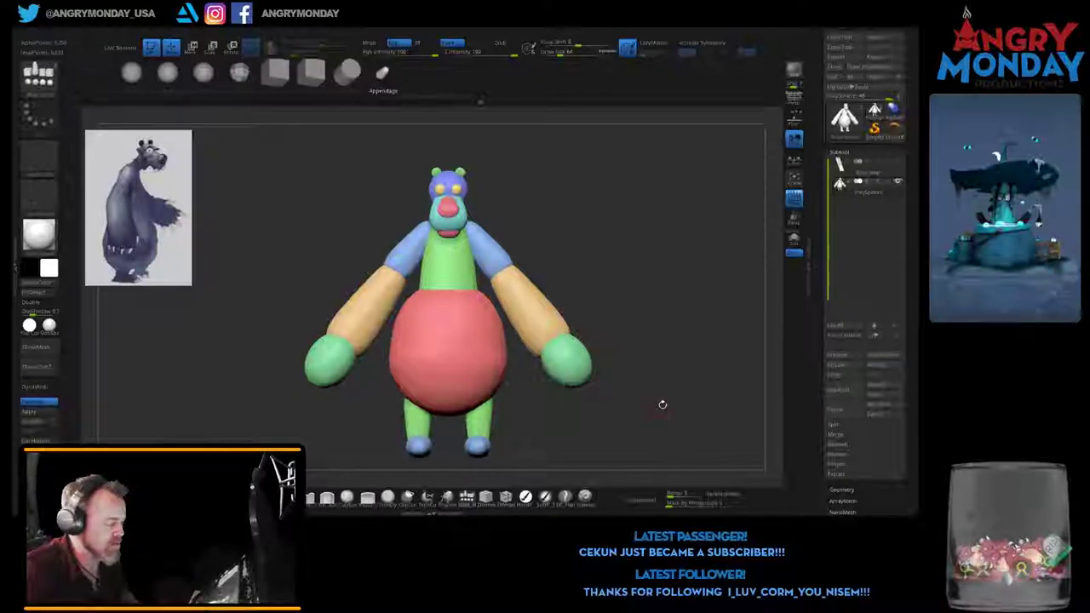
drag(662, 406, 648, 407)
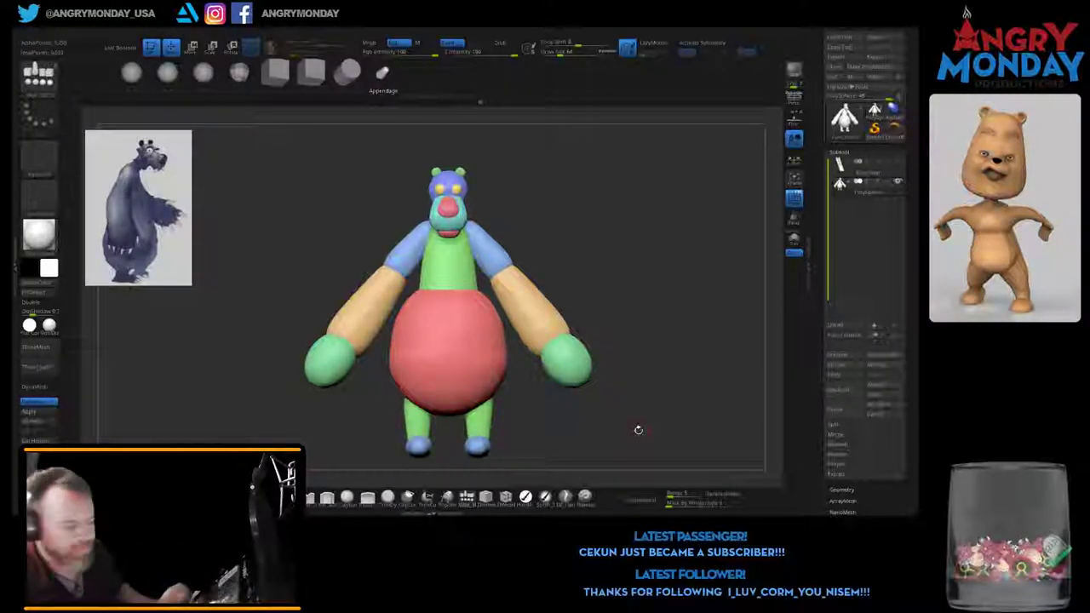
Step: Rotate the viewer-right arm downward around its shoulder pivot with the gizmo
key(w)
key(q)
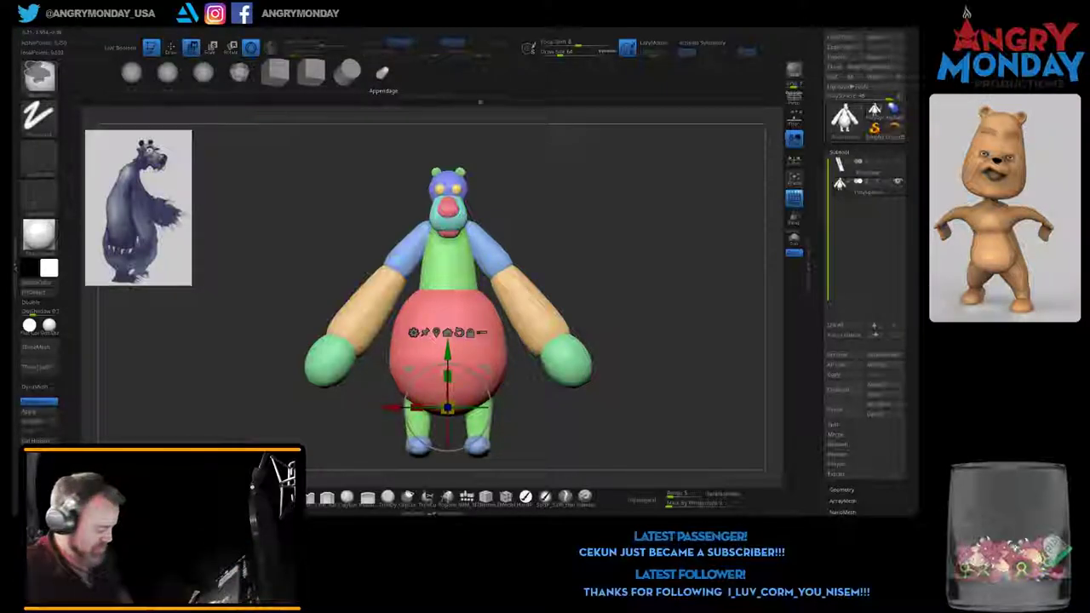
key(w)
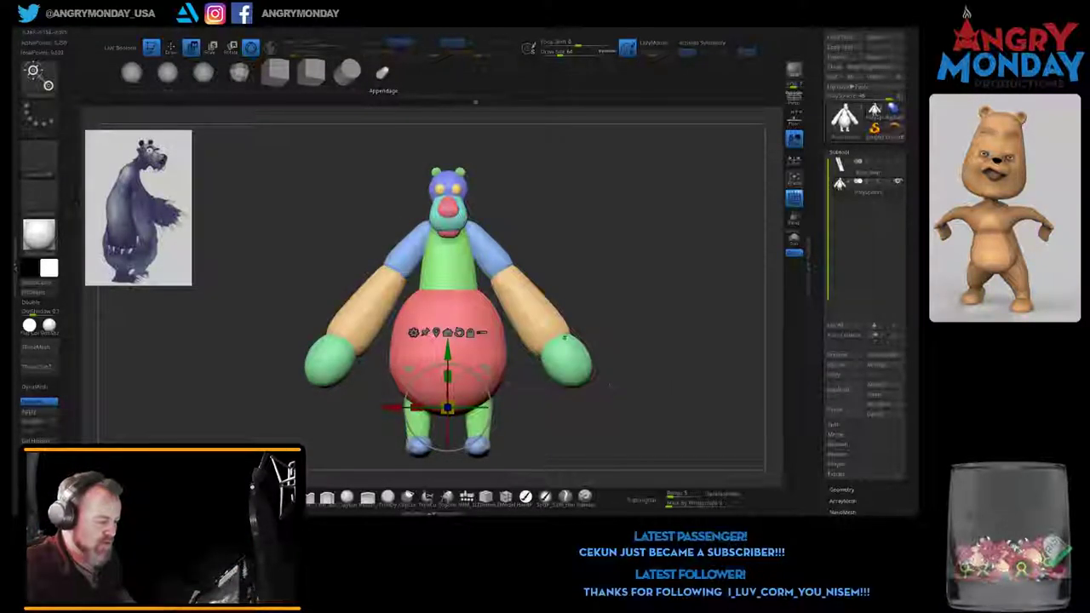
alt+click(524, 298)
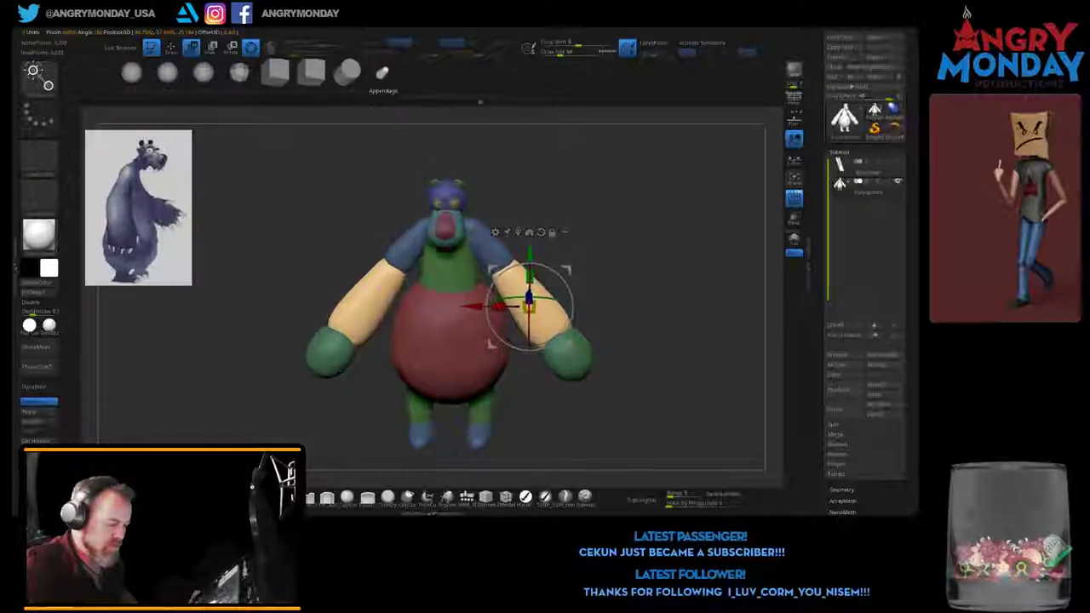
mouse_move(511, 340)
mouse_down()
mouse_move(517, 375)
mouse_move(485, 338)
mouse_up()
drag(648, 358, 699, 306)
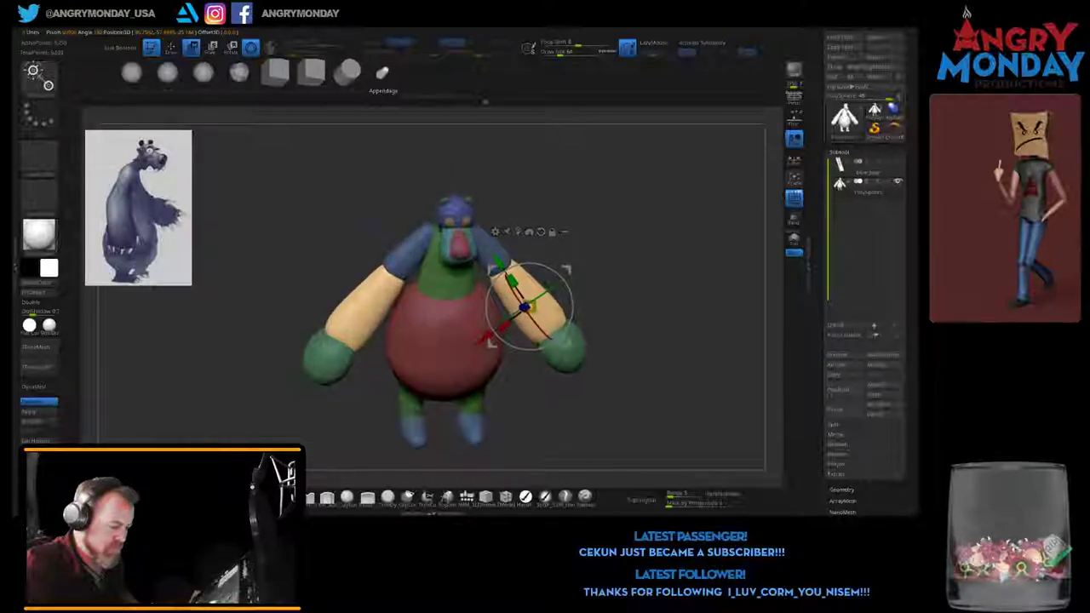
mouse_move(512, 339)
mouse_down()
mouse_move(493, 345)
mouse_move(511, 336)
mouse_up()
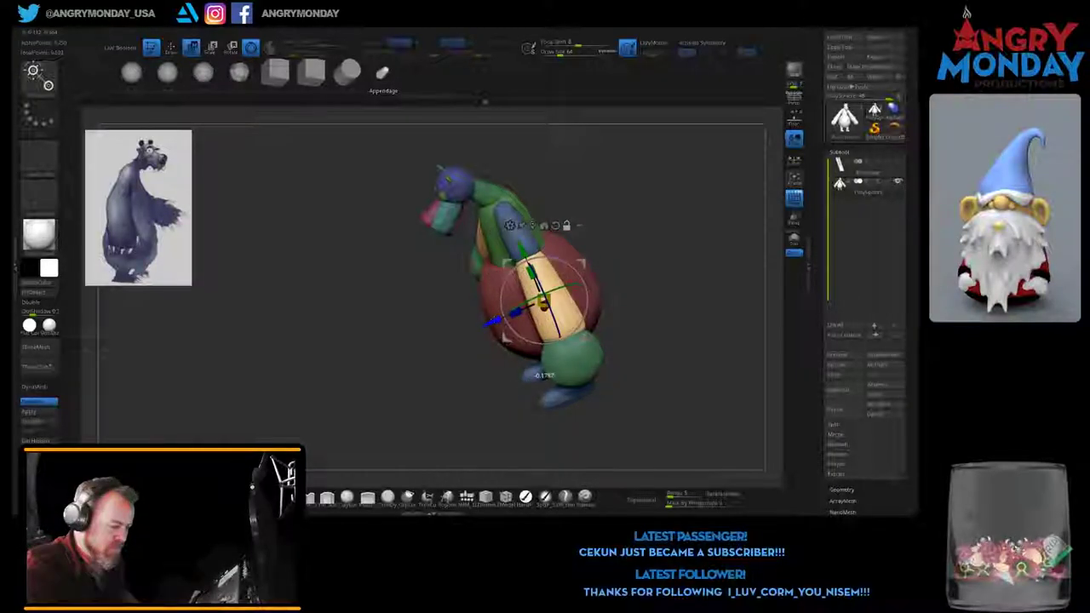
shift+drag(629, 284, 508, 340)
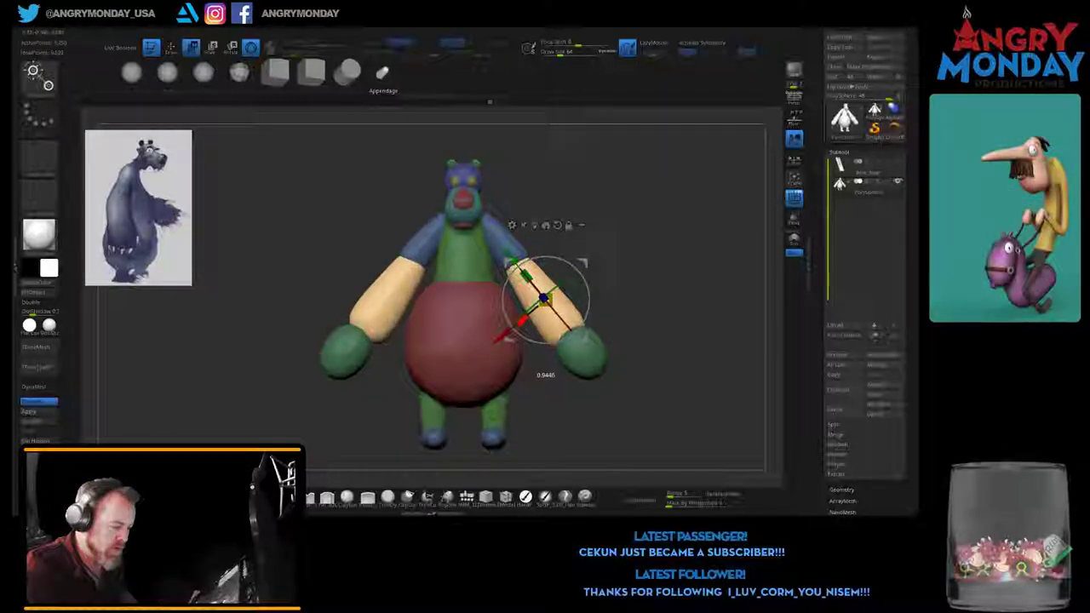
Step: Undo the stray scale on the arm and select the hand on the viewer's right
key(ctrl+z)
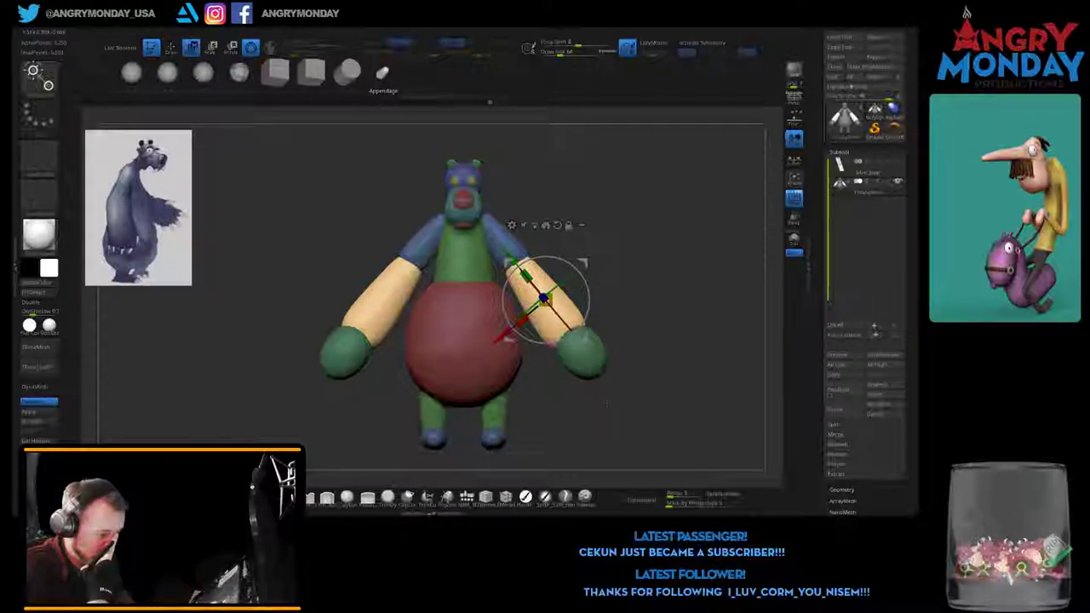
key(q)
key(b)
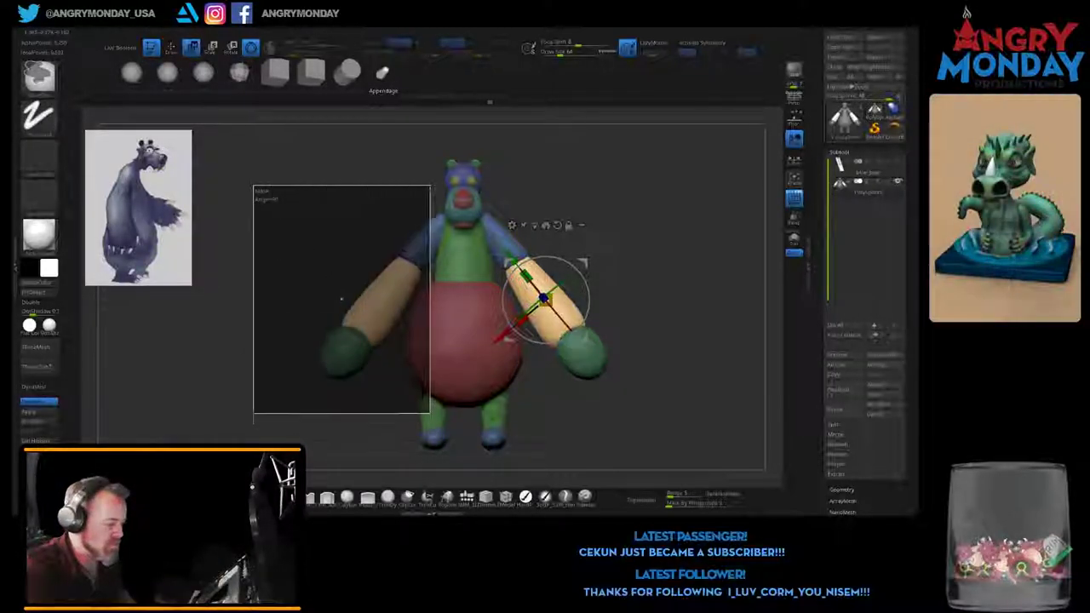
key(w)
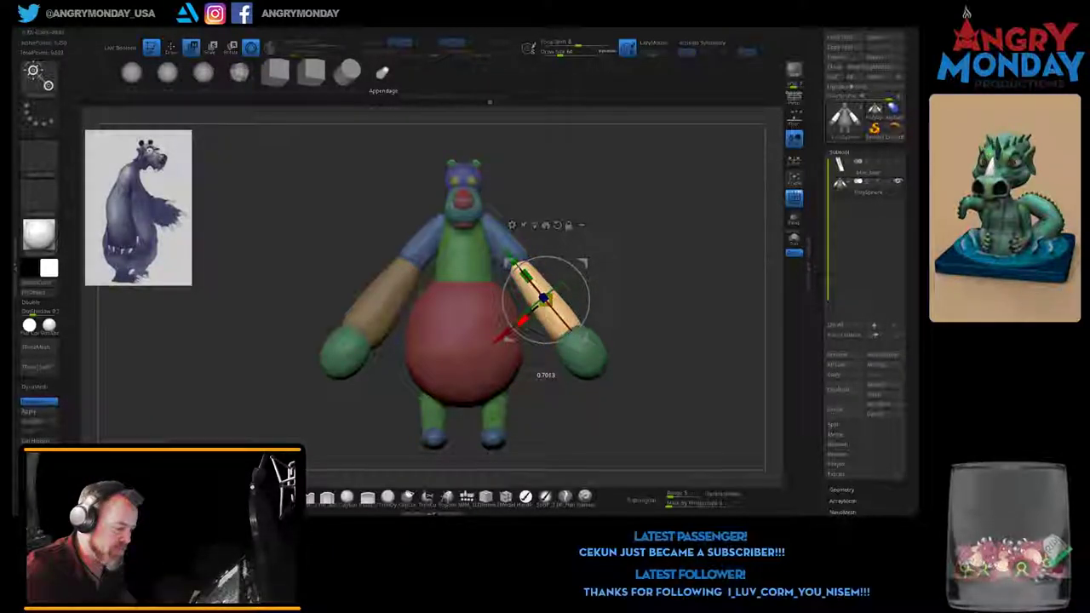
mouse_move(664, 357)
mouse_down()
mouse_move(708, 357)
mouse_move(648, 358)
mouse_up()
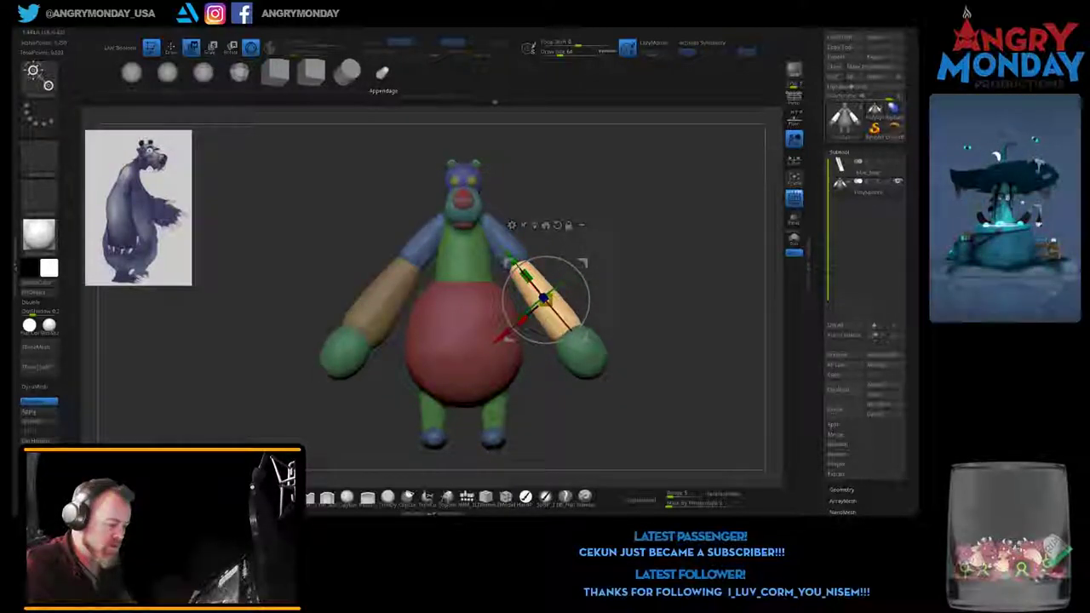
alt+click(586, 354)
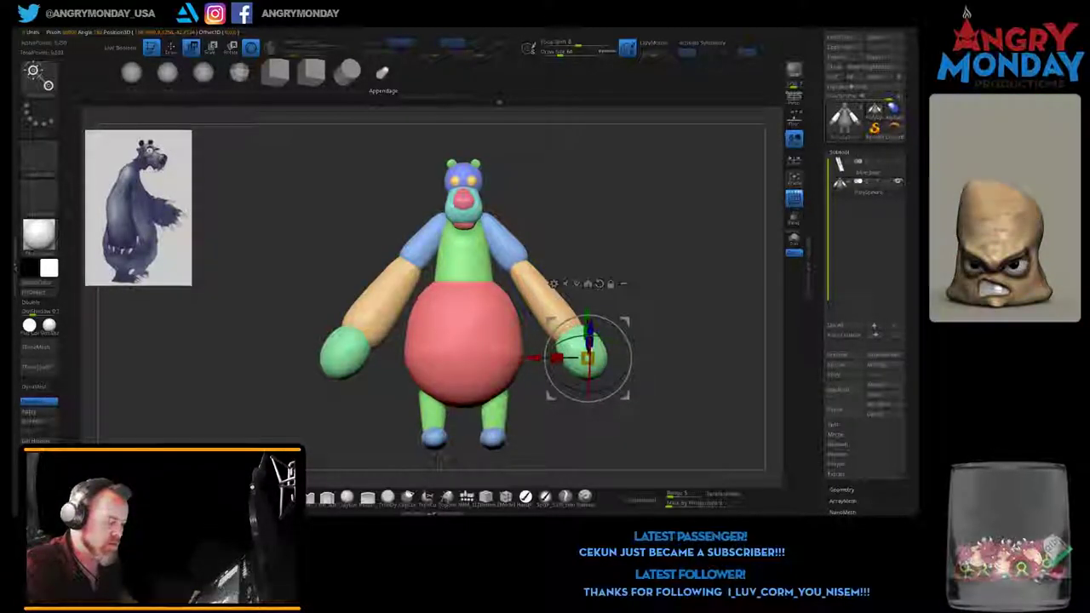
Step: Select the viewer-left shoulder and arm, then mask and clear the viewer-right arm
click(423, 243)
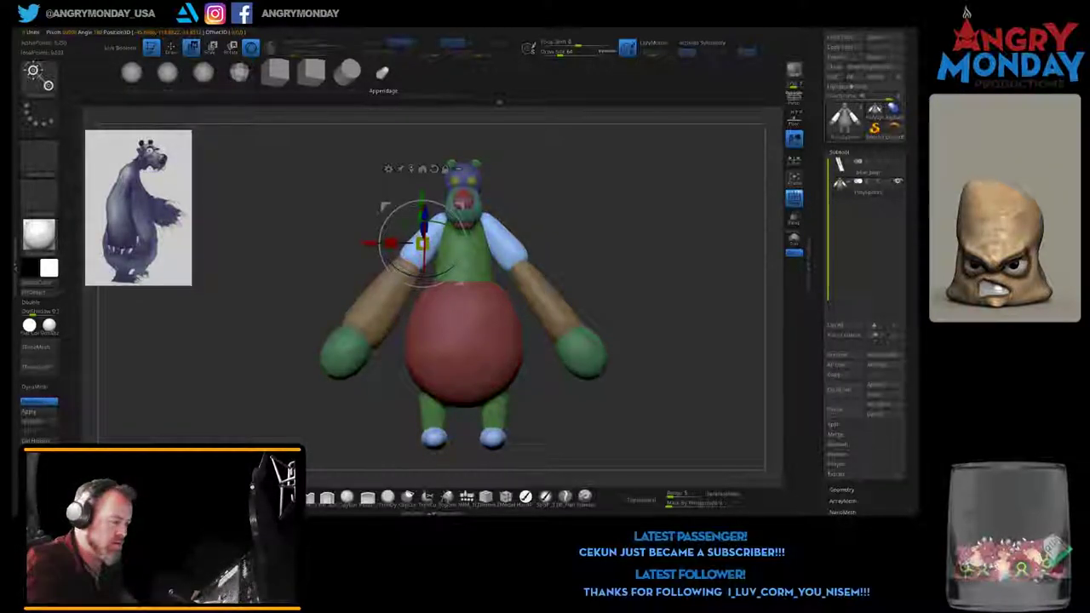
ctrl+shift+drag(628, 157, 475, 461)
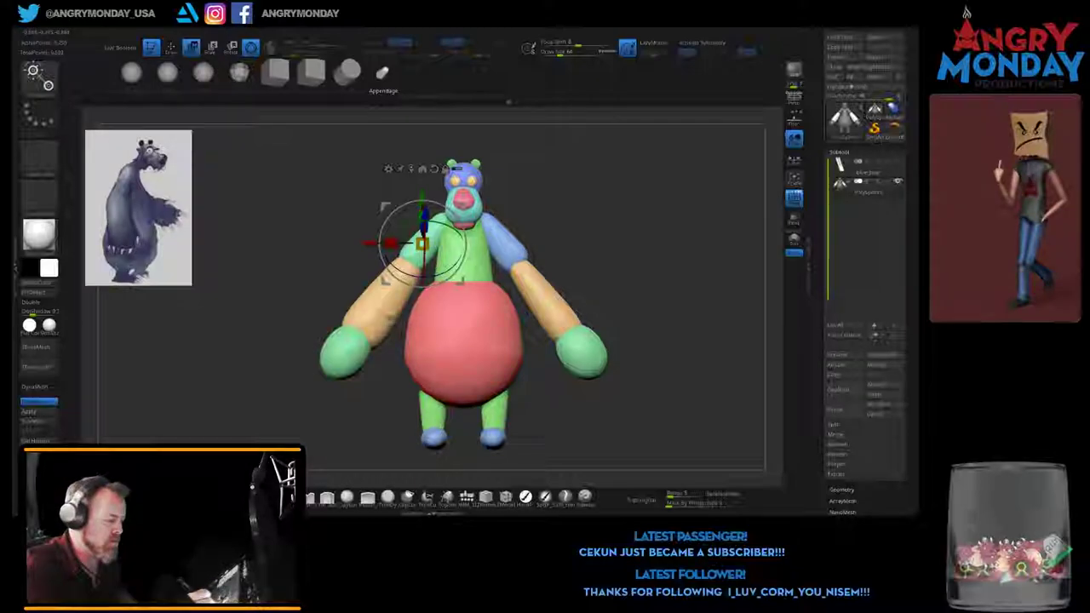
click(379, 294)
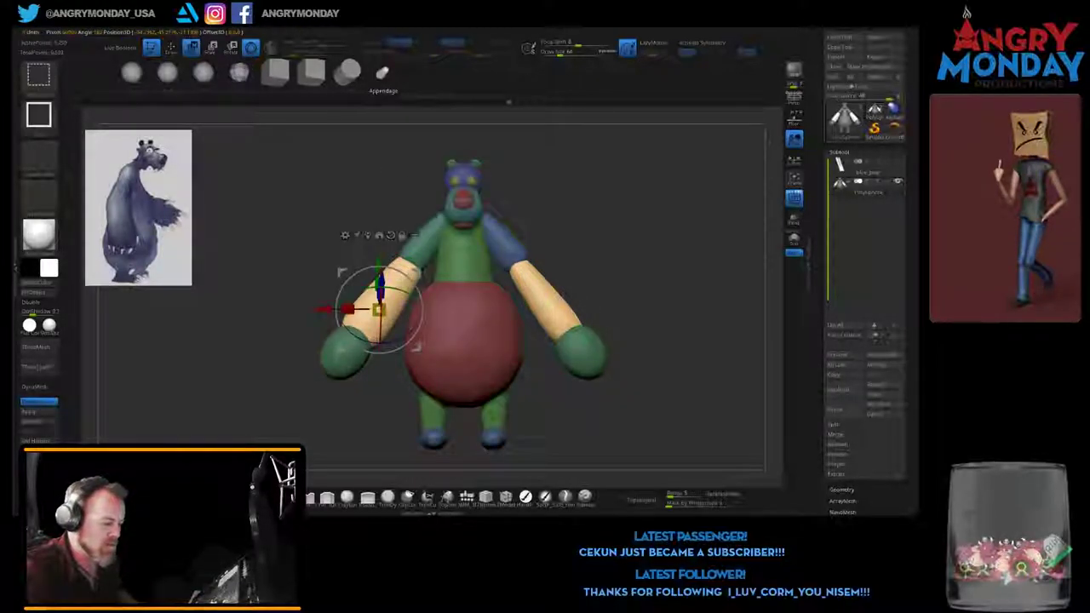
ctrl+drag(665, 180, 494, 469)
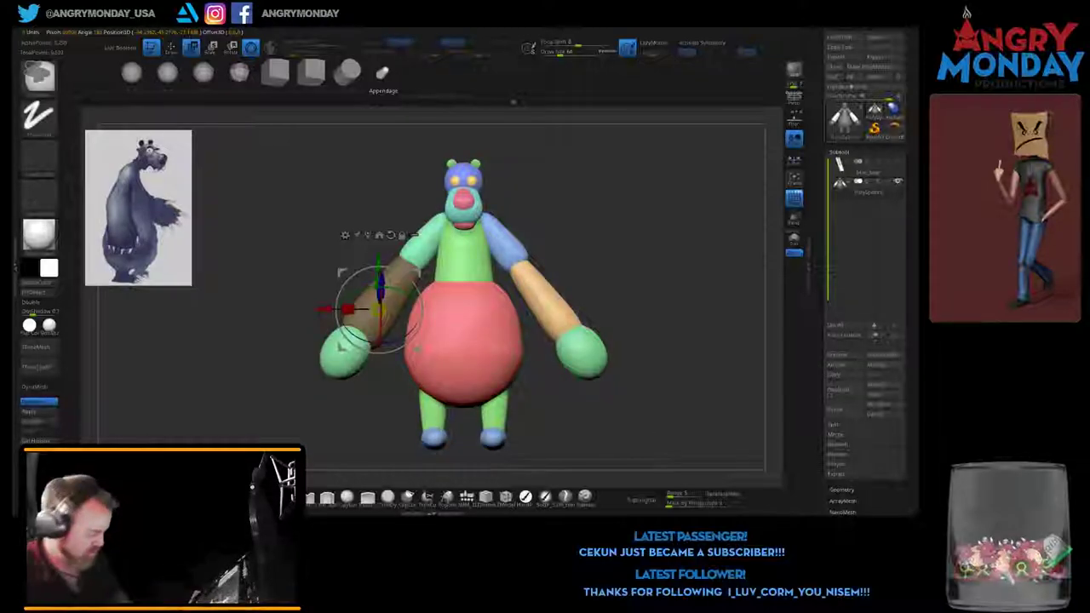
key(ctrl+w)
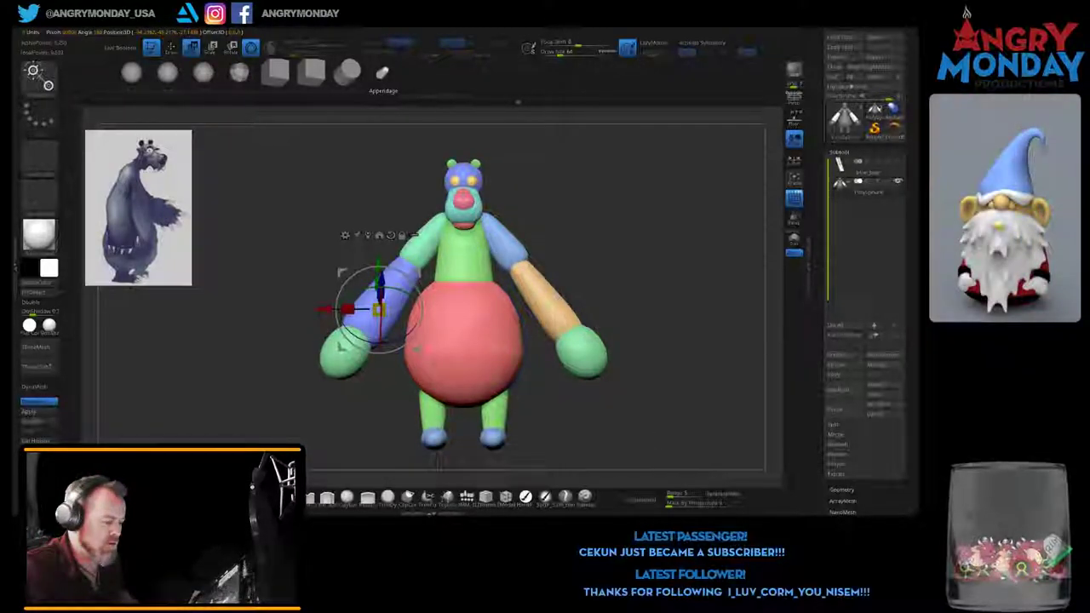
Step: Mask around each hand, invert, and clear the mask so the model is fully unmasked
ctrl+click(588, 356)
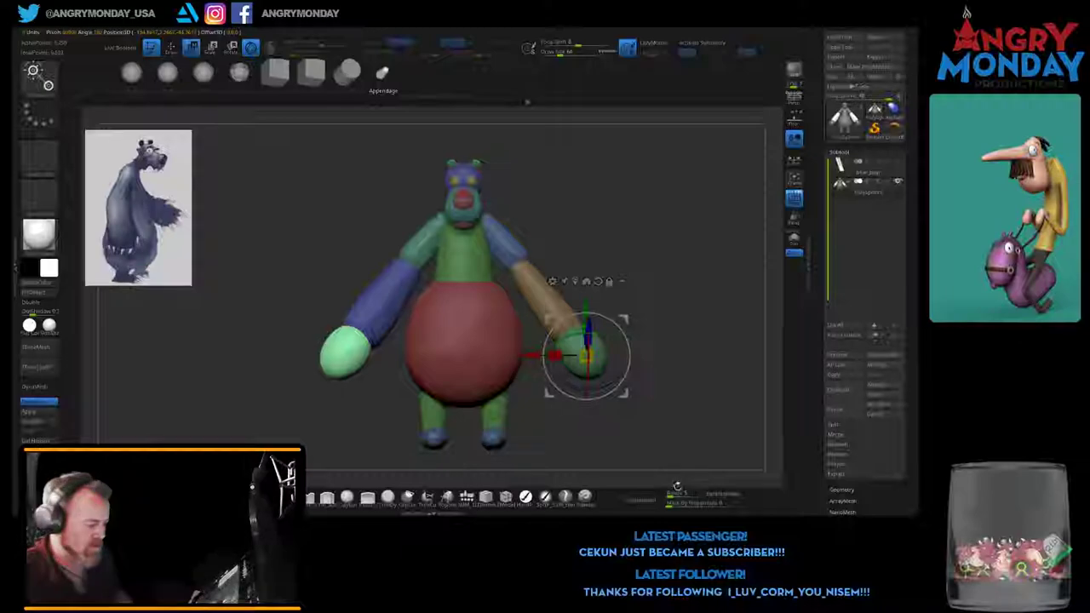
key(ctrl+i)
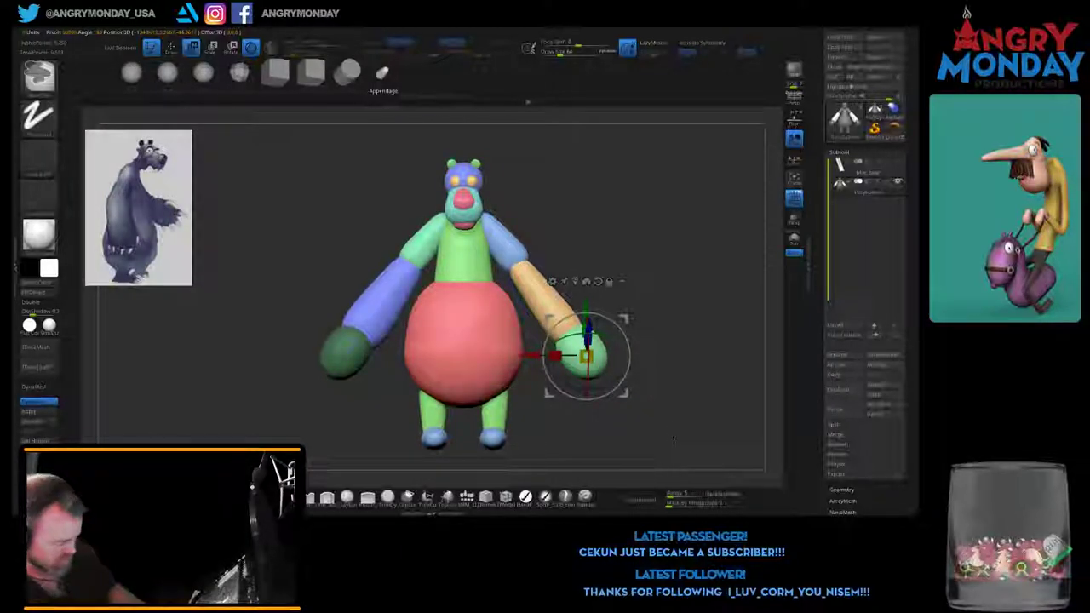
key(ctrl+shift+a)
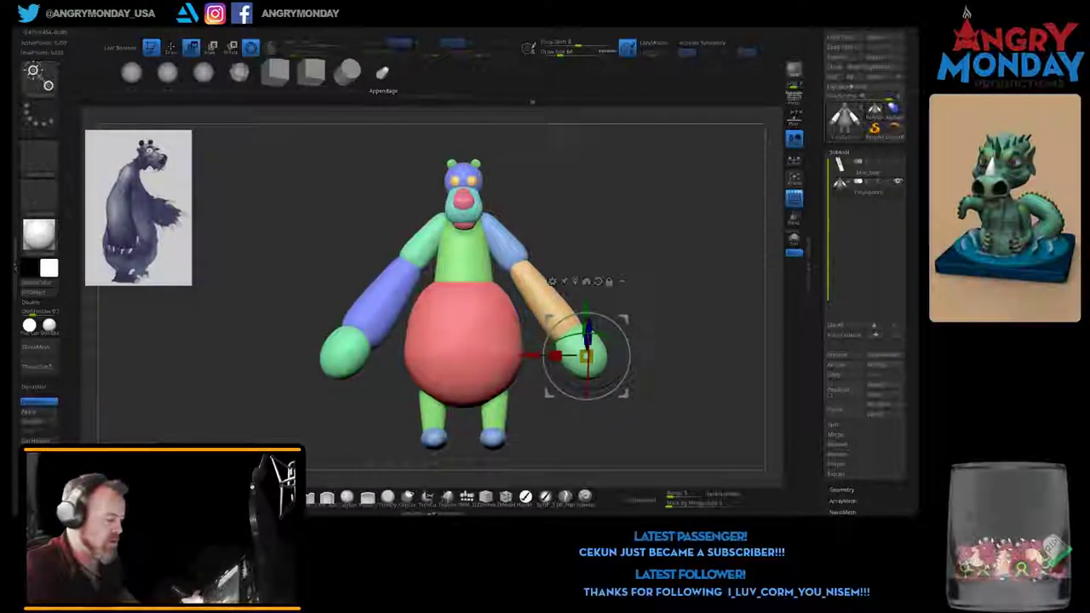
ctrl+click(345, 351)
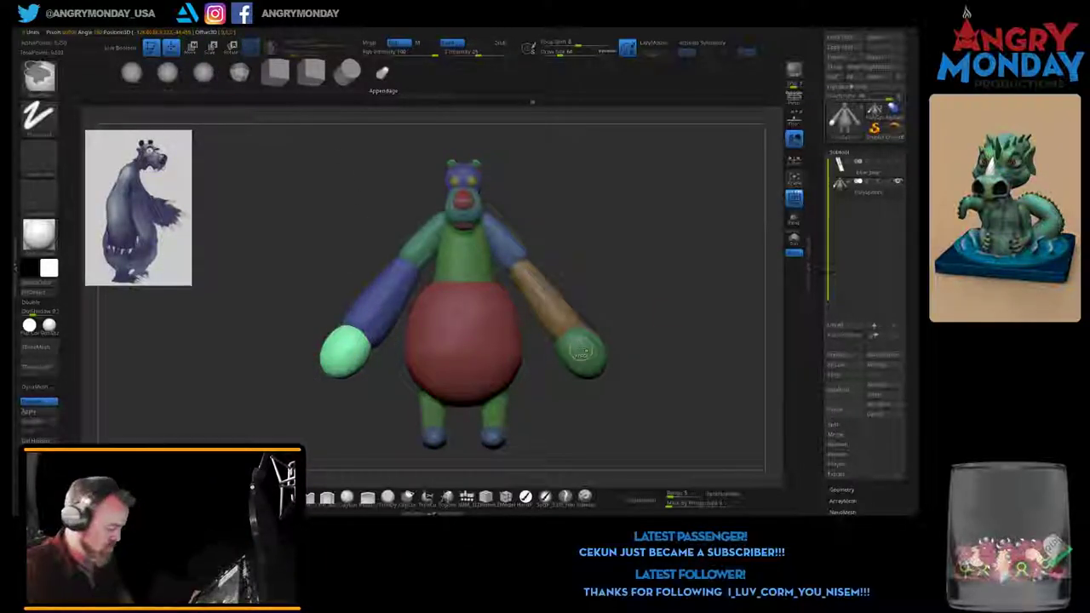
key(ctrl+shift+a)
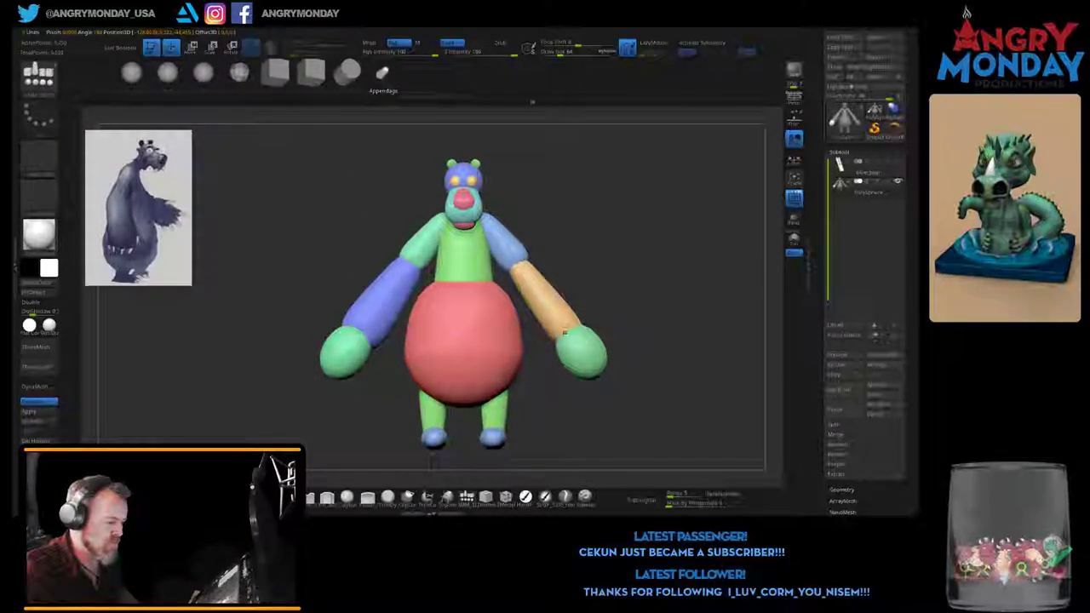
Step: Hide the viewer-left shoulder piece, upper arm and hand
ctrl+shift+click(418, 242)
ctrl+shift+click(417, 242)
ctrl+alt+shift+click(383, 293)
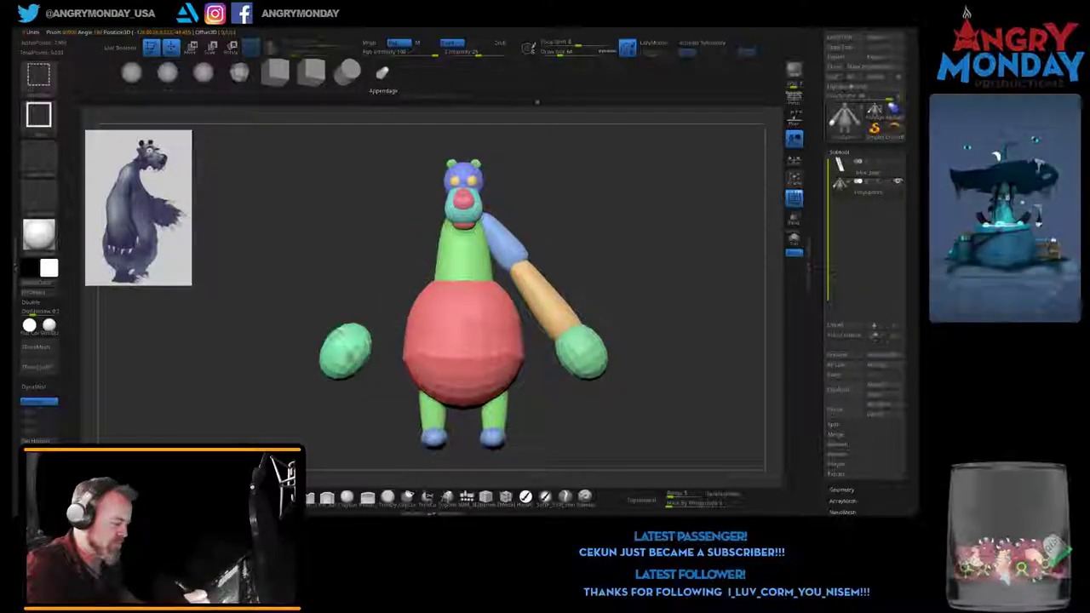
ctrl+alt+shift+click(345, 351)
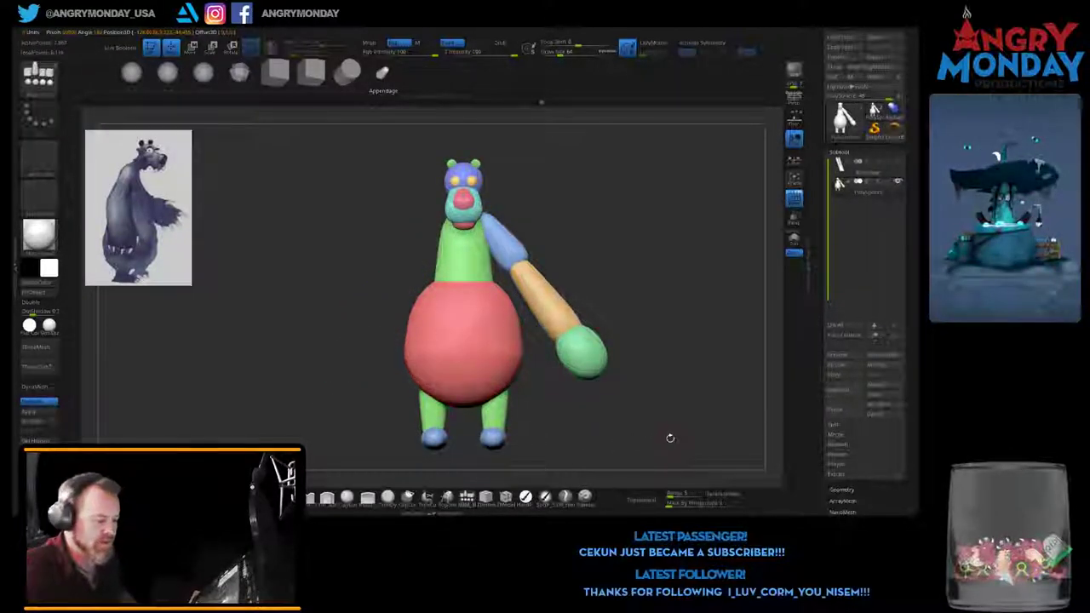
mouse_move(669, 436)
mouse_down()
mouse_move(596, 434)
mouse_move(613, 383)
mouse_up()
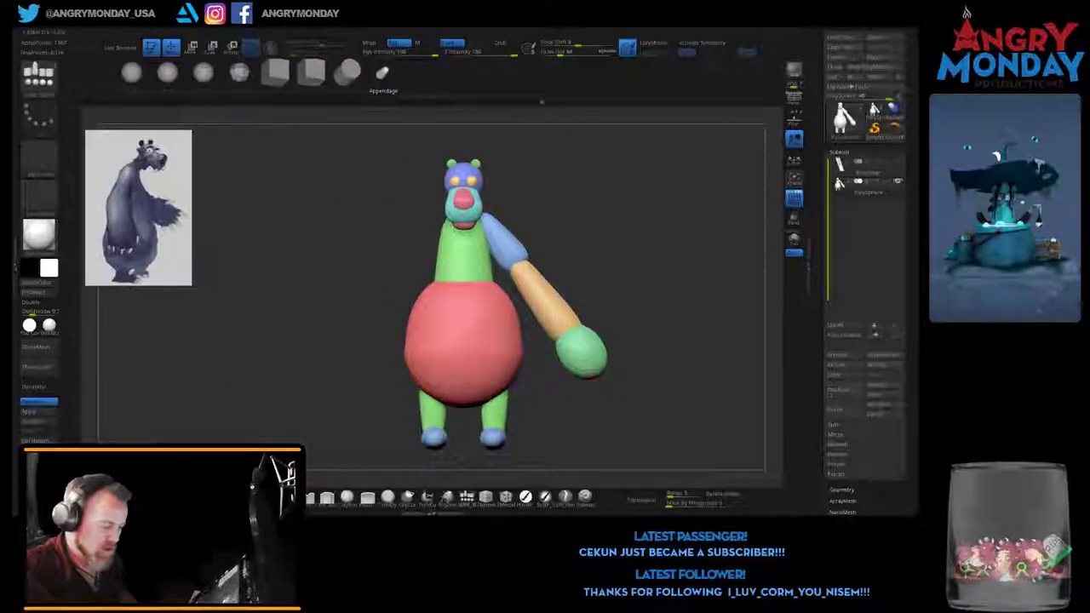
Step: Isolate the green hand, show everything again, and mask the body leaving the hand free
ctrl+shift+click(581, 349)
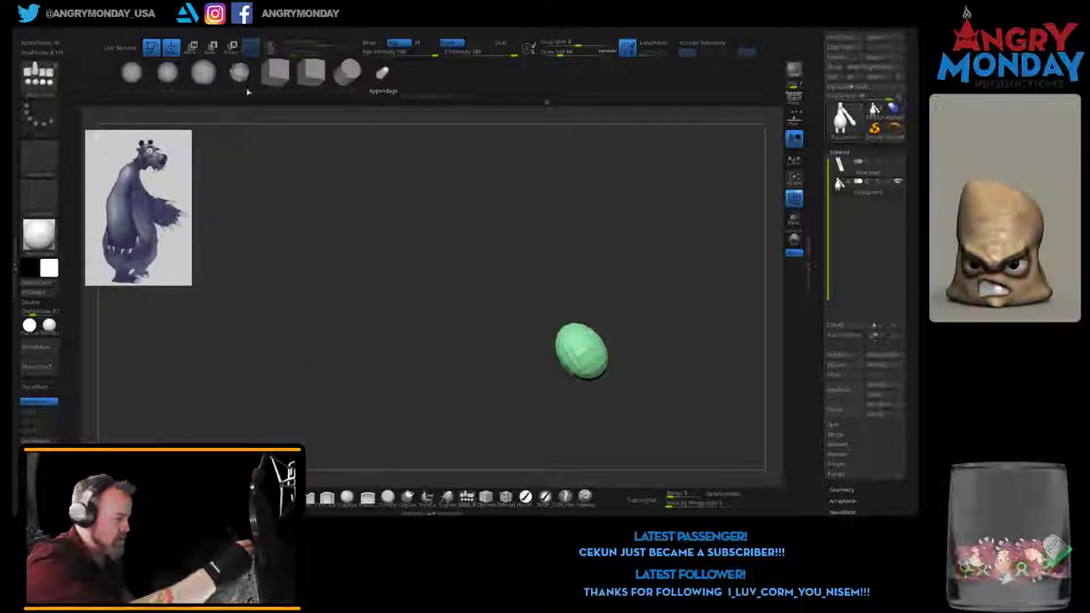
key(w)
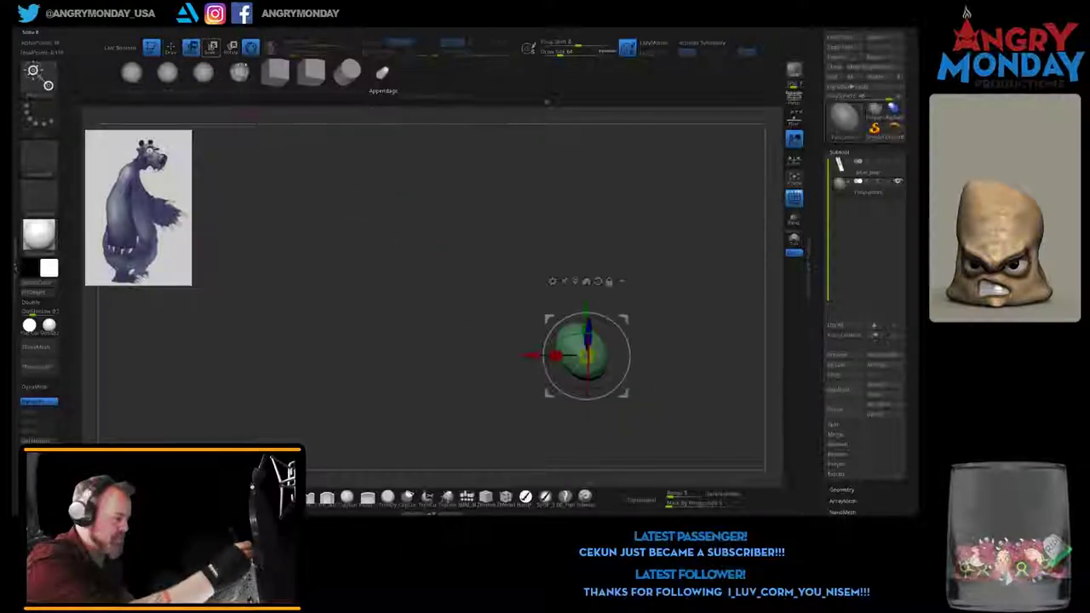
click(171, 47)
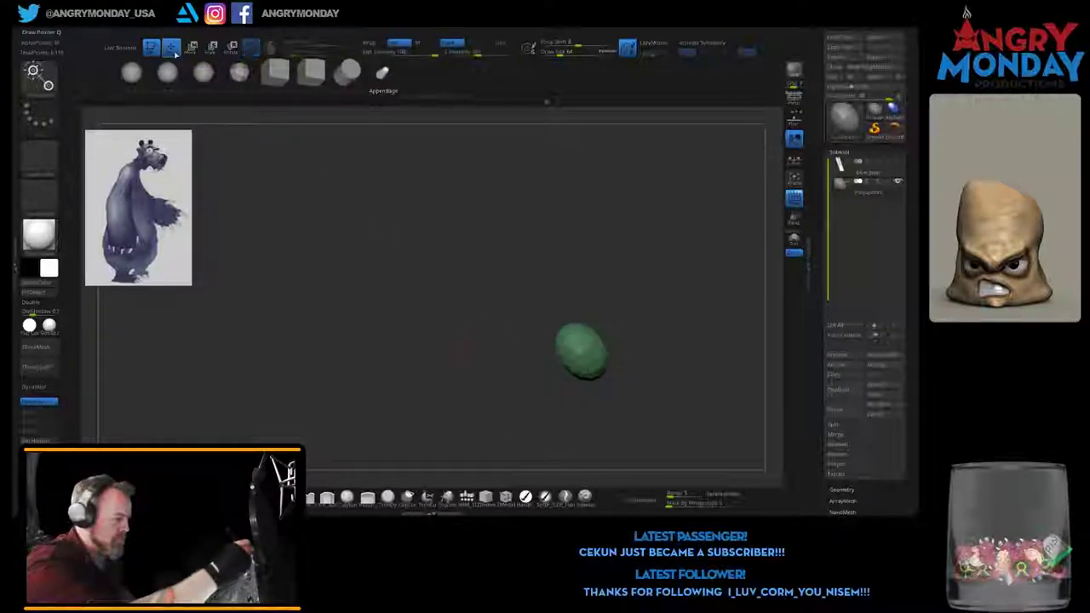
ctrl+shift+click(678, 430)
ctrl+click(679, 427)
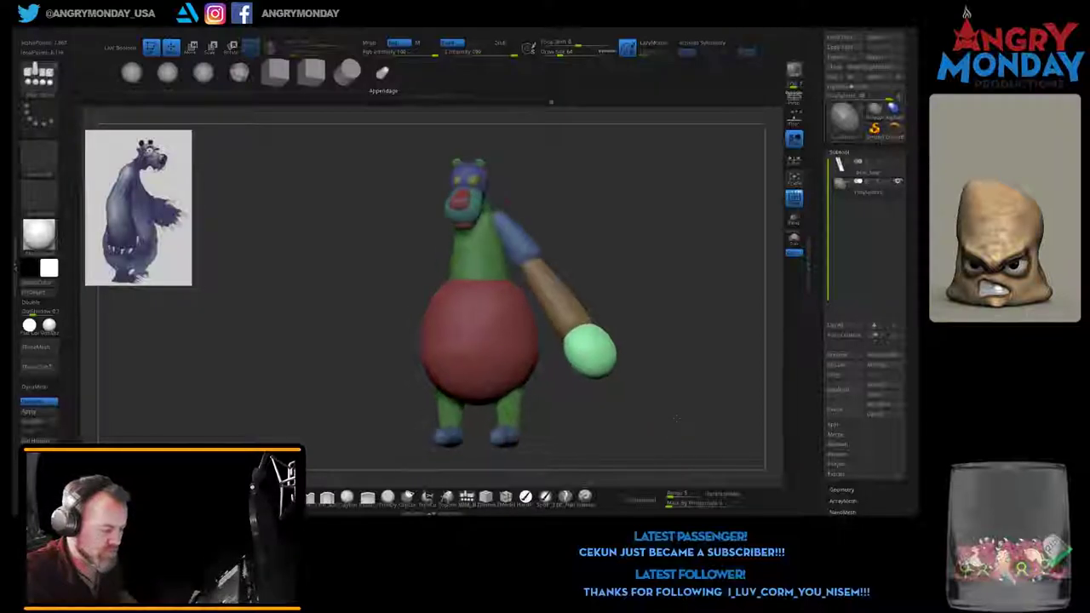
click(193, 47)
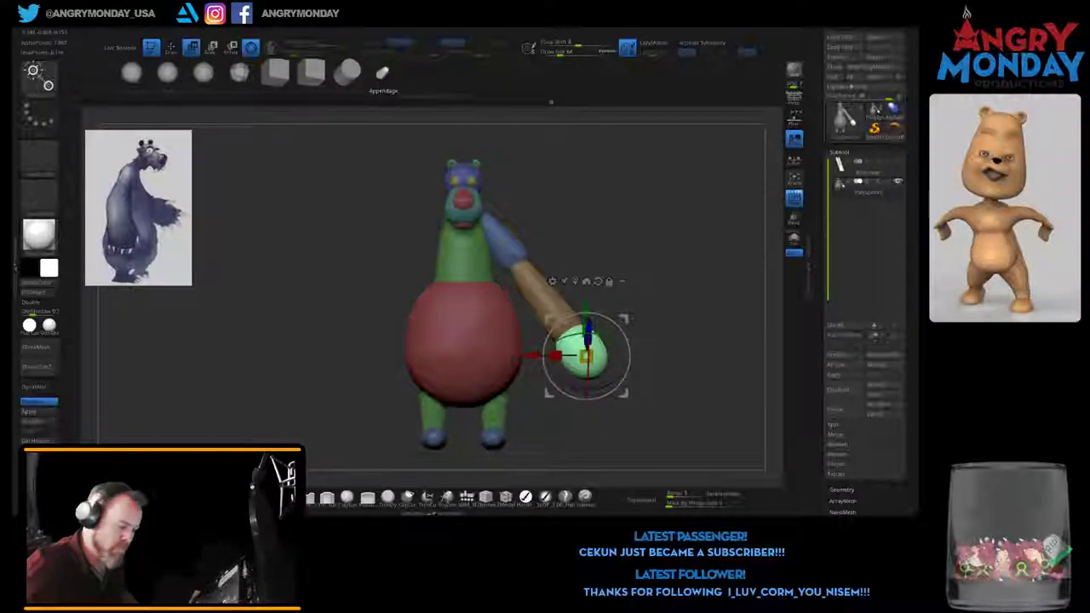
Step: Shift the green hand, recentre its pivot, and stretch it into a tilted oval
drag(682, 400, 767, 400)
drag(584, 281, 595, 413)
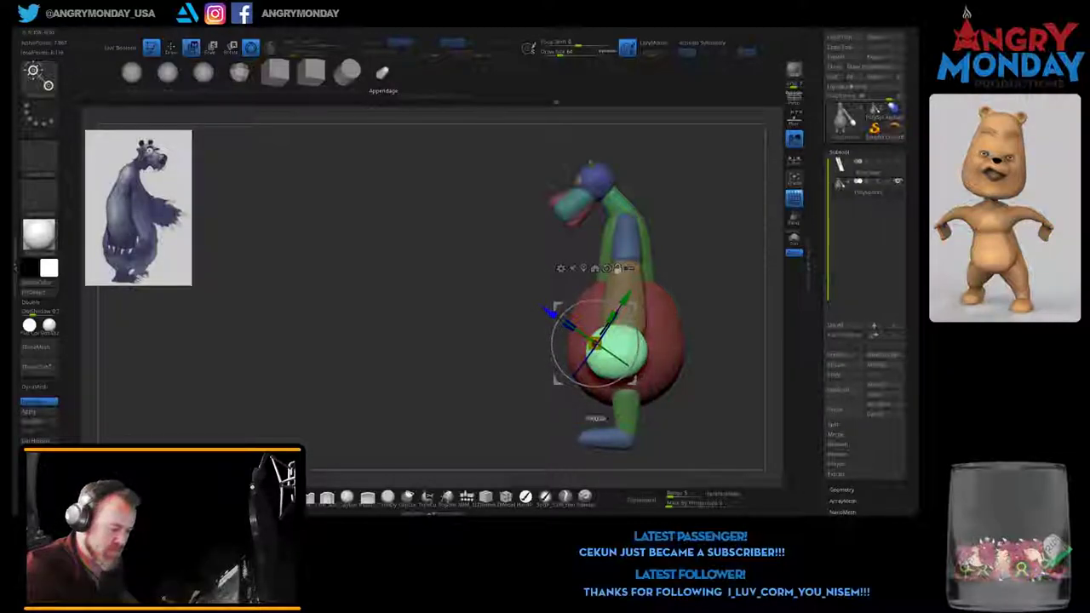
click(615, 356)
click(615, 282)
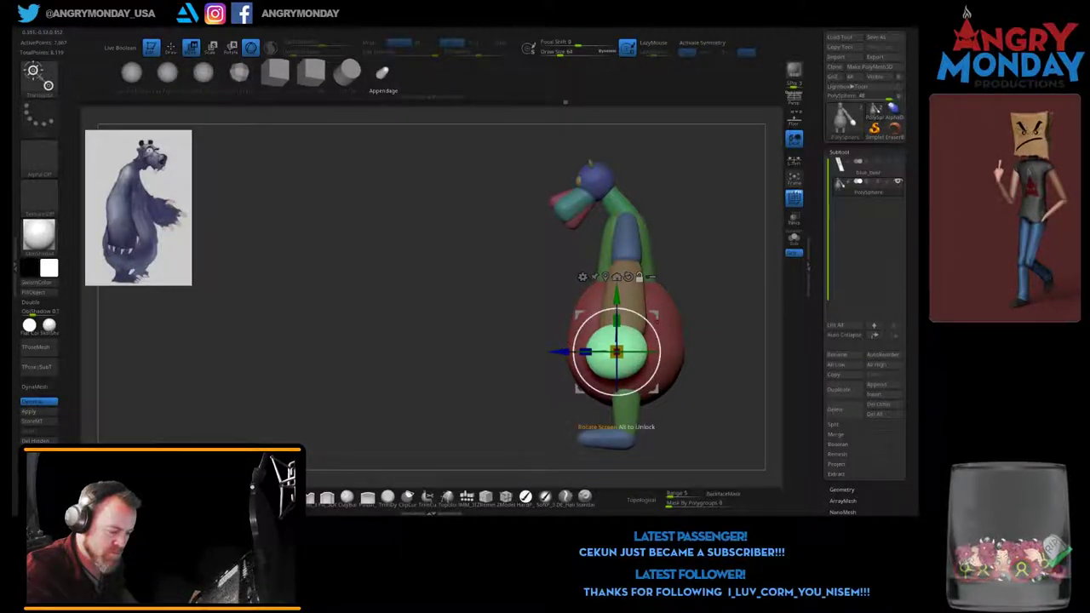
drag(681, 400, 553, 400)
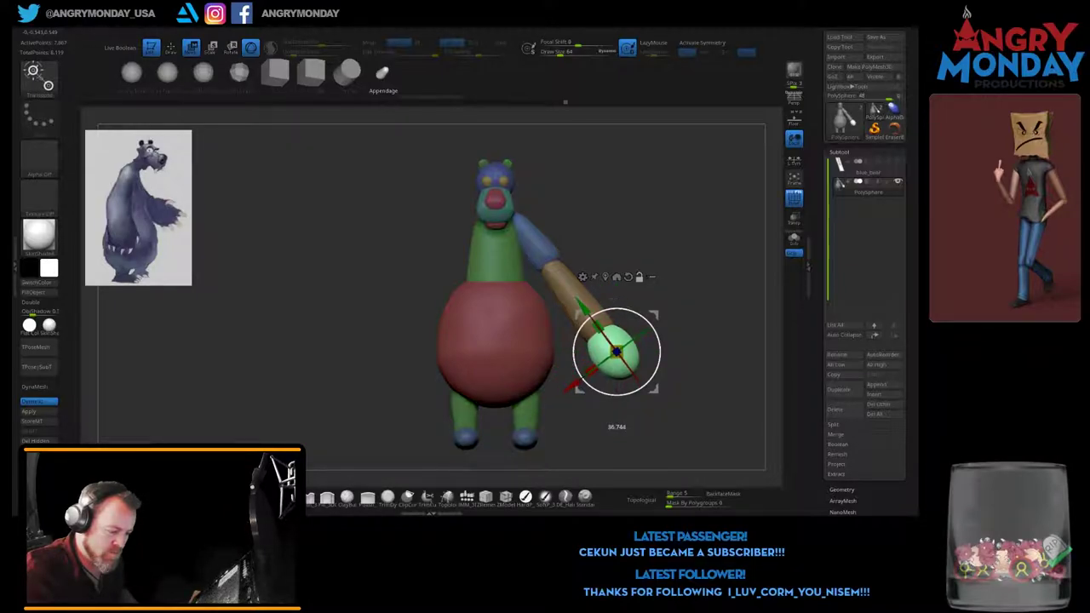
drag(638, 358, 637, 363)
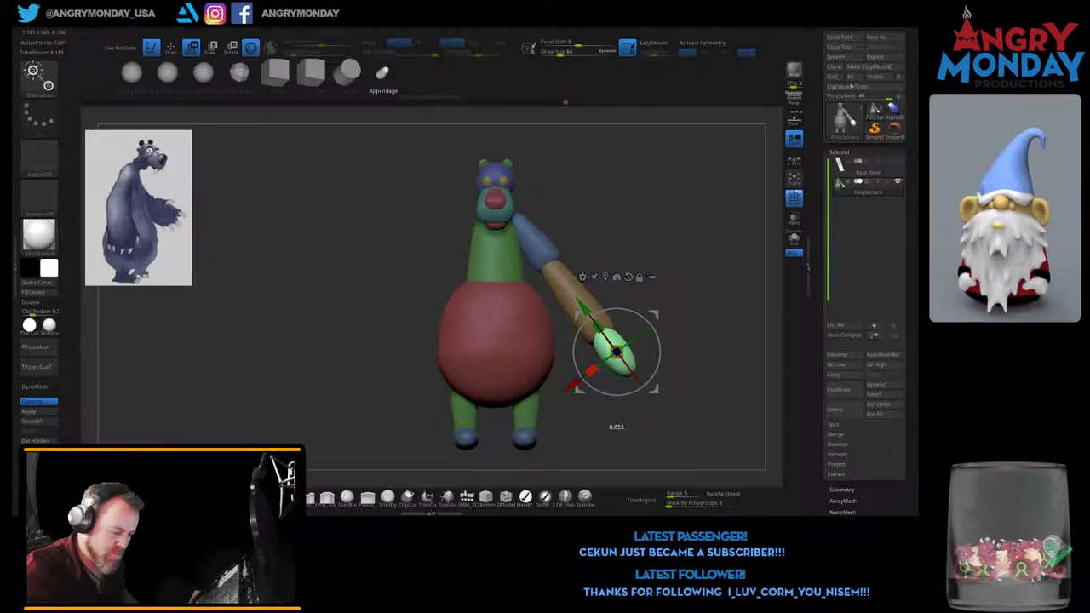
Step: Check the oval hand from the side and above, then enlarge it
drag(699, 400, 596, 400)
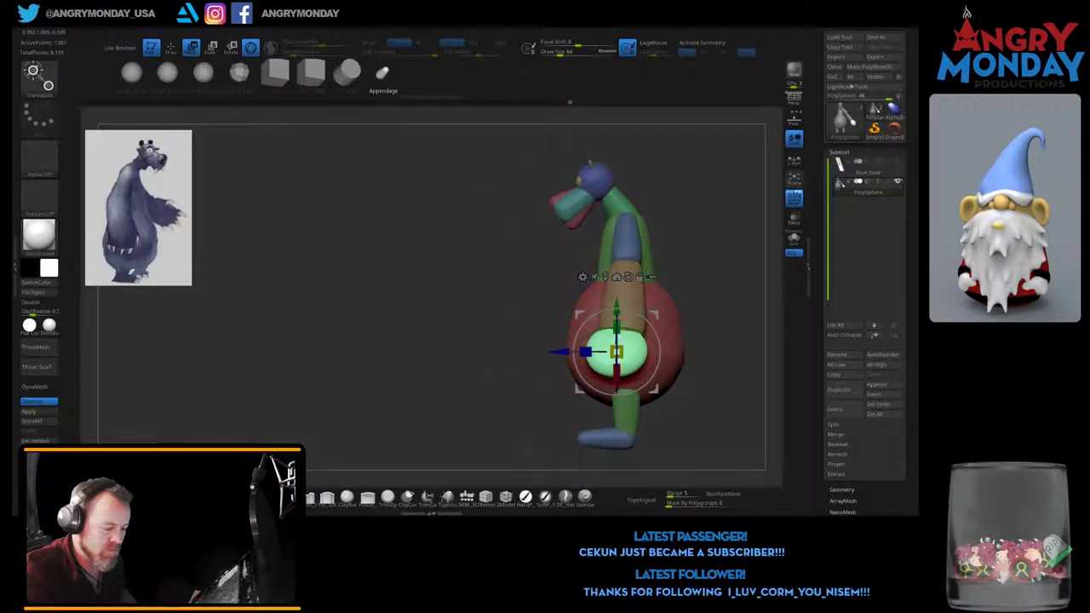
drag(528, 450, 596, 450)
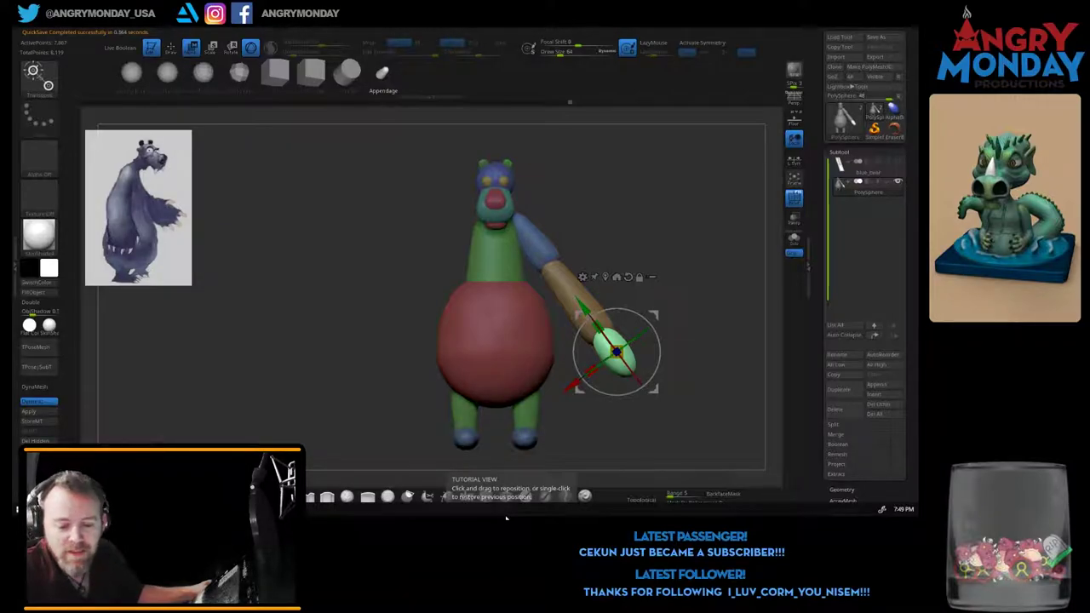
mouse_move(511, 452)
mouse_down()
mouse_move(661, 431)
mouse_move(662, 465)
mouse_up()
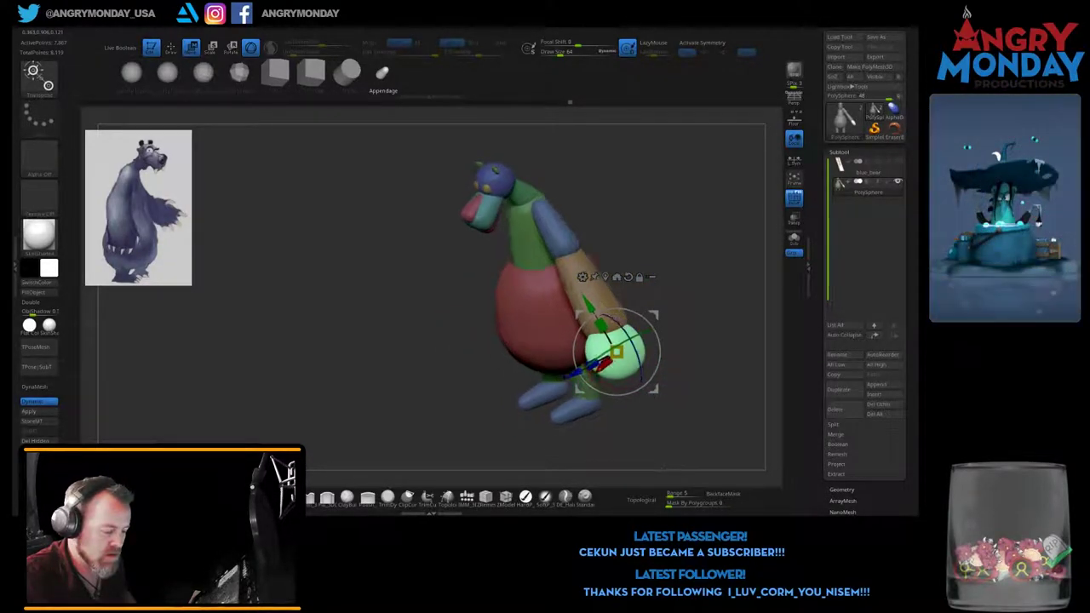
drag(676, 452, 678, 477)
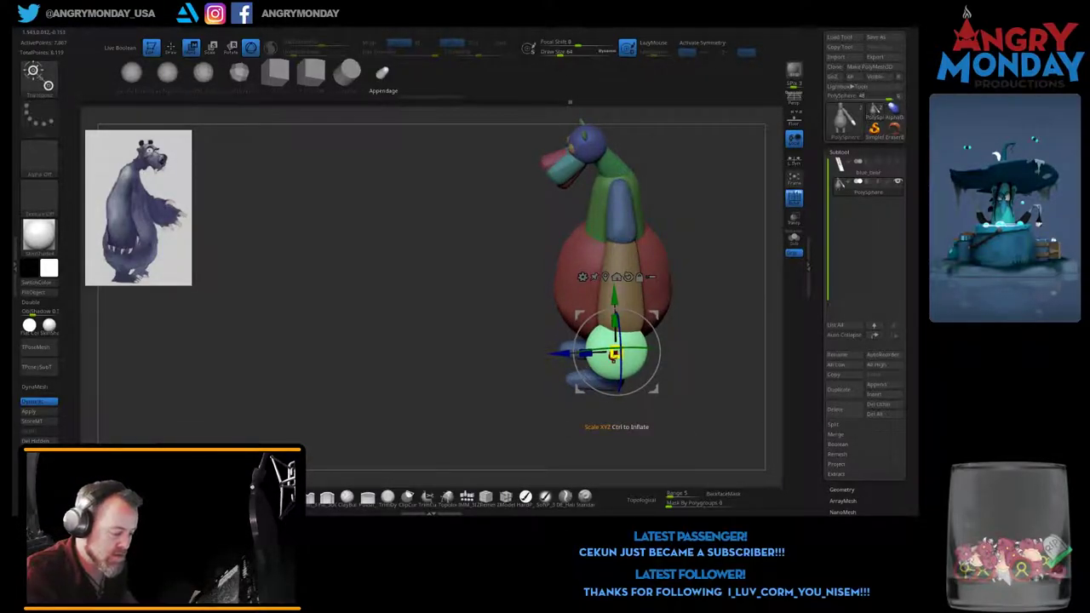
drag(613, 355, 616, 352)
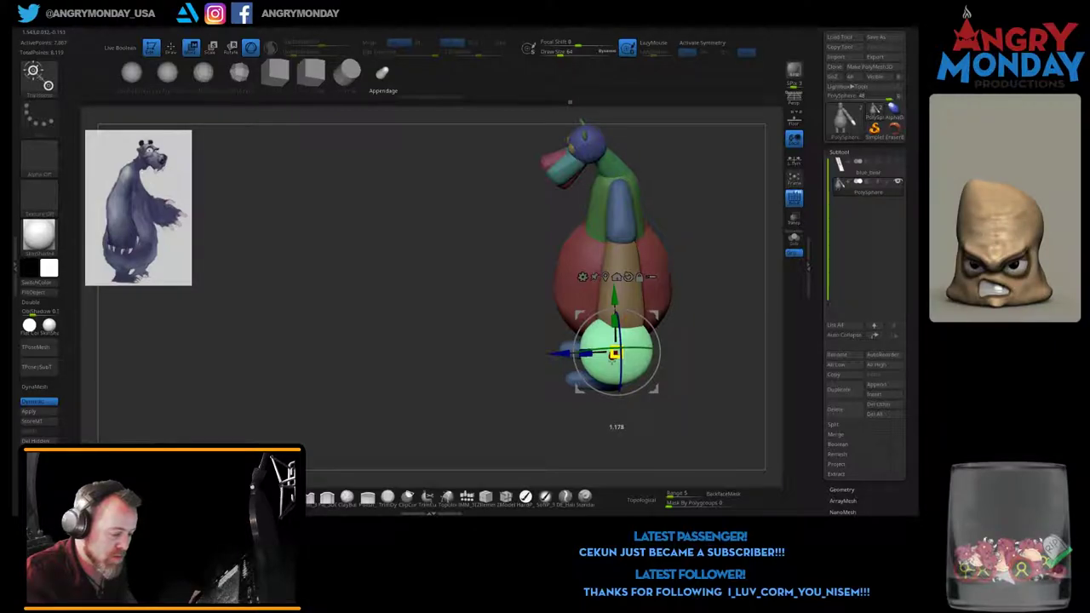
mouse_move(673, 426)
mouse_down()
mouse_move(716, 410)
mouse_move(693, 433)
mouse_up()
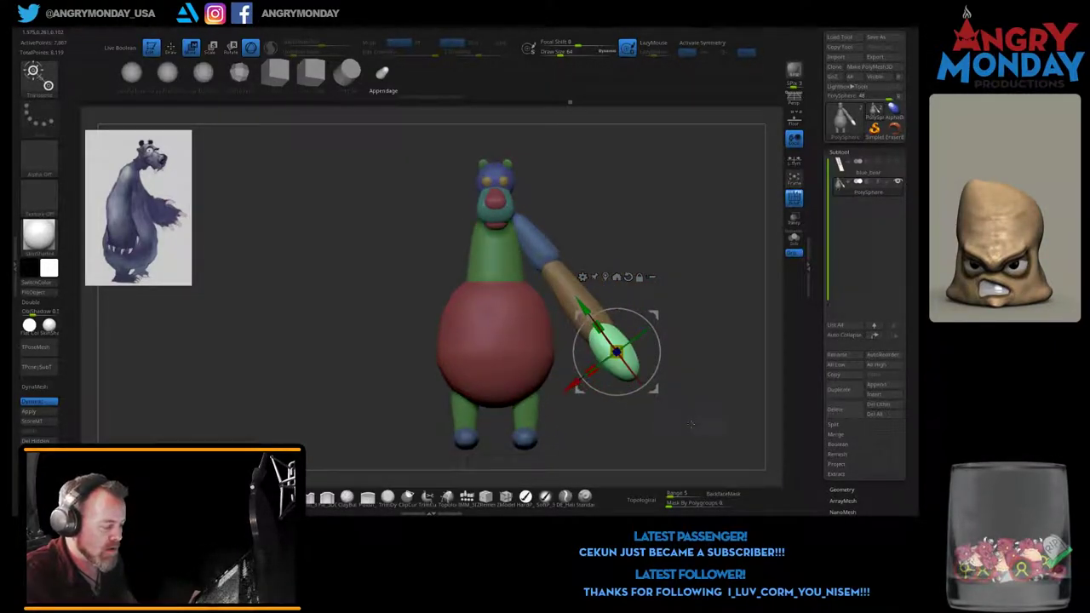
Step: Place the pivot on the viewer-right shoulder with its axes aligned along the upper arm
click(533, 247)
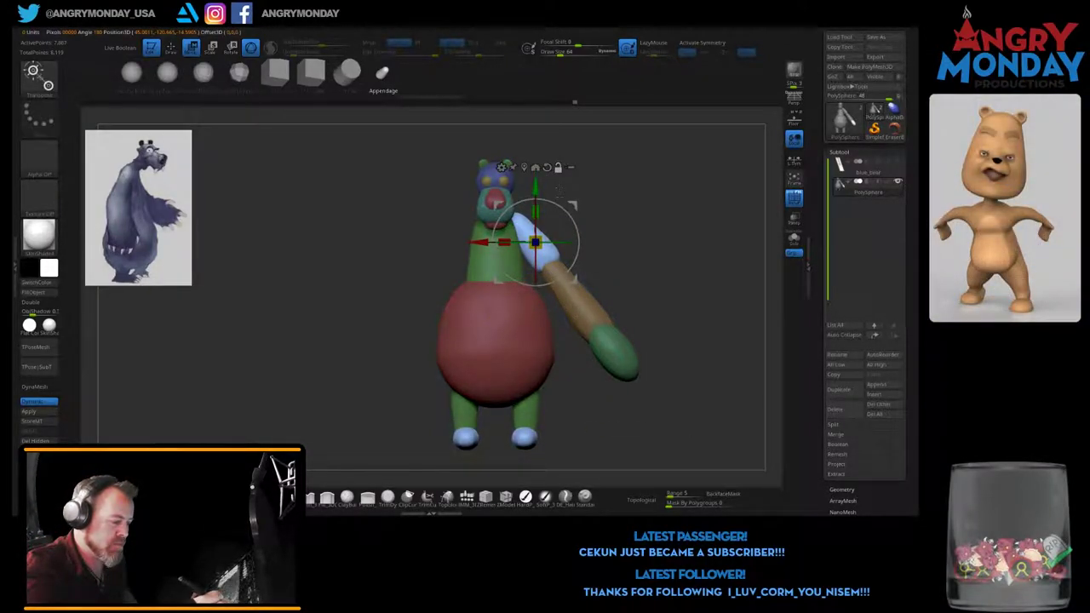
drag(569, 214, 552, 203)
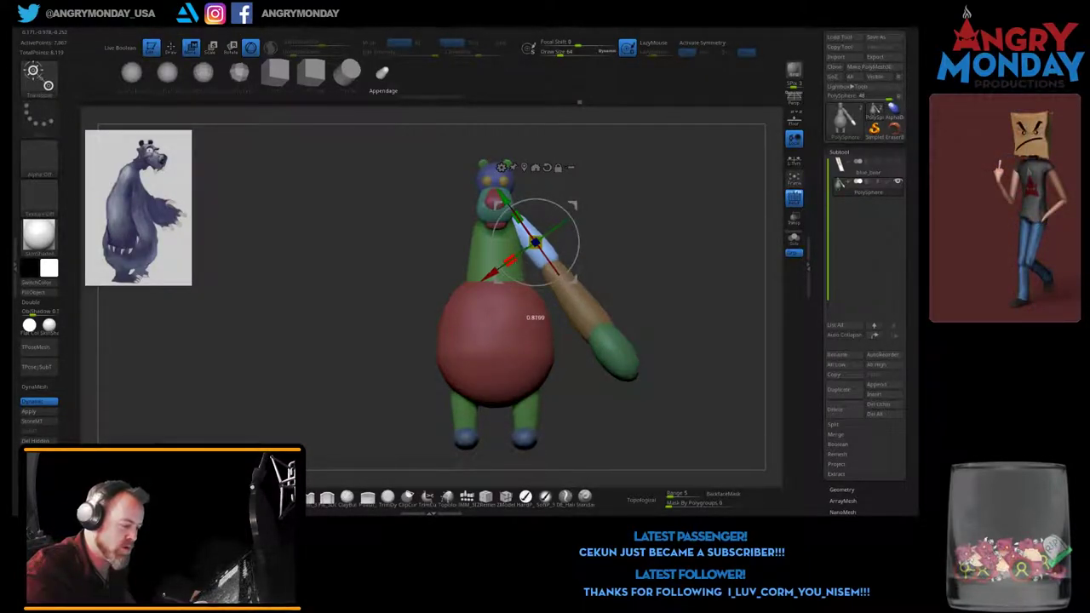
right_drag(535, 317, 597, 317)
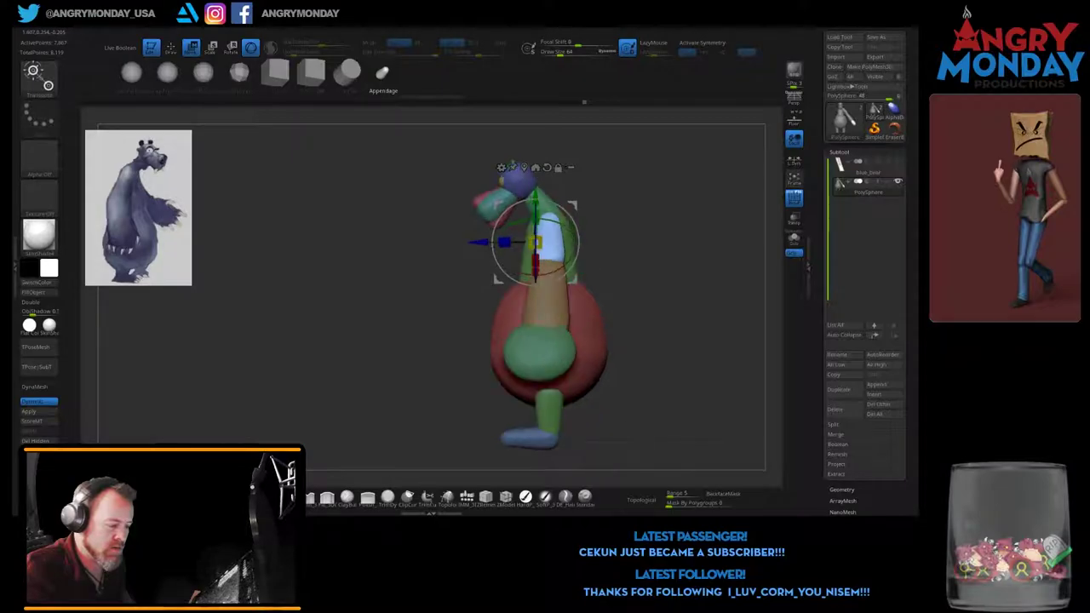
right_drag(629, 426, 671, 420)
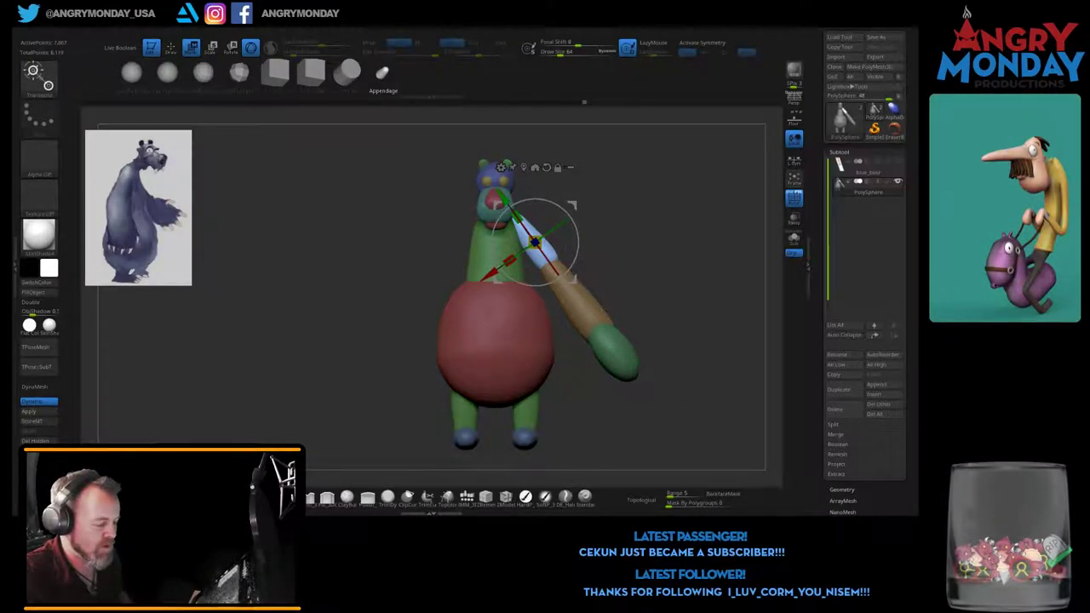
Step: Unmask the whole bear with a Ctrl+Shift drag, confirm the current pose, and return to Draw
click(524, 439)
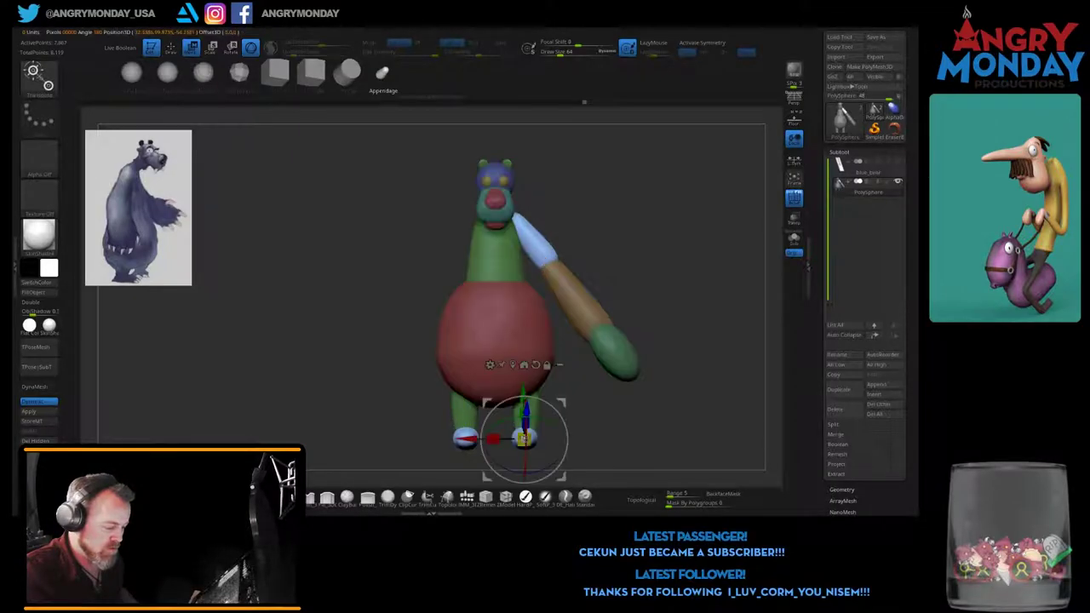
key(ctrl+shift)
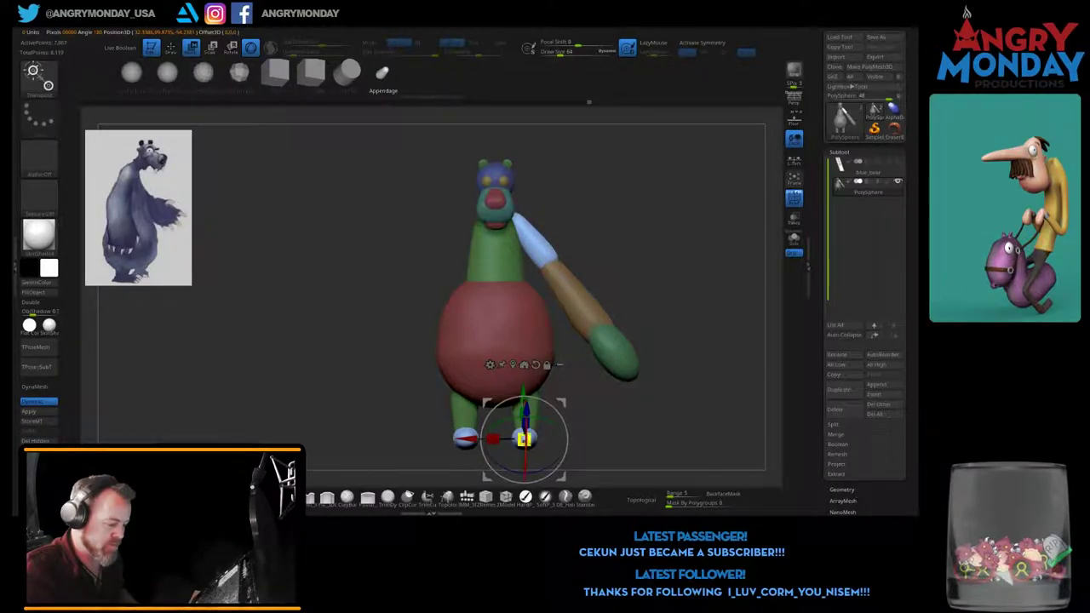
ctrl+shift+drag(632, 138, 464, 341)
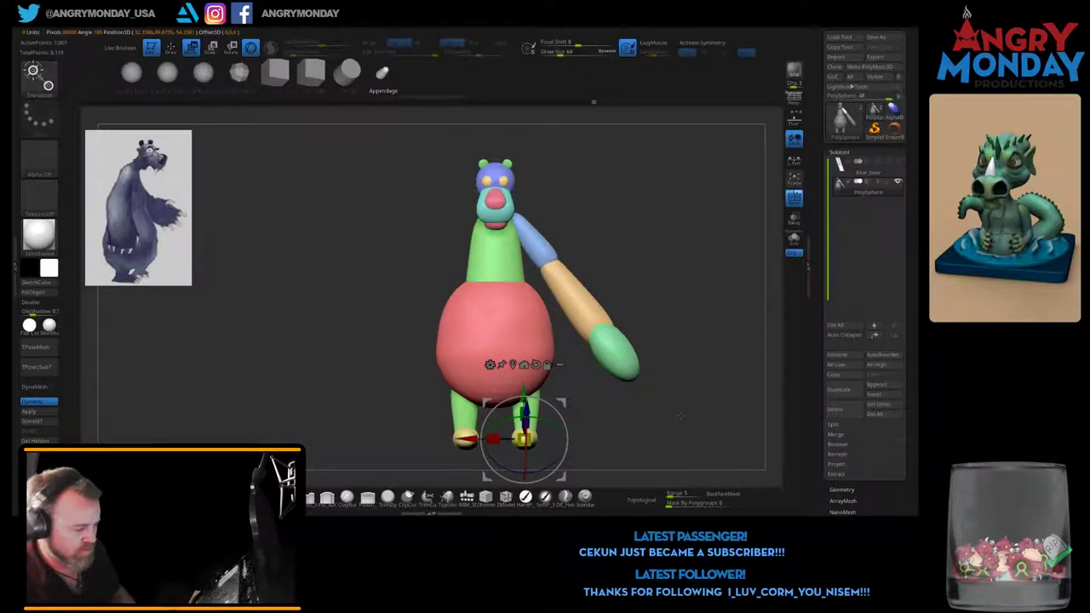
key(ctrl+z)
key(ctrl+z)
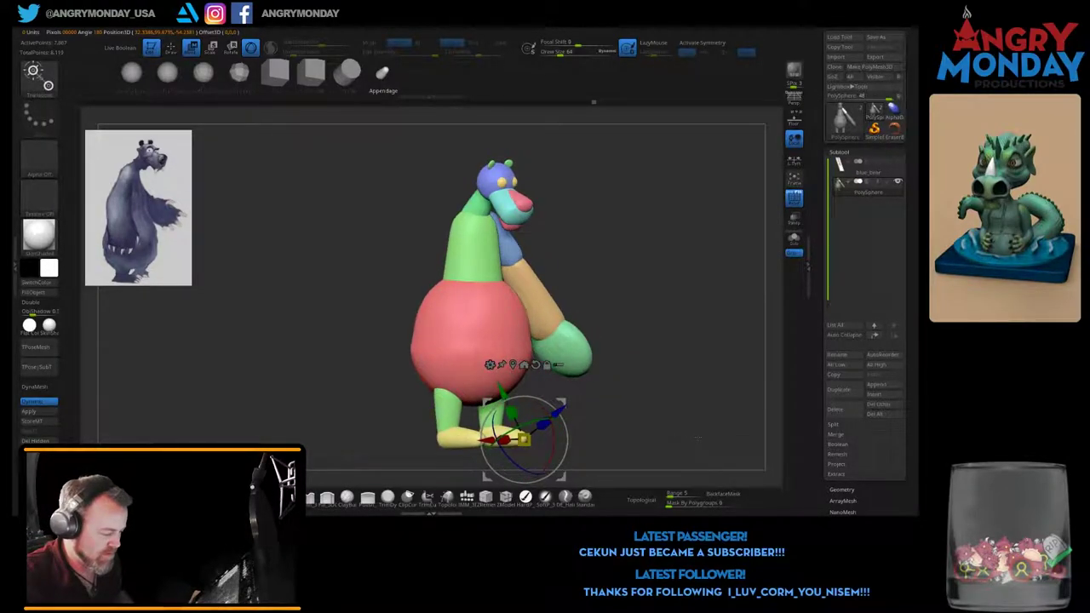
key(ctrl+shift+z)
key(ctrl+shift+z)
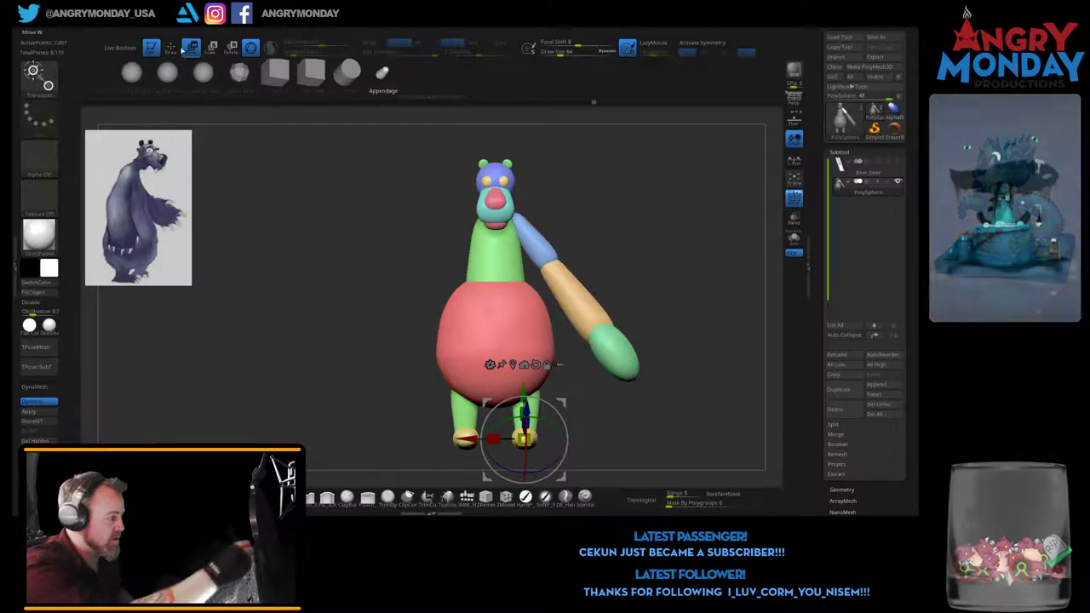
key(q)
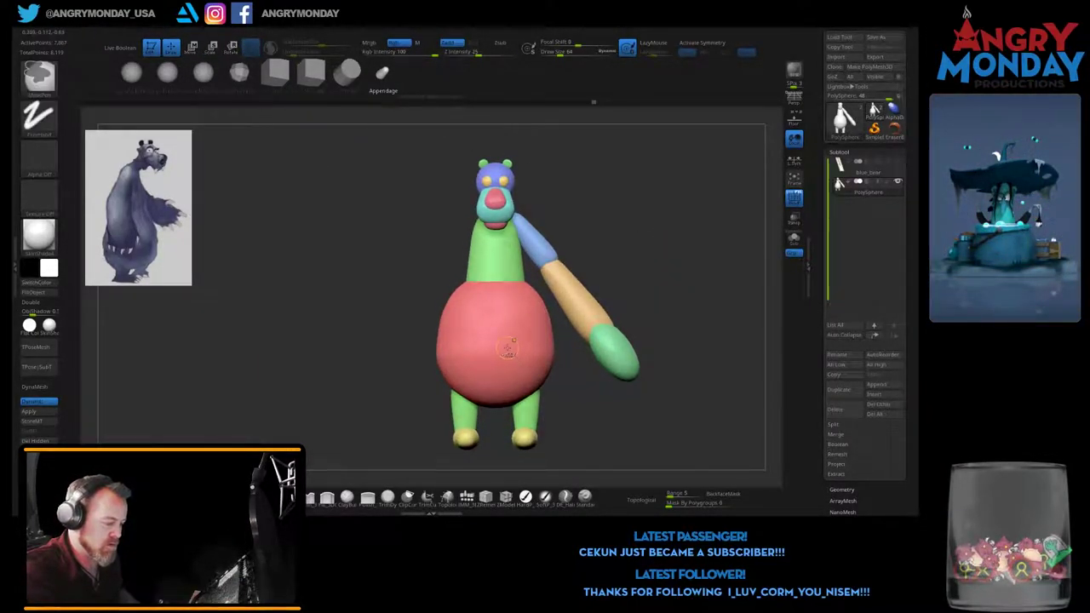
Step: Hide the belly and feet, mask both legs, and make them their own polygroup
ctrl+shift+click(509, 320)
ctrl+shift+click(510, 320)
ctrl+alt+shift+click(511, 273)
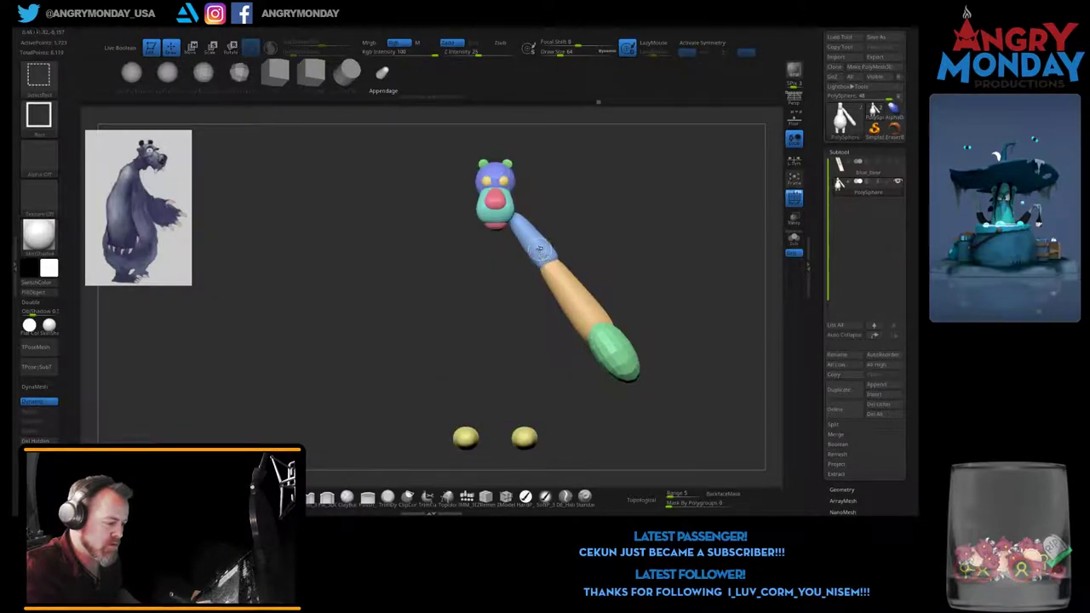
ctrl+alt+shift+click(533, 243)
key(ctrl+z)
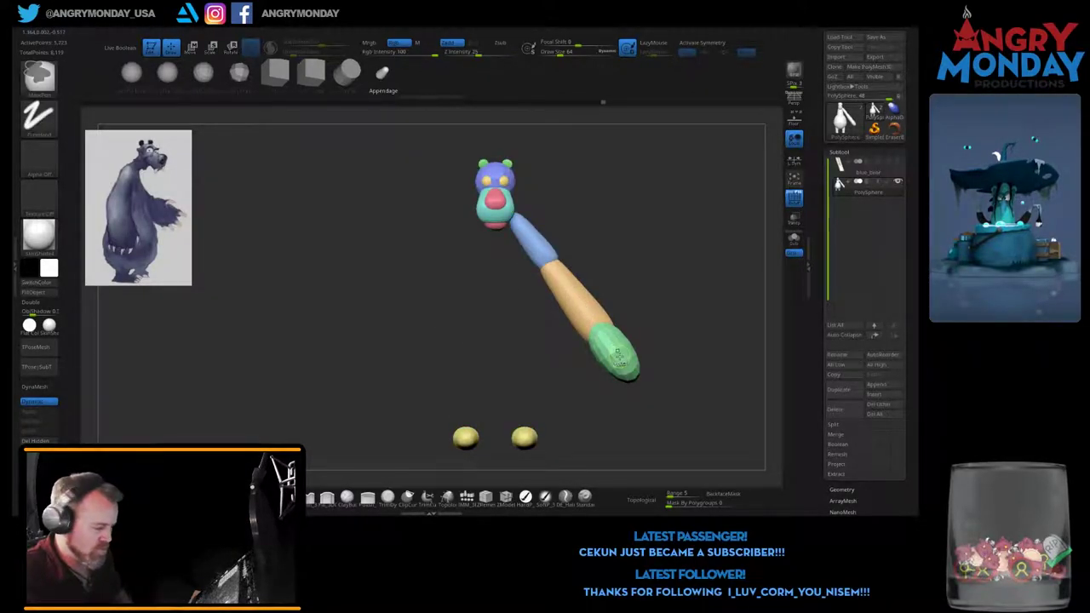
key(ctrl+z)
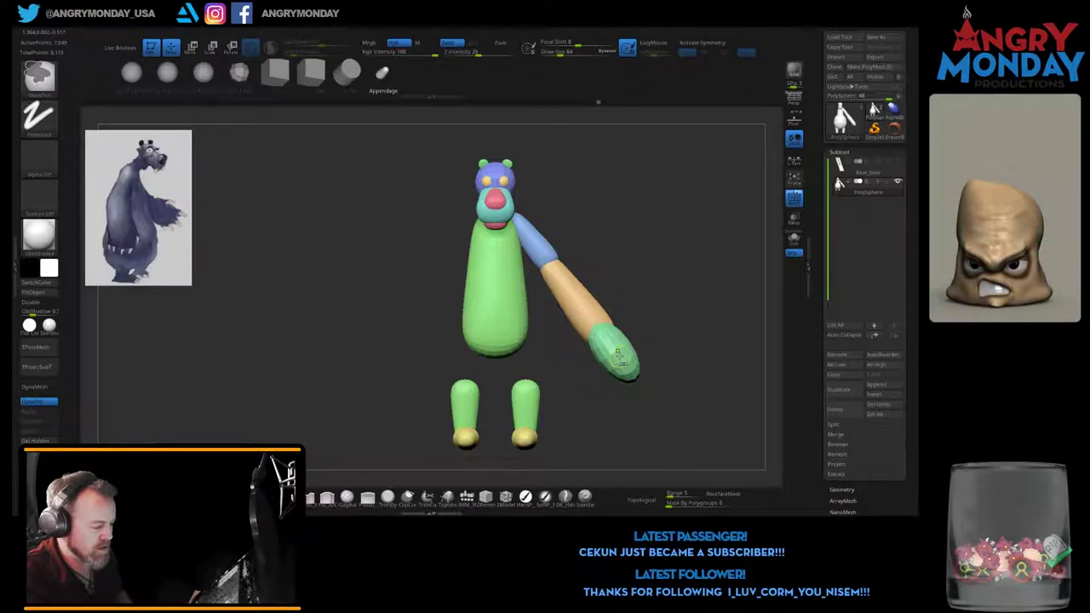
ctrl+alt+shift+click(524, 439)
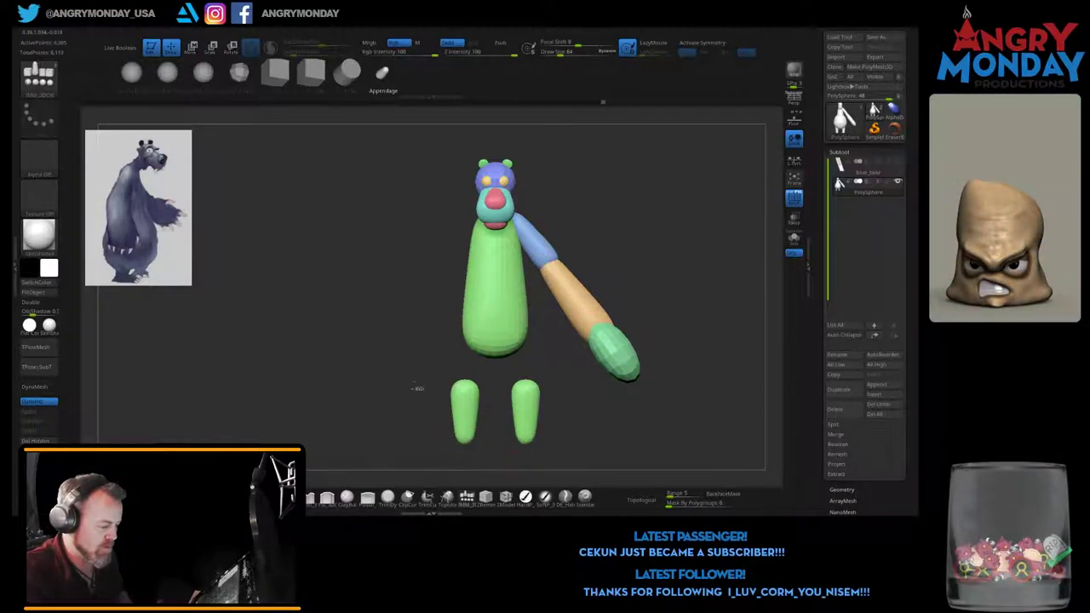
ctrl+drag(406, 366, 542, 446)
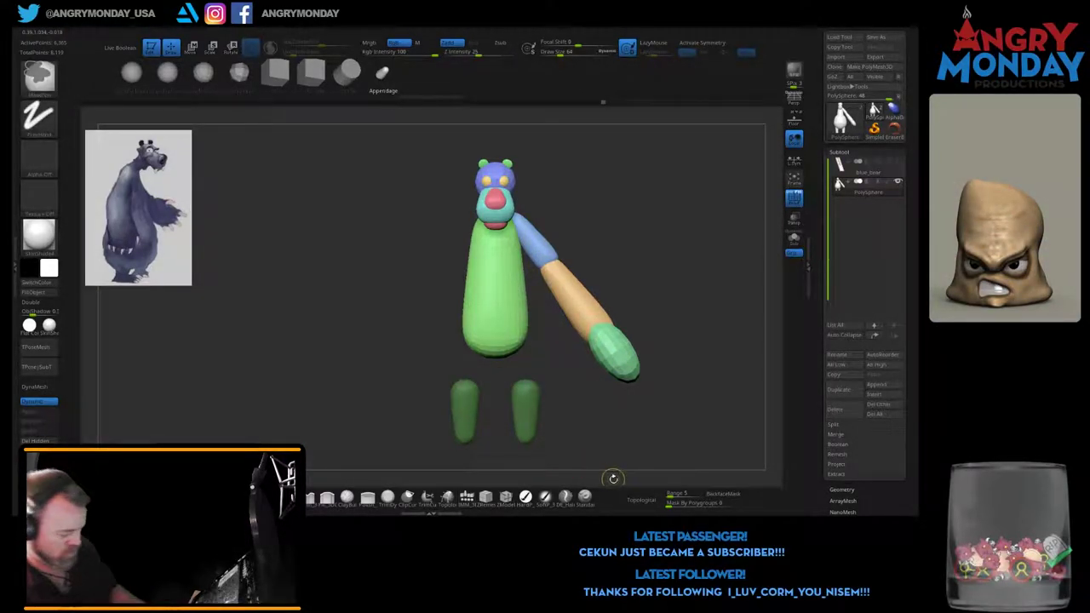
key(ctrl+w)
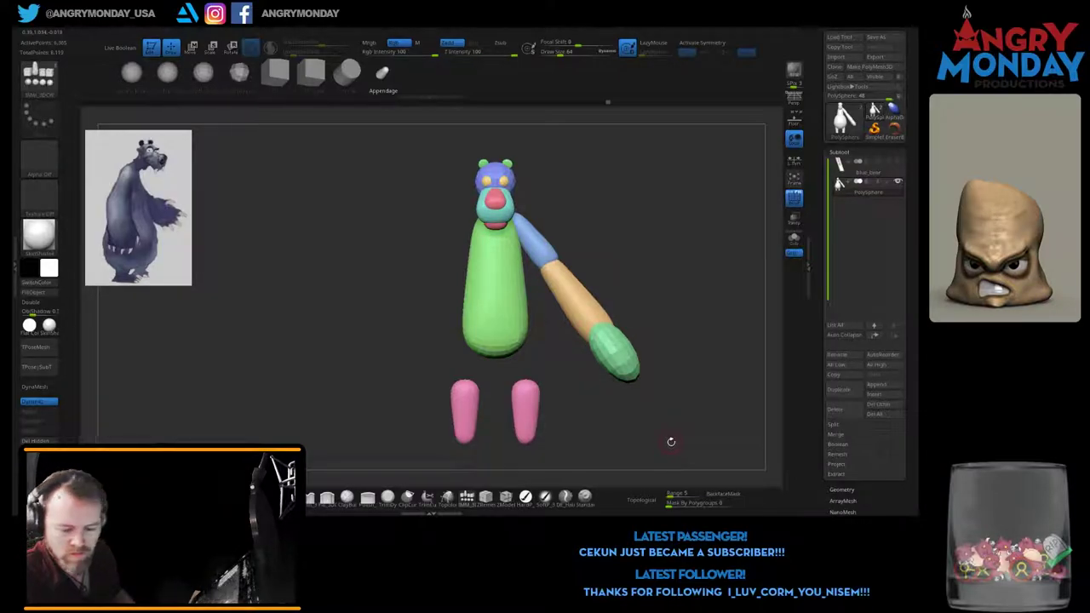
Step: Show all parts again and mask everything except the legs
key(ctrl+shift)
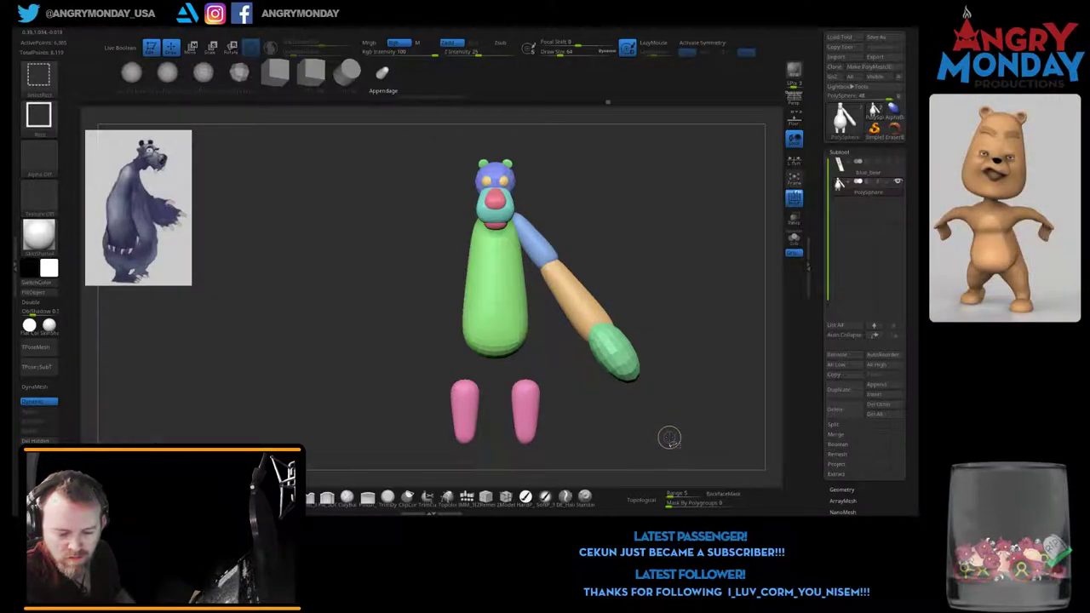
ctrl+shift+click(670, 438)
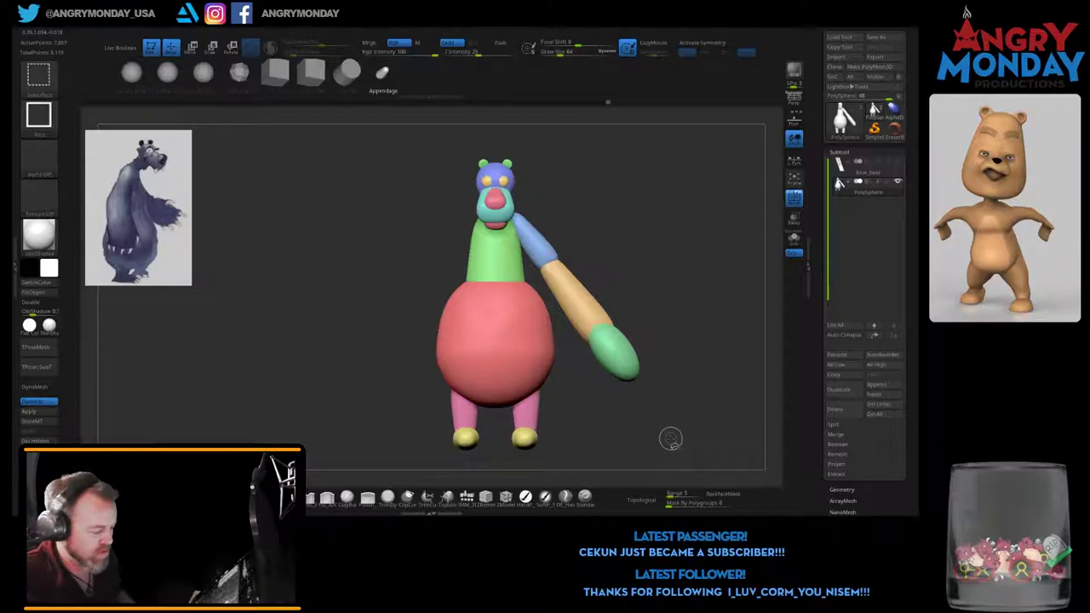
drag(658, 430, 633, 438)
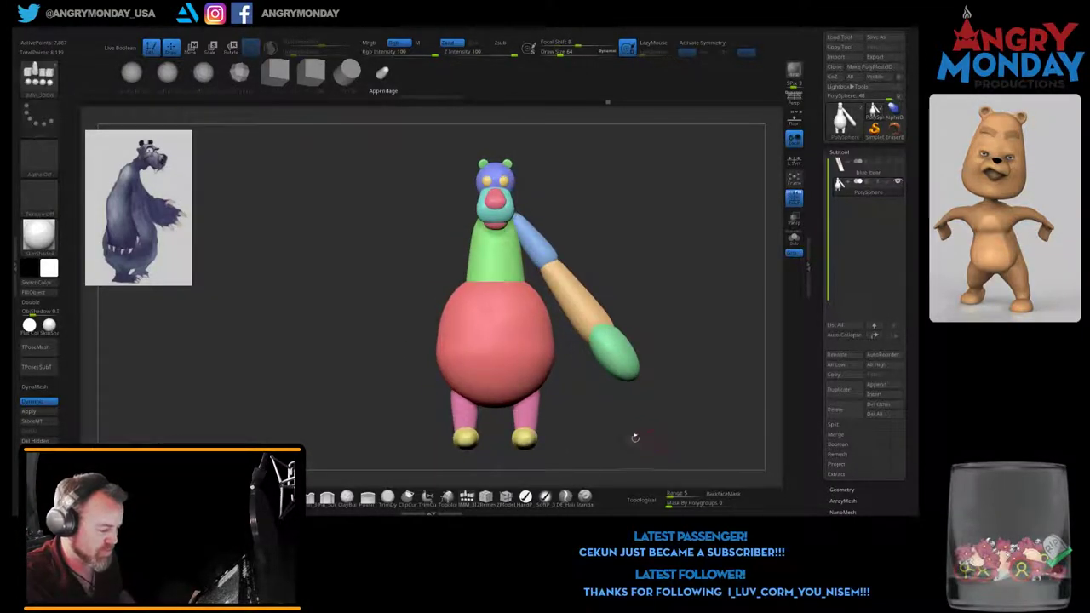
ctrl+shift+click(510, 338)
ctrl+shift+click(510, 338)
ctrl+alt+shift+click(509, 339)
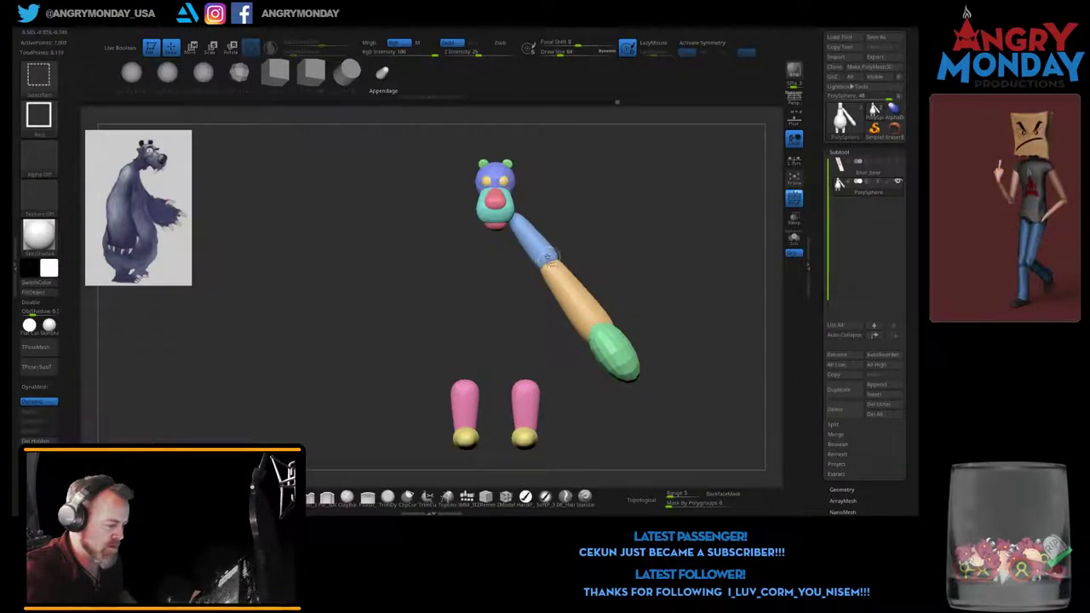
ctrl+alt+shift+click(545, 256)
ctrl+alt+shift+click(569, 274)
ctrl+alt+shift+click(610, 344)
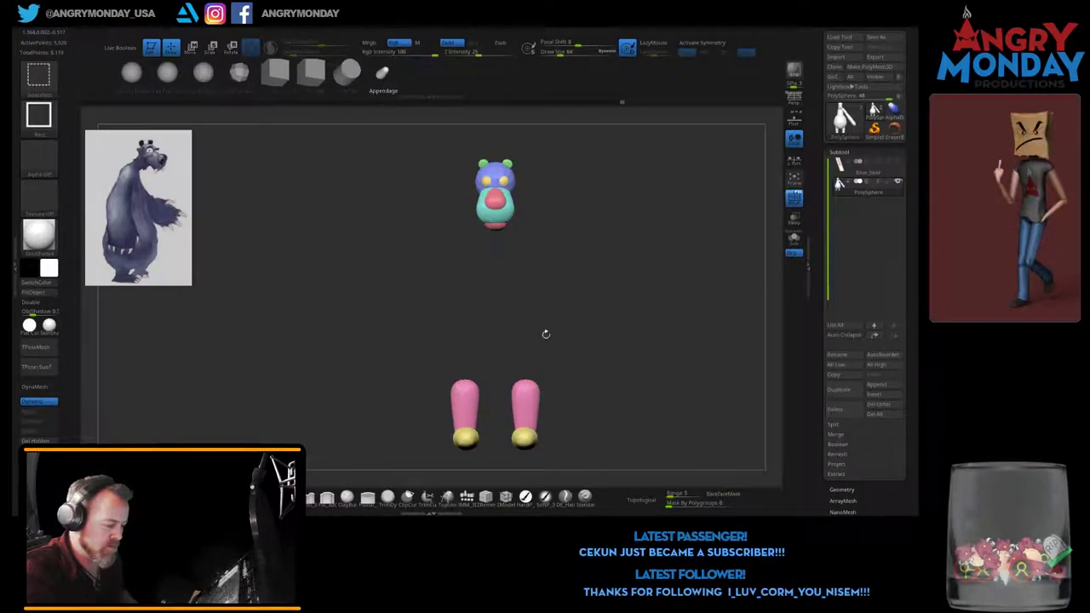
ctrl+shift+click(682, 420)
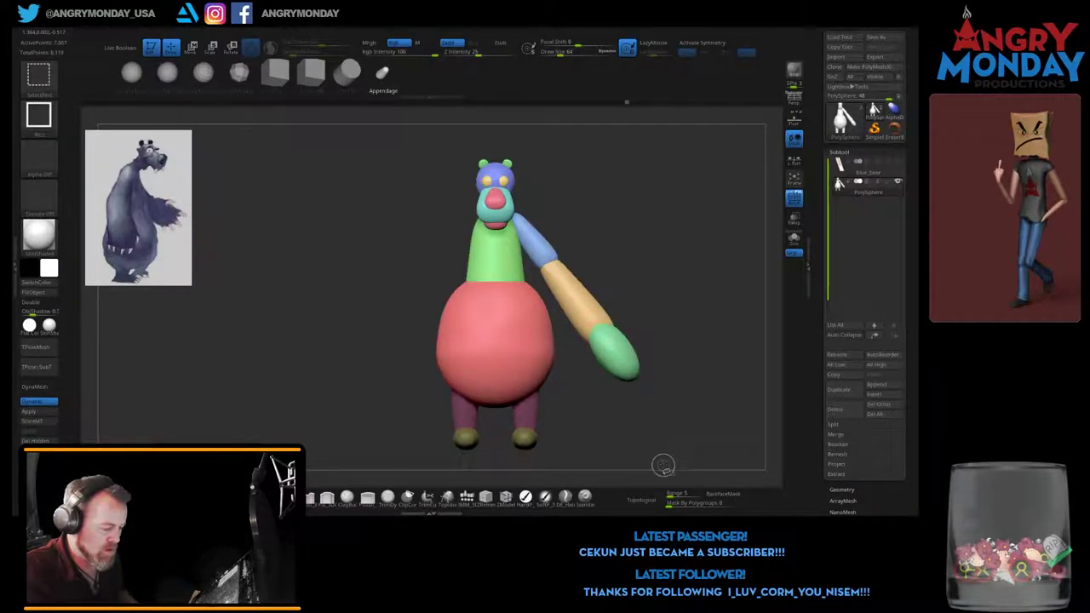
ctrl+click(662, 447)
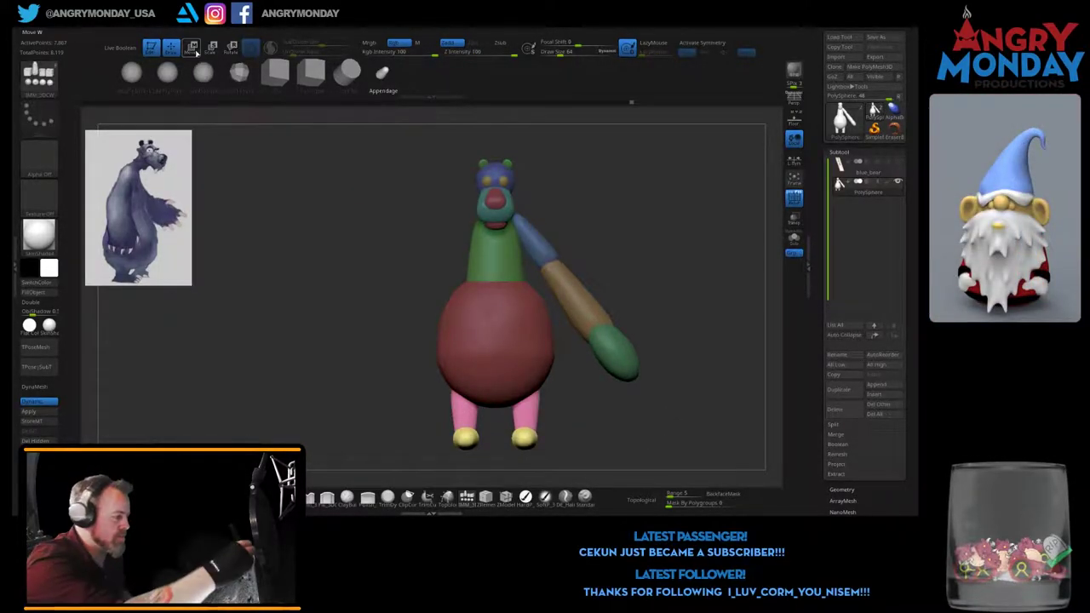
Step: Nudge the masked legs down and spread them apart with mirrored editing on
key(w)
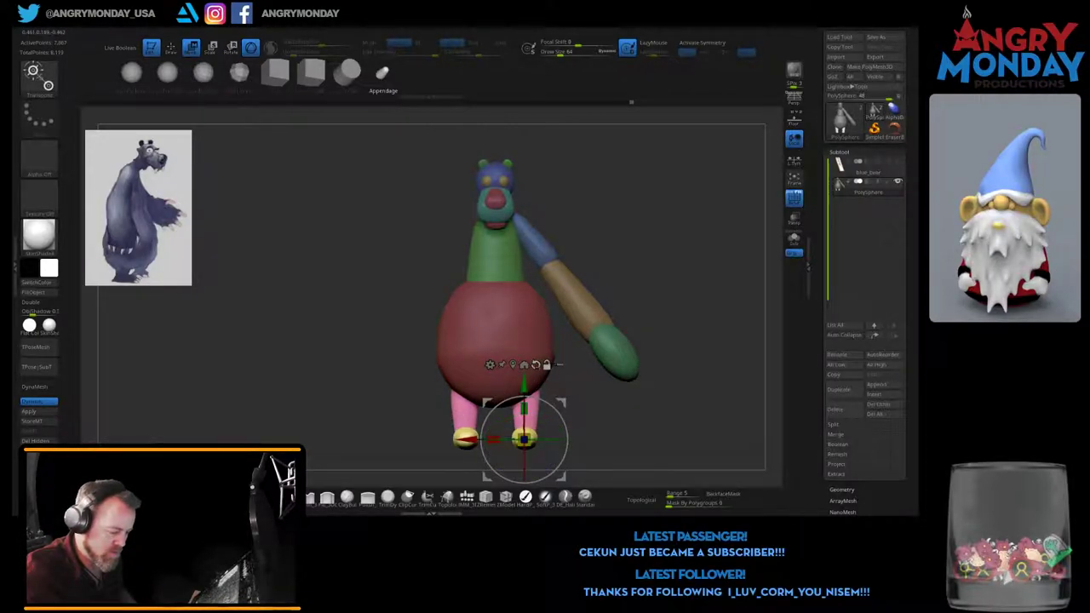
drag(524, 439, 526, 439)
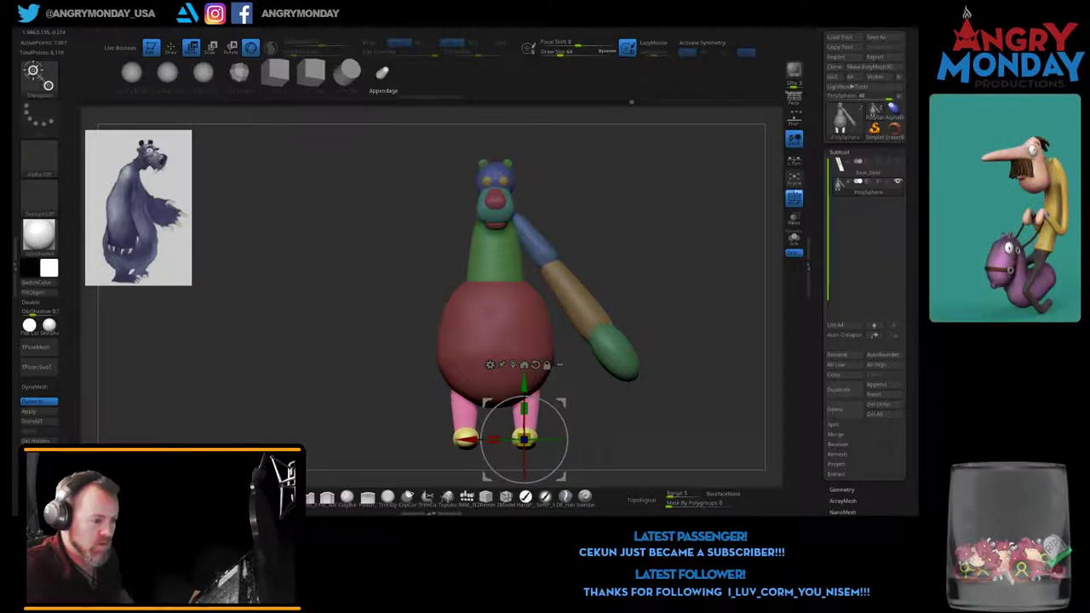
click(716, 42)
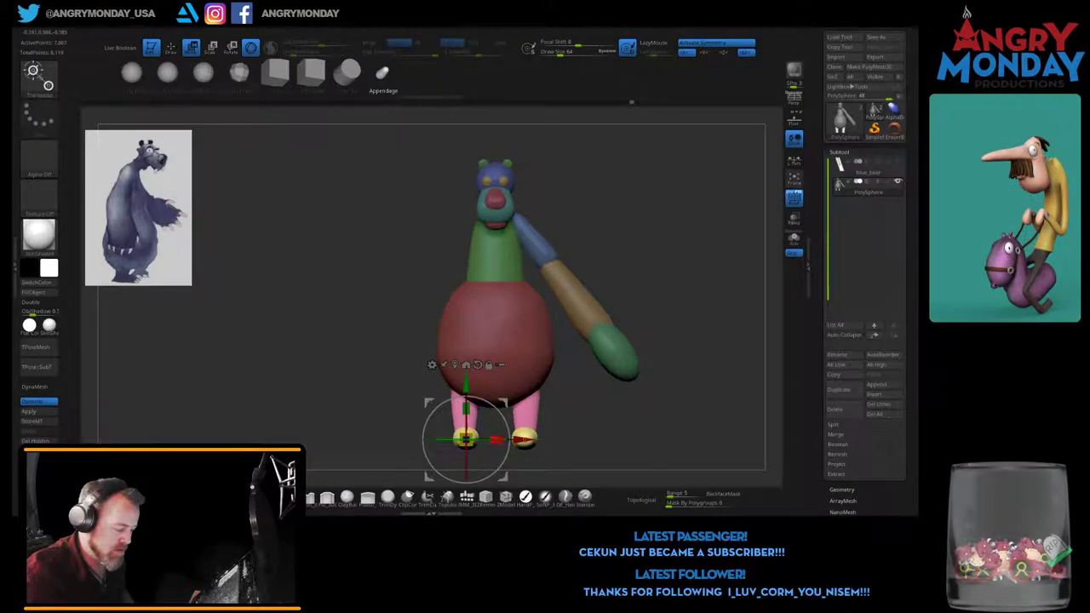
drag(524, 439, 530, 439)
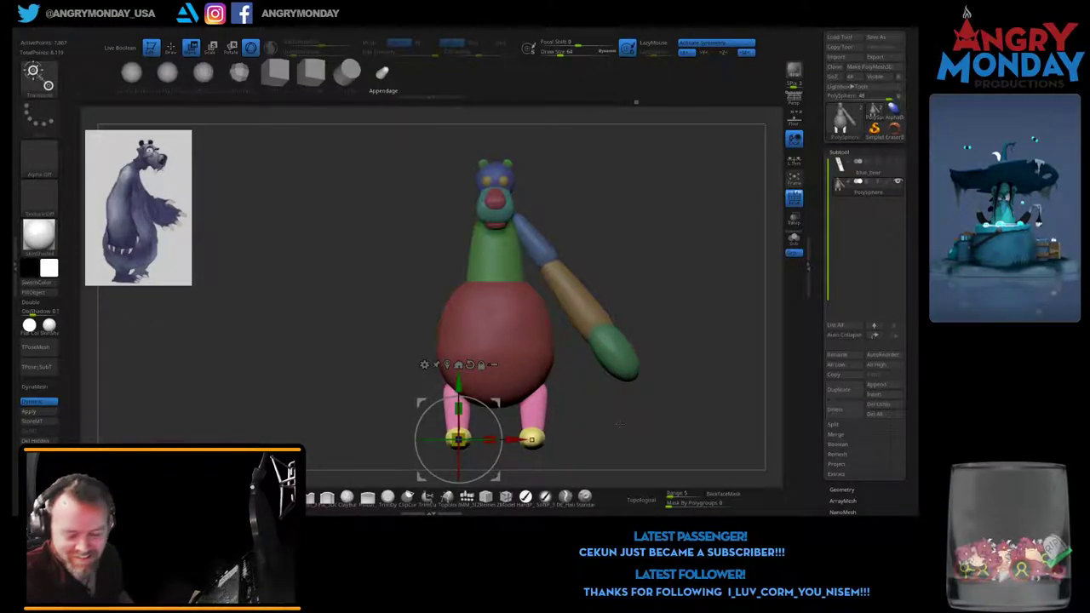
mouse_move(629, 419)
mouse_down()
mouse_move(610, 420)
mouse_move(651, 428)
mouse_up()
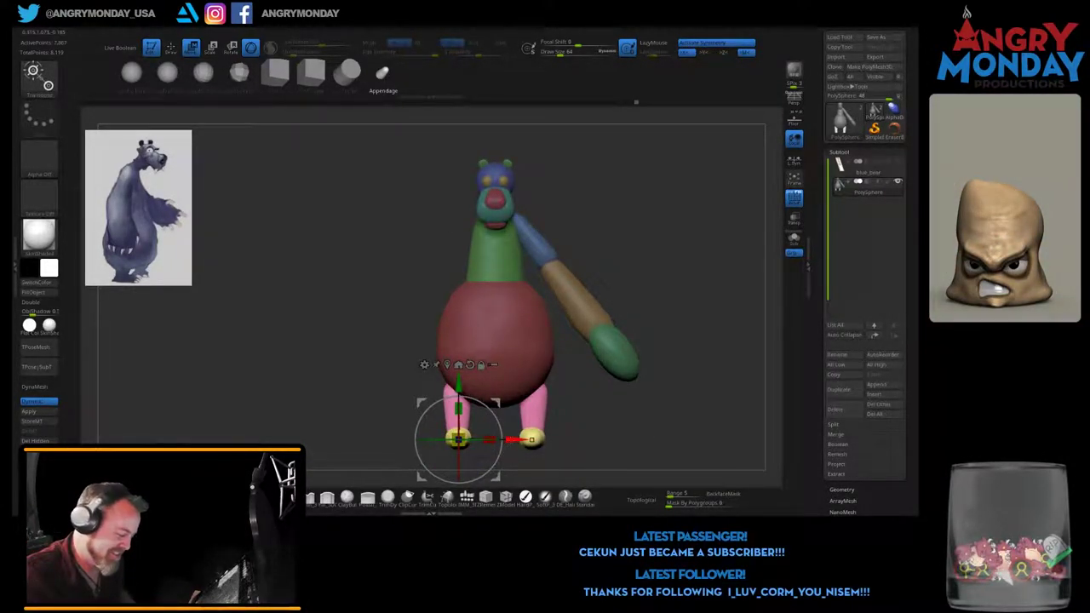
Step: Fine-tune the leg positions from a side view, undoing trial moves and nudging them right
click(528, 438)
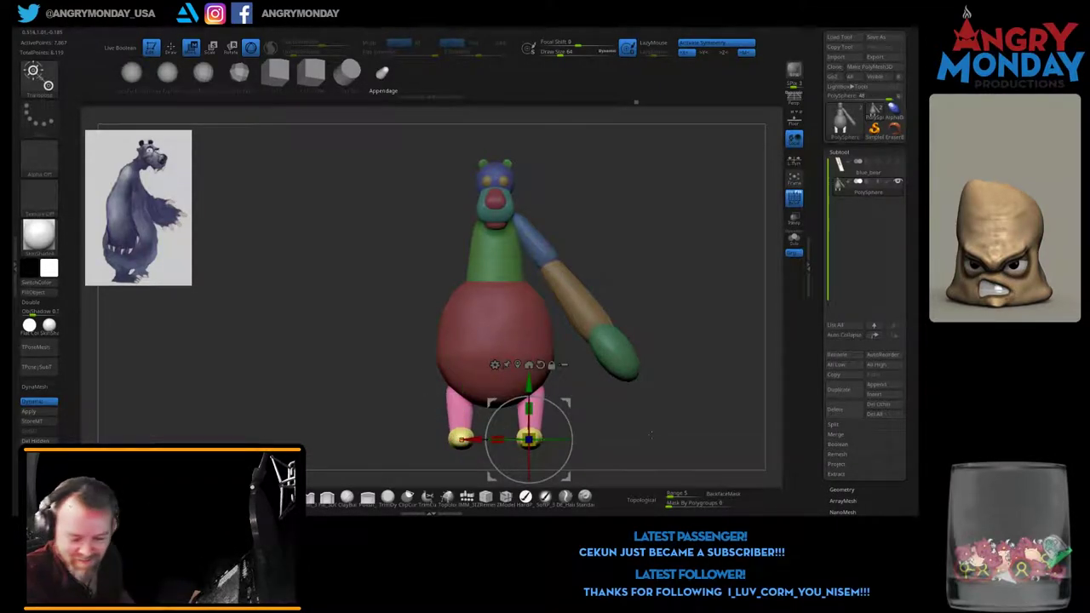
drag(650, 435, 623, 417)
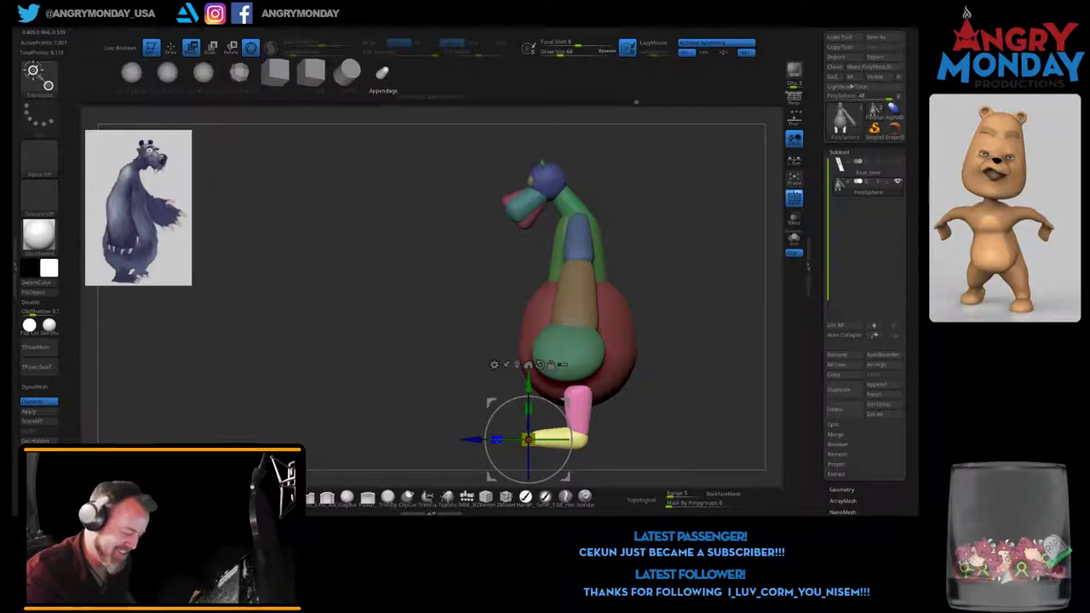
mouse_move(586, 439)
mouse_down()
mouse_move(606, 439)
mouse_move(596, 443)
mouse_up()
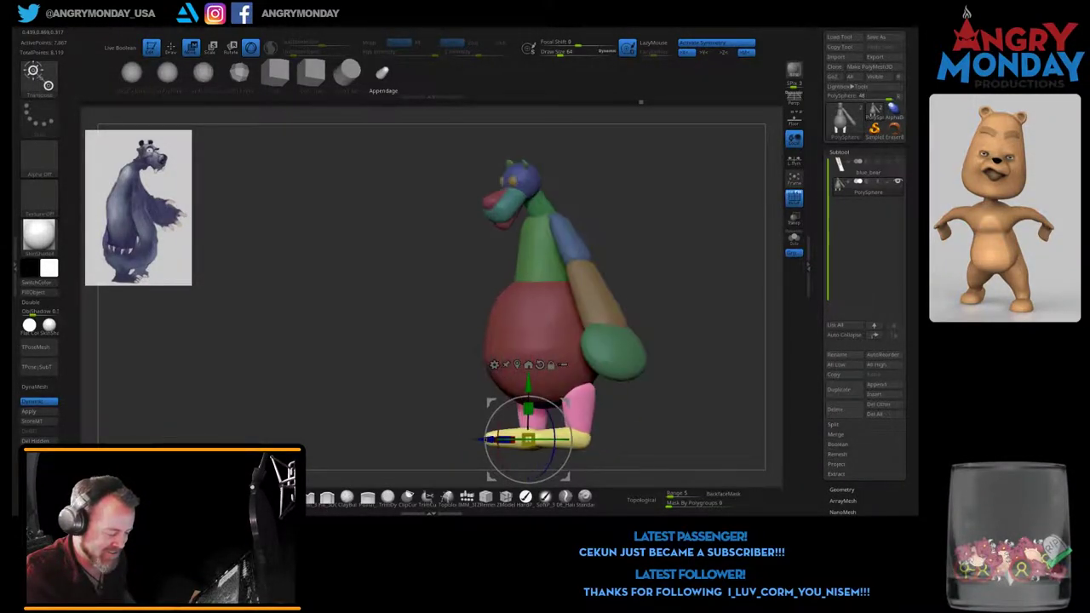
key(ctrl+z)
drag(682, 383, 648, 384)
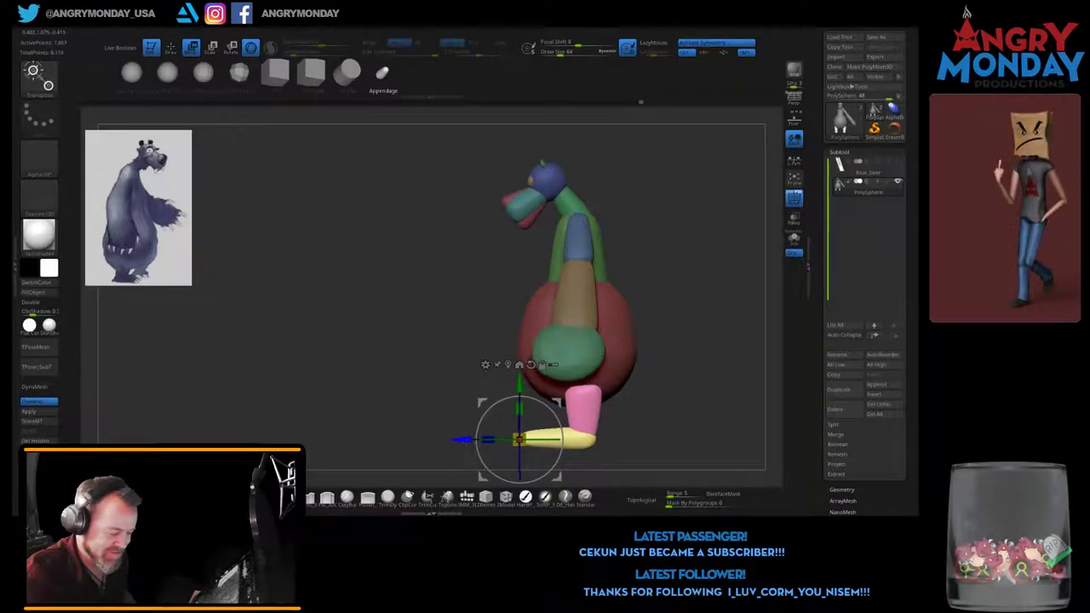
key(ctrl+z)
drag(512, 440, 512, 440)
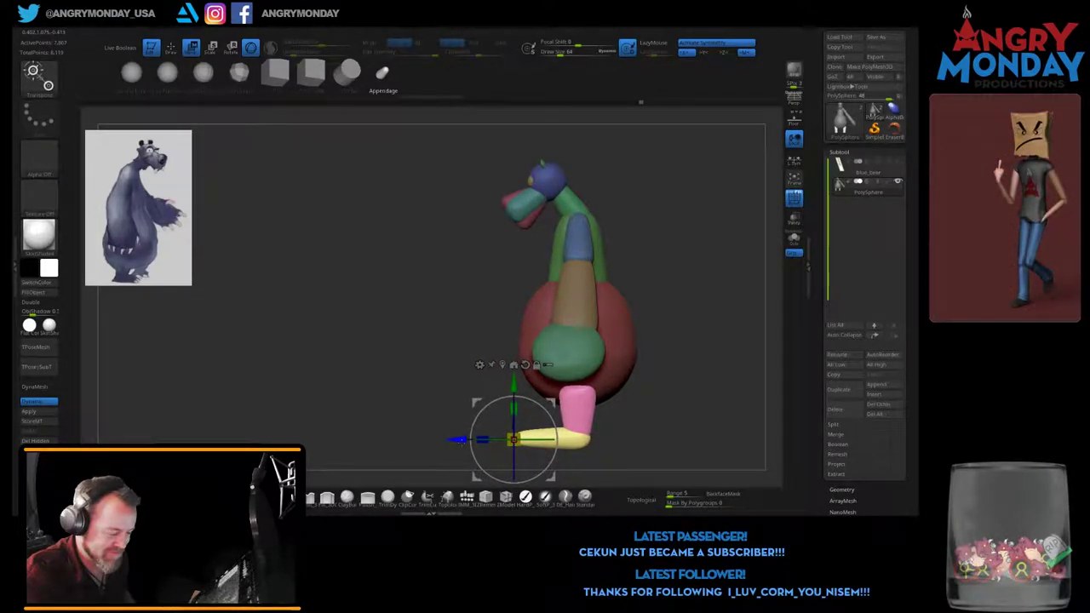
mouse_move(631, 417)
mouse_down()
mouse_move(680, 419)
mouse_move(657, 429)
mouse_up()
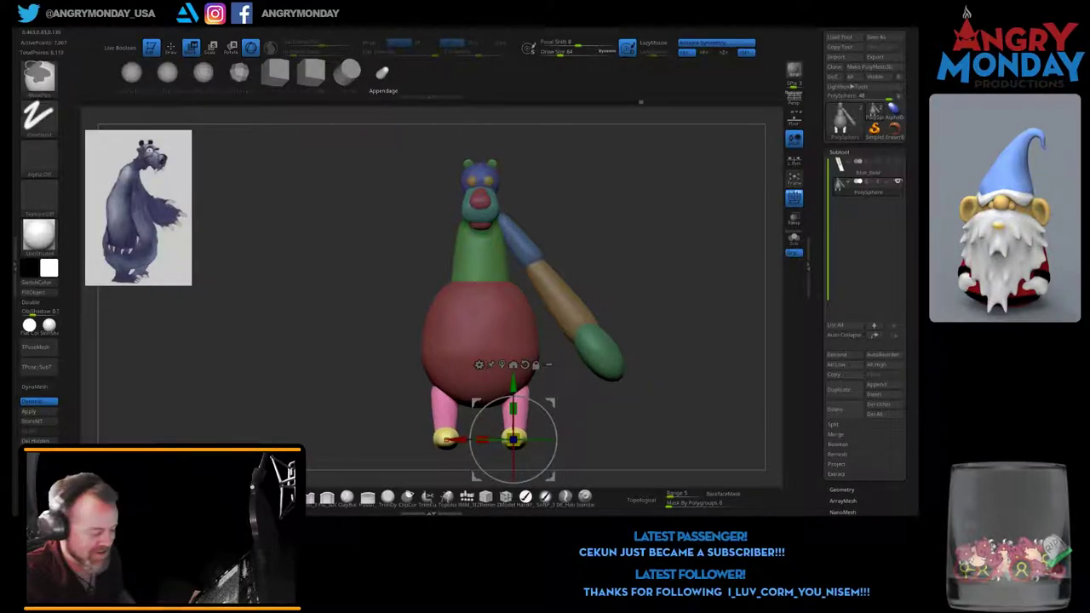
Step: Isolate the two yellow foot spheres, mask around them, and elongate them
click(445, 439)
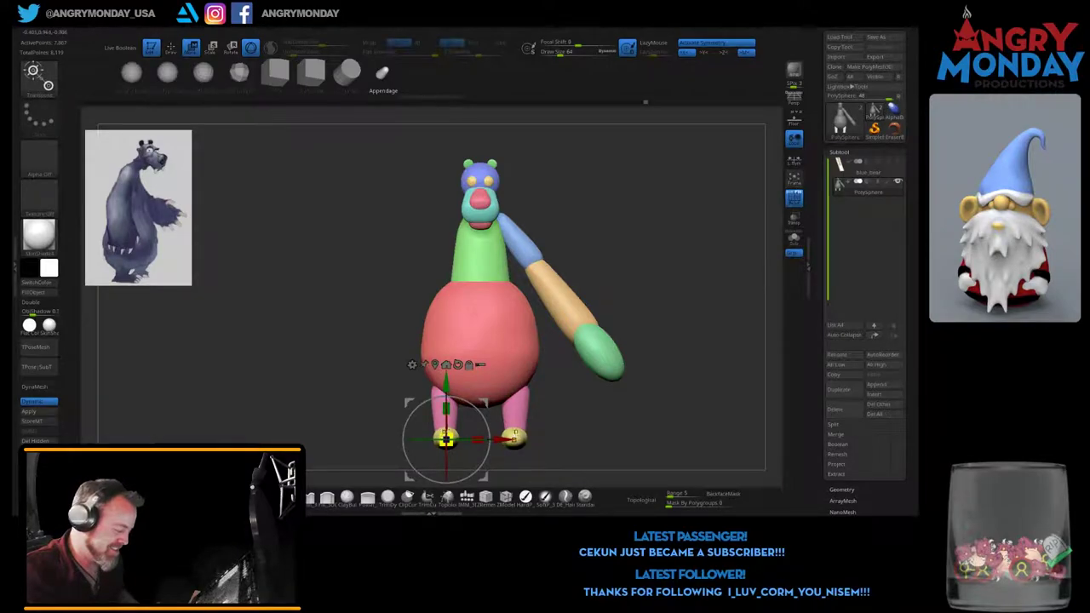
key(q)
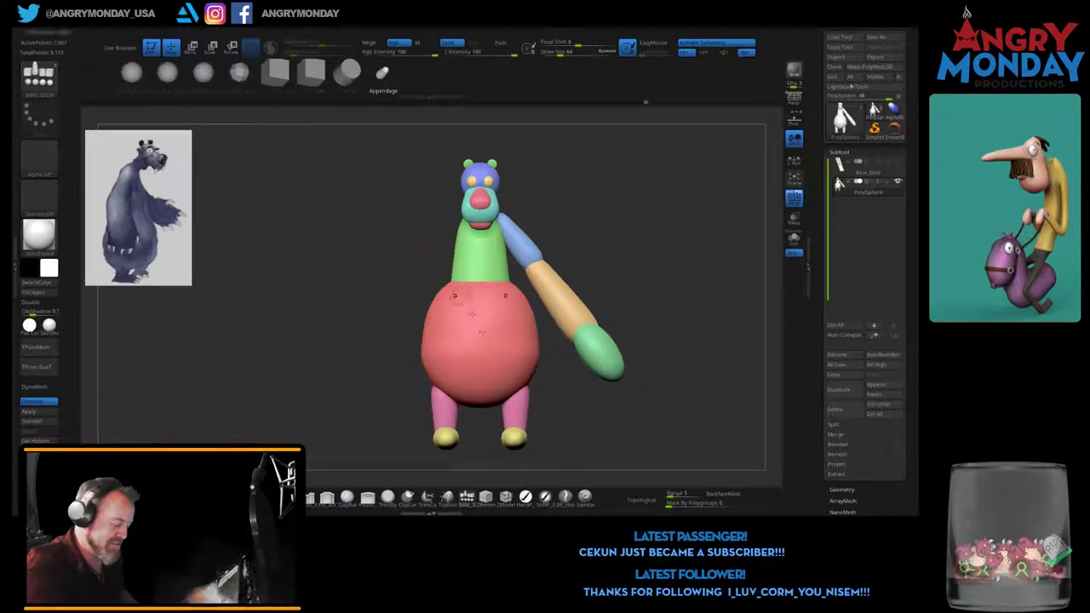
ctrl+shift+click(514, 439)
ctrl+drag(373, 392, 582, 475)
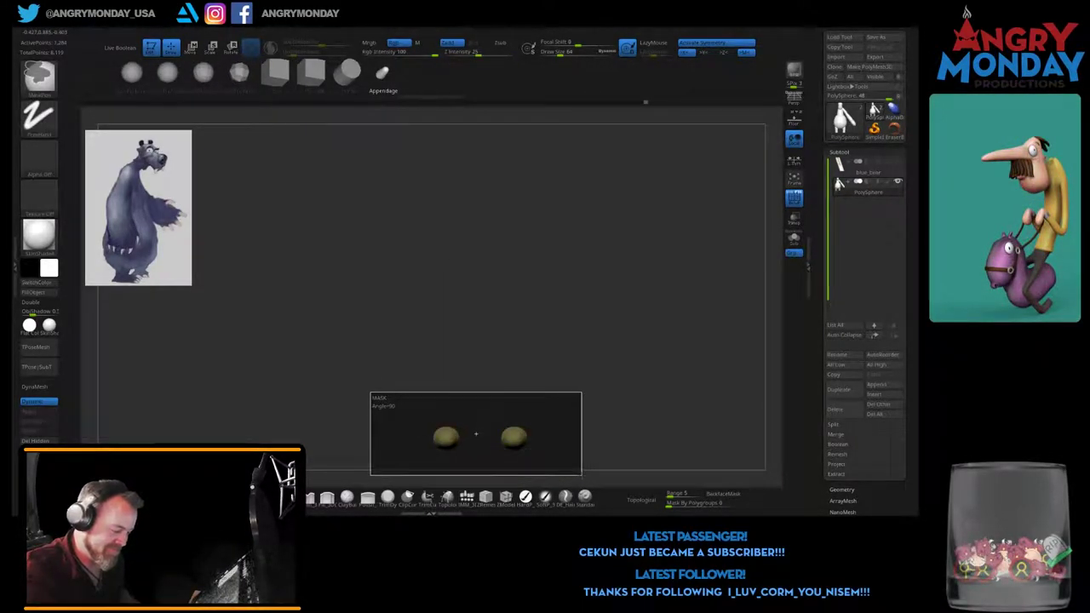
key(a)
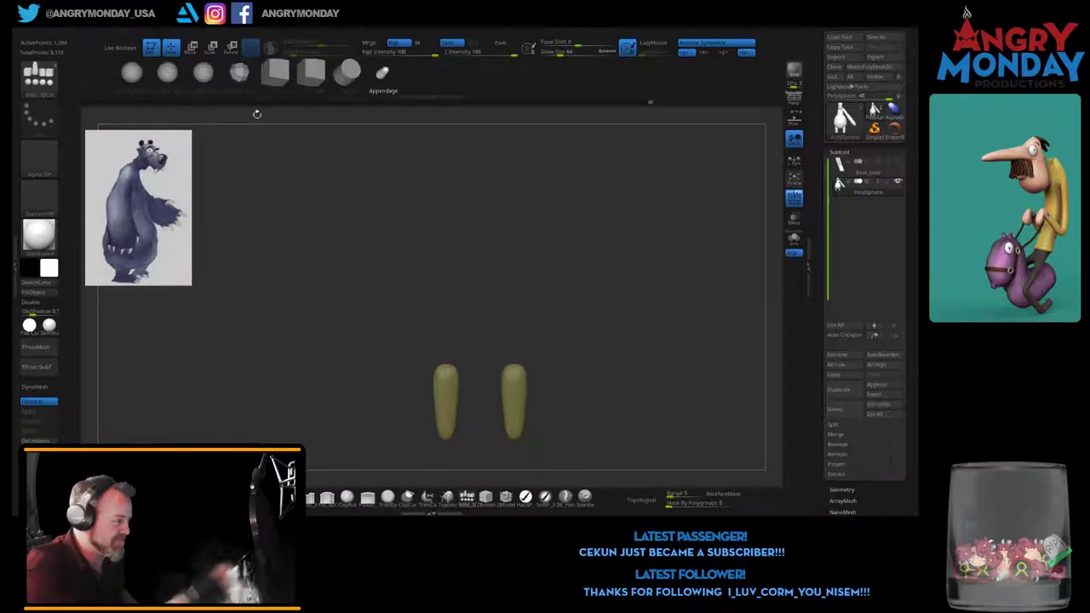
Step: Show the rest of the bear and check the lengthened feet with the Move gizmo
ctrl+shift+click(638, 444)
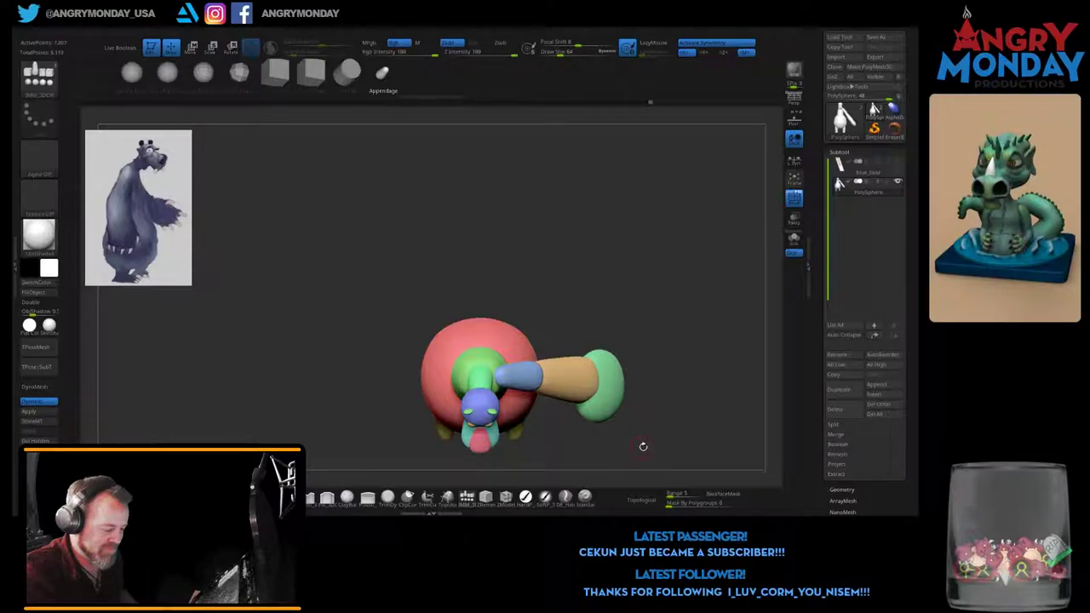
drag(650, 101, 358, 158)
key(w)
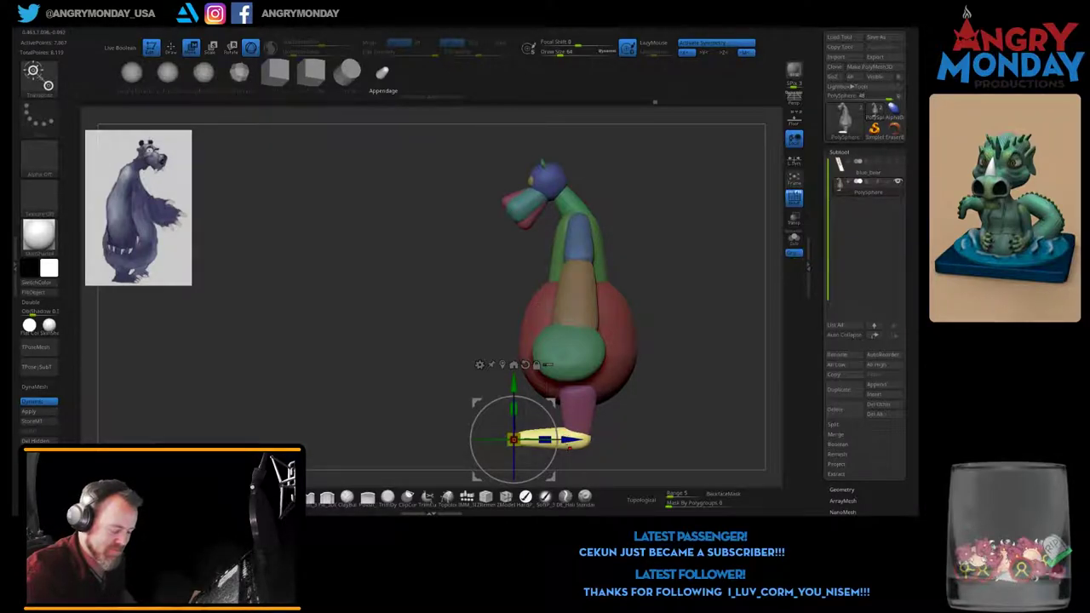
alt+drag(513, 439, 581, 439)
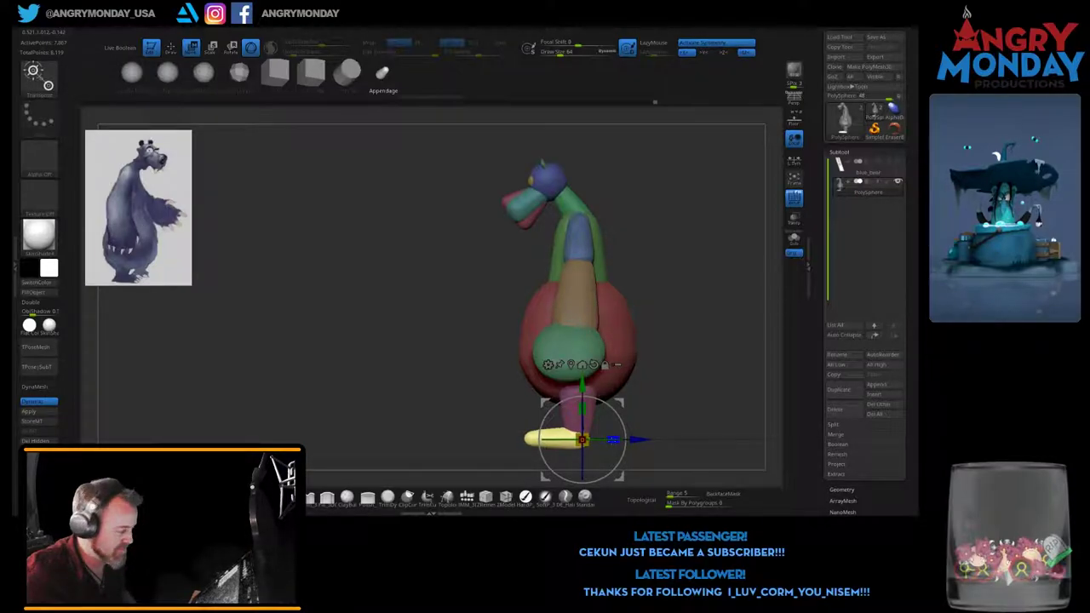
drag(644, 440, 635, 415)
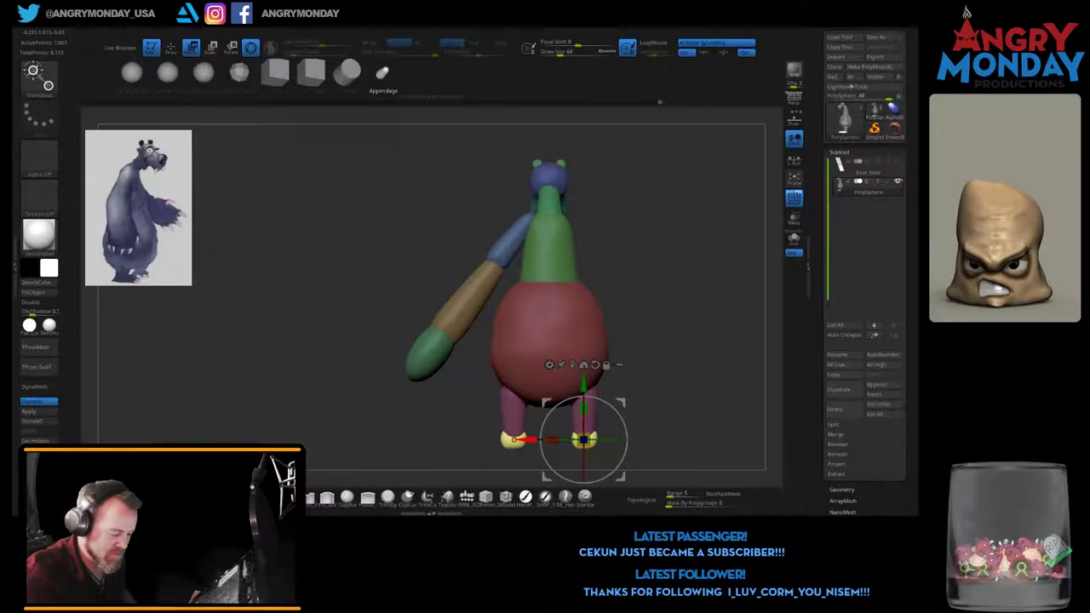
drag(630, 380, 670, 380)
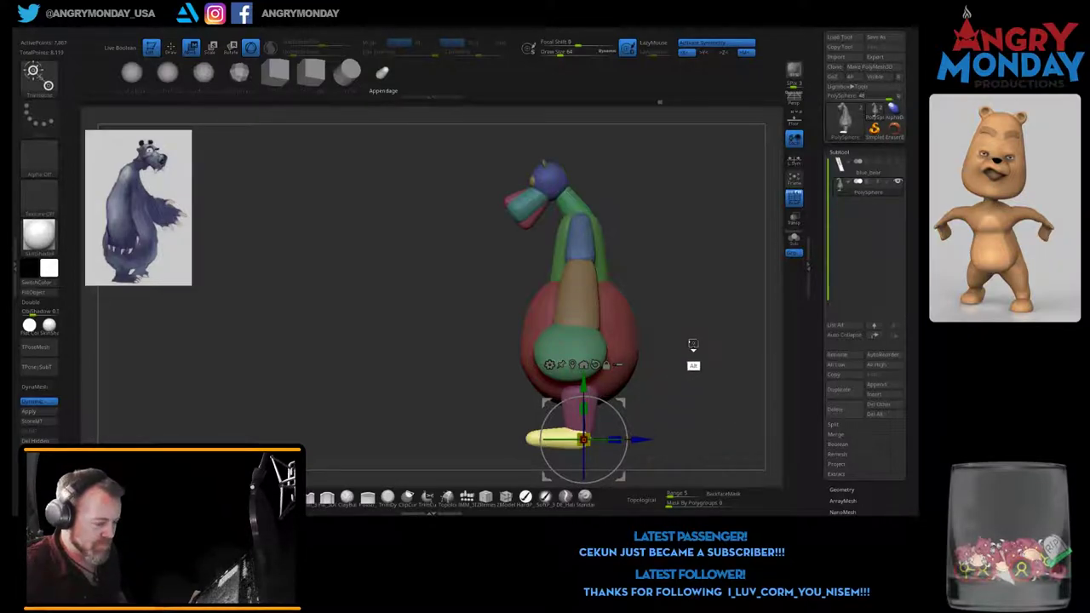
mouse_move(694, 367)
mouse_down()
mouse_move(465, 380)
mouse_move(340, 358)
mouse_up()
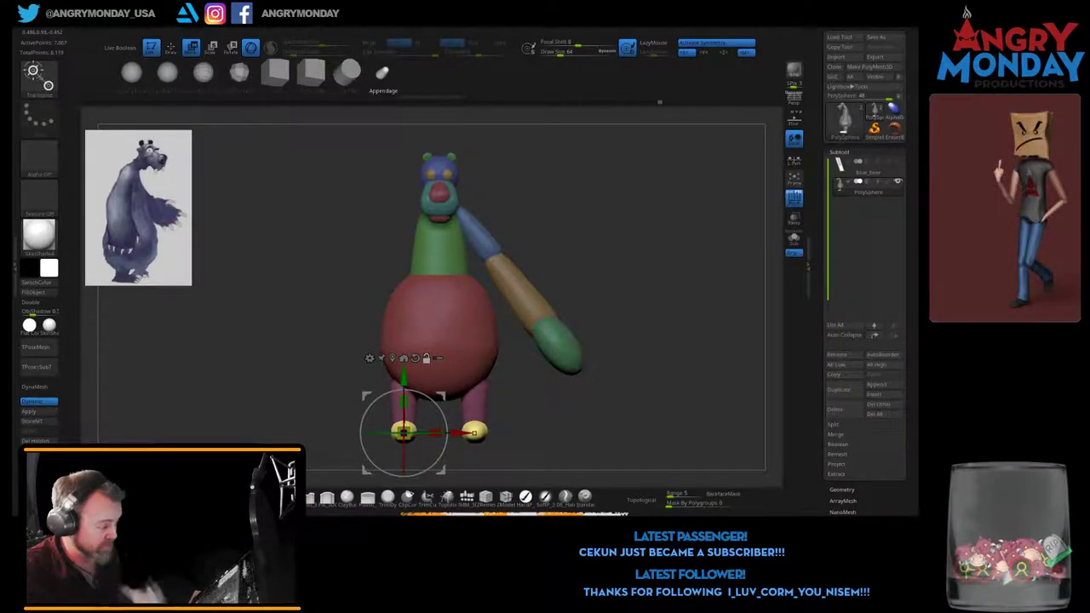
mouse_move(596, 383)
mouse_down()
mouse_move(443, 384)
mouse_move(643, 364)
mouse_move(545, 366)
mouse_up()
key(q)
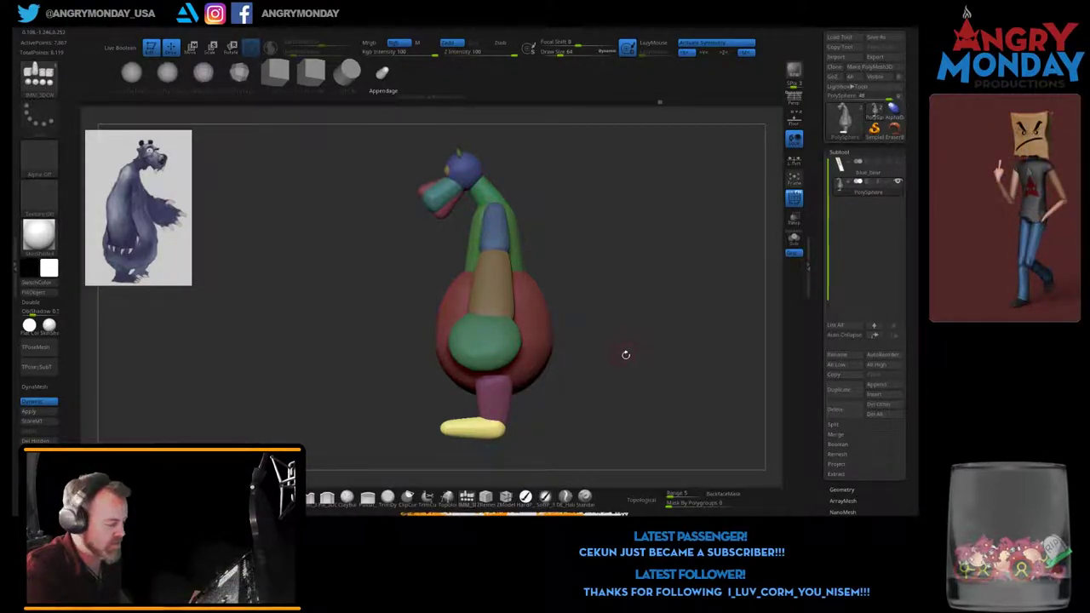
Step: Frame the green hand from a low front angle and add a pink capsule just beneath it
mouse_move(562, 358)
alt+mouse_down()
mouse_move(655, 337)
mouse_move(657, 345)
alt+mouse_up()
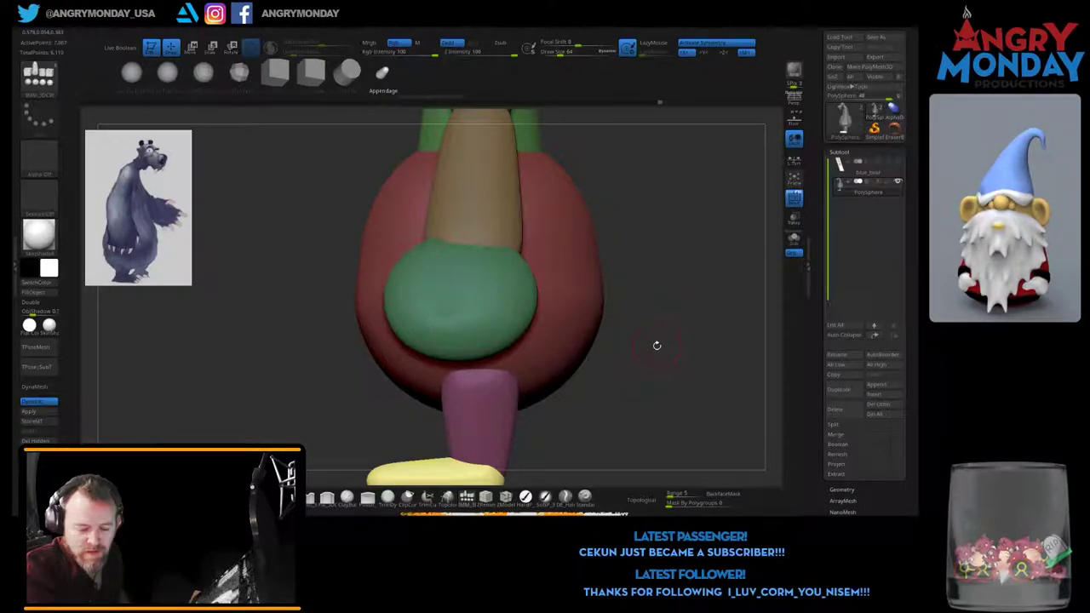
mouse_move(656, 321)
mouse_down()
mouse_move(659, 241)
mouse_move(662, 366)
mouse_up()
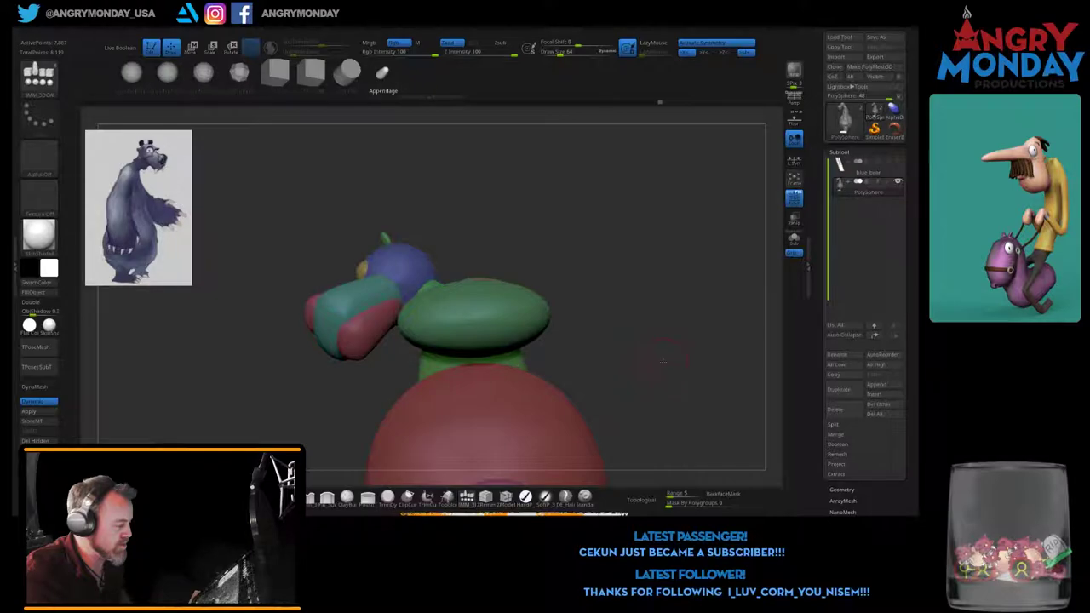
drag(663, 362, 664, 361)
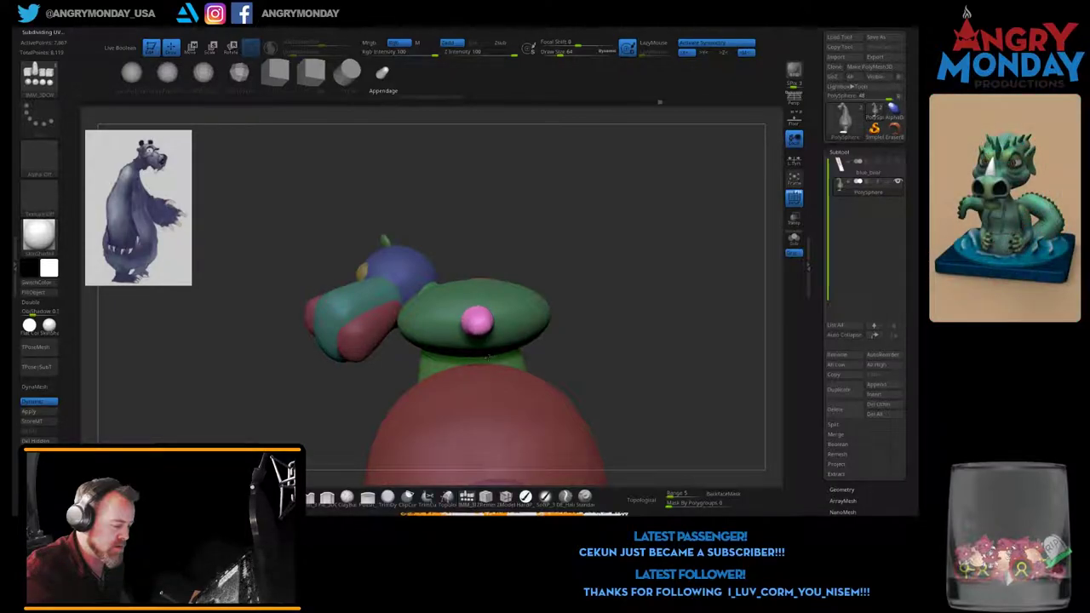
drag(628, 300, 567, 360)
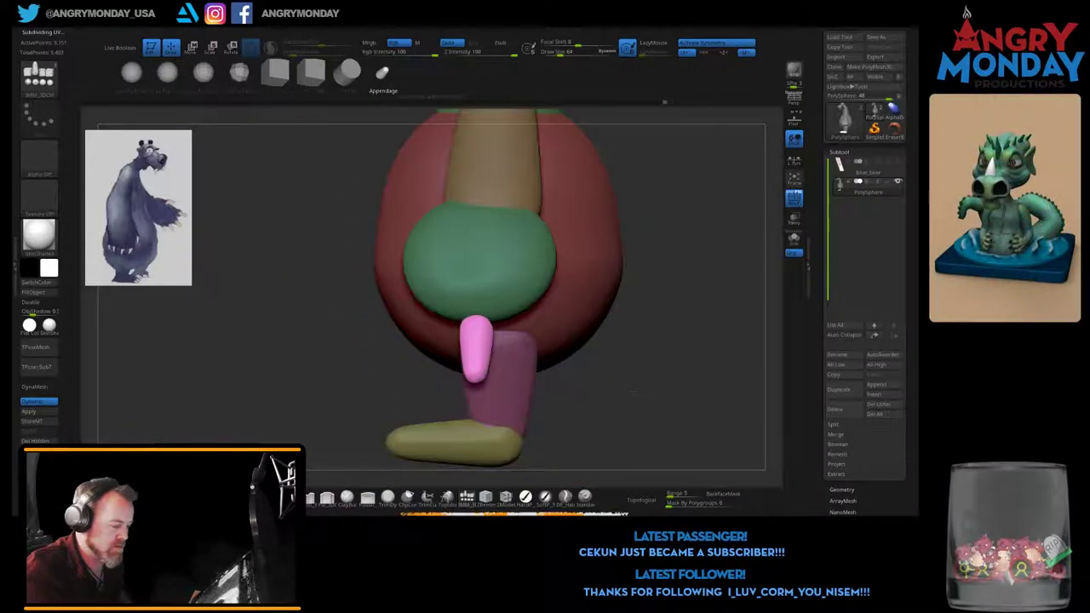
click(192, 48)
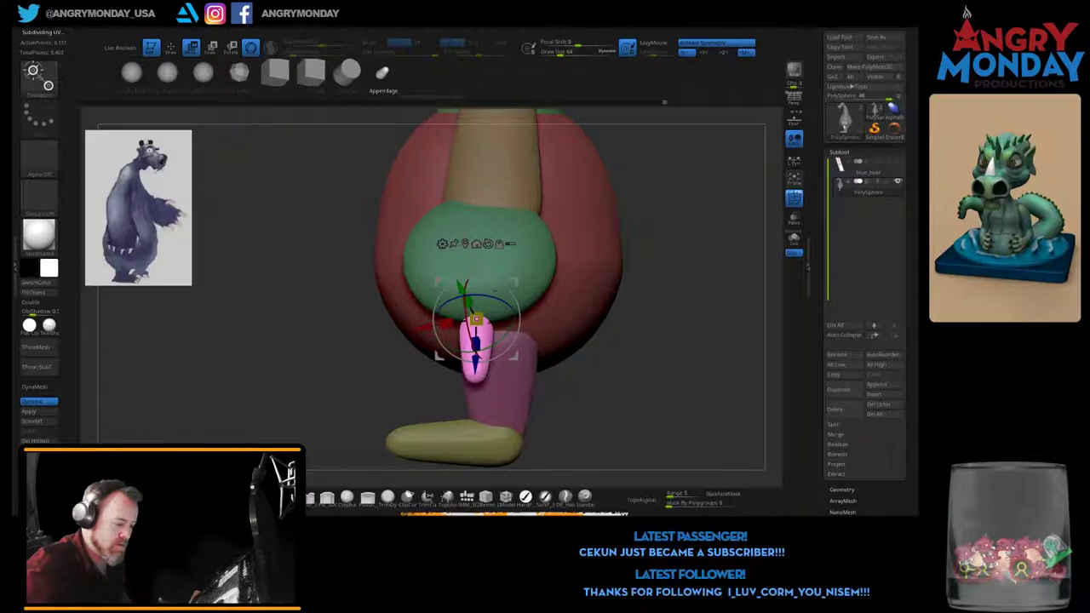
Step: Move the pink capsule down and left toward the tip of the green hand, checking several angles
mouse_move(488, 310)
mouse_down()
mouse_move(526, 265)
mouse_move(546, 303)
mouse_move(445, 262)
mouse_up()
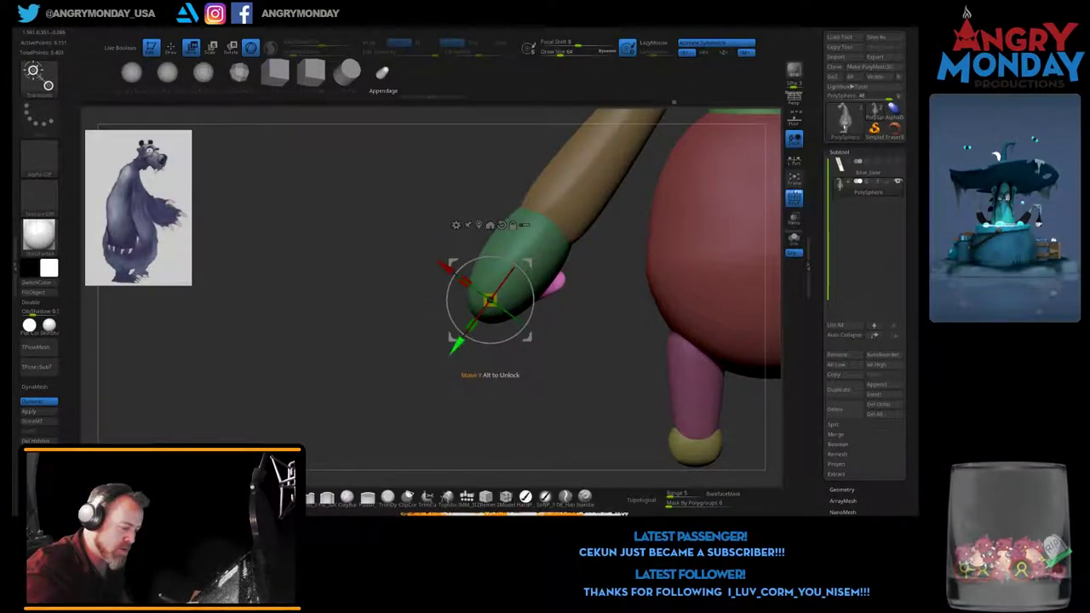
mouse_move(454, 341)
mouse_down()
mouse_move(425, 385)
mouse_move(444, 397)
mouse_up()
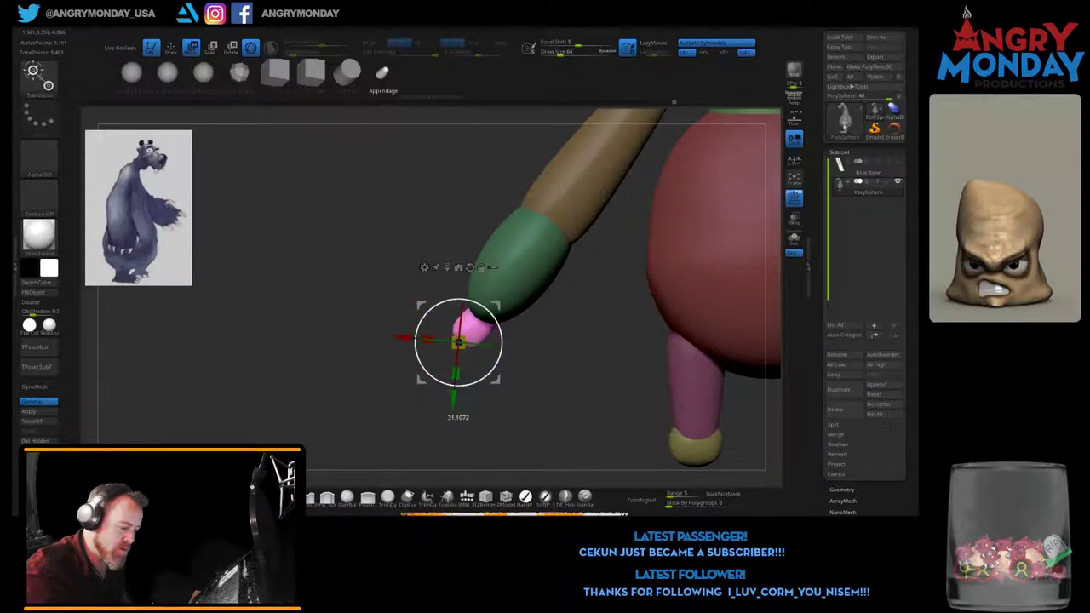
shift+drag(477, 392, 570, 390)
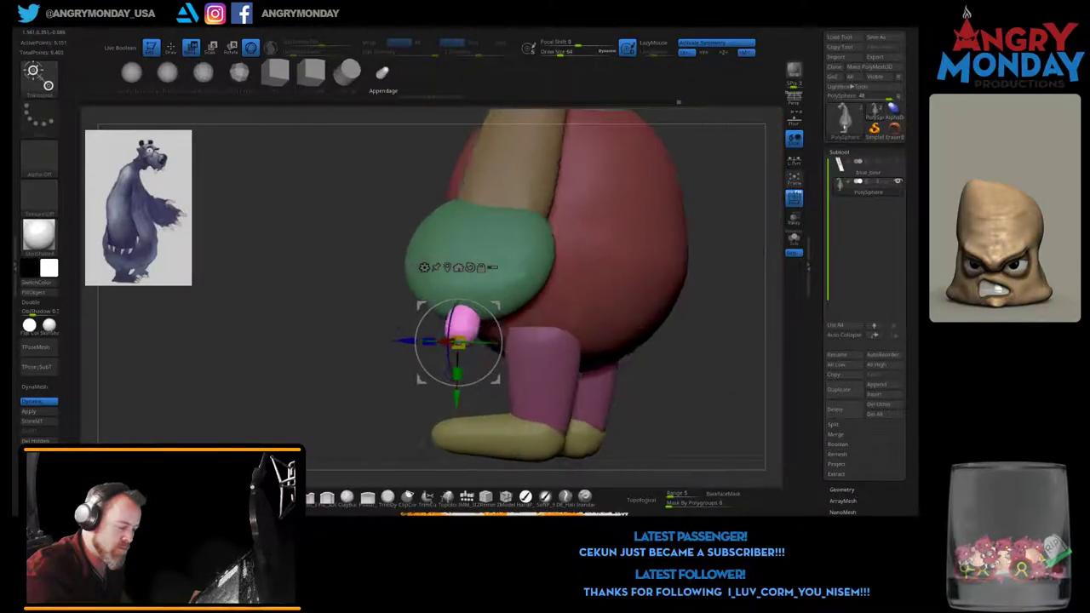
drag(467, 398, 470, 324)
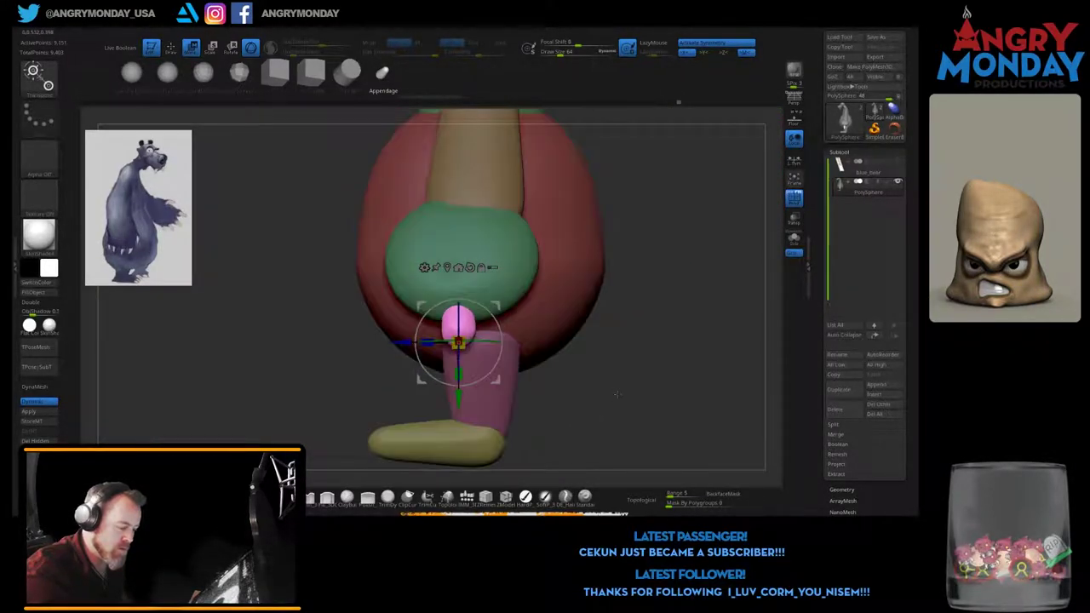
drag(613, 324, 617, 390)
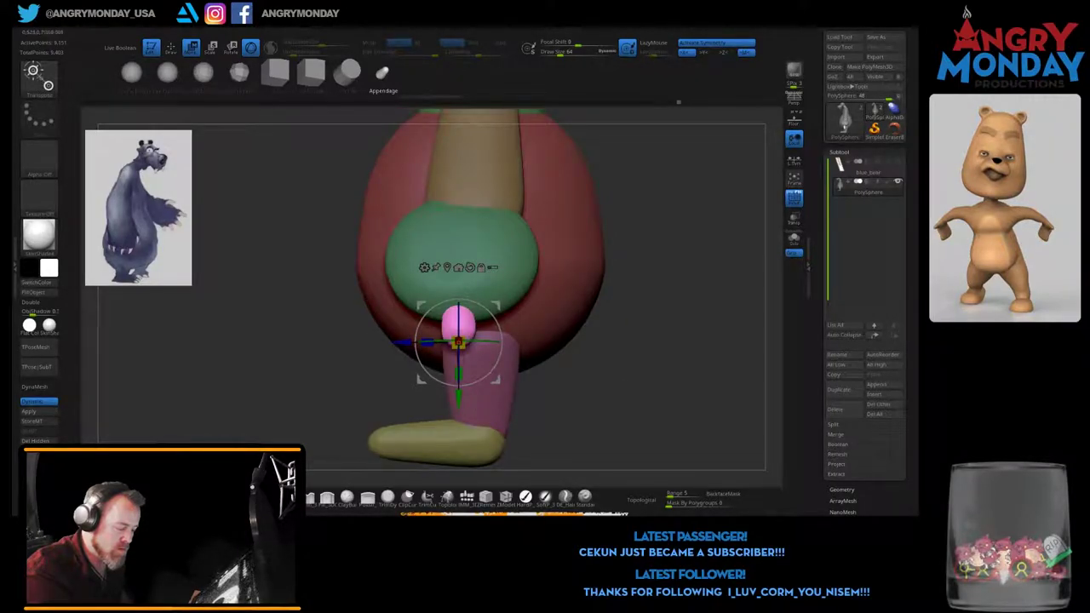
mouse_move(458, 397)
mouse_down()
mouse_move(458, 416)
mouse_move(596, 402)
mouse_up()
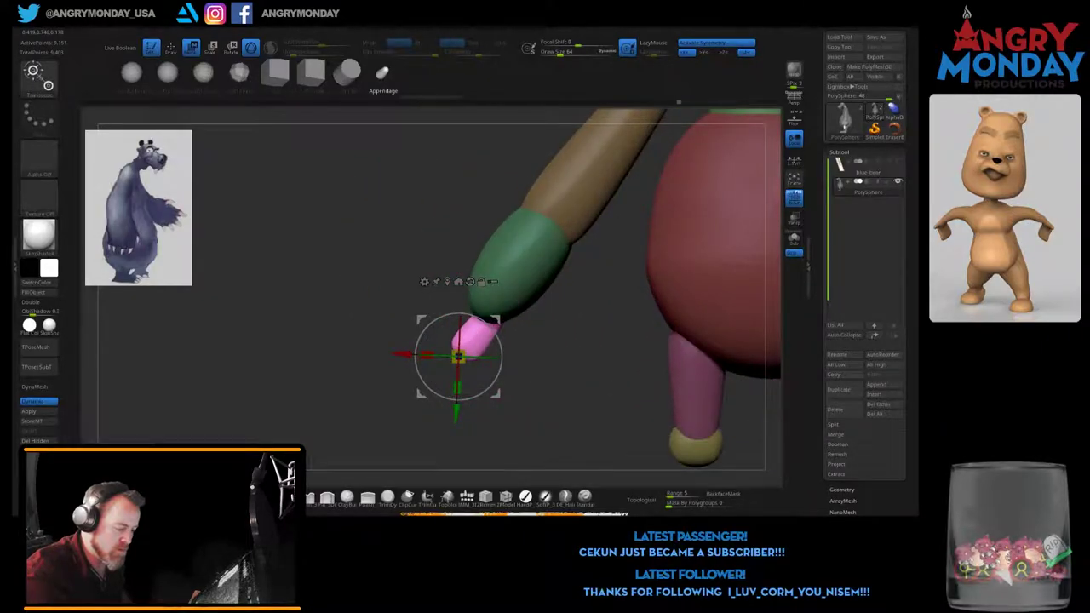
drag(401, 355, 388, 355)
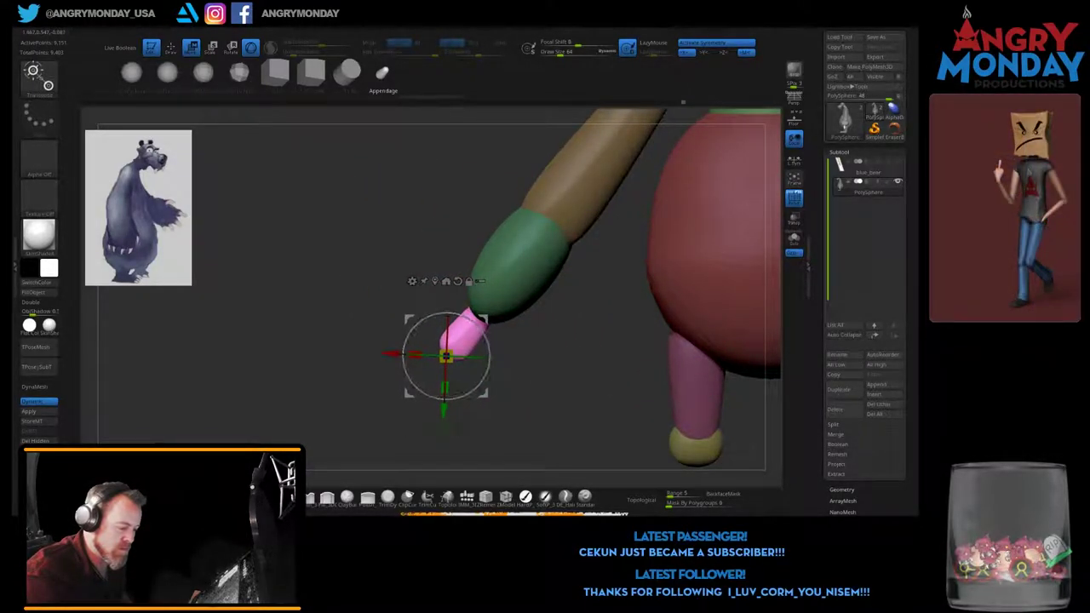
drag(491, 415, 562, 428)
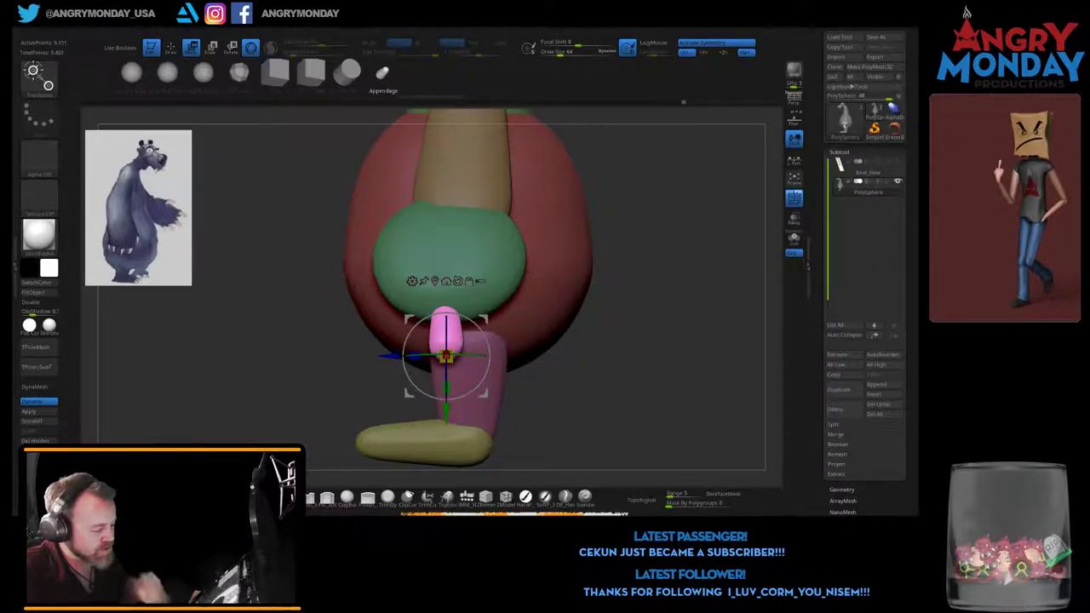
mouse_move(580, 452)
mouse_down()
mouse_move(630, 452)
mouse_move(562, 426)
mouse_up()
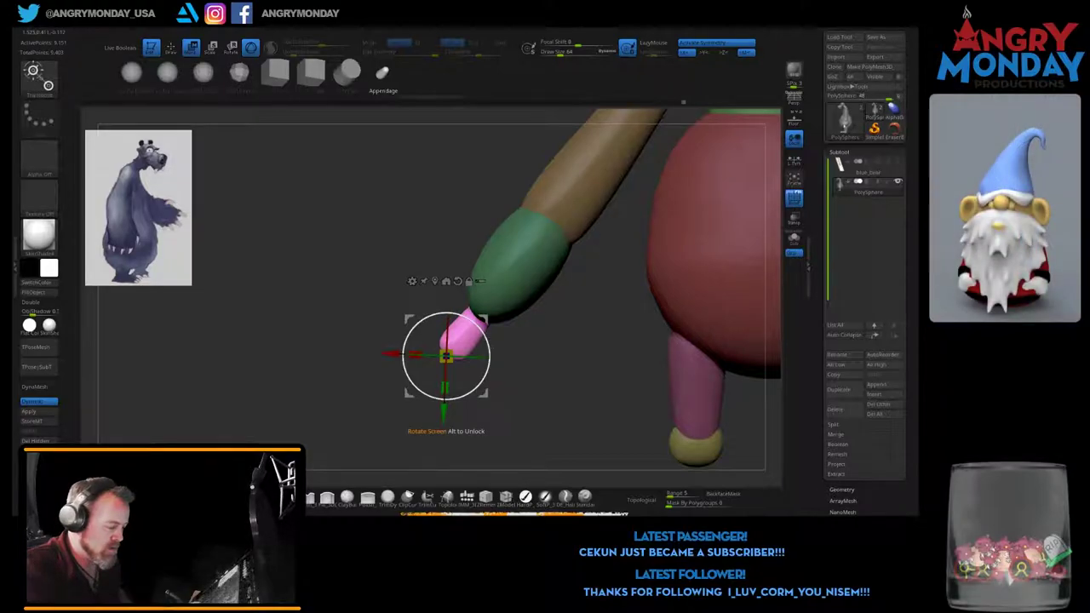
Step: Tilt the pink capsule and seat it into the hand tip like a finger
drag(447, 399, 487, 351)
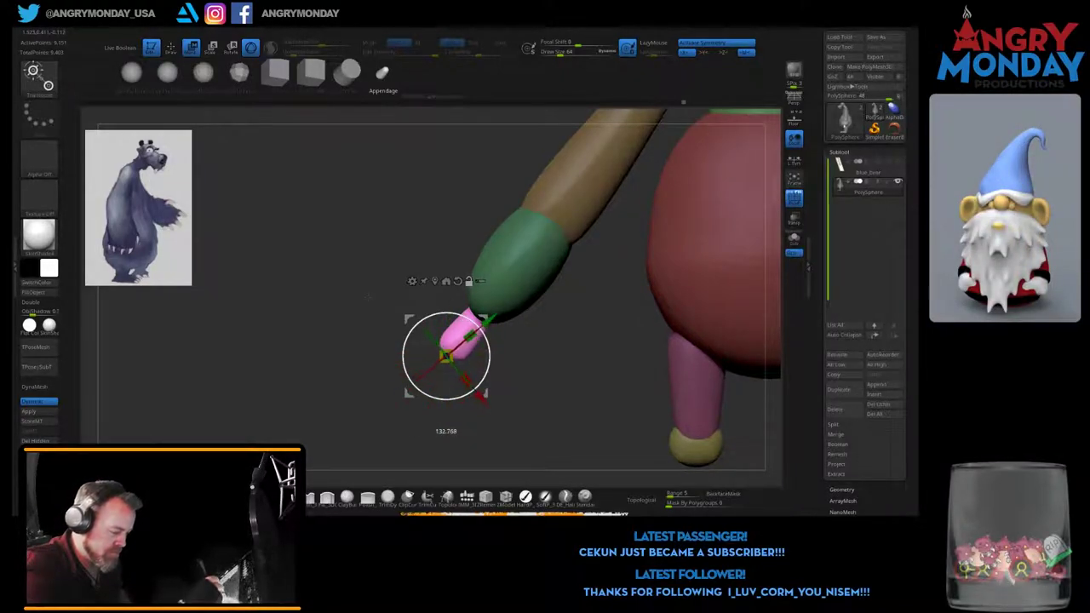
drag(368, 295, 350, 307)
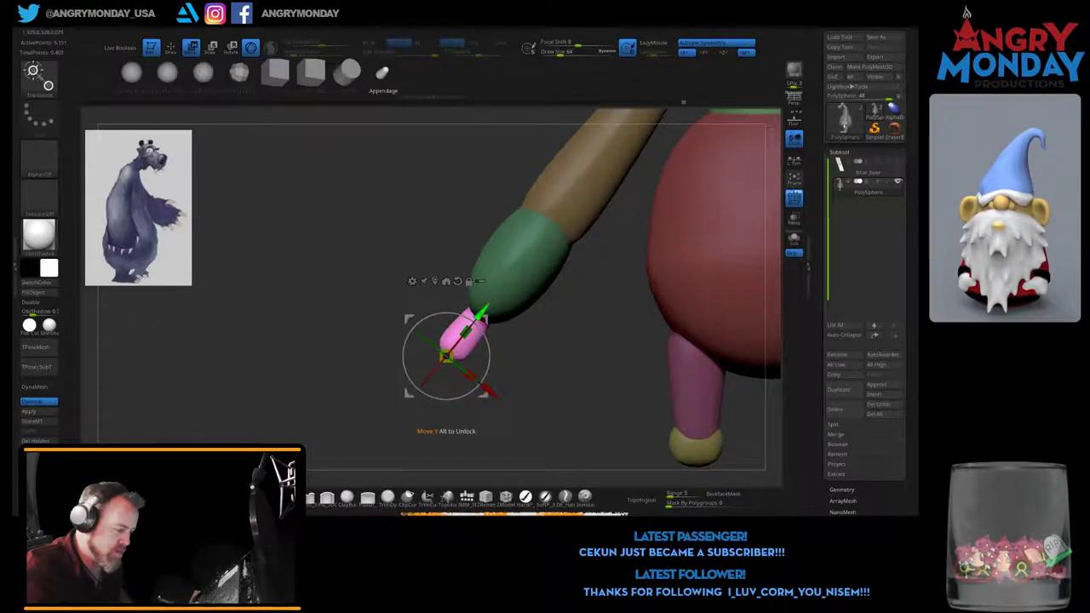
drag(481, 315, 487, 306)
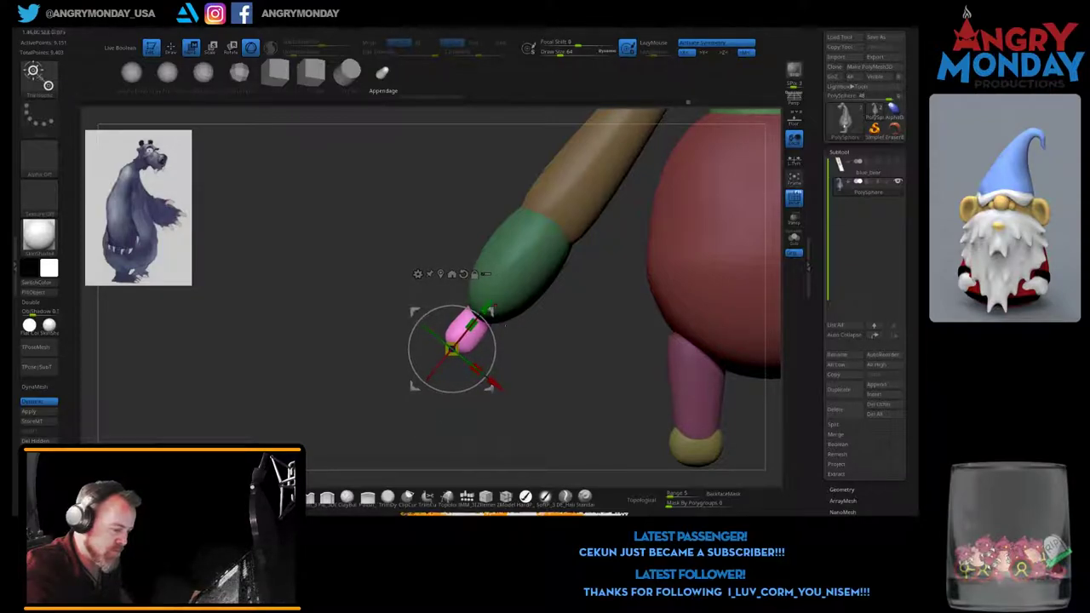
drag(256, 384, 392, 383)
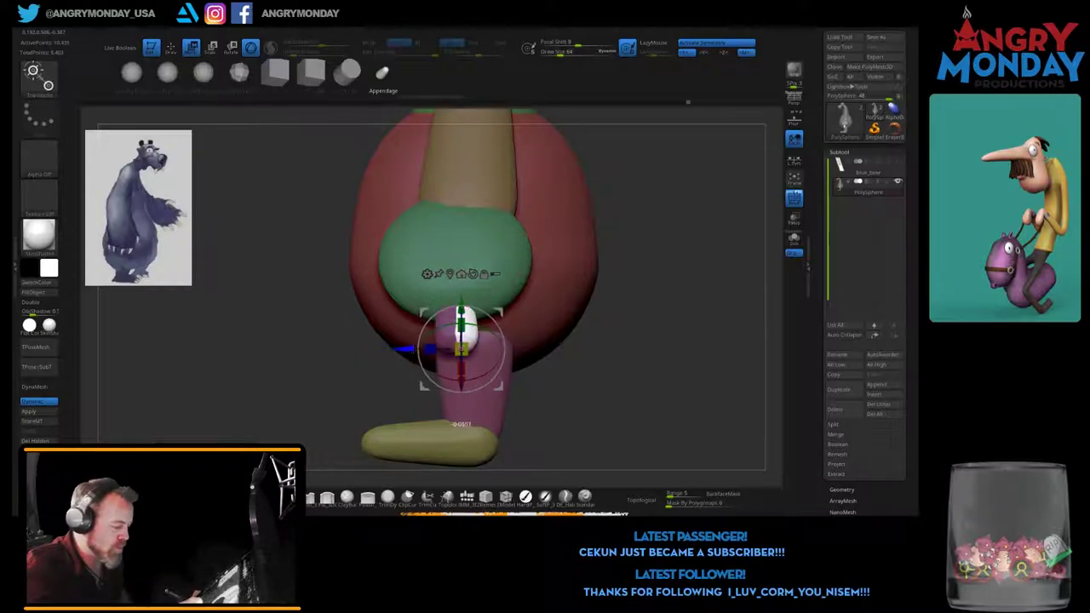
Step: Shift the pink finger right, then nudge it slightly back left
drag(451, 341, 488, 340)
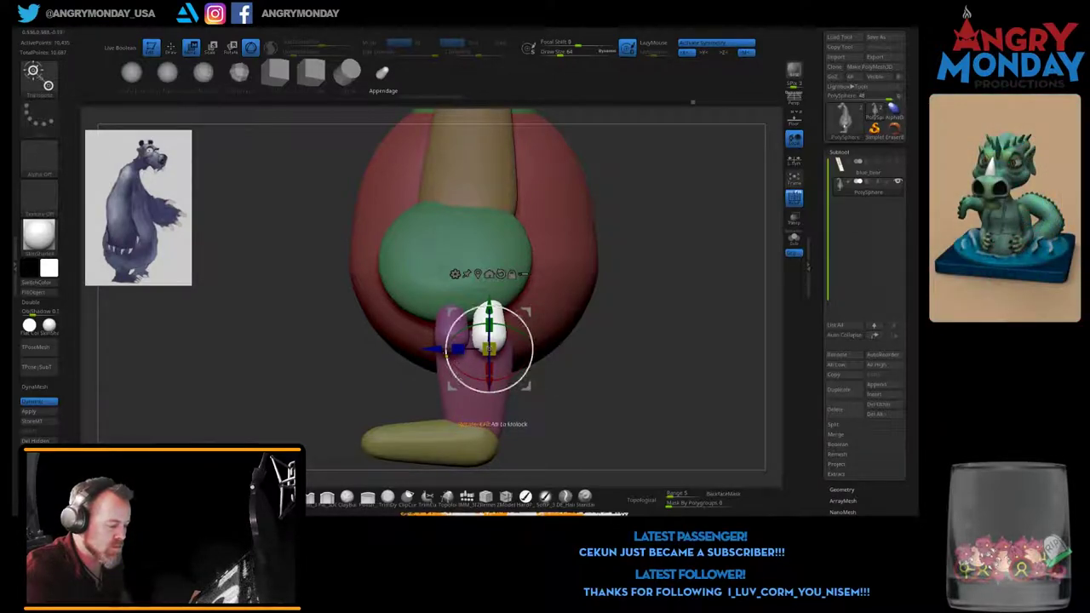
drag(488, 341, 415, 348)
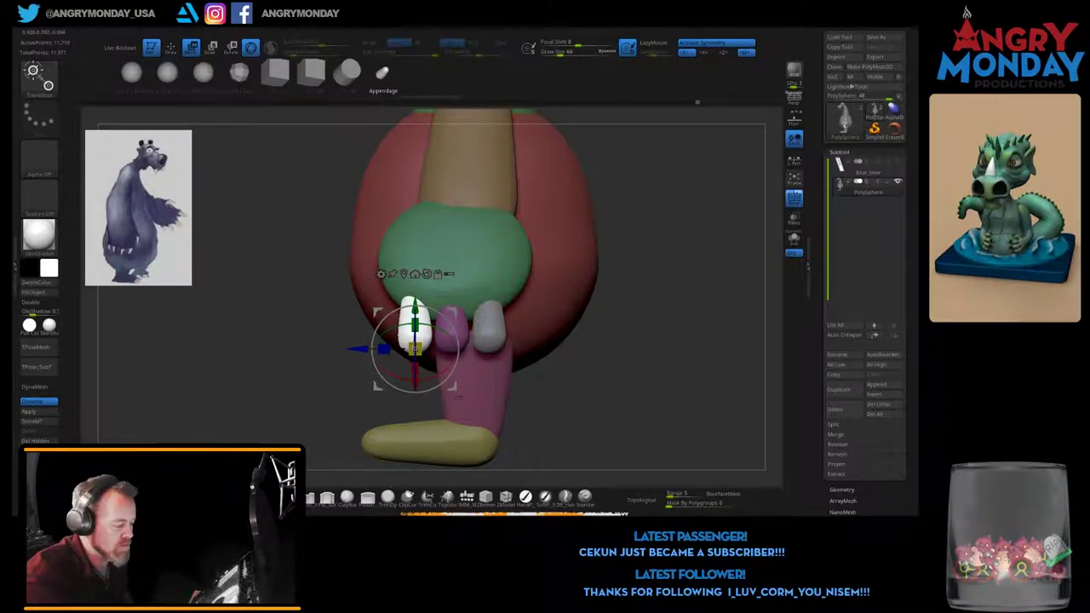
drag(486, 406, 584, 392)
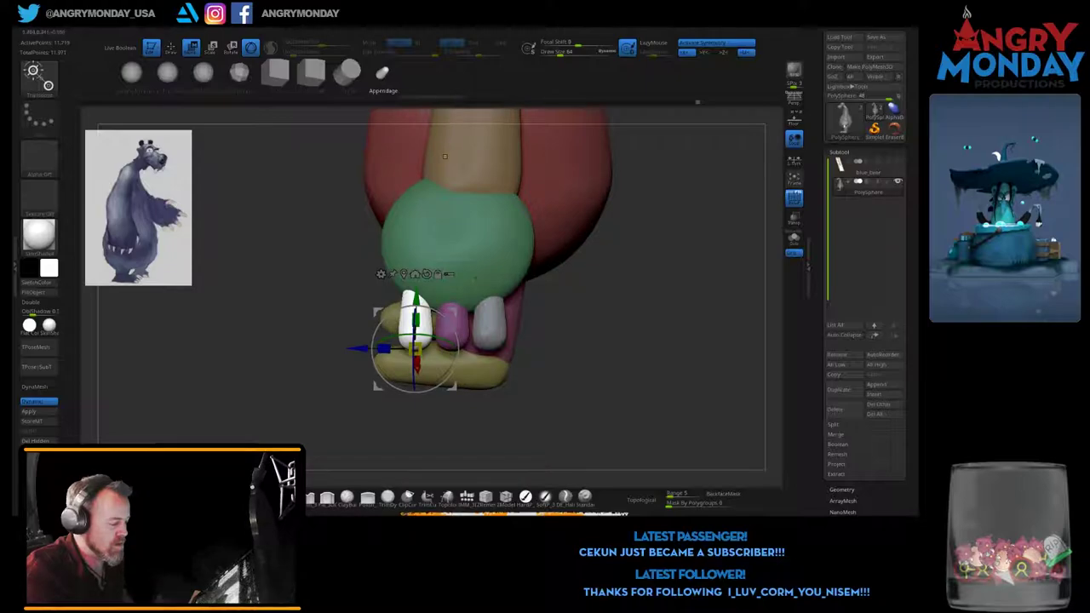
Step: Tilt, raise and shift the white finger left and up beside the pink one under the hand
mouse_move(452, 328)
mouse_down()
mouse_move(457, 342)
mouse_move(445, 332)
mouse_up()
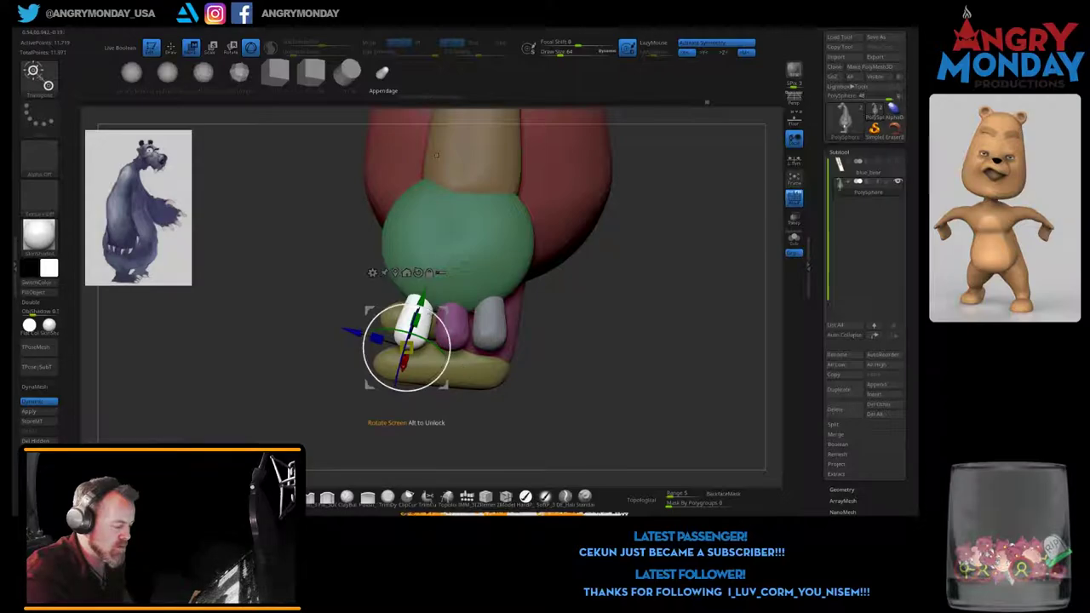
drag(419, 300, 419, 293)
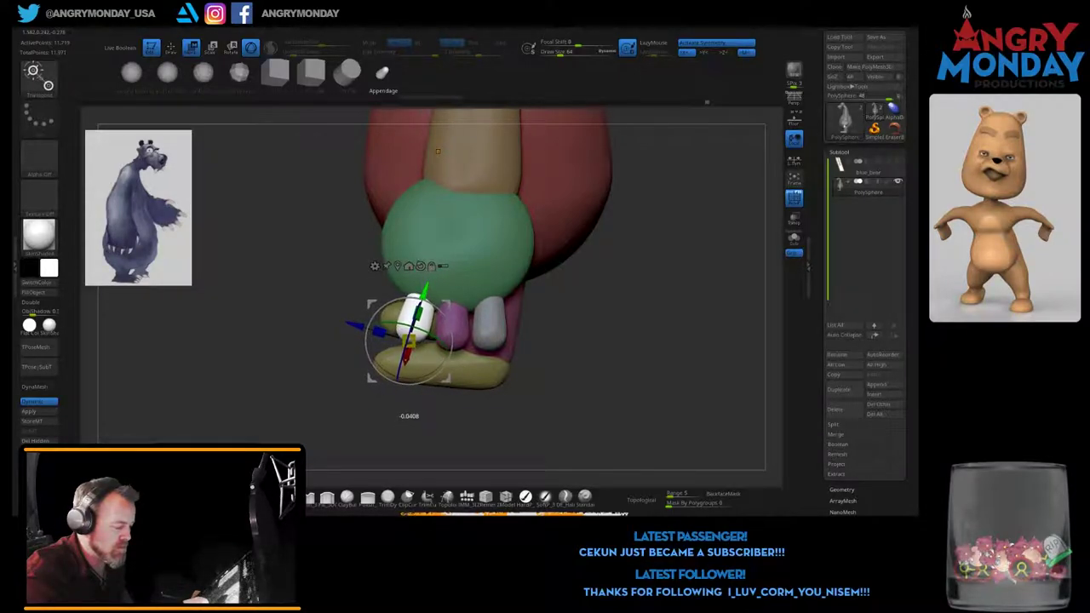
mouse_move(438, 151)
mouse_down()
mouse_move(594, 310)
mouse_move(597, 329)
mouse_move(498, 236)
mouse_up()
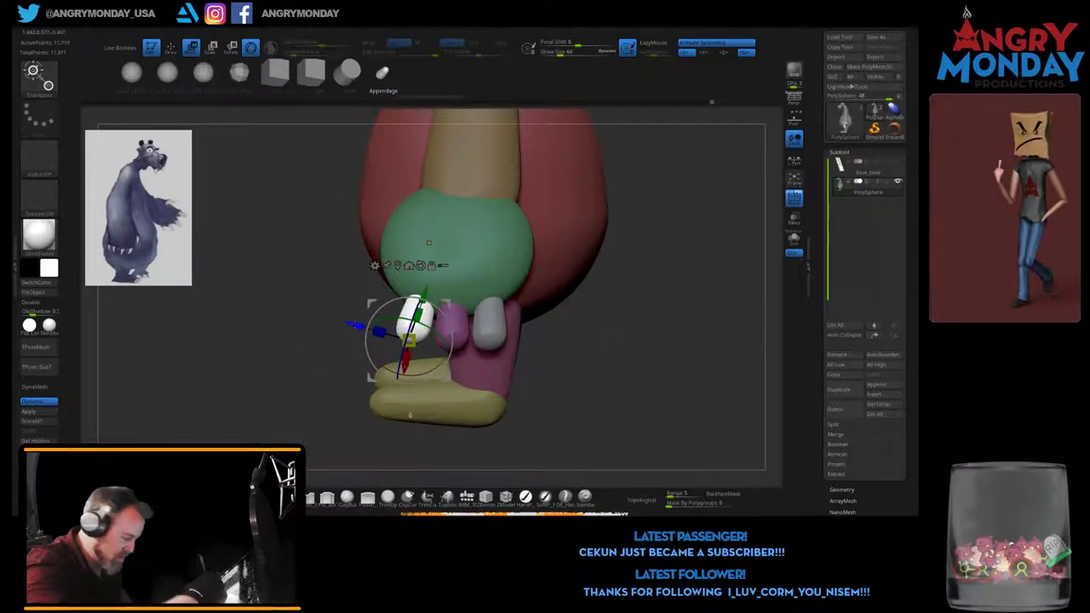
drag(350, 325, 335, 320)
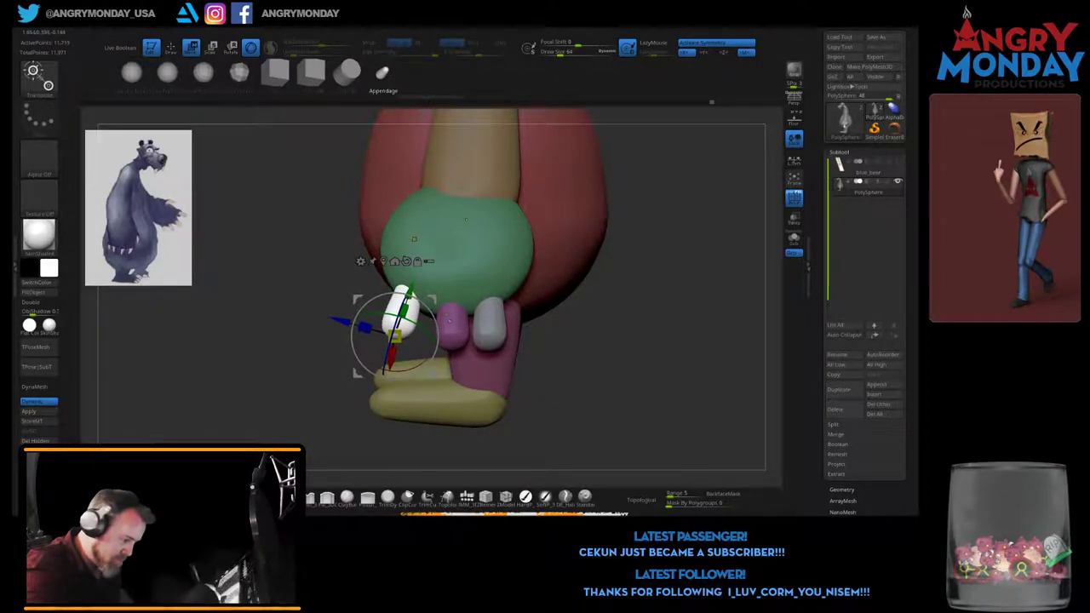
alt+click(452, 322)
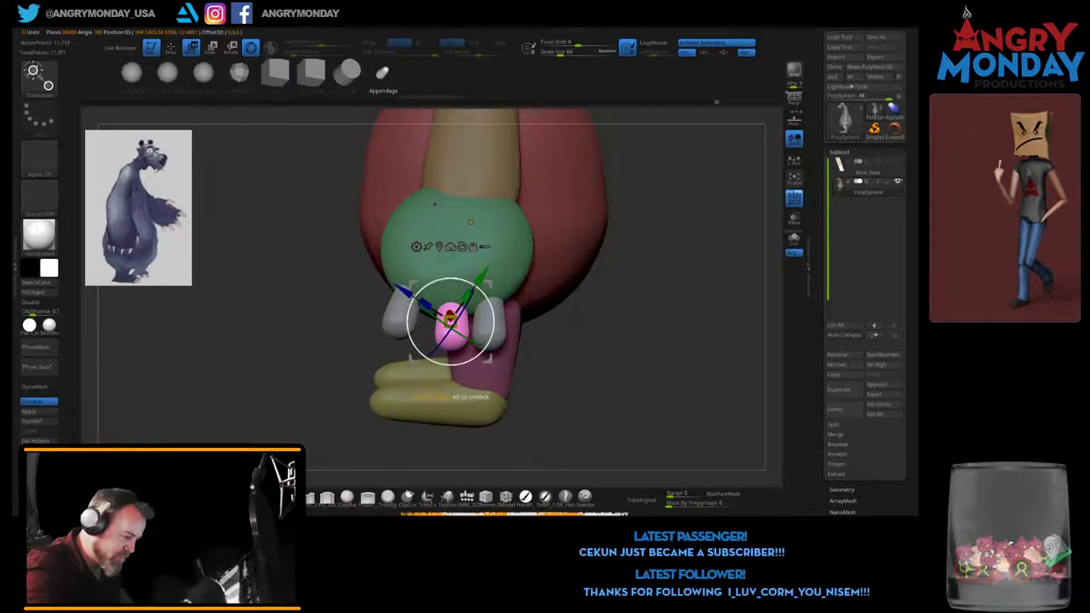
Step: Move the pink finger up and left, extend it down, and nudge the masked white piece up-left
drag(450, 322, 439, 317)
mouse_move(460, 219)
mouse_down()
mouse_move(477, 281)
mouse_move(595, 212)
mouse_up()
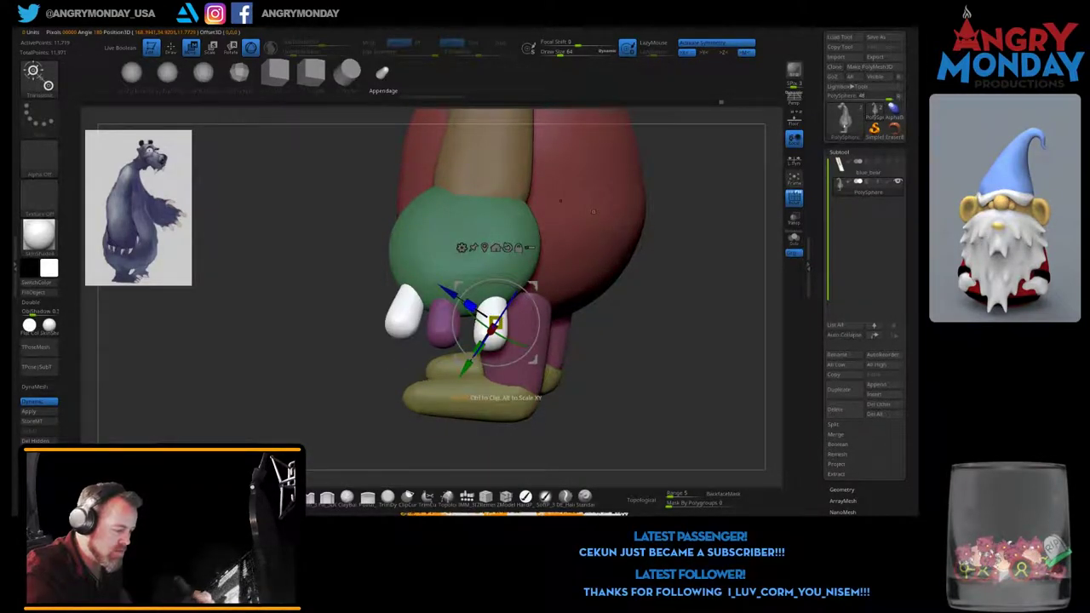
drag(492, 326, 496, 334)
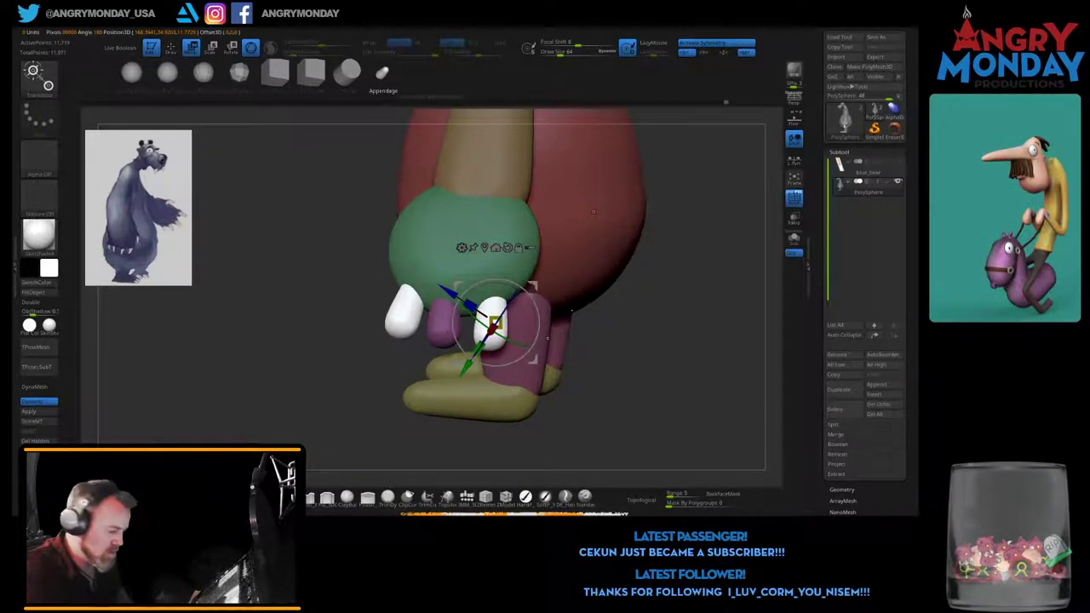
ctrl+drag(315, 431, 435, 217)
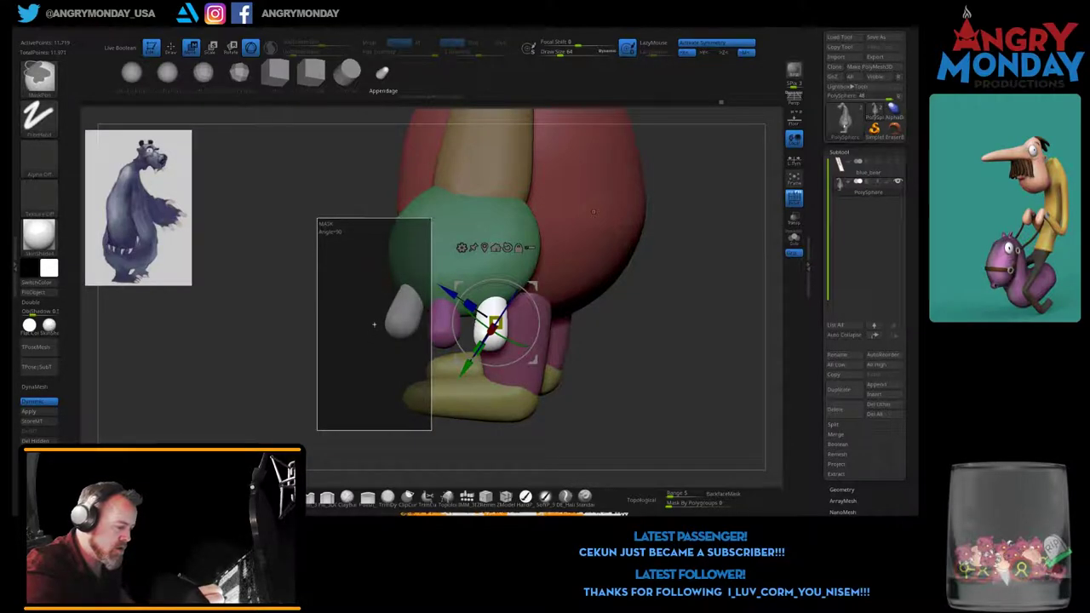
drag(494, 324, 489, 321)
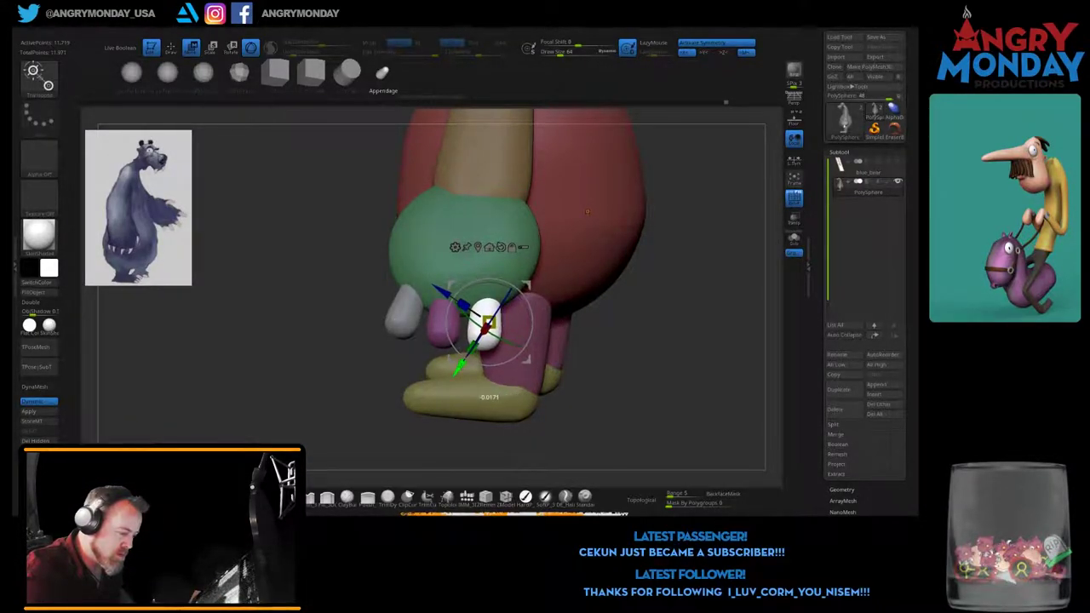
drag(588, 208, 588, 357)
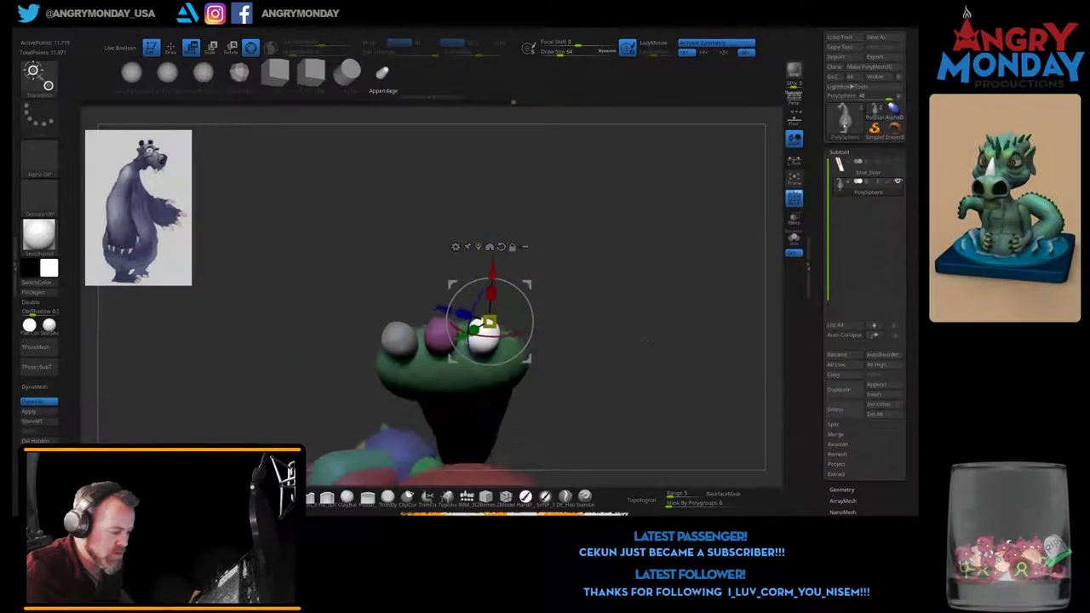
drag(647, 334, 648, 187)
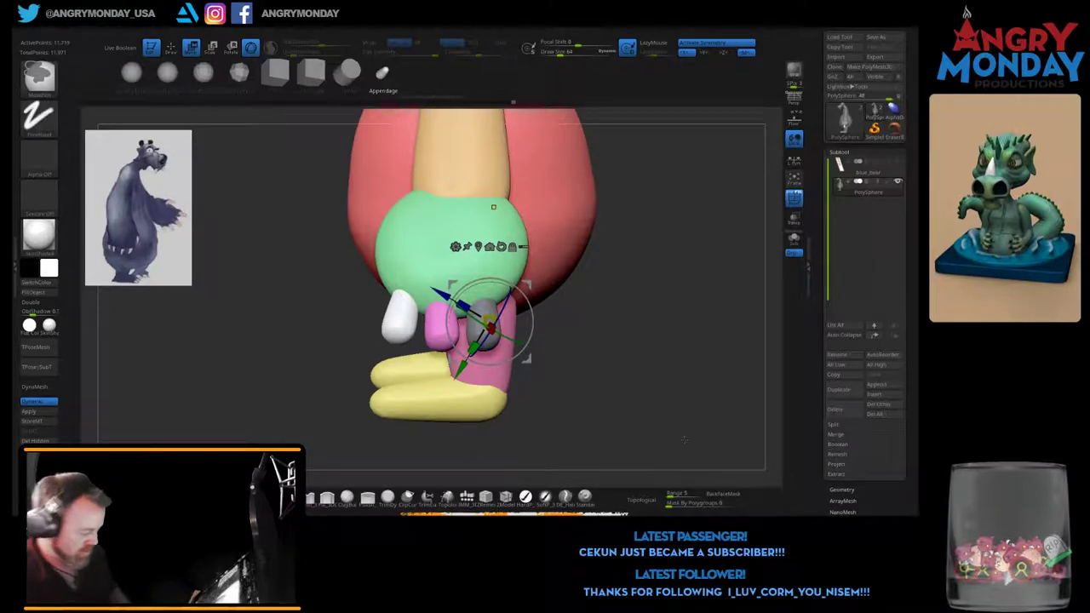
Step: Undo an accidental edit and look over the model's side and back
key(q)
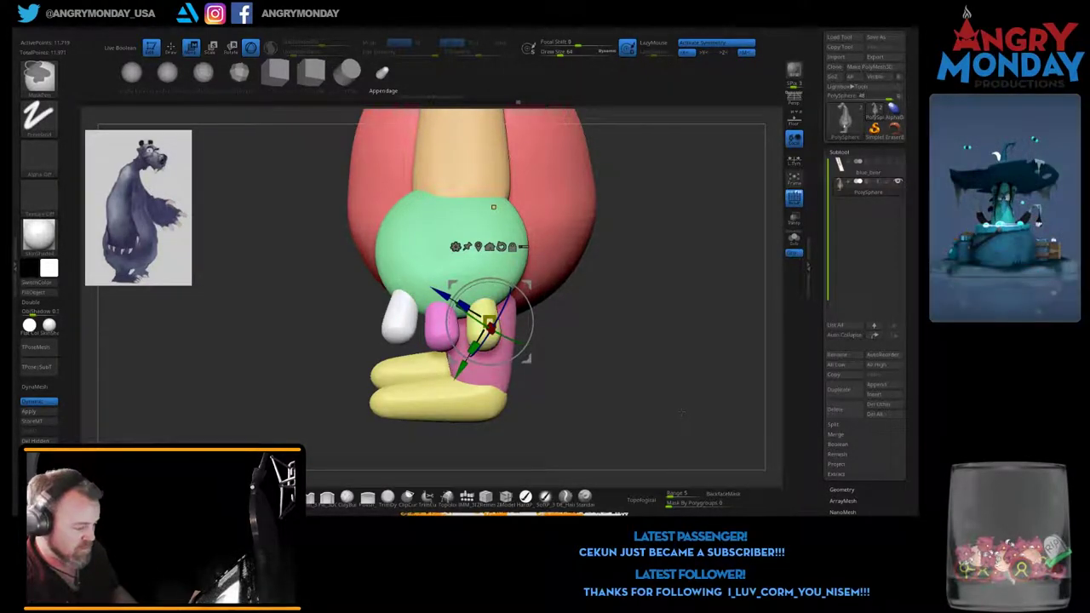
key(w)
drag(682, 414, 680, 402)
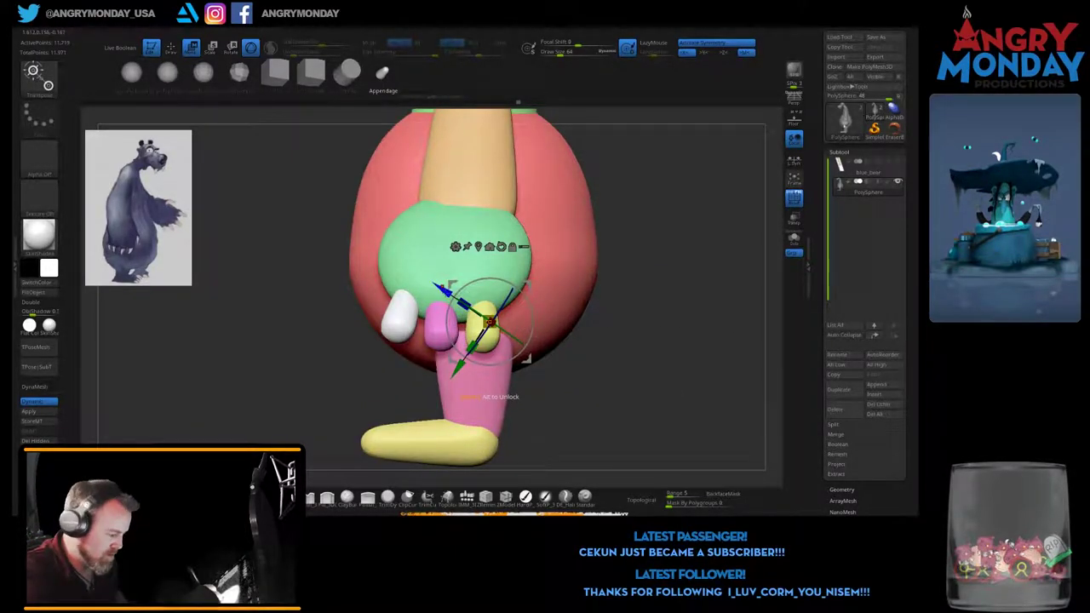
drag(457, 300, 460, 307)
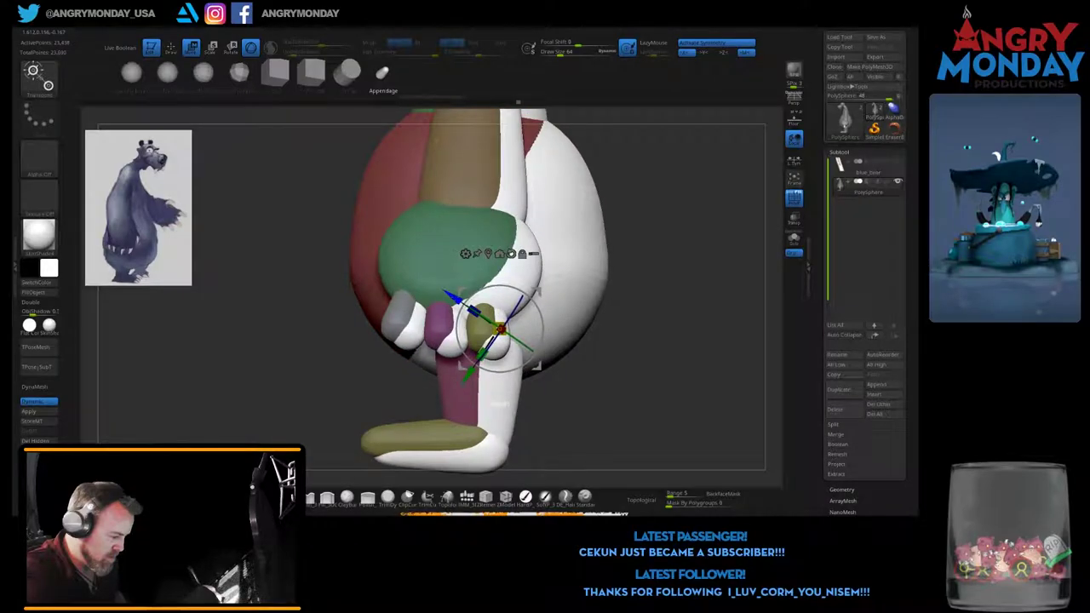
key(ctrl+z)
drag(443, 236, 516, 236)
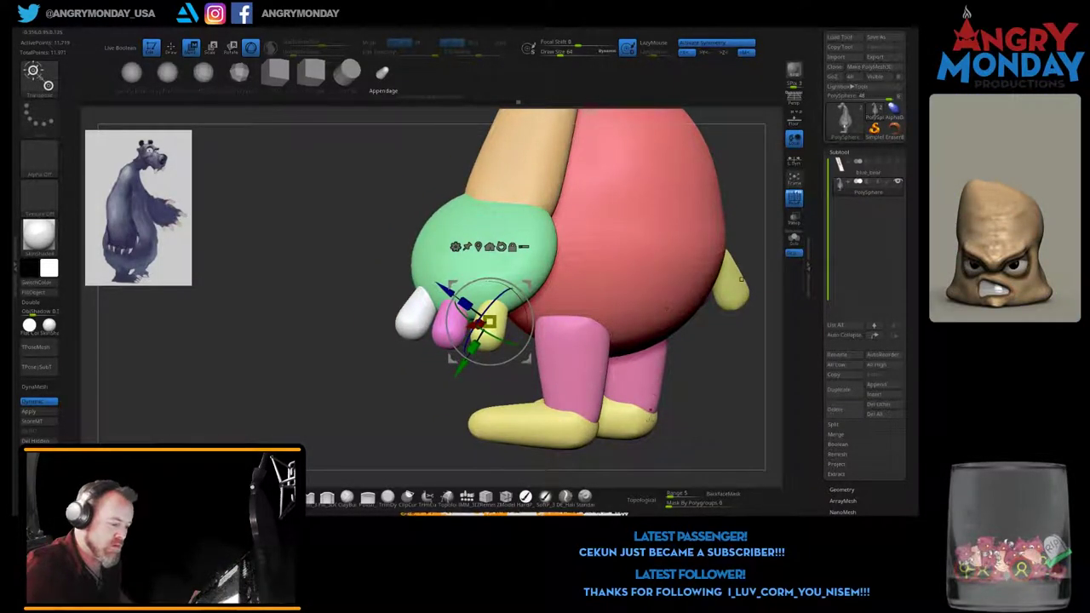
drag(273, 341, 333, 340)
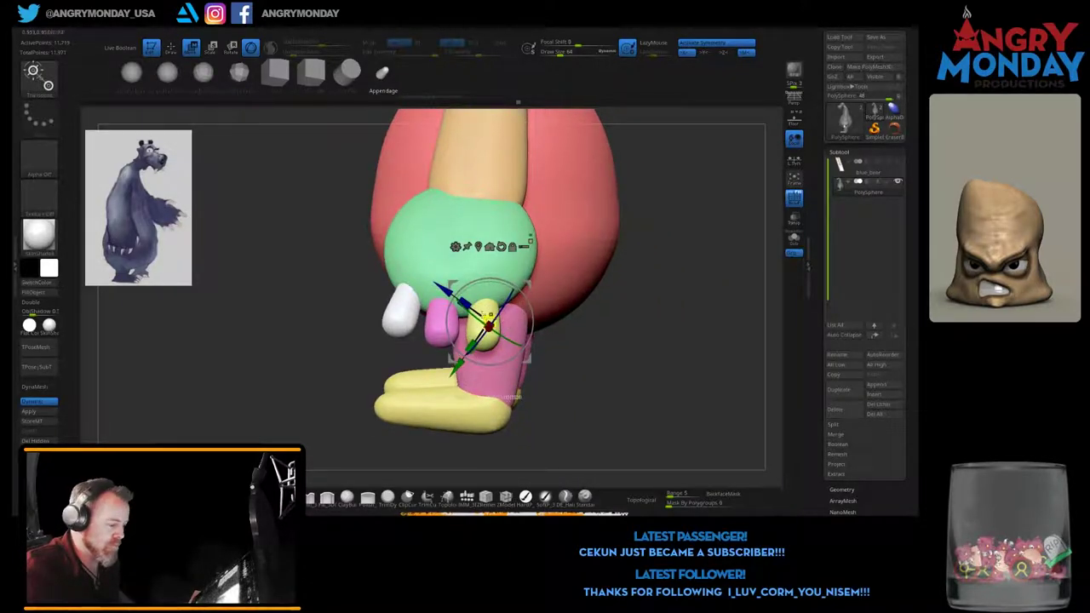
Step: Lower the pink finger onto the yellow piece and rotate the white finger about 30 degrees
alt+click(437, 319)
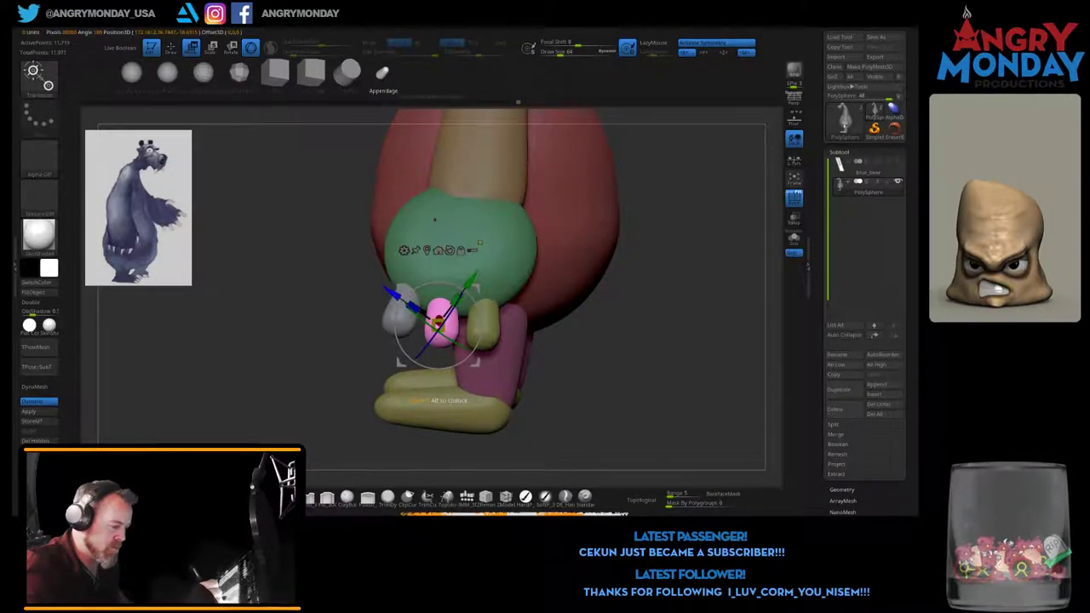
drag(437, 322, 503, 369)
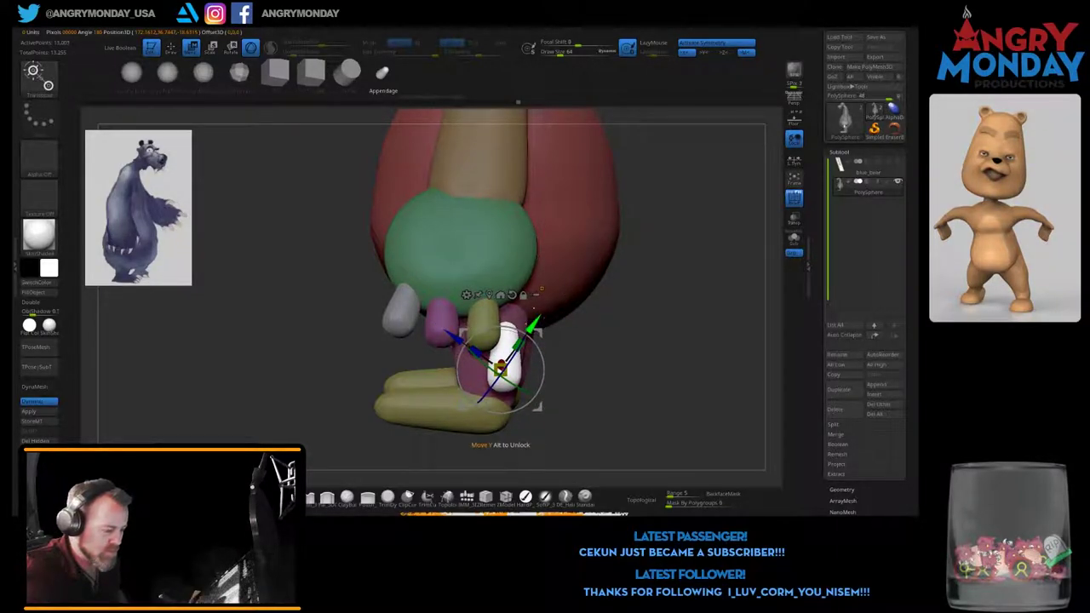
drag(532, 324, 557, 293)
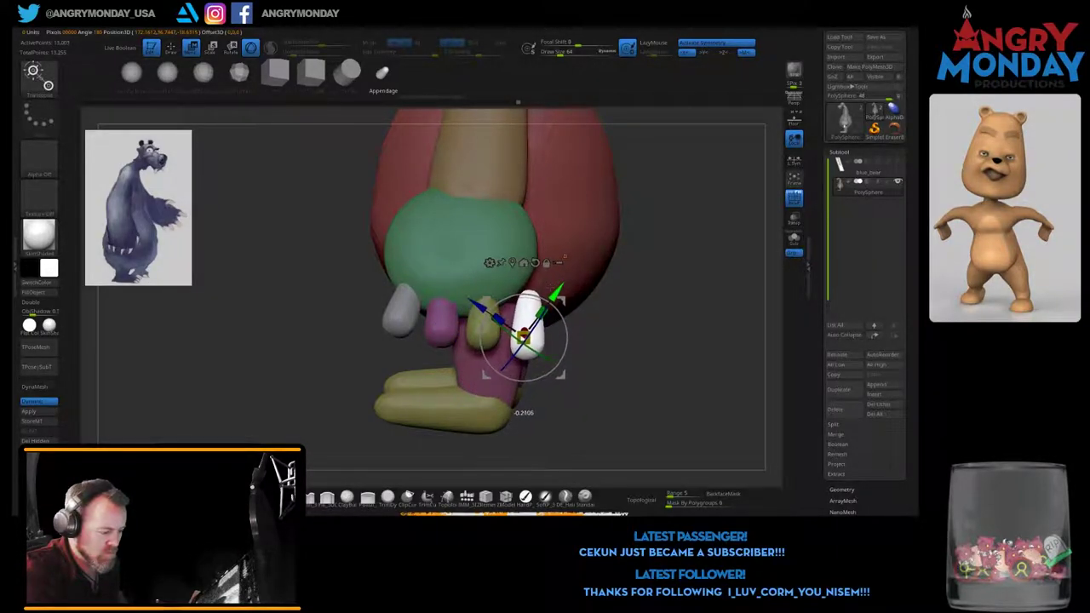
drag(622, 328, 639, 321)
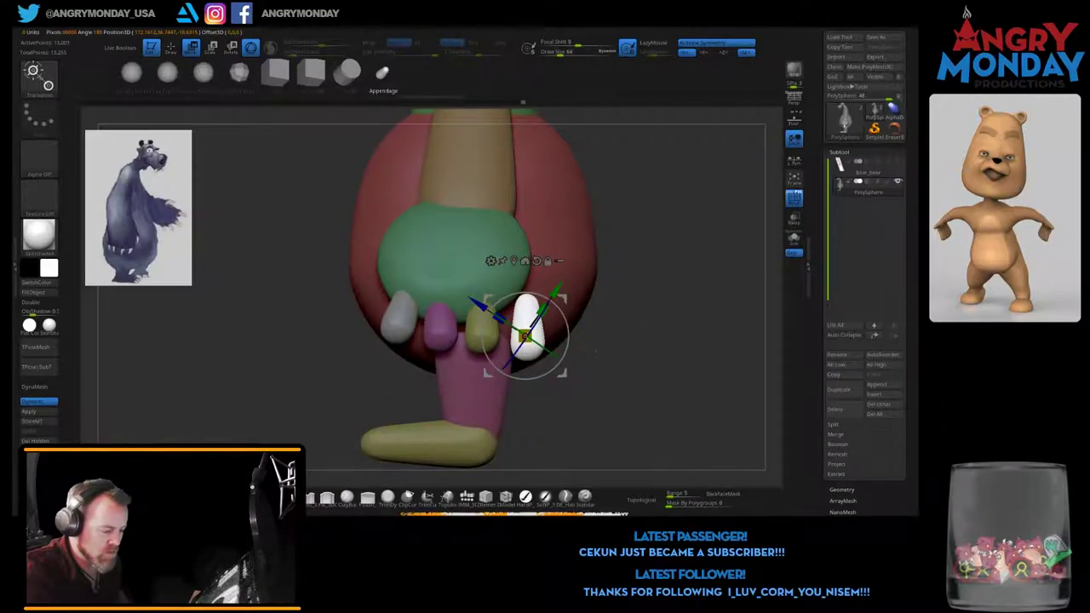
drag(561, 302, 552, 294)
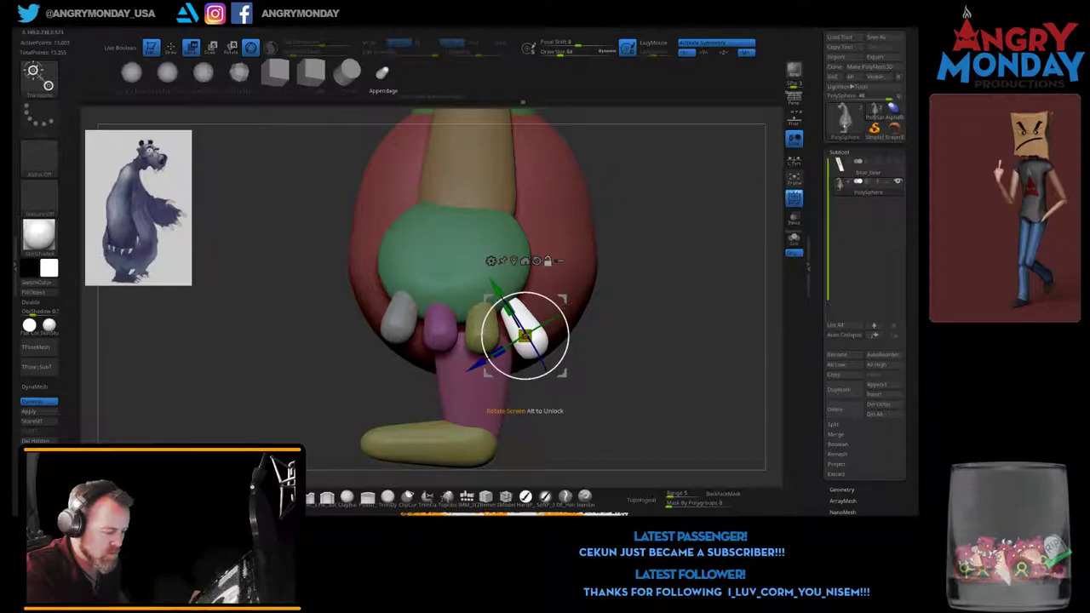
mouse_move(524, 336)
mouse_down()
mouse_move(510, 299)
mouse_move(517, 315)
mouse_up()
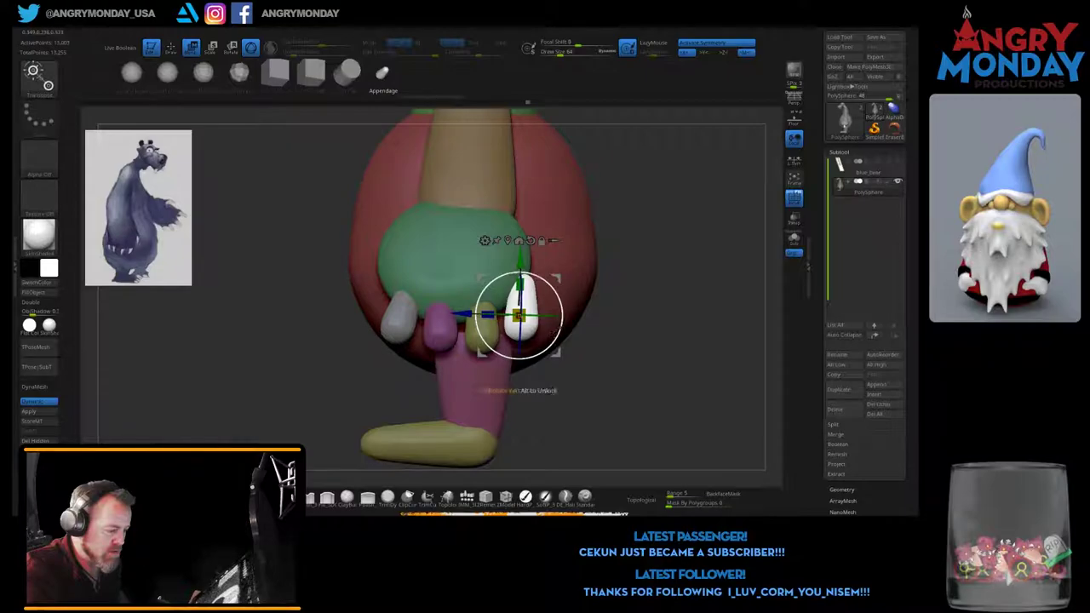
Step: Flip the white finger 180 degrees upright at the end of the finger row
drag(597, 391, 528, 341)
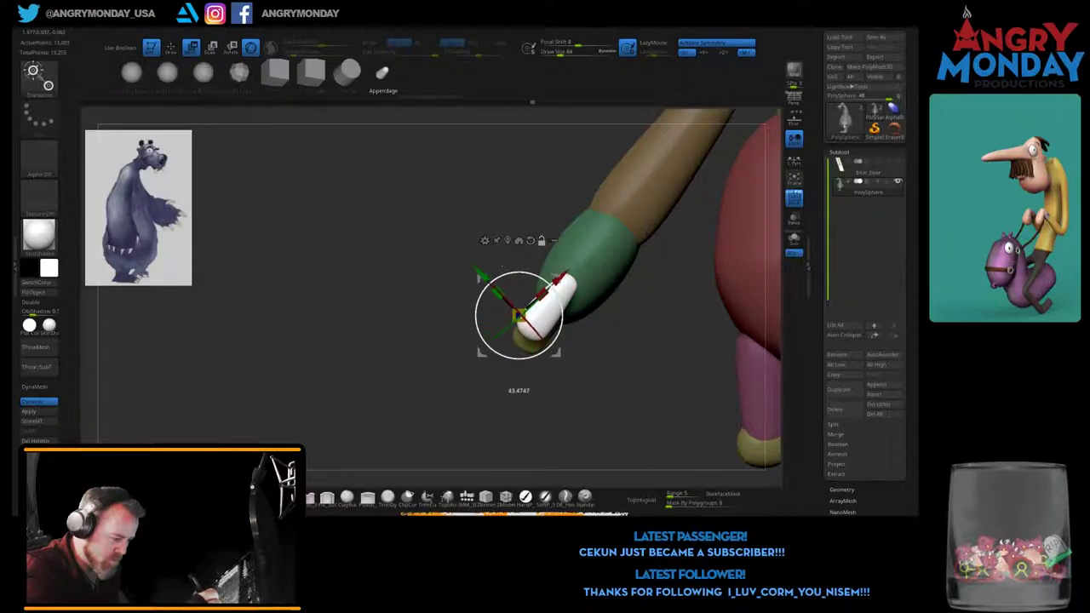
drag(479, 277, 486, 286)
mouse_move(699, 401)
mouse_down()
mouse_move(628, 411)
mouse_move(773, 399)
mouse_move(635, 453)
mouse_move(603, 392)
mouse_move(643, 458)
mouse_up()
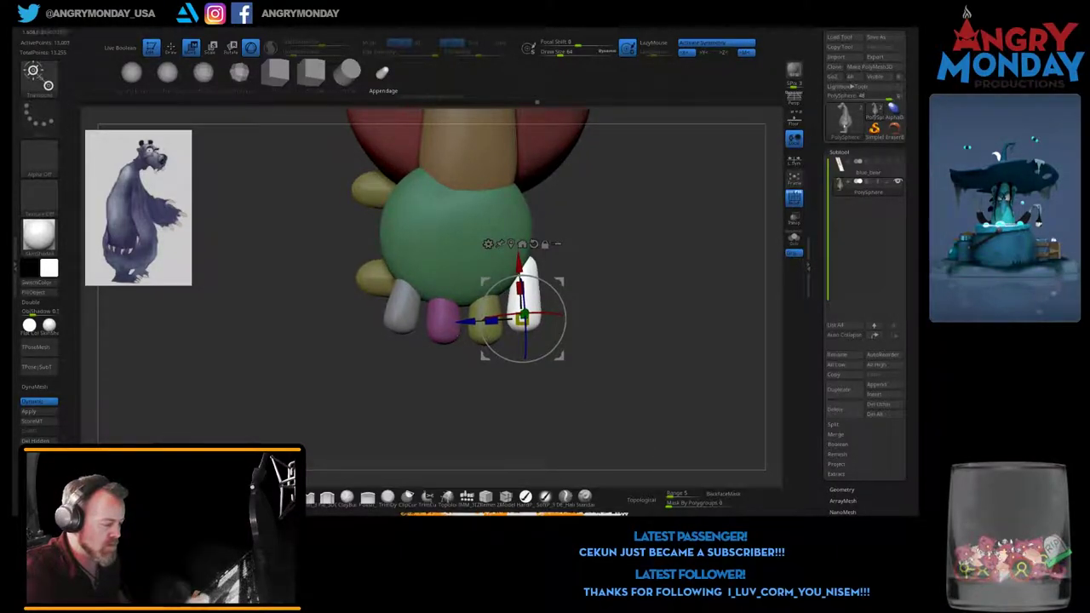
drag(522, 278, 523, 361)
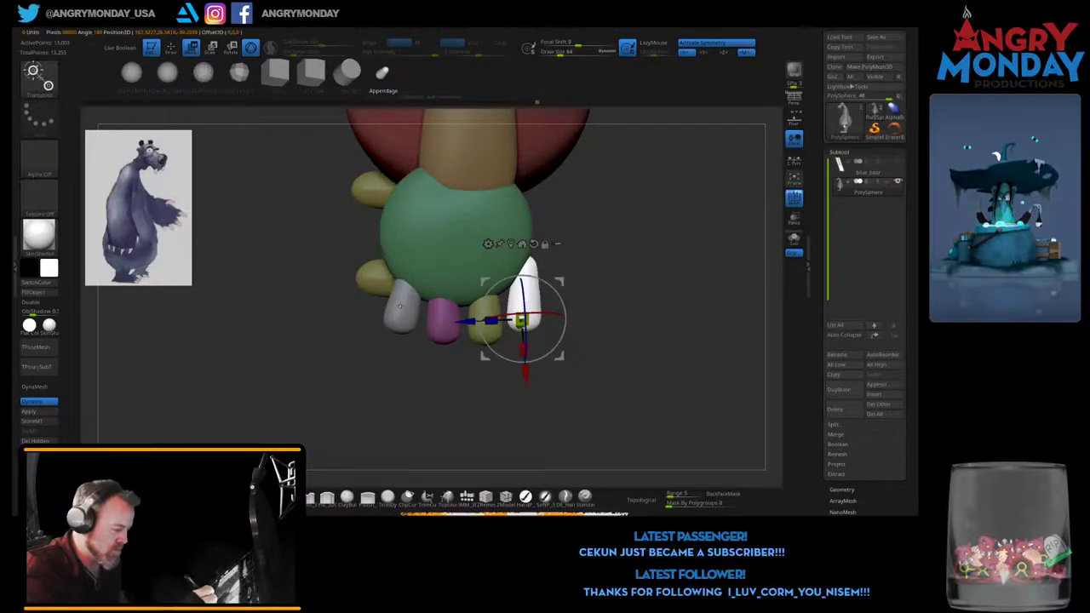
Step: Select the left white finger and reset the gizmo to world axes
key(q)
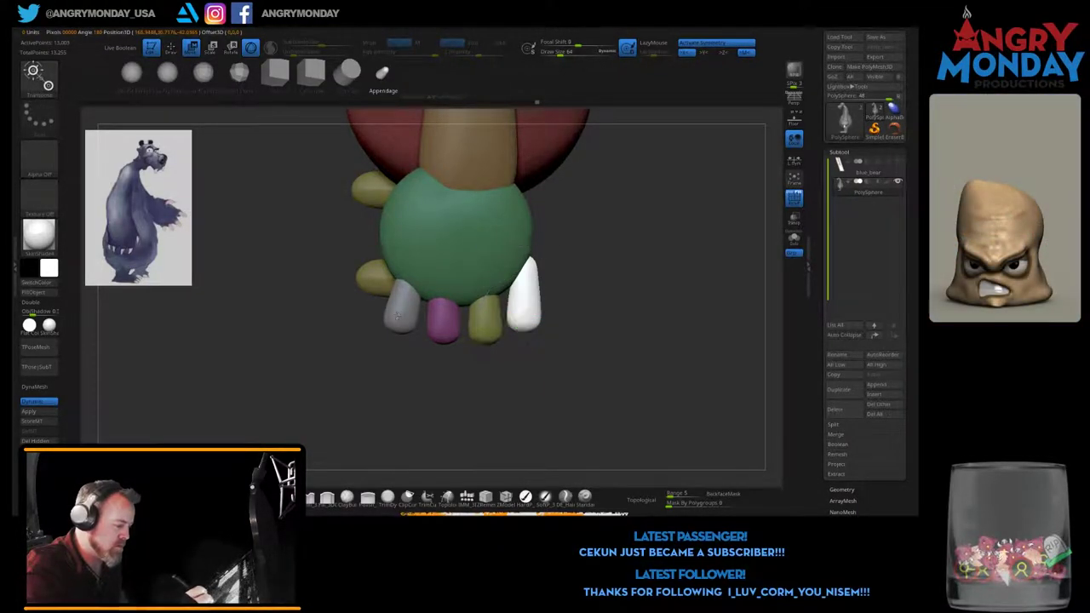
key(w)
click(442, 317)
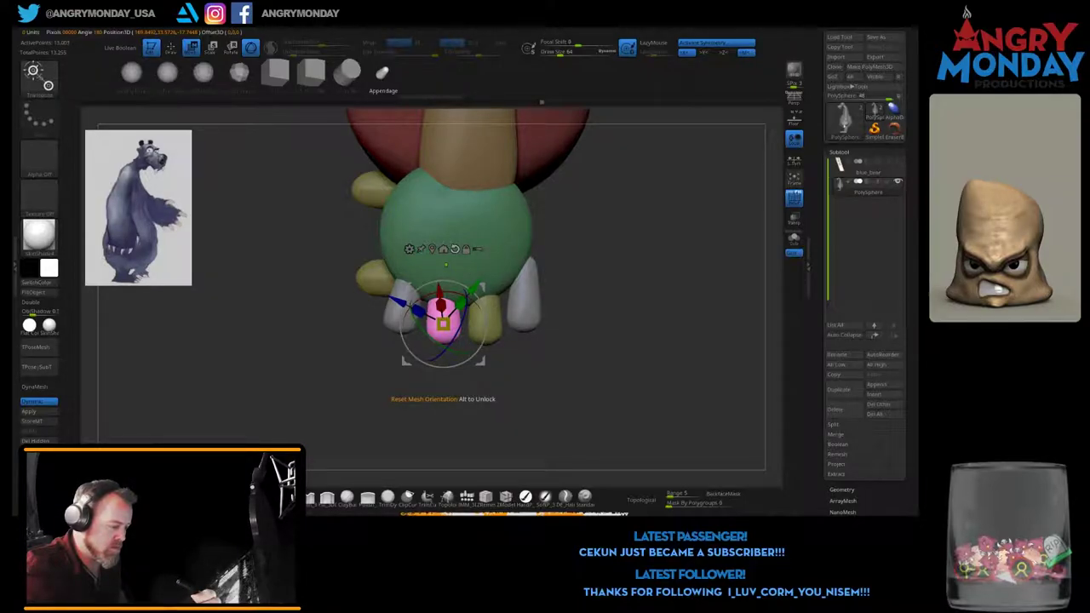
click(455, 249)
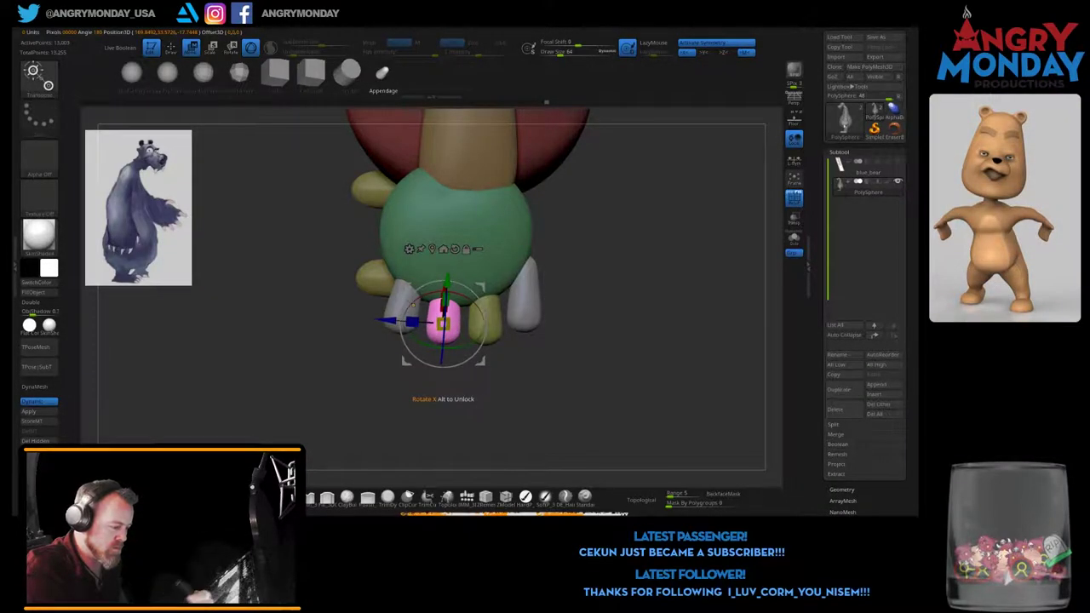
alt+click(394, 302)
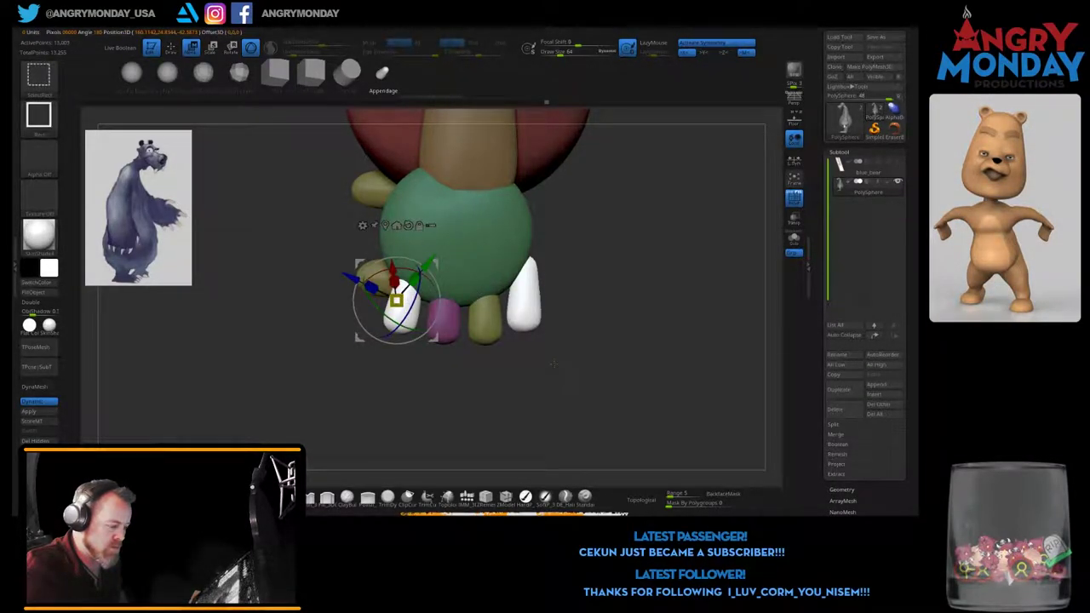
ctrl+drag(608, 218, 499, 427)
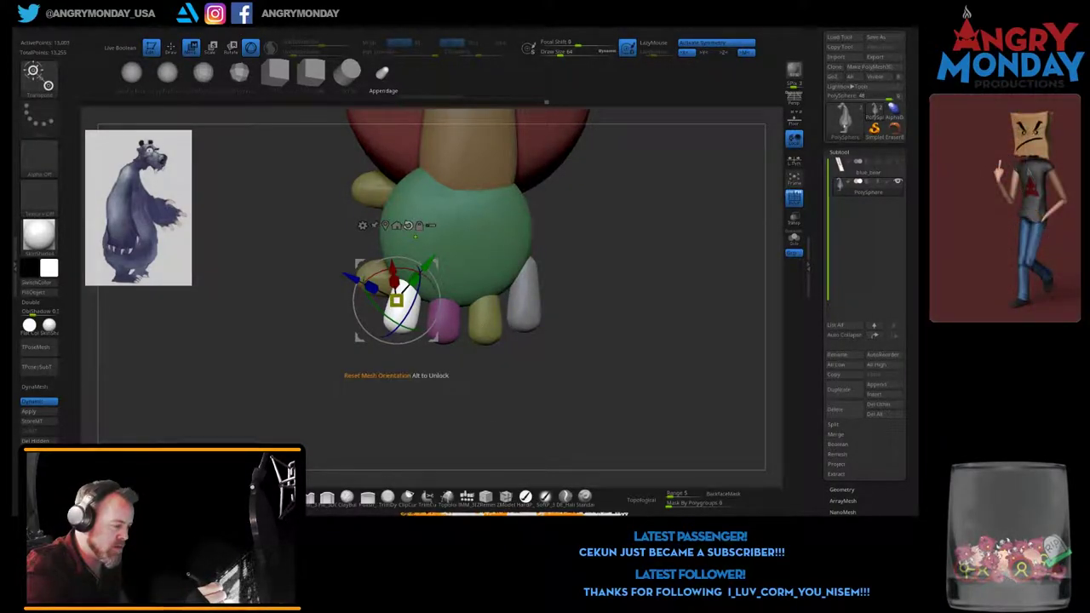
click(408, 225)
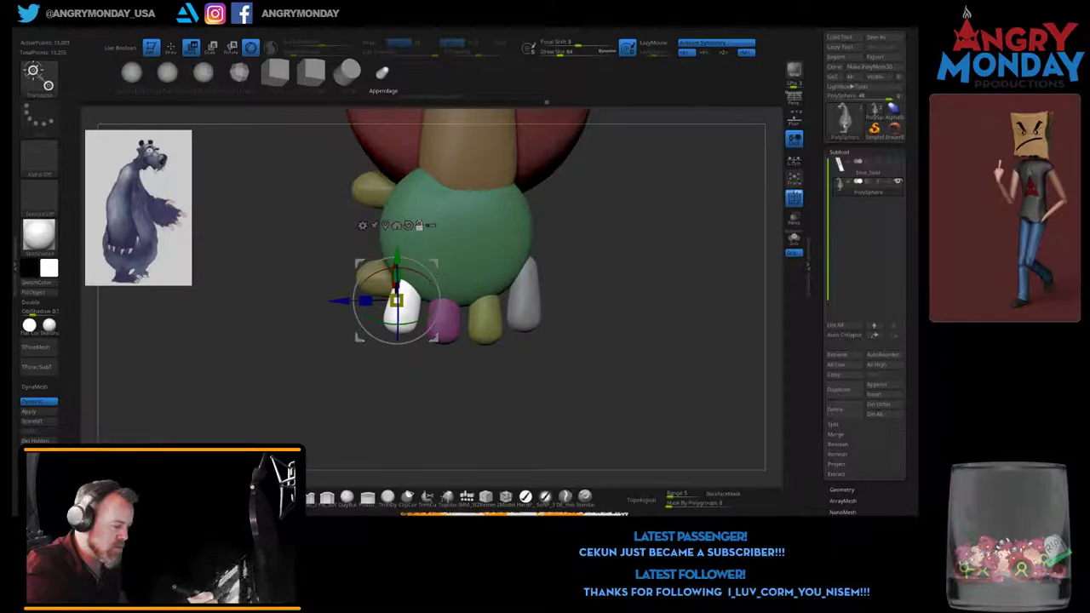
Step: Tilt and shift the left white finger upright beside the pink finger
drag(400, 341, 413, 339)
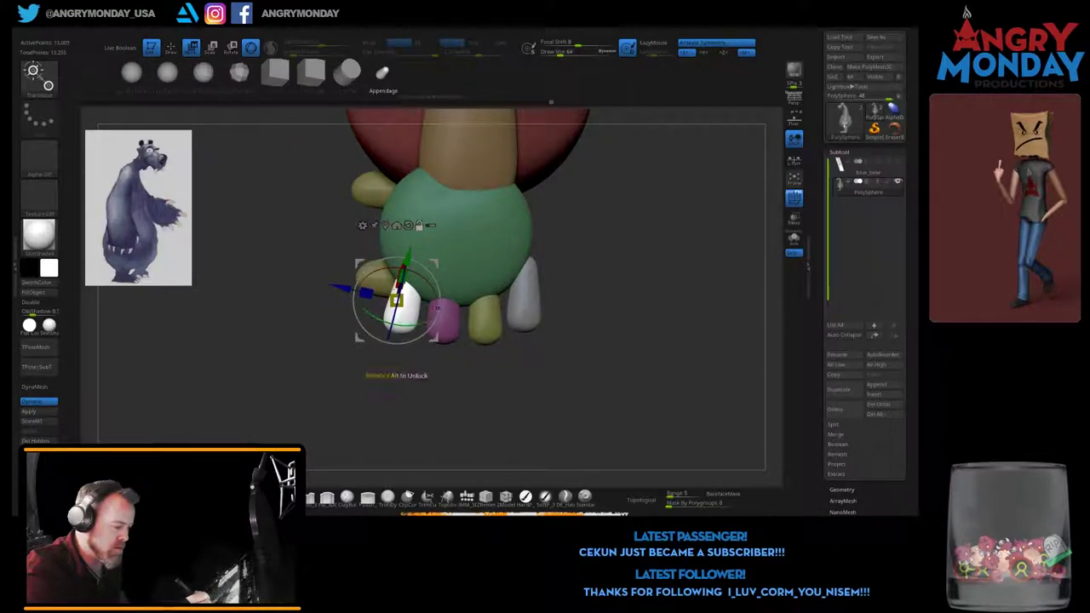
drag(365, 293, 375, 296)
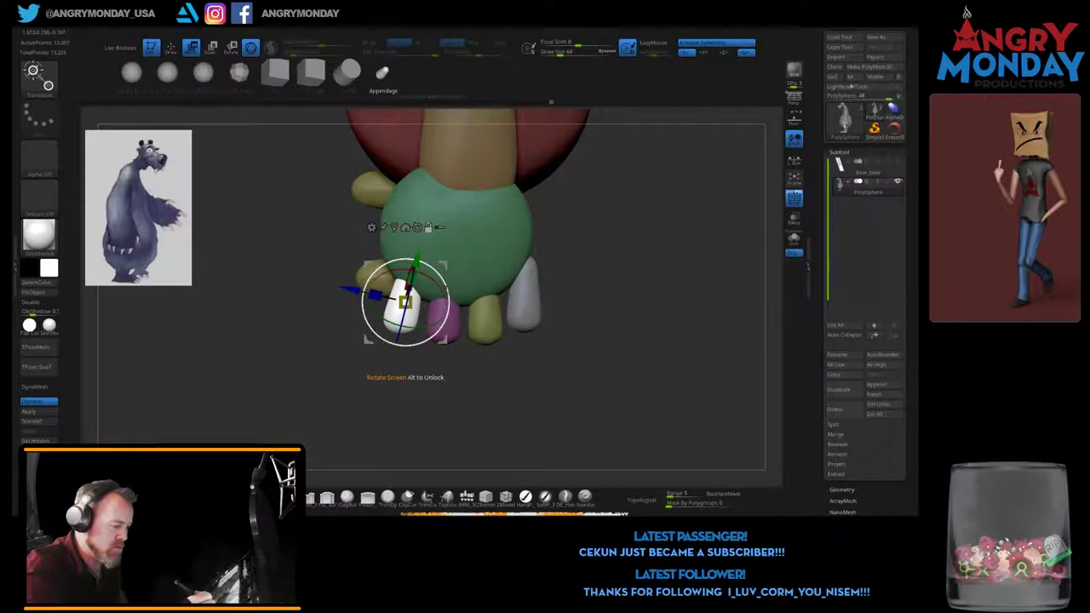
drag(400, 342, 402, 341)
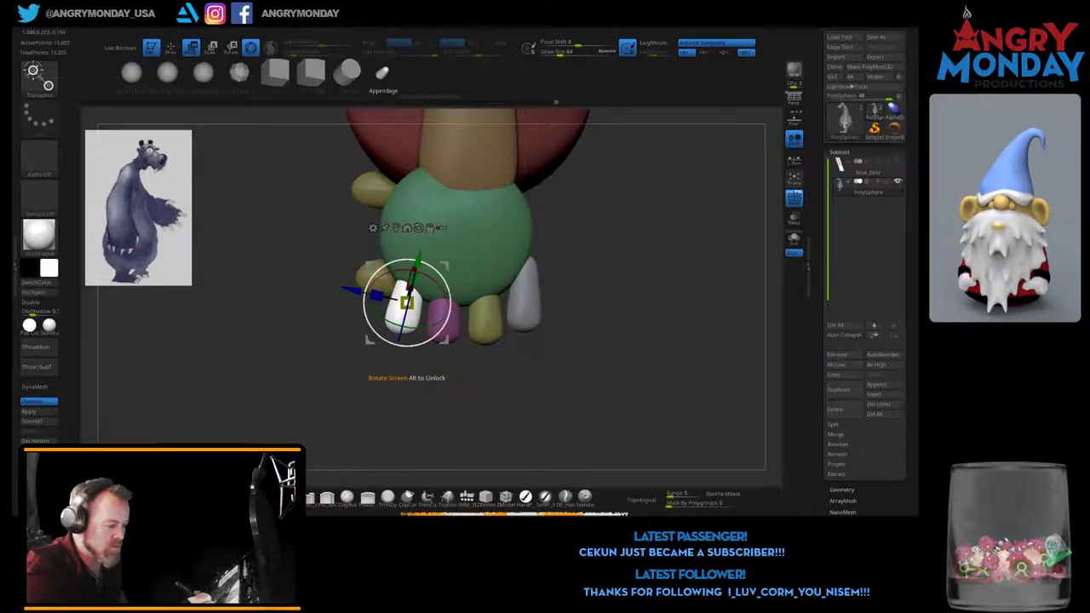
mouse_move(417, 263)
mouse_down()
mouse_move(414, 271)
mouse_move(407, 260)
mouse_up()
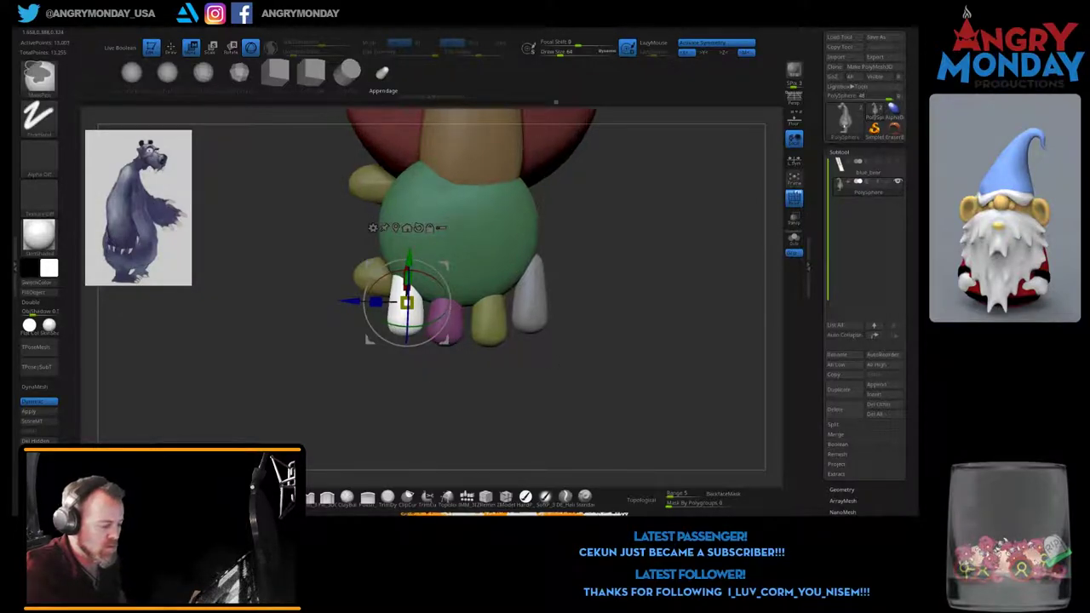
mouse_move(571, 443)
alt+mouse_down()
mouse_move(571, 409)
mouse_move(579, 434)
alt+mouse_up()
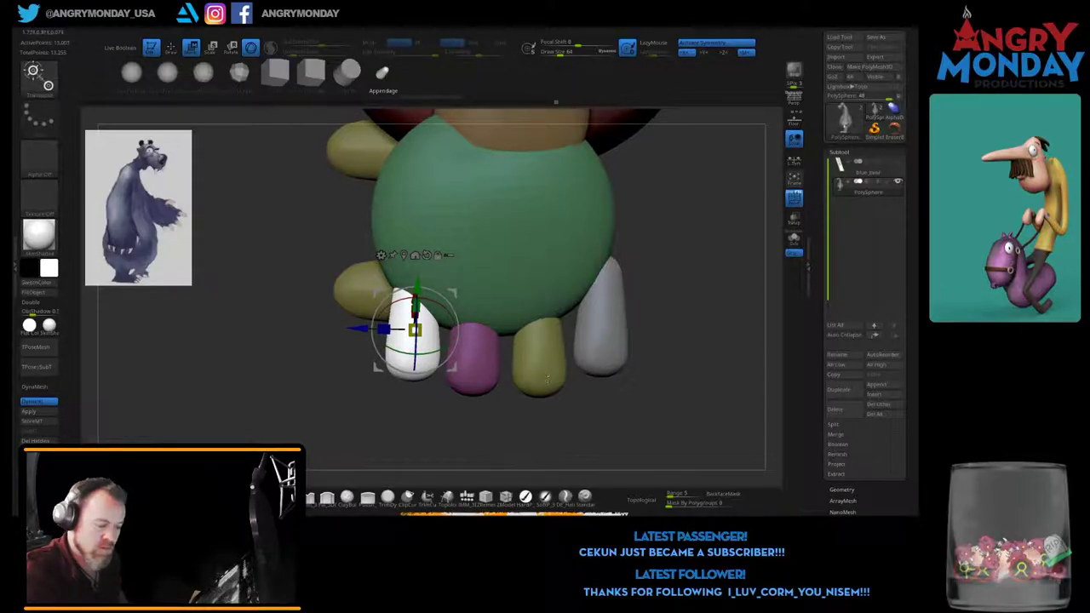
Step: Turn the yellow finger slightly and switch to Draw to add a pink thumb piece on the hand
click(541, 366)
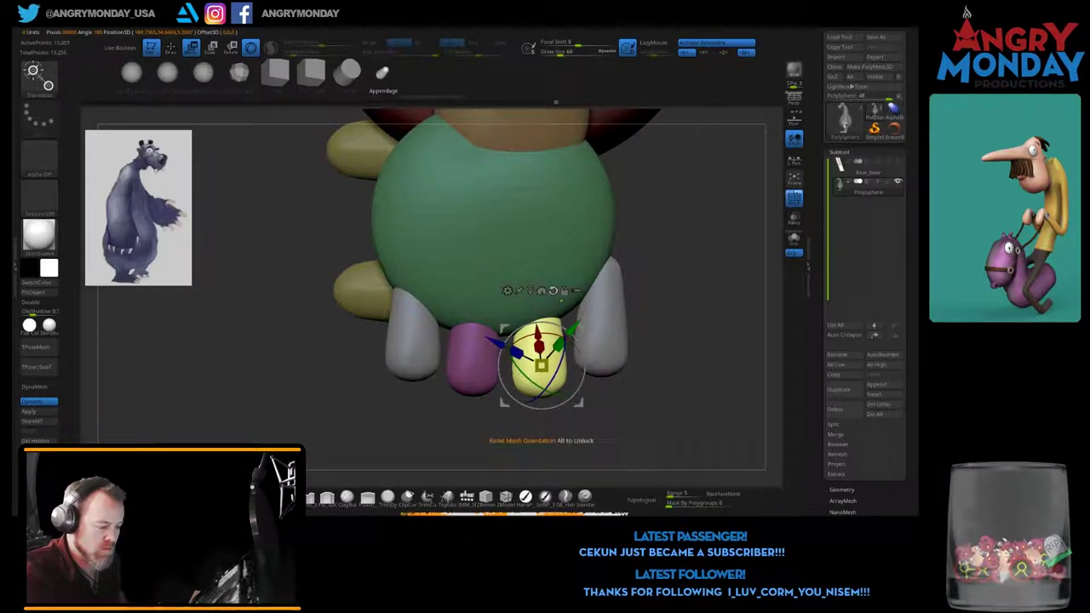
drag(584, 366, 584, 379)
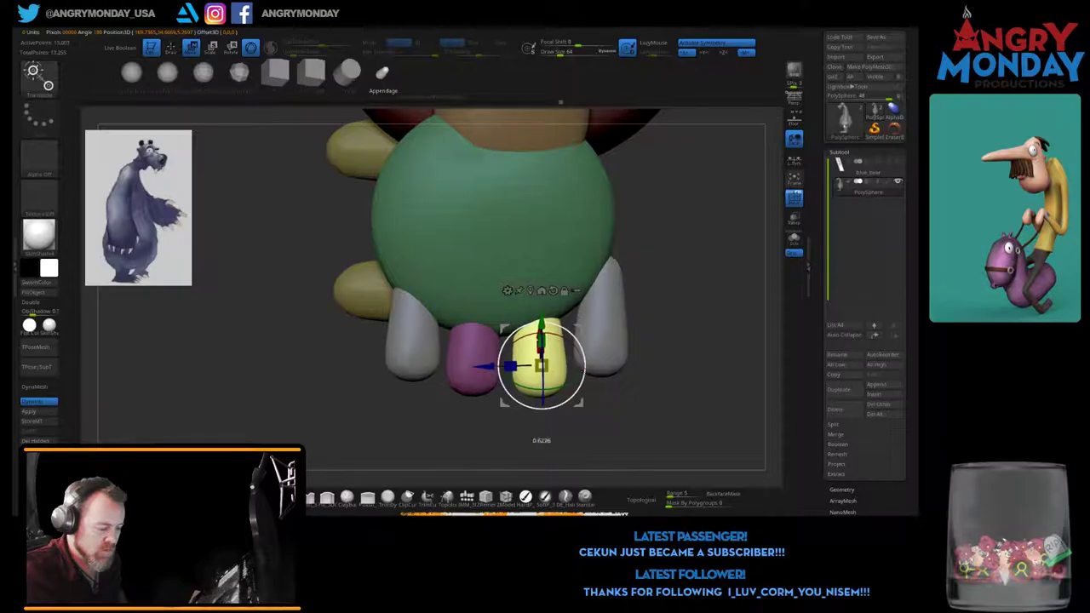
mouse_move(651, 264)
mouse_down()
mouse_move(655, 322)
mouse_move(424, 320)
mouse_up()
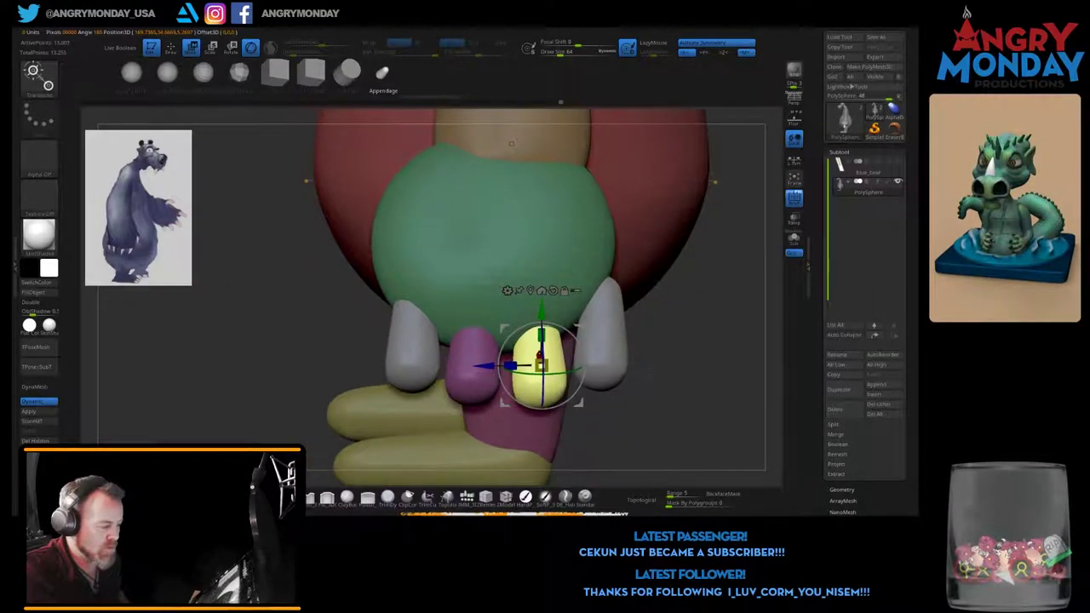
drag(271, 322, 238, 291)
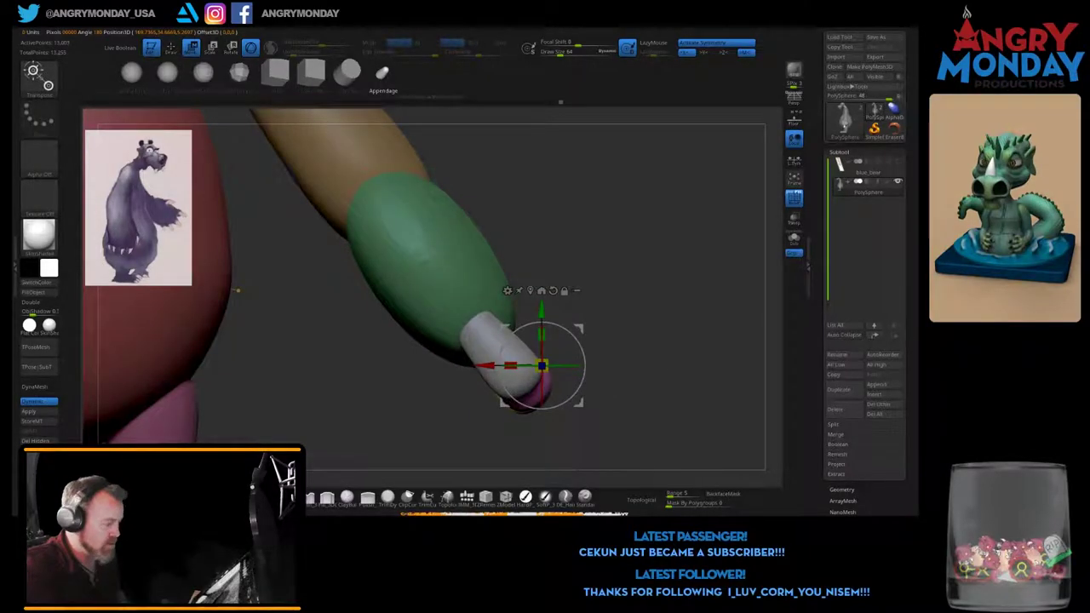
key(q)
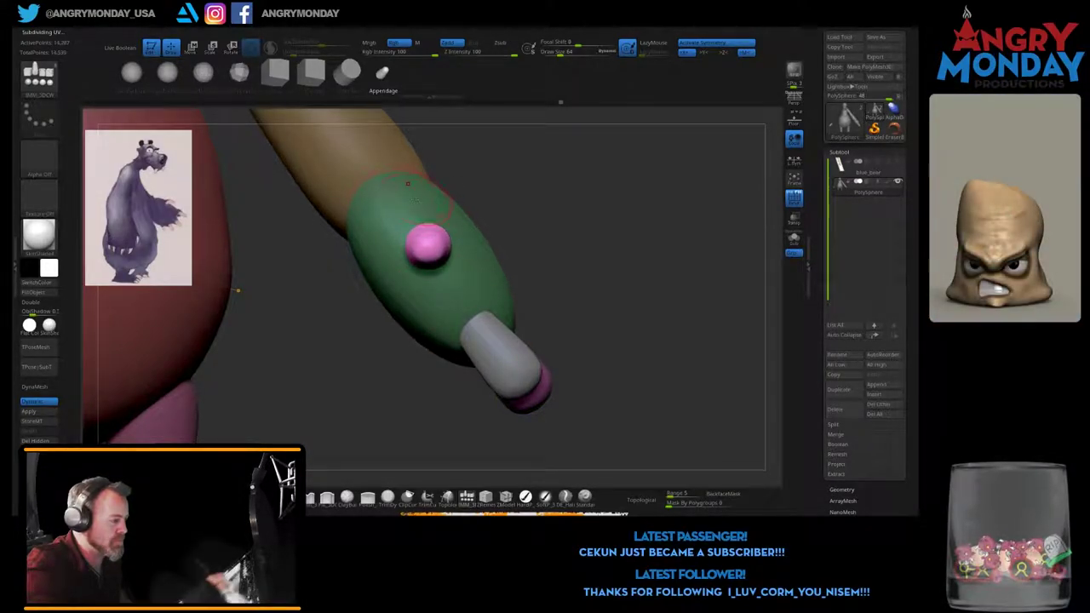
Step: Rotate the pink thumb upward, tilt it sideways, then lay it flatter against the hand
mouse_move(237, 291)
mouse_down()
mouse_move(282, 256)
mouse_move(358, 273)
mouse_up()
key(w)
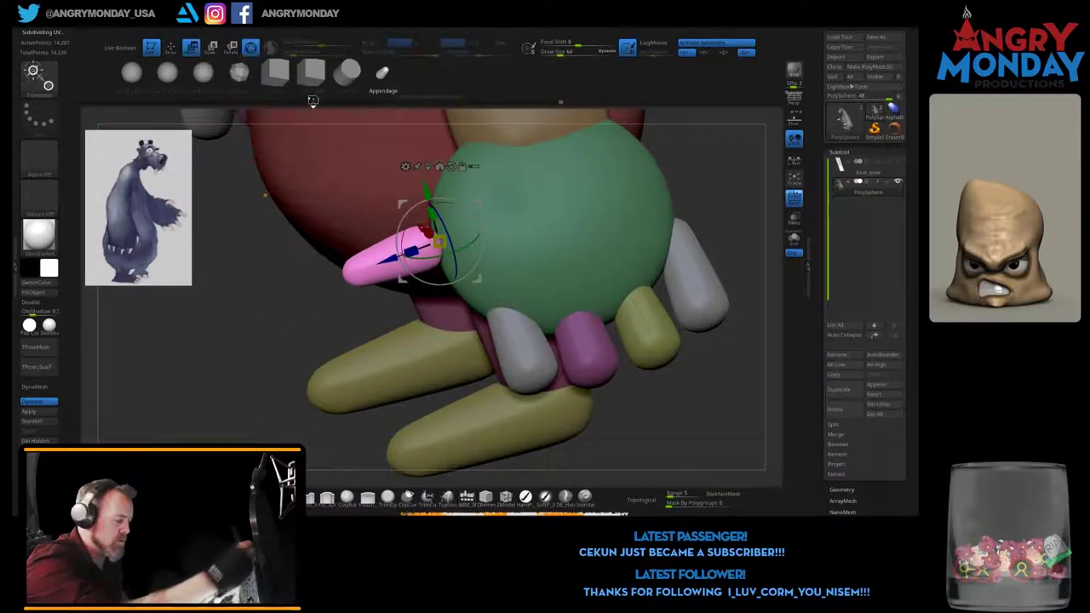
drag(426, 228, 479, 253)
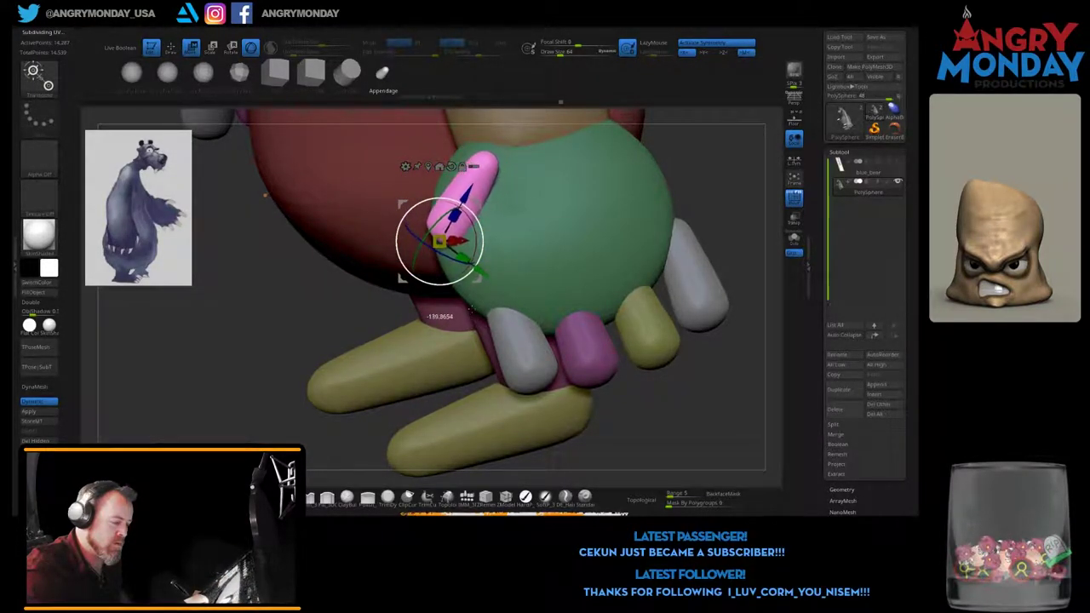
drag(265, 196, 219, 251)
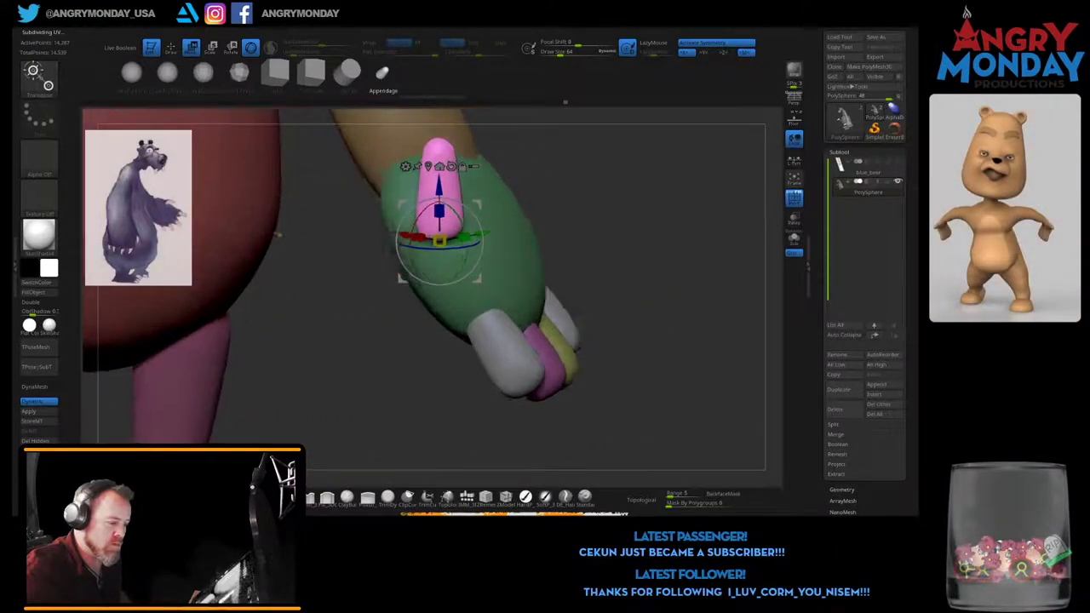
drag(440, 278, 402, 277)
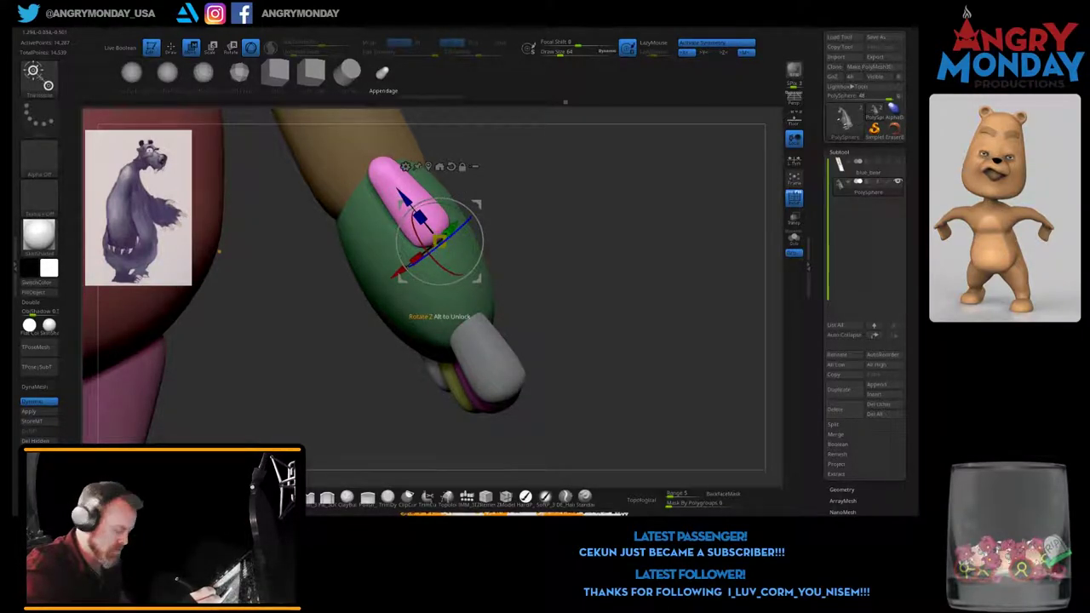
drag(456, 275, 398, 276)
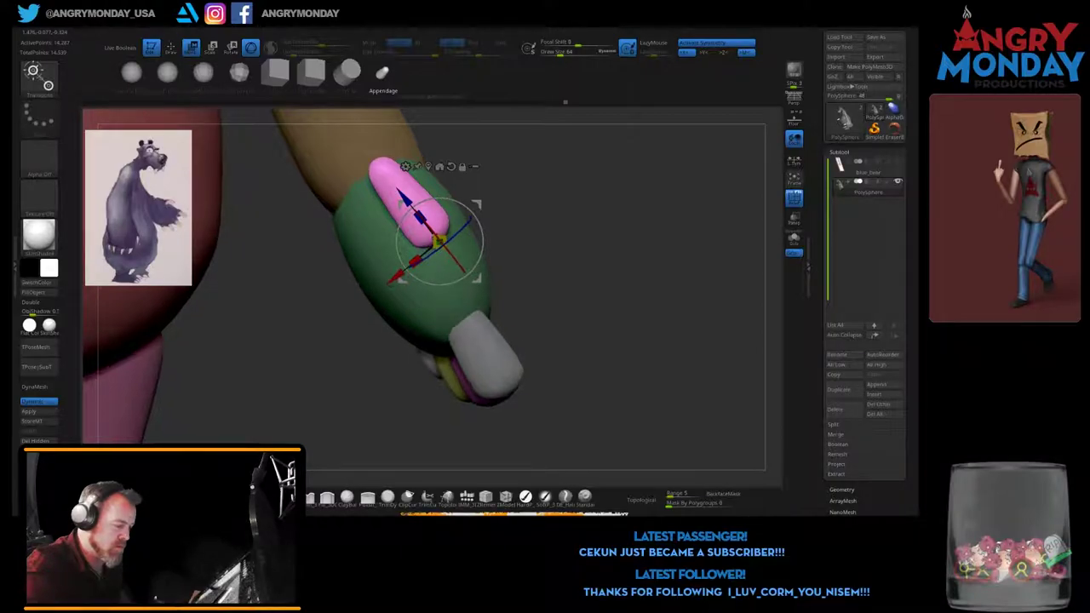
drag(554, 383, 613, 324)
drag(328, 141, 249, 286)
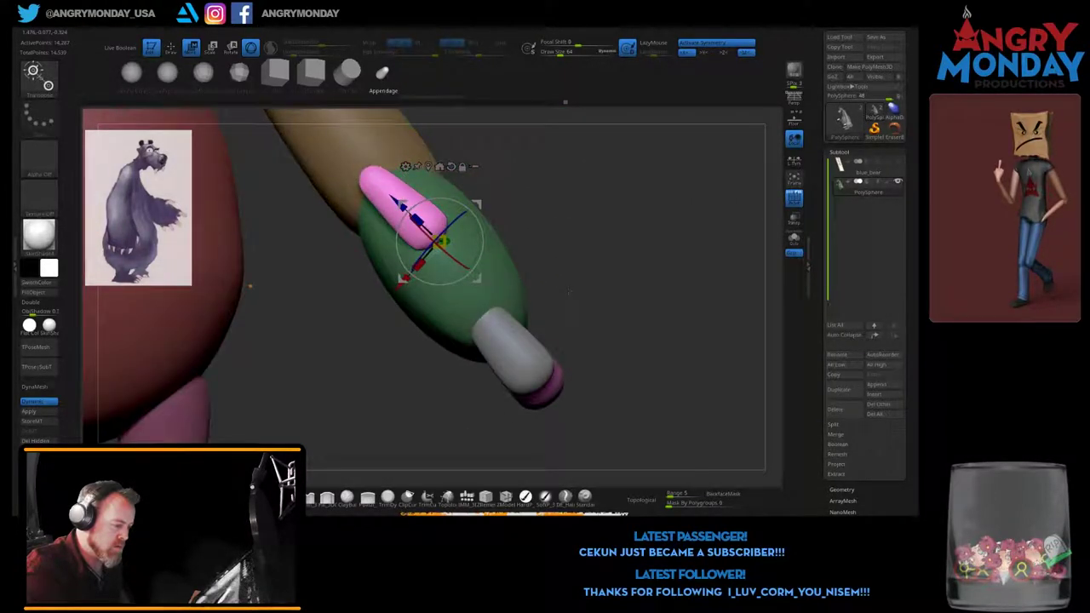
drag(464, 265, 448, 255)
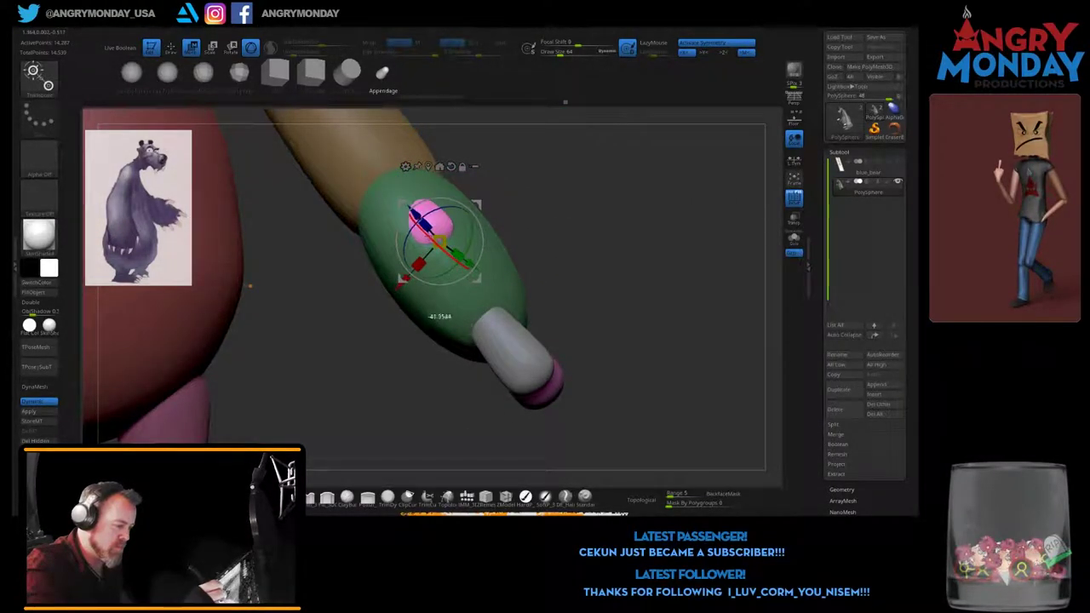
drag(249, 286, 307, 256)
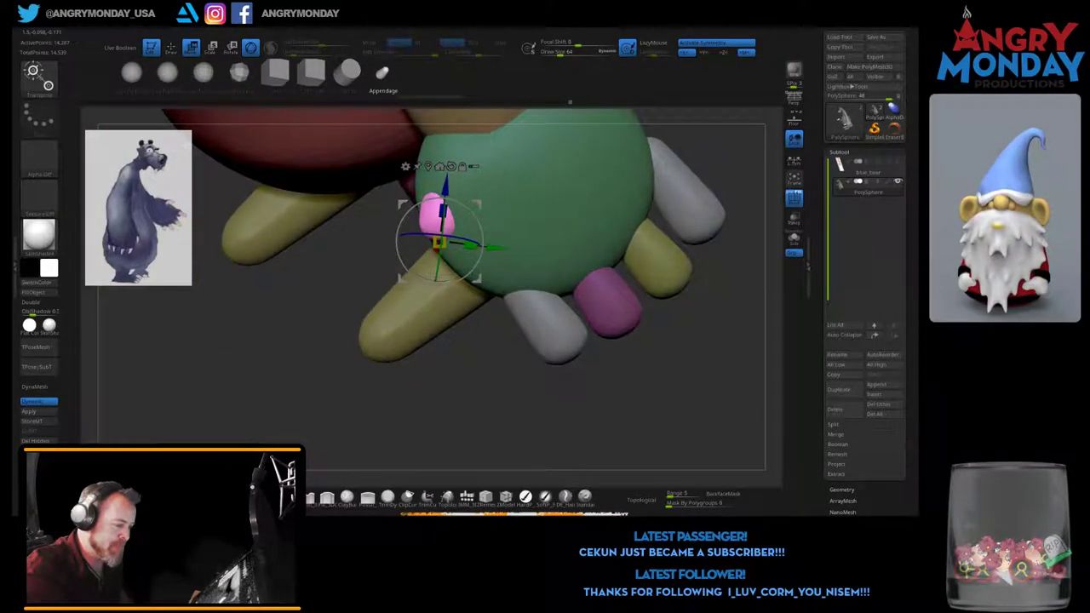
Step: Lower the pink thumb and slide it toward the edge of the green hand
drag(443, 183, 440, 229)
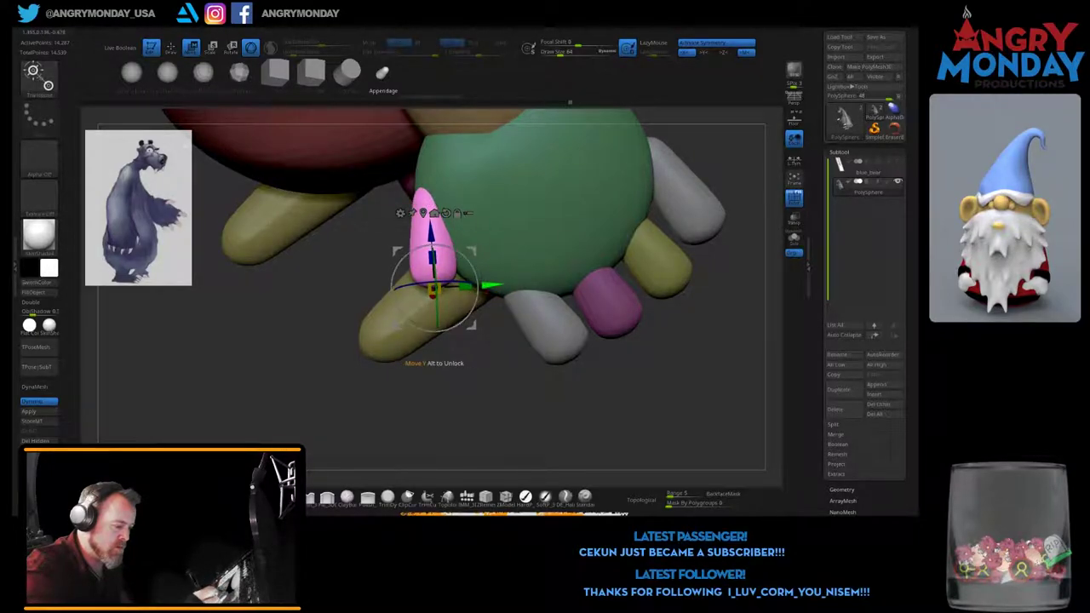
drag(484, 286, 482, 298)
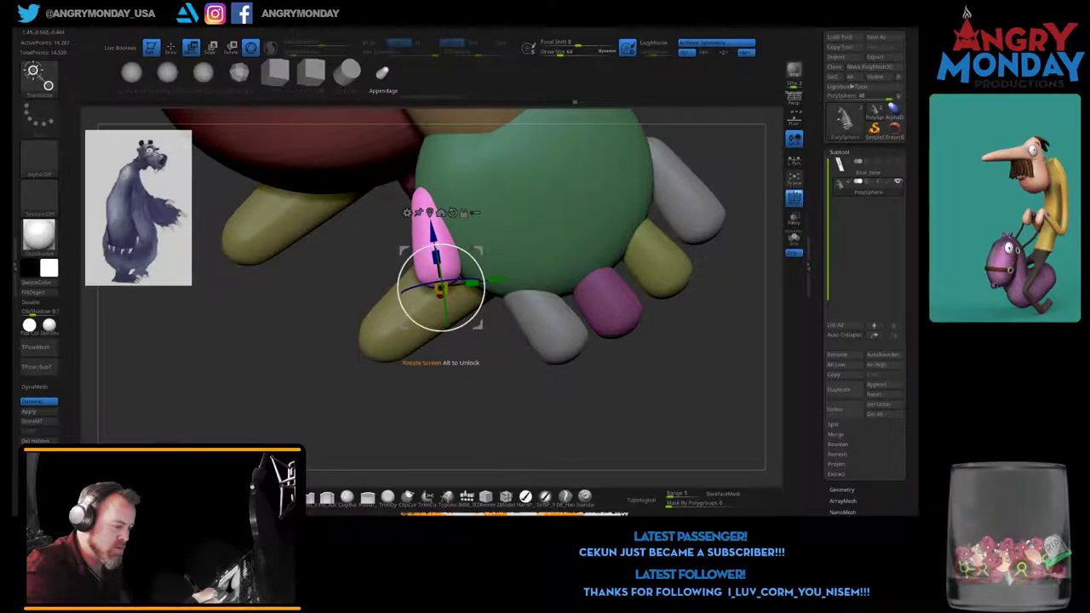
drag(440, 356, 443, 368)
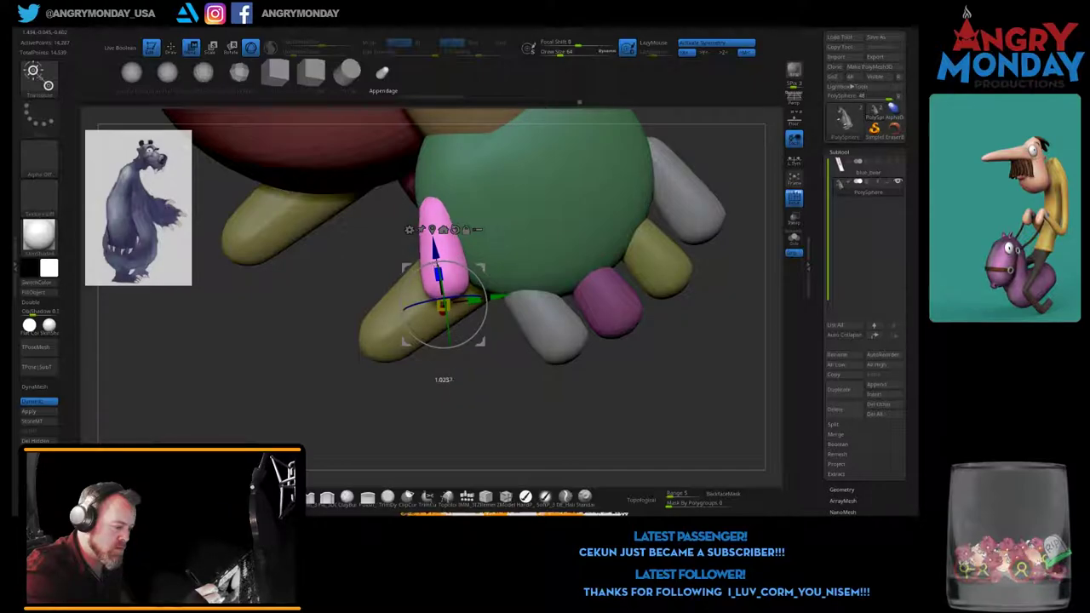
drag(681, 383, 631, 343)
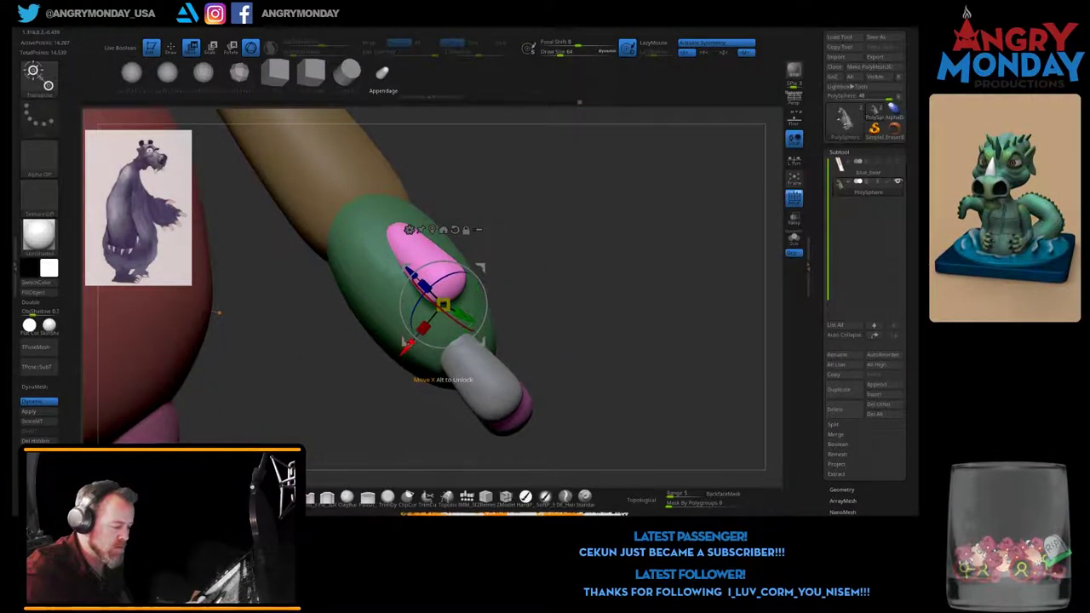
drag(404, 345, 357, 375)
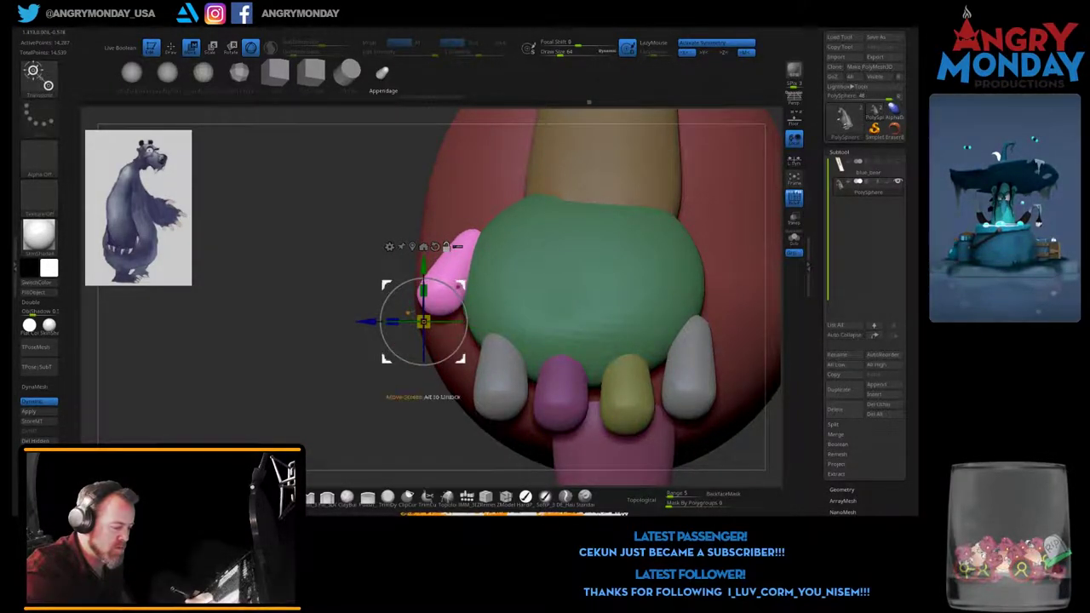
Step: Nudge the pink thumb right and twist it slightly to tuck against the hand's inner side
drag(423, 321, 431, 321)
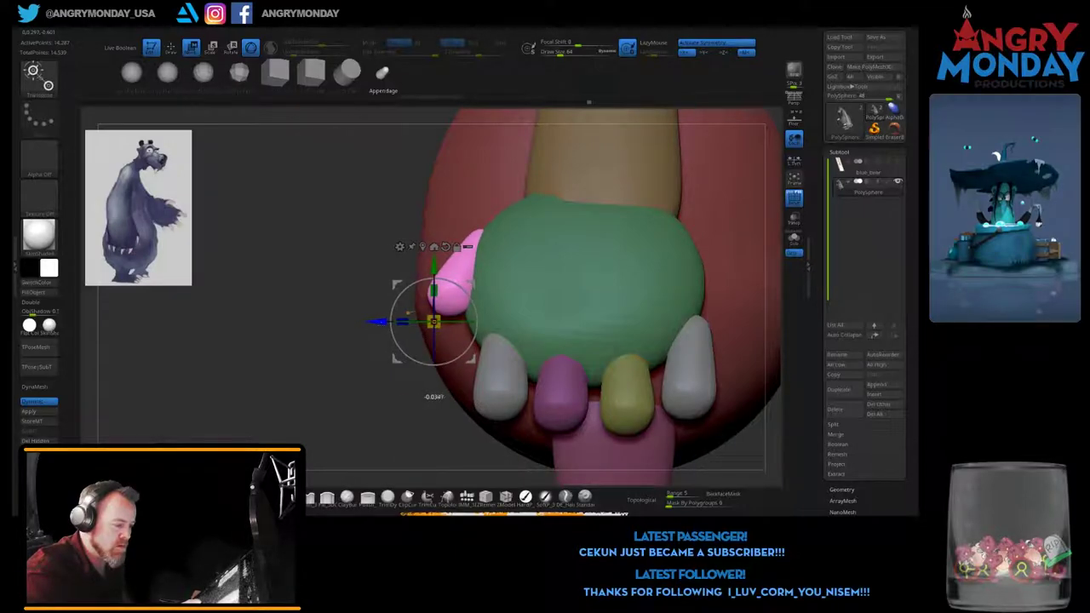
drag(358, 400, 389, 413)
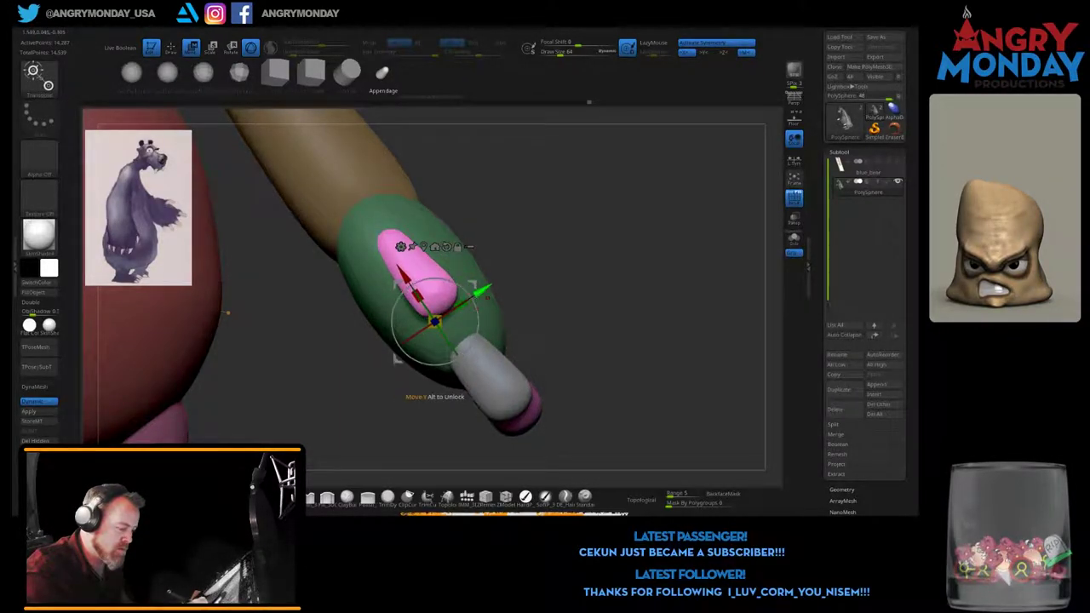
drag(396, 358, 392, 361)
drag(228, 313, 569, 361)
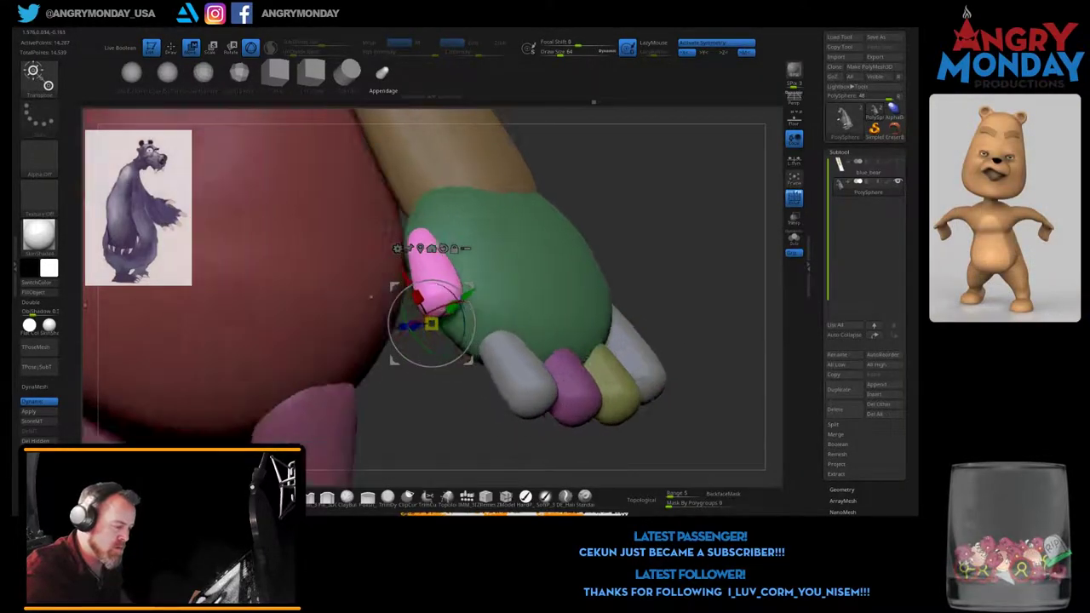
mouse_move(400, 409)
mouse_down()
mouse_move(449, 430)
mouse_move(620, 431)
mouse_move(635, 446)
mouse_up()
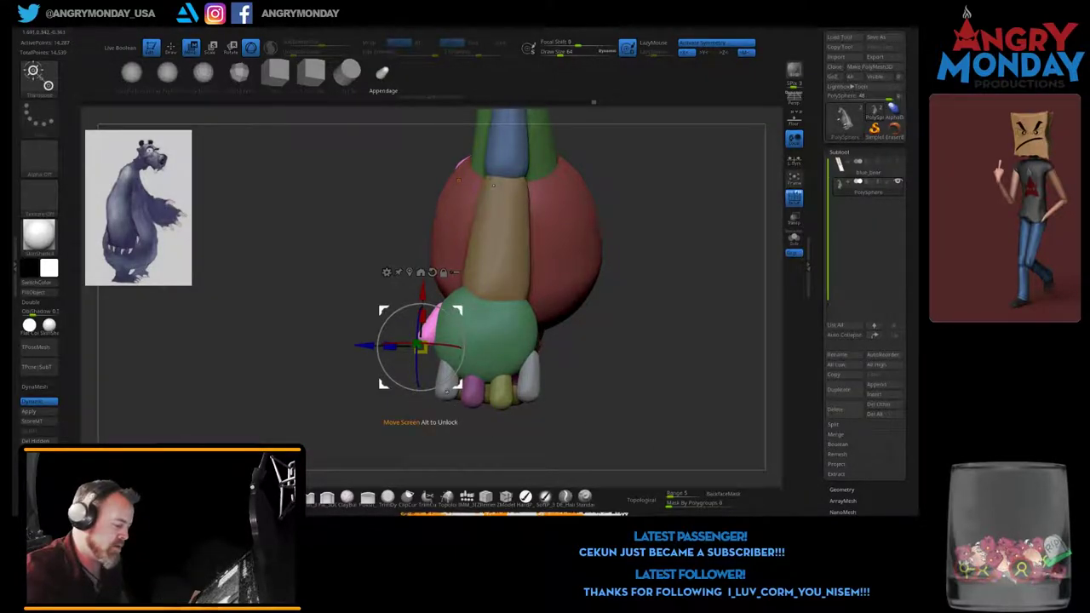
Step: Slide the white and pink fingers slightly left, closer together under the hand
click(498, 390)
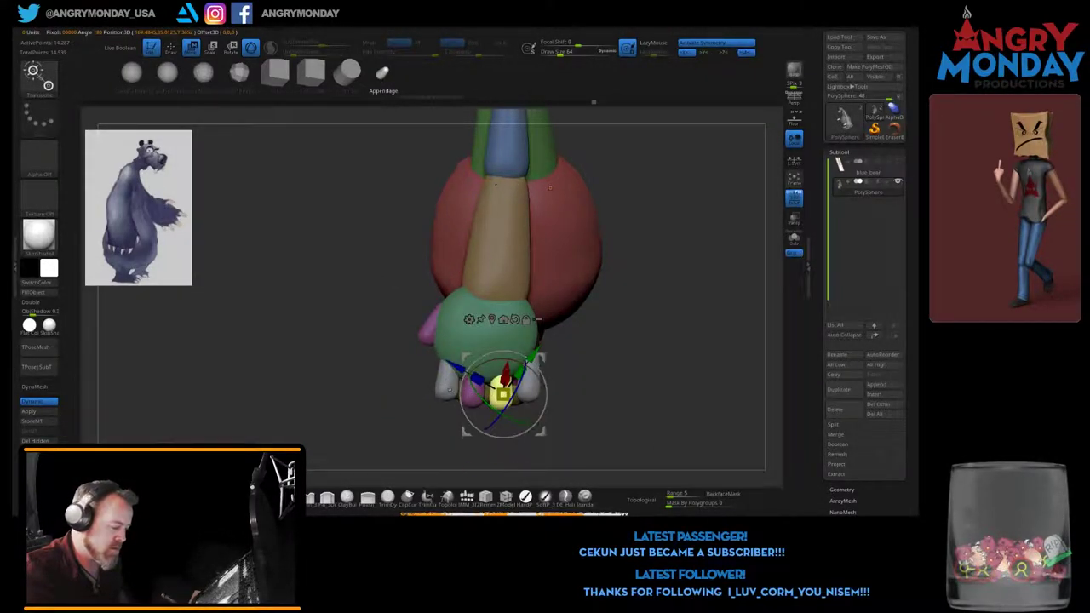
click(445, 383)
ctrl+shift+drag(621, 298, 513, 466)
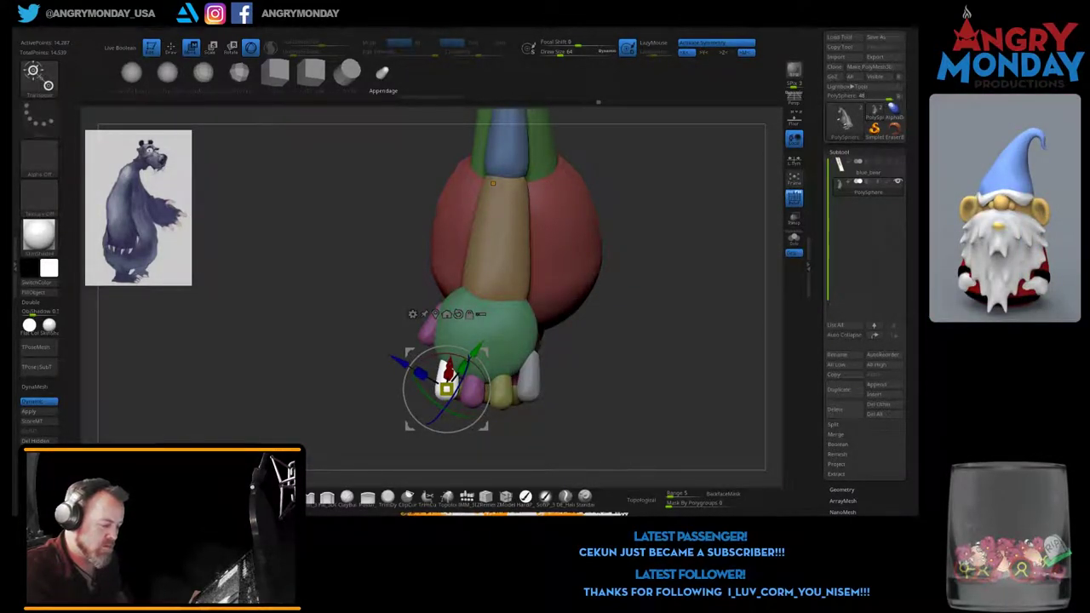
click(459, 314)
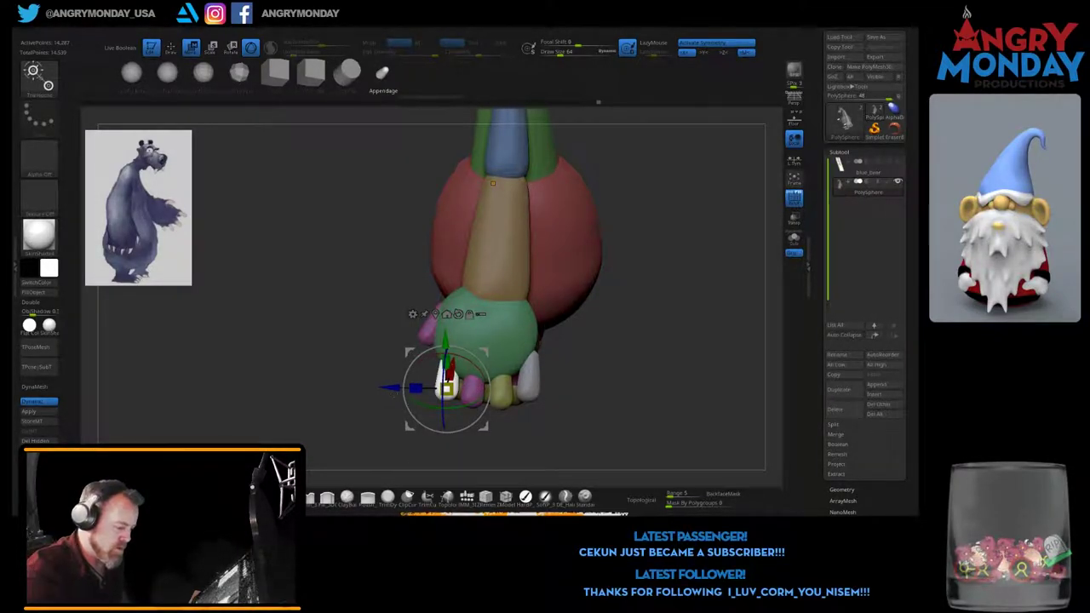
drag(444, 388, 441, 388)
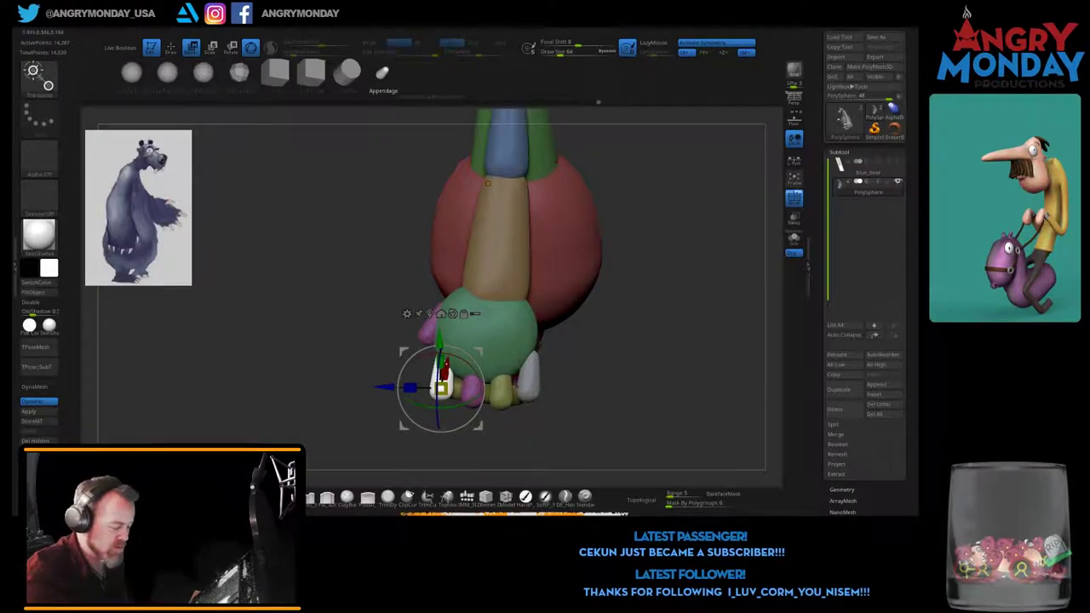
click(504, 391)
click(472, 394)
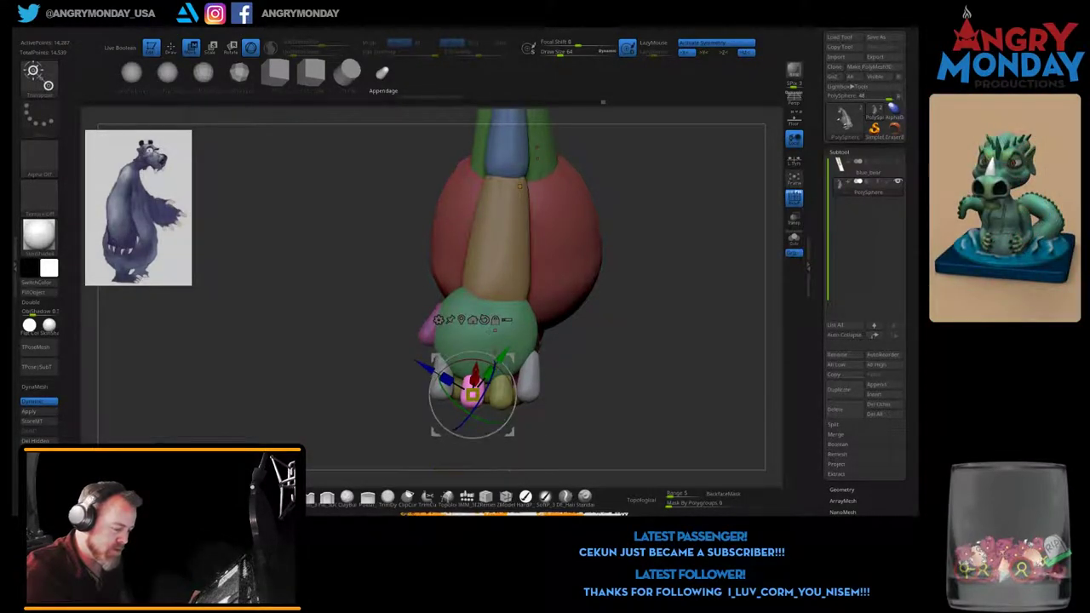
click(484, 319)
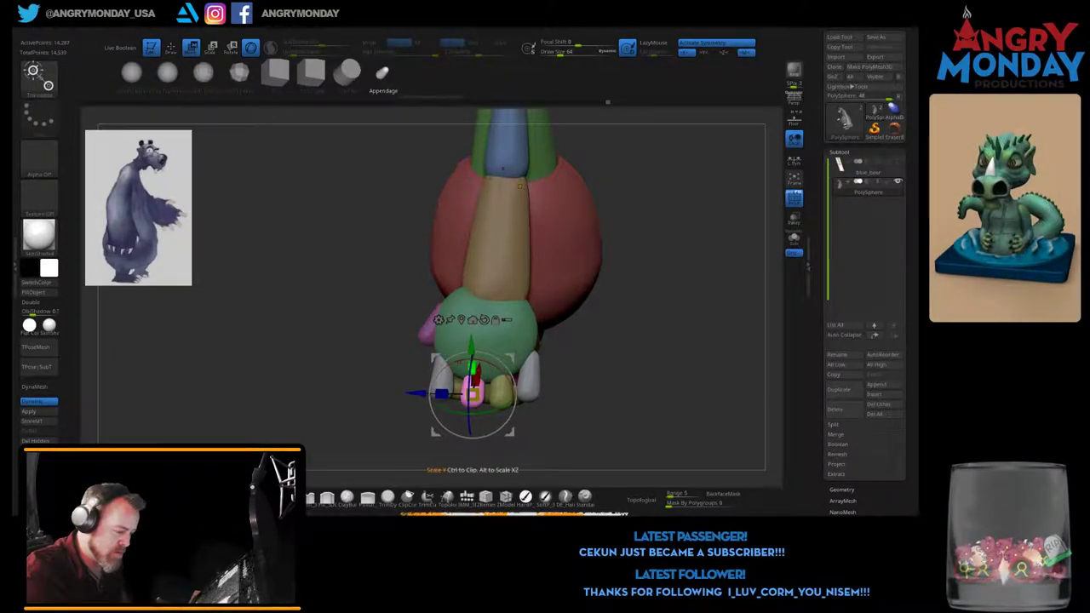
drag(415, 393, 411, 392)
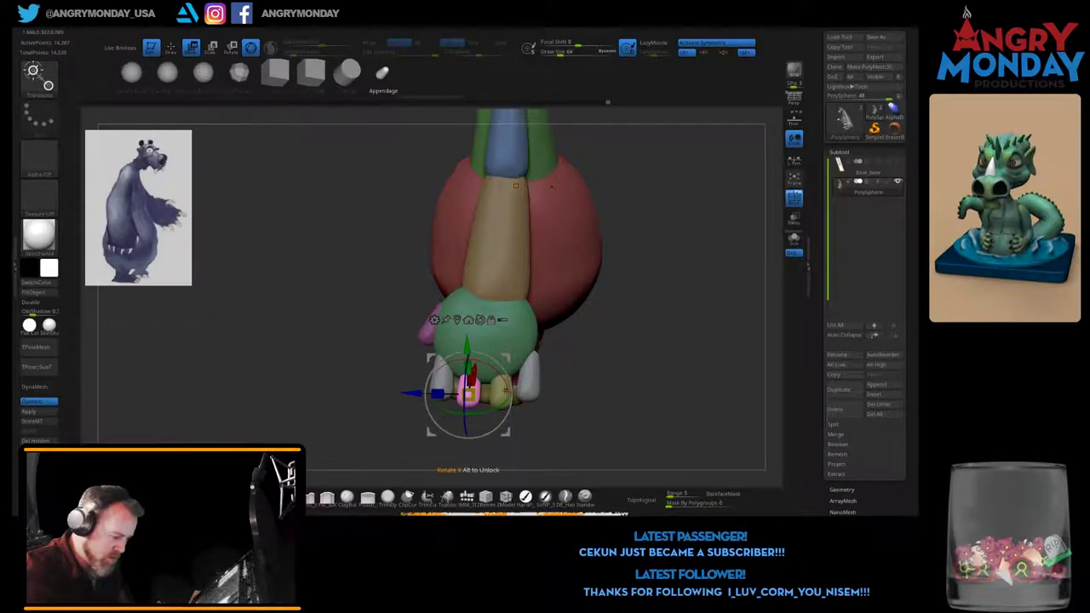
Step: Shift the yellow finger left to close the gap with the others
alt+click(501, 390)
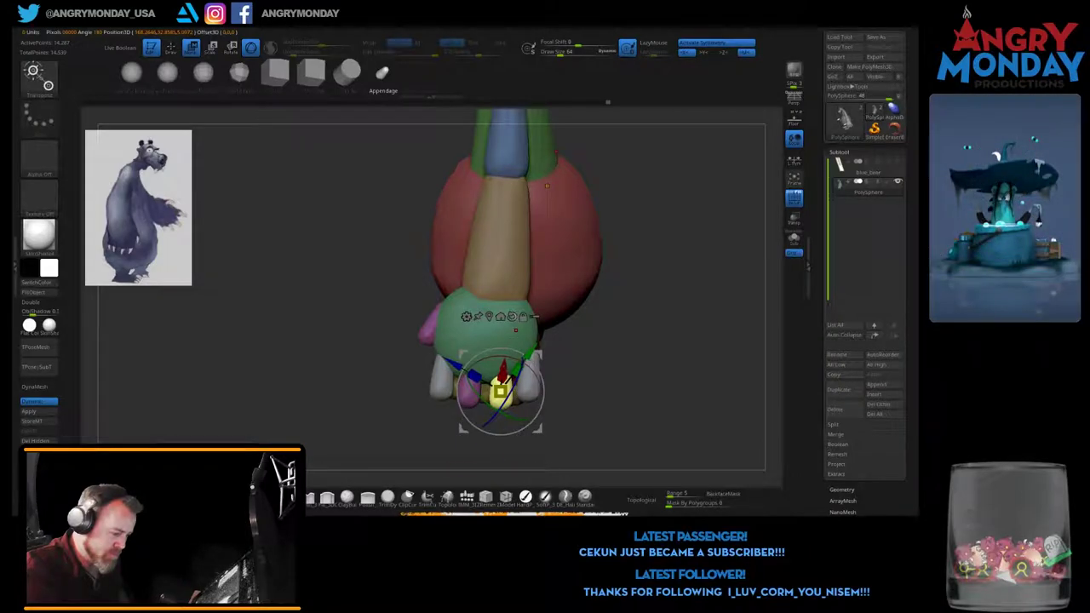
click(512, 316)
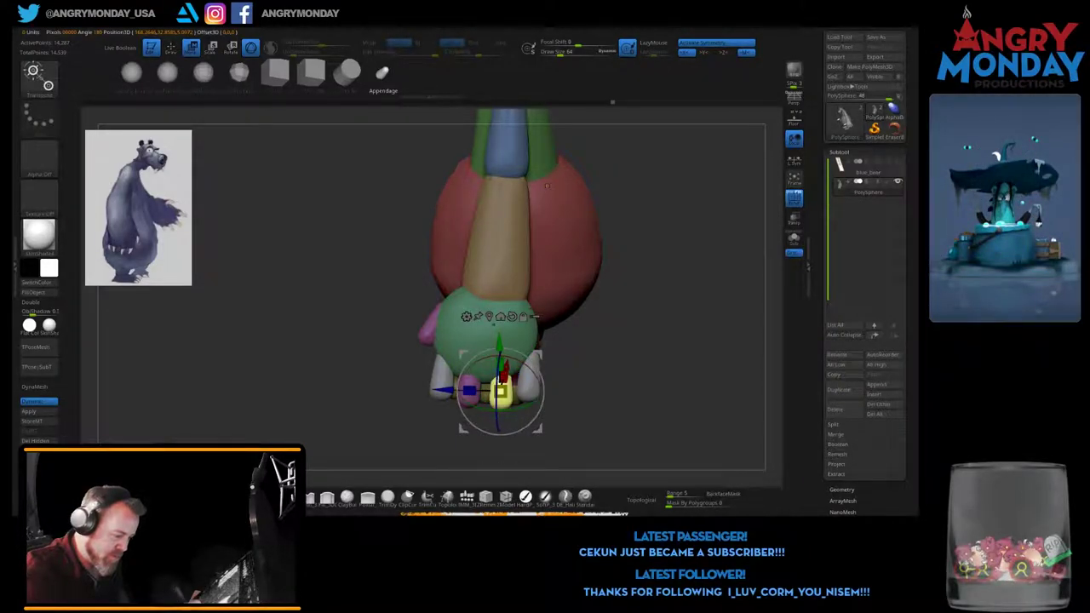
drag(529, 401, 530, 375)
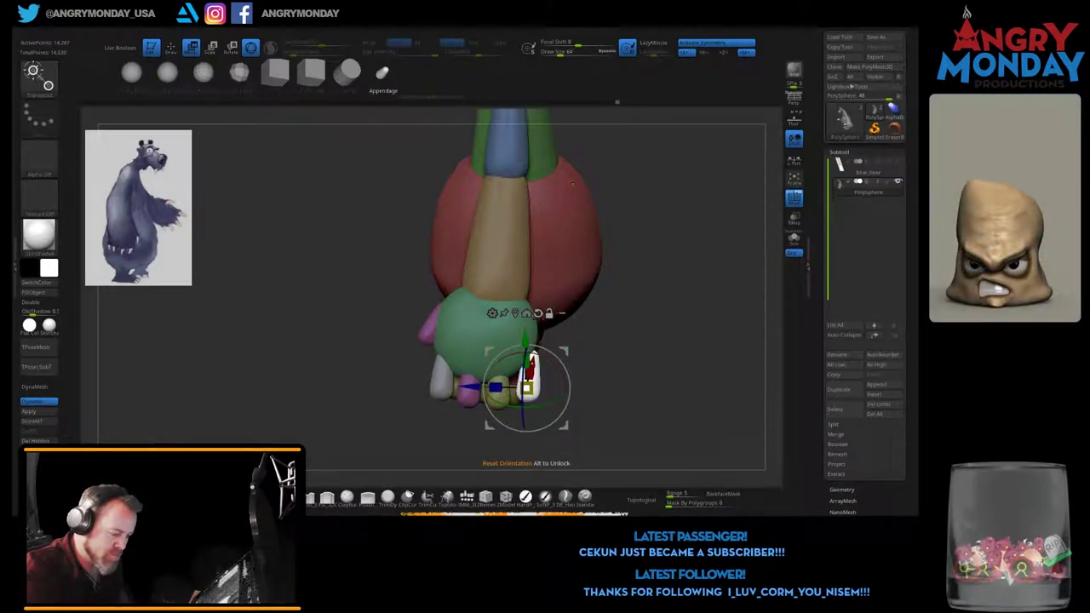
drag(529, 367, 682, 368)
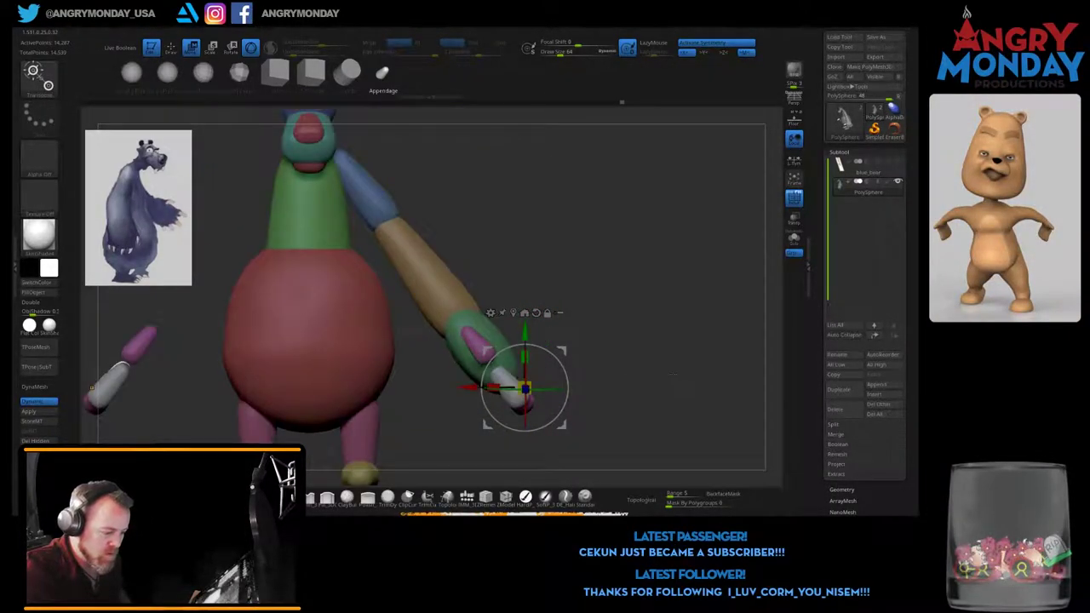
Step: Mask the loose capsule left of the bear, make it a yellow polygroup, isolate it, then unhide all
mouse_move(643, 410)
mouse_down()
mouse_move(650, 347)
mouse_move(619, 352)
mouse_up()
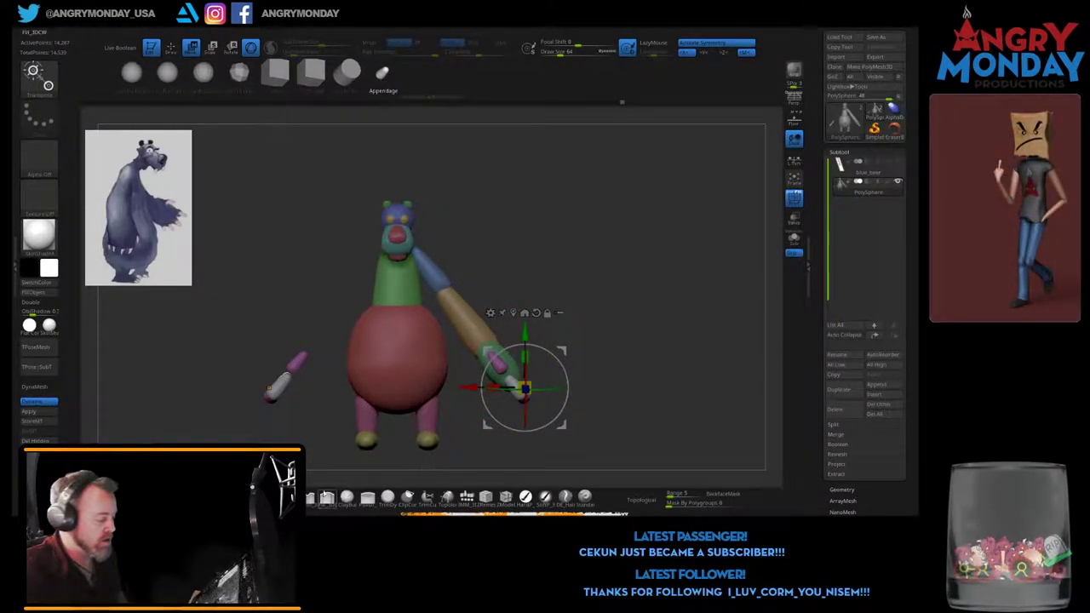
key(q)
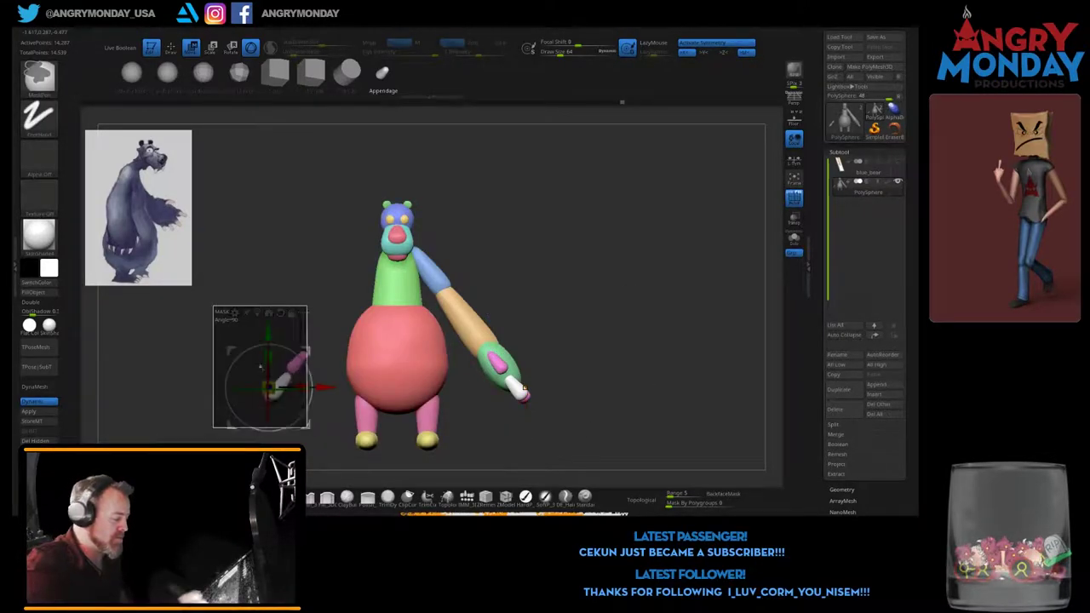
key(q)
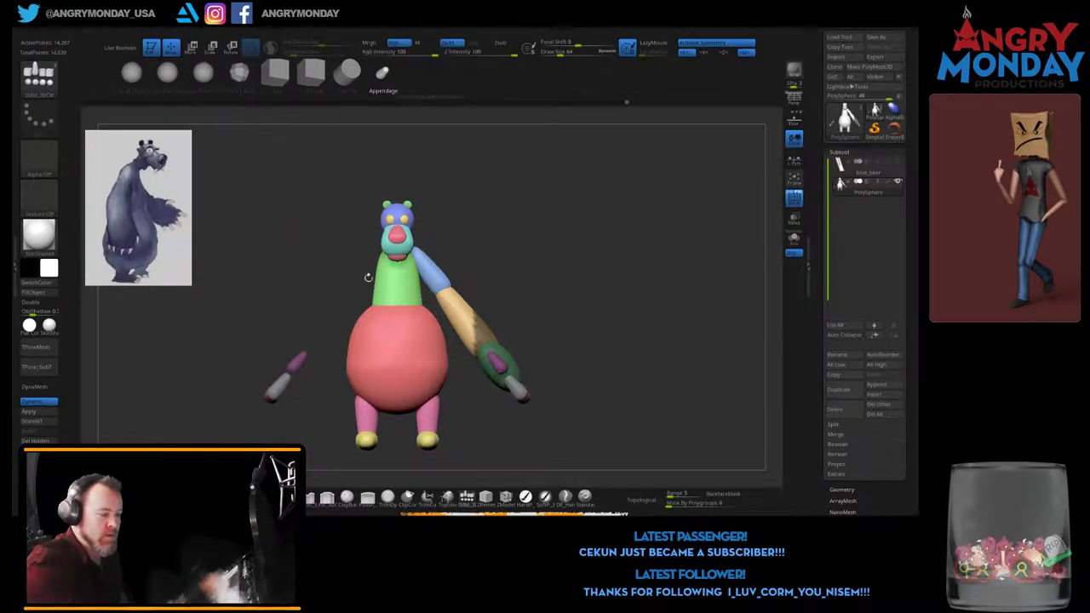
drag(647, 383, 644, 386)
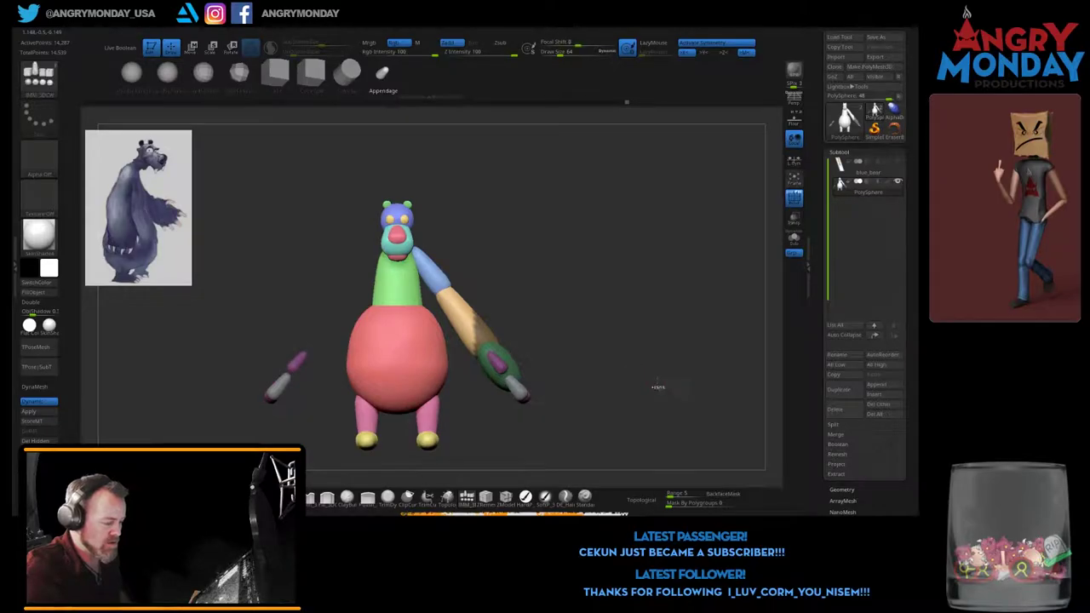
ctrl+drag(232, 304, 321, 441)
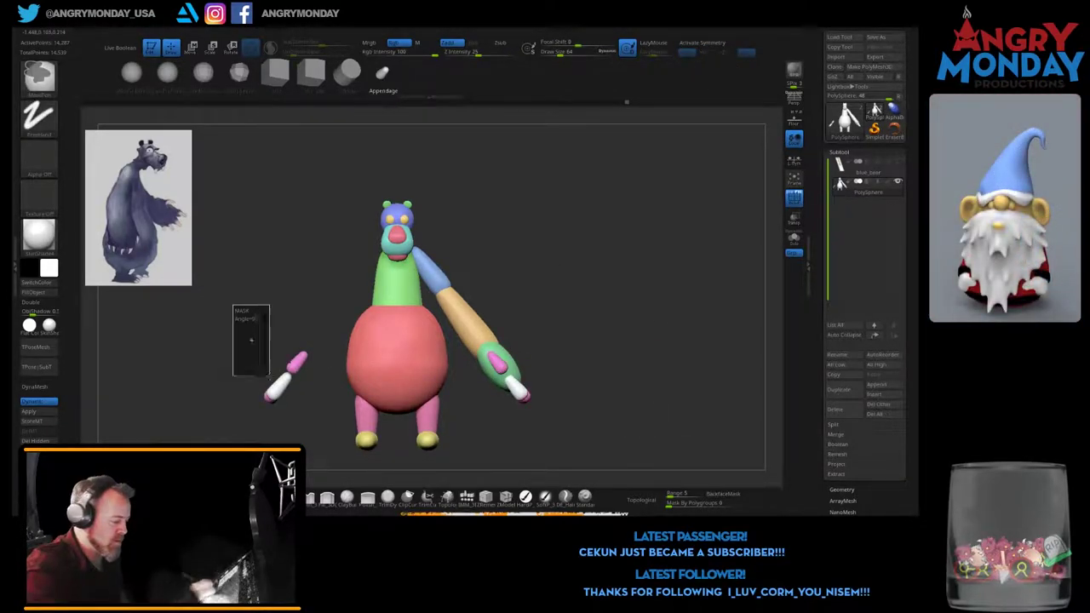
ctrl+click(350, 458)
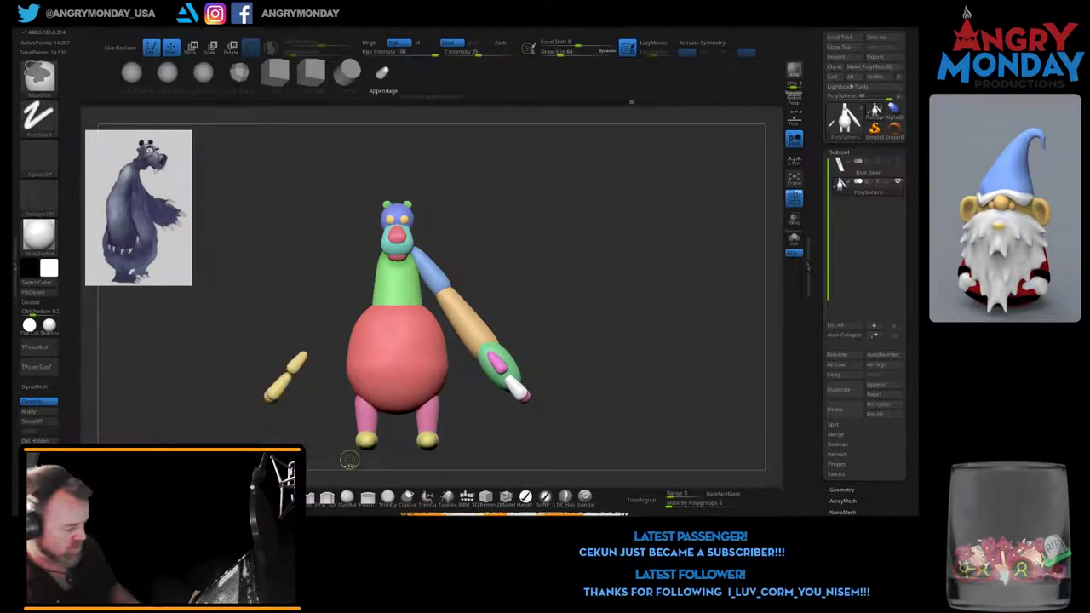
ctrl+shift+click(291, 384)
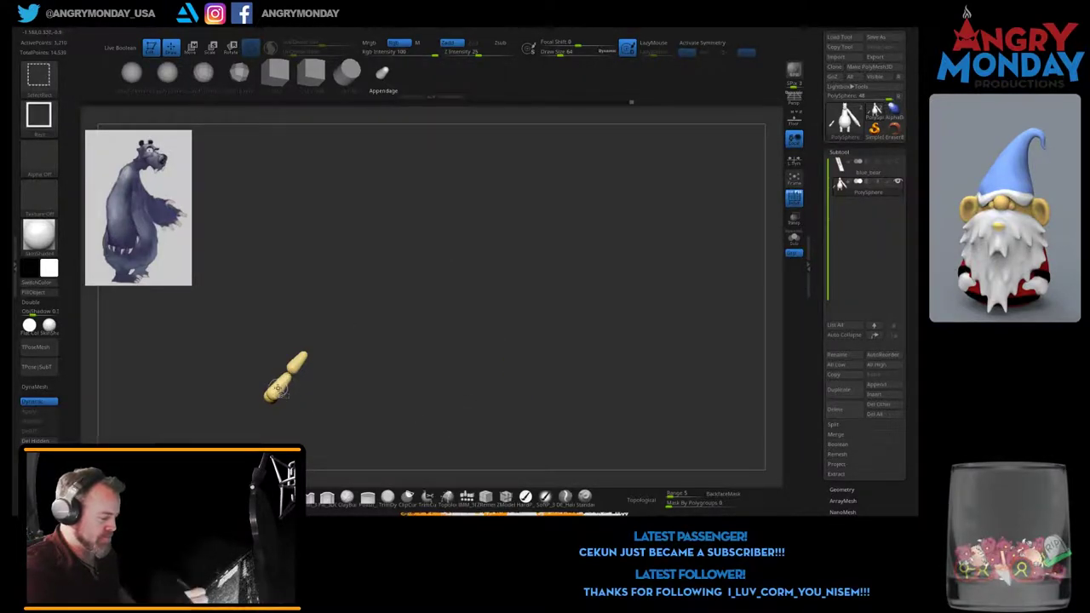
ctrl+shift+click(273, 413)
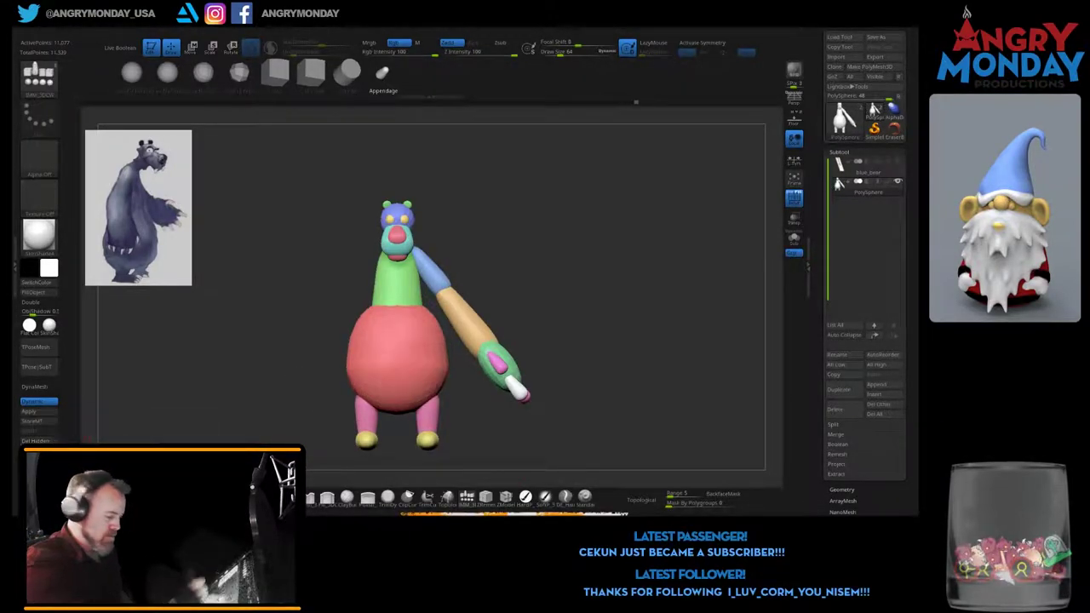
Step: Mask the right-hand white claw and give it its own polygroup
mouse_move(477, 435)
mouse_down()
mouse_move(606, 438)
mouse_move(623, 361)
mouse_move(134, 403)
mouse_up()
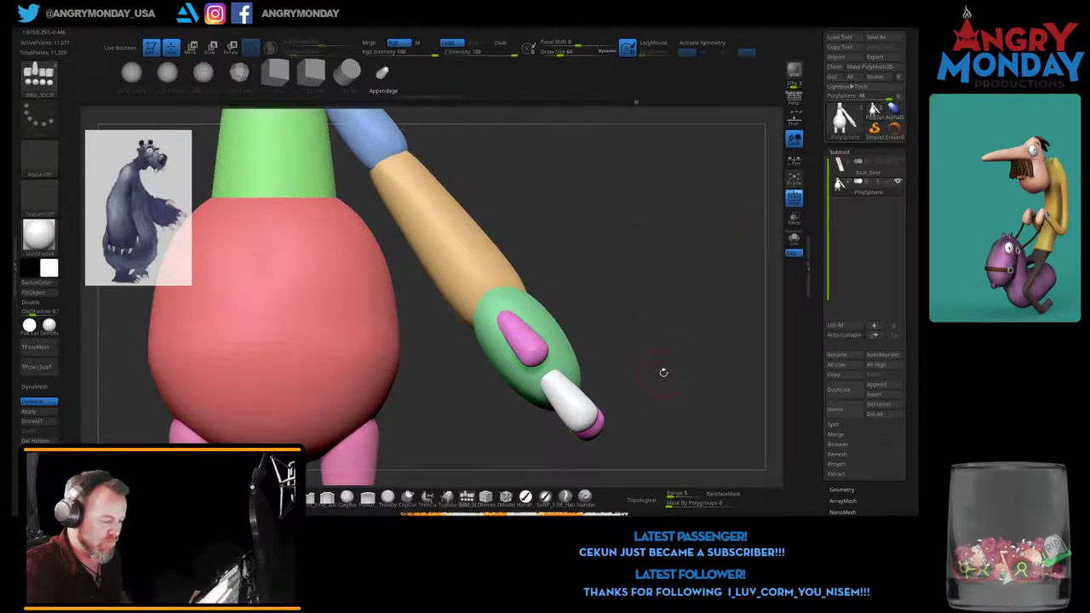
mouse_move(664, 372)
mouse_down()
mouse_move(616, 388)
mouse_move(709, 395)
mouse_up()
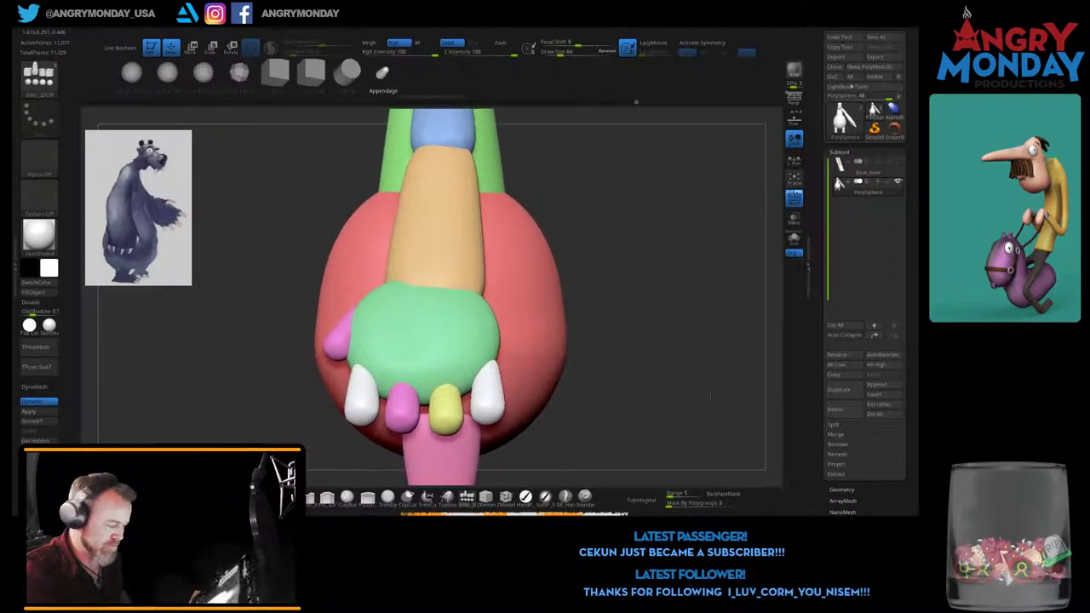
ctrl+shift+click(489, 400)
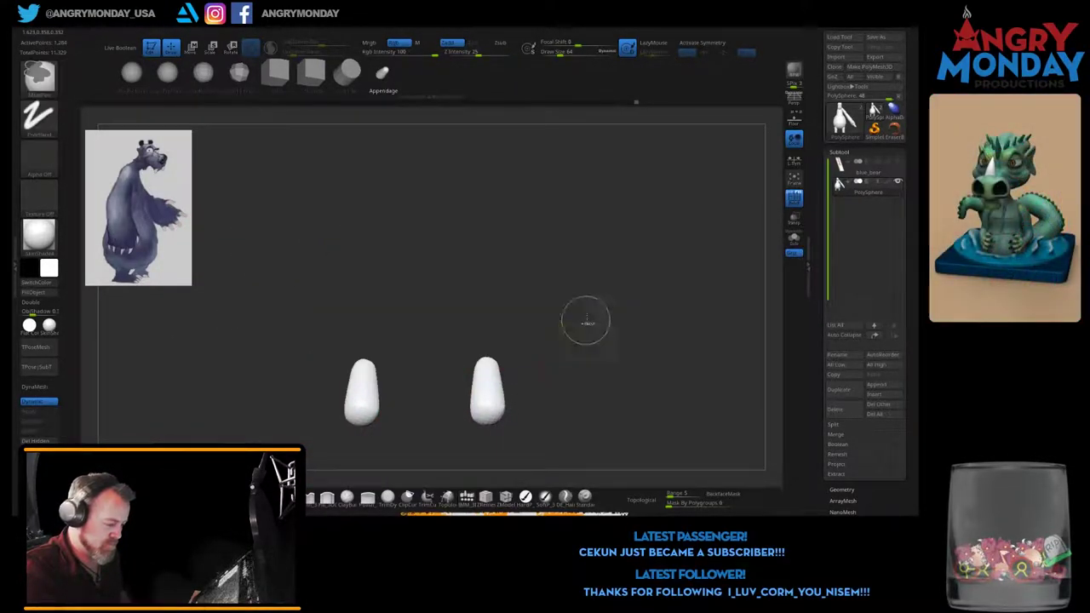
ctrl+drag(588, 305, 430, 463)
key(ctrl+w)
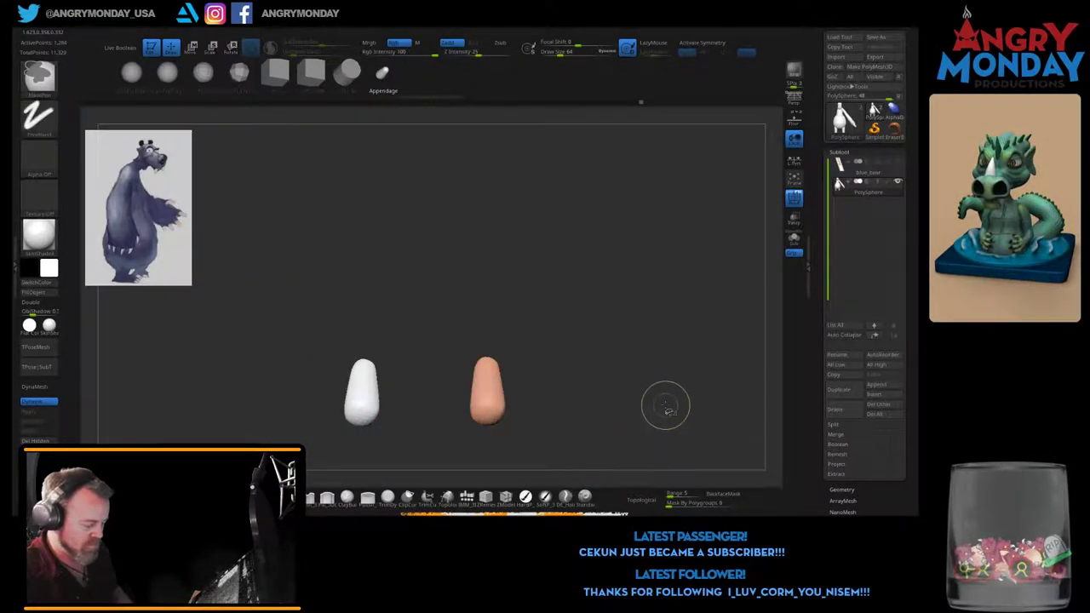
Step: Make the lower pink finger a separate polygroup and bring the whole bear back into view
ctrl+shift+click(666, 409)
ctrl+shift+click(402, 413)
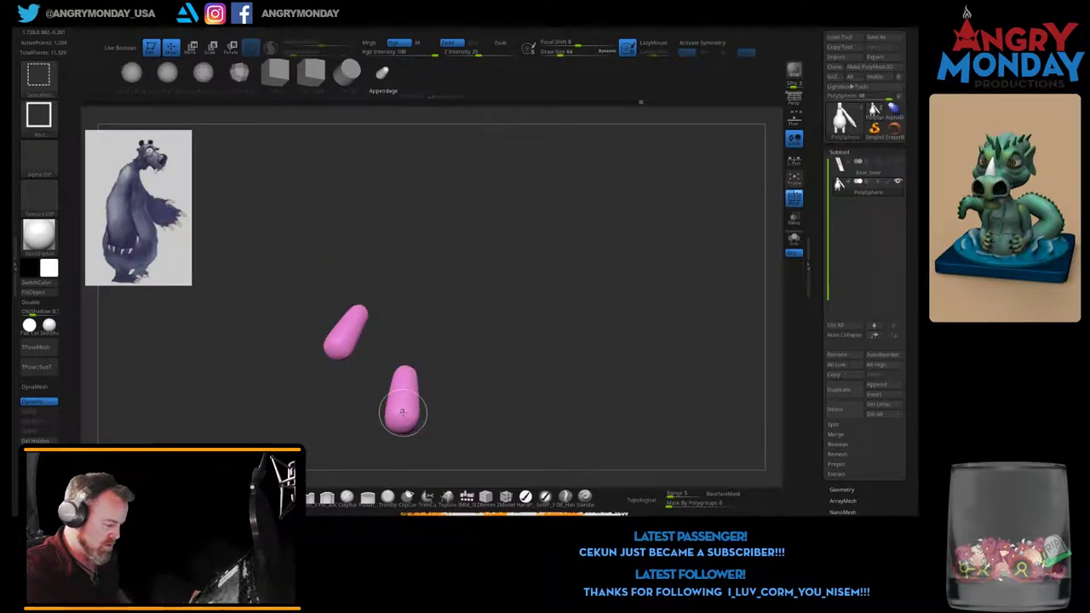
ctrl+drag(464, 322, 375, 470)
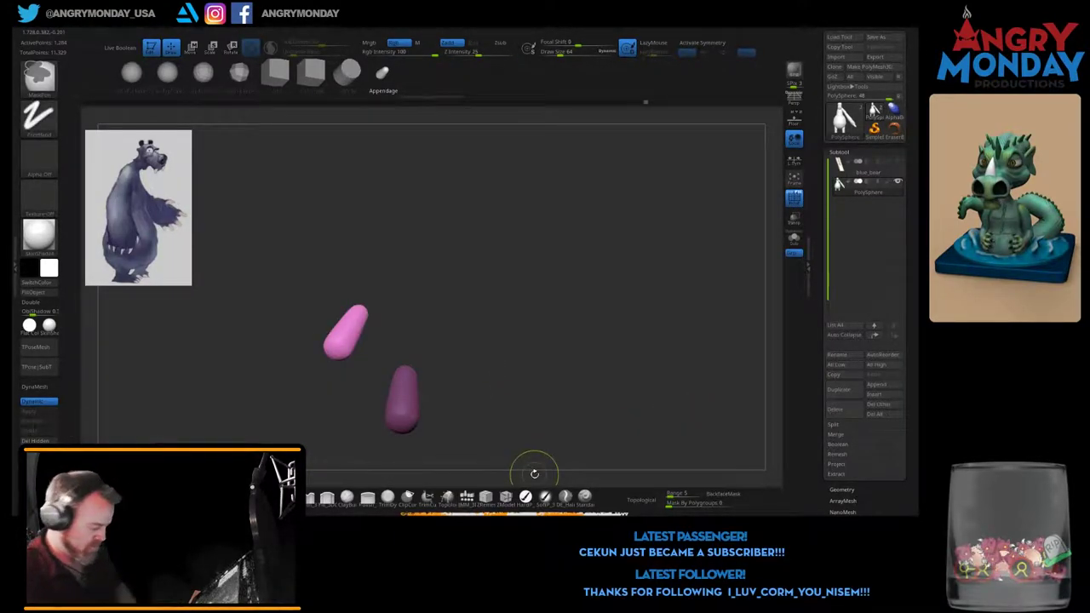
key(ctrl+w)
ctrl+shift+click(652, 397)
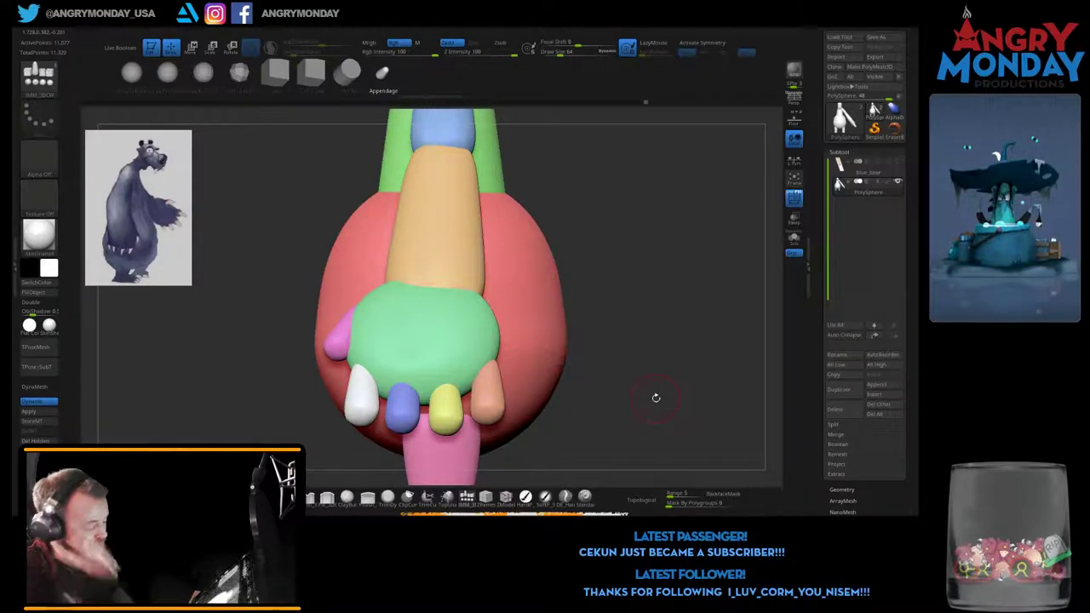
mouse_move(655, 398)
mouse_down()
mouse_move(650, 421)
mouse_move(637, 394)
mouse_up()
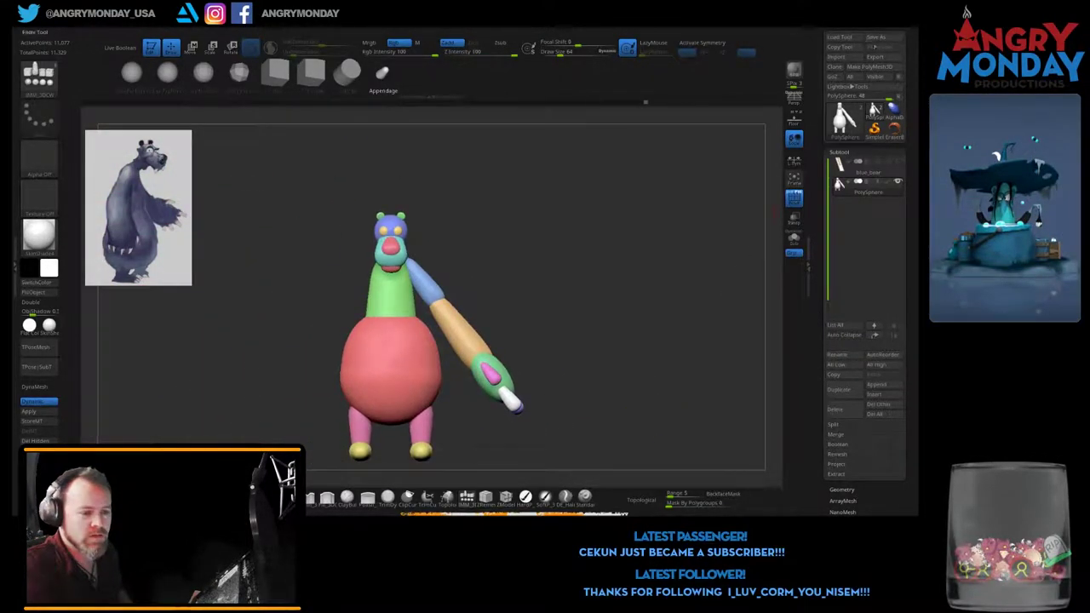
Step: Save the bear blockout as blue_bear.ZTL, replacing the existing file
key(ctrl+s)
click(441, 316)
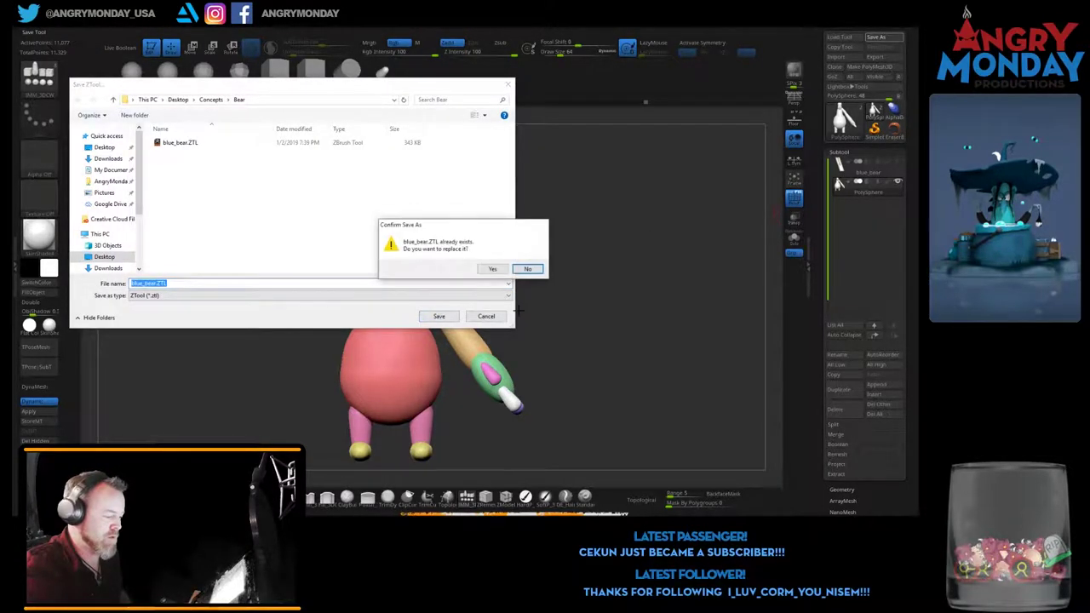
click(490, 271)
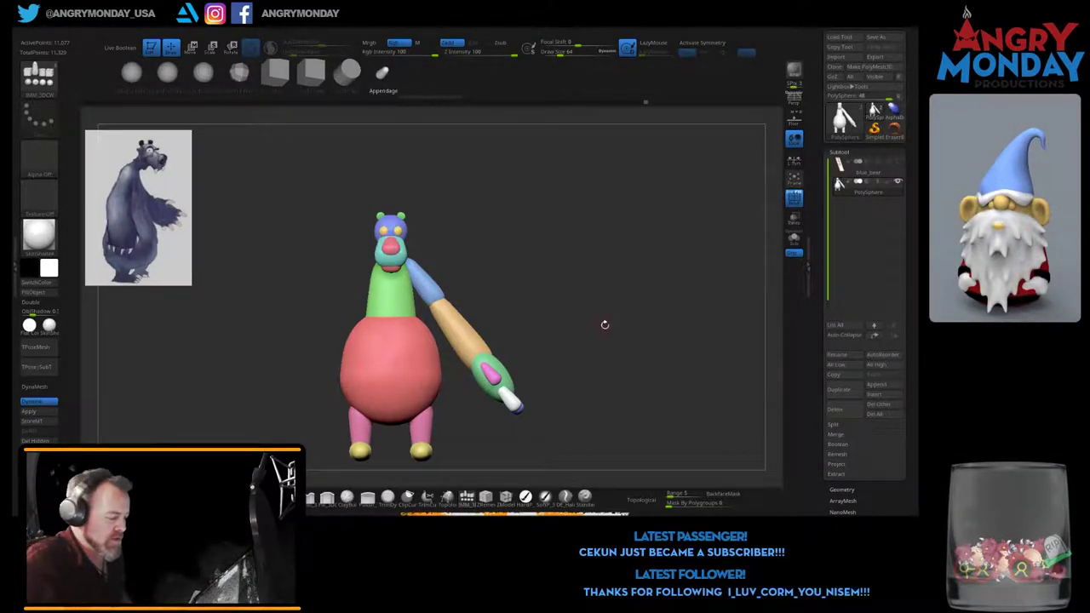
Step: Isolate the beige forearm to inspect it, then bring the rest of the bear back into view
mouse_move(604, 321)
mouse_down()
mouse_move(724, 324)
mouse_move(608, 360)
mouse_up()
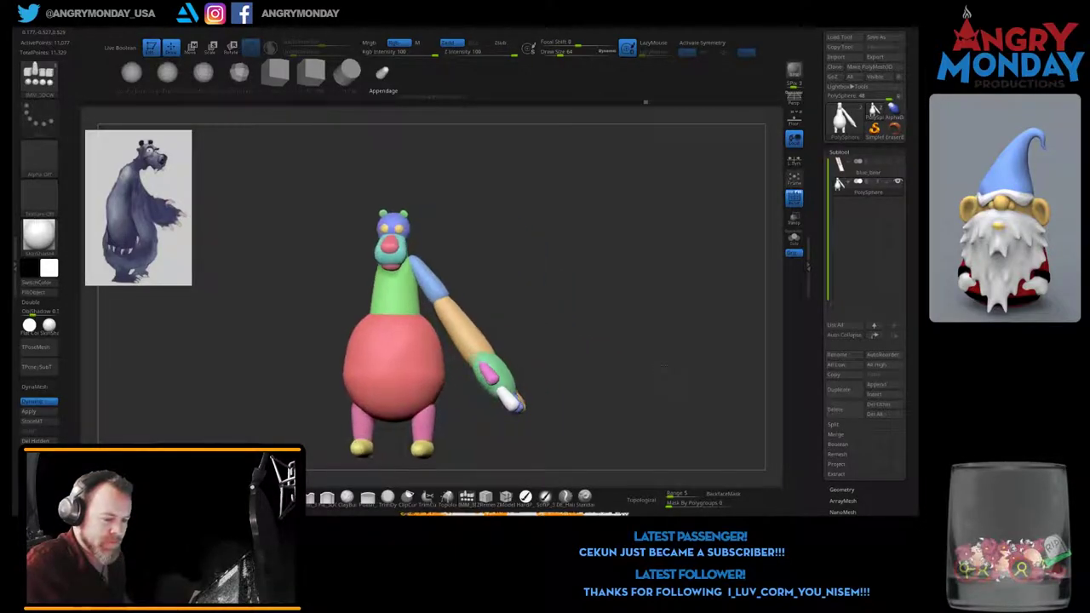
ctrl+shift+click(475, 328)
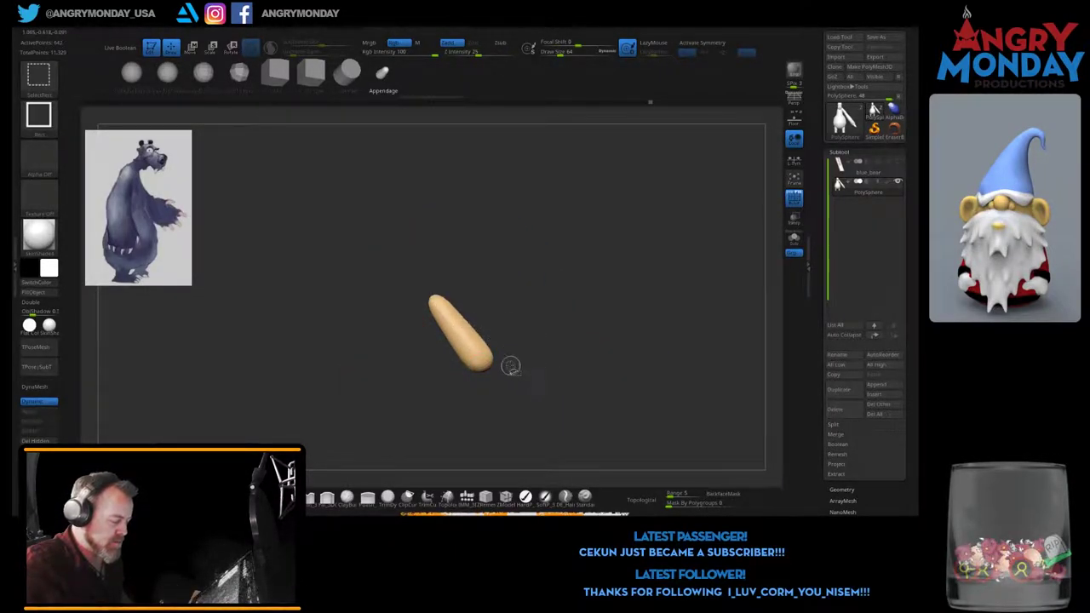
ctrl+shift+drag(379, 260, 545, 400)
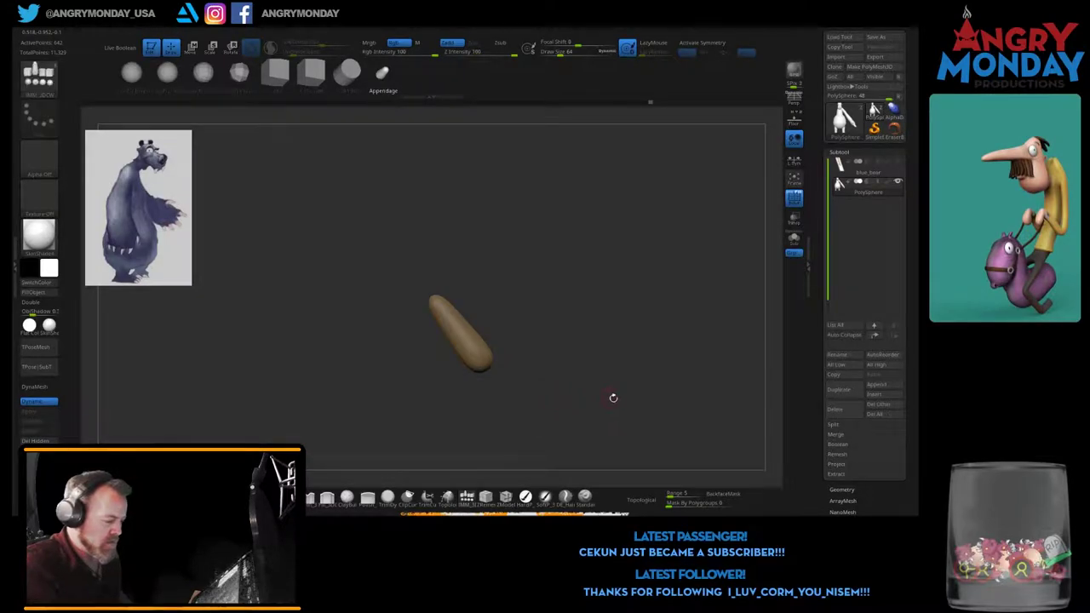
ctrl+shift+click(629, 379)
drag(630, 368, 302, 172)
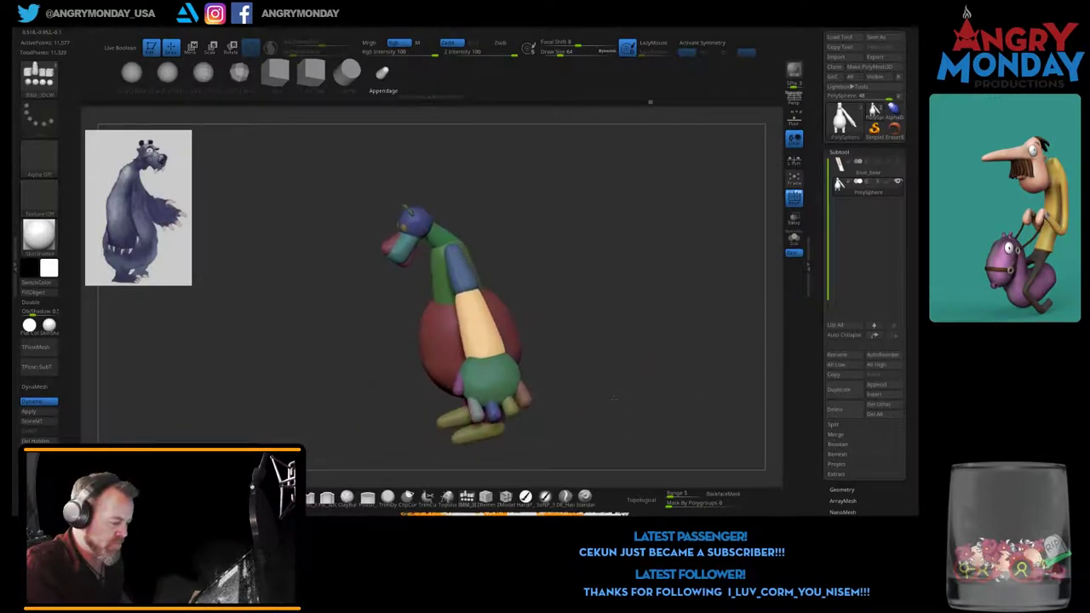
Step: With Transpose Move, place the gizmo on the beige forearm and rotate it down toward the body
key(w)
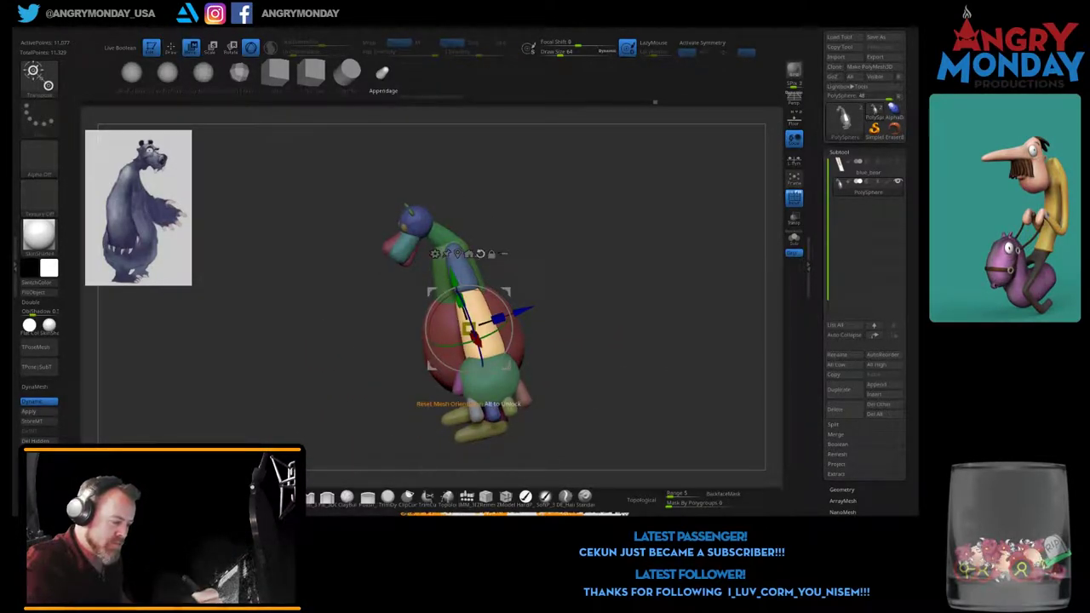
drag(306, 179, 605, 294)
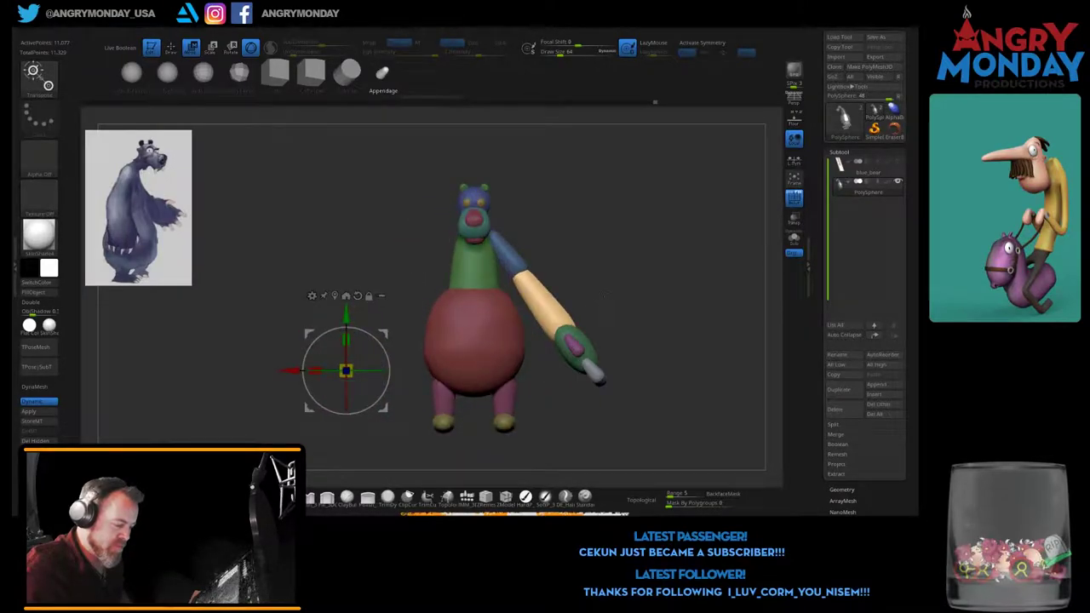
mouse_move(523, 366)
mouse_down()
mouse_move(578, 370)
mouse_move(577, 293)
mouse_up()
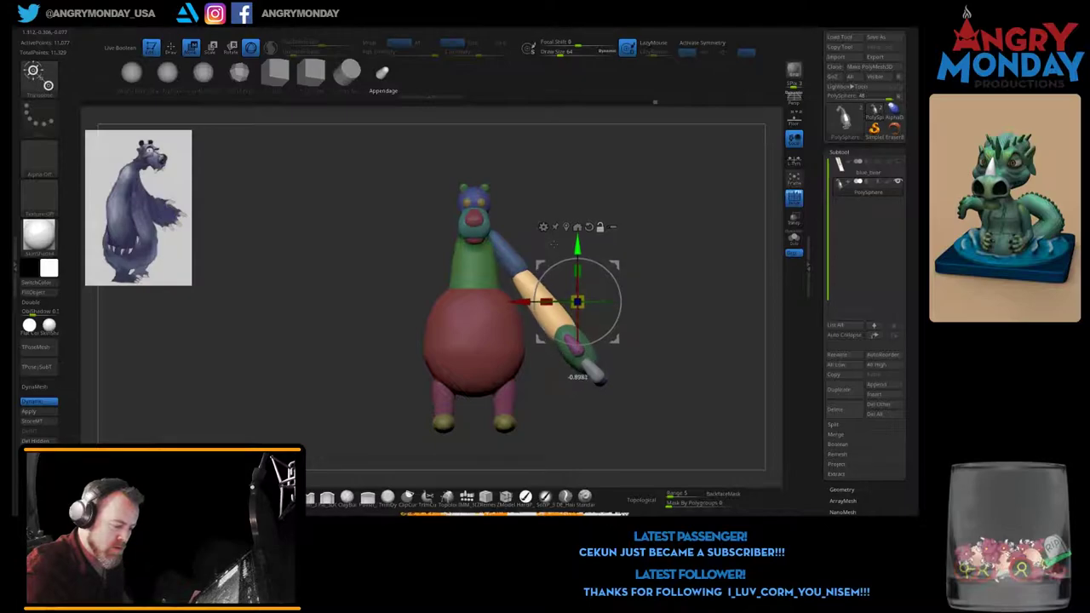
drag(578, 336, 539, 336)
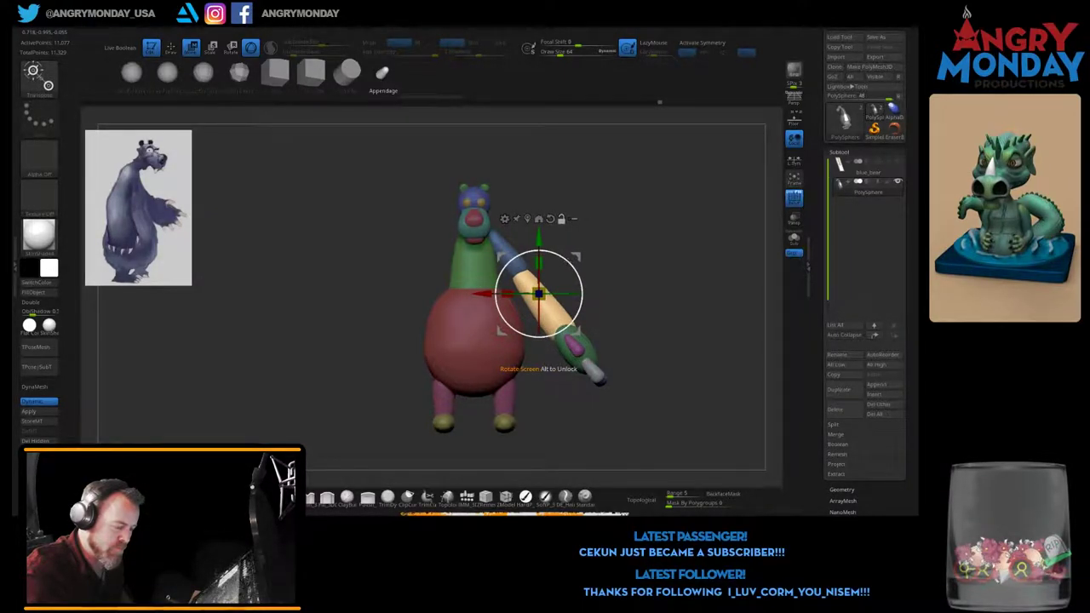
drag(539, 336, 555, 324)
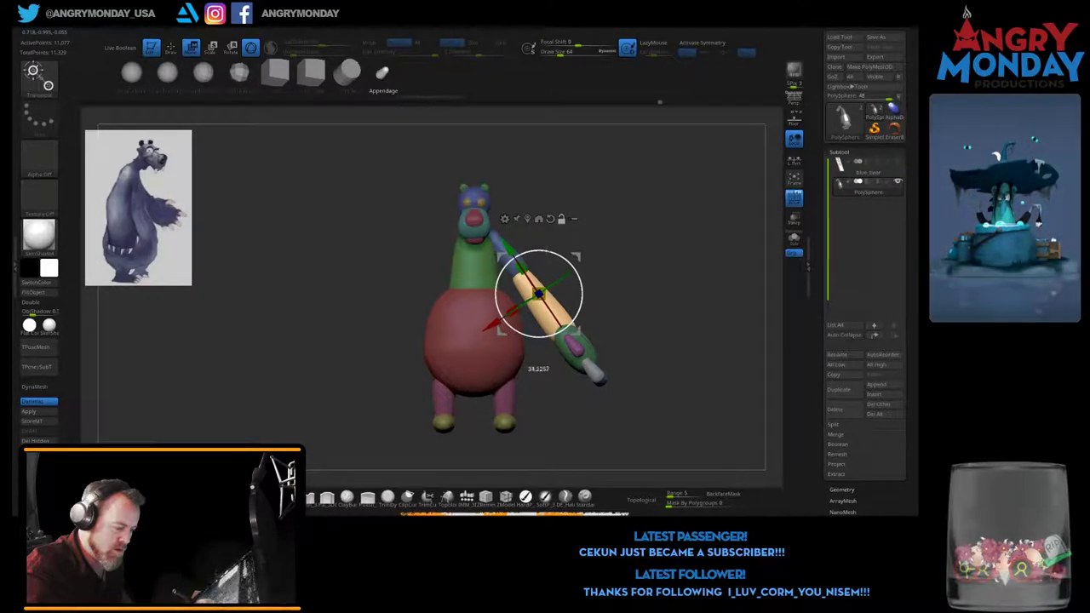
drag(507, 364, 537, 393)
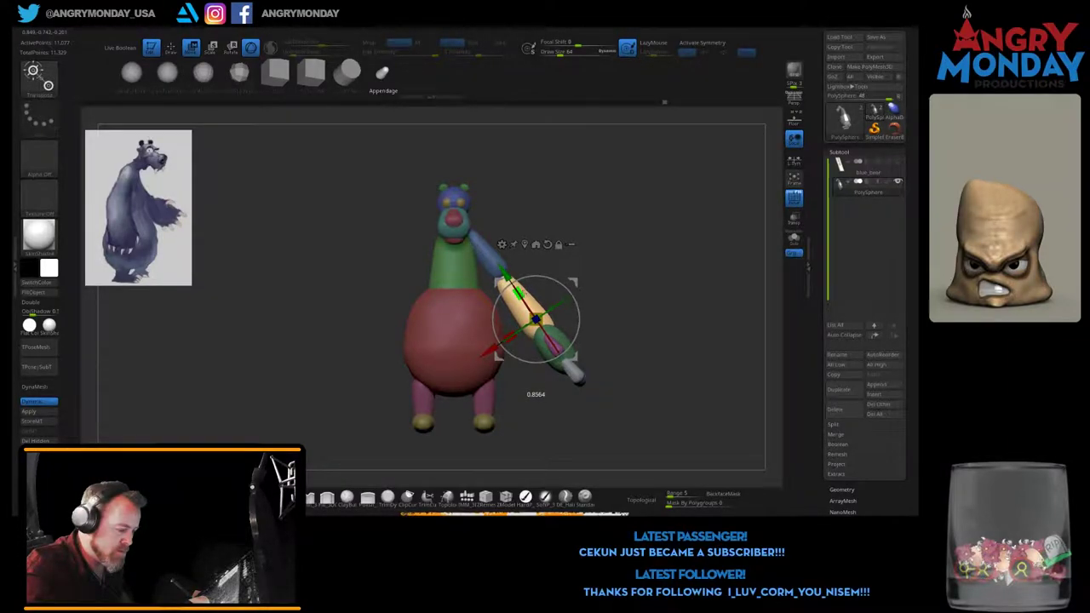
drag(537, 394, 541, 398)
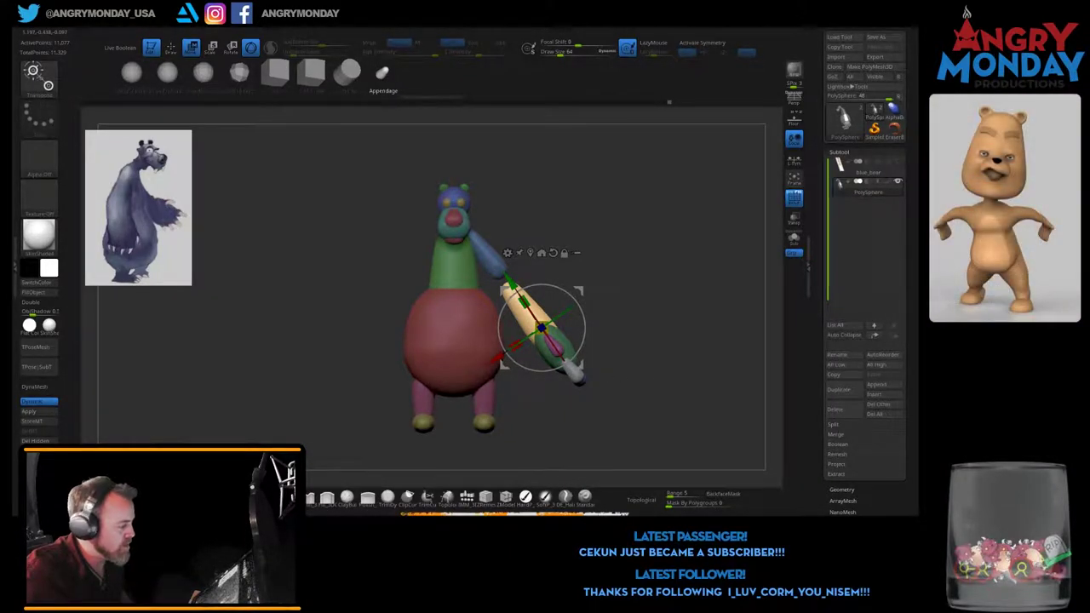
mouse_move(541, 398)
mouse_down()
mouse_move(596, 399)
mouse_move(562, 399)
mouse_up()
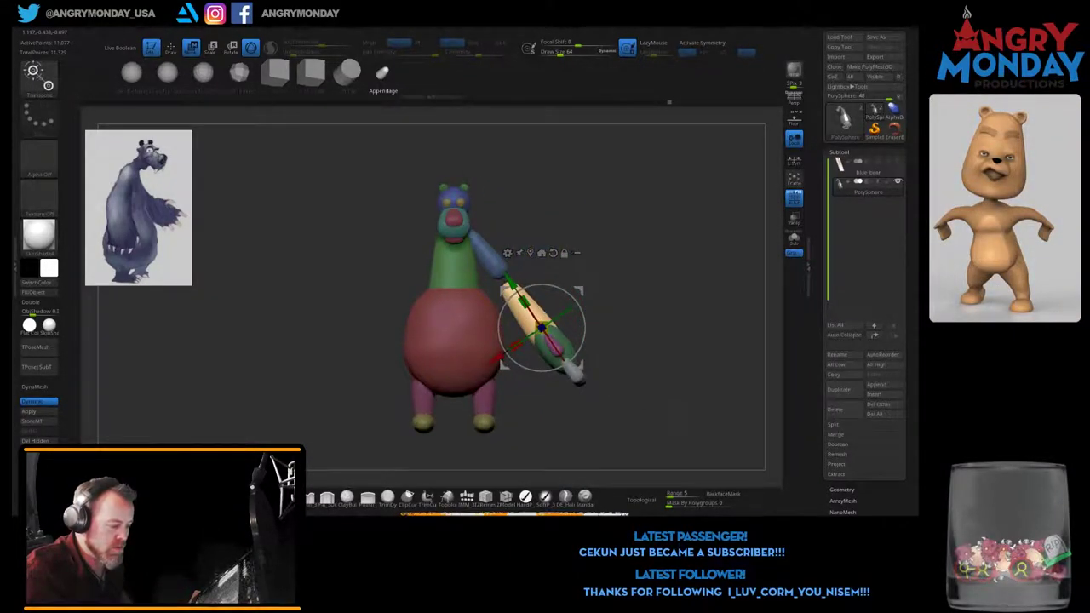
drag(665, 358, 563, 358)
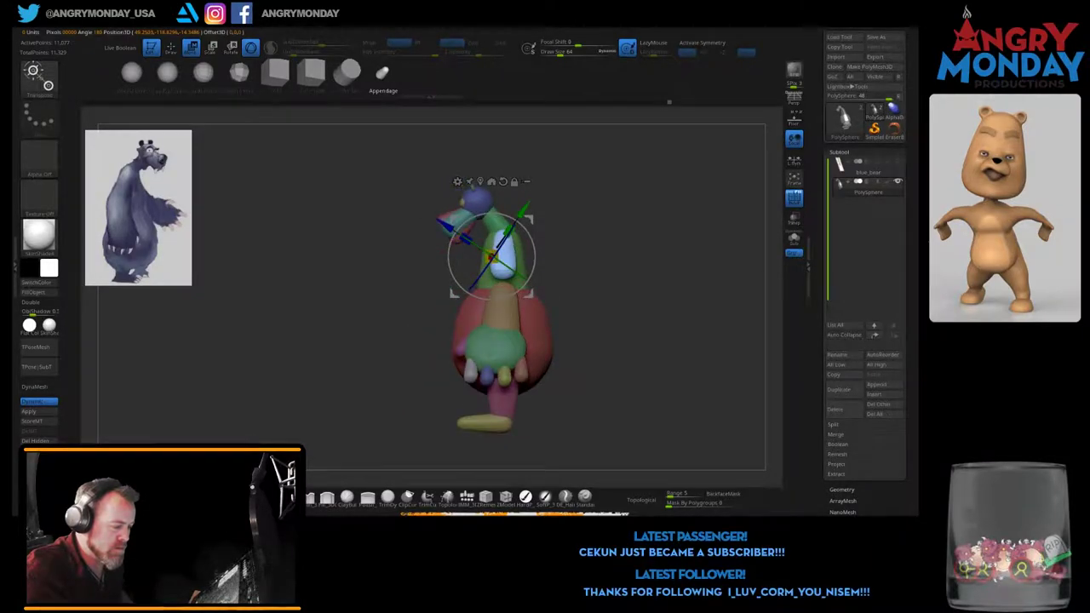
Step: Try rotating the arm slightly around the shoulder, checking it from several angles
mouse_move(492, 331)
mouse_down()
mouse_move(477, 331)
mouse_move(642, 283)
mouse_move(602, 291)
mouse_move(588, 375)
mouse_up()
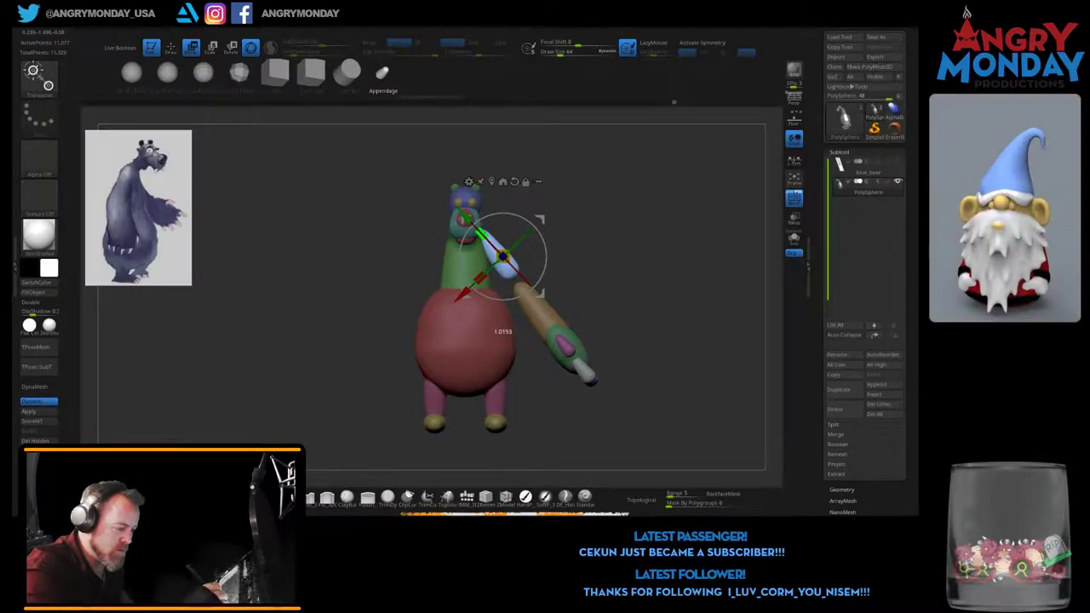
drag(503, 331, 479, 308)
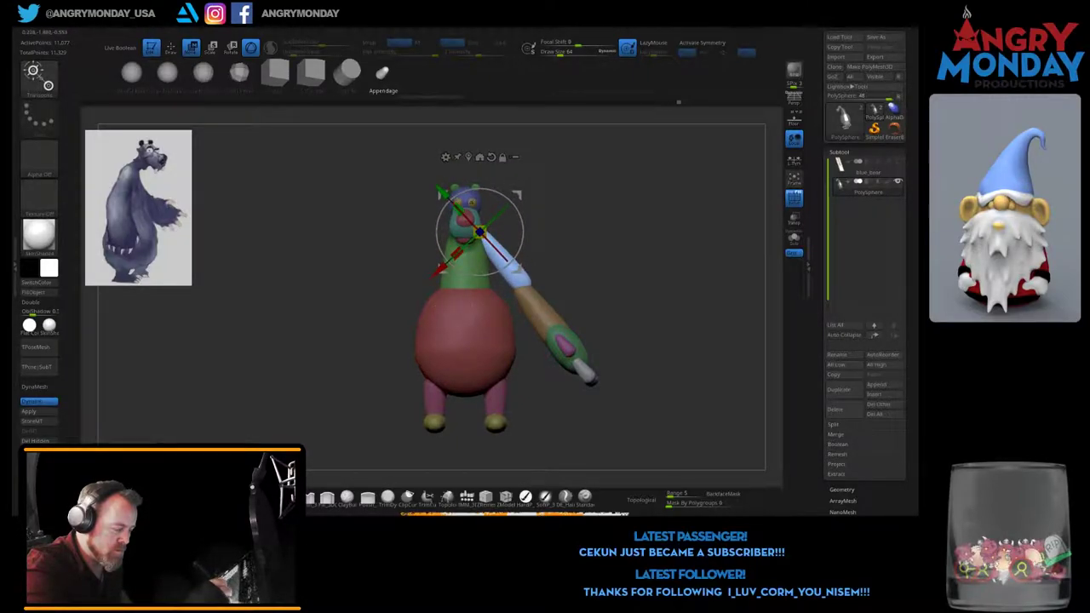
drag(480, 255, 481, 259)
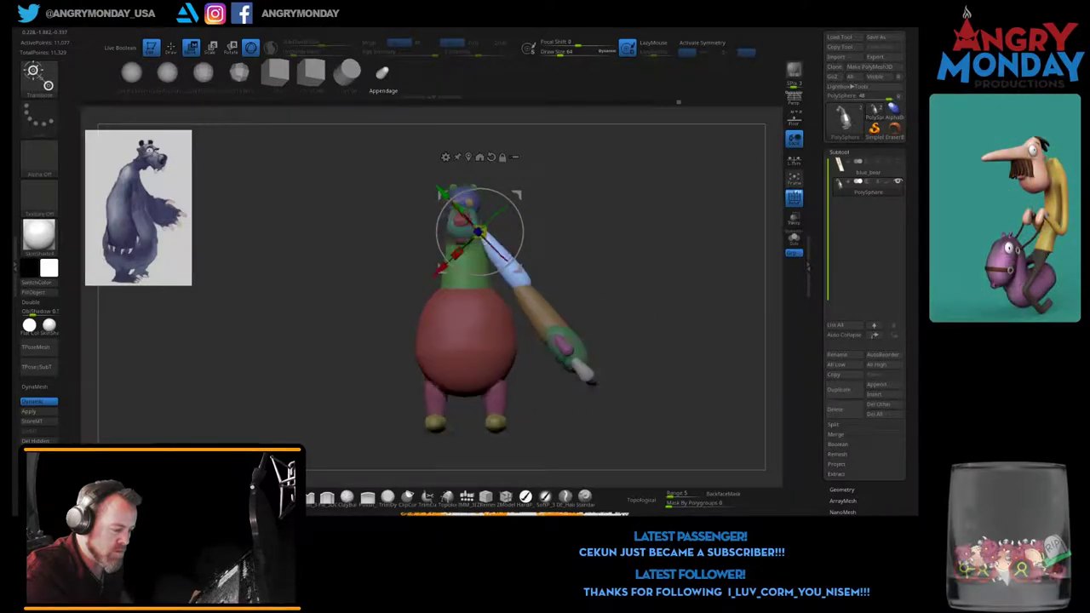
mouse_move(635, 311)
mouse_down()
mouse_move(656, 311)
mouse_move(481, 307)
mouse_up()
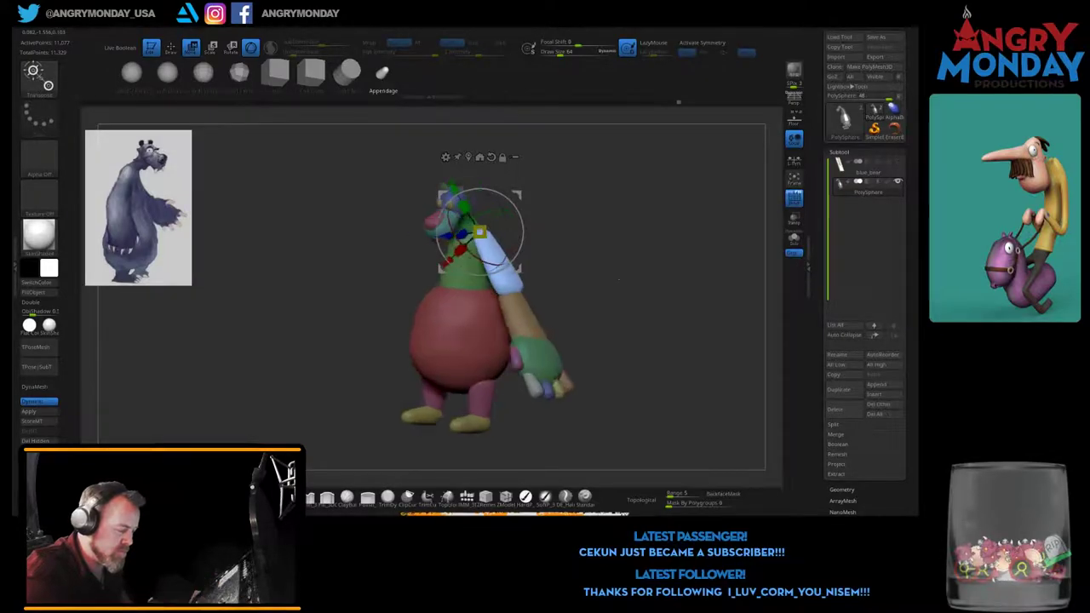
drag(480, 310, 608, 319)
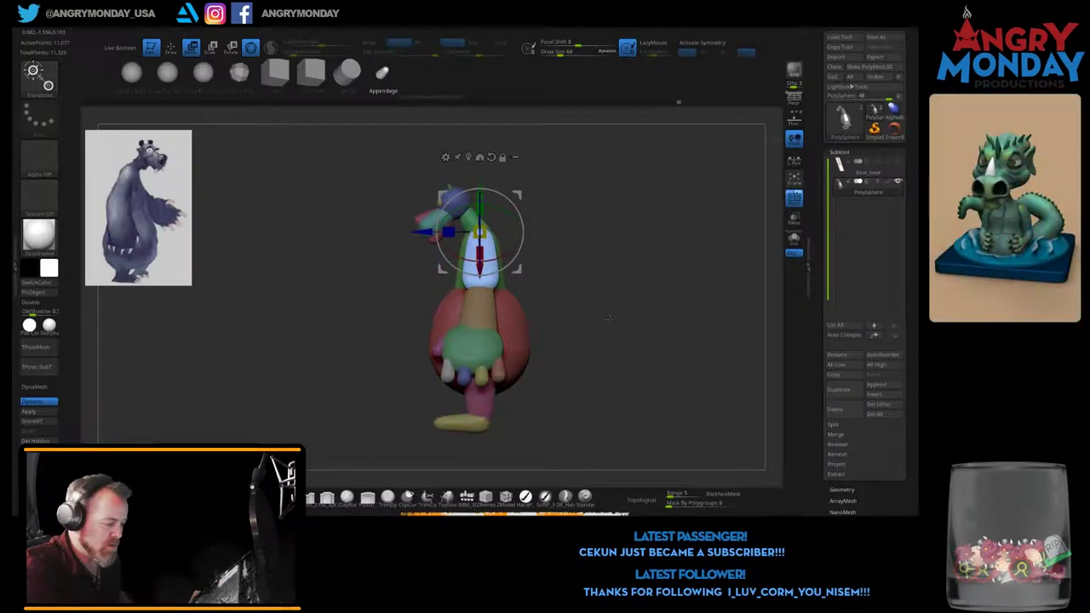
Step: Recentre the gizmo and reset it to world orientation, then rotate the arm about 20 degrees down past the belly
alt+click(480, 311)
drag(481, 310, 629, 327)
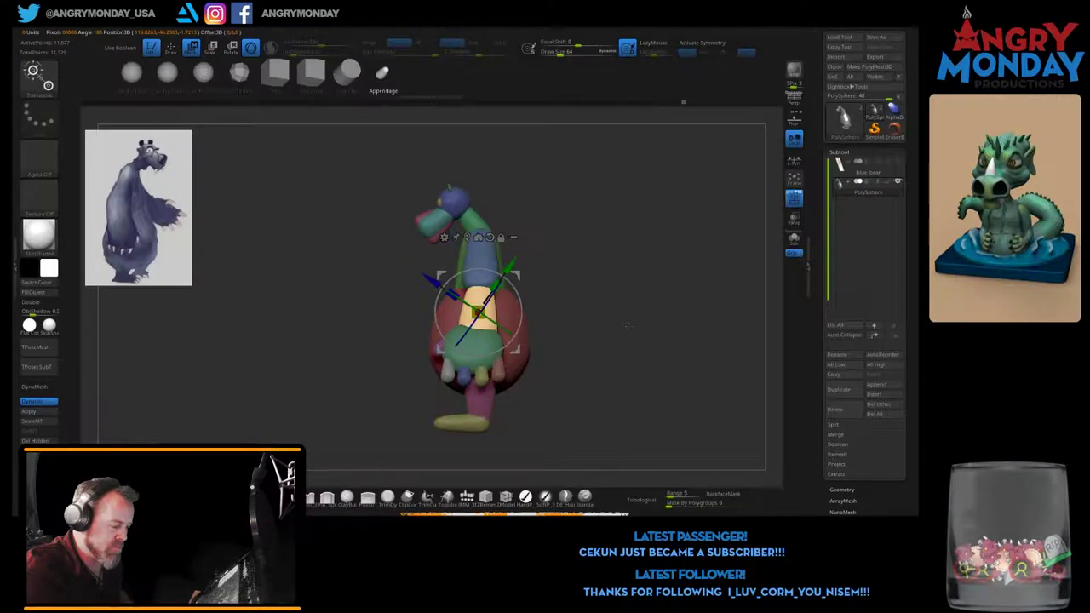
click(490, 237)
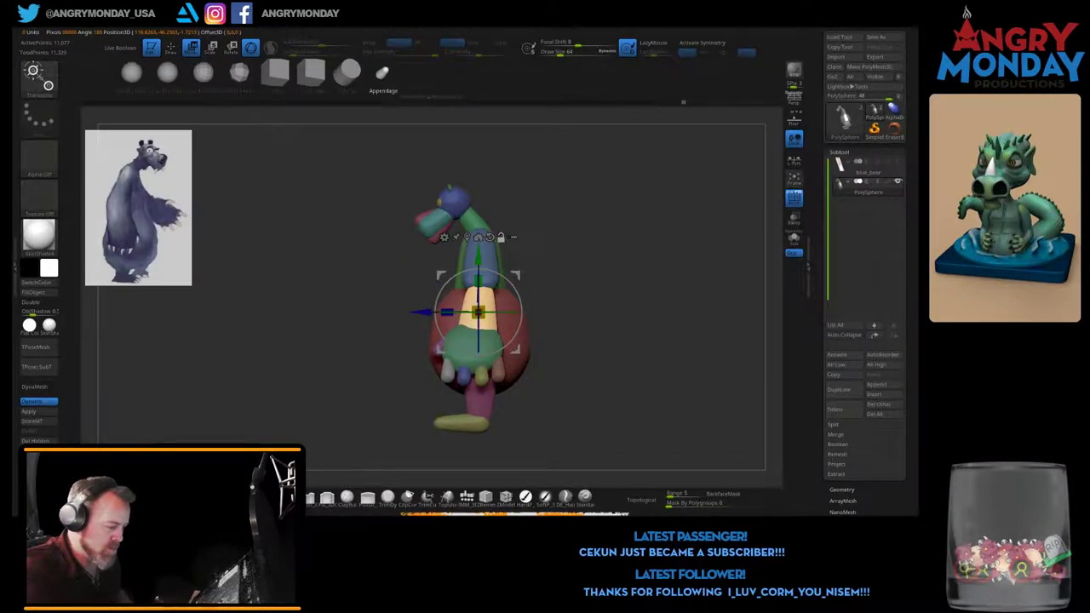
mouse_move(479, 354)
mouse_down()
mouse_move(511, 379)
mouse_move(479, 383)
mouse_up()
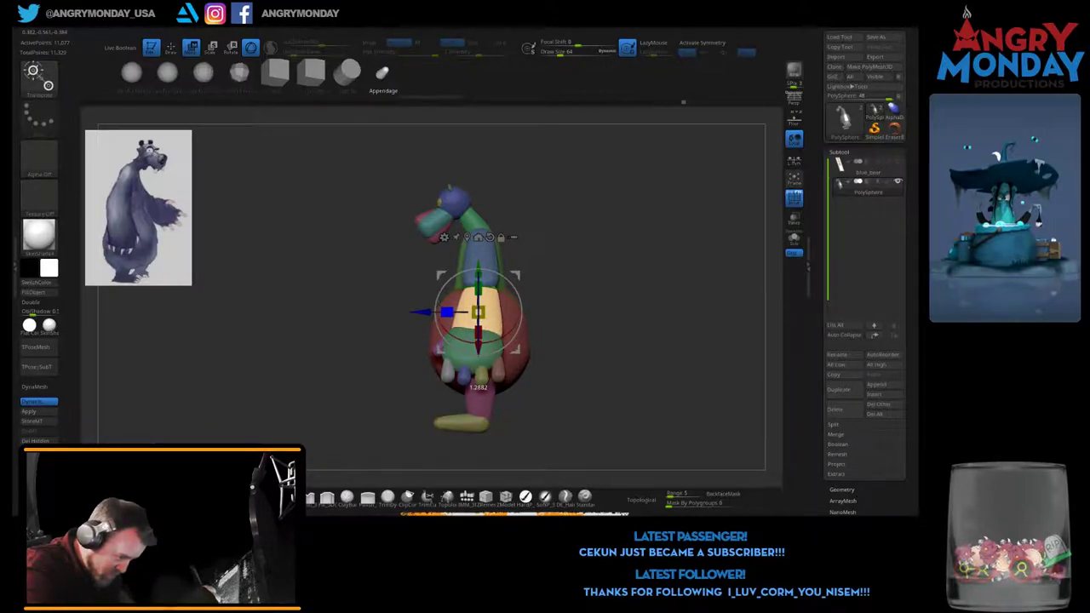
drag(579, 302, 631, 301)
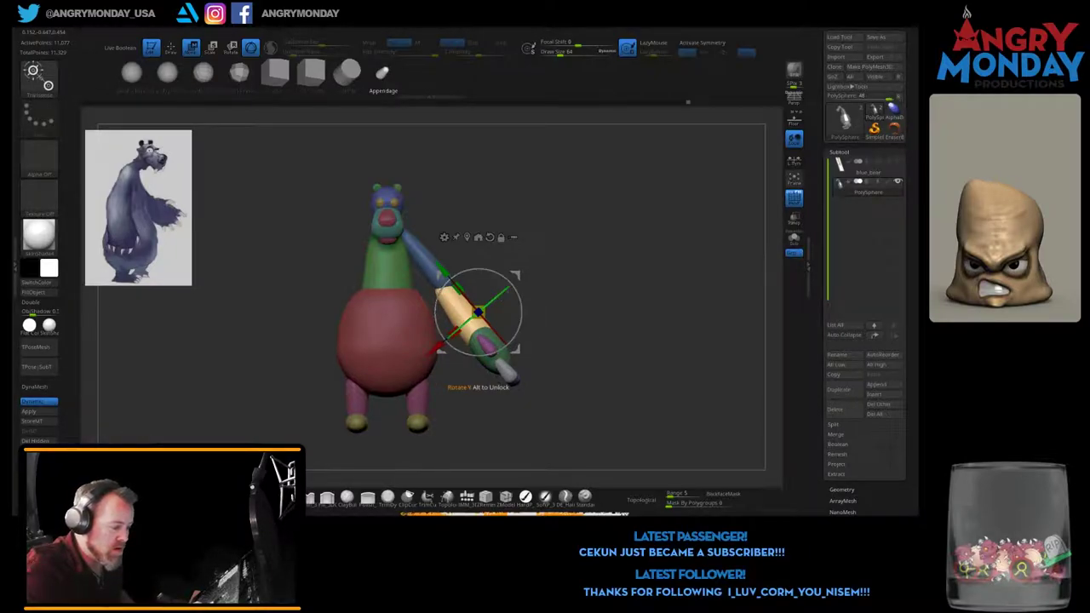
drag(478, 380, 481, 381)
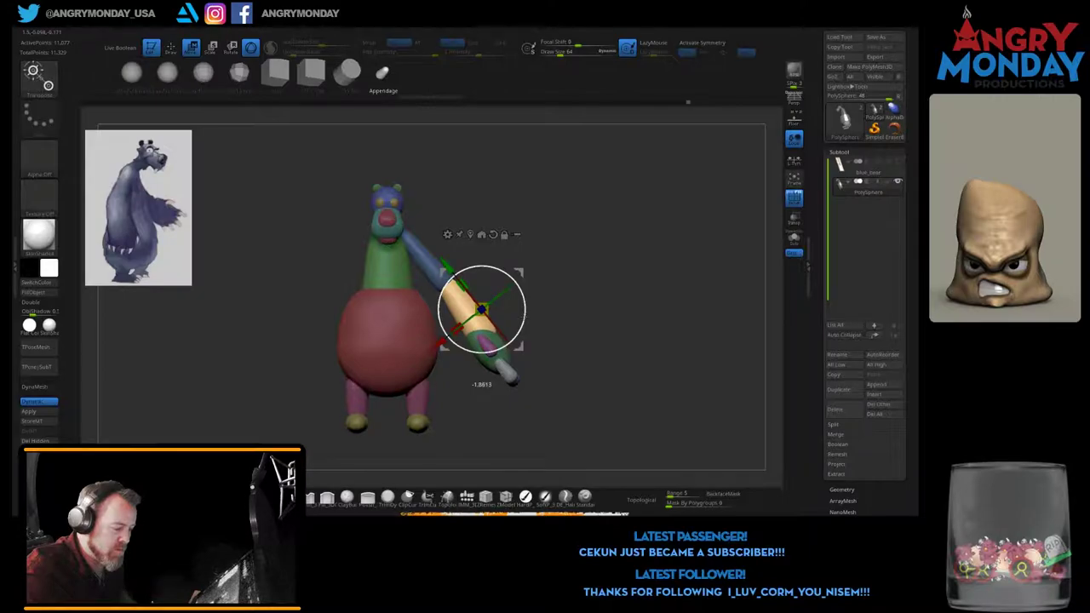
drag(482, 381, 479, 375)
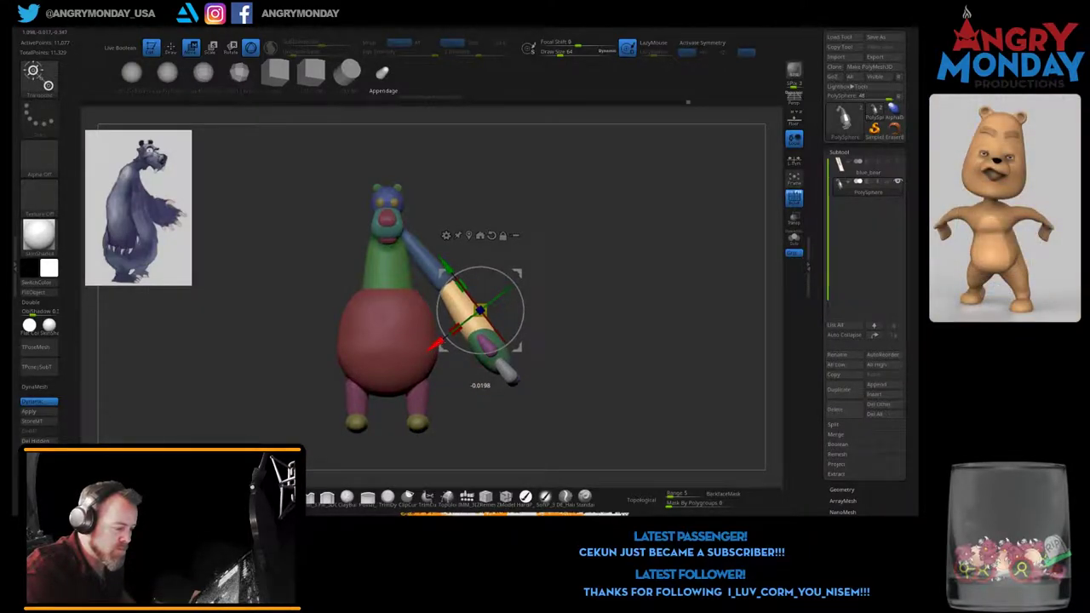
mouse_move(596, 383)
mouse_down()
mouse_move(681, 383)
mouse_move(607, 392)
mouse_up()
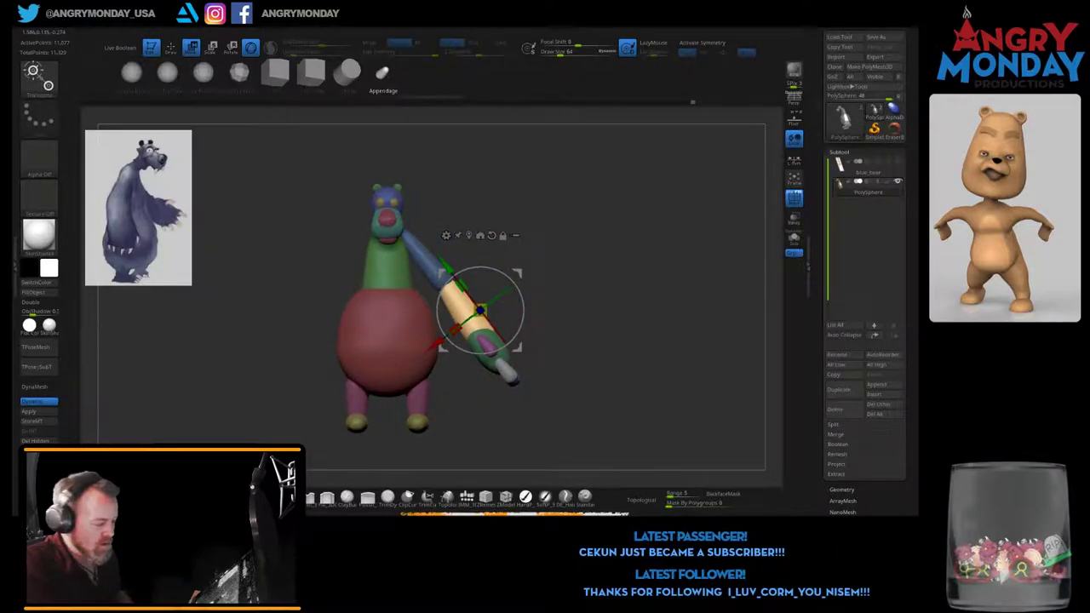
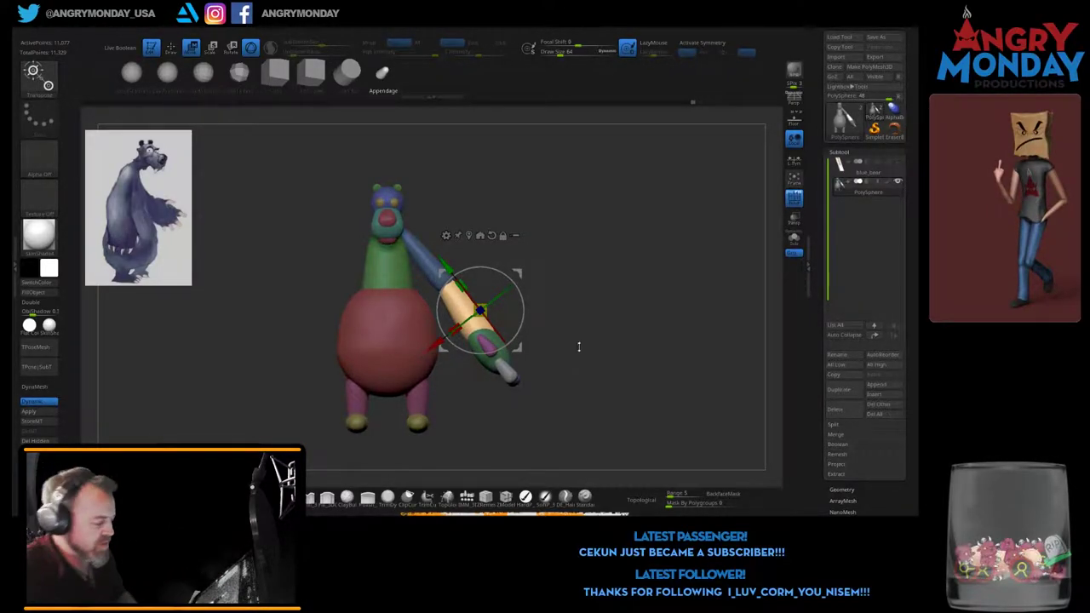
Step: Undo the recent arm pose changes on the bear
shift+drag(611, 338, 621, 355)
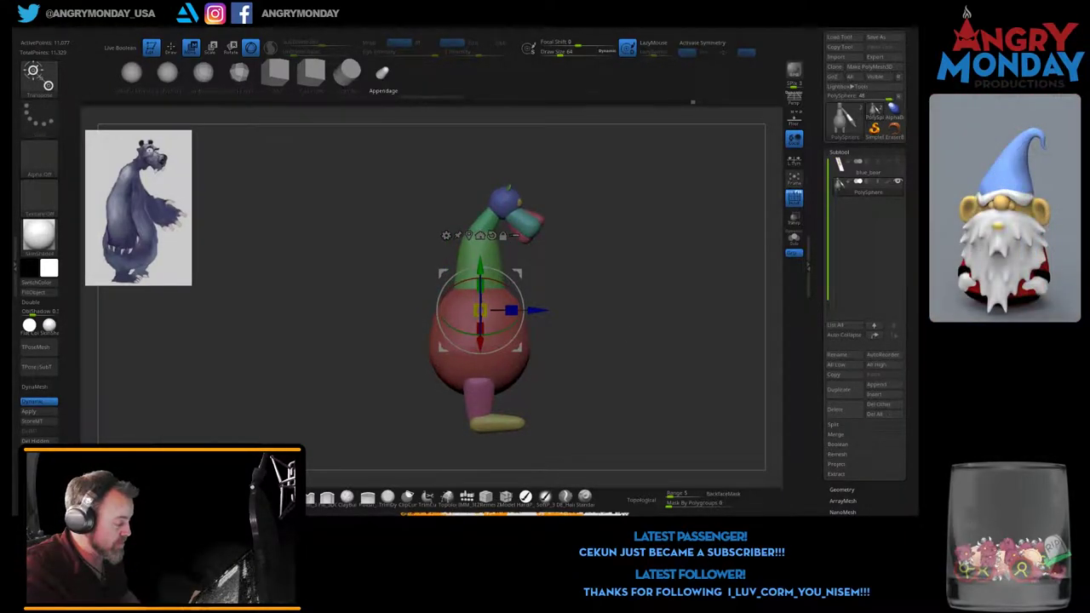
drag(627, 334, 588, 336)
drag(597, 374, 580, 382)
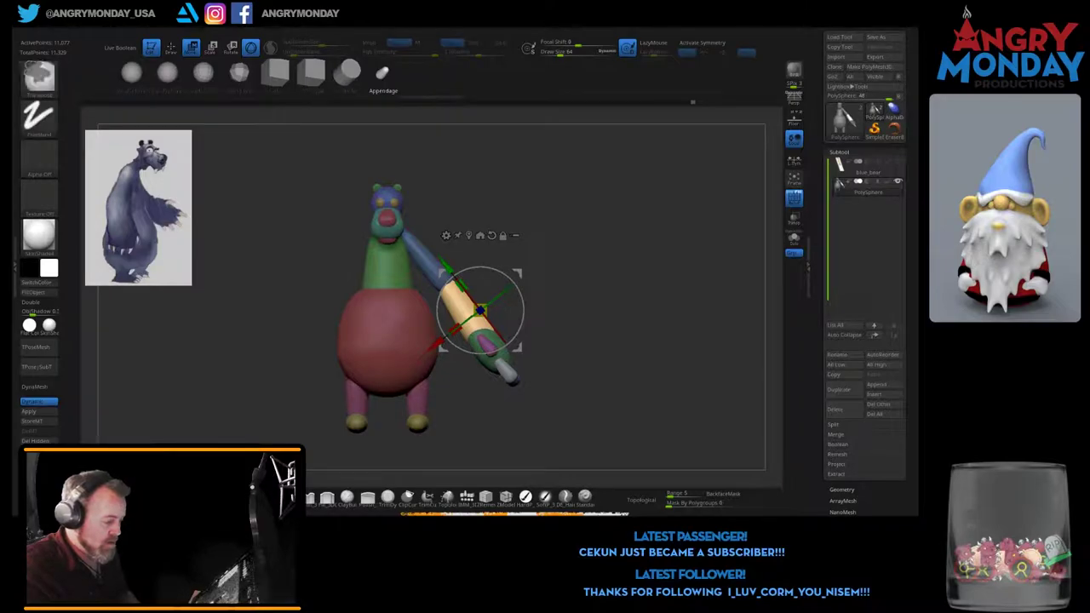
key(ctrl+z)
key(ctrl+z)
drag(617, 417, 617, 458)
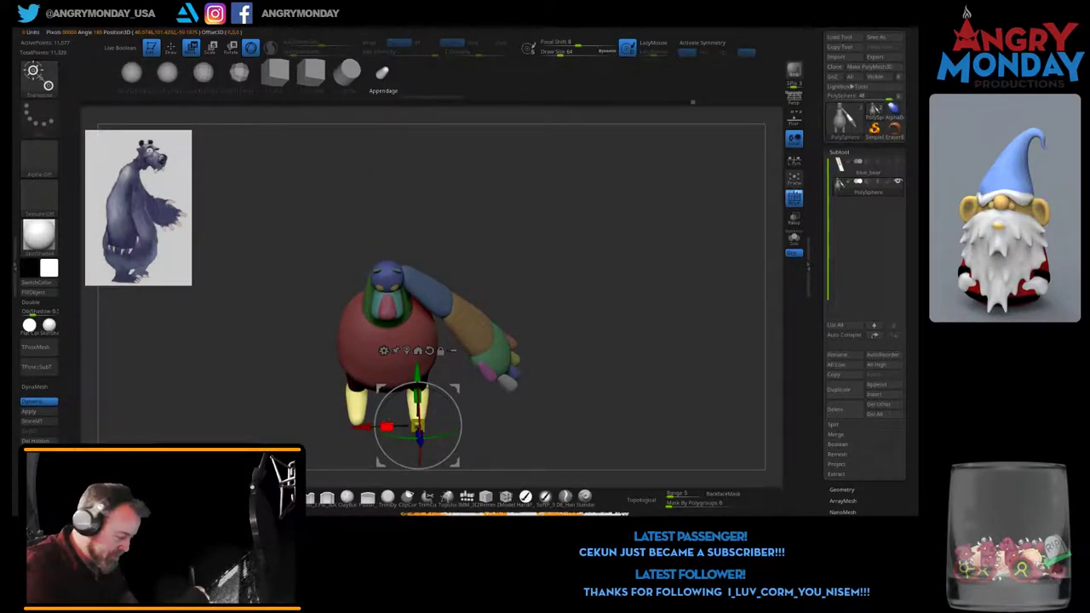
Step: In side view, move the yellow foot forward with the Transpose gizmo and enlarge it slightly
key(shift)
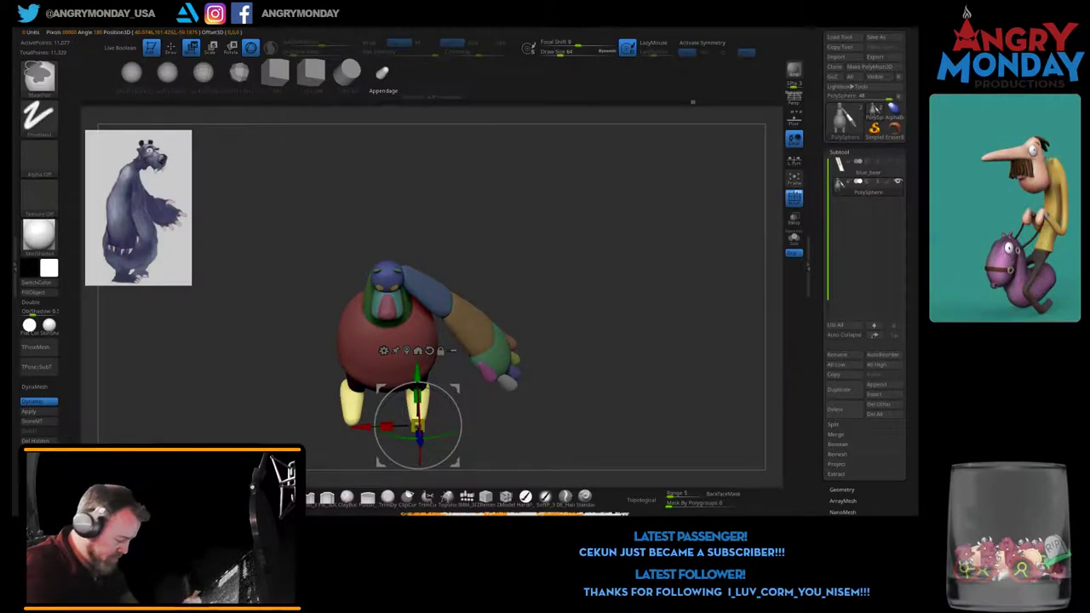
key(shift)
mouse_move(518, 422)
mouse_down()
mouse_move(621, 353)
mouse_move(724, 353)
mouse_up()
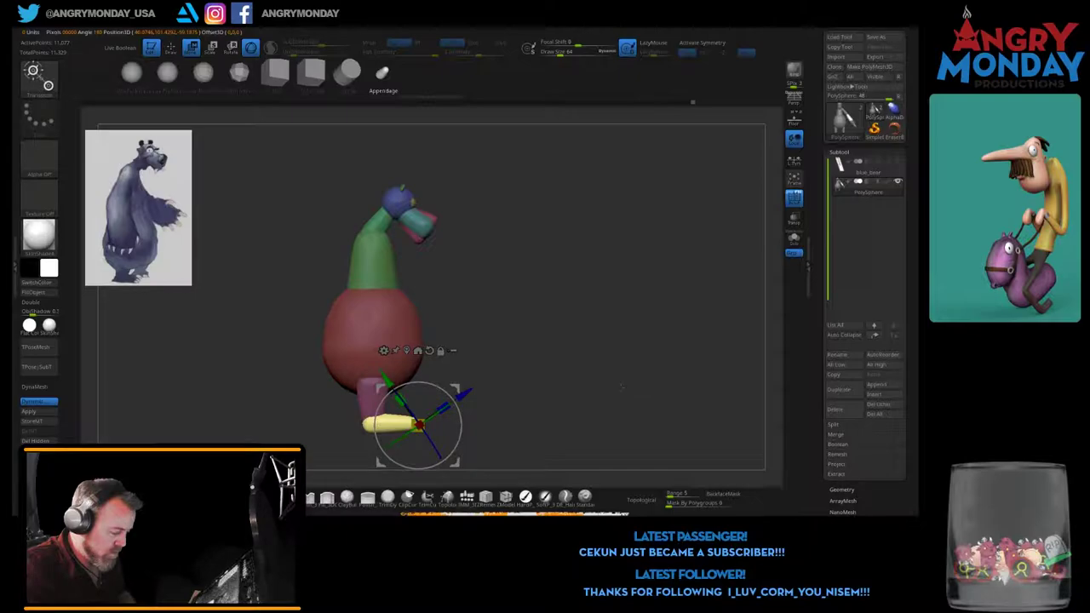
key(shift)
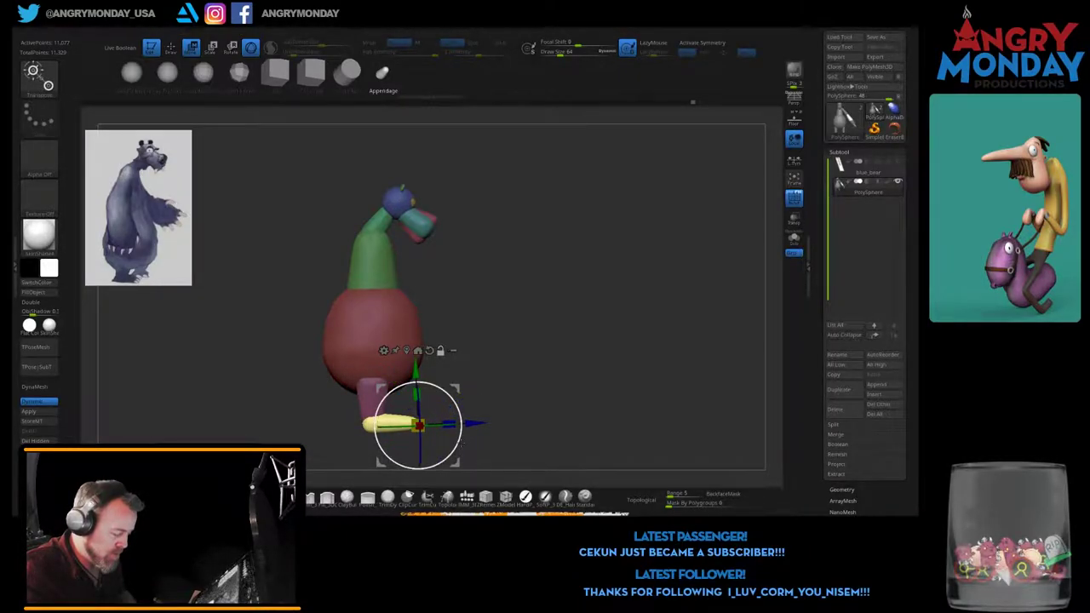
alt+drag(417, 426, 368, 426)
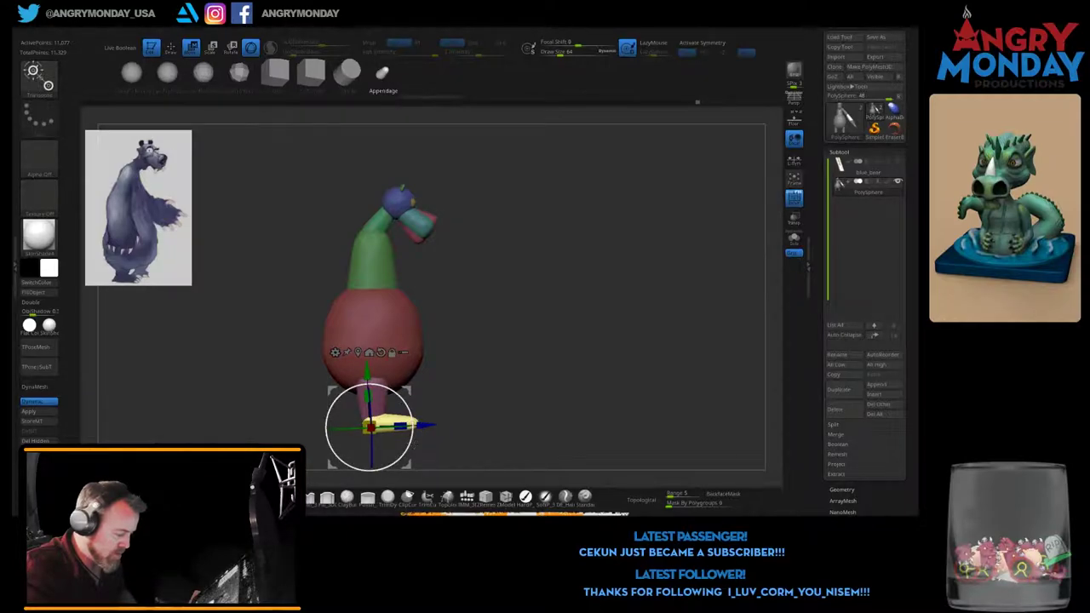
alt+drag(520, 343, 524, 376)
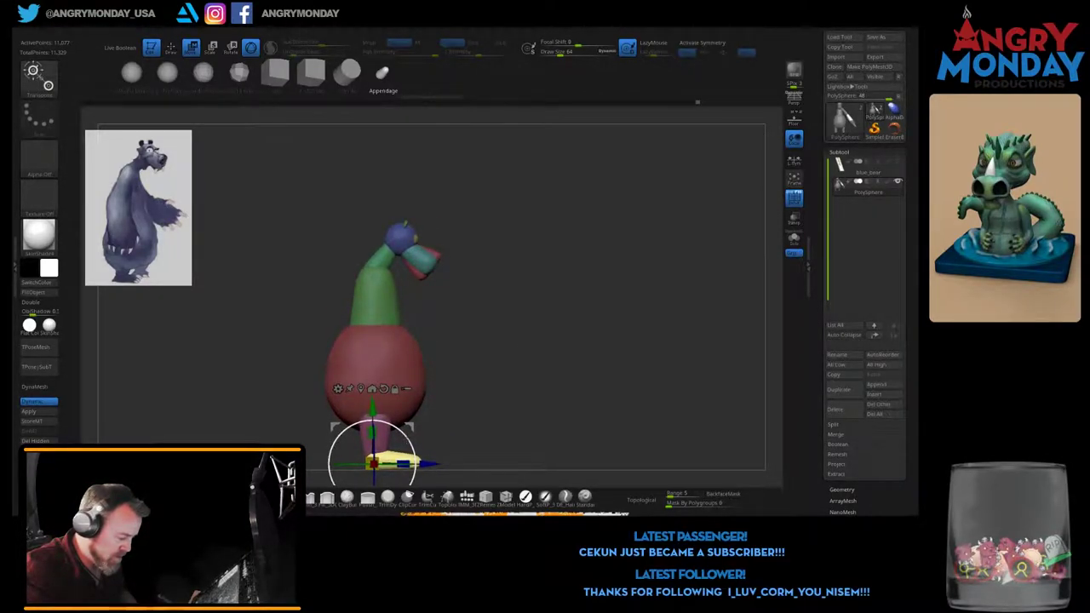
drag(374, 426, 373, 421)
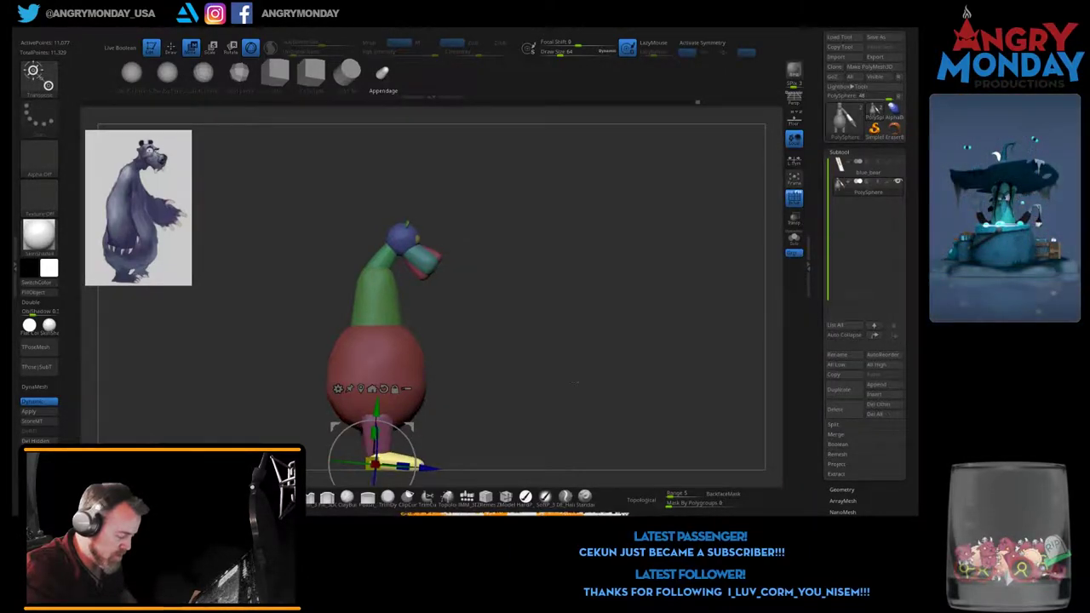
mouse_move(477, 419)
mouse_down()
mouse_move(551, 417)
mouse_move(623, 332)
mouse_up()
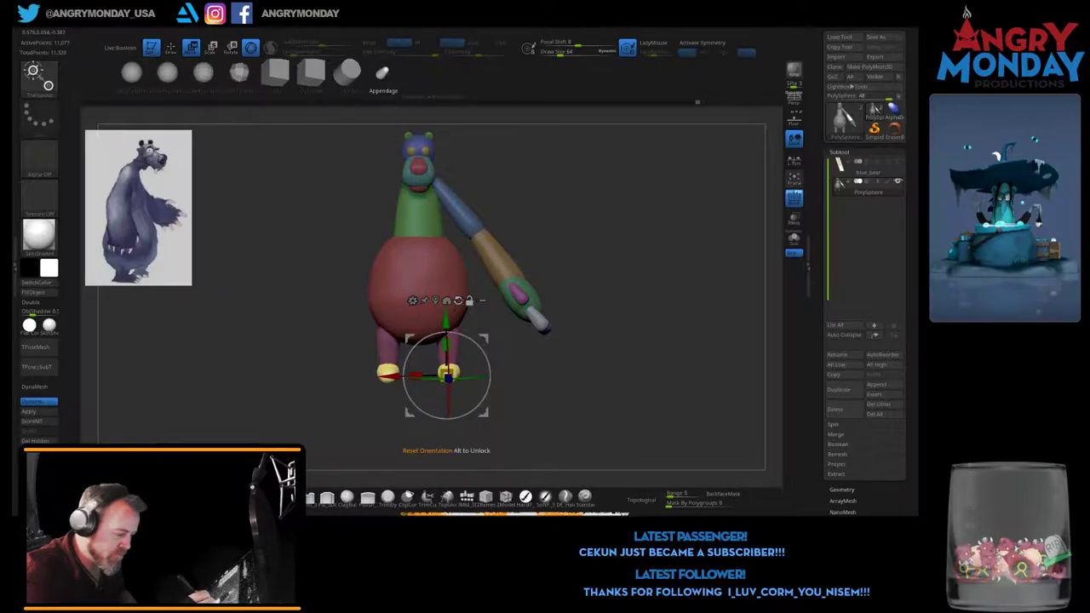
Step: Reset the gizmo and stretch the left yellow foot wider along X
click(457, 300)
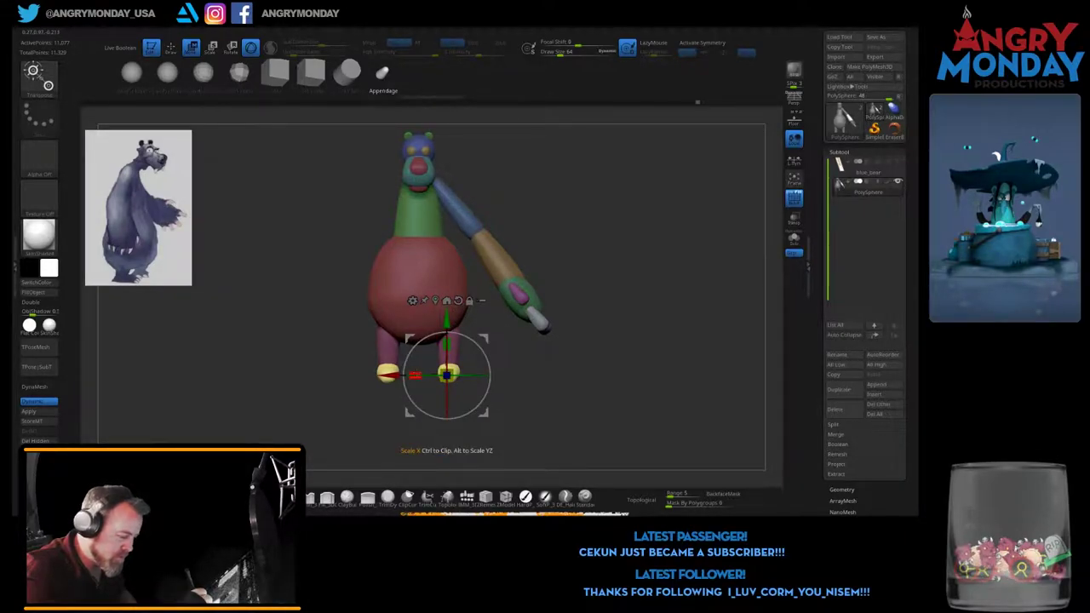
mouse_move(490, 375)
mouse_down()
mouse_move(572, 368)
mouse_move(512, 371)
mouse_up()
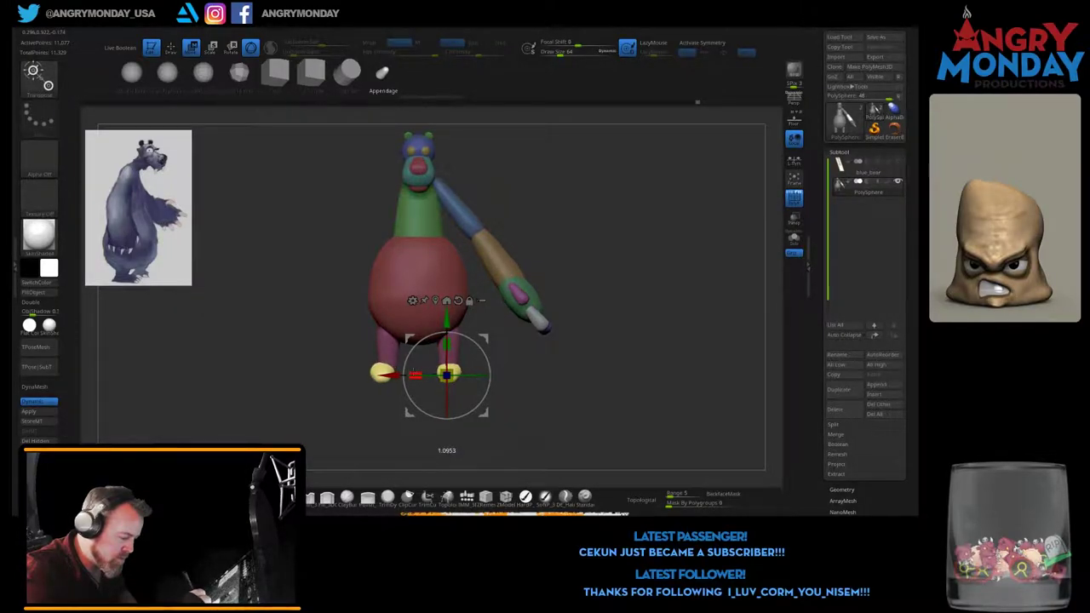
key(shift)
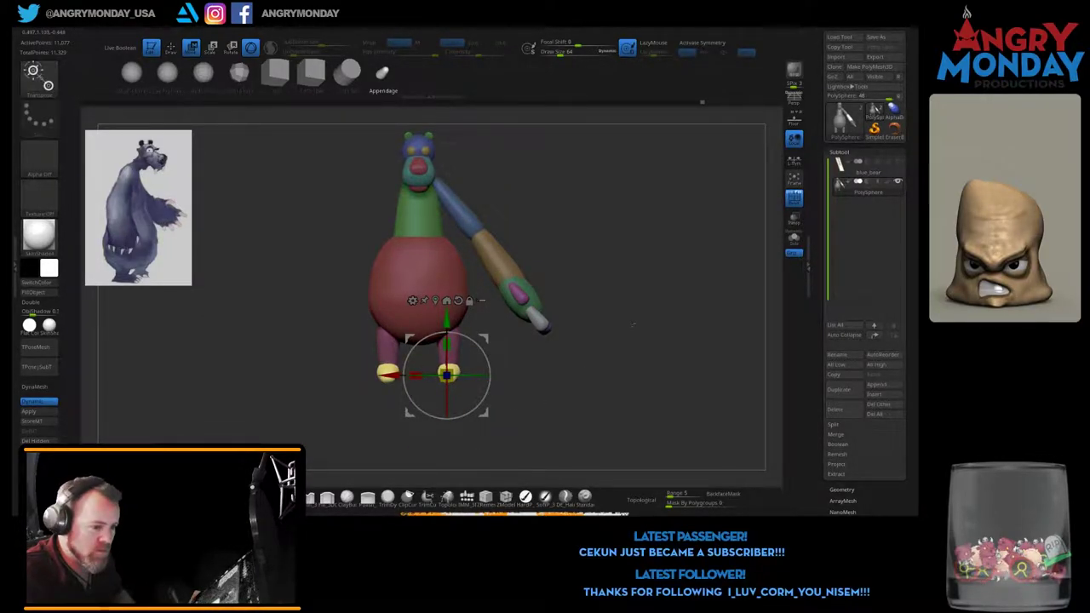
drag(416, 375, 420, 375)
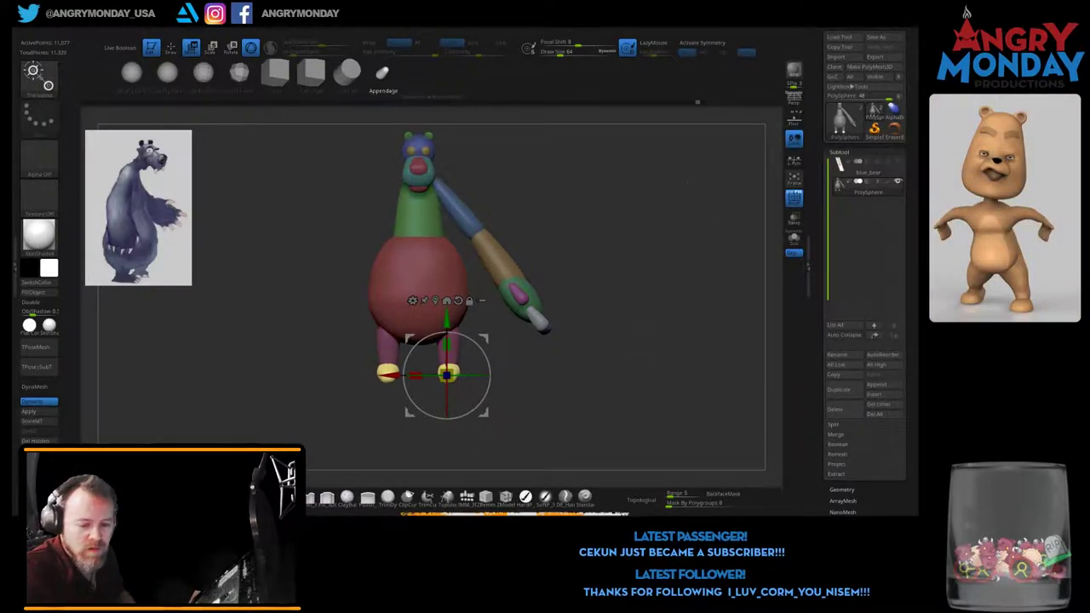
Step: With X symmetry on, shift both feet evenly along X beneath the legs, then return to Draw
key(x)
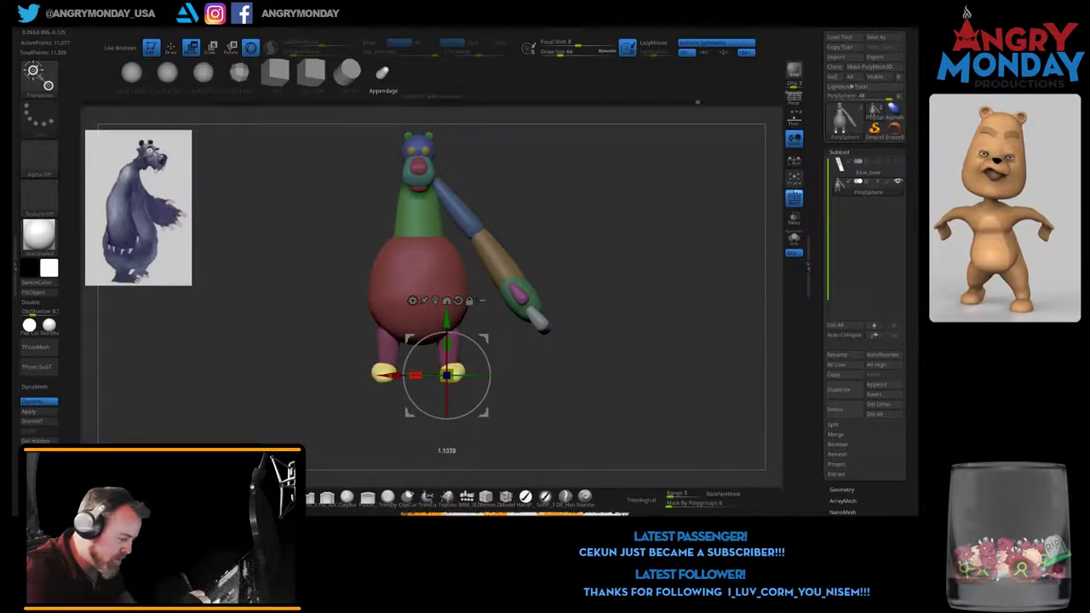
click(389, 374)
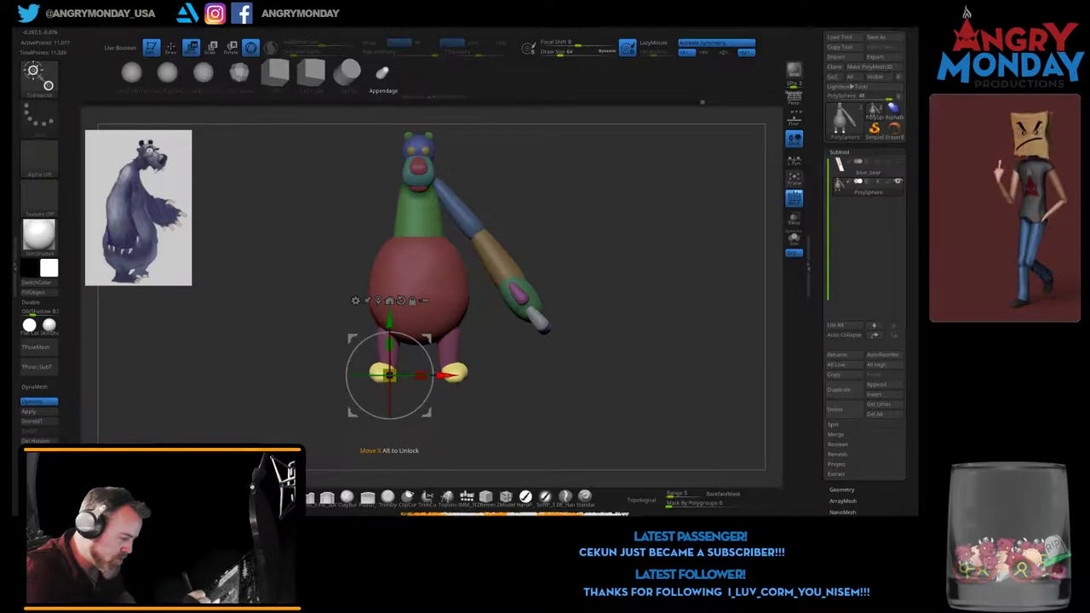
drag(443, 375, 448, 375)
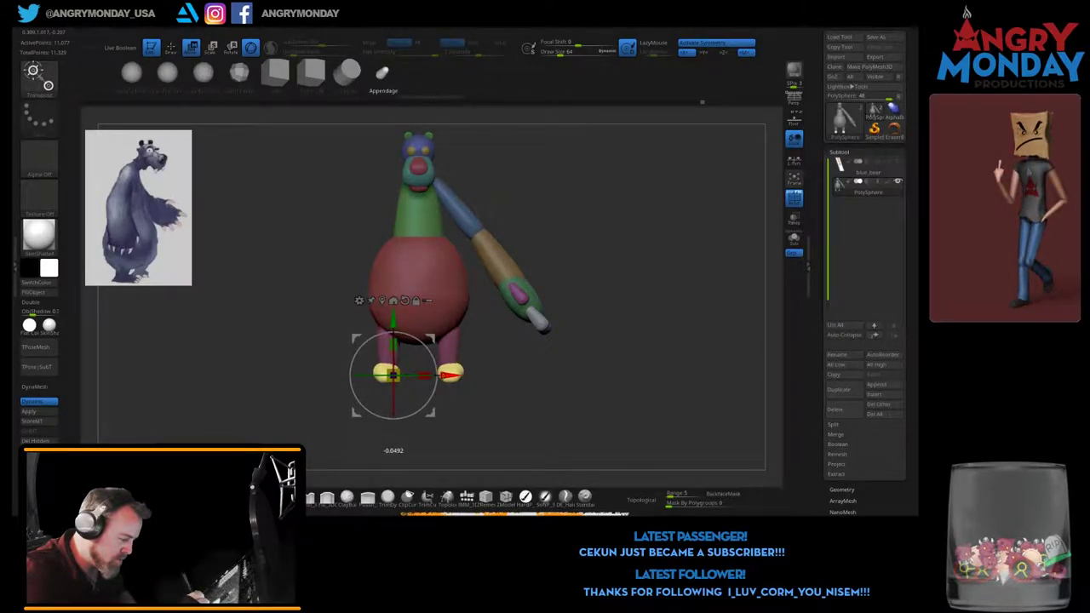
click(450, 375)
drag(545, 392, 638, 392)
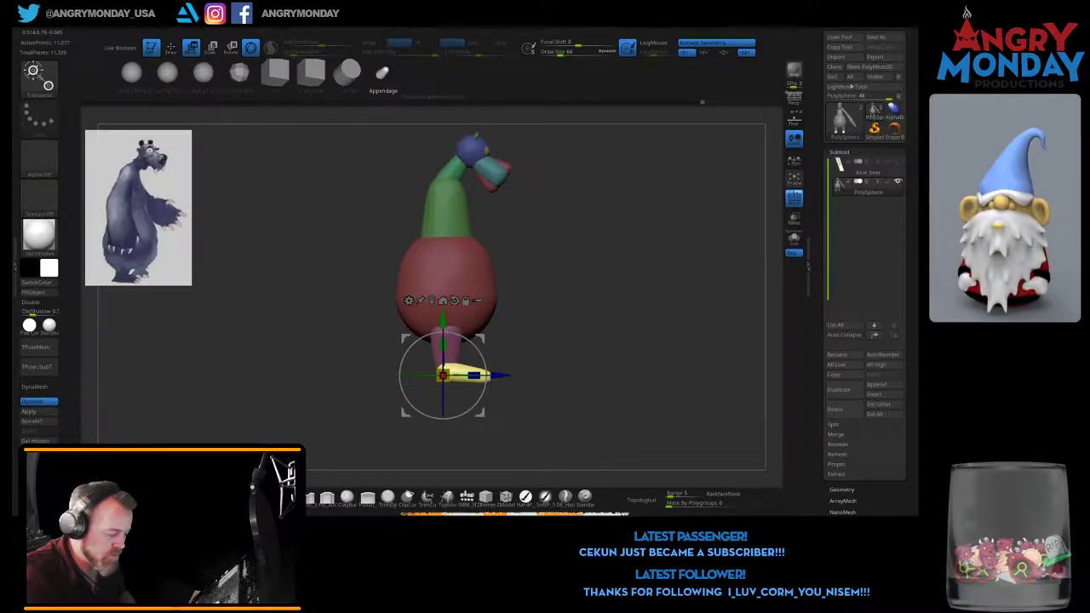
key(q)
mouse_move(616, 370)
mouse_down()
mouse_move(597, 407)
mouse_move(621, 400)
mouse_move(577, 426)
mouse_move(638, 417)
mouse_up()
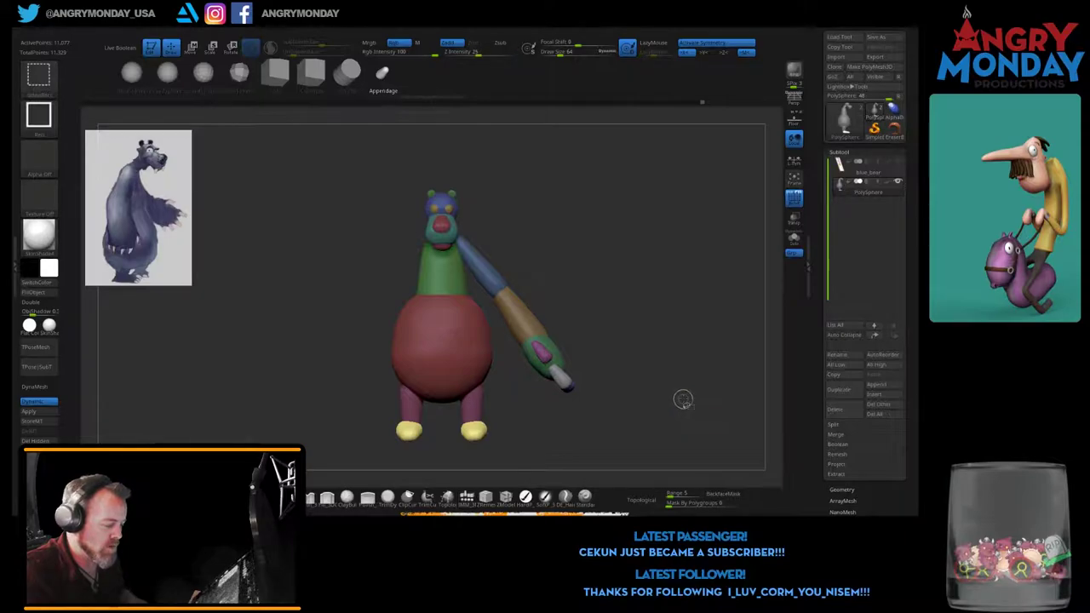
Step: Hide the torso, belly, snout, head, legs and feet so only the arm shows
ctrl+shift+click(441, 265)
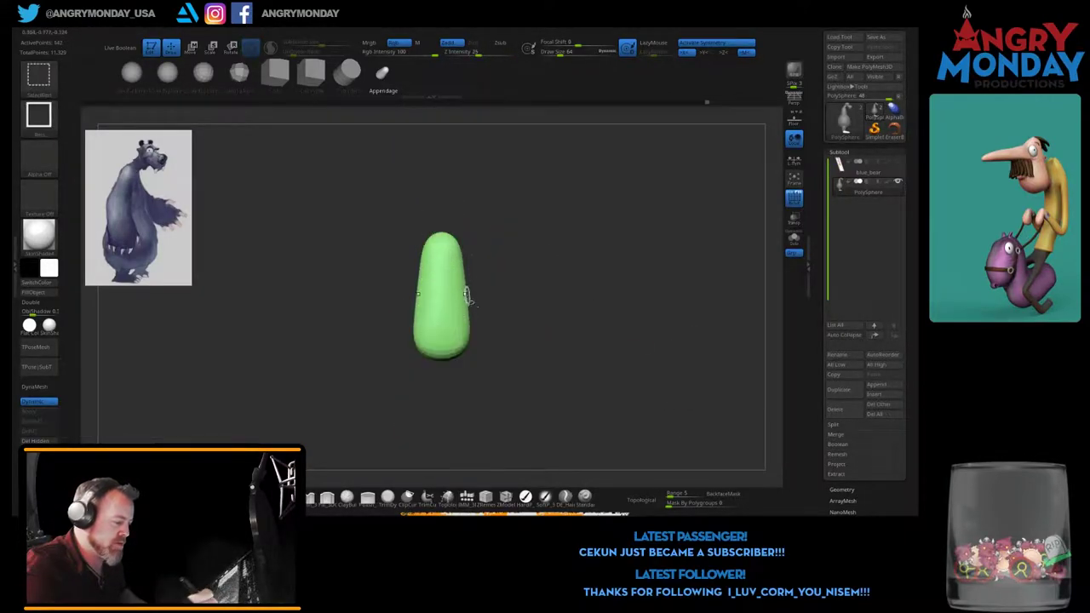
ctrl+shift+click(596, 221)
ctrl+alt+shift+click(441, 358)
ctrl+shift+click(440, 238)
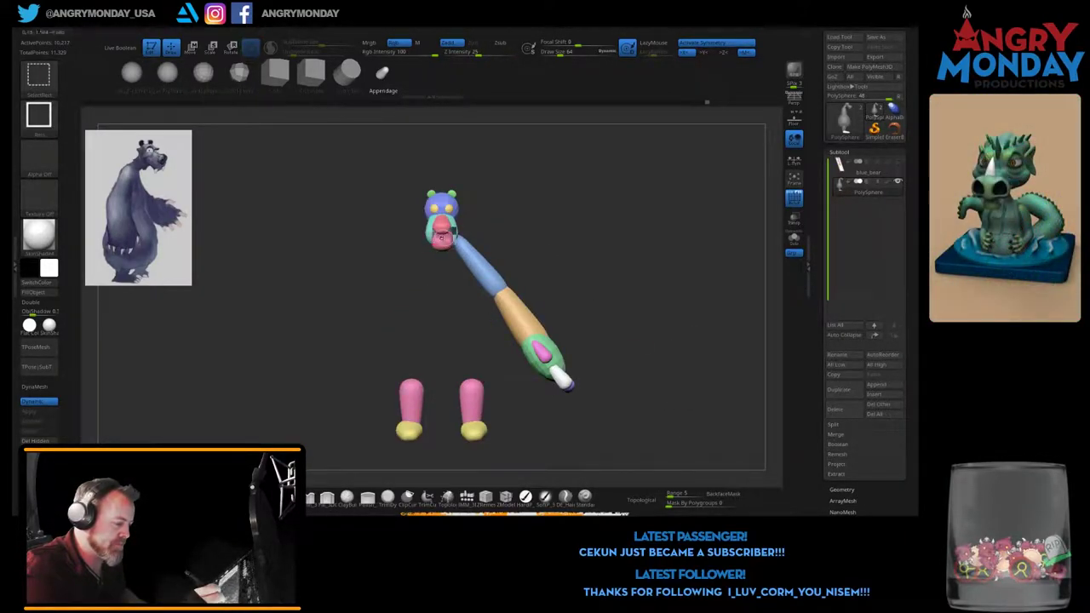
ctrl+shift+click(449, 211)
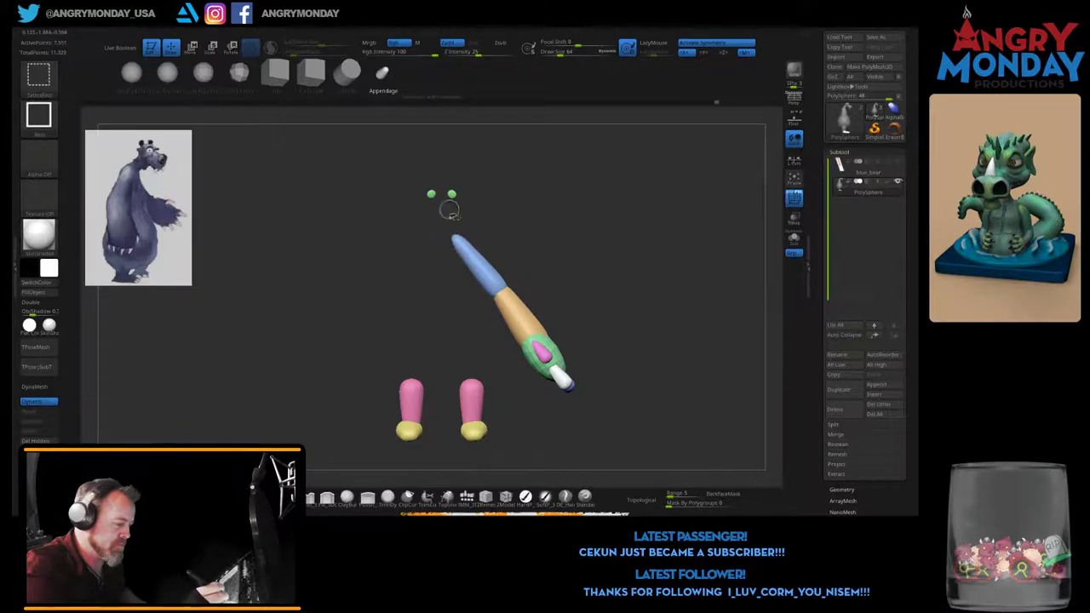
ctrl+alt+shift+click(413, 391)
ctrl+alt+shift+click(407, 430)
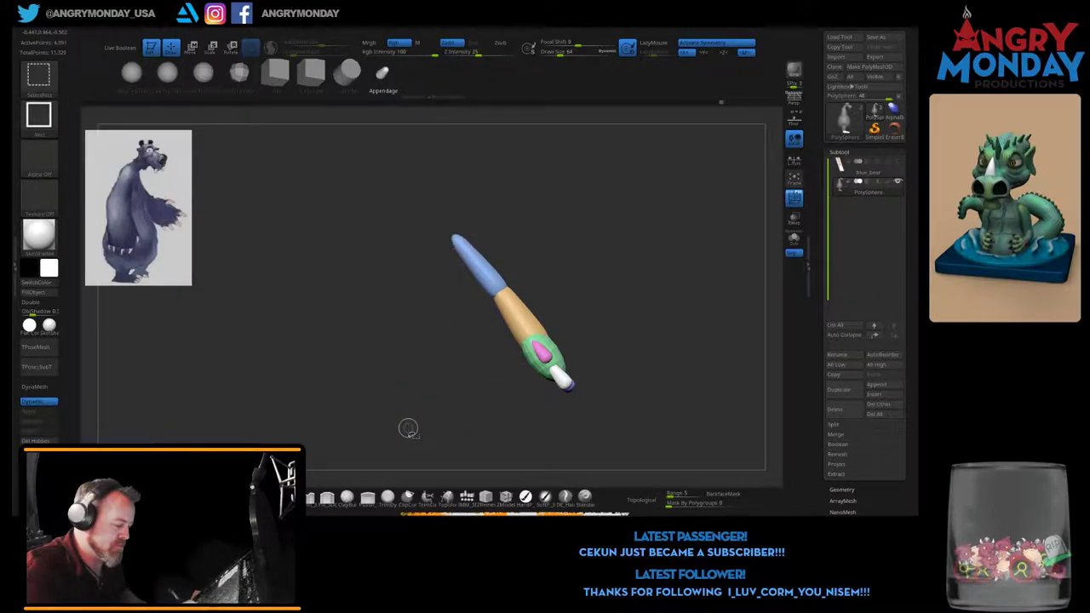
Step: Mask and invert so the arm is free, then mirror it with SubTool Master > Mirror
ctrl+shift+click(685, 412)
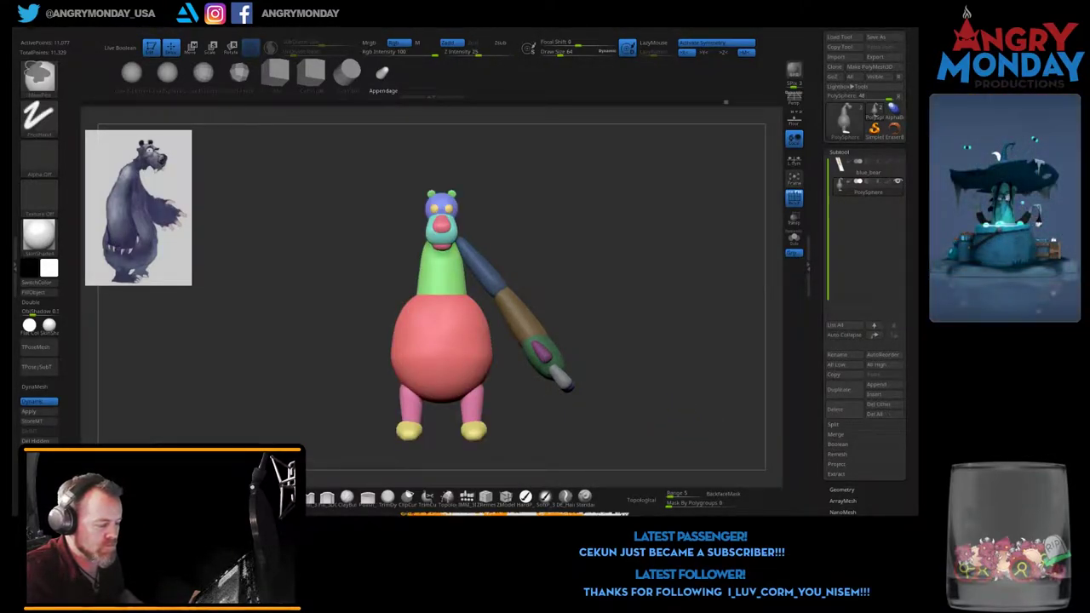
ctrl+click(685, 412)
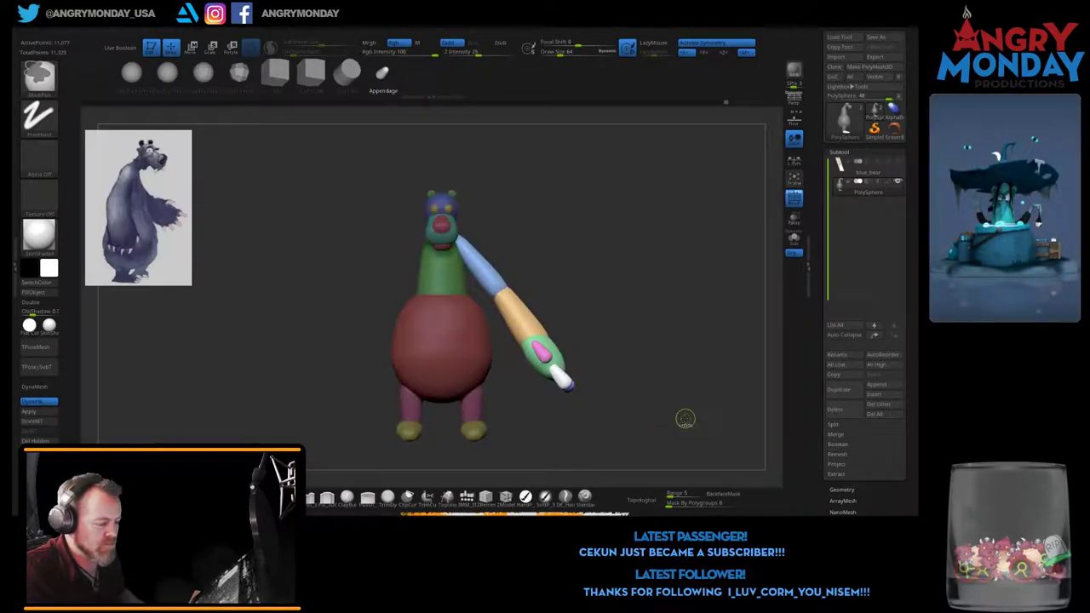
click(563, 35)
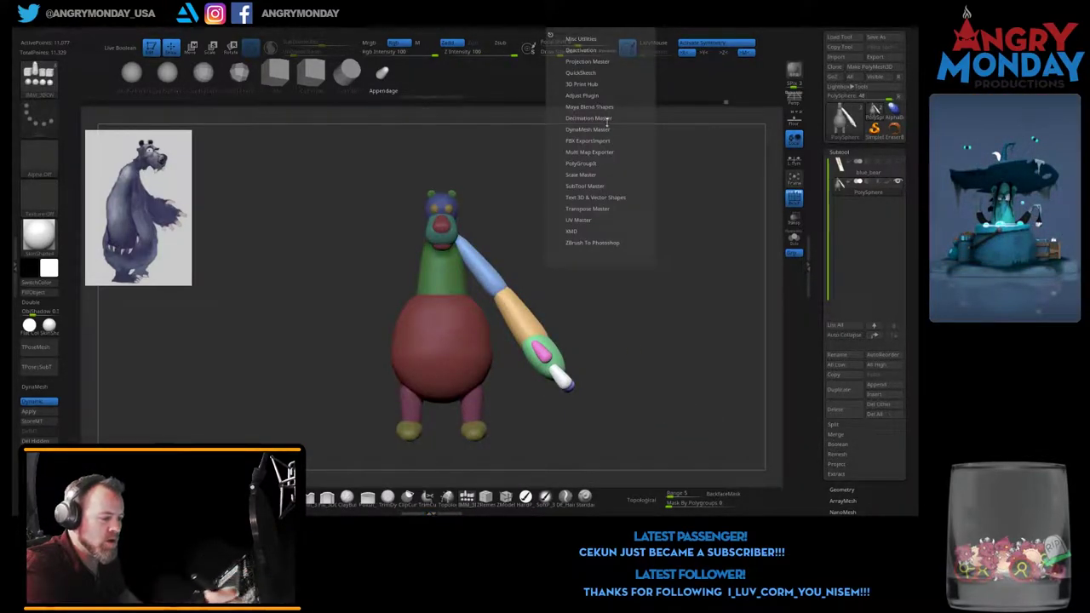
click(588, 184)
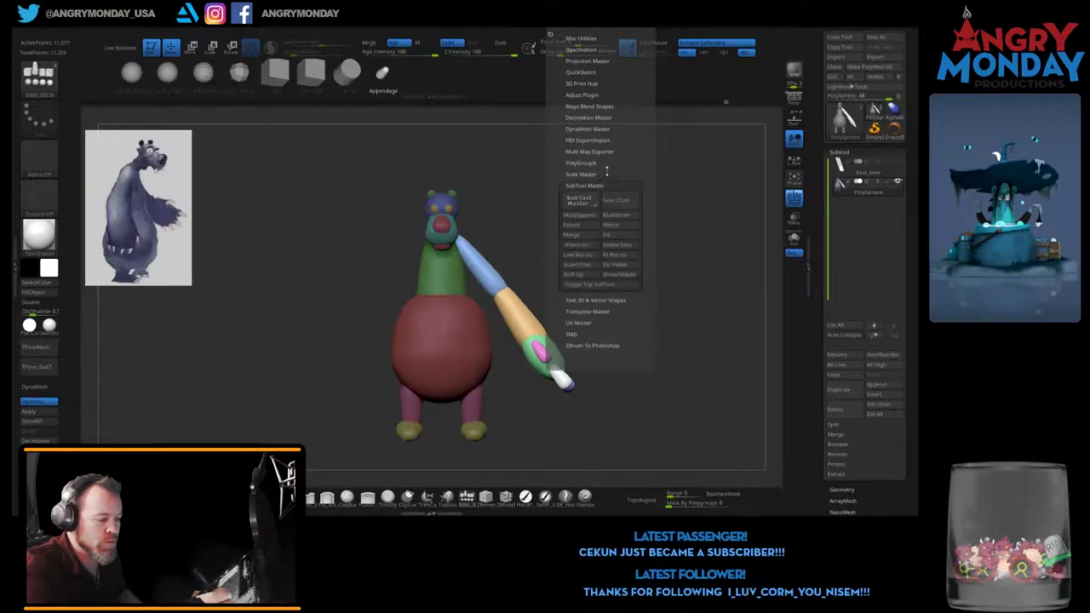
click(612, 224)
click(413, 247)
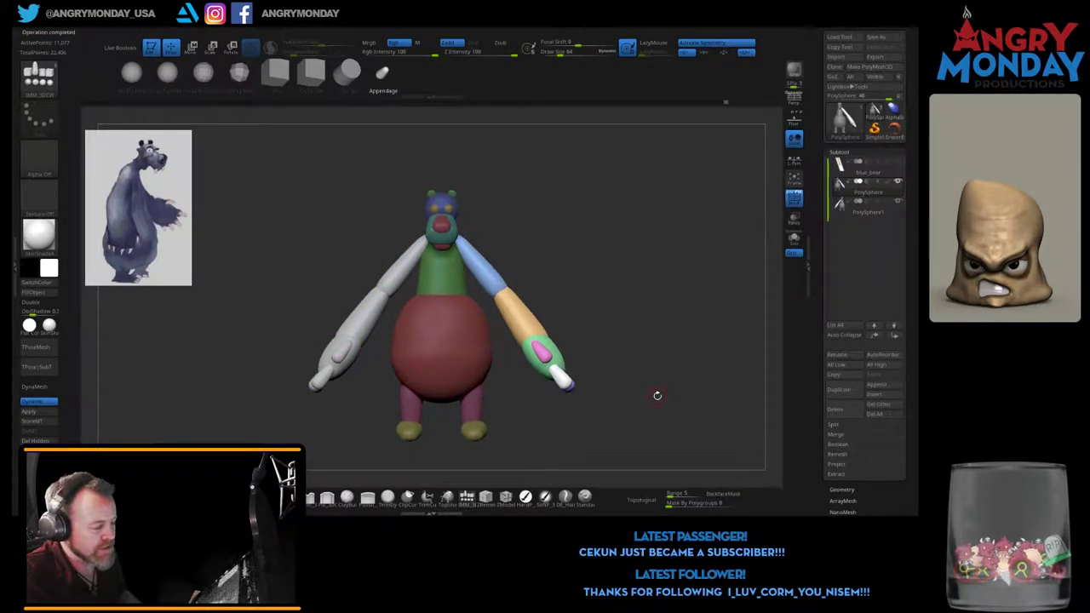
Step: On the mirrored arm subtool, hide the body, neck, head, eyes, legs and feet, leaving the arm only
click(869, 211)
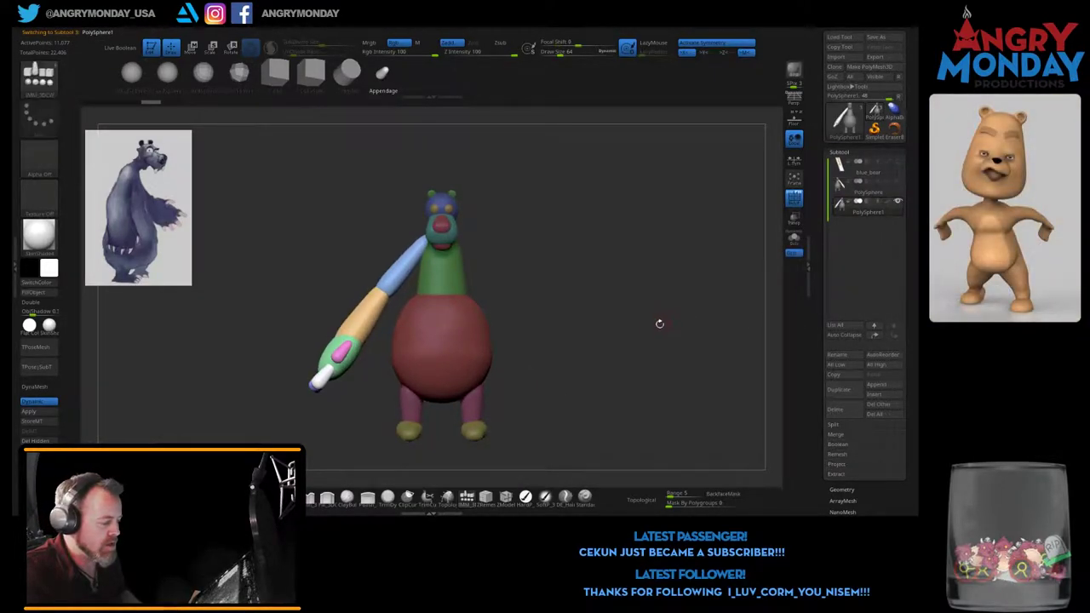
alt+click(505, 381)
ctrl+shift+click(477, 358)
ctrl+shift+click(464, 332)
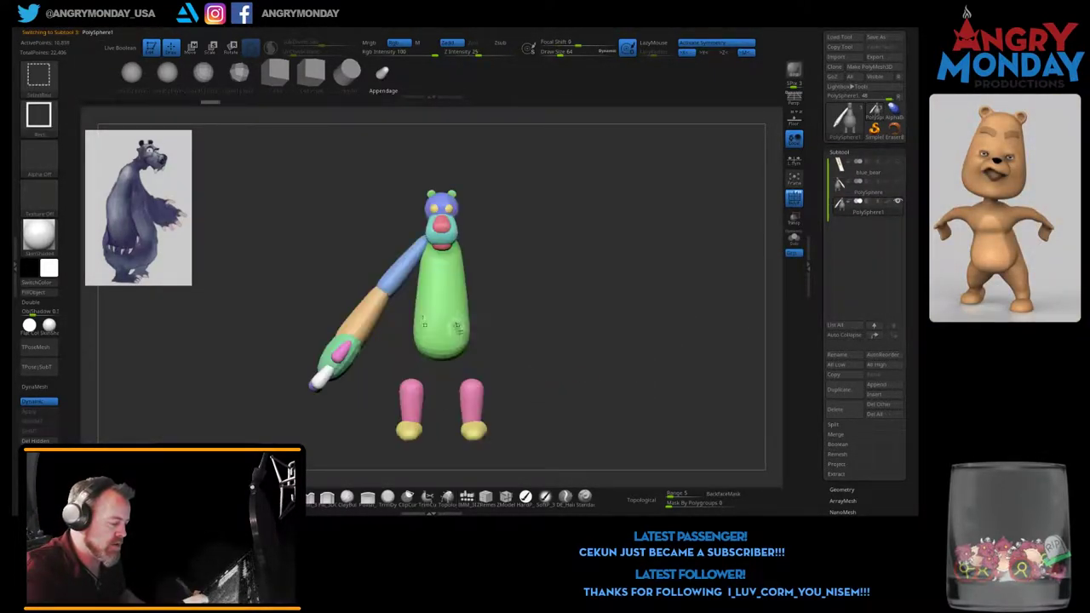
ctrl+alt+shift+click(454, 274)
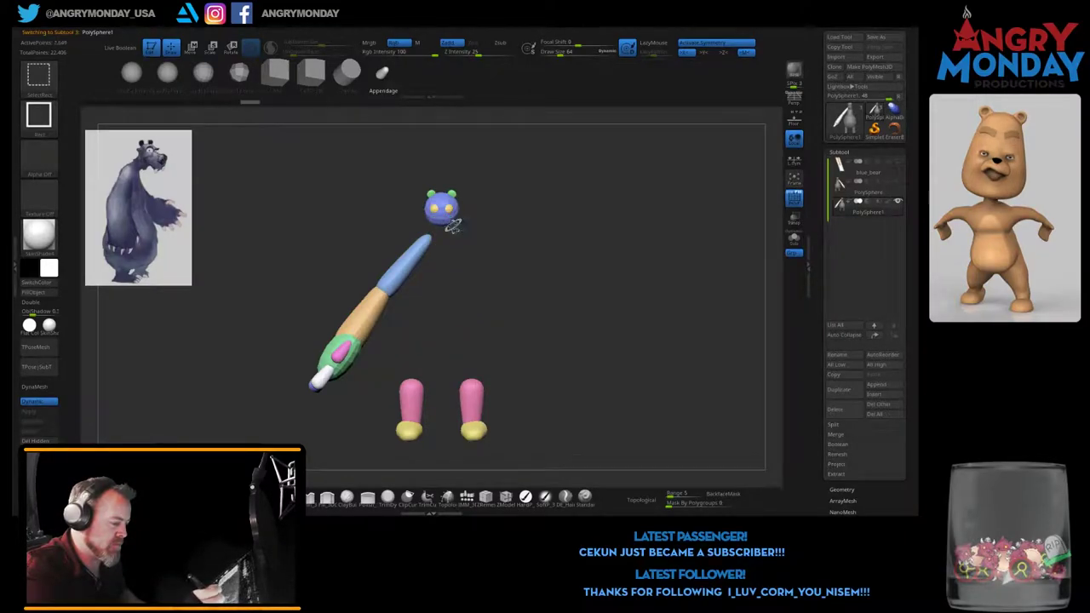
ctrl+alt+shift+click(444, 217)
ctrl+alt+shift+click(452, 197)
ctrl+alt+shift+click(475, 383)
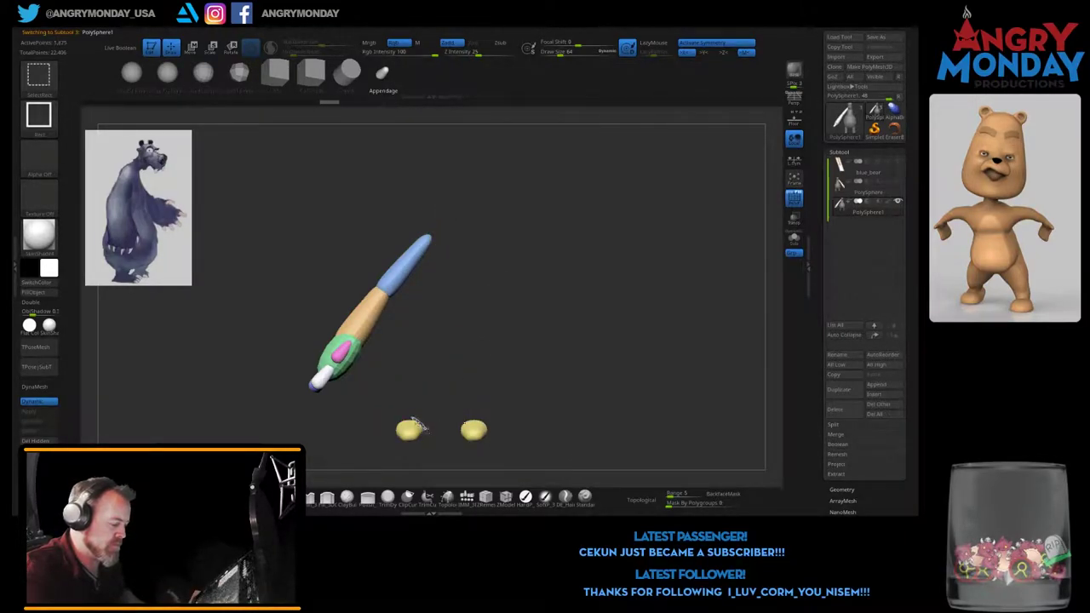
ctrl+alt+shift+click(419, 425)
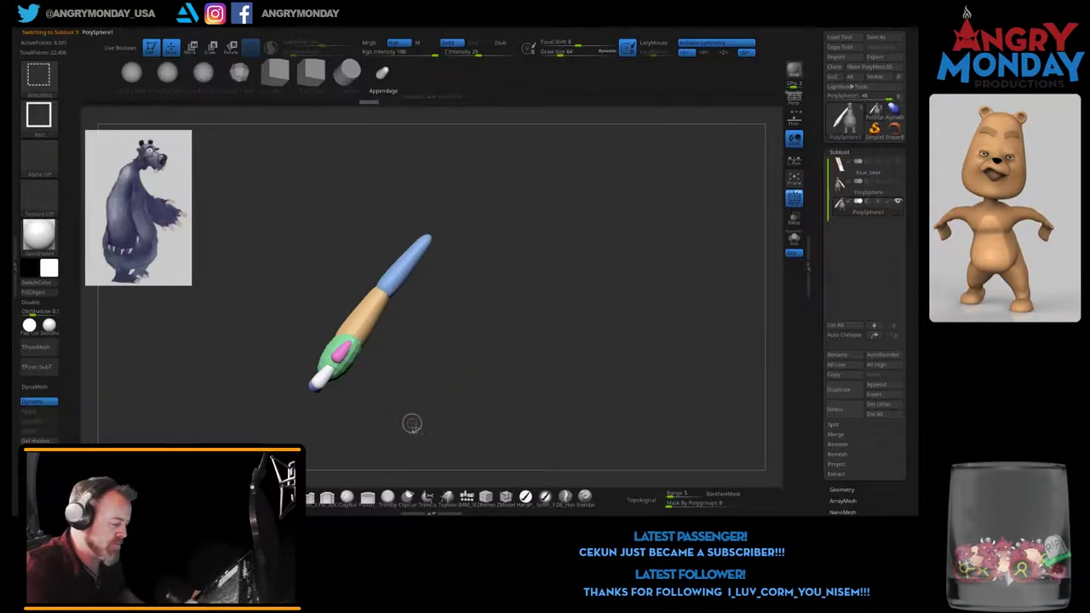
Step: Merge the arm subtool down into the main bear subtool and turn to a front view
click(877, 189)
click(837, 435)
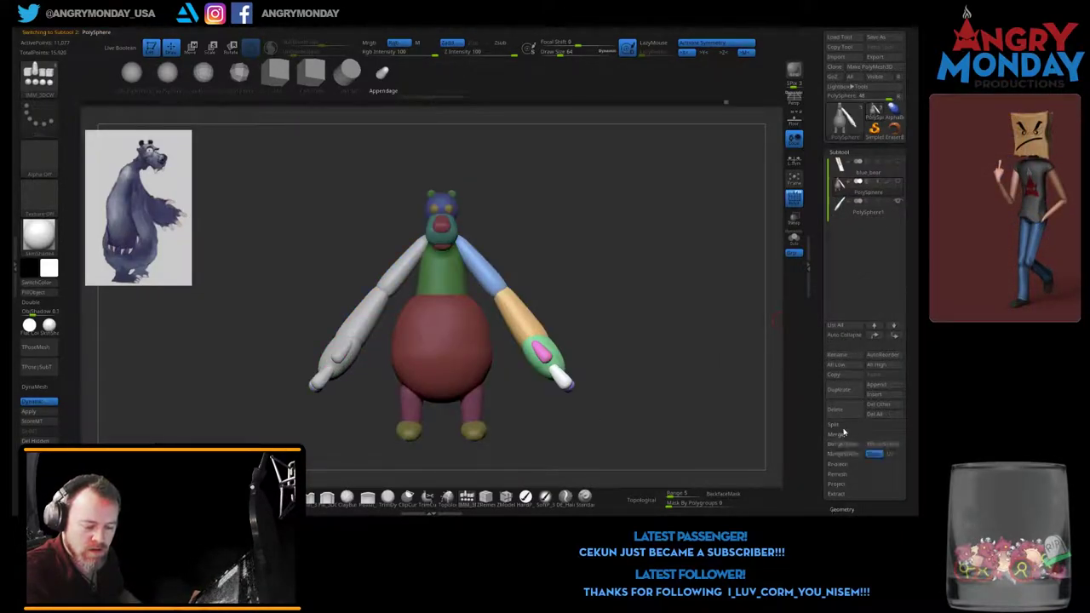
click(850, 443)
click(727, 463)
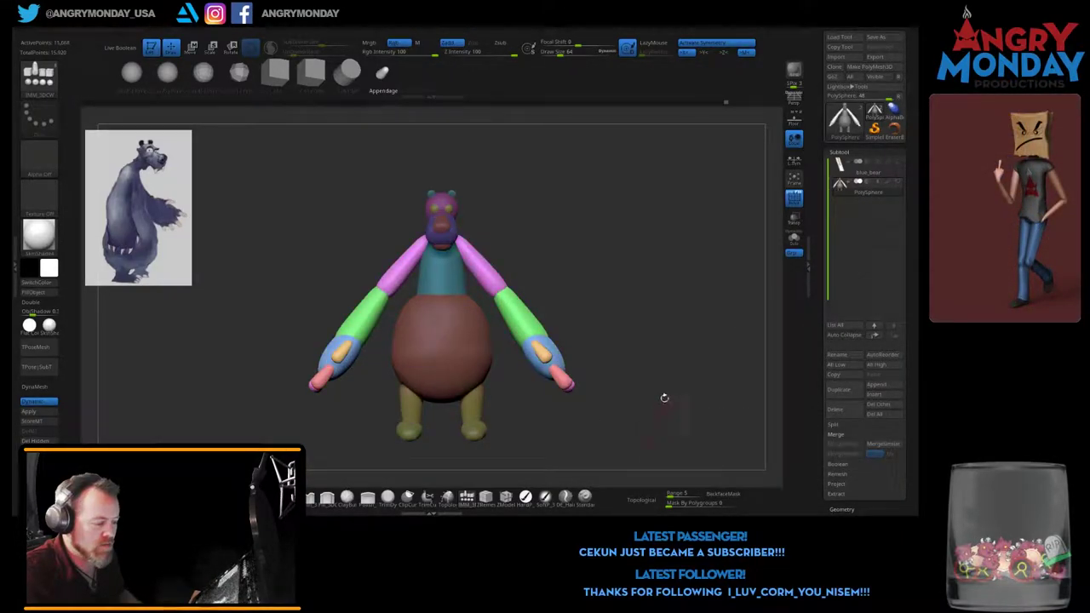
mouse_move(648, 380)
mouse_down()
mouse_move(682, 394)
mouse_move(675, 387)
mouse_move(823, 207)
mouse_up()
Step: Overwrite blue_bear.ZTL with the merged bear, then turn on Polyframe display
click(884, 40)
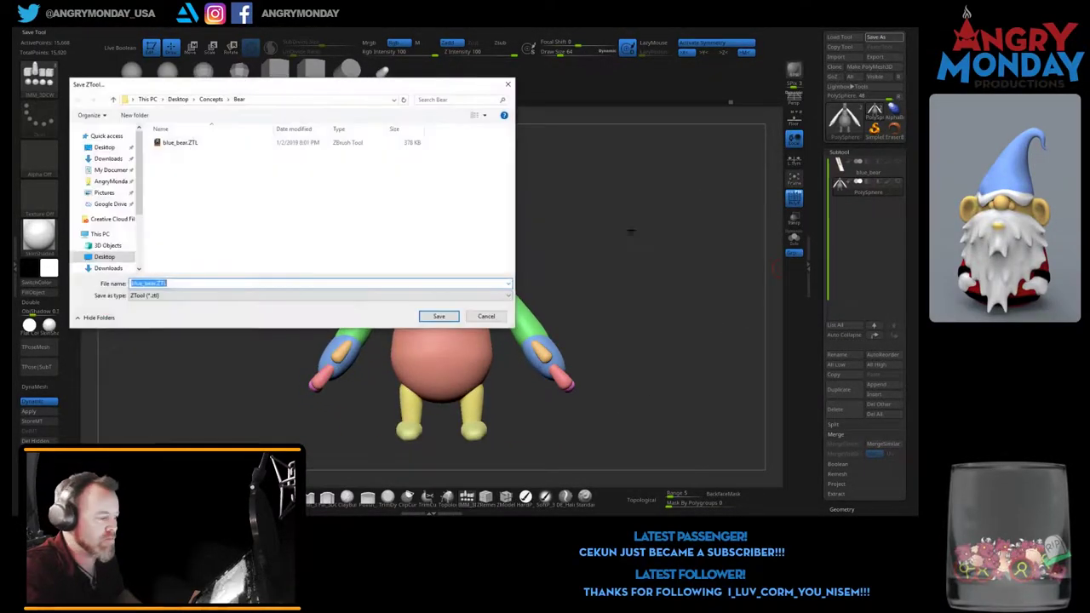
click(439, 316)
click(492, 269)
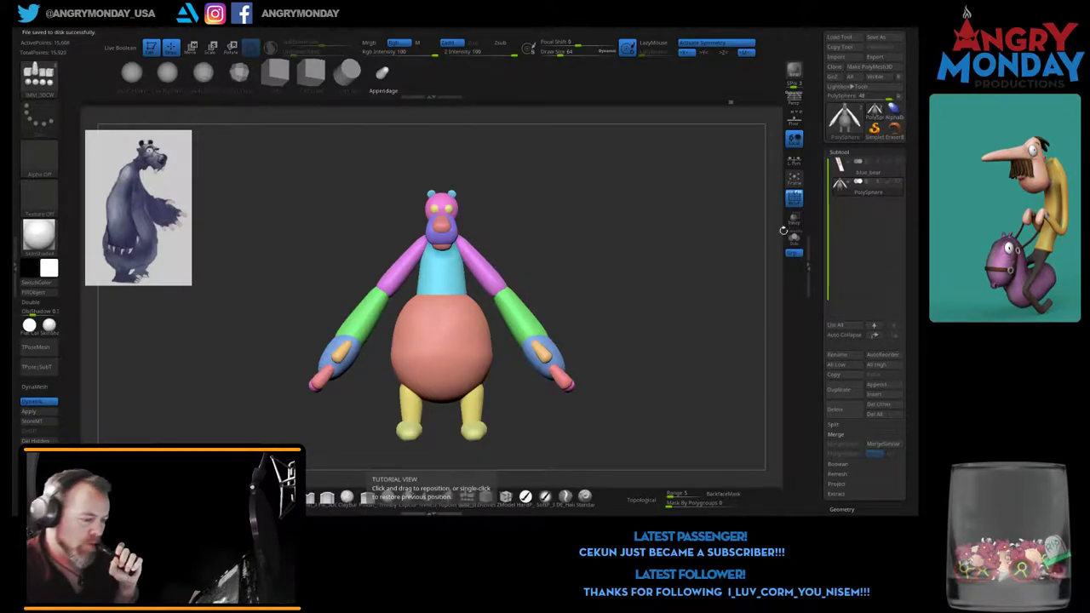
click(794, 179)
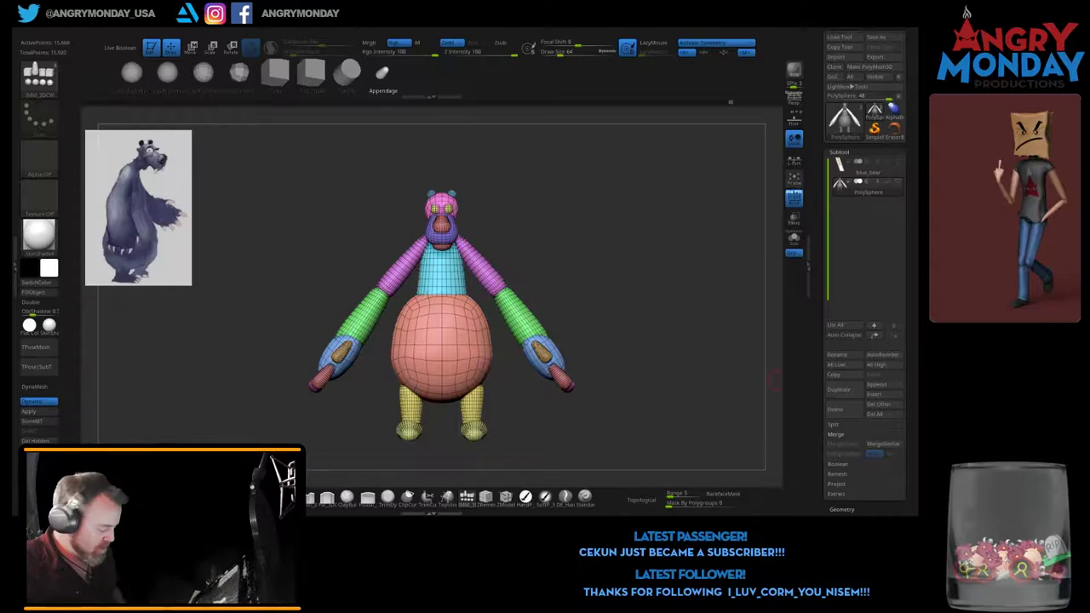
Step: Turn on dynamic subdivision, isolate the cyan torso polygroup, and drag the Move gizmo pivot up to the neck
key(ctrl+d)
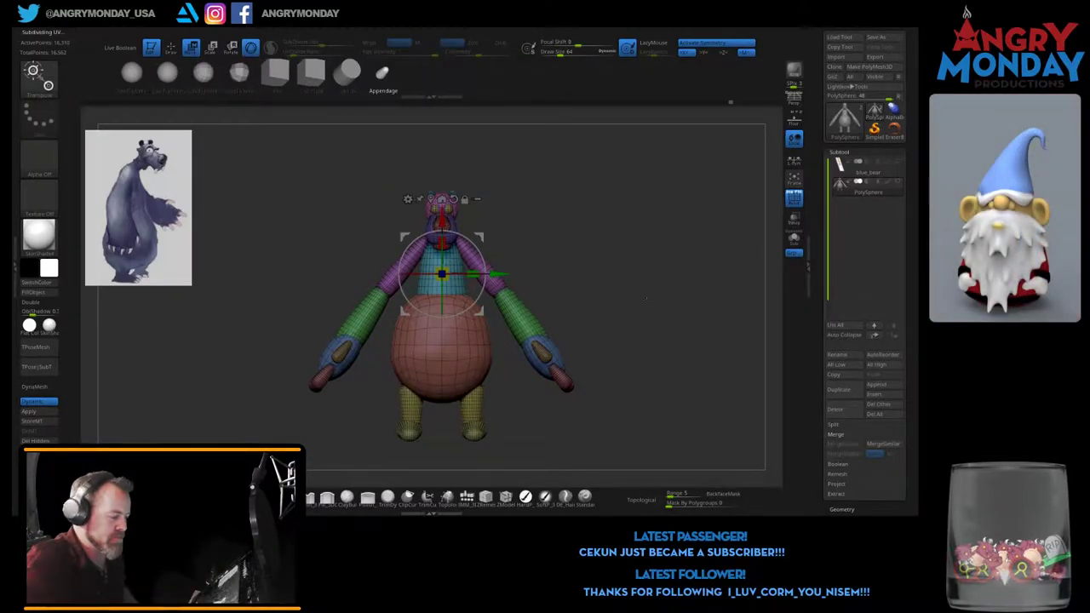
key(w)
ctrl+click(450, 260)
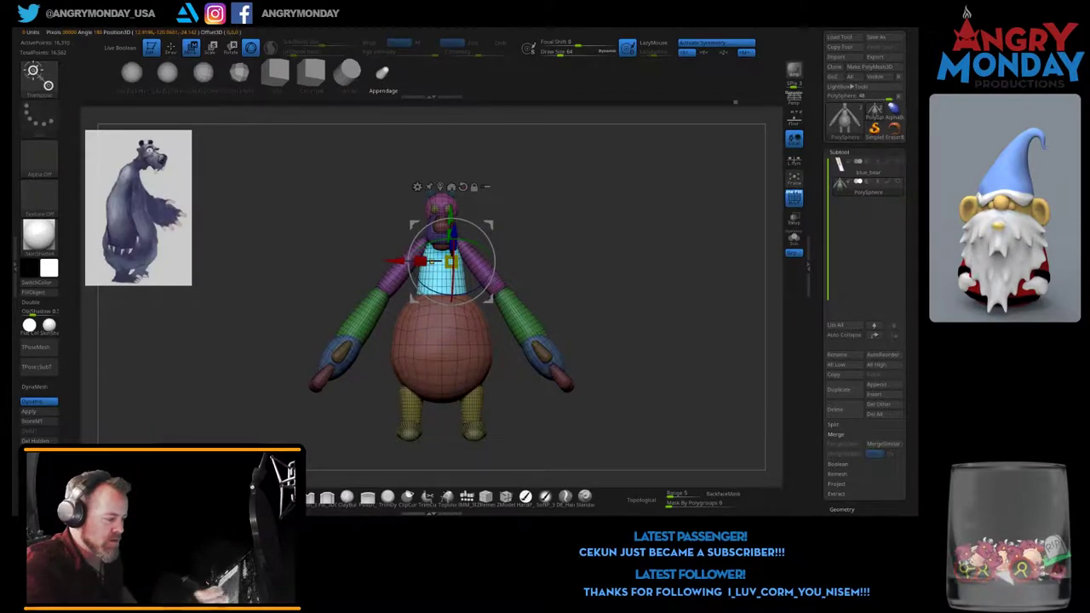
key(q)
key(w)
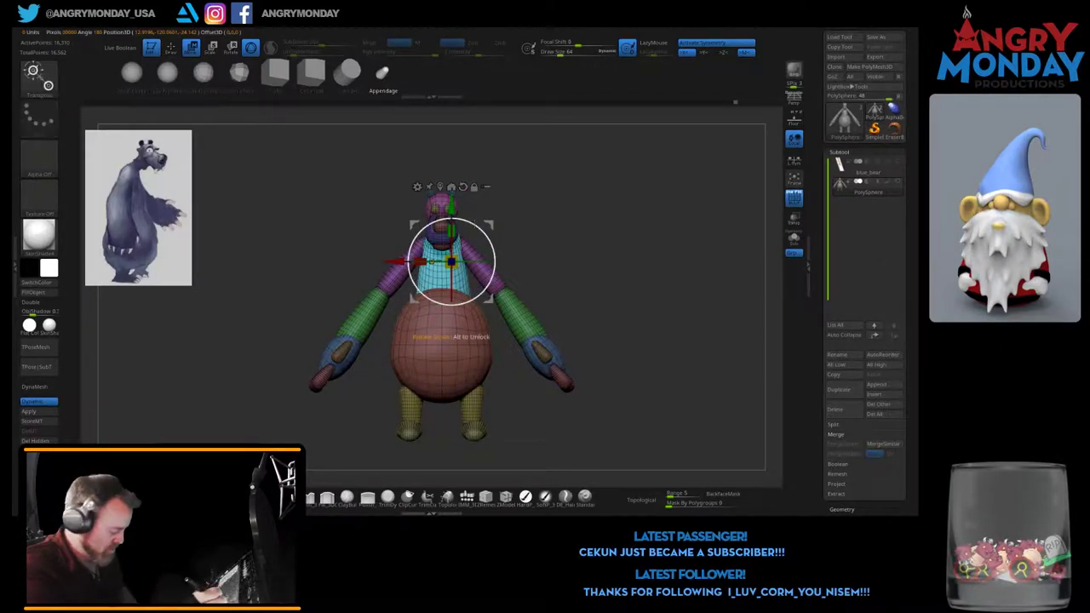
click(441, 354)
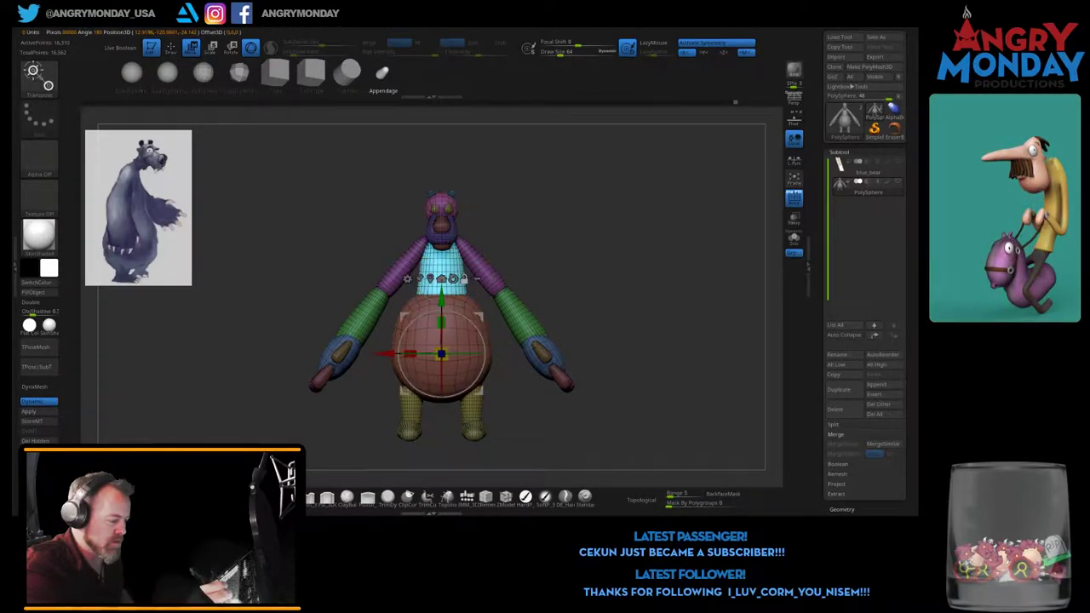
drag(442, 354, 441, 239)
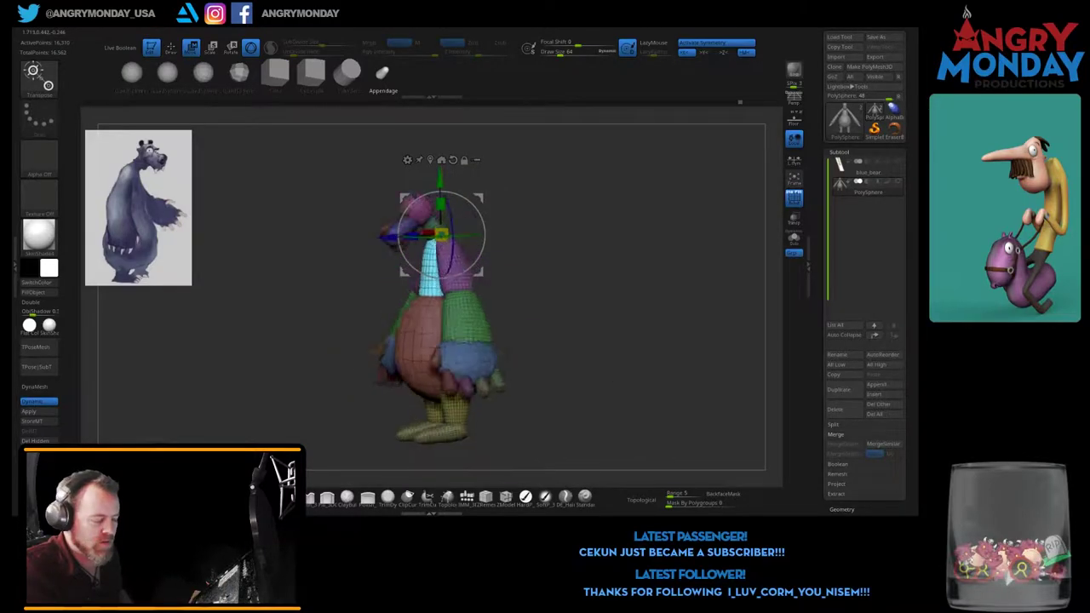
mouse_move(511, 374)
mouse_down()
mouse_move(604, 377)
mouse_move(648, 392)
mouse_up()
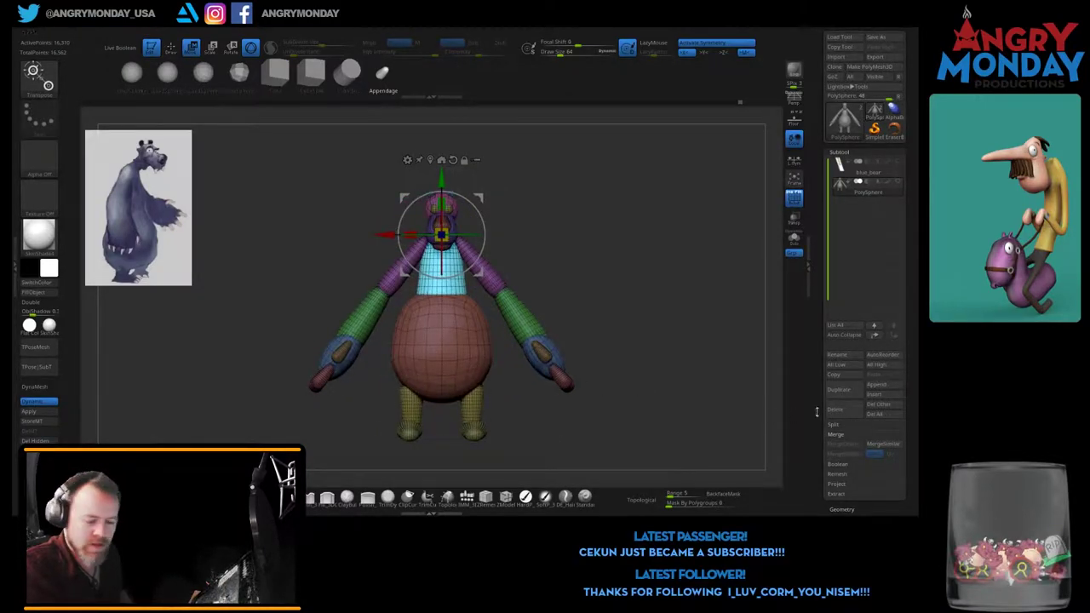
scroll(911, 362, down, 4)
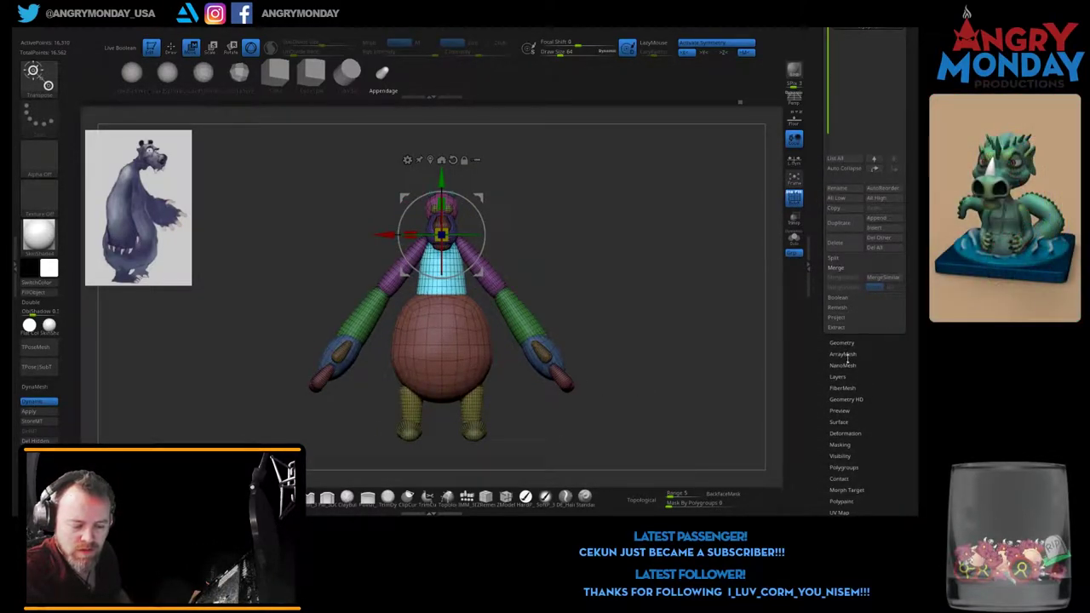
Step: Apply the Taper deformation from Tool > Deformation to the unmasked cyan torso
click(846, 433)
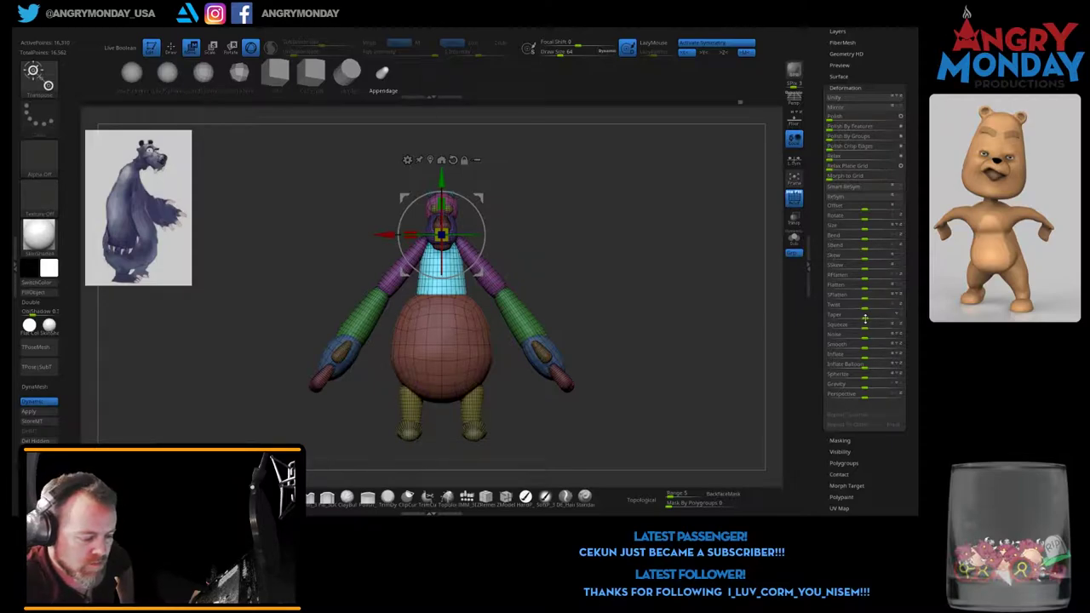
click(864, 318)
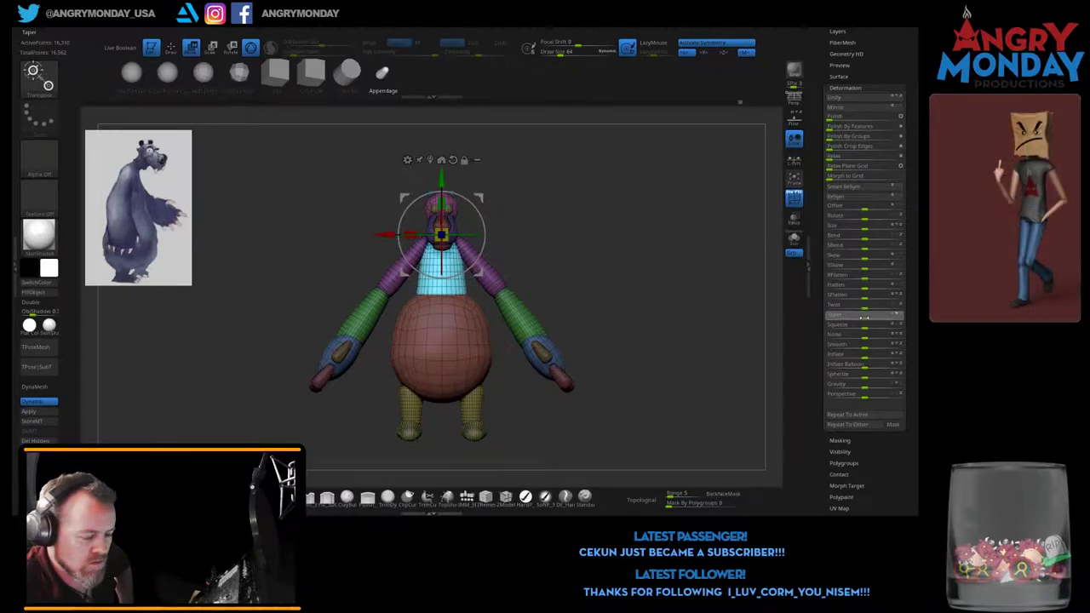
Step: Pick a dark colour and step the undo history back to the hanging-arm pose
click(699, 393)
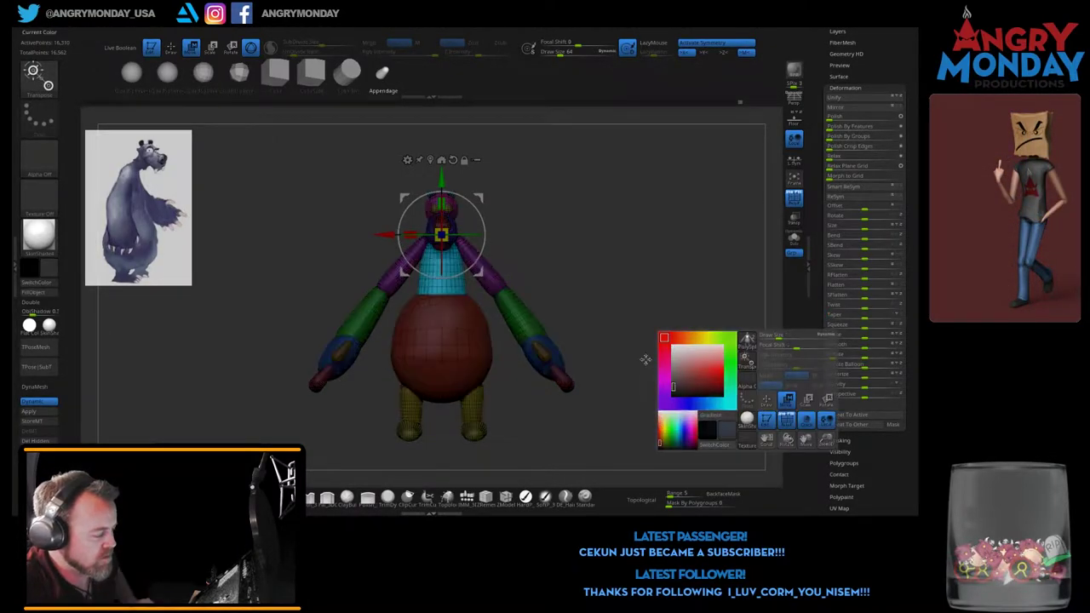
key(q)
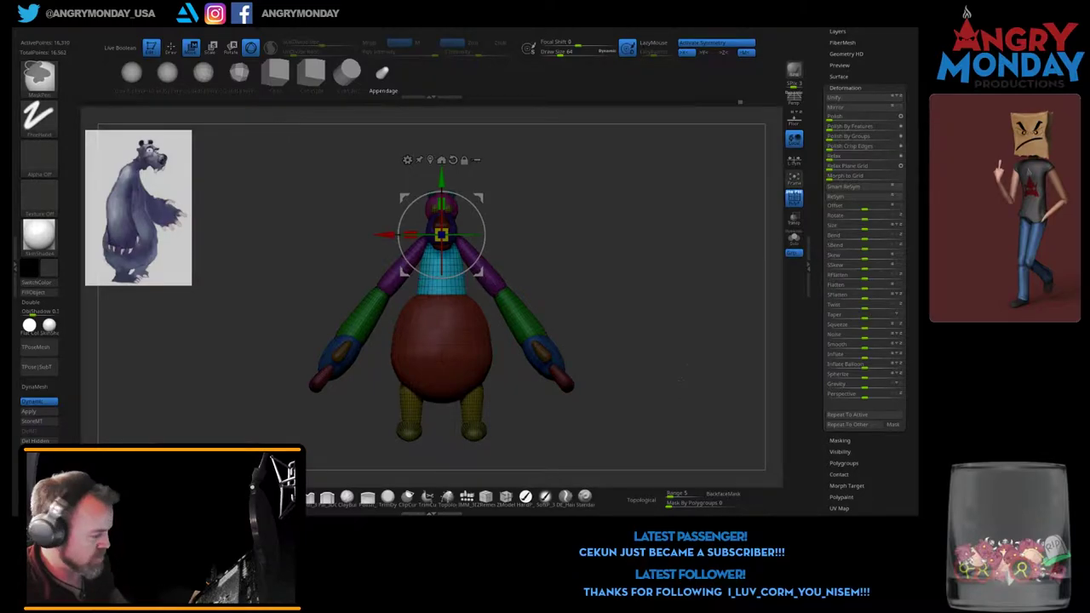
key(w)
key(ctrl+z)
key(ctrl+z)
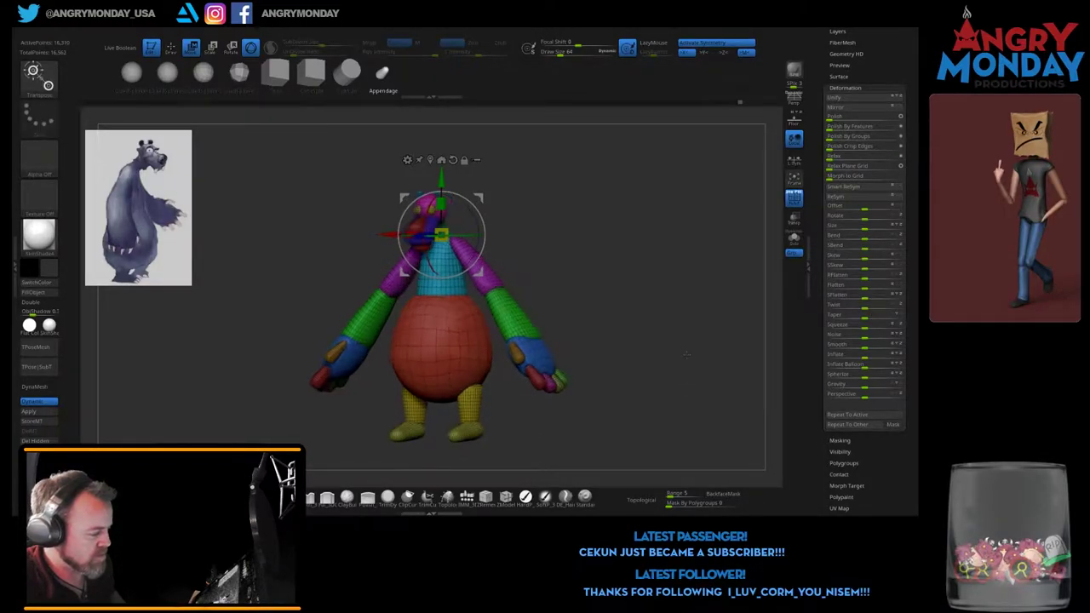
key(ctrl+z)
key(ctrl+z)
key(ctrl+z)
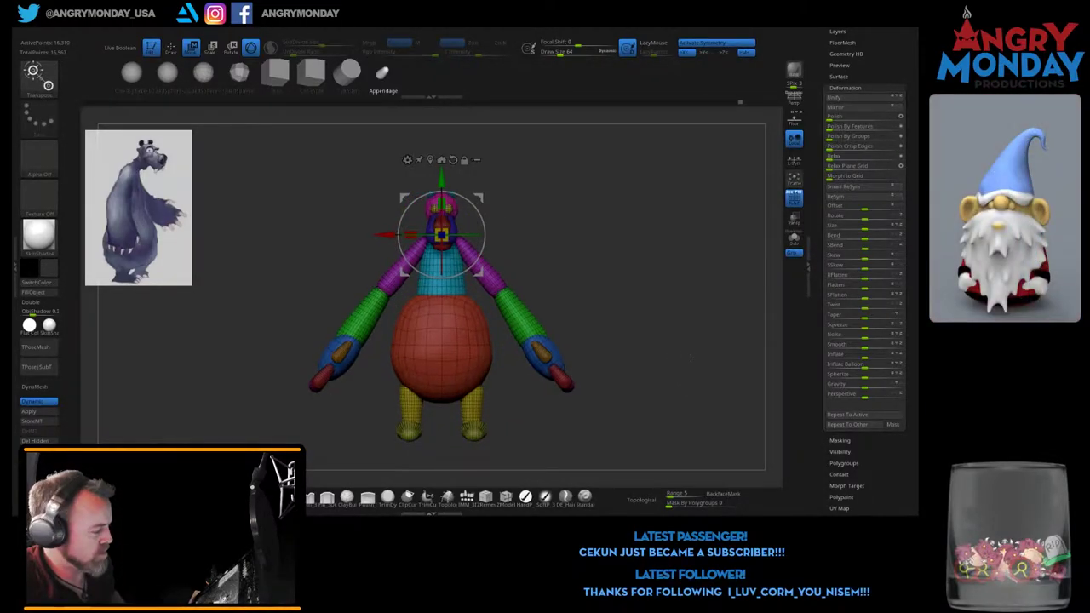
key(ctrl+shift+z)
key(ctrl+shift+z)
key(ctrl+shift+z)
key(ctrl+shift+z)
key(q)
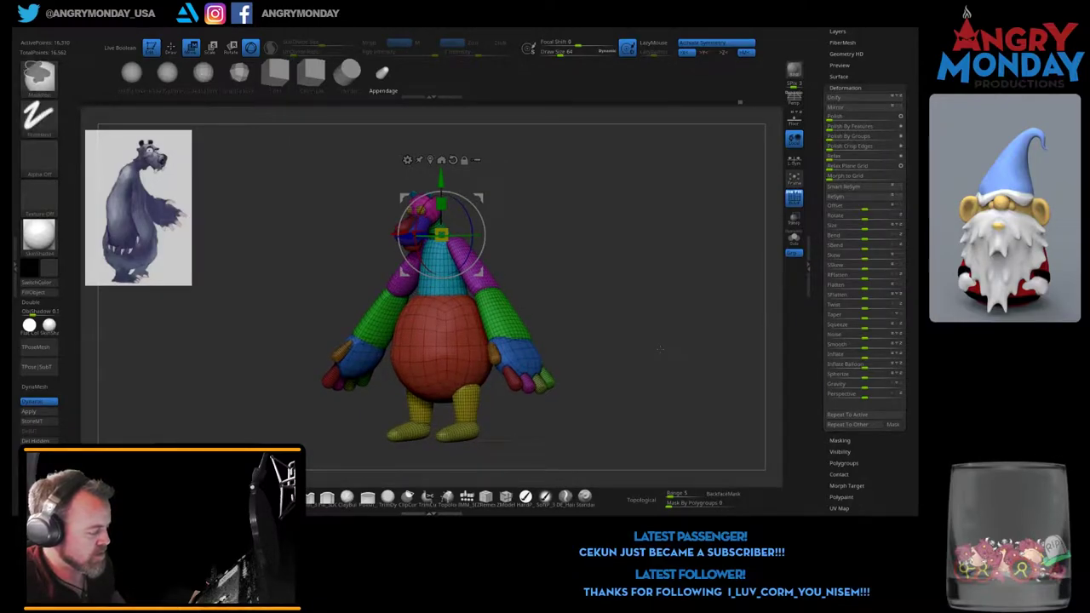
alt+right_drag(659, 347, 779, 323)
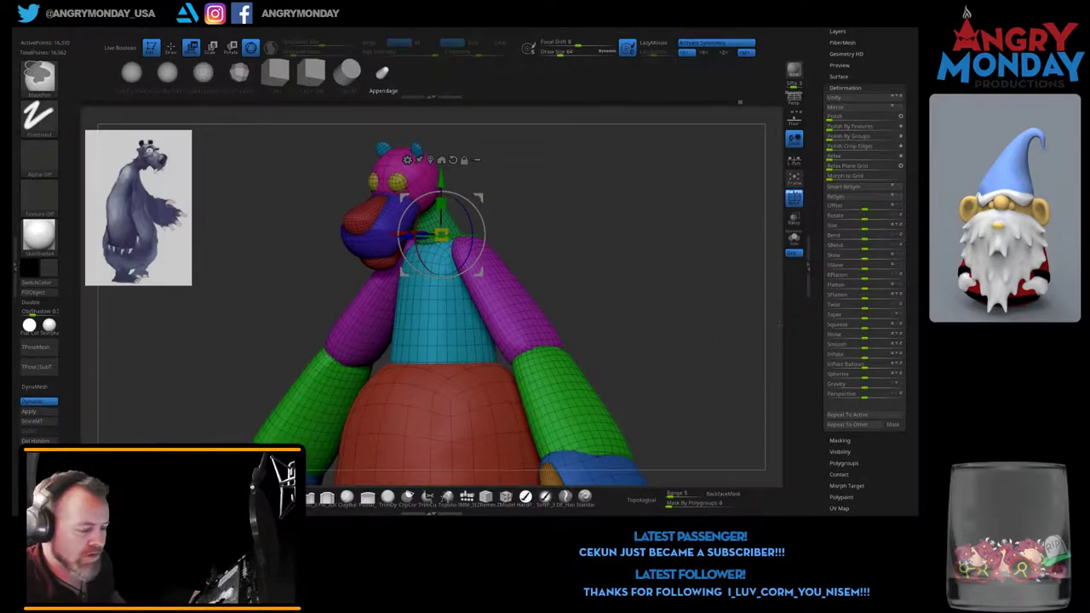
Step: Mask everything except the cyan torso and set the transform pivot at the belly bottom
key(w)
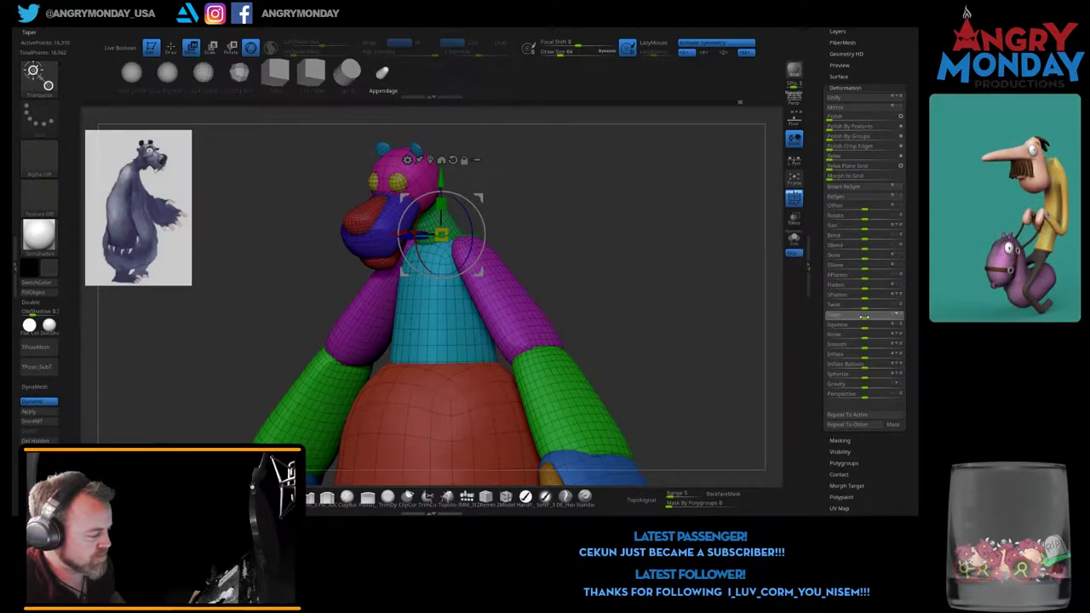
shift+drag(679, 358, 696, 352)
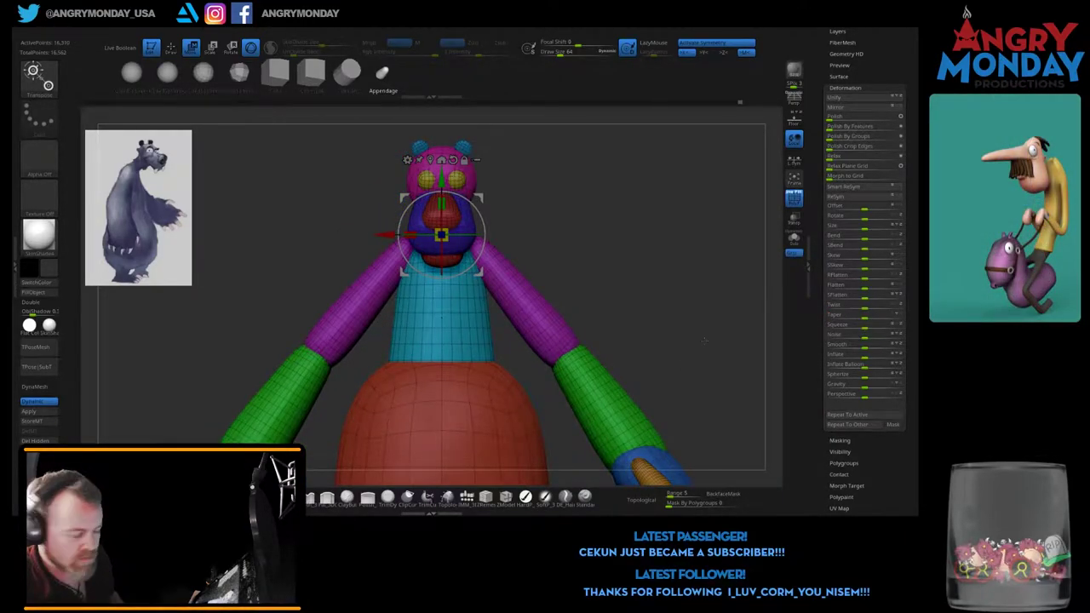
key(shift)
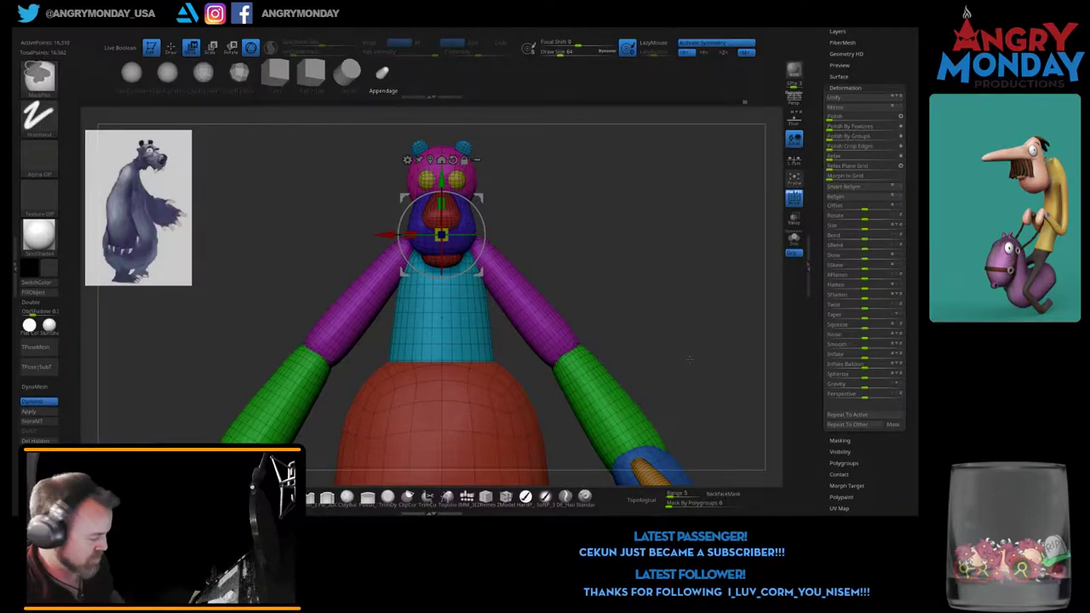
ctrl+click(442, 317)
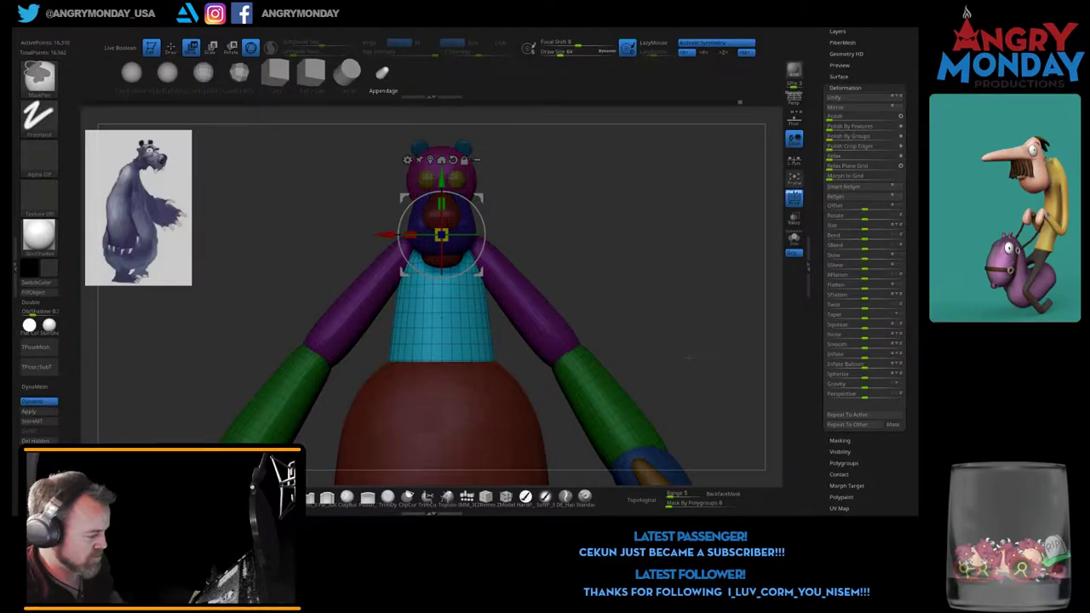
click(442, 478)
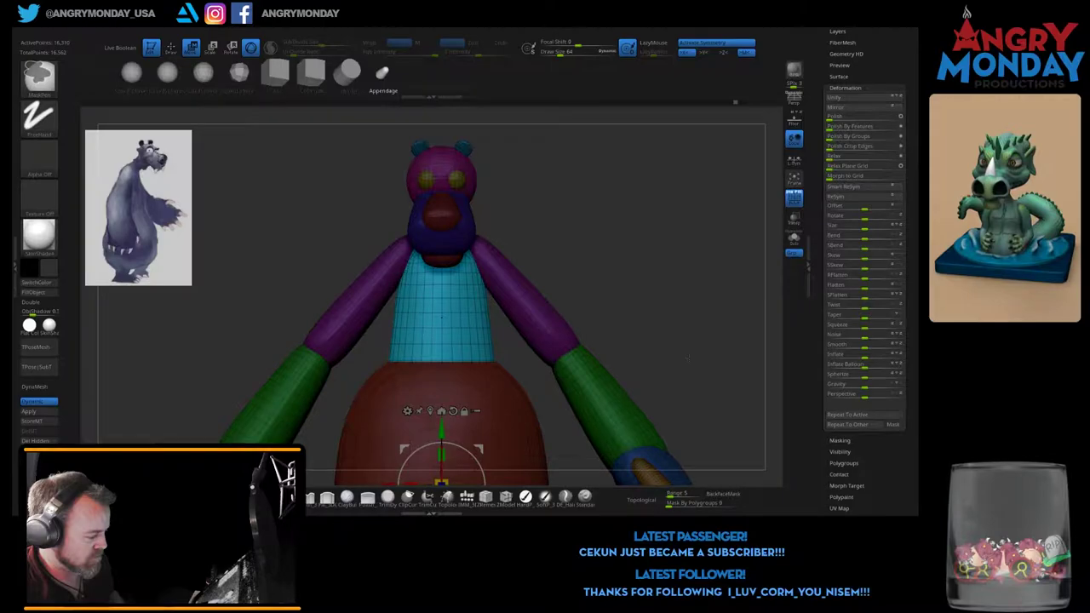
key(w)
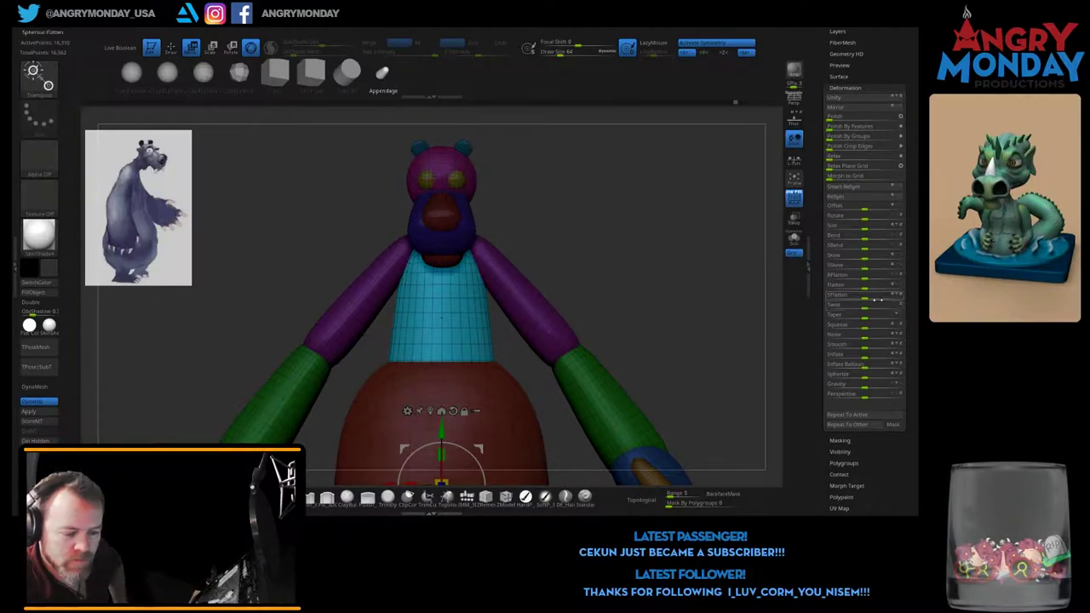
Step: Adjust the Taper and Squeeze deformation sliders so the torso flares wider toward the belly
mouse_move(867, 317)
mouse_down()
mouse_move(845, 317)
mouse_move(860, 315)
mouse_up()
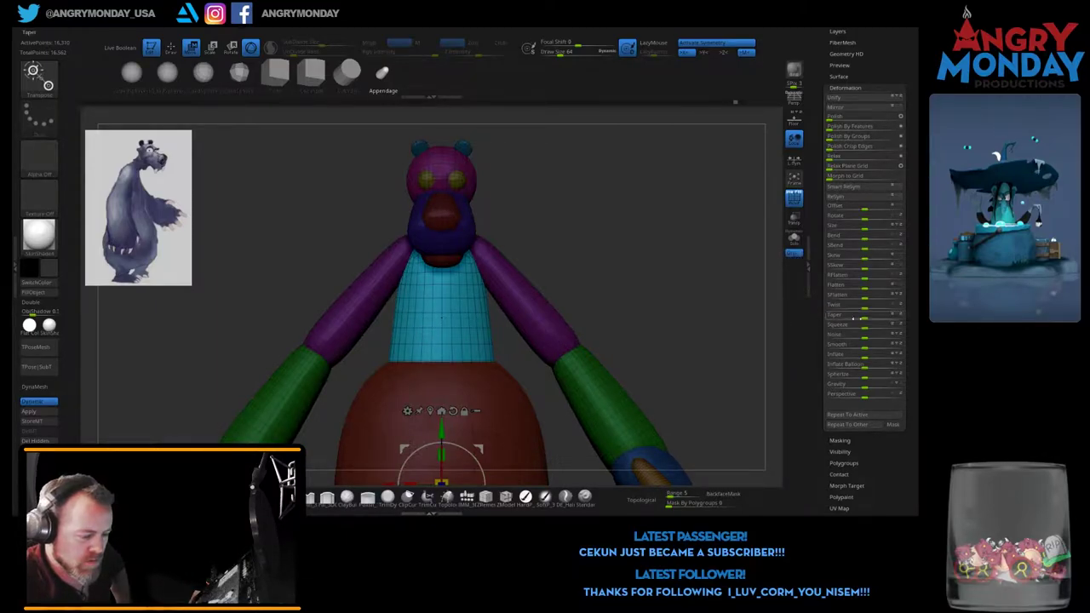
drag(864, 327, 872, 325)
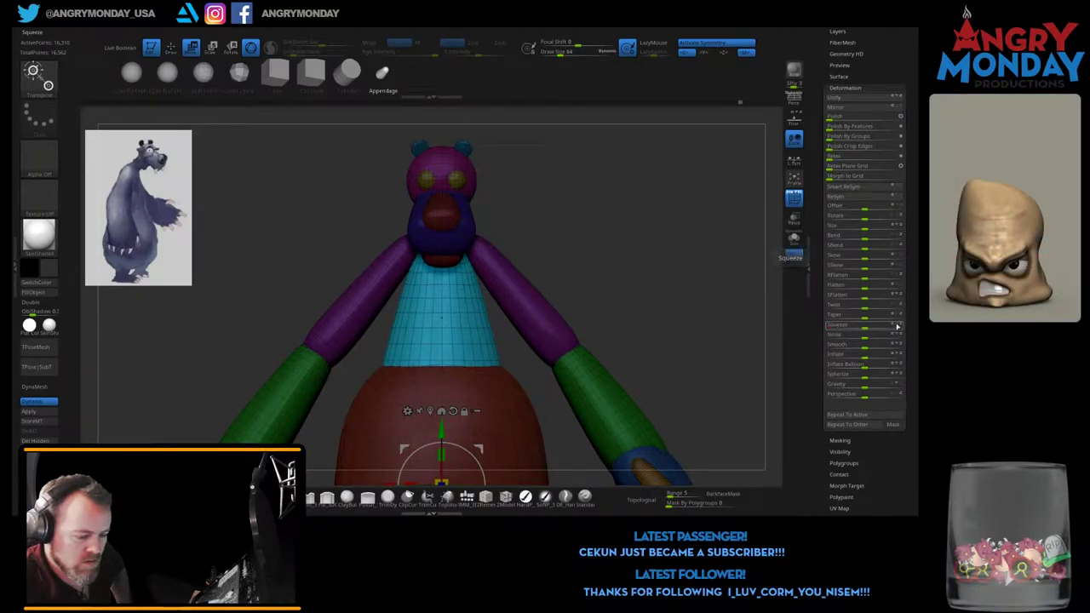
drag(865, 326, 869, 327)
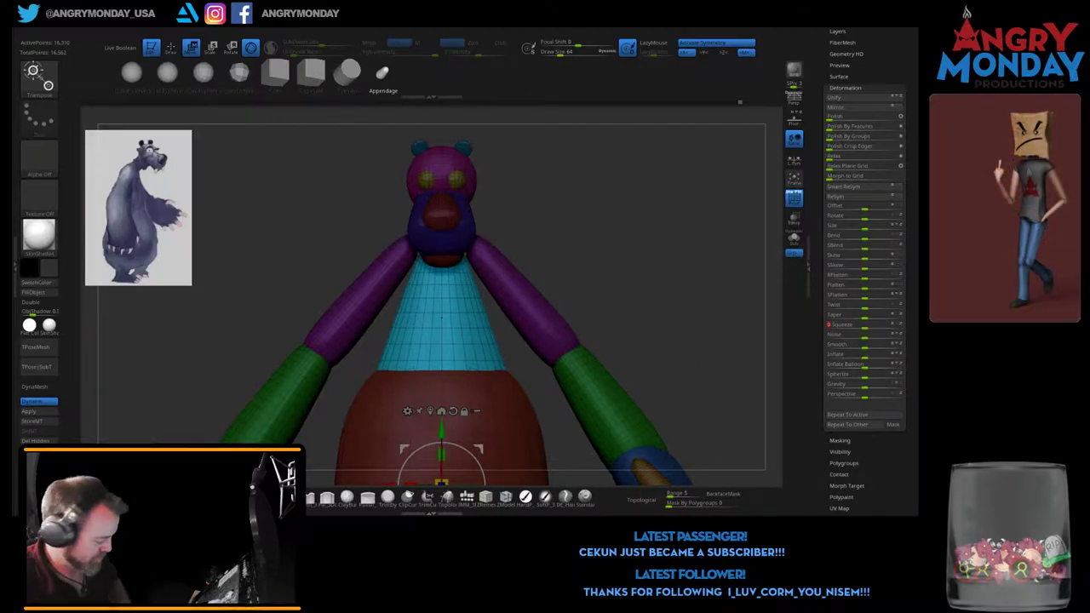
key(q)
alt+right_drag(695, 351, 669, 361)
alt+drag(699, 358, 699, 200)
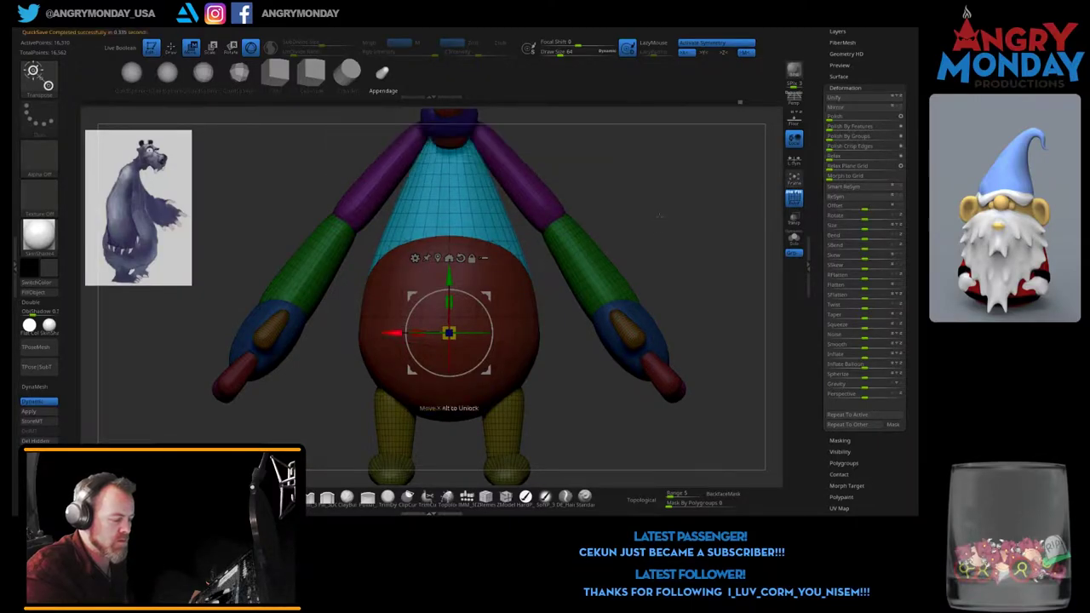
Step: Turn Polyframe off, set Main Color to black then white, and turn Polyframe back on
drag(545, 223, 625, 223)
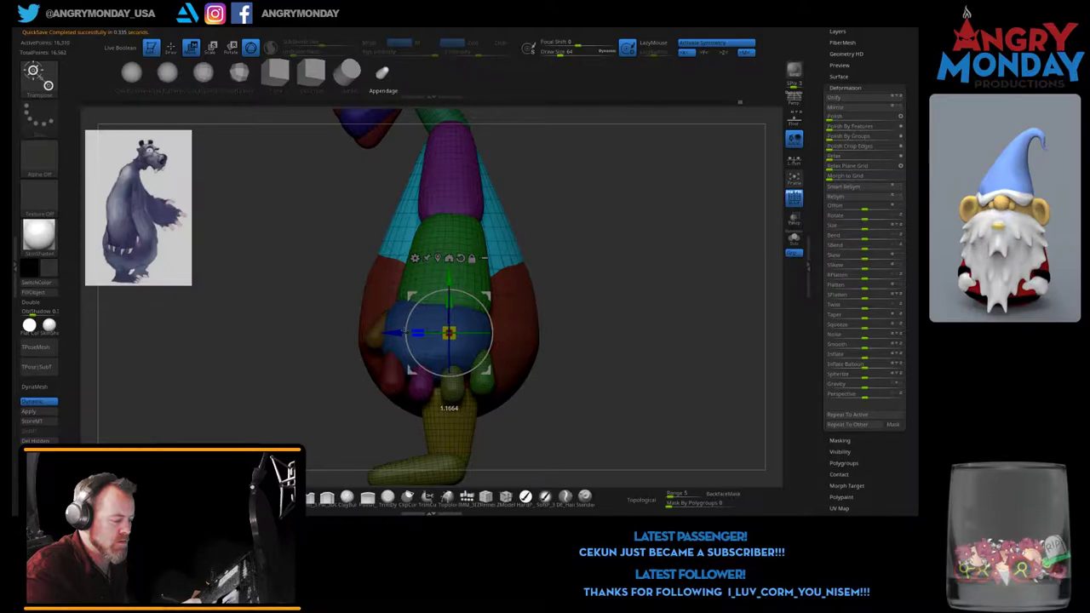
shift+drag(647, 281, 647, 196)
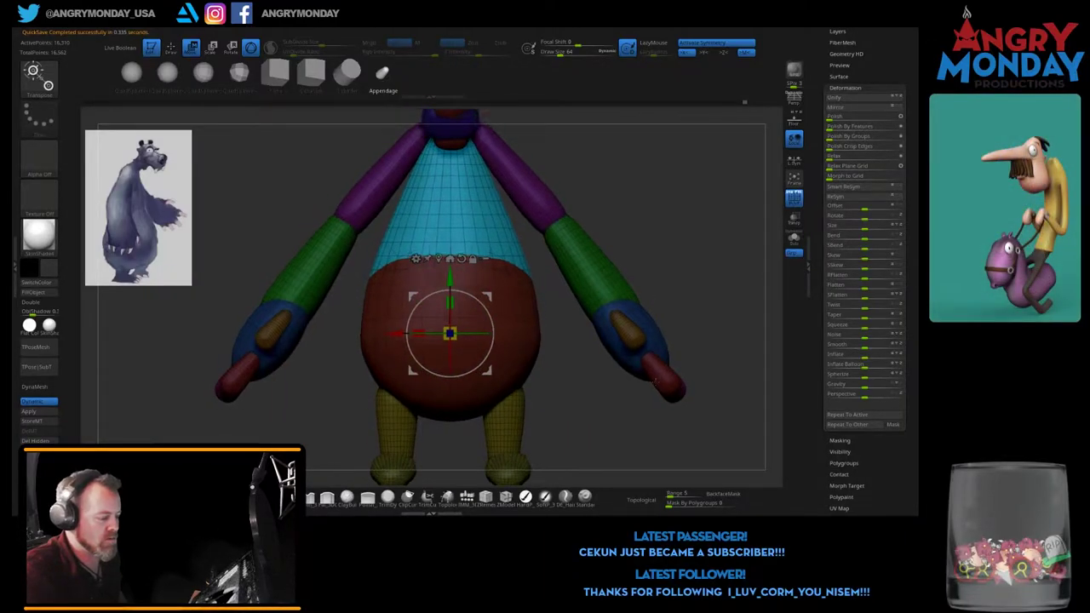
alt+drag(656, 380, 618, 294)
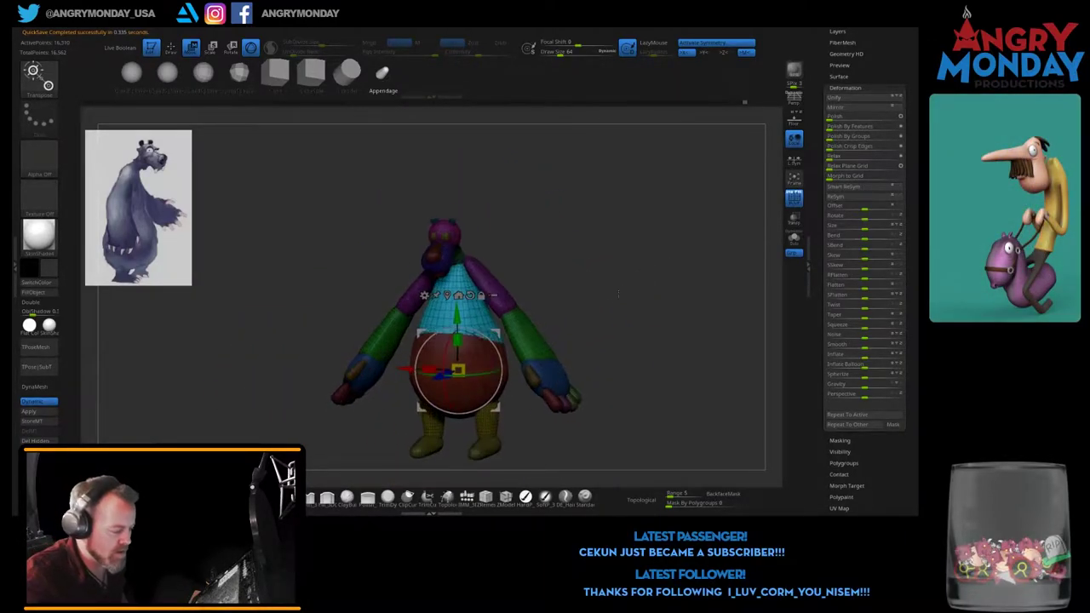
mouse_move(618, 294)
mouse_down()
mouse_move(596, 306)
mouse_move(631, 281)
mouse_up()
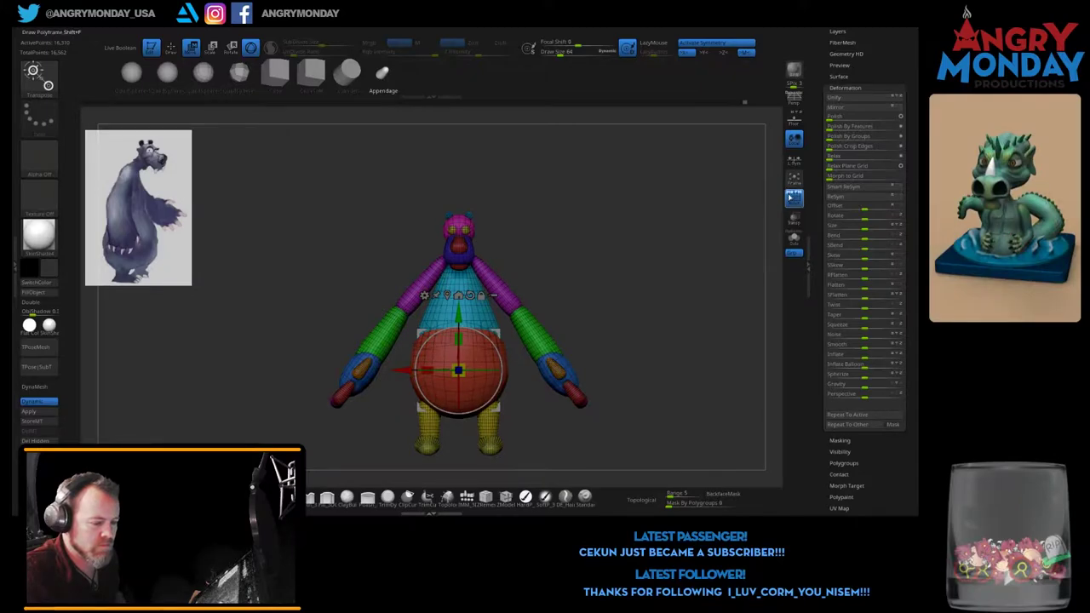
click(794, 197)
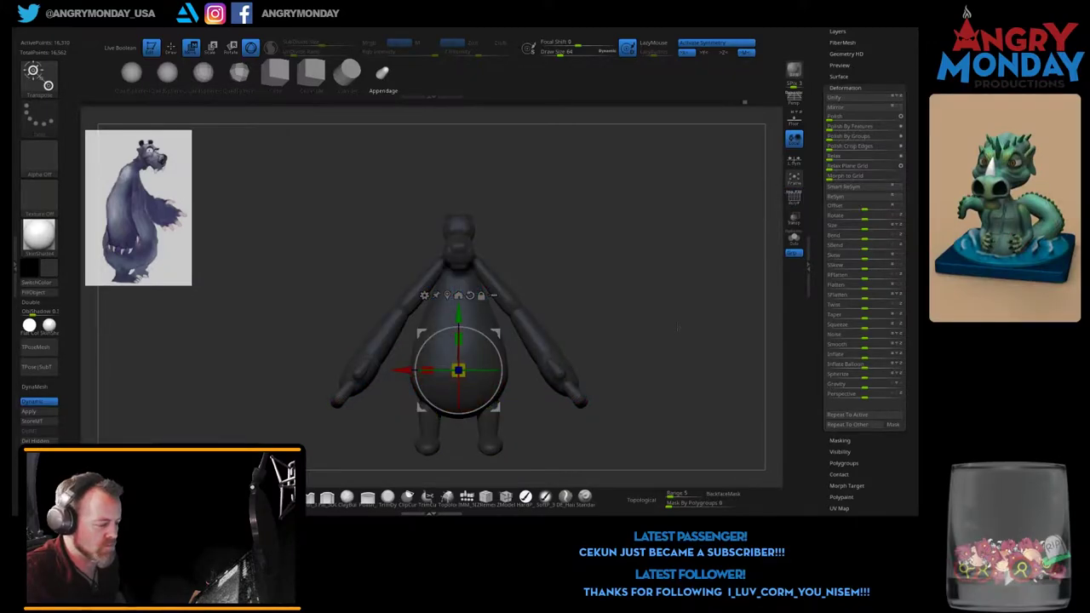
click(52, 266)
click(102, 341)
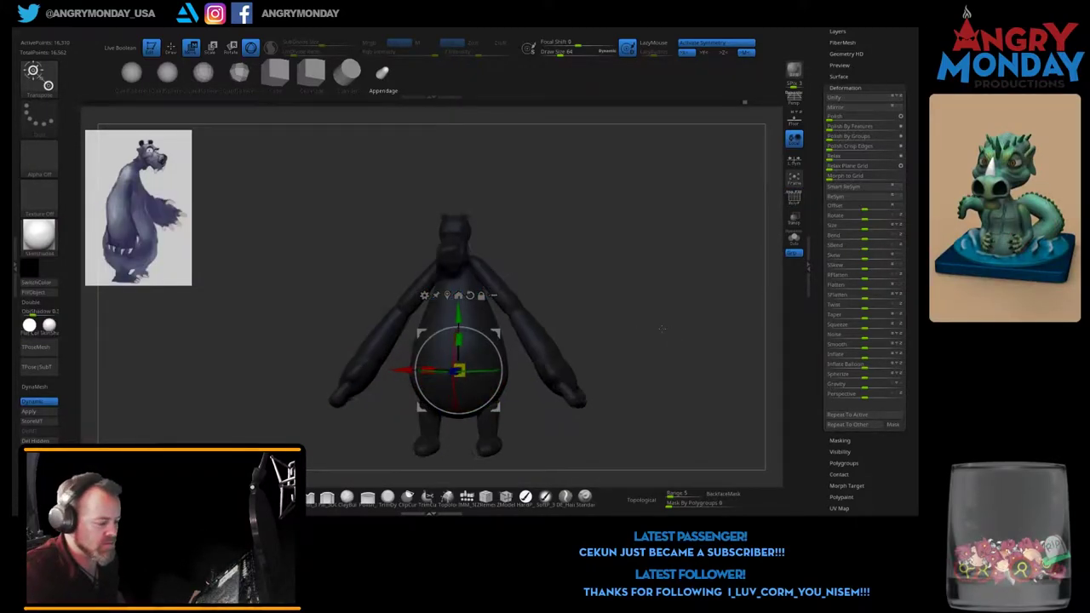
click(29, 266)
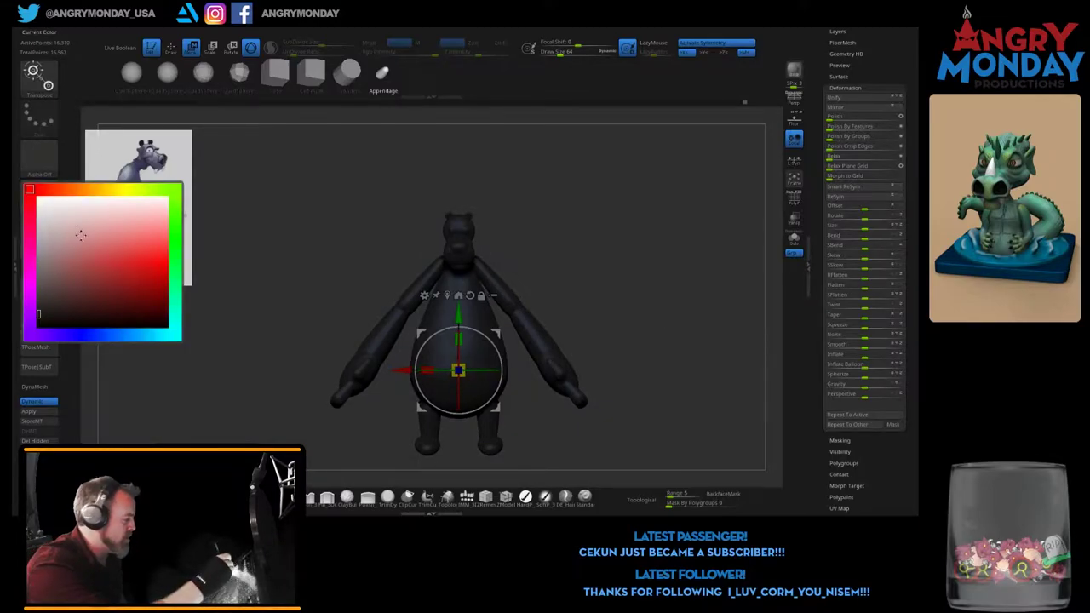
click(34, 196)
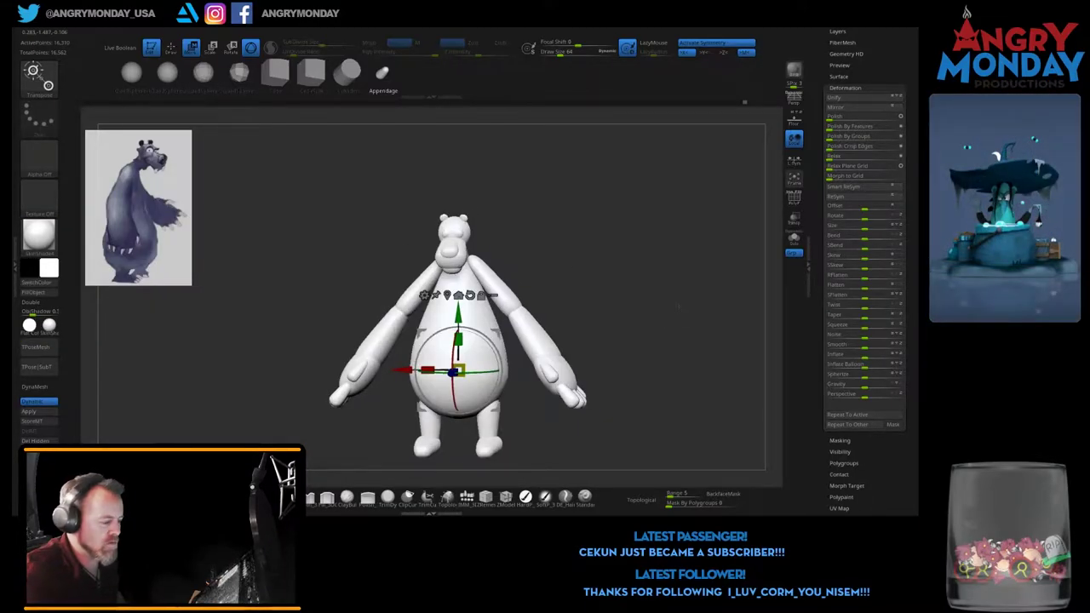
click(795, 202)
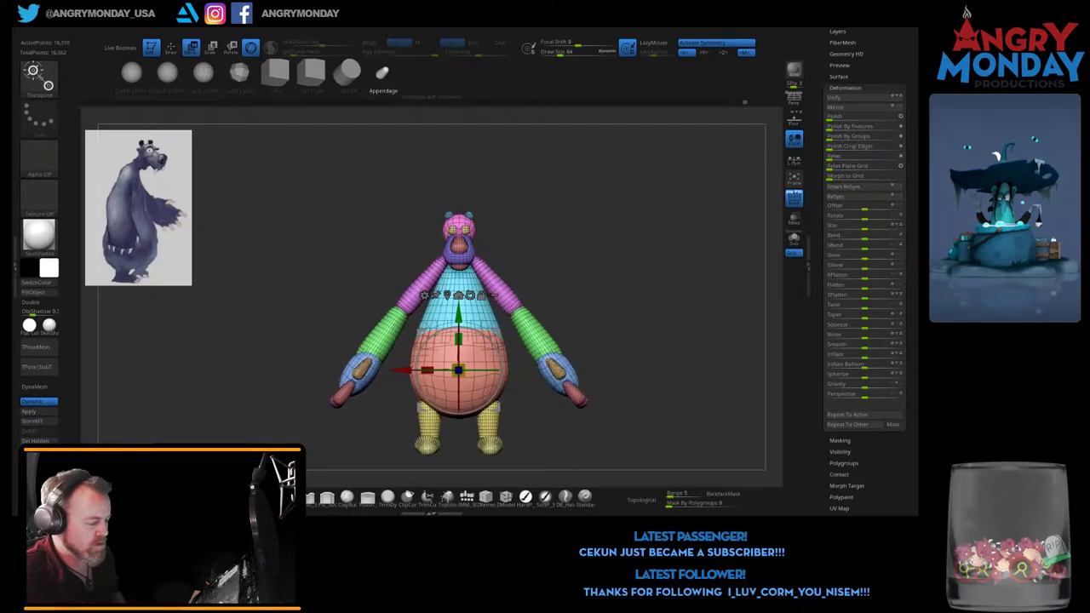
mouse_move(596, 400)
mouse_down()
mouse_move(690, 400)
mouse_move(671, 395)
mouse_move(671, 323)
mouse_move(617, 347)
mouse_move(636, 355)
mouse_up()
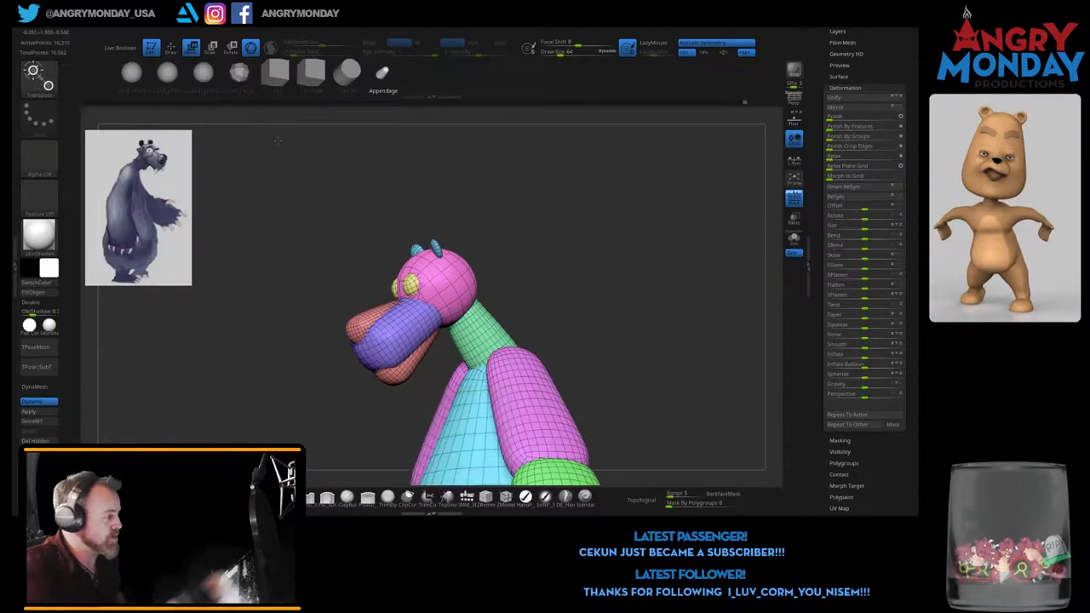
Step: Insert a cone onto the bear's head with the IMM brush and mask the rest of the model
click(467, 495)
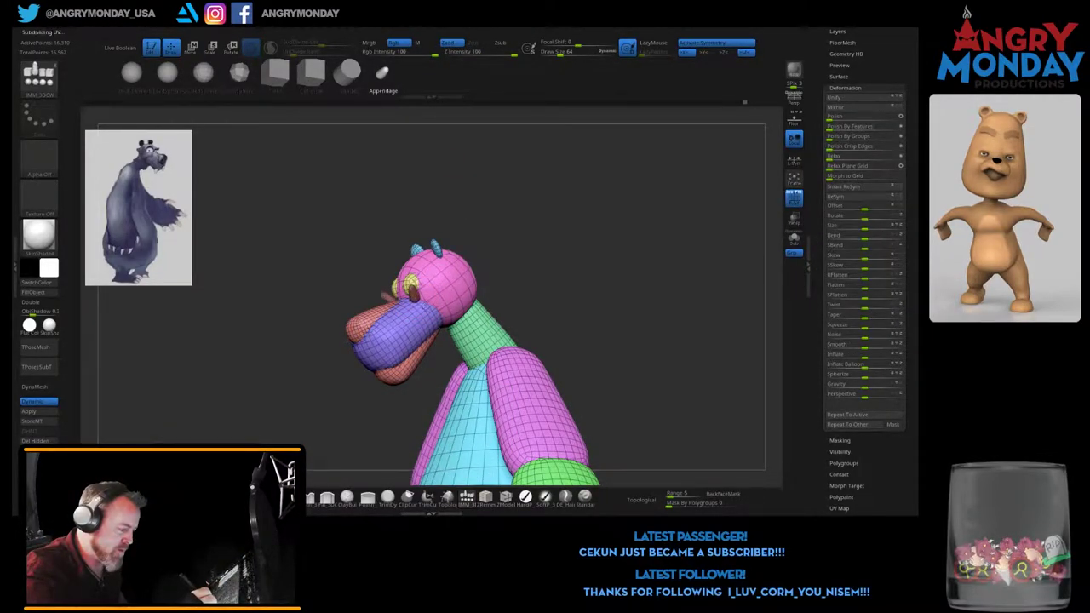
drag(378, 293, 366, 283)
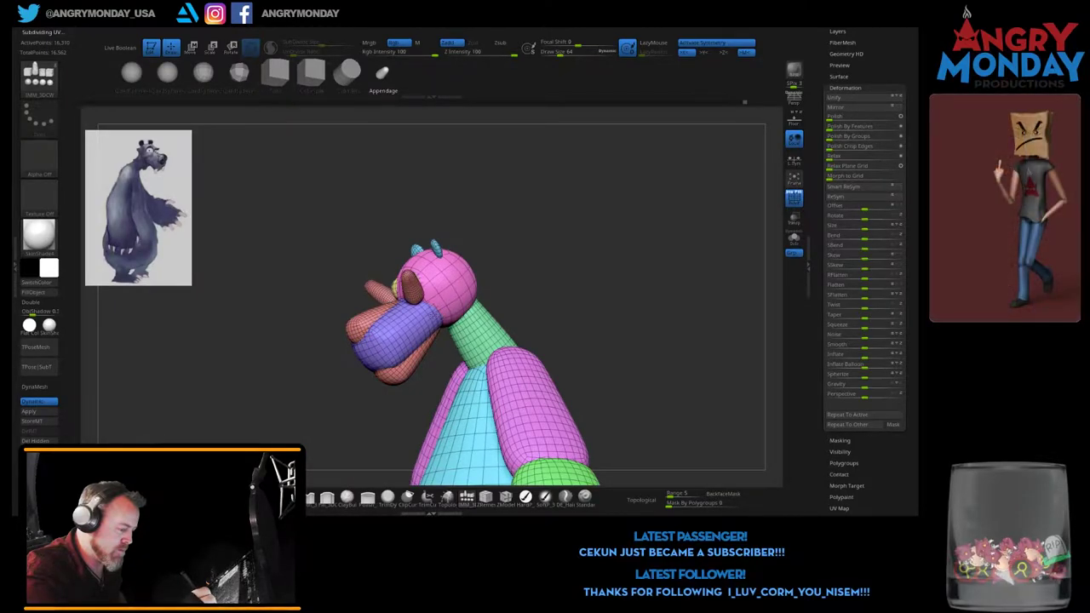
click(434, 317)
Step: Rotate the cones downward with the transform gizmo and check them from front, side and three-quarter views
drag(558, 287, 593, 278)
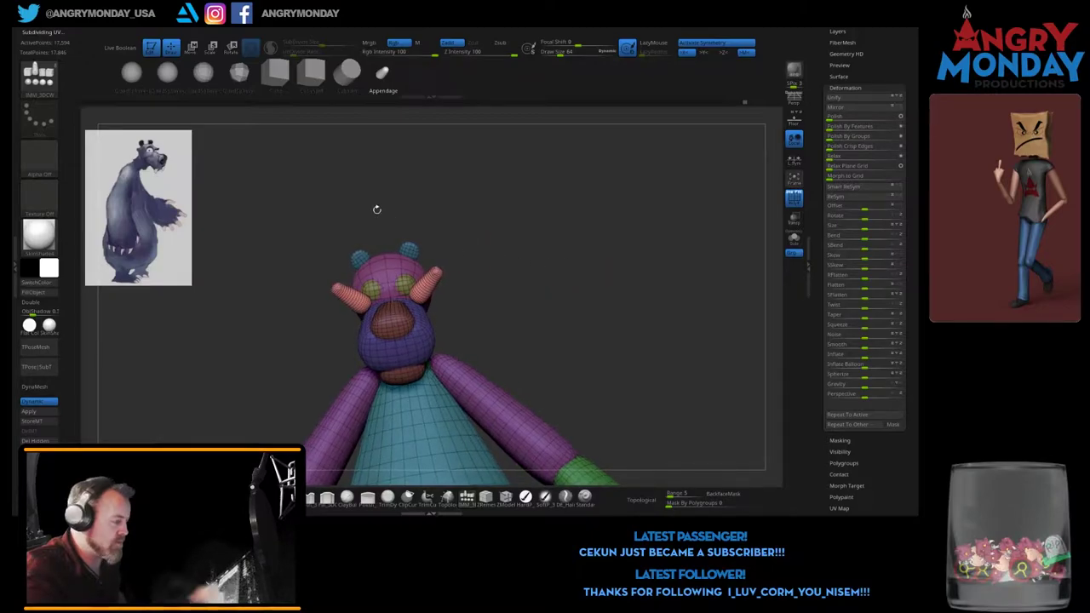
key(w)
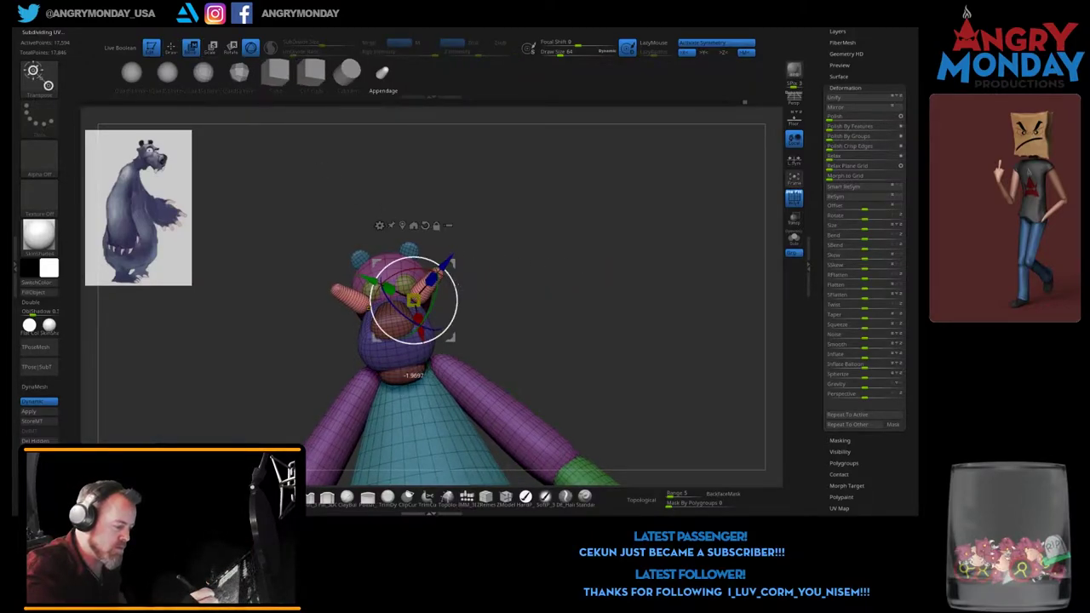
drag(449, 271, 439, 317)
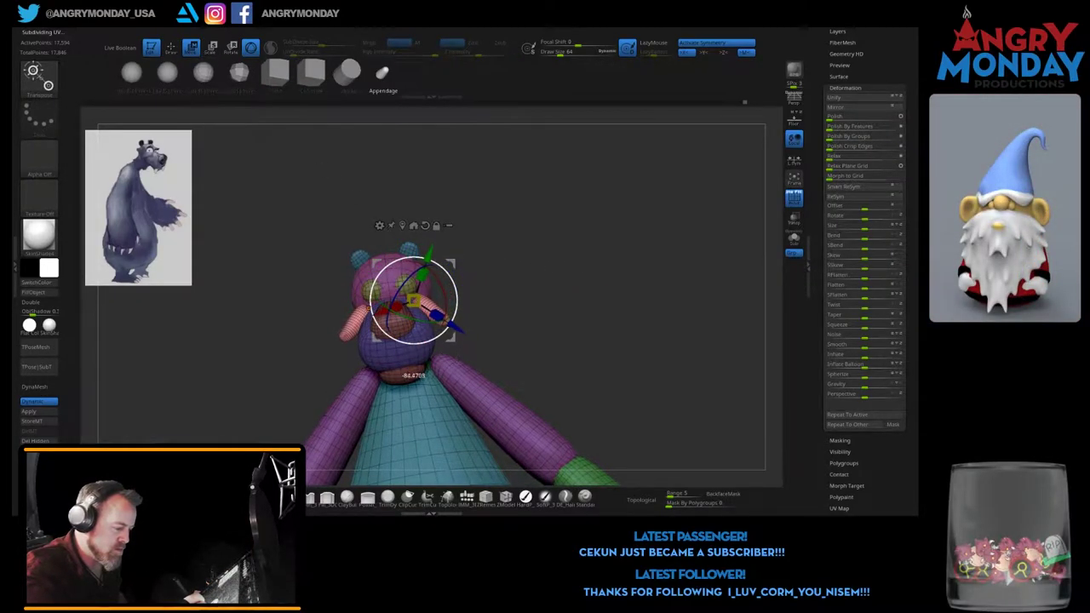
drag(494, 289, 533, 332)
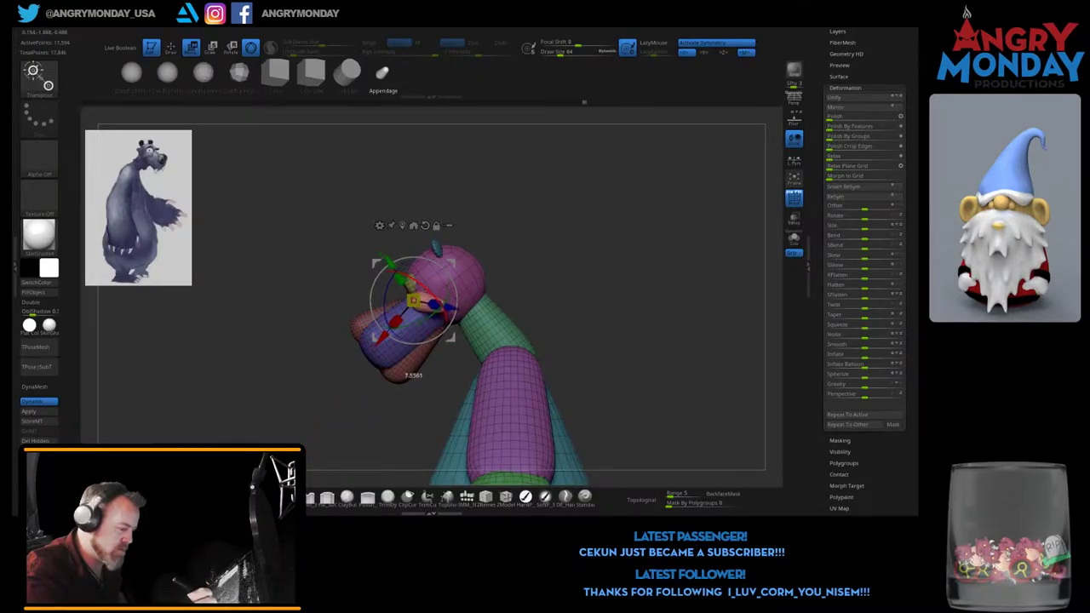
drag(527, 266, 443, 315)
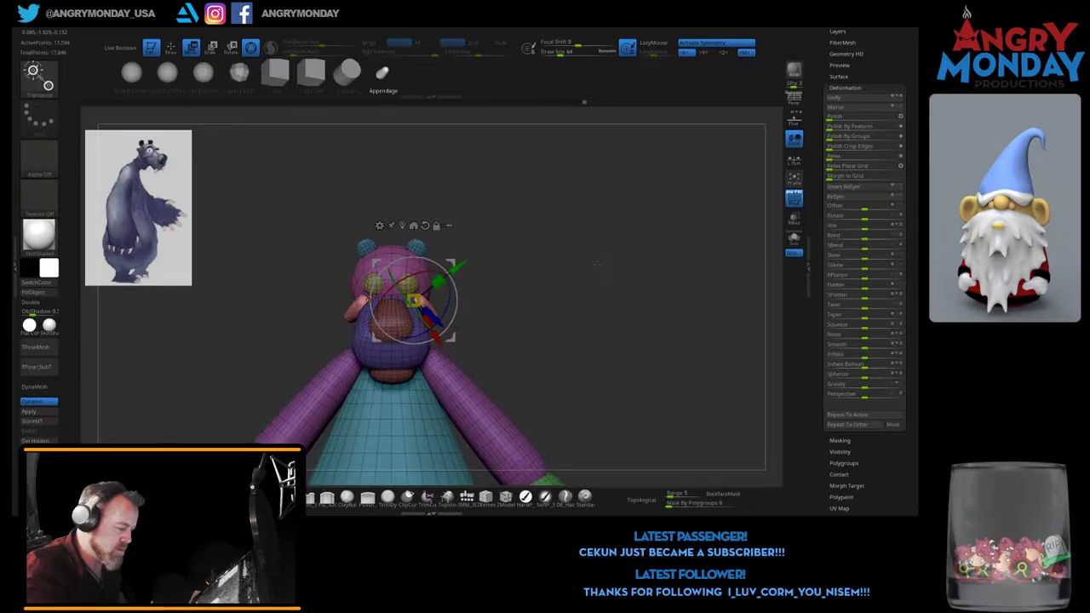
drag(545, 281, 590, 246)
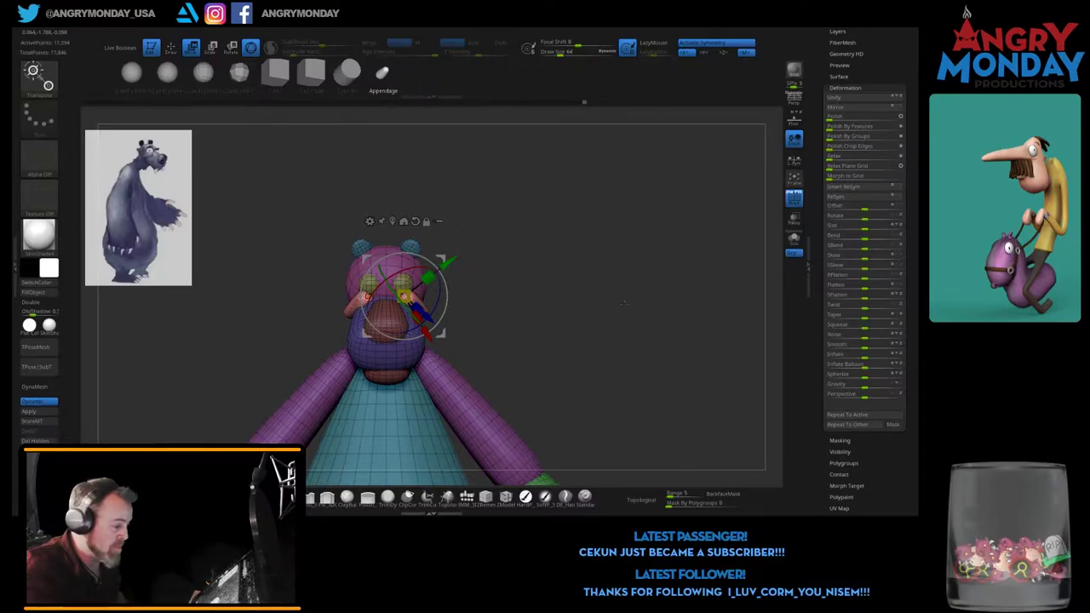
drag(624, 302, 589, 305)
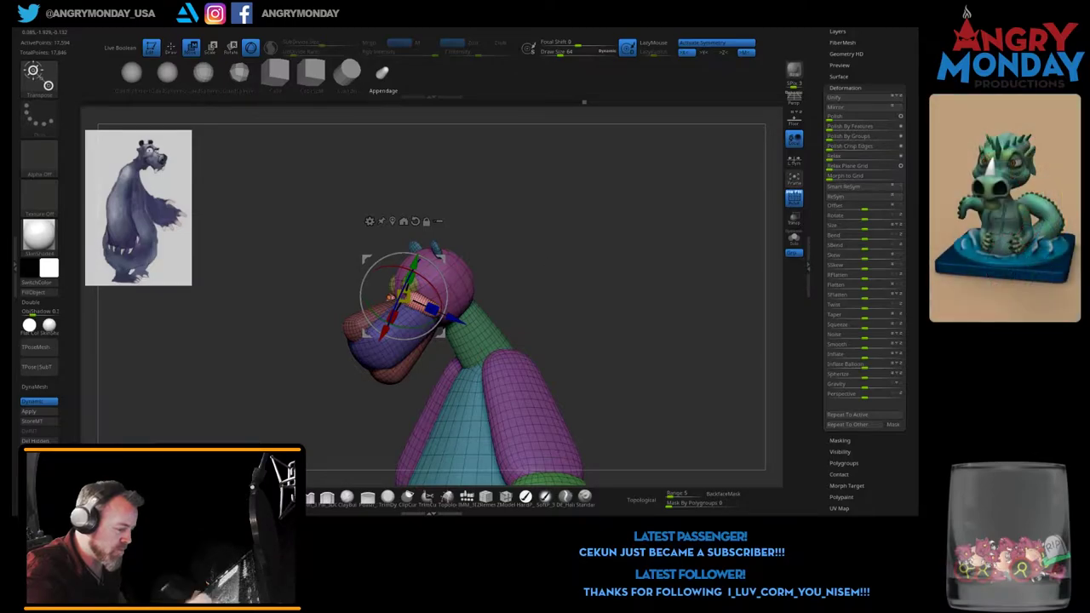
mouse_move(592, 281)
mouse_down()
mouse_move(569, 262)
mouse_move(598, 257)
mouse_move(594, 271)
mouse_move(650, 332)
mouse_move(632, 350)
mouse_move(603, 349)
mouse_up()
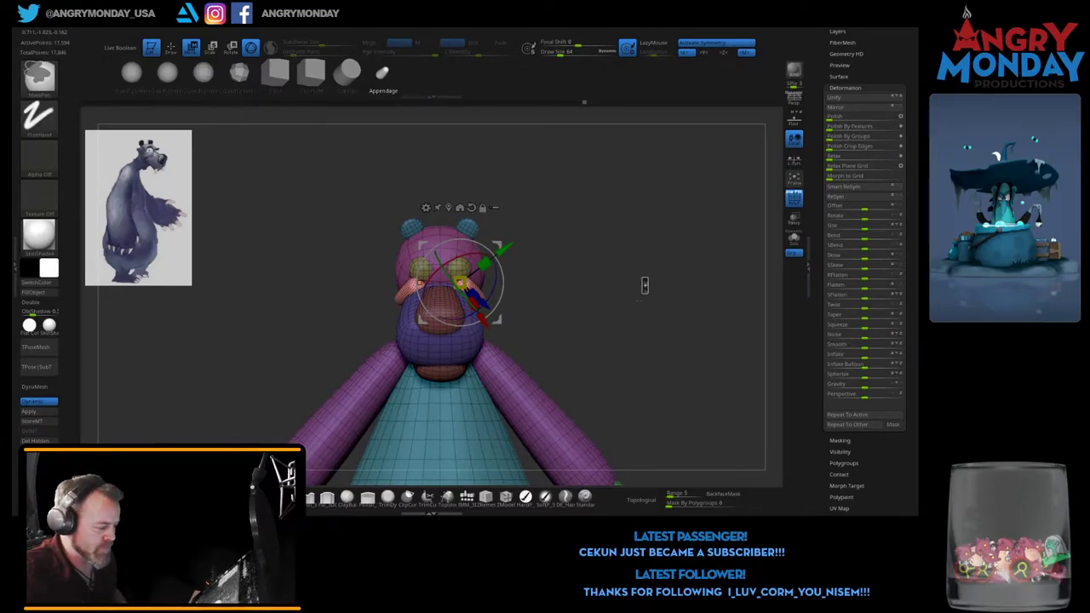
drag(645, 284, 588, 287)
Step: Isolate the two yellow feet and set up the mask so only the feet stay unmasked
key(q)
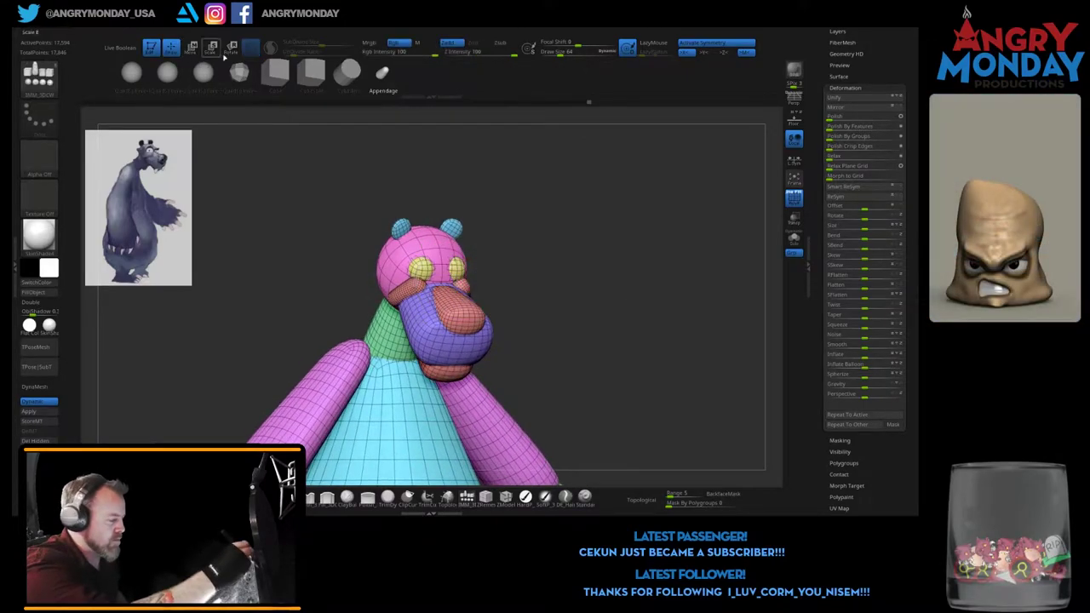
mouse_move(635, 358)
mouse_down()
mouse_move(626, 354)
mouse_move(602, 385)
mouse_move(616, 299)
mouse_move(643, 301)
mouse_move(579, 351)
mouse_up()
ctrl+shift+click(484, 424)
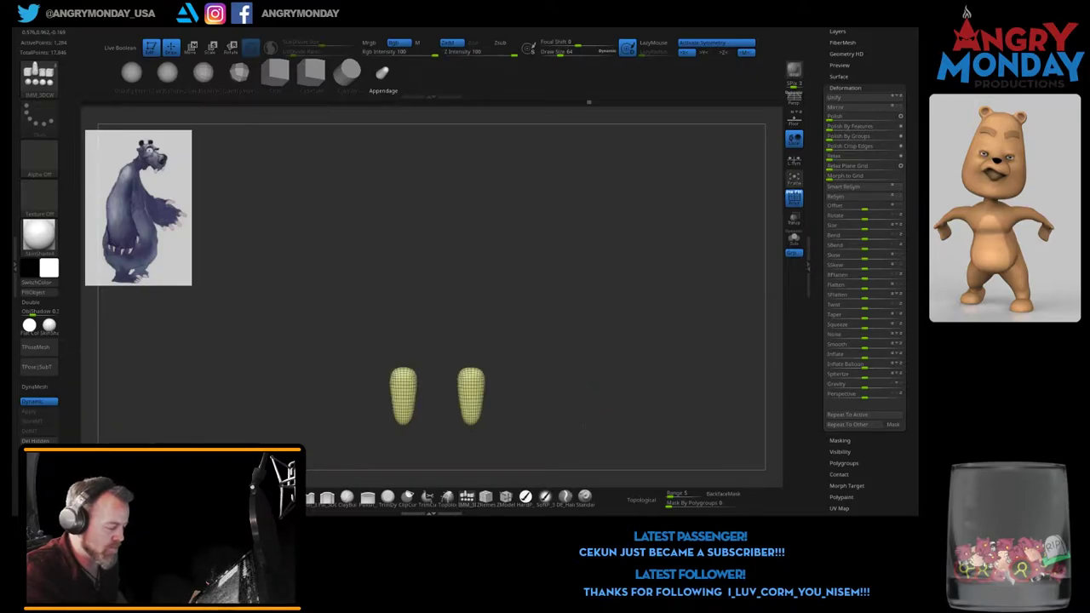
ctrl+shift+drag(351, 347, 567, 453)
ctrl+shift+click(640, 421)
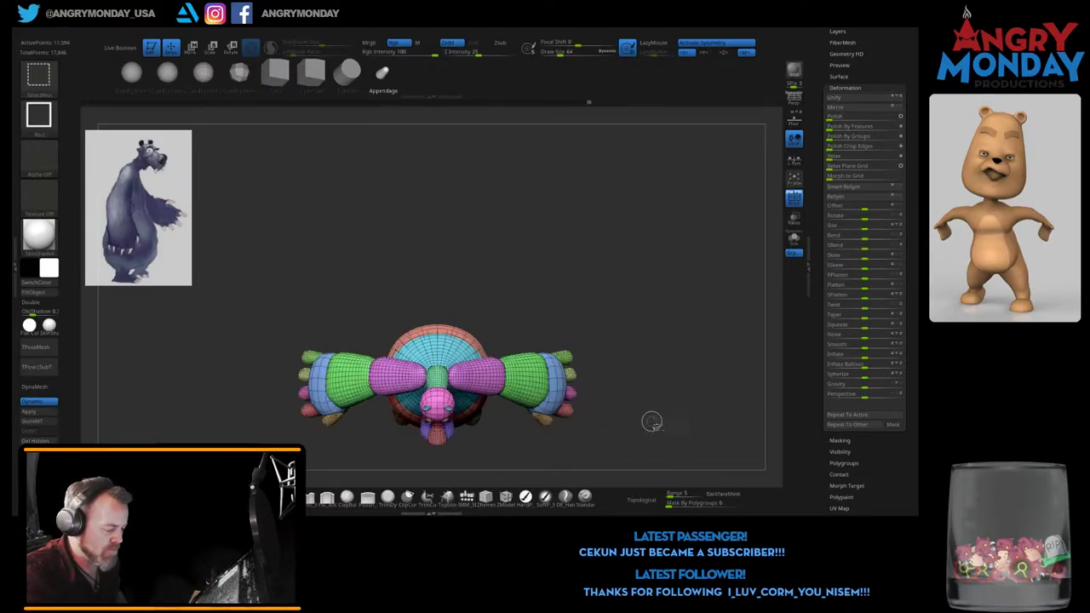
ctrl+click(651, 400)
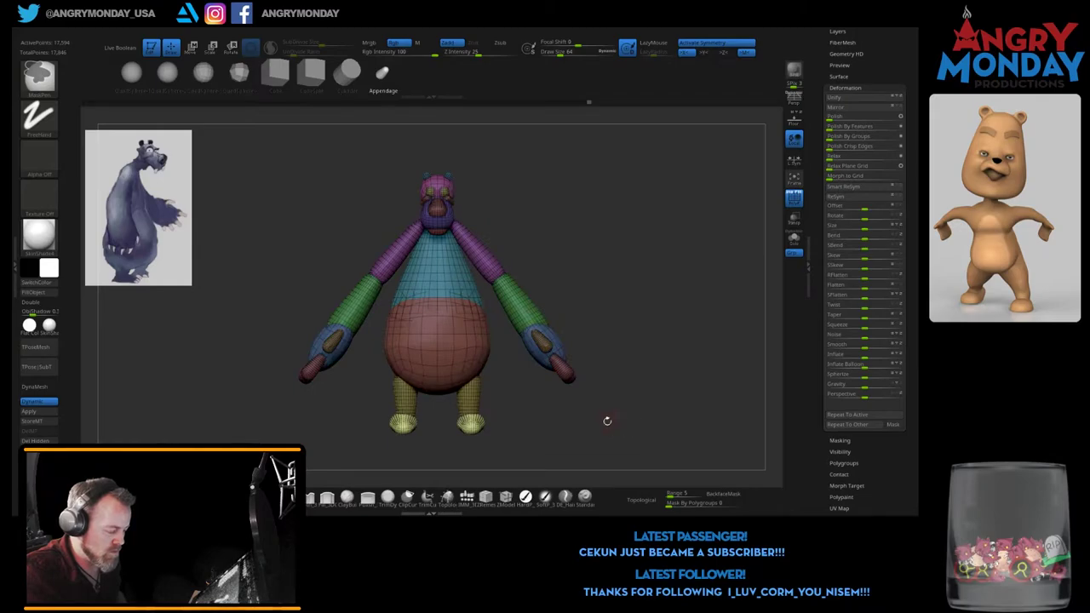
Step: Move the gizmo pivot to the belly centre and reset its orientation to screen axes
key(w)
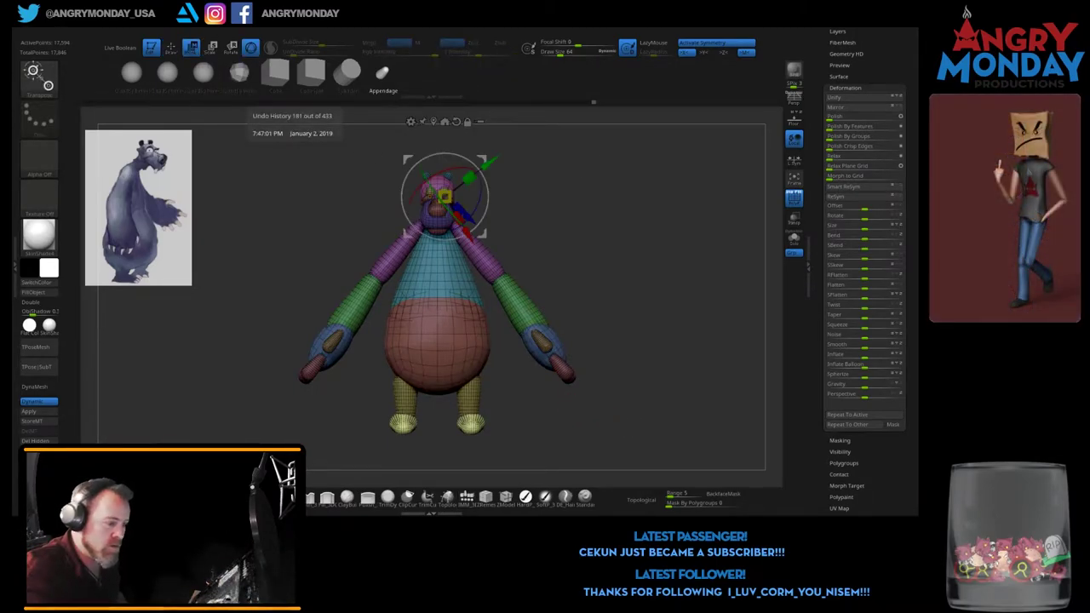
click(445, 121)
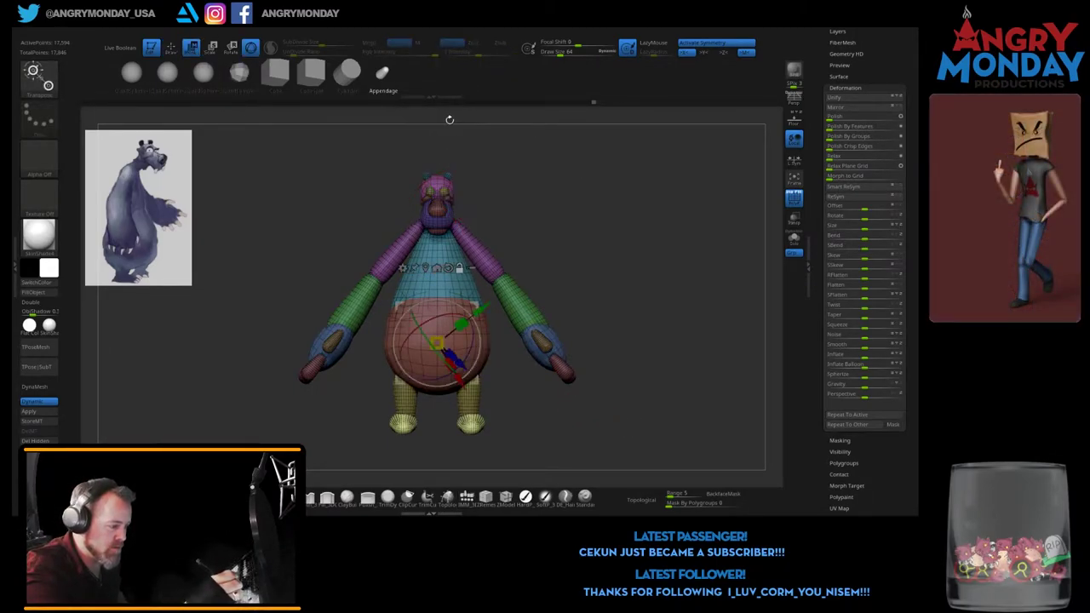
click(449, 268)
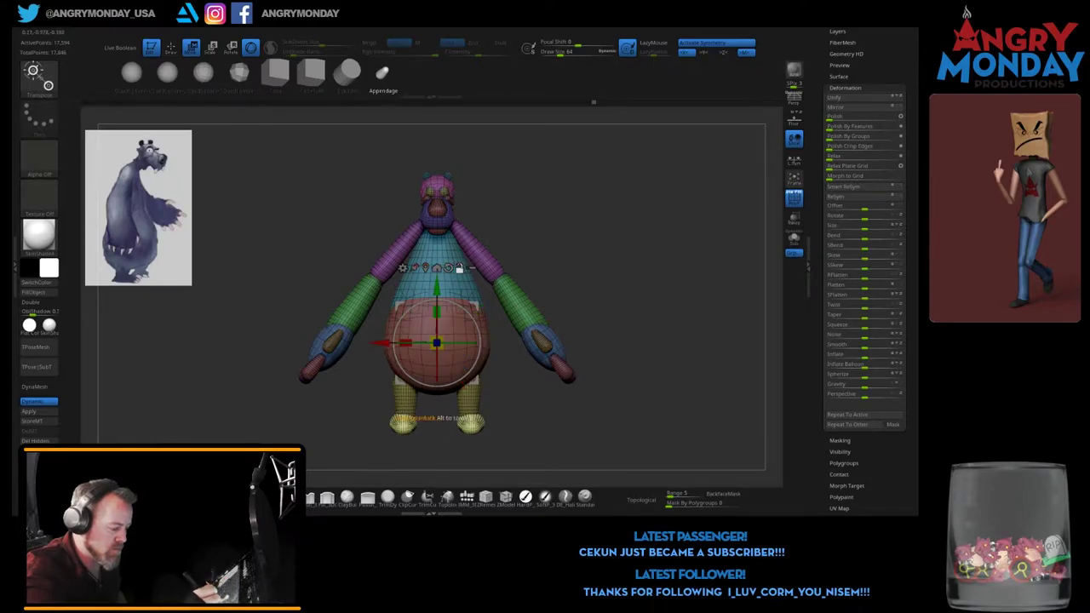
Step: Nudge the yellow feet slightly forward under the belly, checking from side and front
mouse_move(437, 343)
mouse_down()
mouse_move(472, 343)
mouse_move(469, 418)
mouse_up()
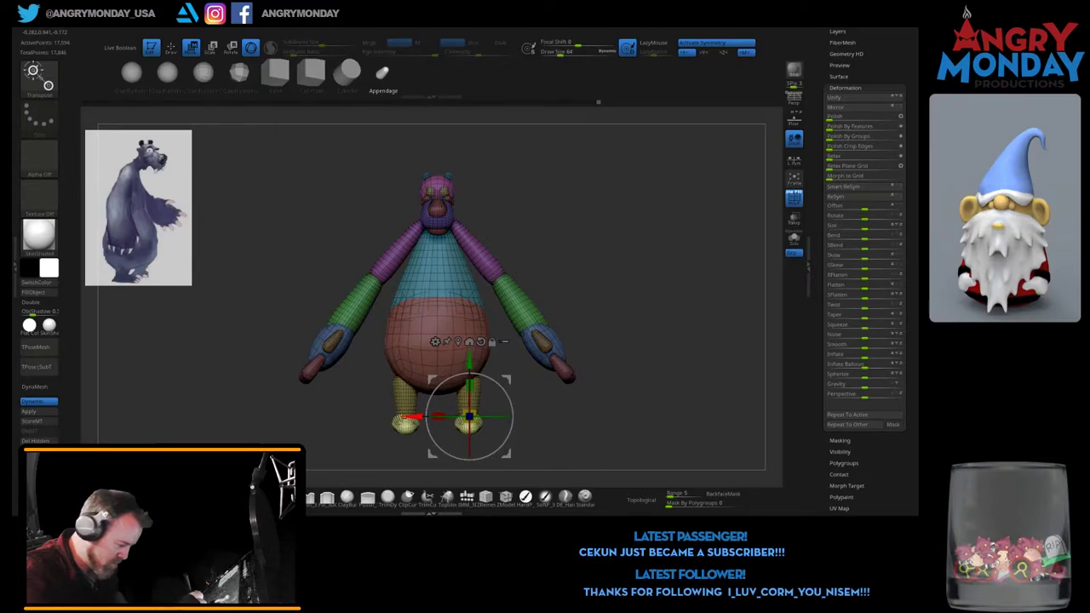
drag(528, 357, 577, 353)
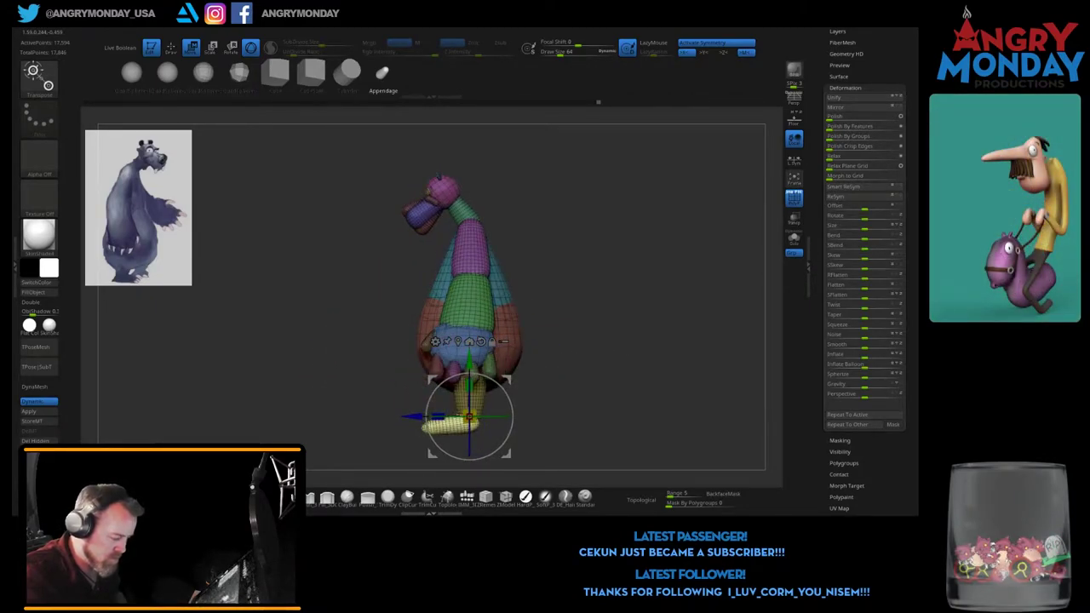
drag(468, 418, 471, 418)
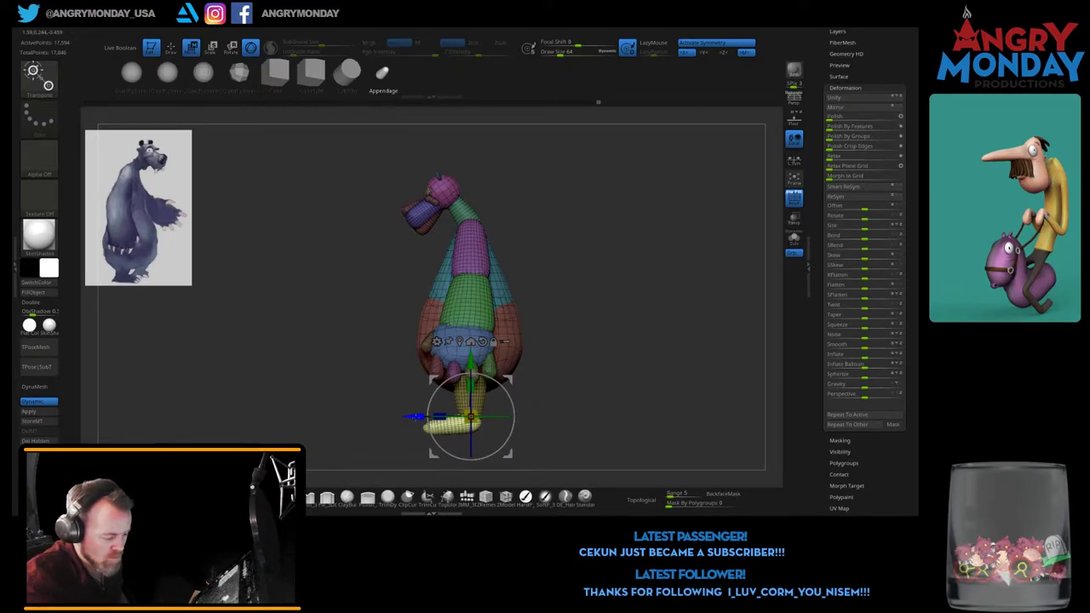
drag(596, 392, 673, 387)
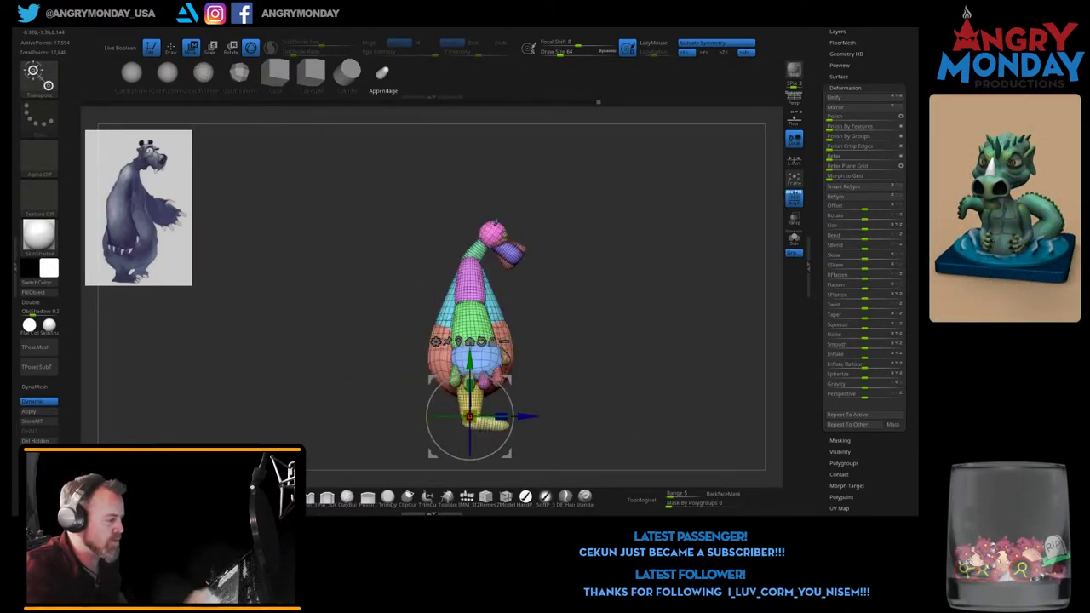
key(q)
mouse_move(626, 316)
mouse_down()
mouse_move(633, 381)
mouse_move(656, 416)
mouse_up()
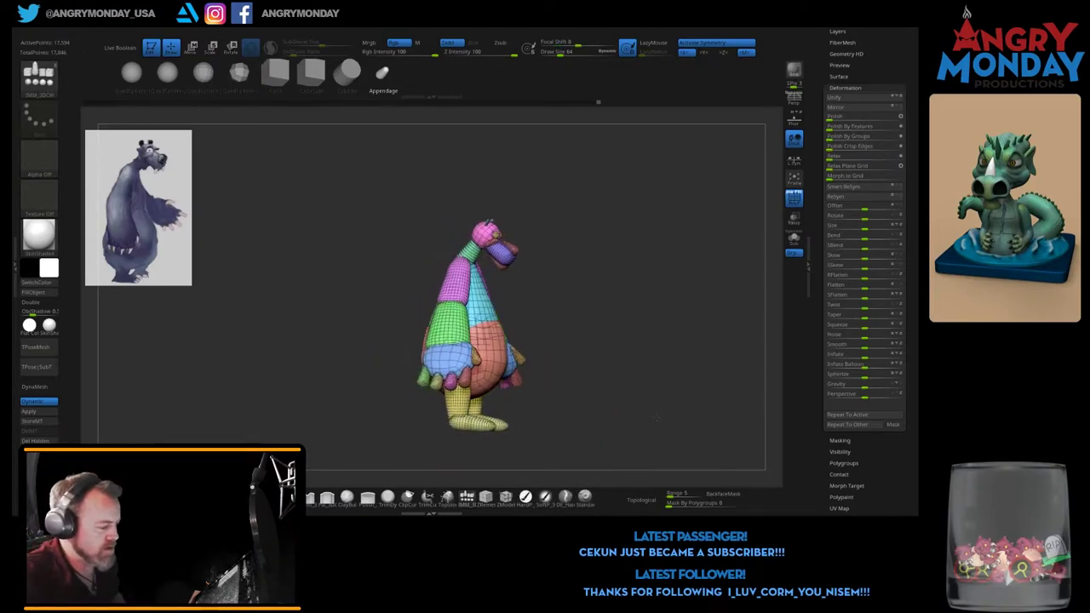
Step: Hide the cyan cone and pink body polygroups, then box-mask the pink head piece
ctrl+shift+click(495, 251)
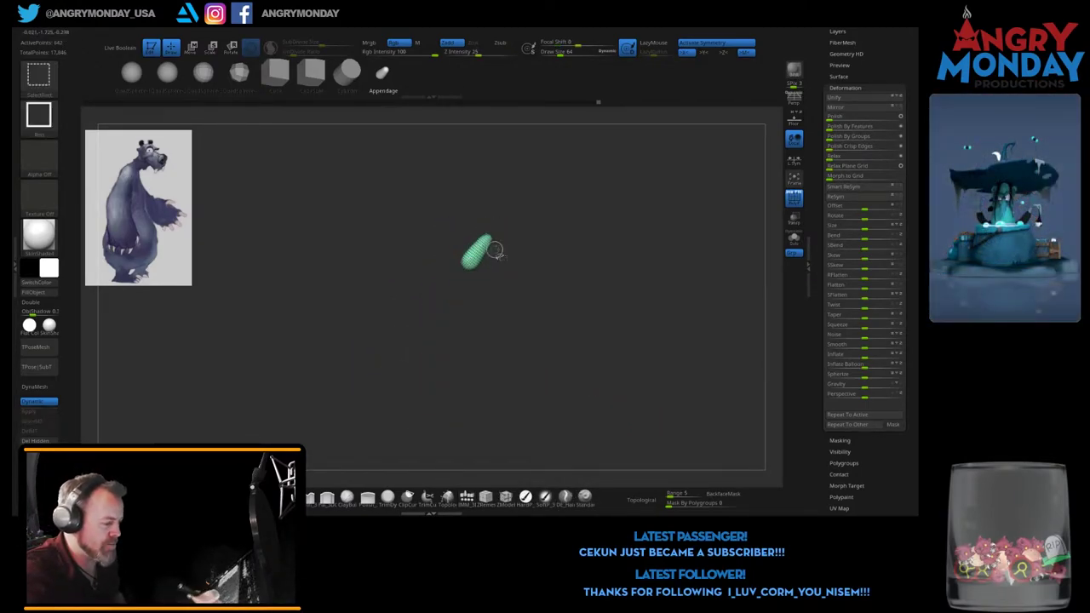
ctrl+shift+click(476, 253)
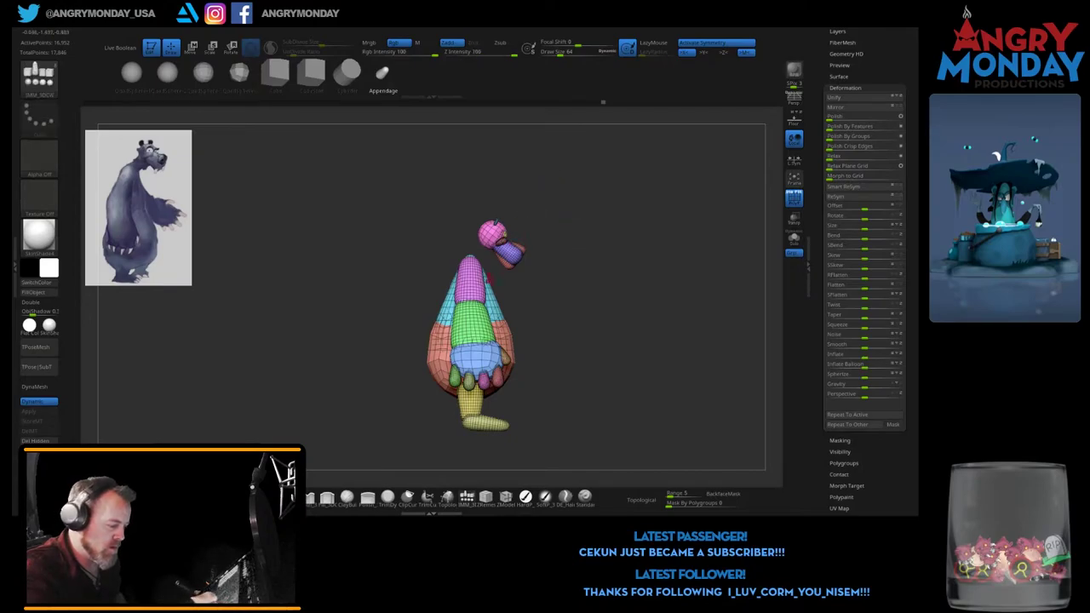
ctrl+alt+shift+click(485, 276)
ctrl+alt+shift+click(470, 314)
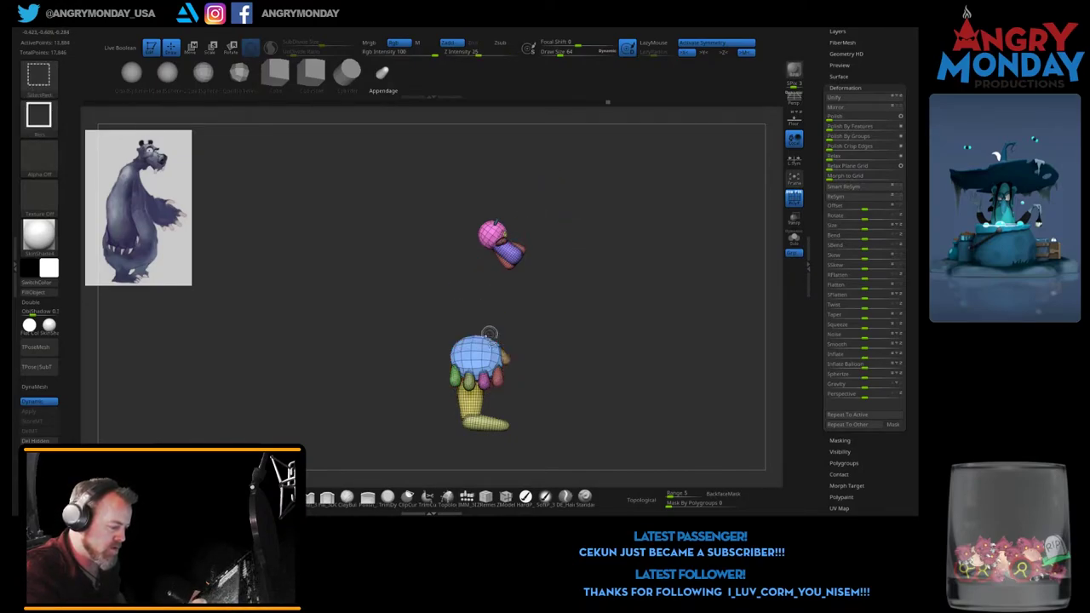
ctrl+drag(450, 194, 593, 298)
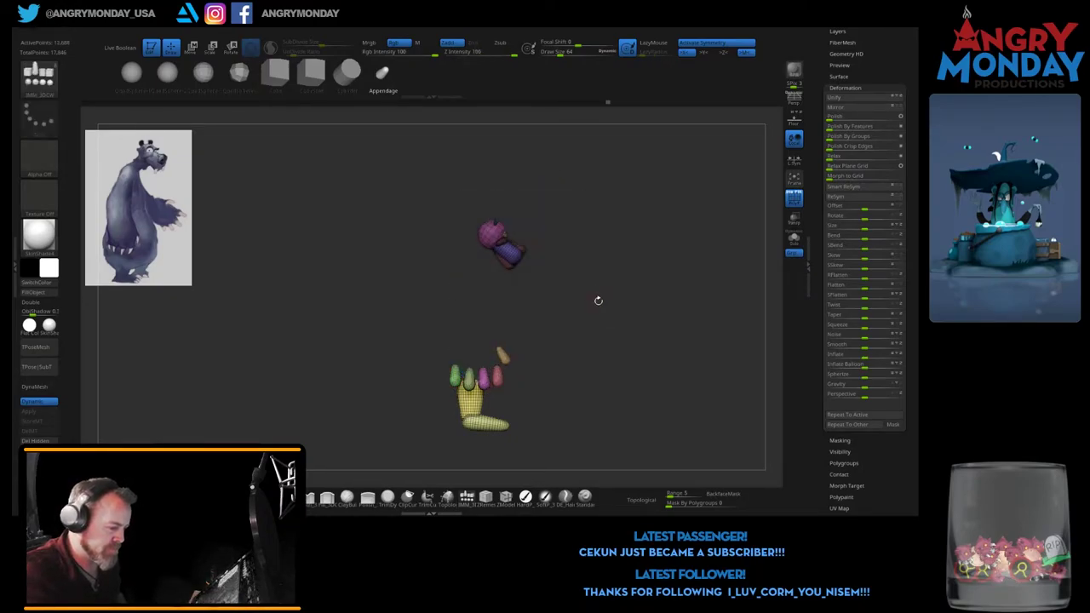
Step: Unhide all polygroups and invert the mask so only the head is free to move
ctrl+shift+click(646, 400)
drag(647, 397, 656, 372)
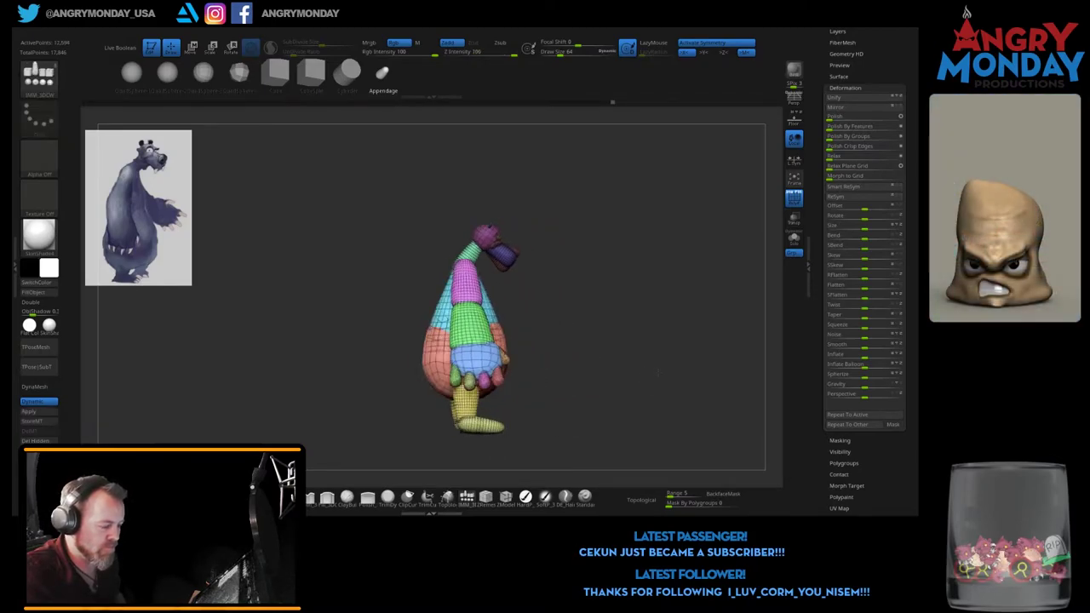
key(ctrl+shift)
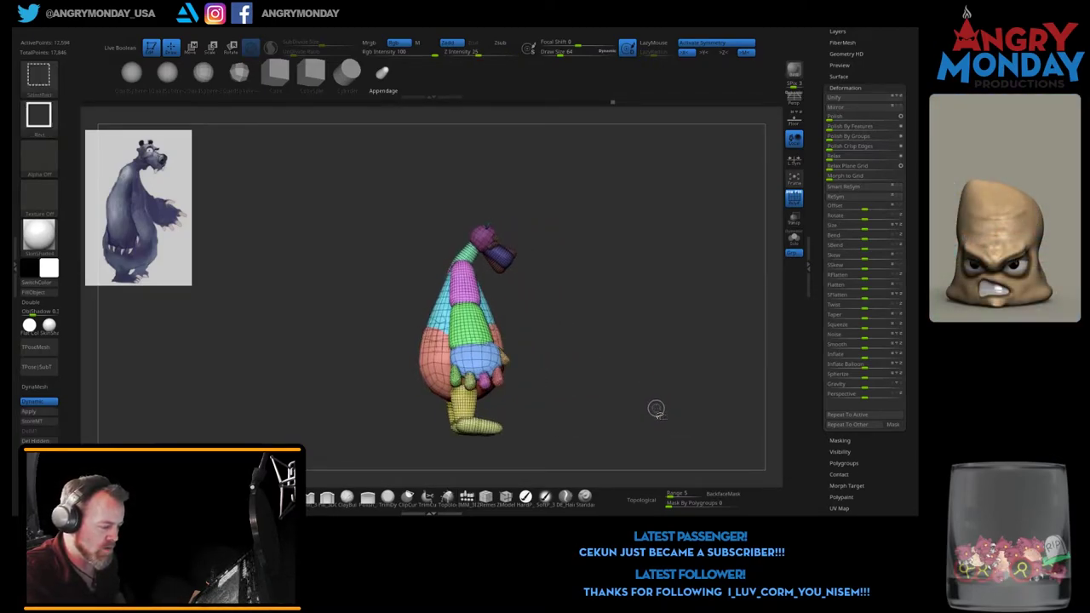
ctrl+click(652, 409)
key(w)
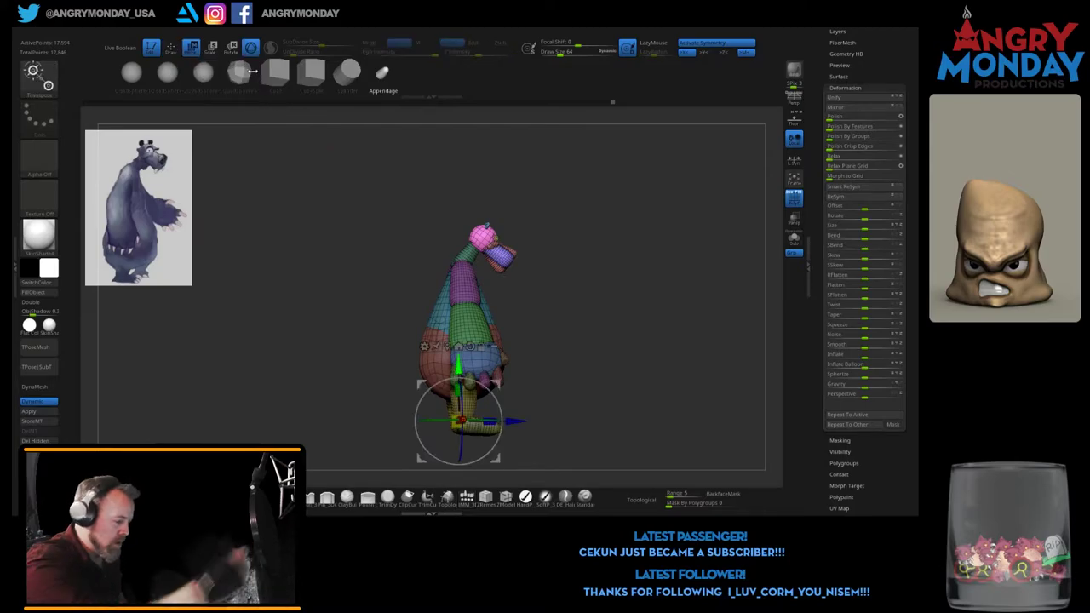
key(ctrl+z)
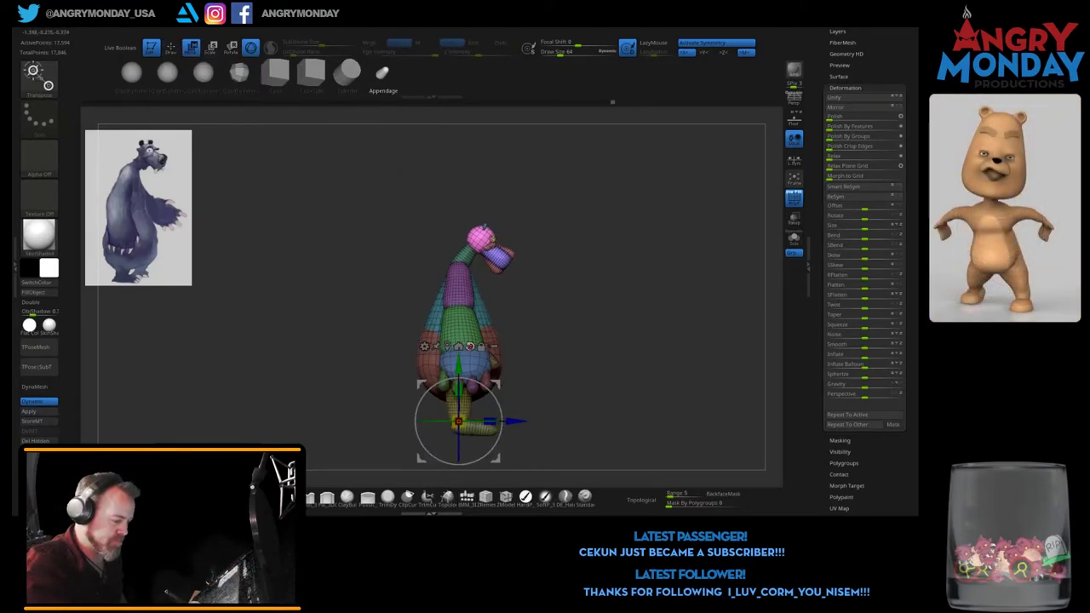
Step: Shift the gizmo pivot from the chest up onto the head, checking it from side and front
click(458, 362)
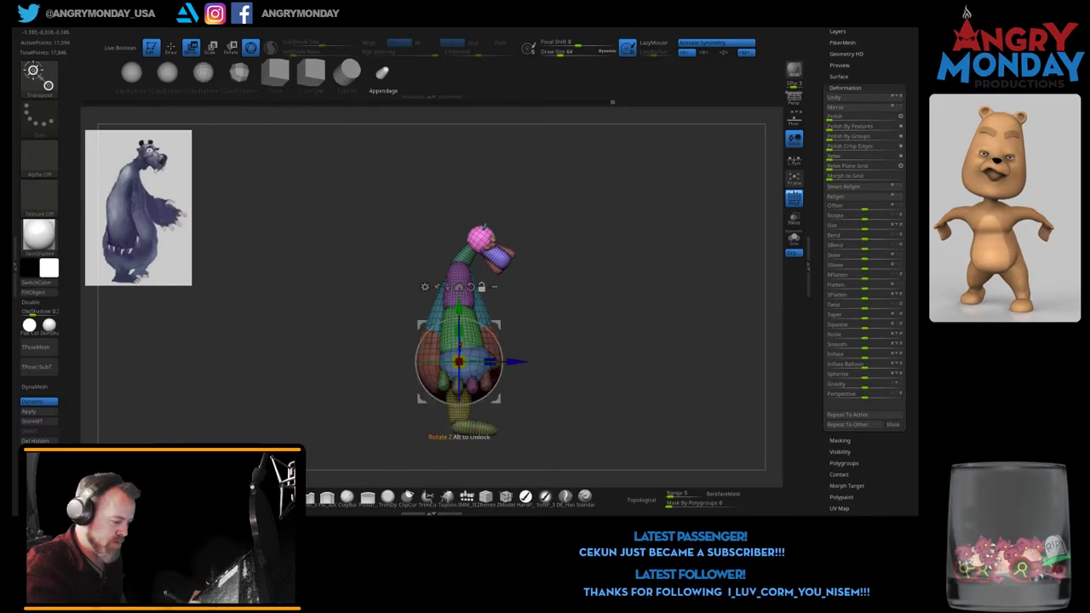
shift+drag(621, 348, 528, 350)
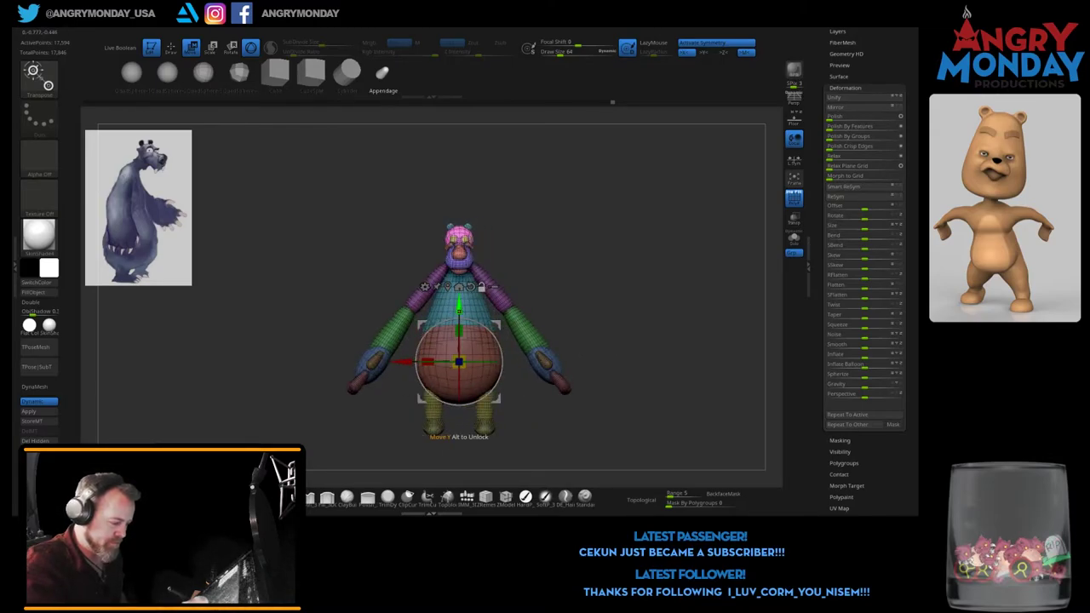
alt+drag(458, 305, 458, 181)
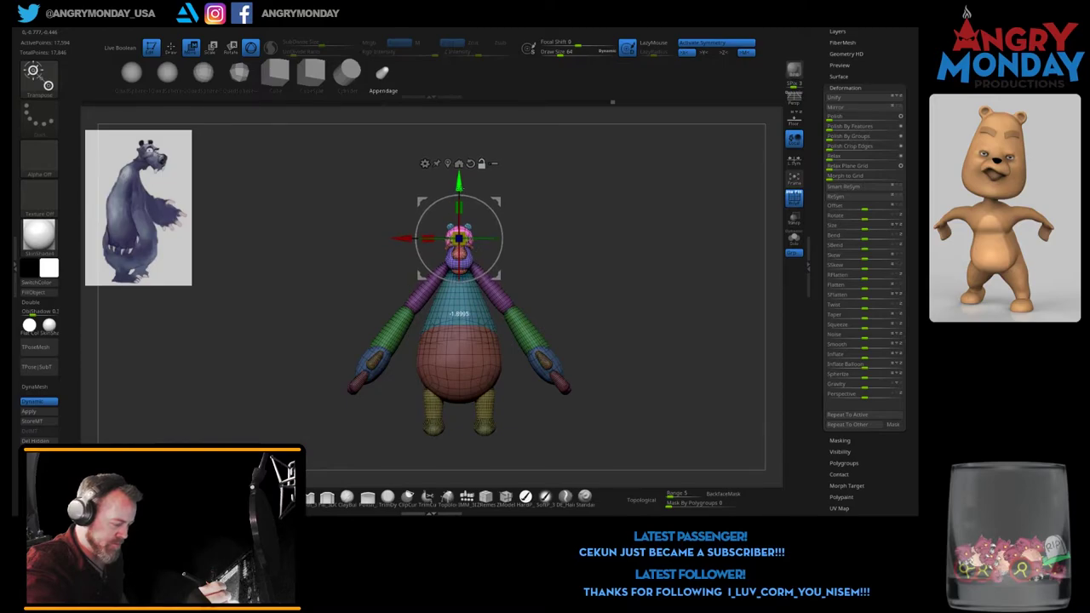
shift+drag(528, 349, 613, 349)
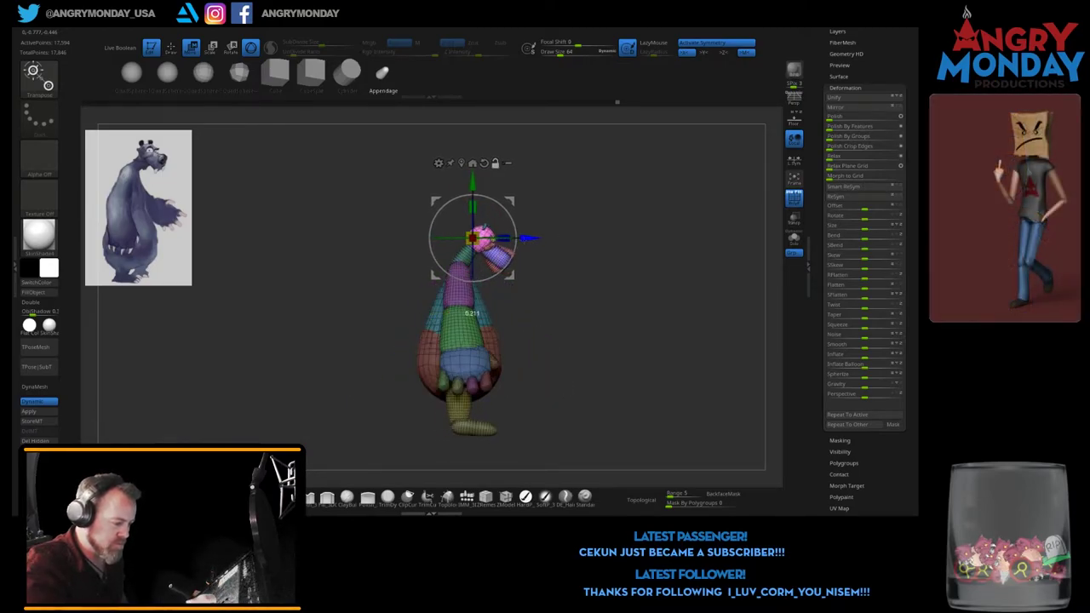
alt+drag(473, 238, 483, 238)
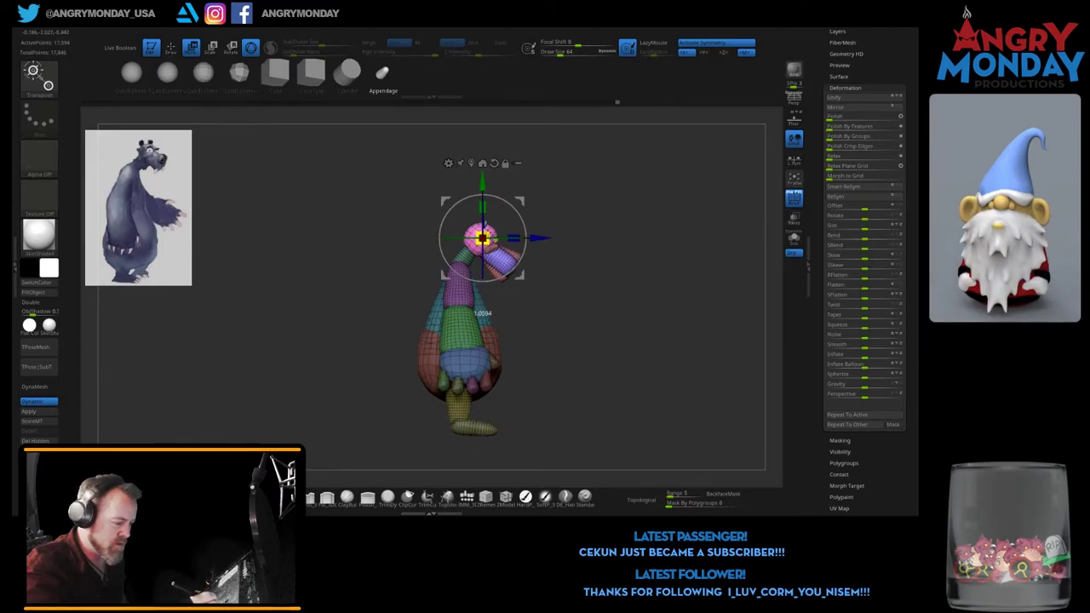
drag(580, 340, 648, 341)
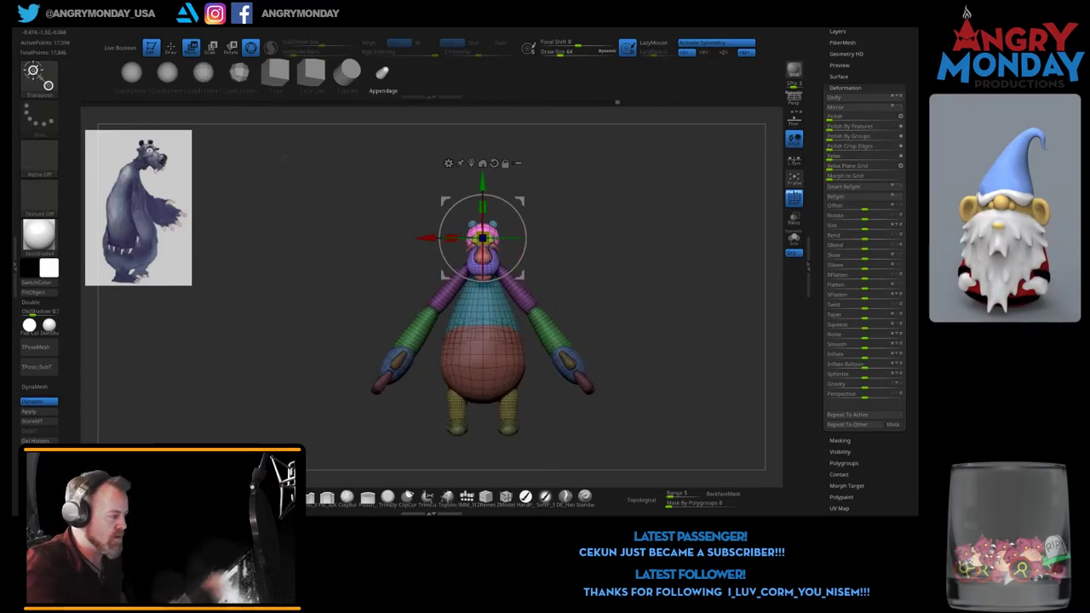
key(q)
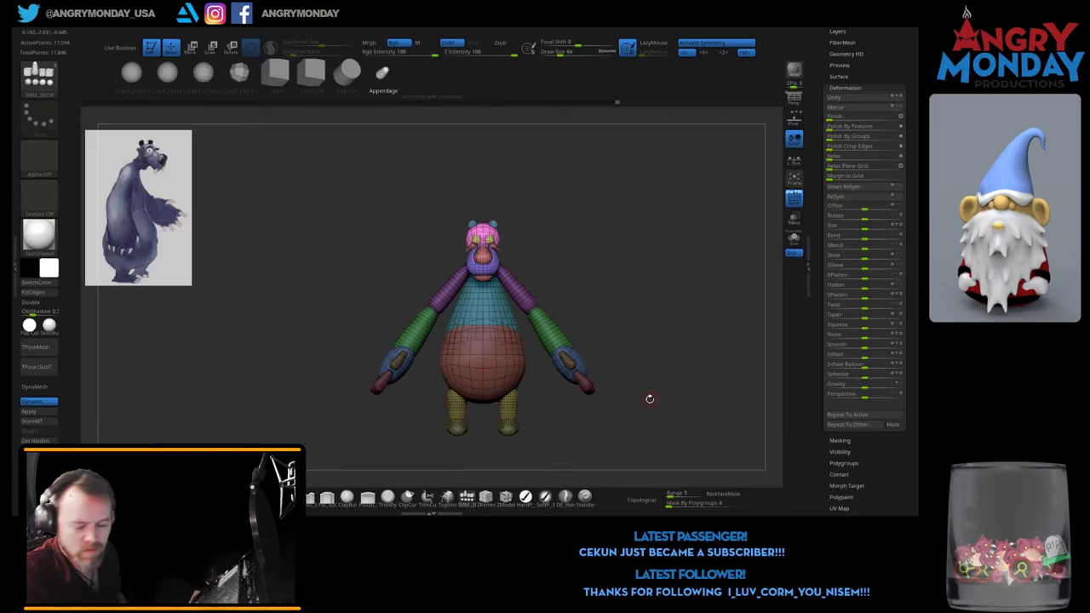
Step: Isolate the two yellow eyes and invert visibility so only the bear's body shows
ctrl+shift+click(482, 240)
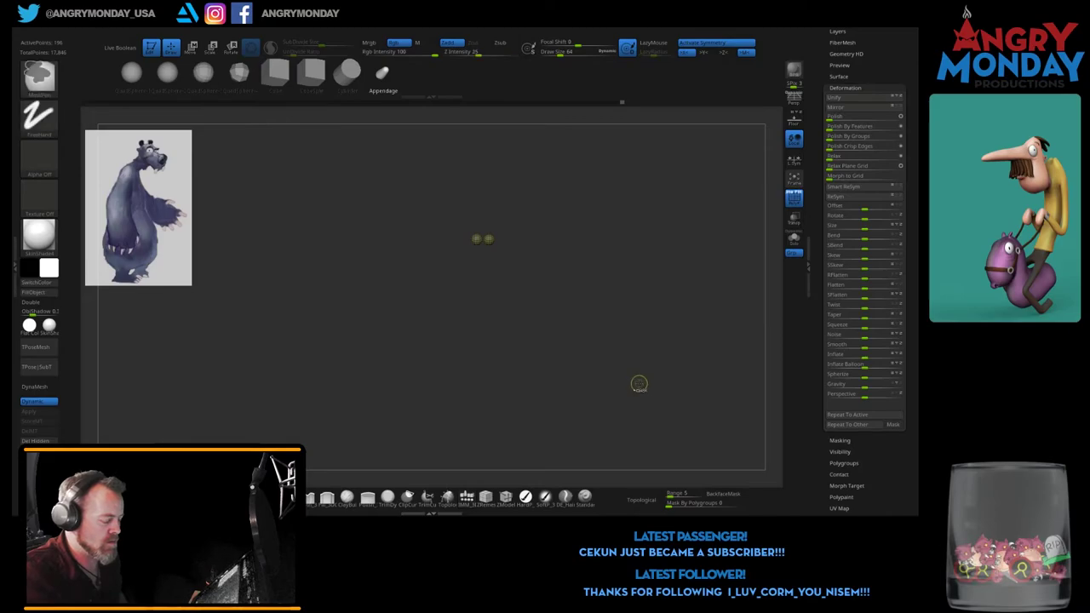
ctrl+shift+click(643, 385)
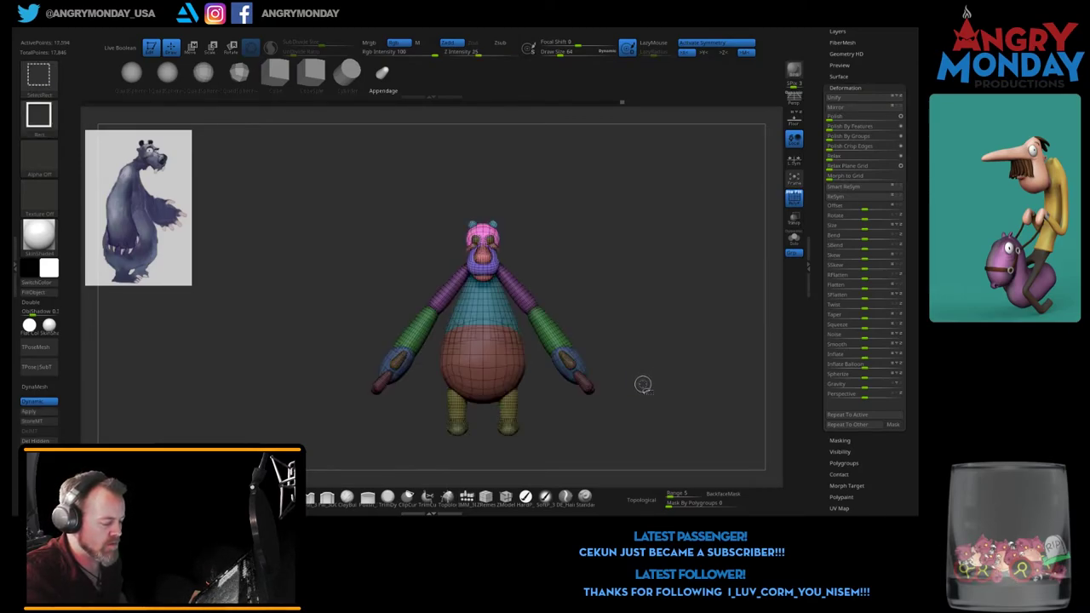
ctrl+shift+click(643, 385)
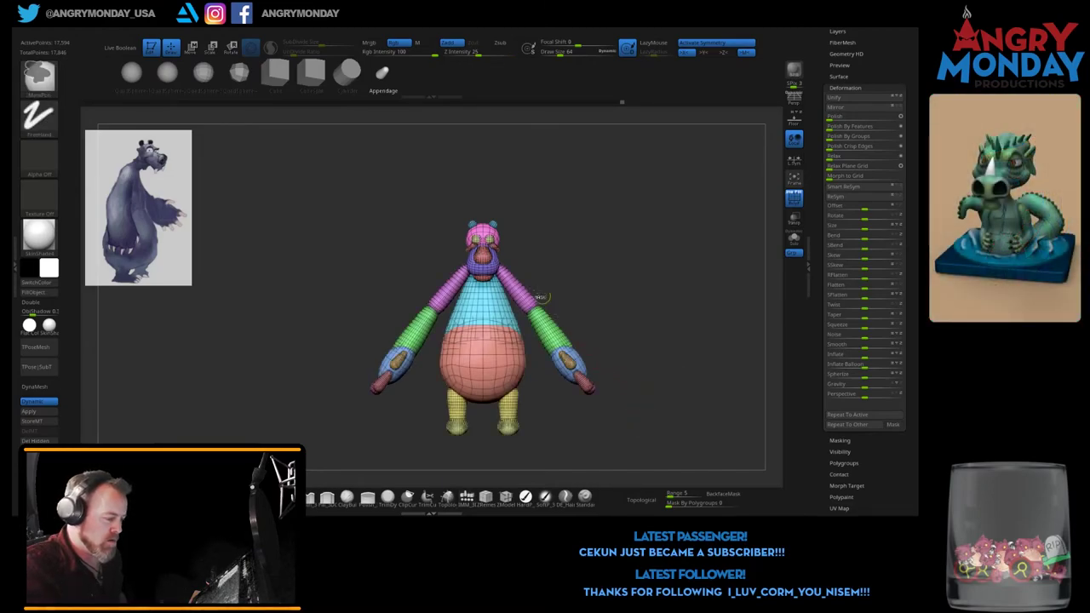
ctrl+shift+click(484, 241)
ctrl+shift+click(633, 352)
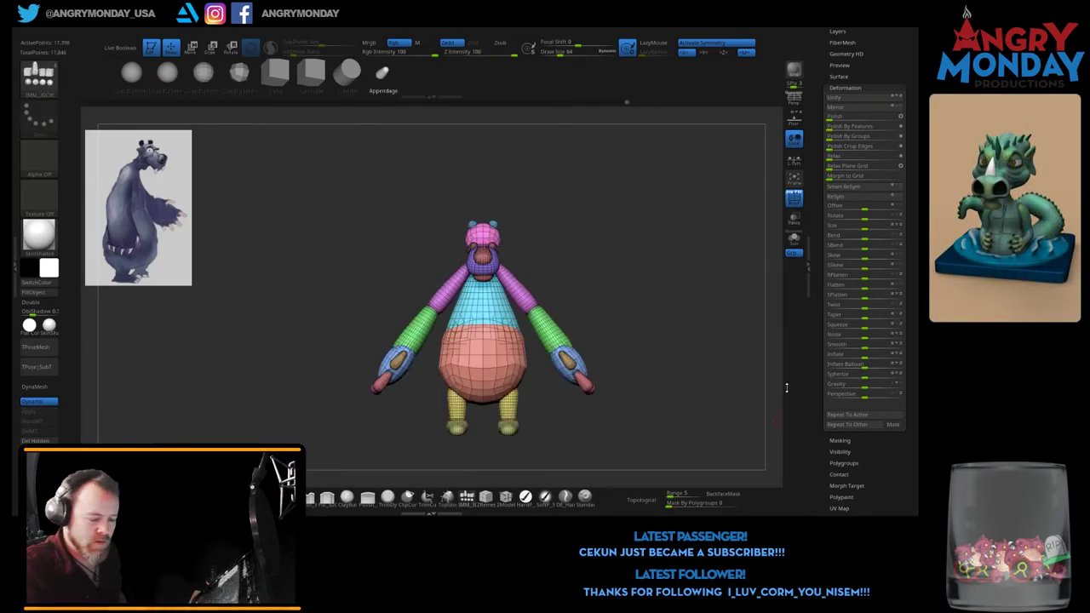
click(843, 41)
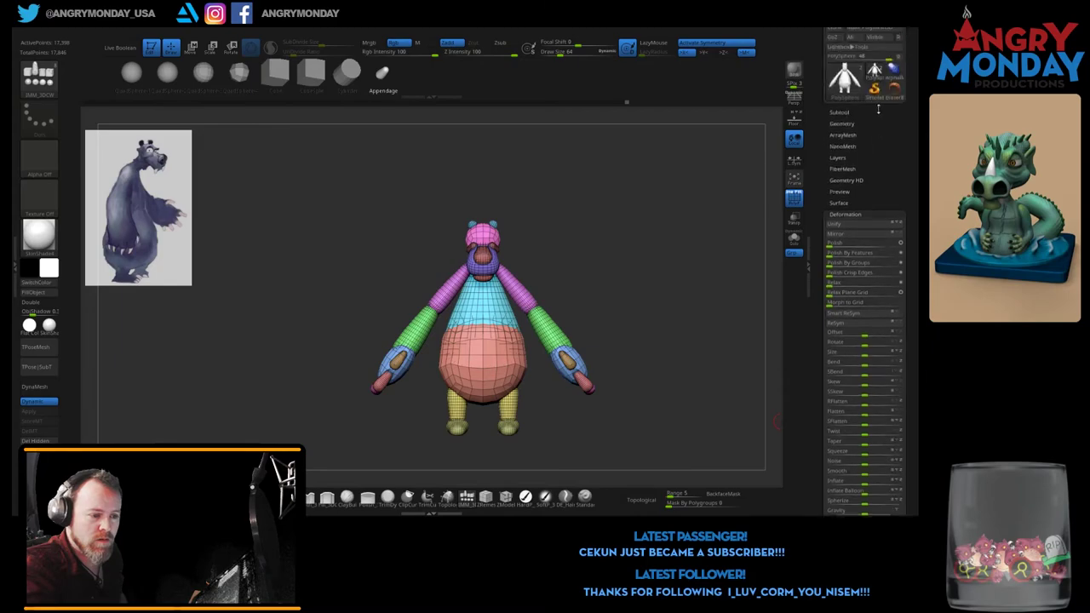